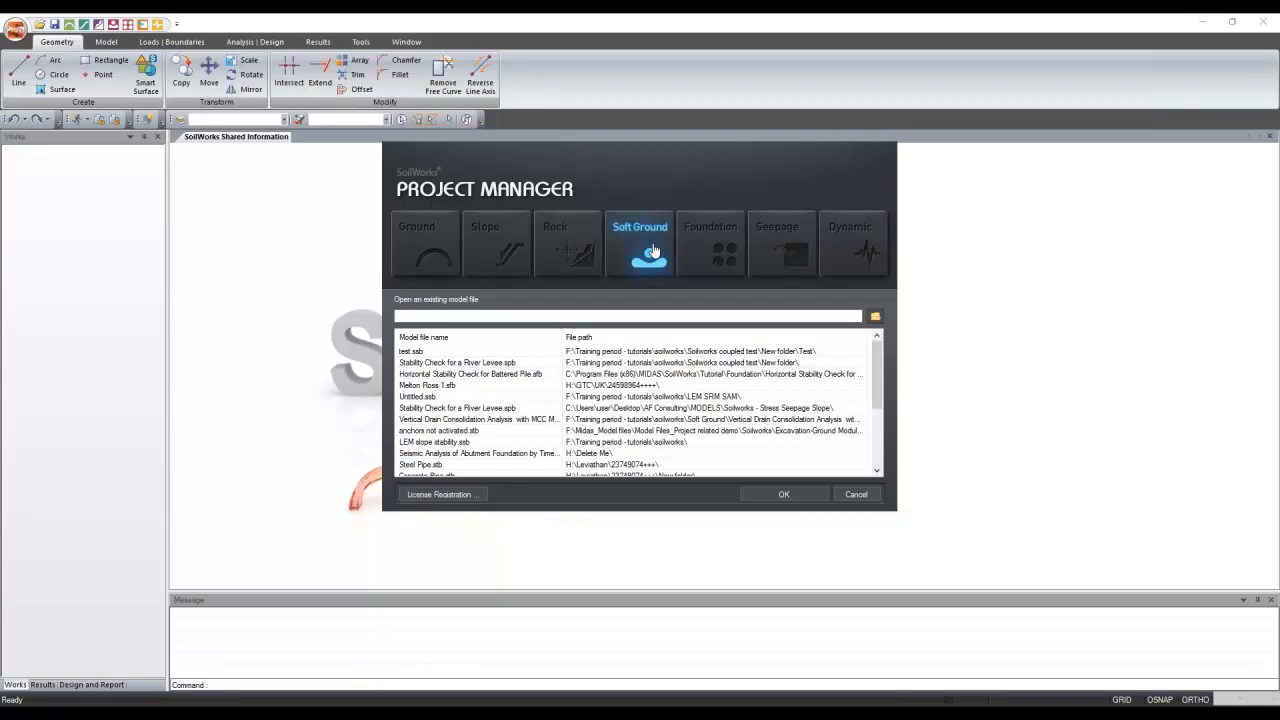
Create a new Seepage Module project and drag its Untitled window into view
{"action": "left_click", "coordinate": [778, 244]}
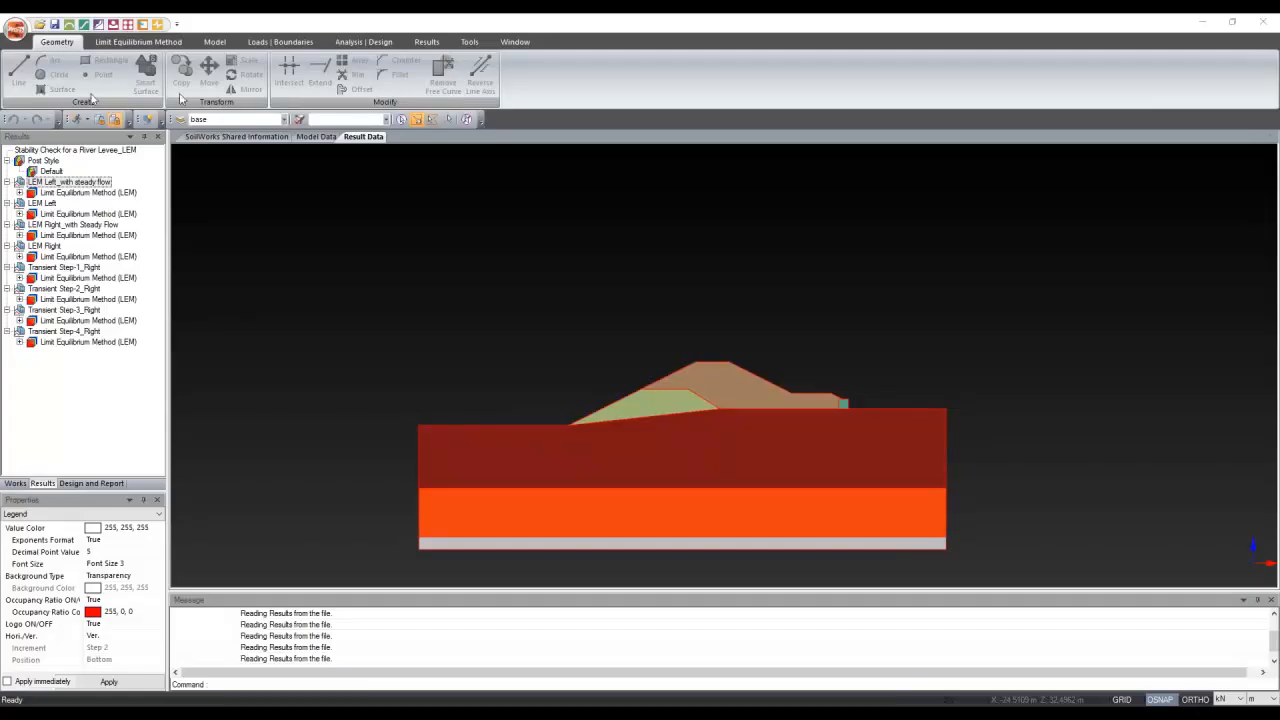
{"action": "left_click_drag", "start_coordinate": [181, 98], "coordinate": [633, 96]}
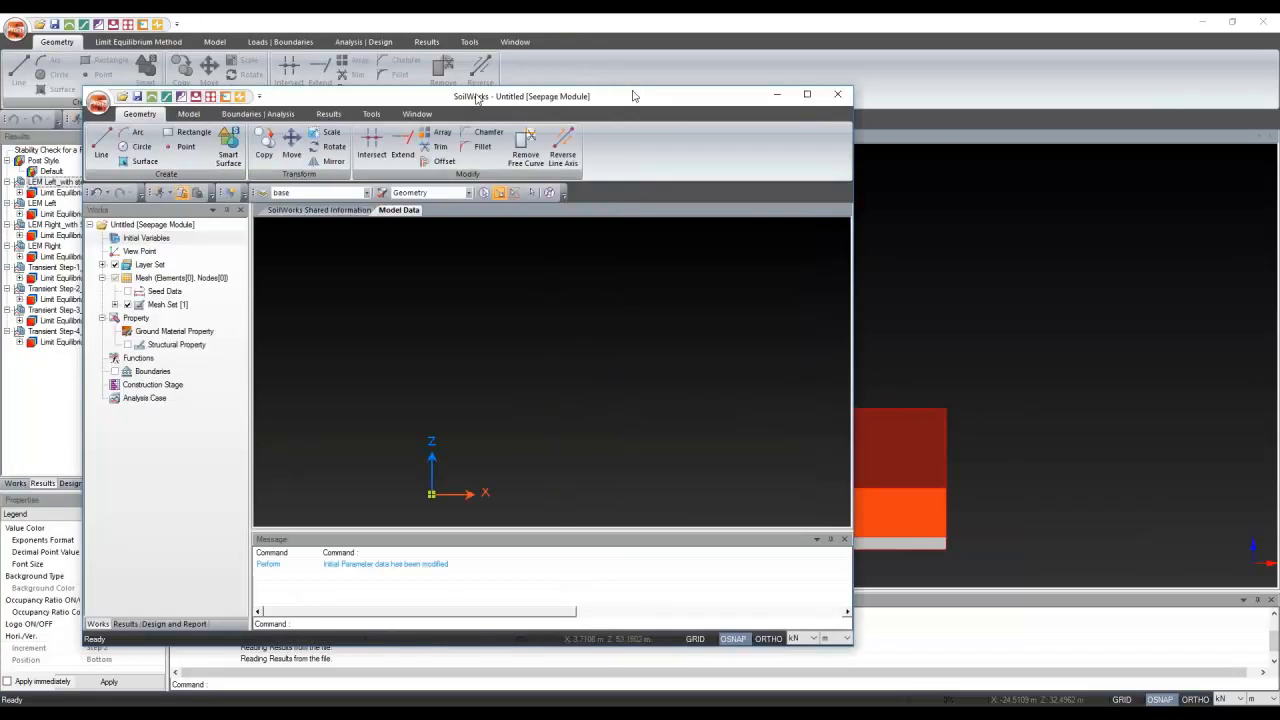
Maximize the seepage window and look over the Boundaries | Analysis, Window, Model and Geometry ribbon tabs
{"action": "double_click", "coordinate": [633, 96]}
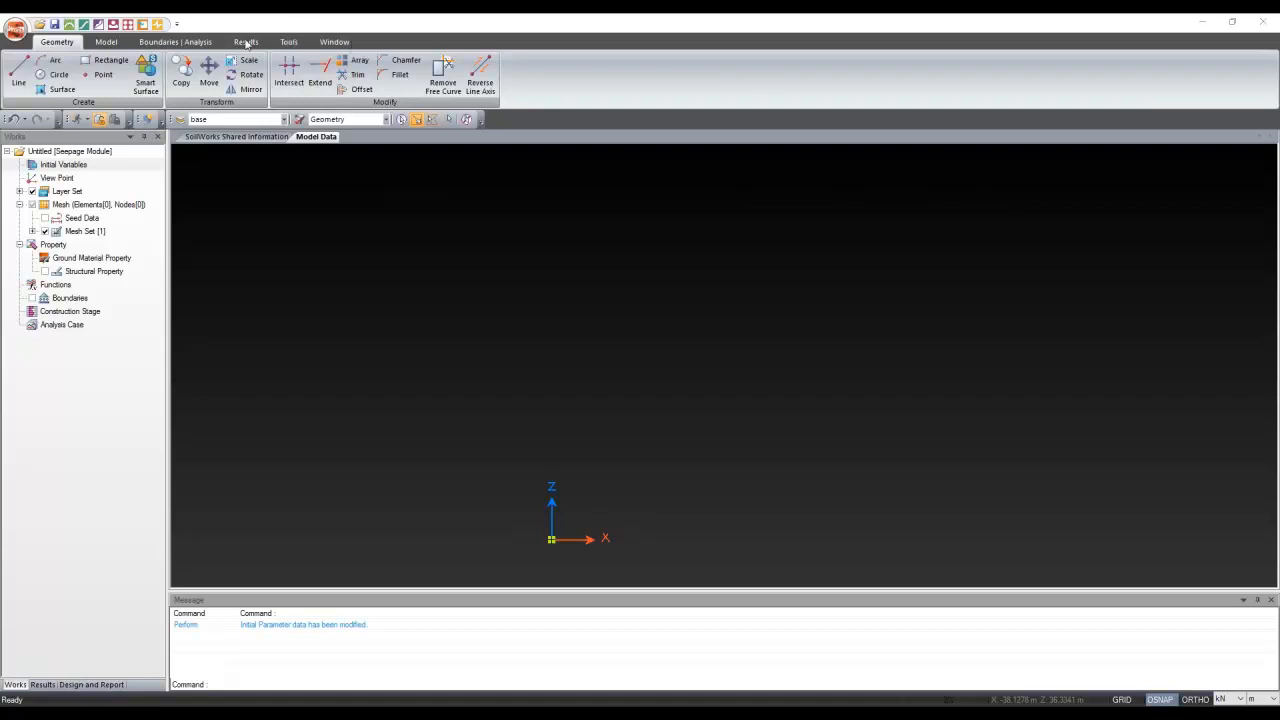
{"action": "left_click", "coordinate": [152, 41]}
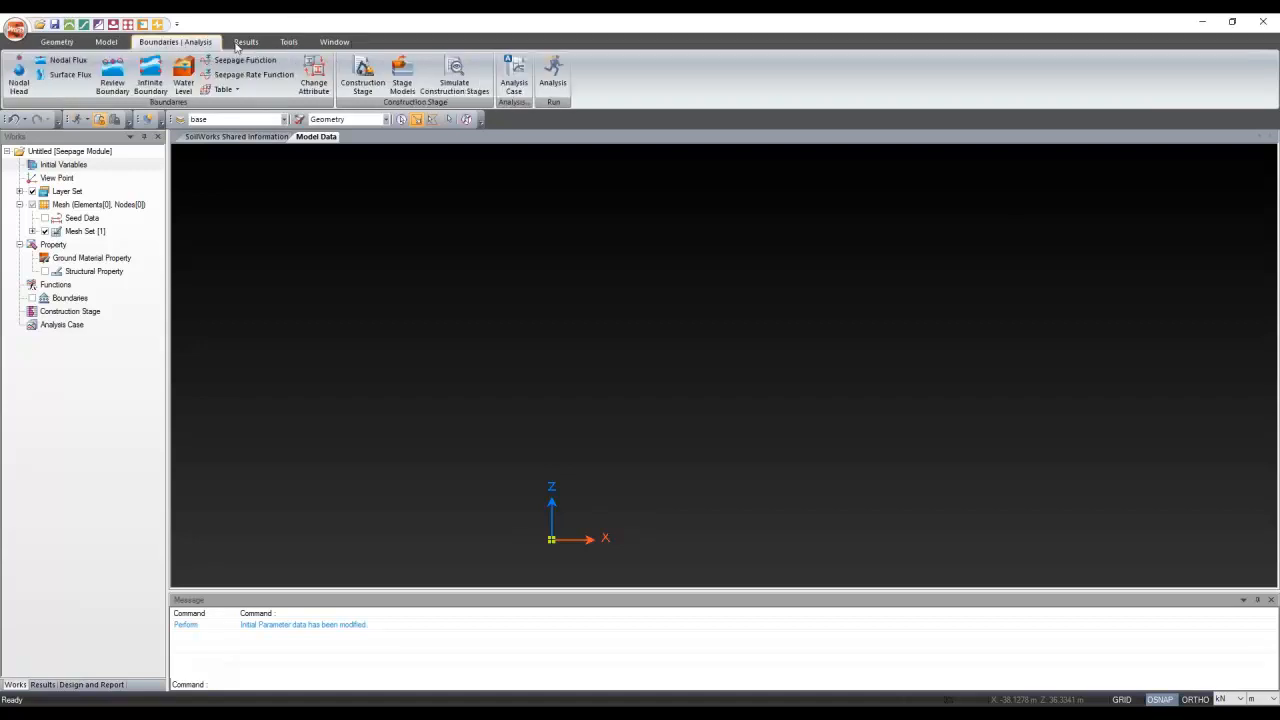
{"action": "left_click", "coordinate": [334, 41]}
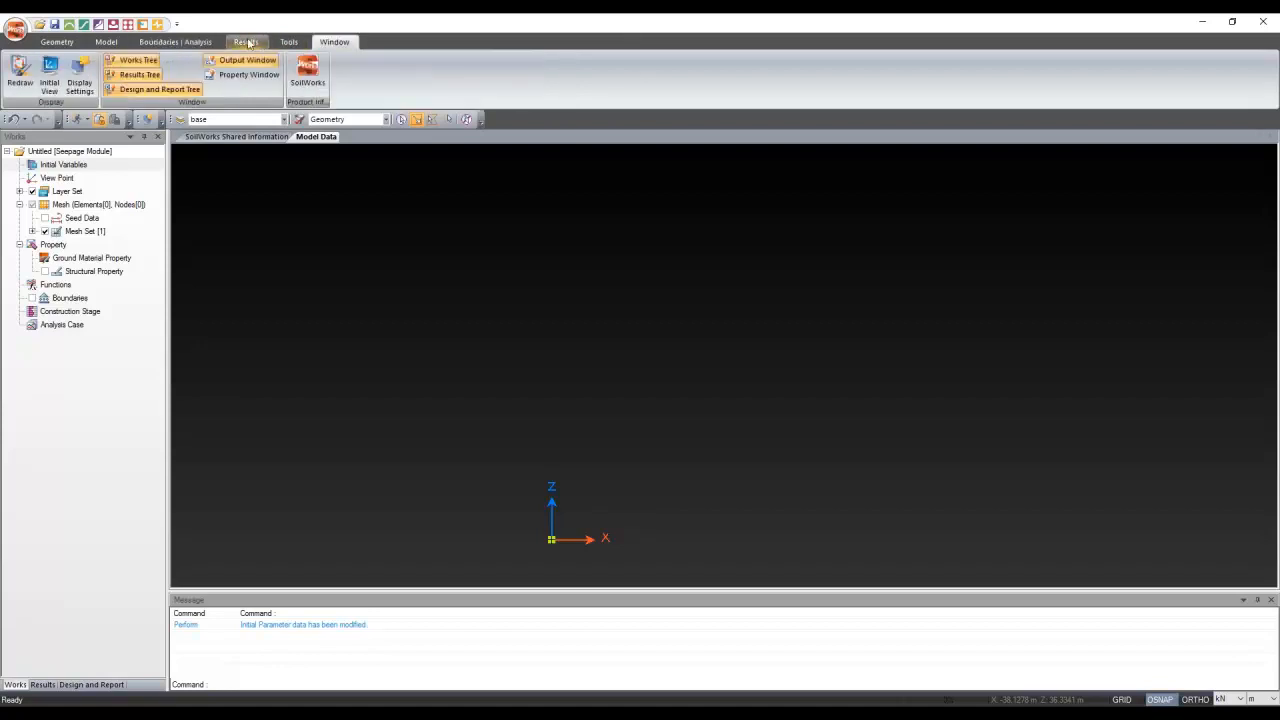
{"action": "left_click", "coordinate": [175, 41]}
{"action": "left_click", "coordinate": [106, 41]}
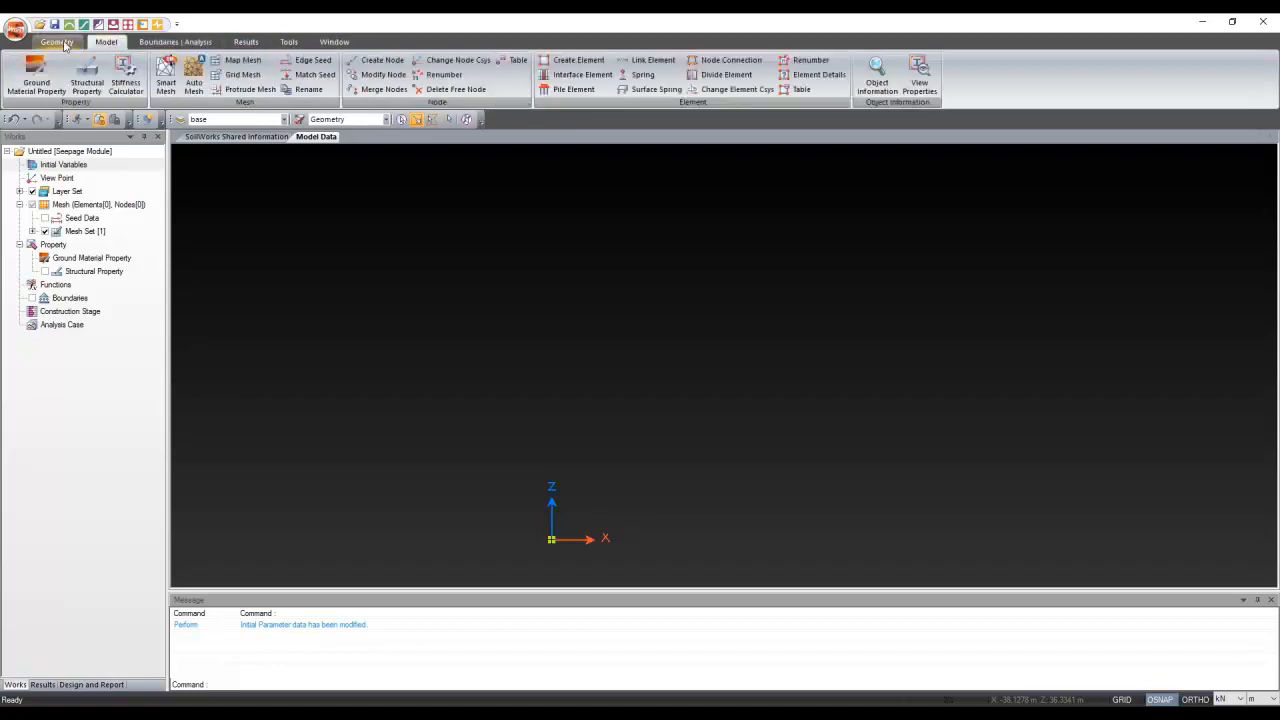
{"action": "left_click", "coordinate": [58, 42]}
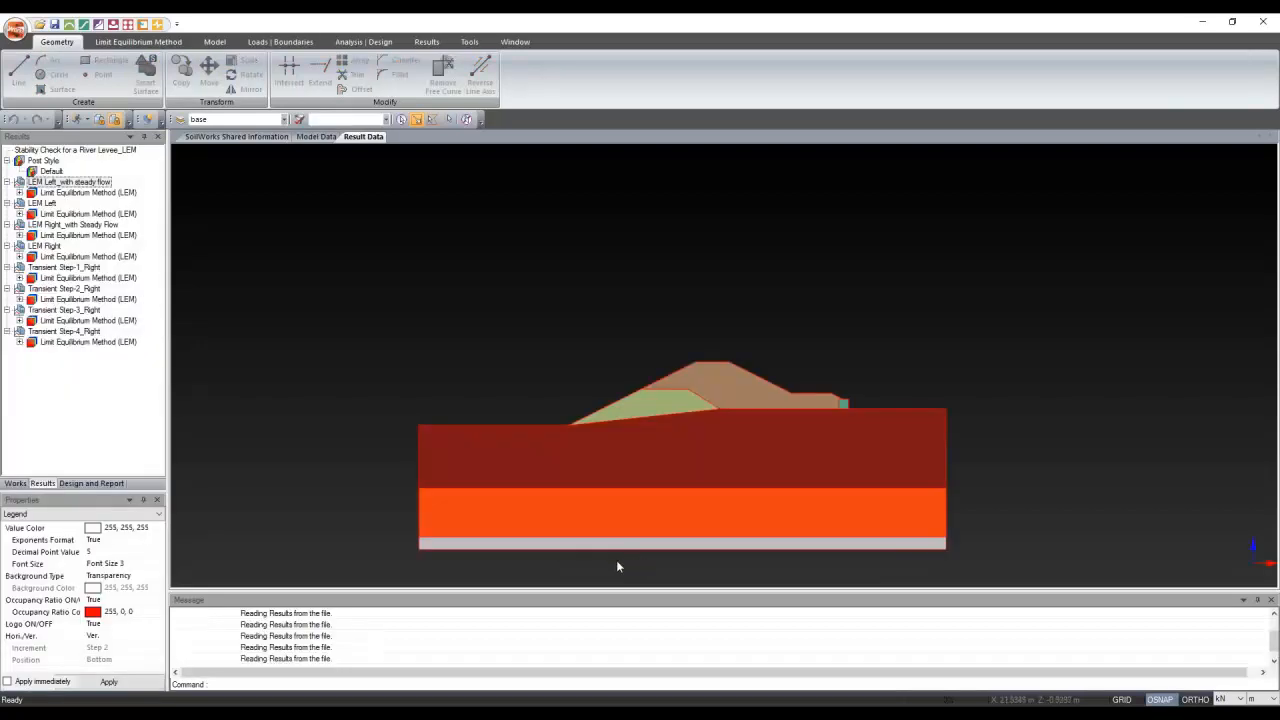
{"action": "scroll", "coordinate": [658, 590], "scroll_direction": "up", "scroll_amount": 2}
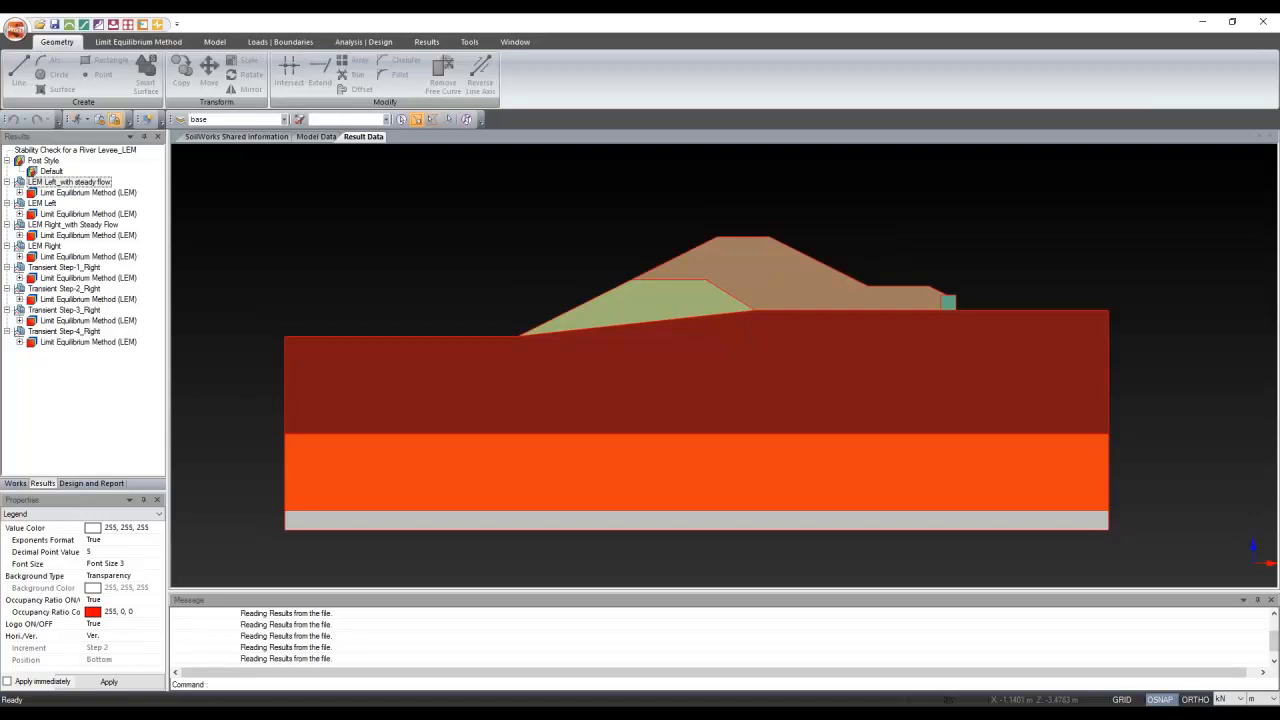
{"action": "mouse_move", "coordinate": [407, 714]}
{"action": "mouse_move", "coordinate": [407, 712]}
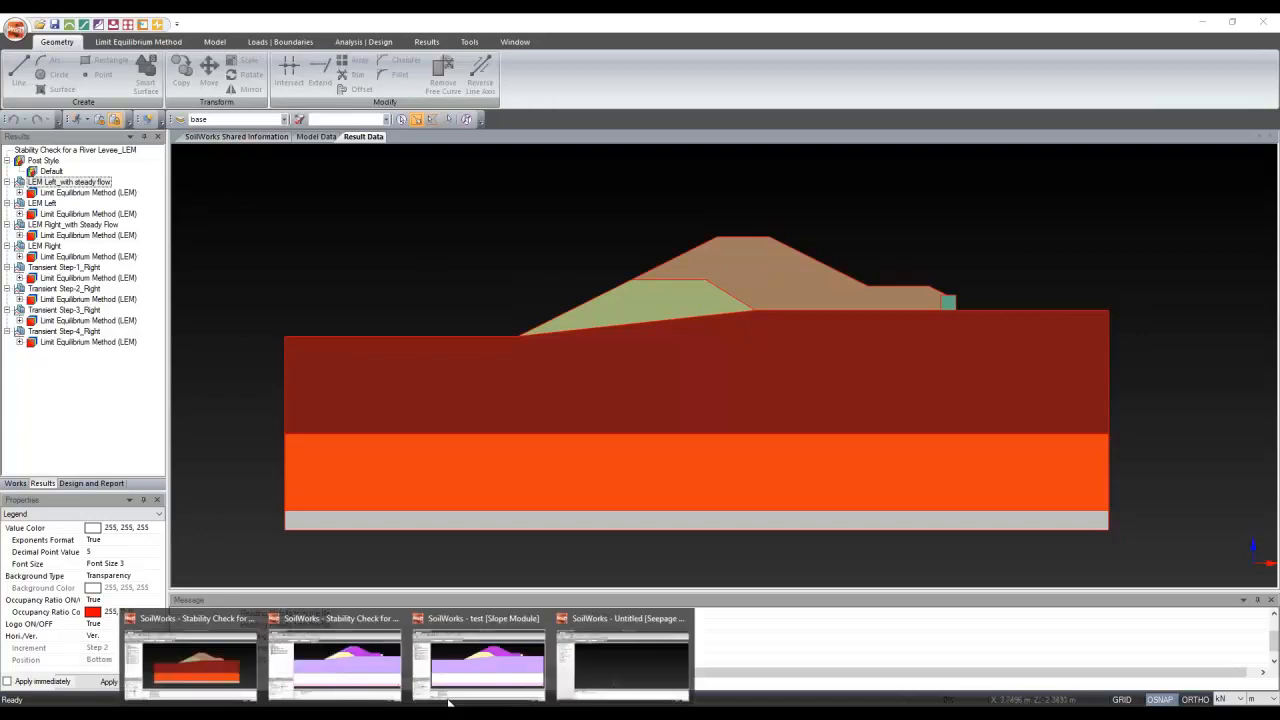
In the Untitled seepage model, sketch a trial levee outline polyline with grid snapping on
{"action": "left_click", "coordinate": [641, 656]}
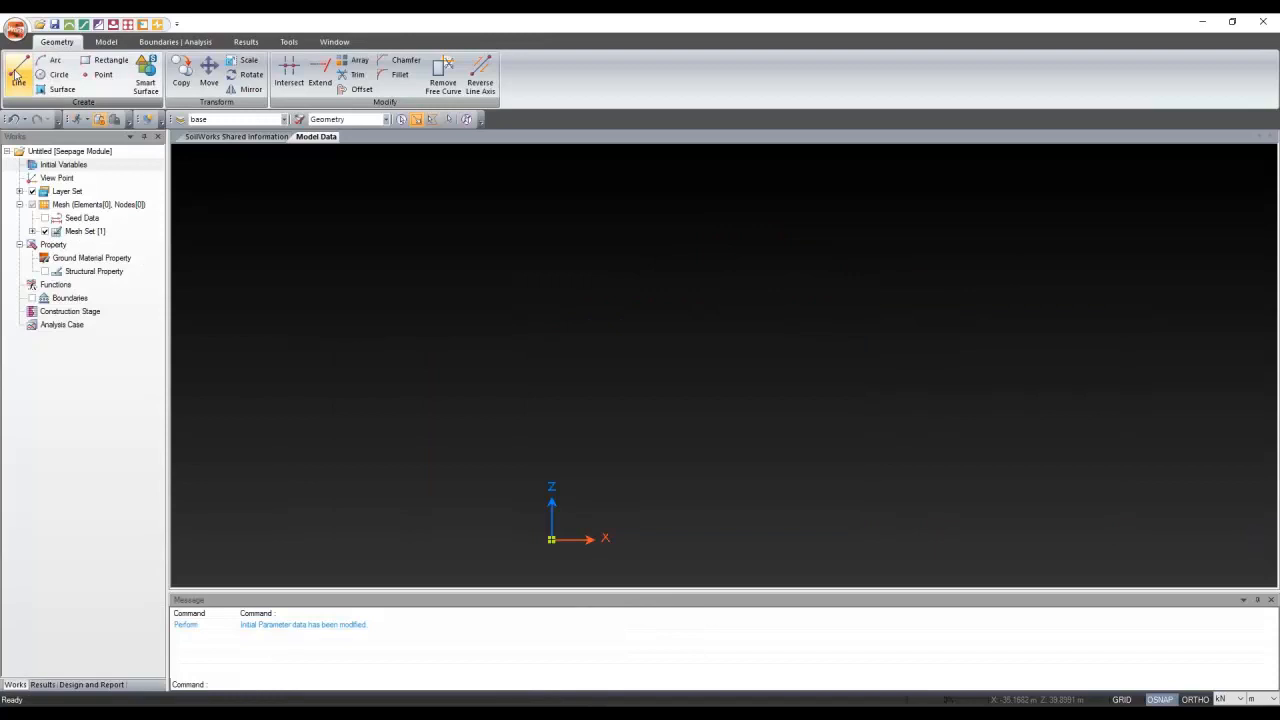
{"action": "left_click", "coordinate": [16, 75]}
{"action": "left_click", "coordinate": [551, 539]}
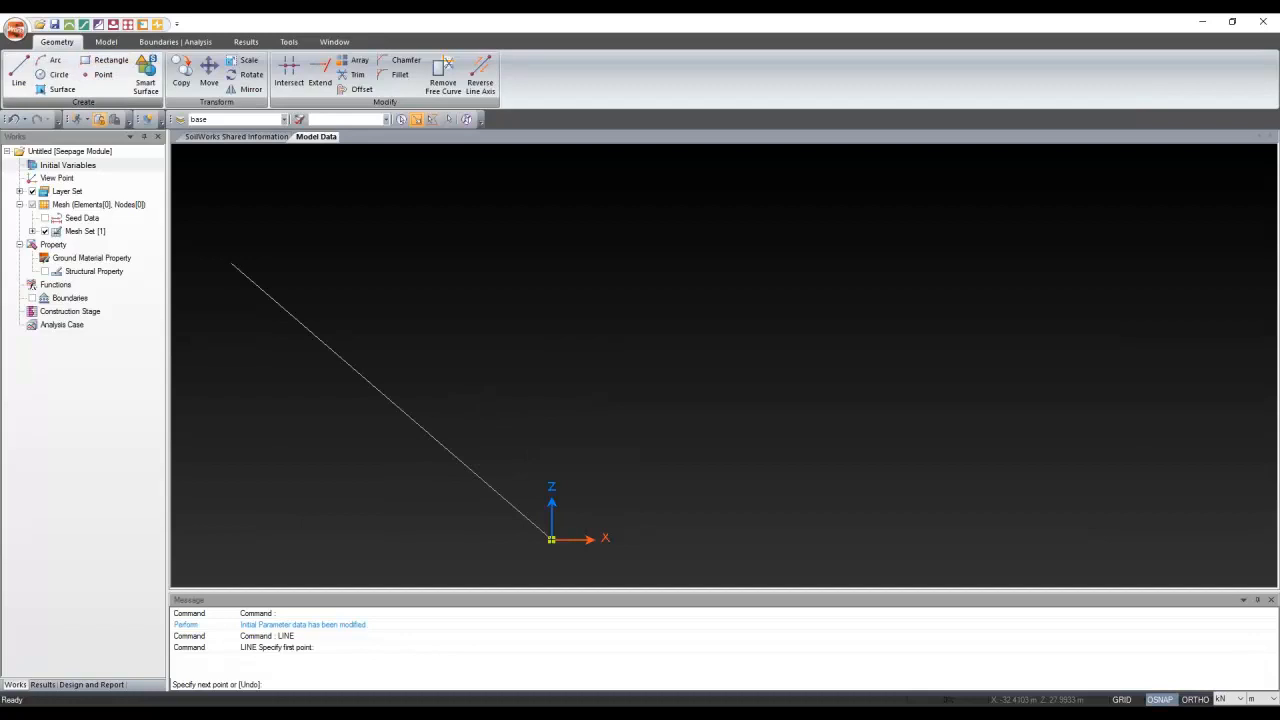
{"action": "key", "text": "F7"}
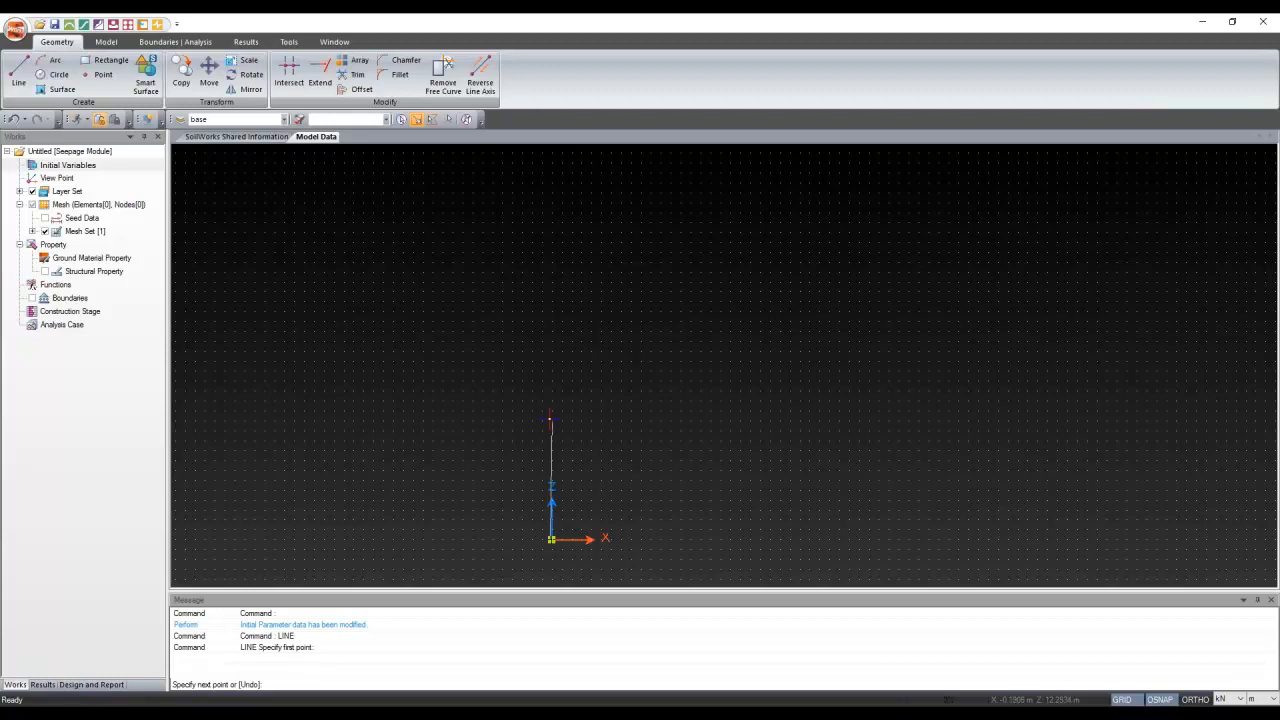
{"action": "left_click", "coordinate": [551, 421]}
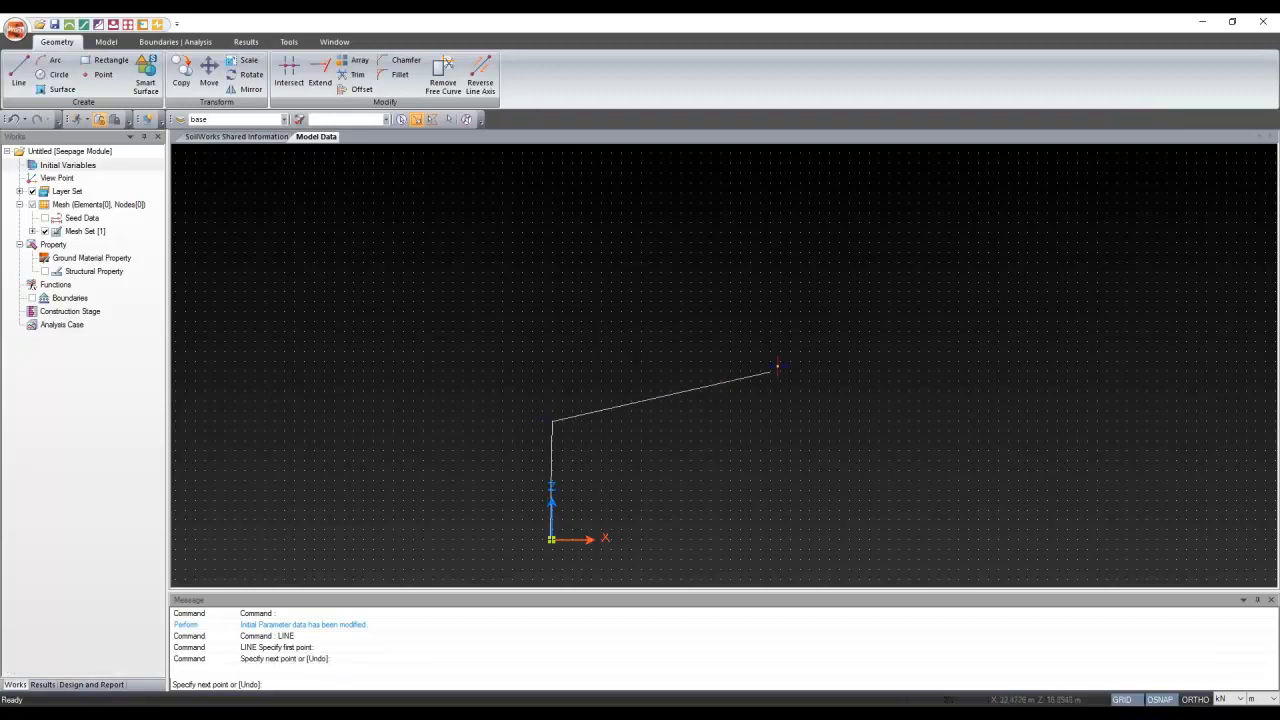
{"action": "left_click", "coordinate": [660, 421]}
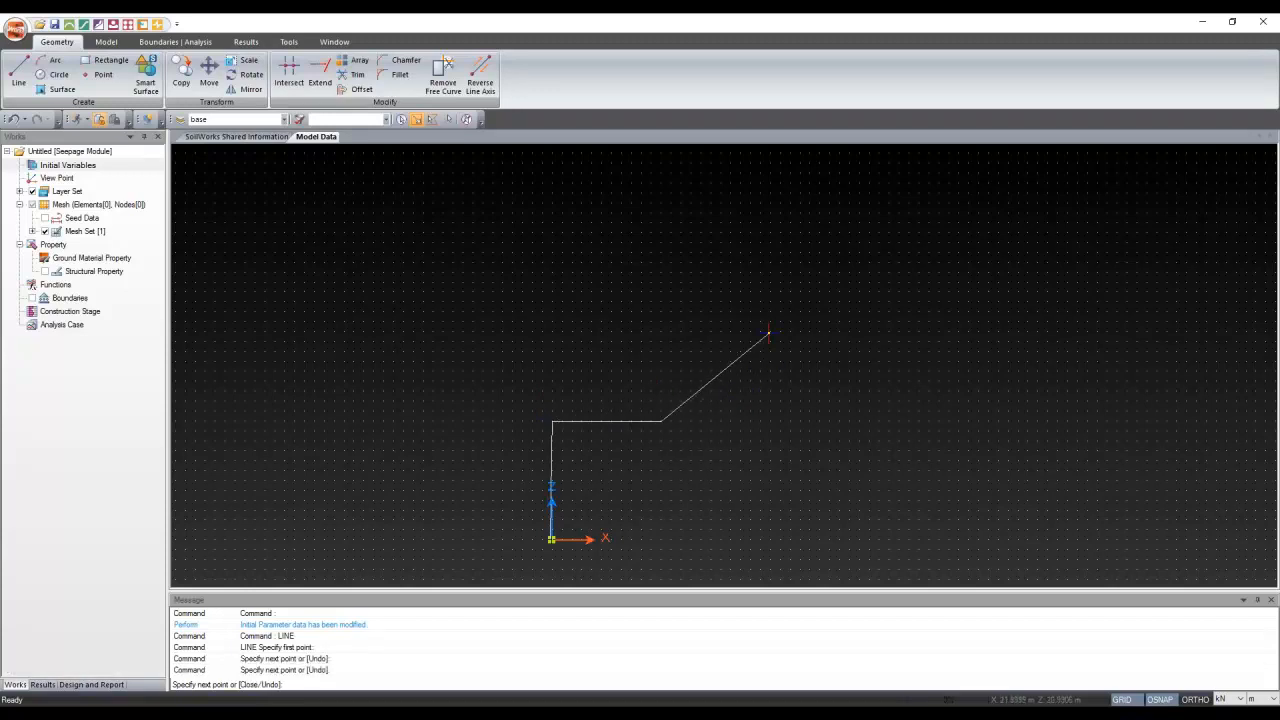
{"action": "left_click", "coordinate": [770, 332]}
{"action": "left_click", "coordinate": [1019, 332]}
{"action": "left_click", "coordinate": [1127, 421]}
{"action": "left_click", "coordinate": [1237, 421]}
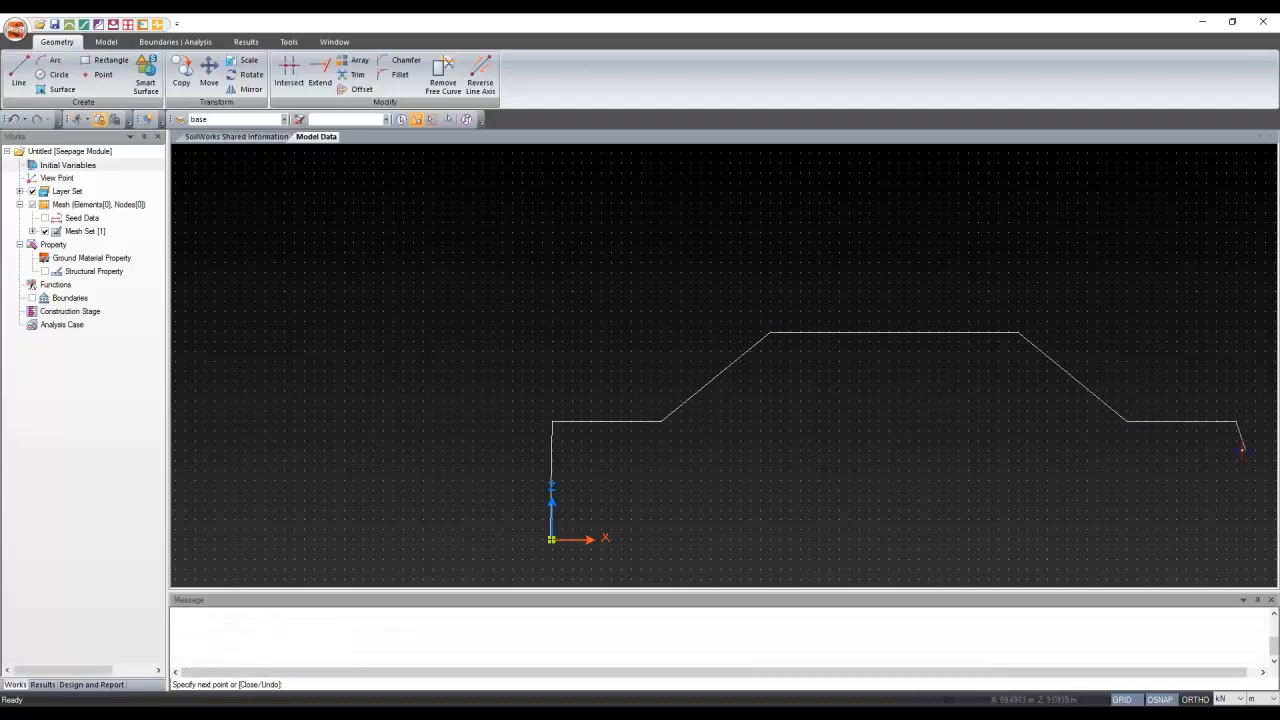
{"action": "left_click", "coordinate": [1237, 530]}
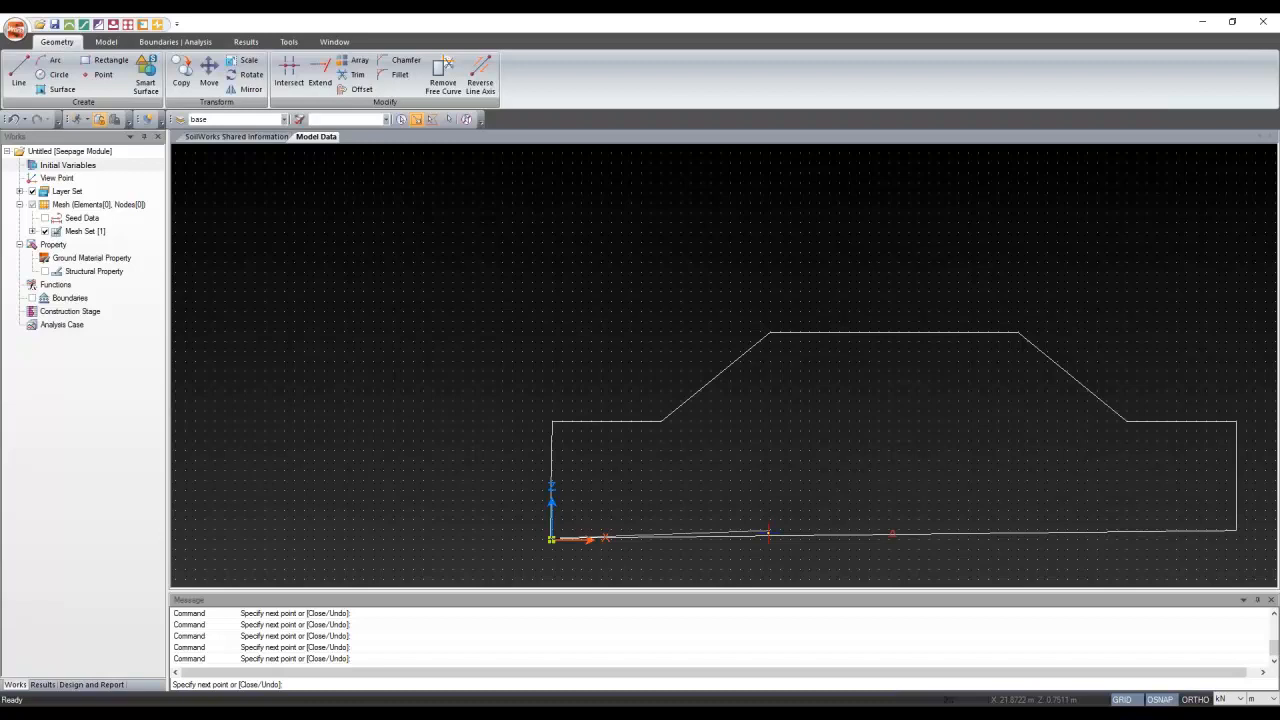
Undo the sketched outline and cancel the Line and Rectangle commands
{"action": "key", "text": "ctrl+z"}
{"action": "key", "text": "ctrl+z"}
{"action": "key", "text": "ctrl+z"}
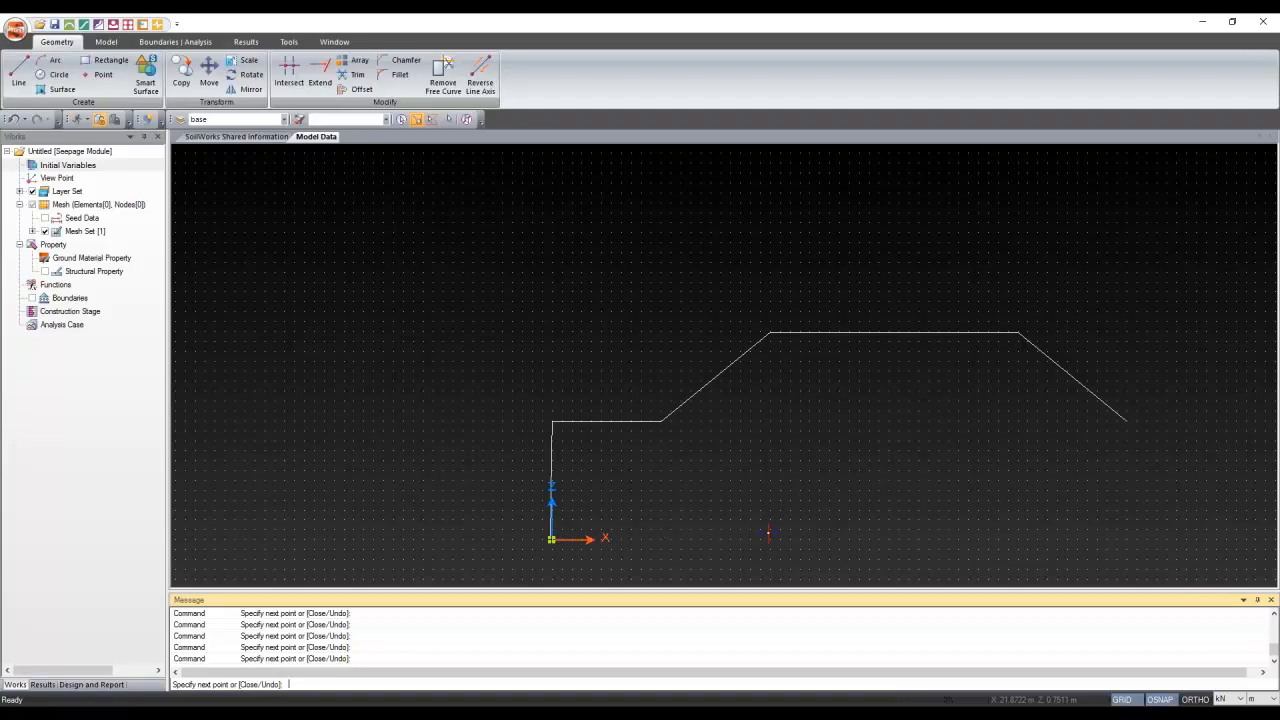
{"action": "key", "text": "ctrl+z"}
{"action": "key", "text": "ctrl+z"}
{"action": "key", "text": "ctrl+z"}
{"action": "key", "text": "ctrl+z"}
{"action": "key", "text": "ctrl+z"}
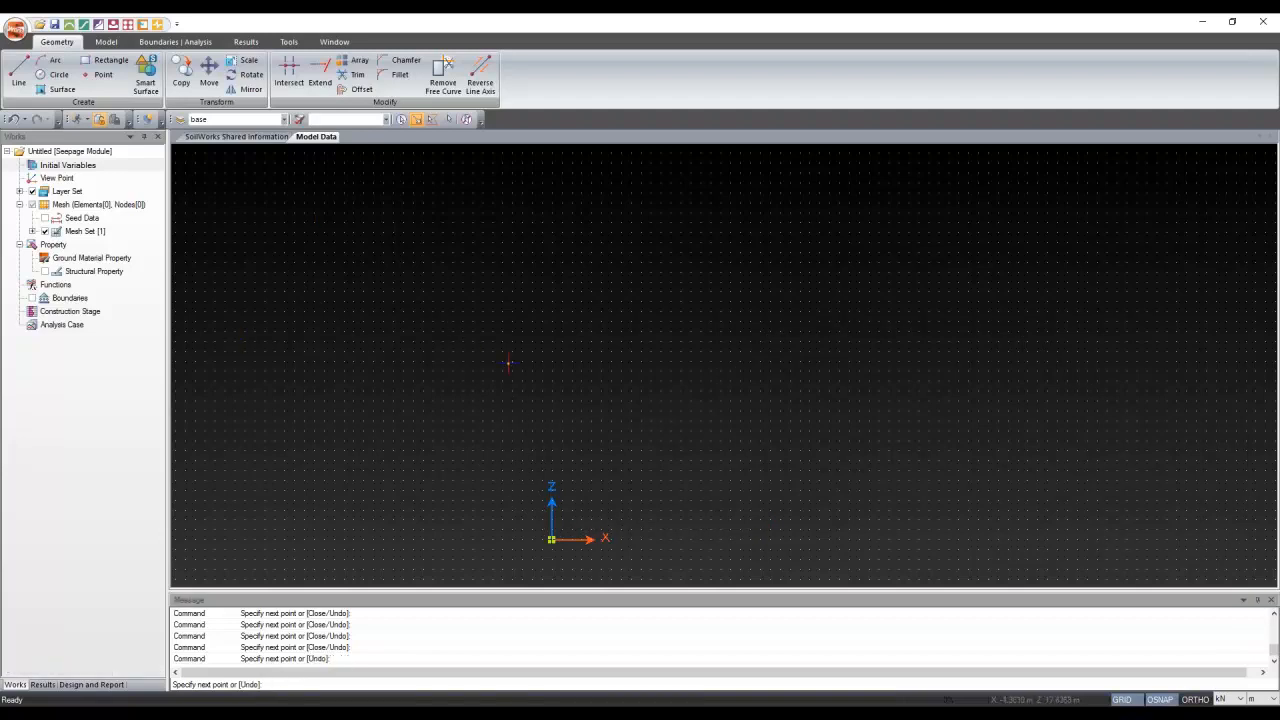
{"action": "key", "text": "Escape"}
{"action": "left_click", "coordinate": [105, 60]}
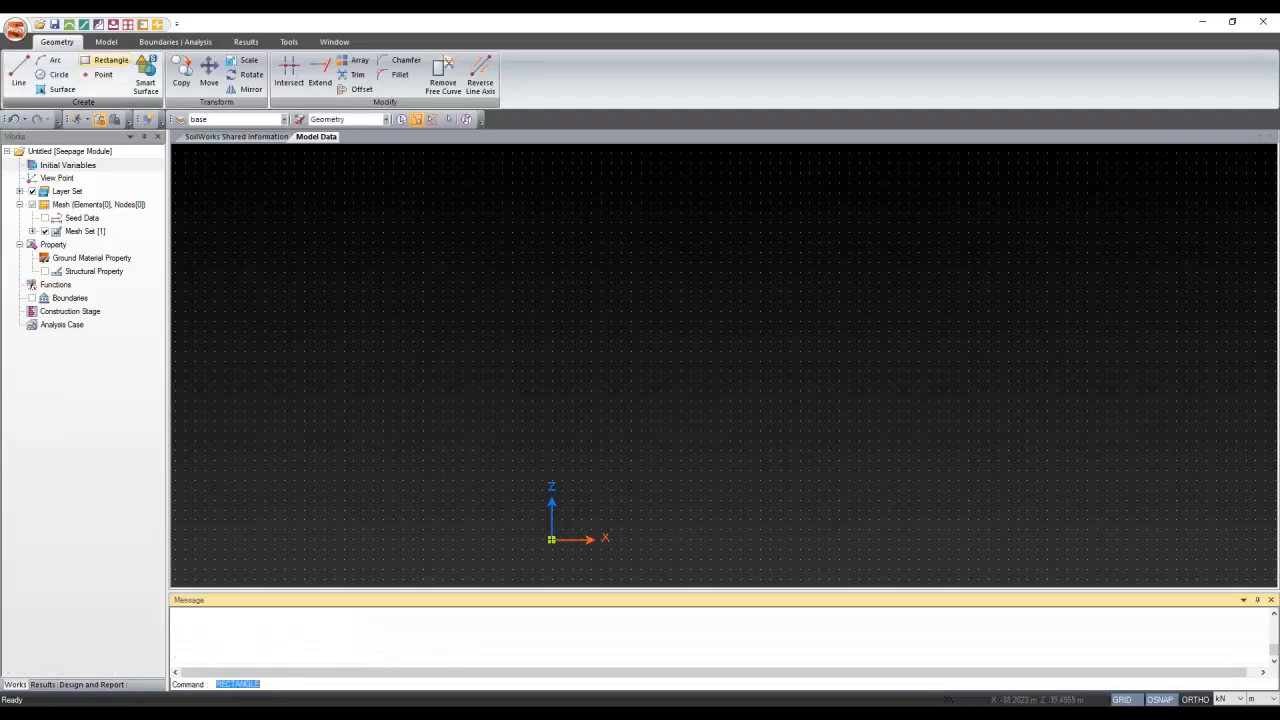
{"action": "key", "text": "Escape"}
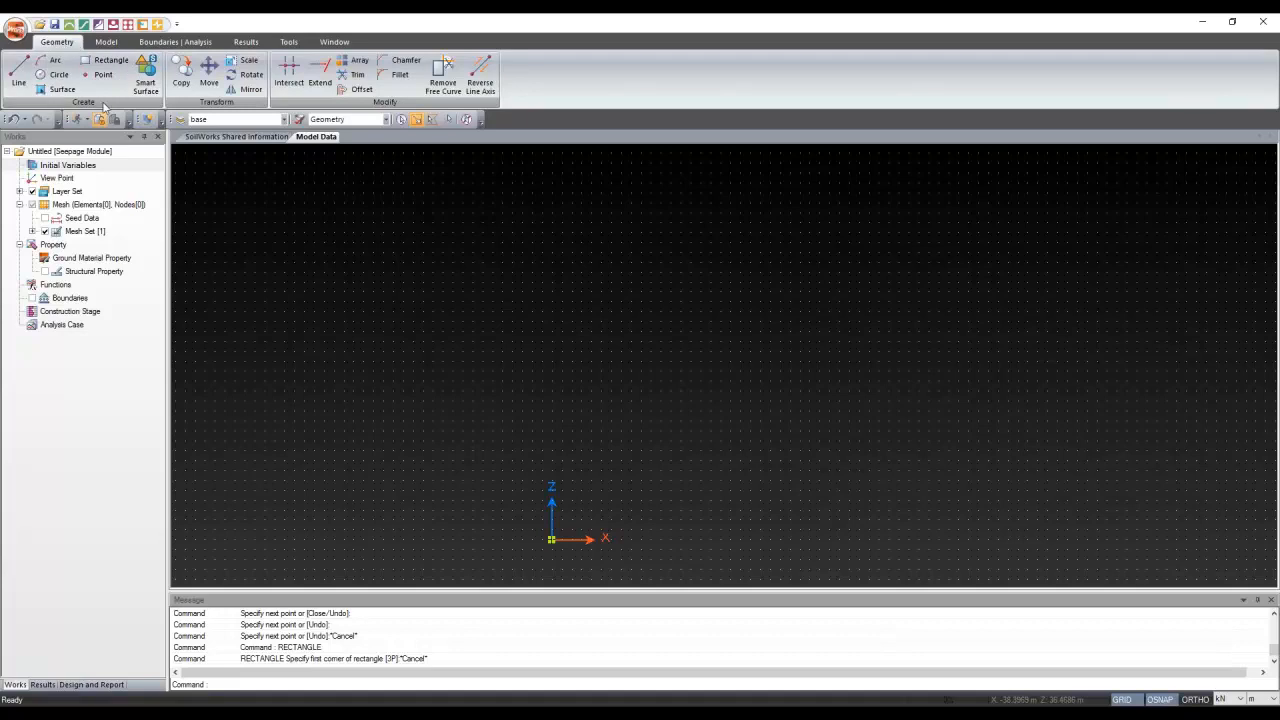
Import Stability Check for a River Levee.dwg as a CAD file, accepting the range warning
{"action": "left_click", "coordinate": [15, 29]}
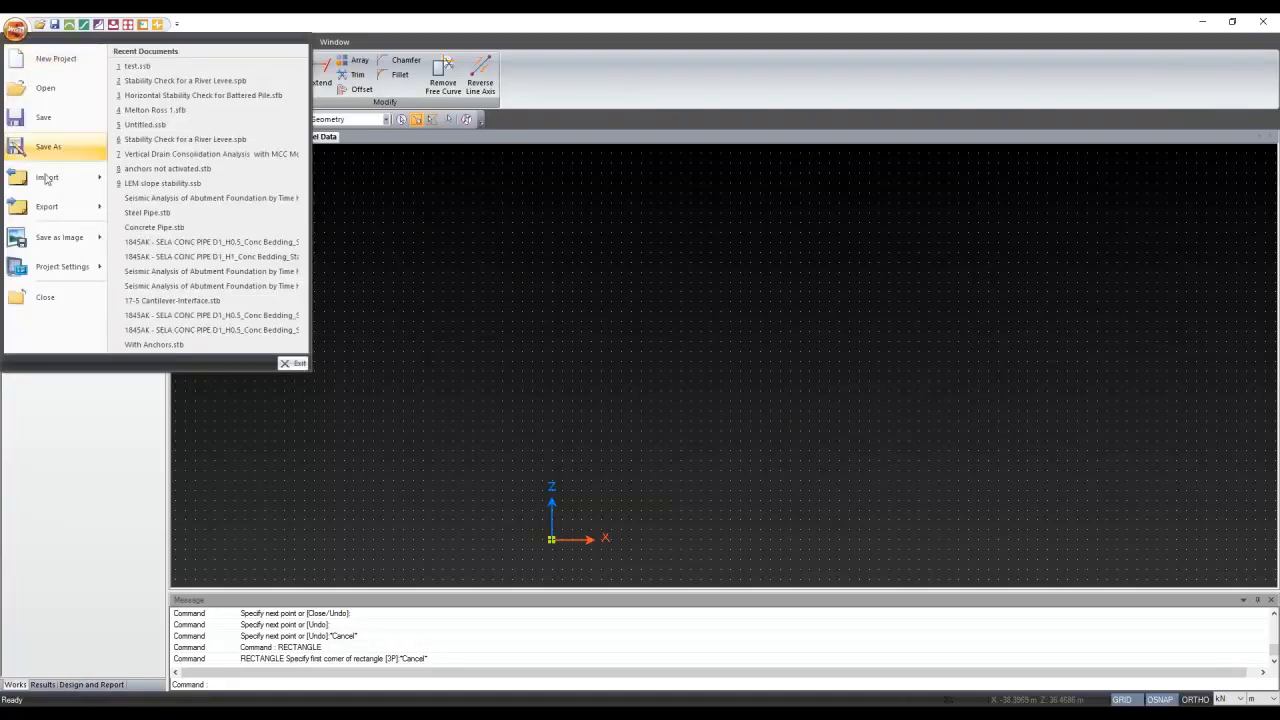
{"action": "mouse_move", "coordinate": [47, 180]}
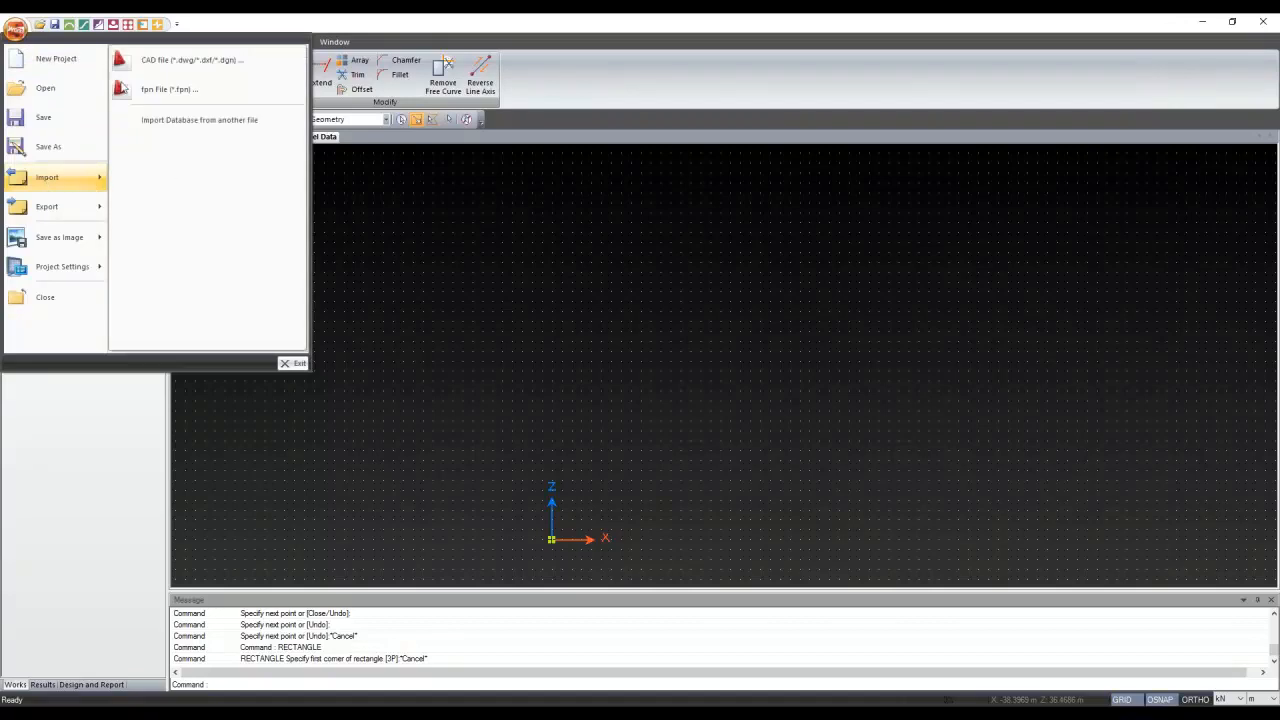
{"action": "left_click", "coordinate": [186, 70]}
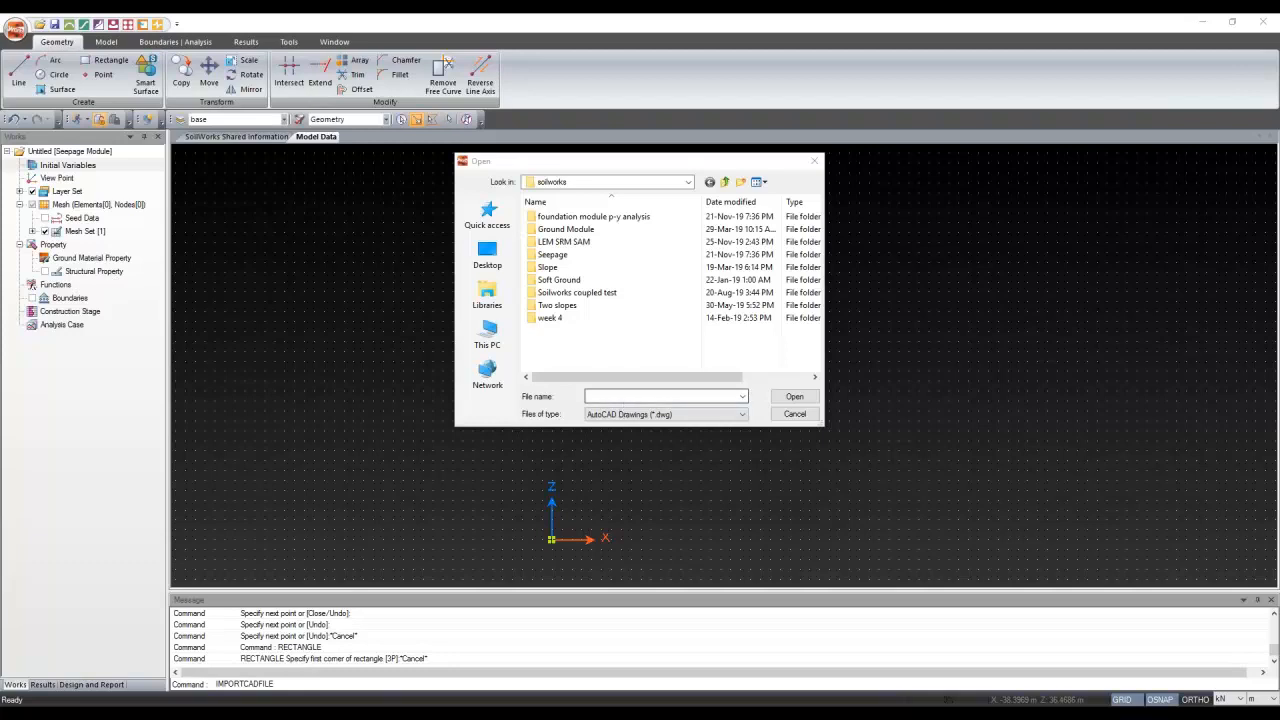
{"action": "left_click", "coordinate": [637, 397]}
{"action": "key", "text": "ctrl+v"}
{"action": "left_click", "coordinate": [795, 397]}
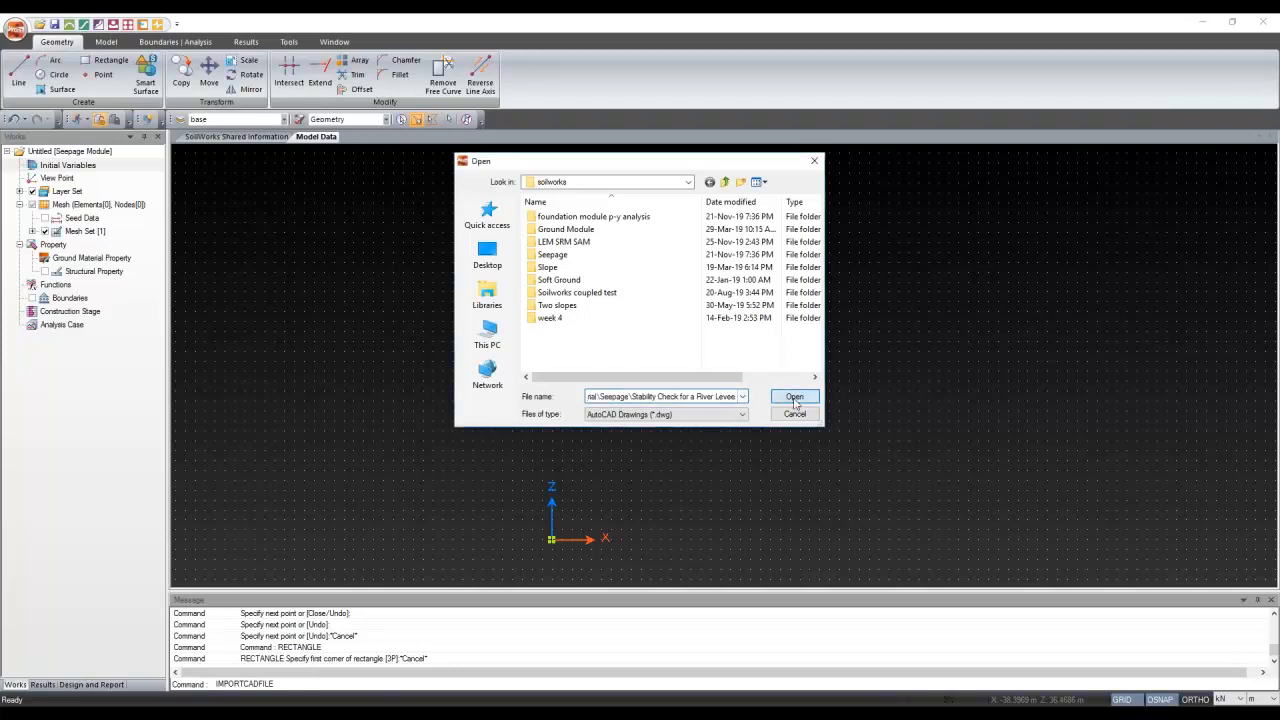
{"action": "left_click", "coordinate": [580, 218]}
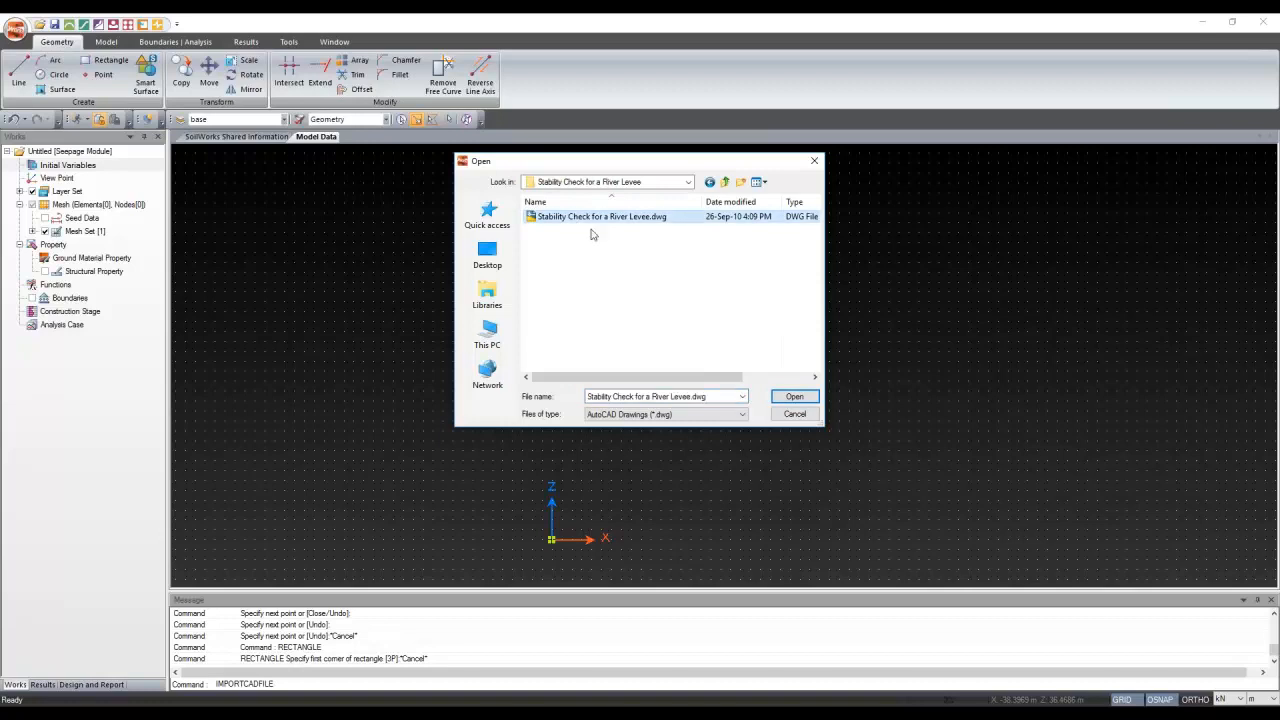
{"action": "left_click", "coordinate": [794, 398]}
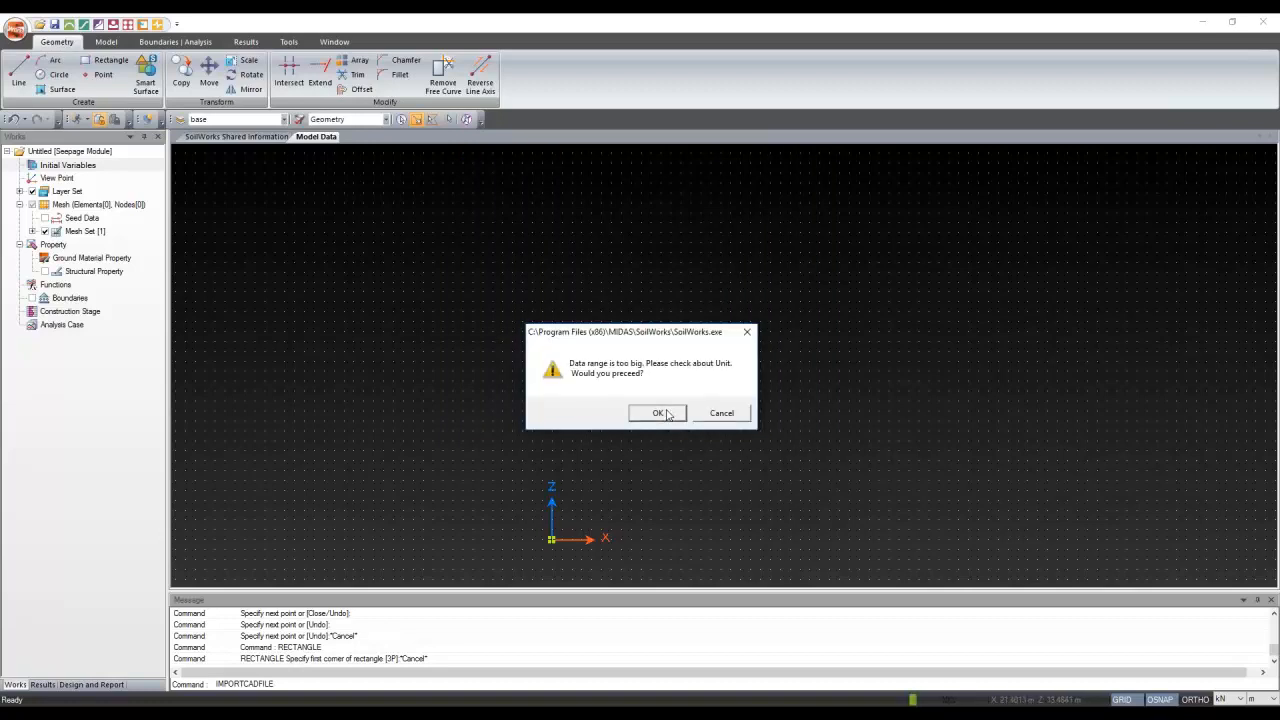
{"action": "left_click", "coordinate": [666, 414]}
Zoom and pan so the whole imported levee cross-section is visible
{"action": "scroll", "coordinate": [660, 383], "scroll_direction": "down", "scroll_amount": 3}
{"action": "scroll", "coordinate": [731, 349], "scroll_direction": "up", "scroll_amount": 4}
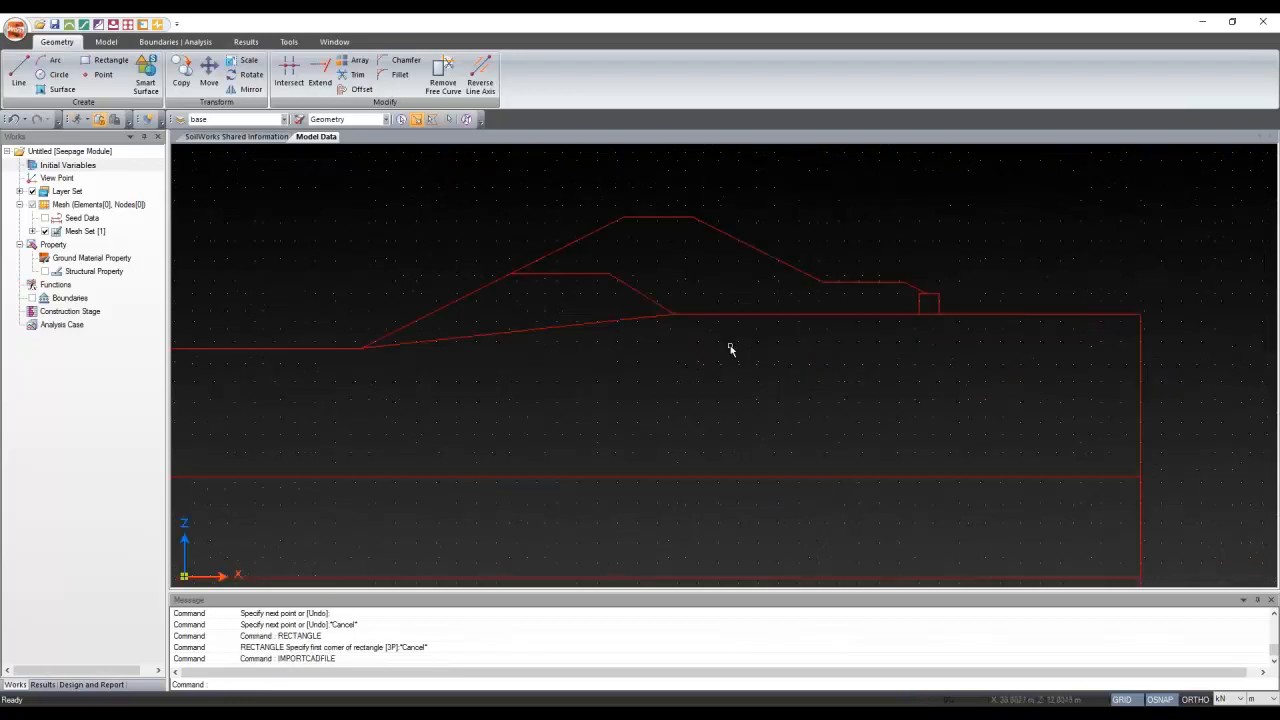
{"action": "scroll", "coordinate": [730, 347], "scroll_direction": "down", "scroll_amount": 5}
{"action": "scroll", "coordinate": [730, 347], "scroll_direction": "up", "scroll_amount": 3}
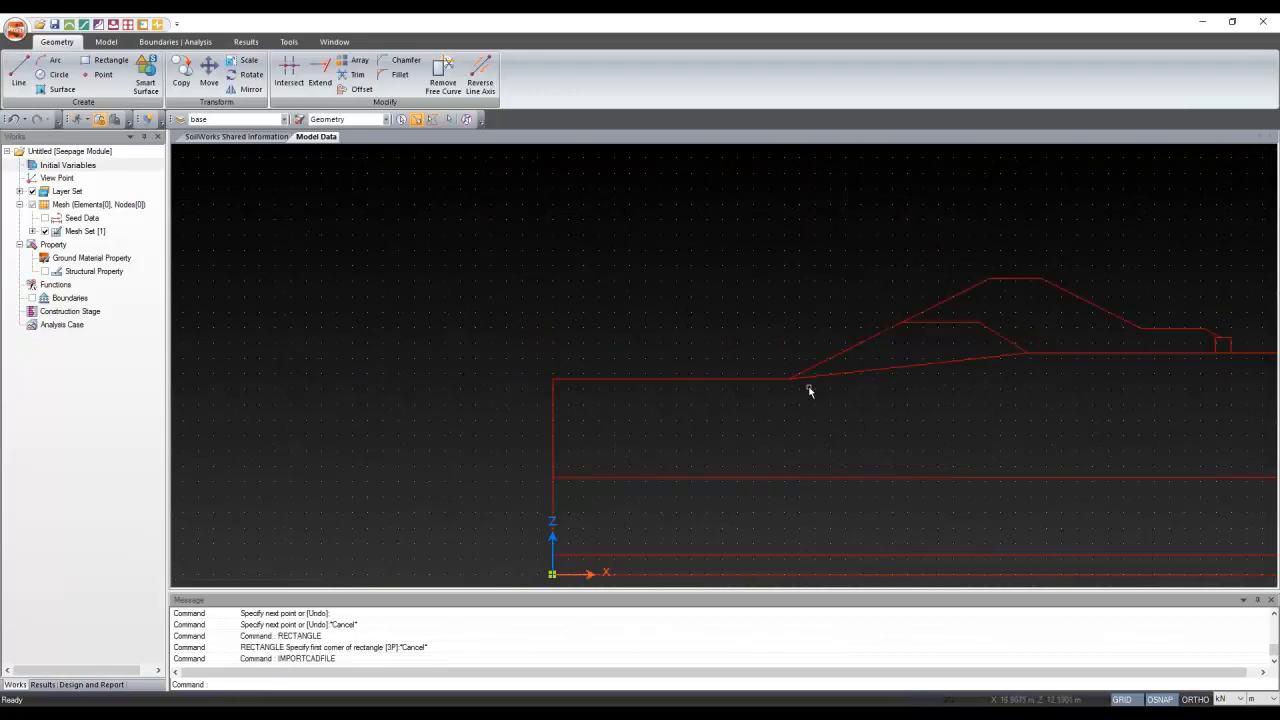
{"action": "middle_click_drag", "start_coordinate": [855, 416], "coordinate": [657, 406]}
{"action": "scroll", "coordinate": [675, 424], "scroll_direction": "up", "scroll_amount": 1}
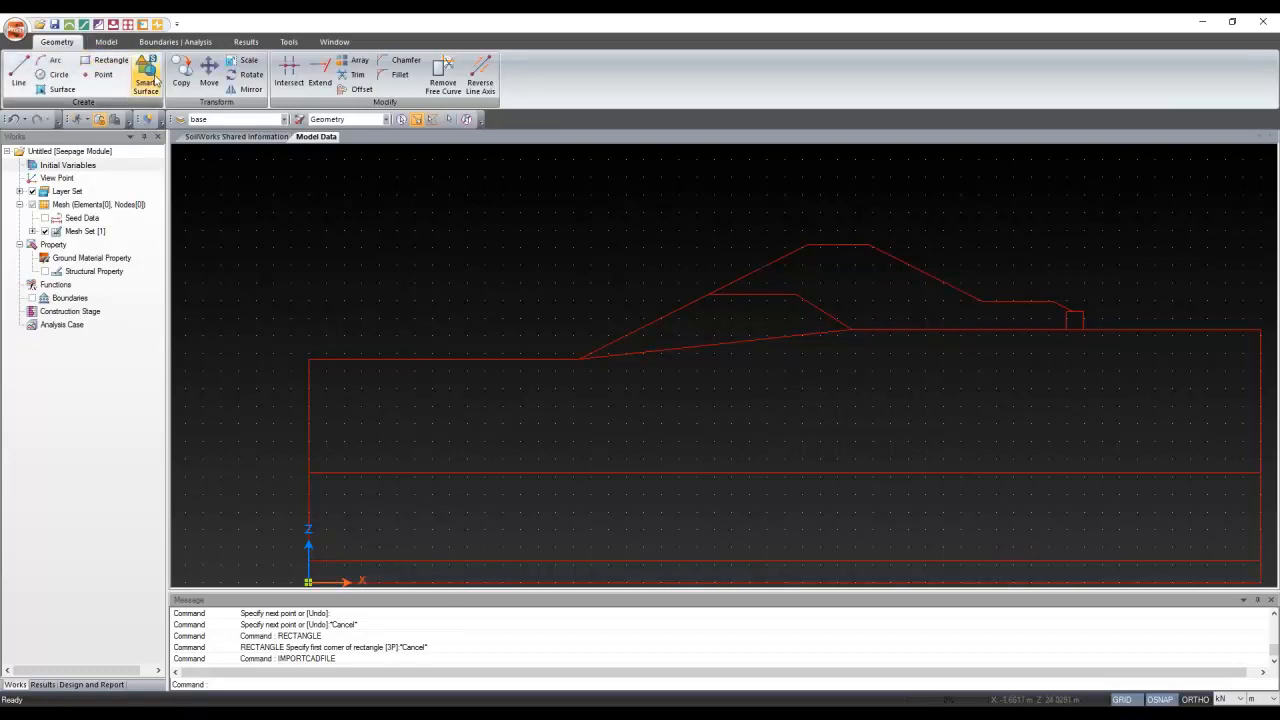
Generate six surfaces from the imported levee outline and turn off the background grid
{"action": "left_click", "coordinate": [152, 78]}
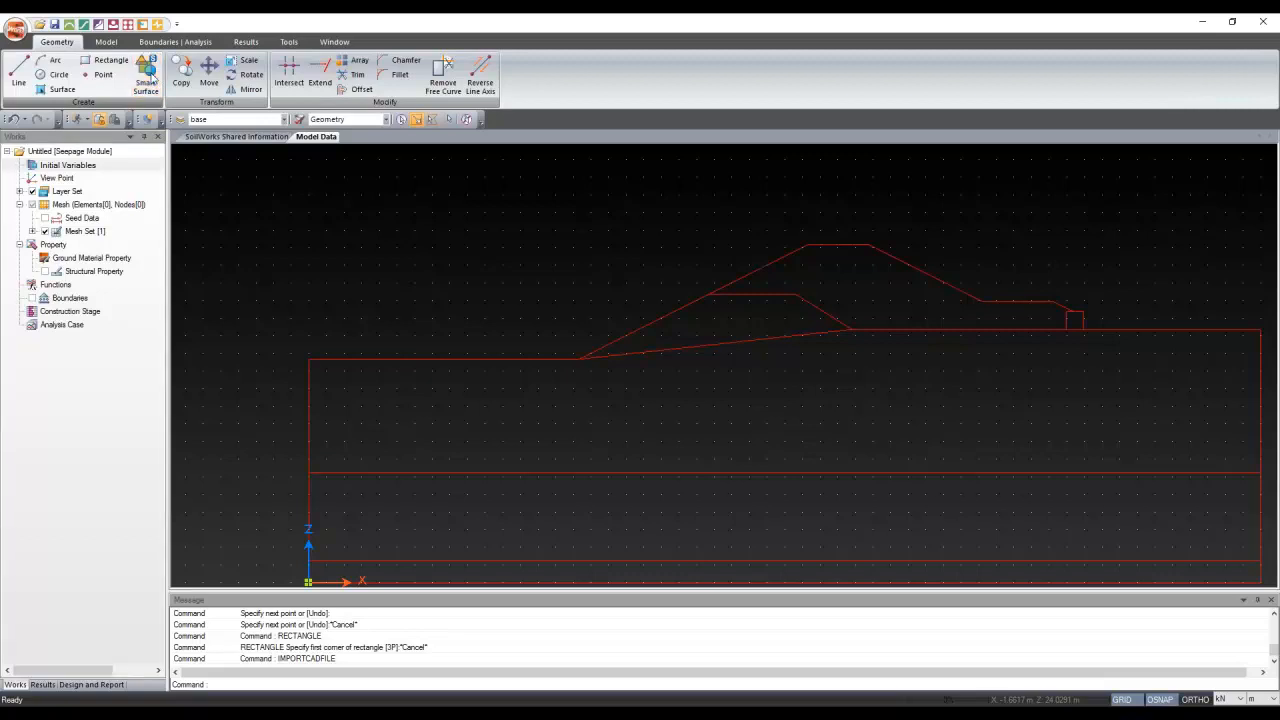
{"action": "left_click", "coordinate": [150, 78]}
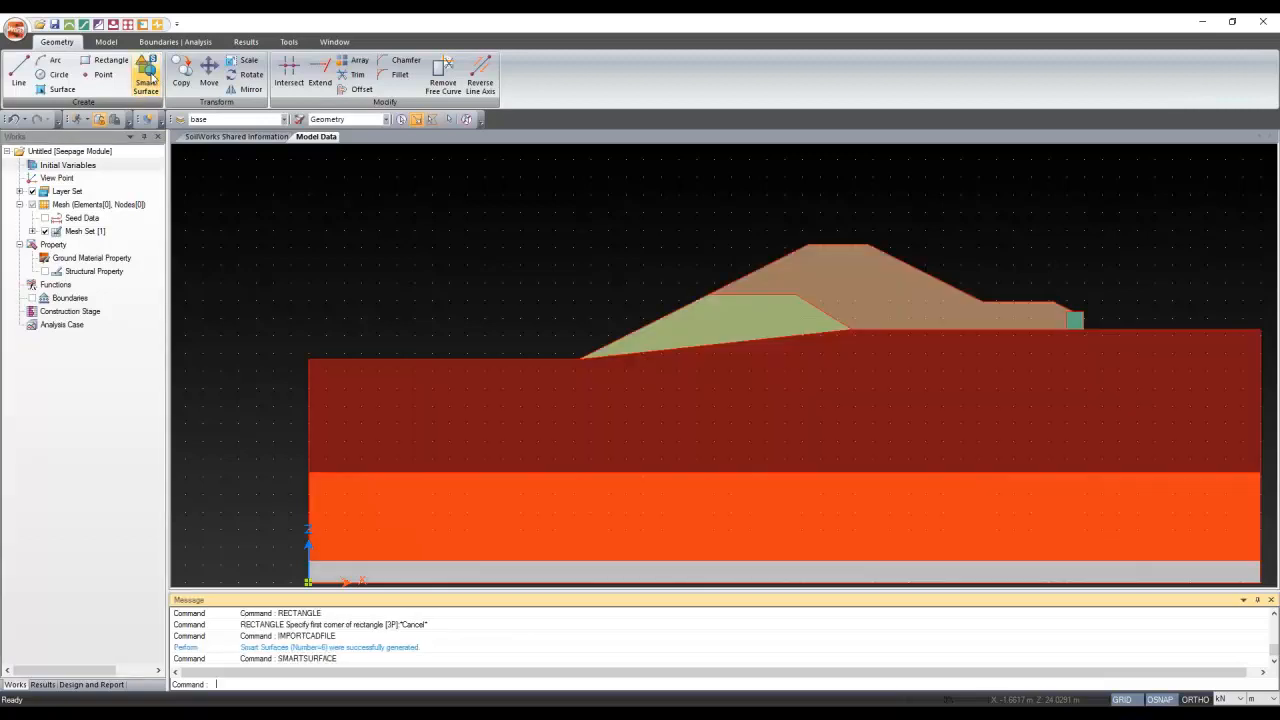
{"action": "middle_click_drag", "start_coordinate": [560, 380], "coordinate": [475, 372]}
{"action": "left_click", "coordinate": [1126, 700]}
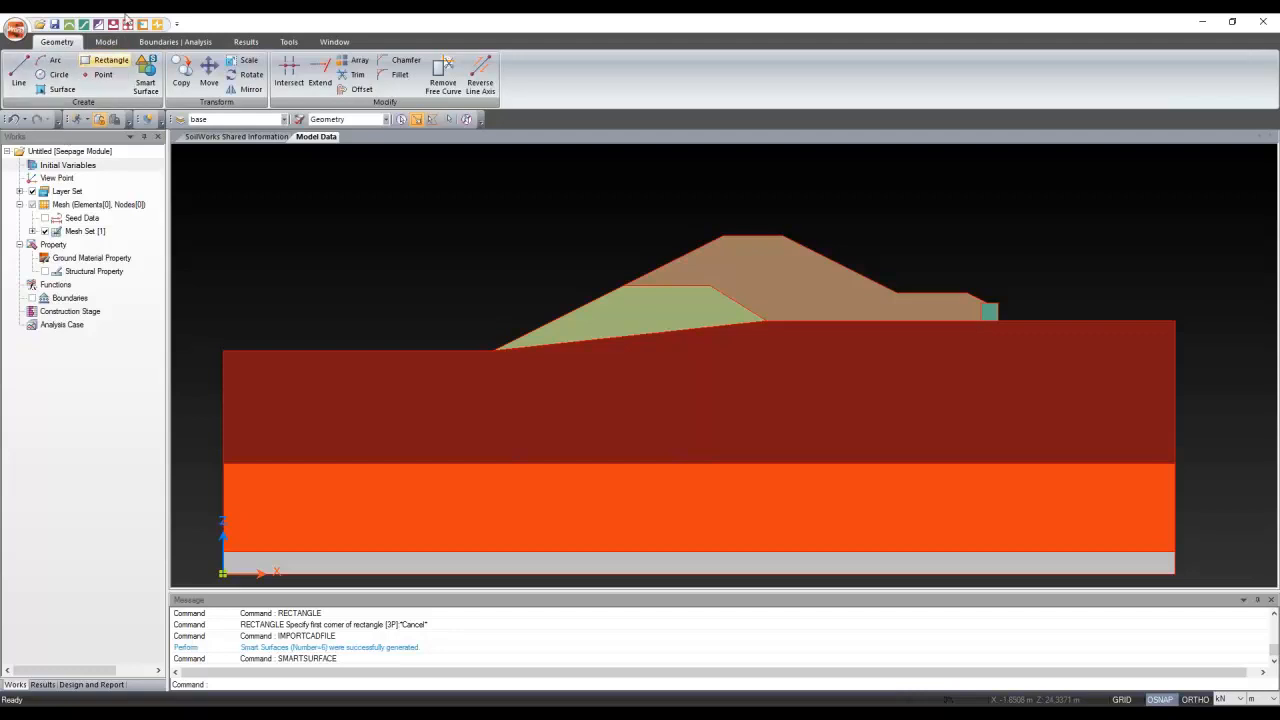
{"action": "left_click", "coordinate": [105, 42]}
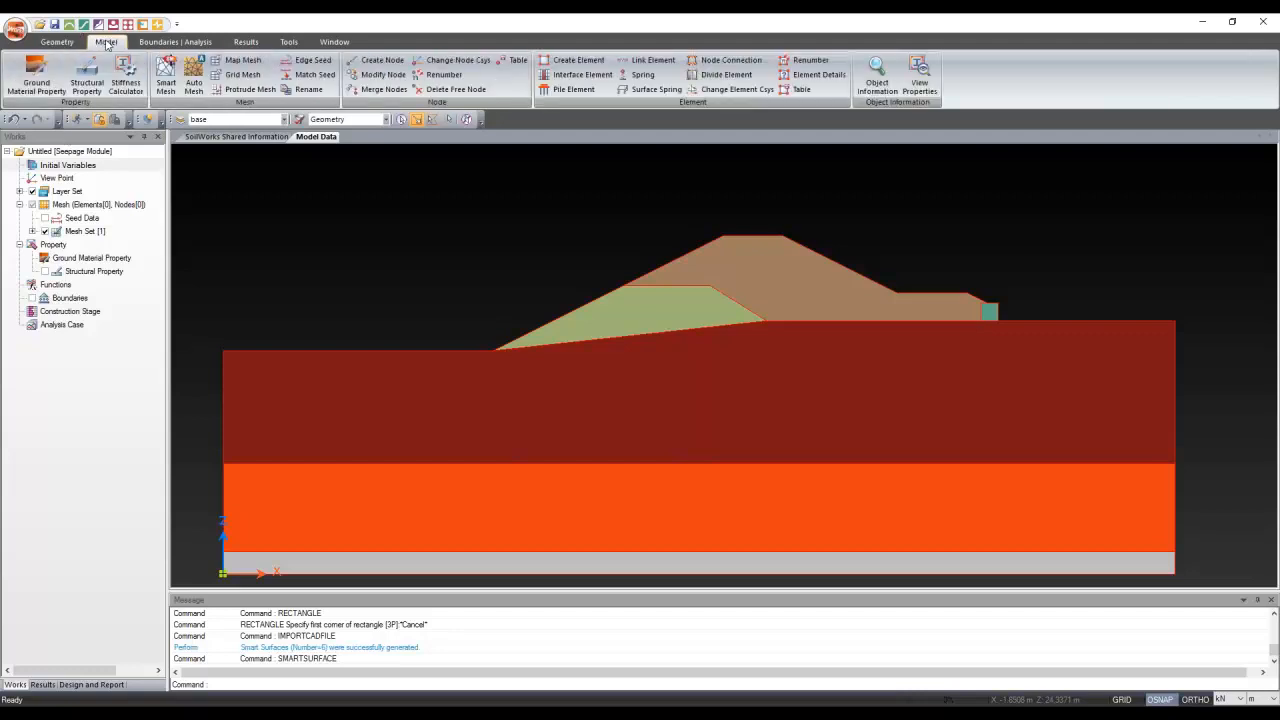
Open Define Ground Material Property and review its permeability, water content and unsaturated property fields
{"action": "left_click", "coordinate": [36, 75]}
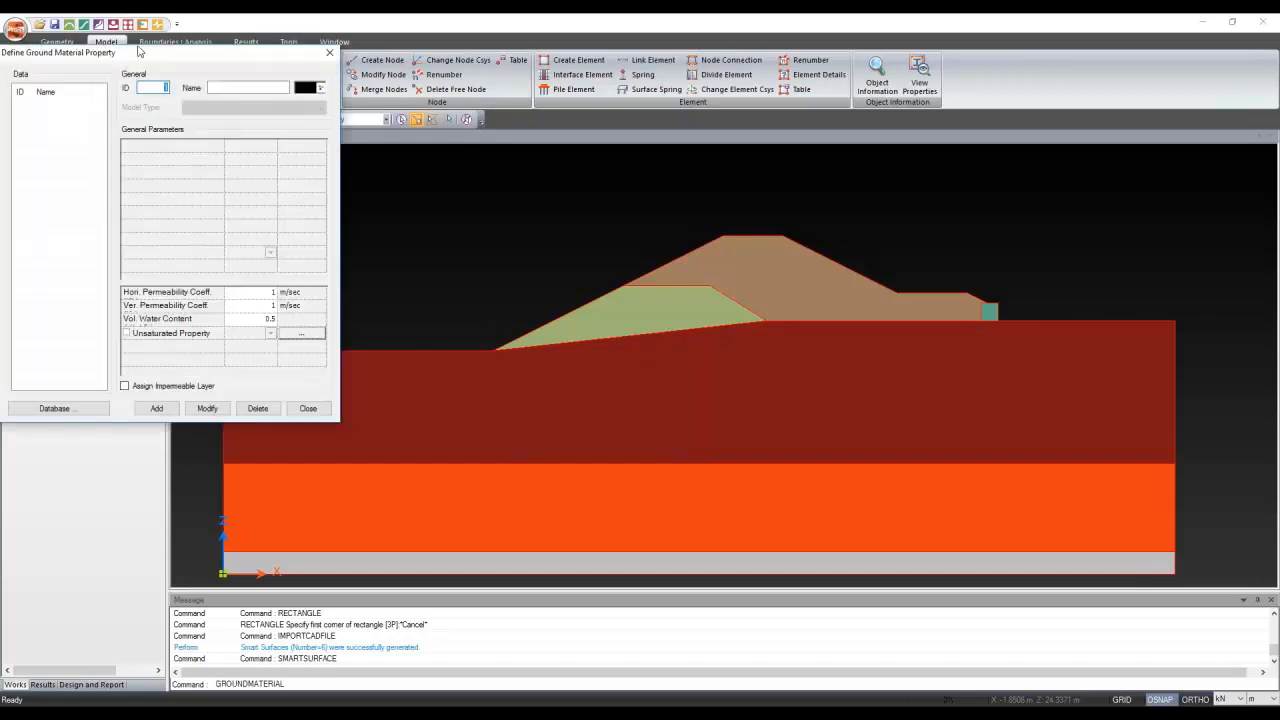
{"action": "left_click", "coordinate": [458, 372]}
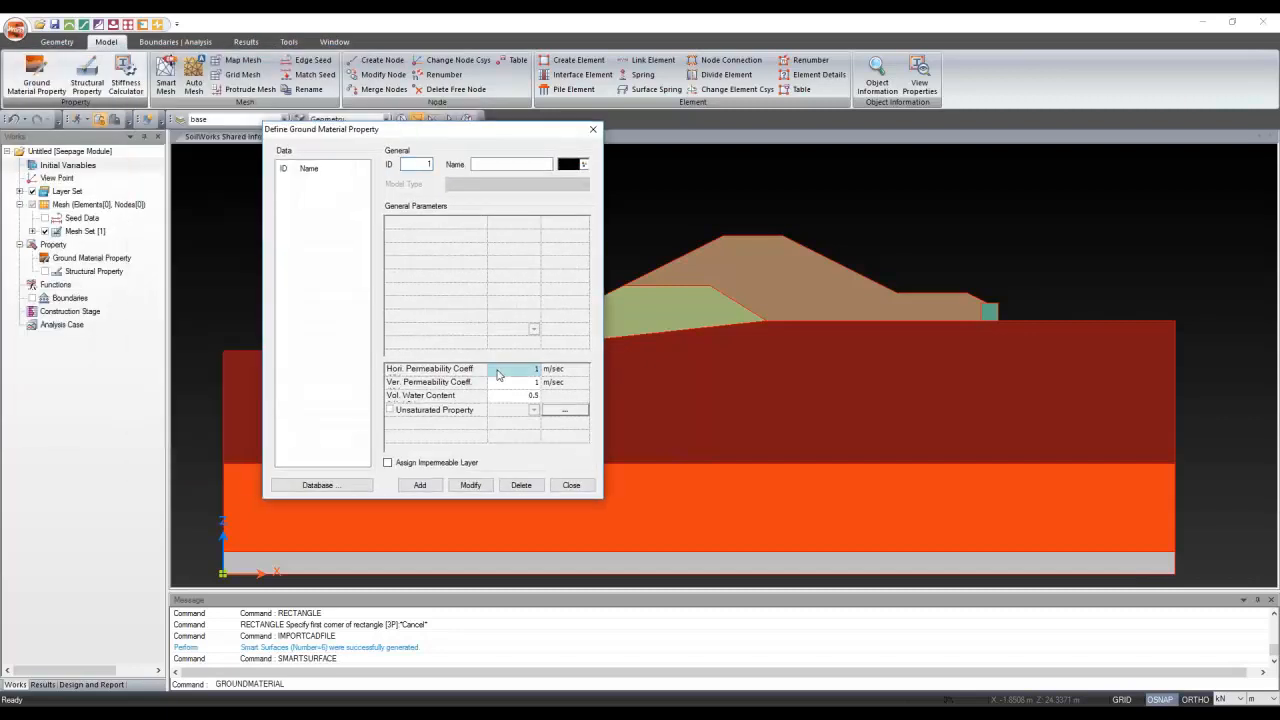
{"action": "left_click", "coordinate": [506, 384]}
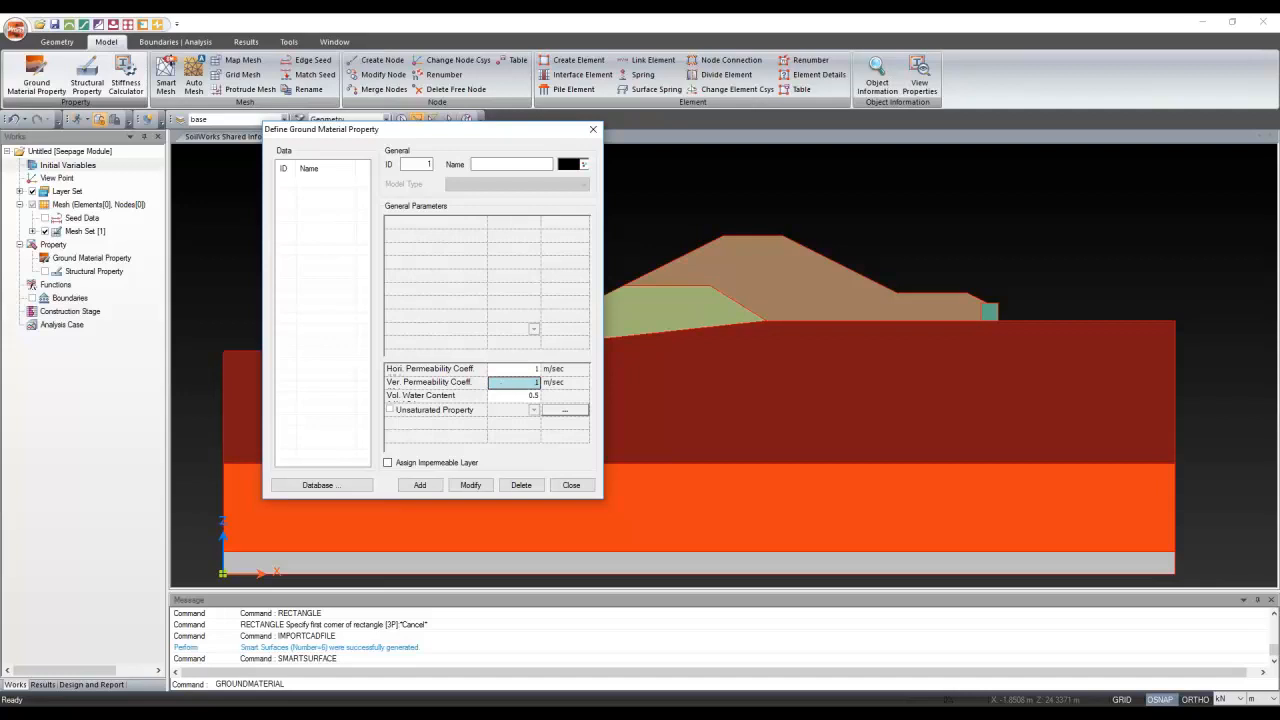
{"action": "left_click", "coordinate": [493, 399]}
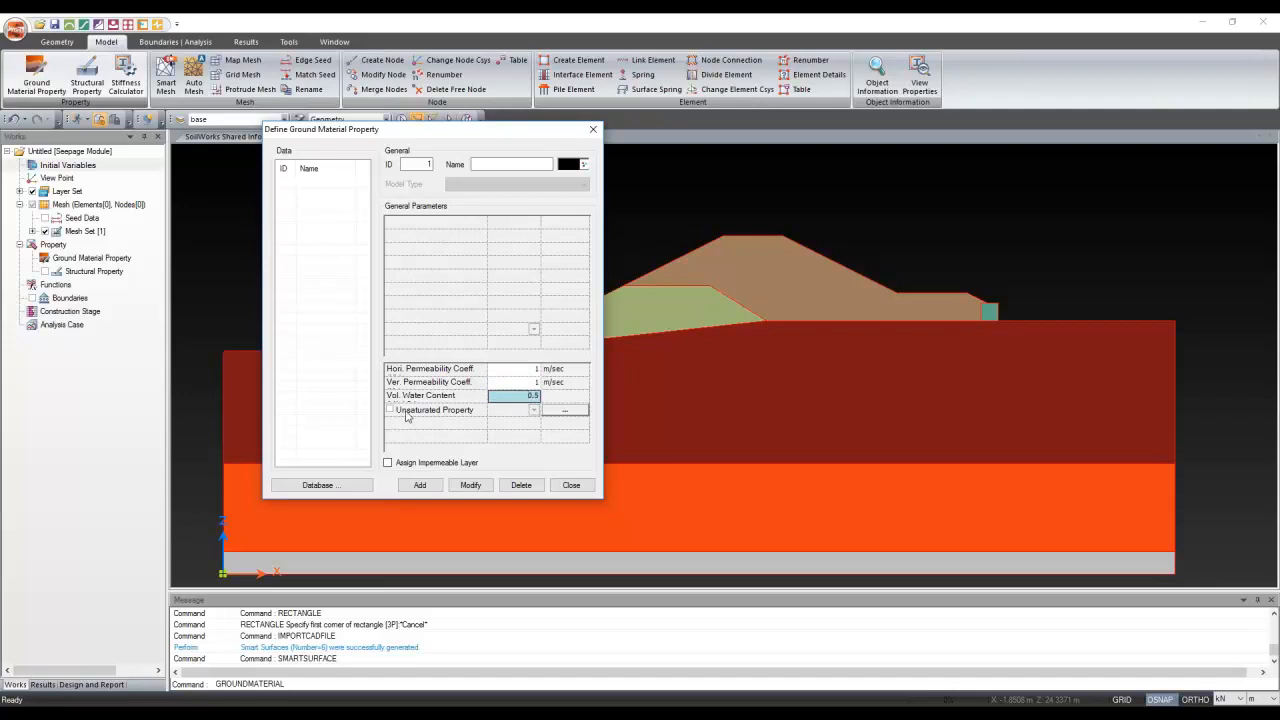
{"action": "left_click", "coordinate": [465, 412]}
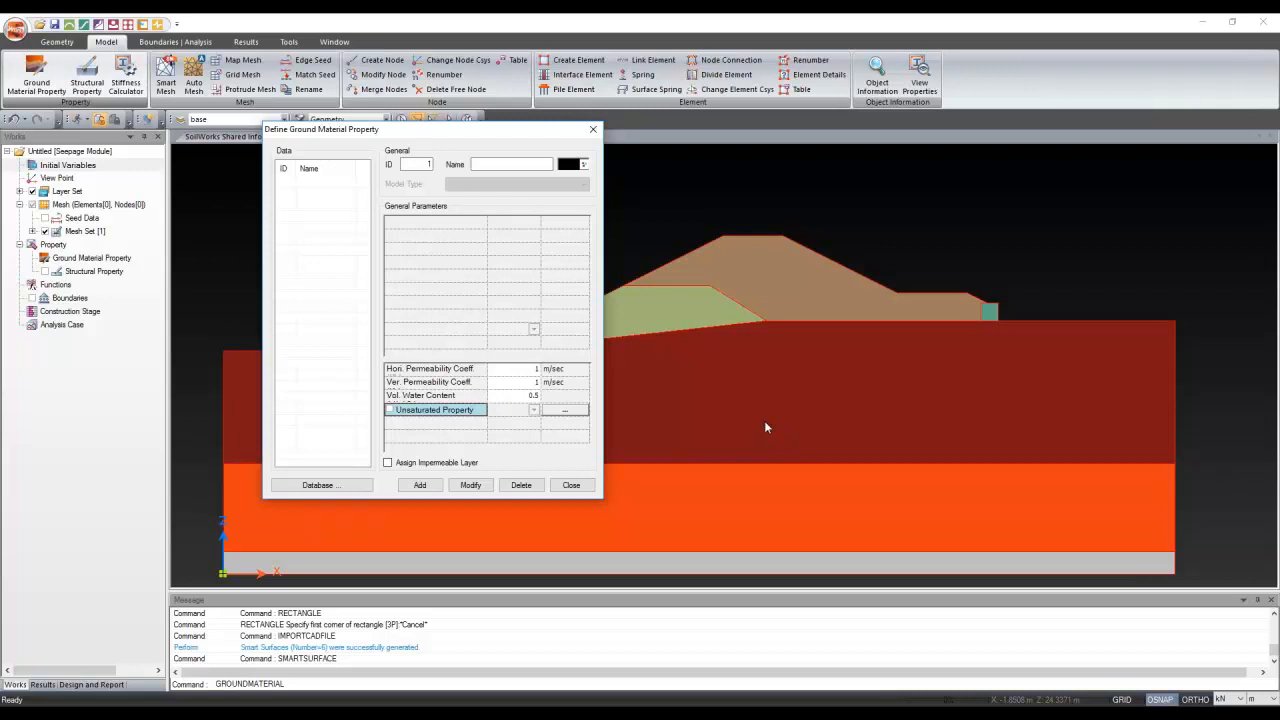
{"action": "left_click_drag", "start_coordinate": [480, 134], "coordinate": [206, 129]}
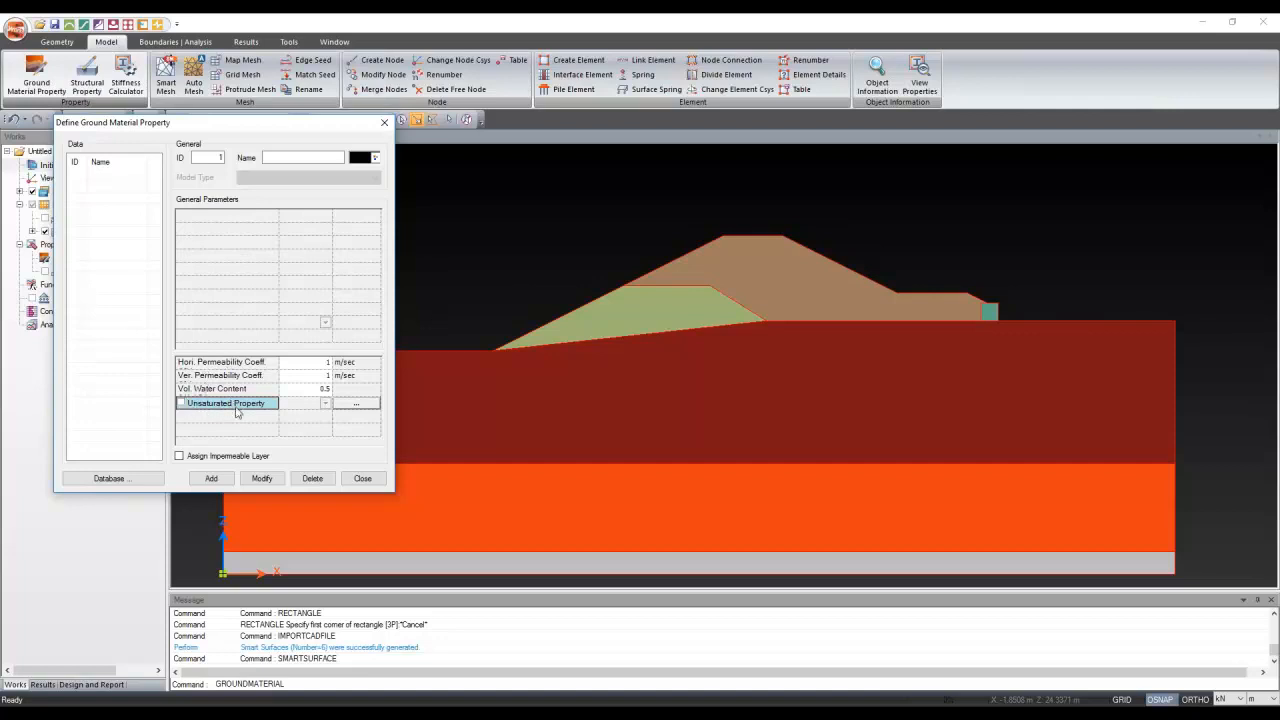
{"action": "left_click_drag", "start_coordinate": [243, 127], "coordinate": [420, 161]}
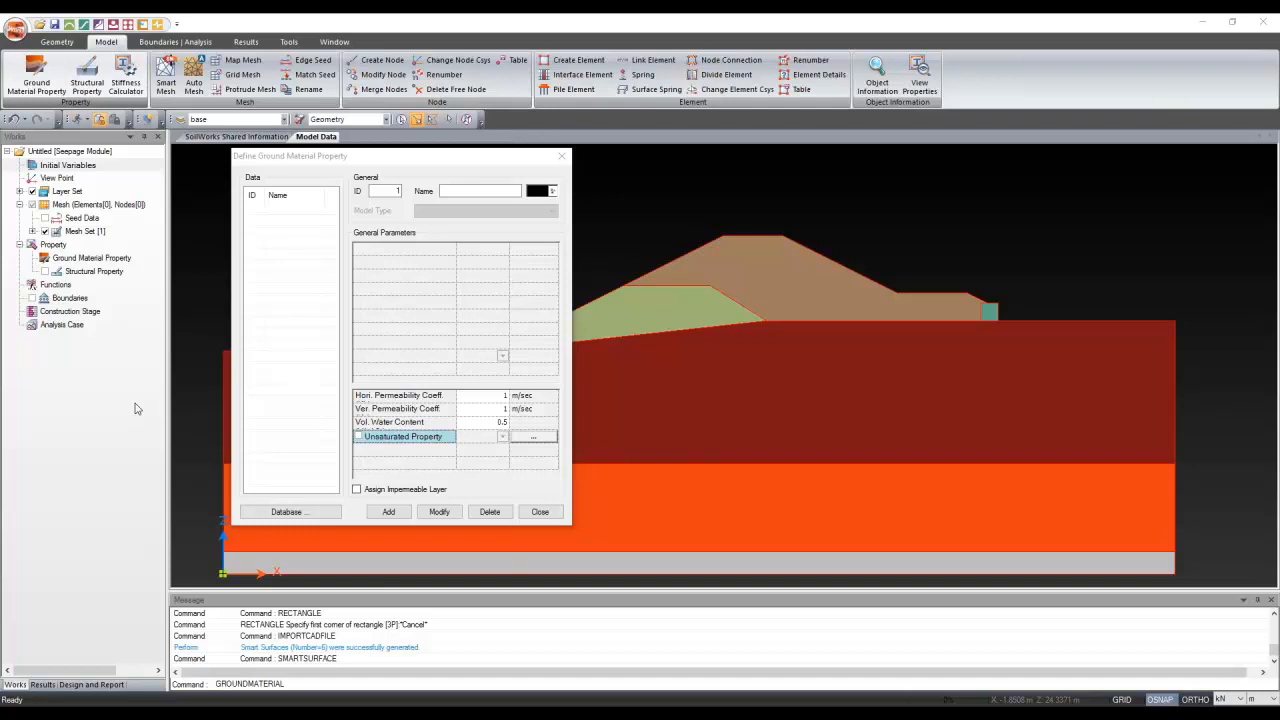
Add ground material Embankment with horizontal and vertical permeability 4.15E-07 m/sec
{"action": "left_click", "coordinate": [467, 190]}
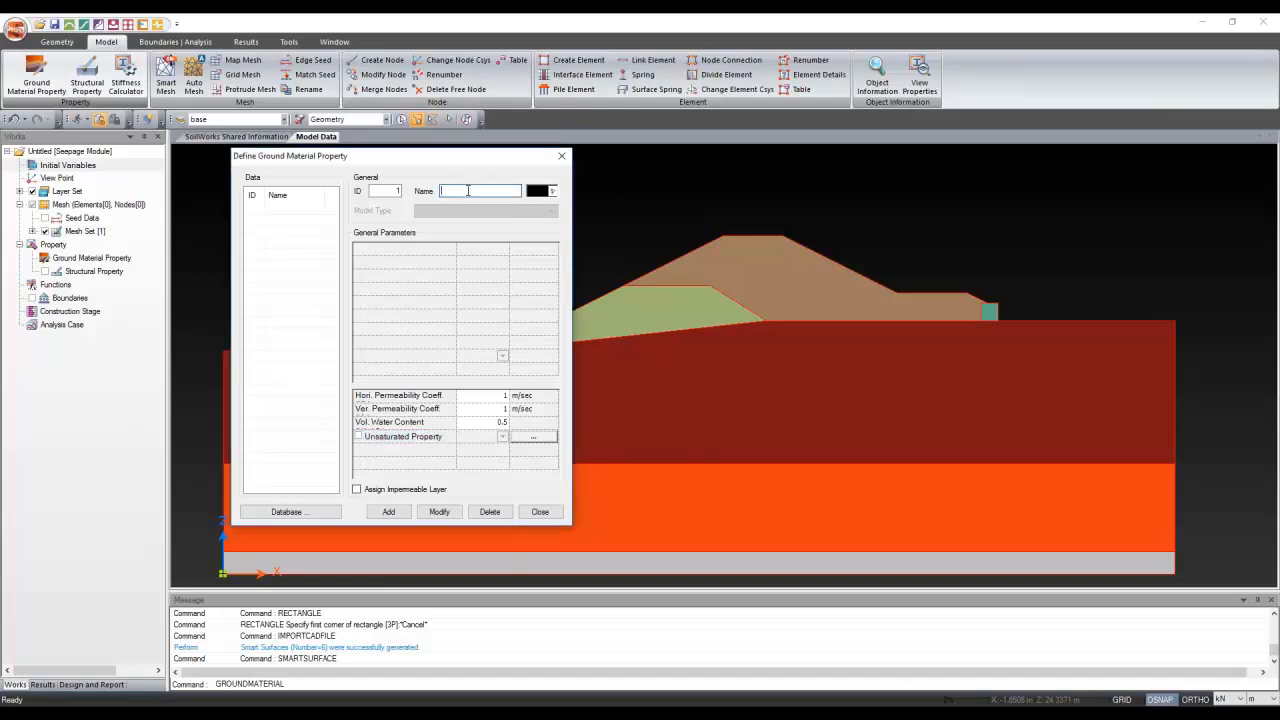
{"action": "type", "text": "Embankment"}
{"action": "left_click", "coordinate": [482, 396]}
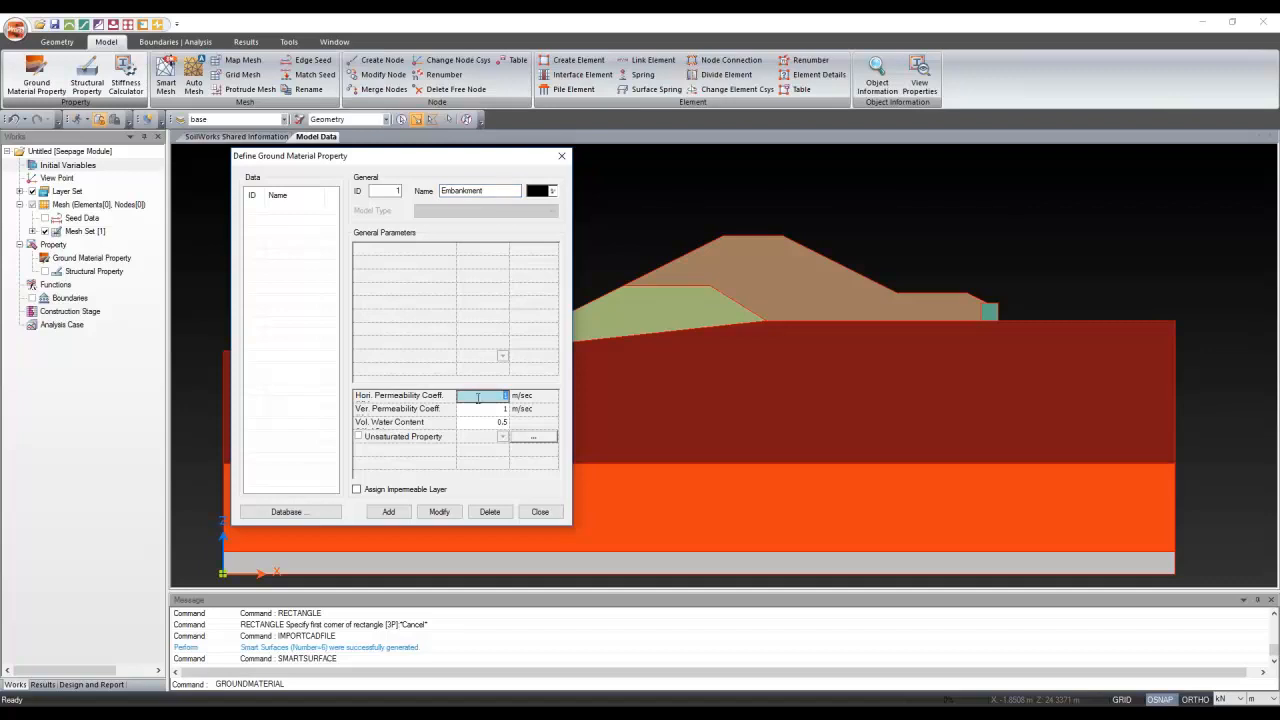
{"action": "type", "text": "4.15e-7"}
{"action": "left_click", "coordinate": [477, 416]}
{"action": "left_click", "coordinate": [477, 414]}
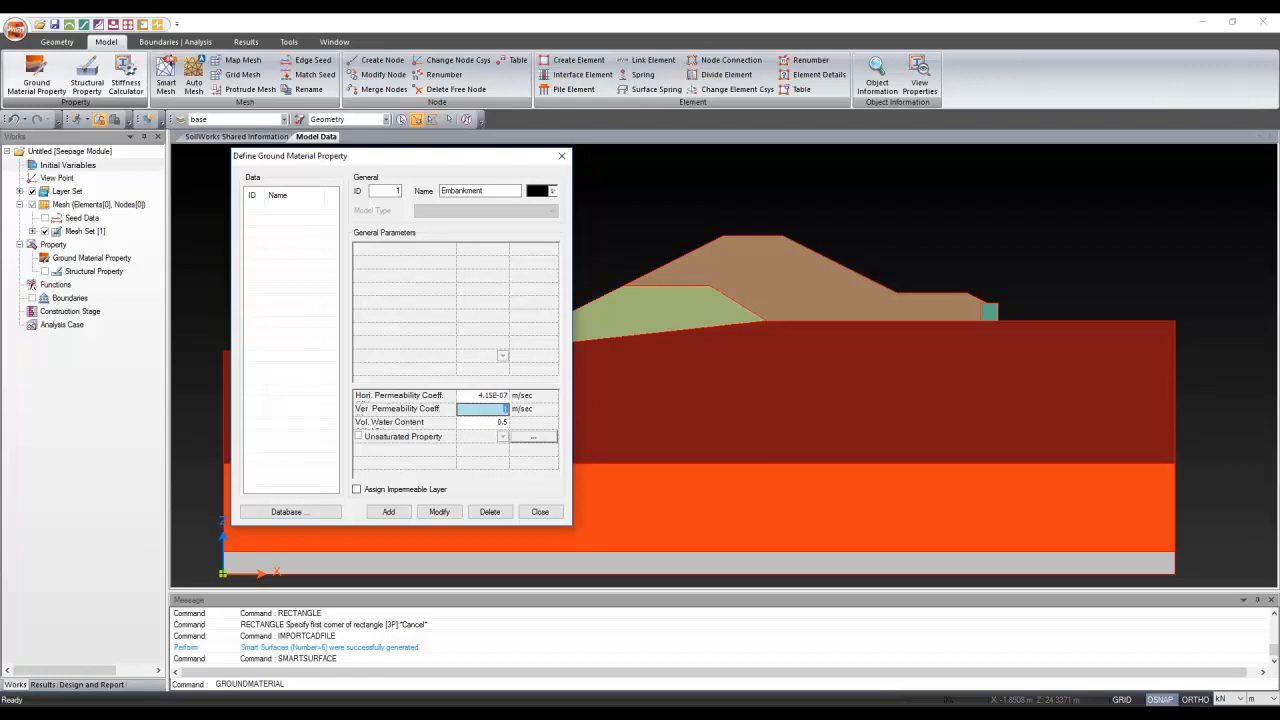
{"action": "type", "text": "4.15e-7"}
{"action": "key", "text": "Return"}
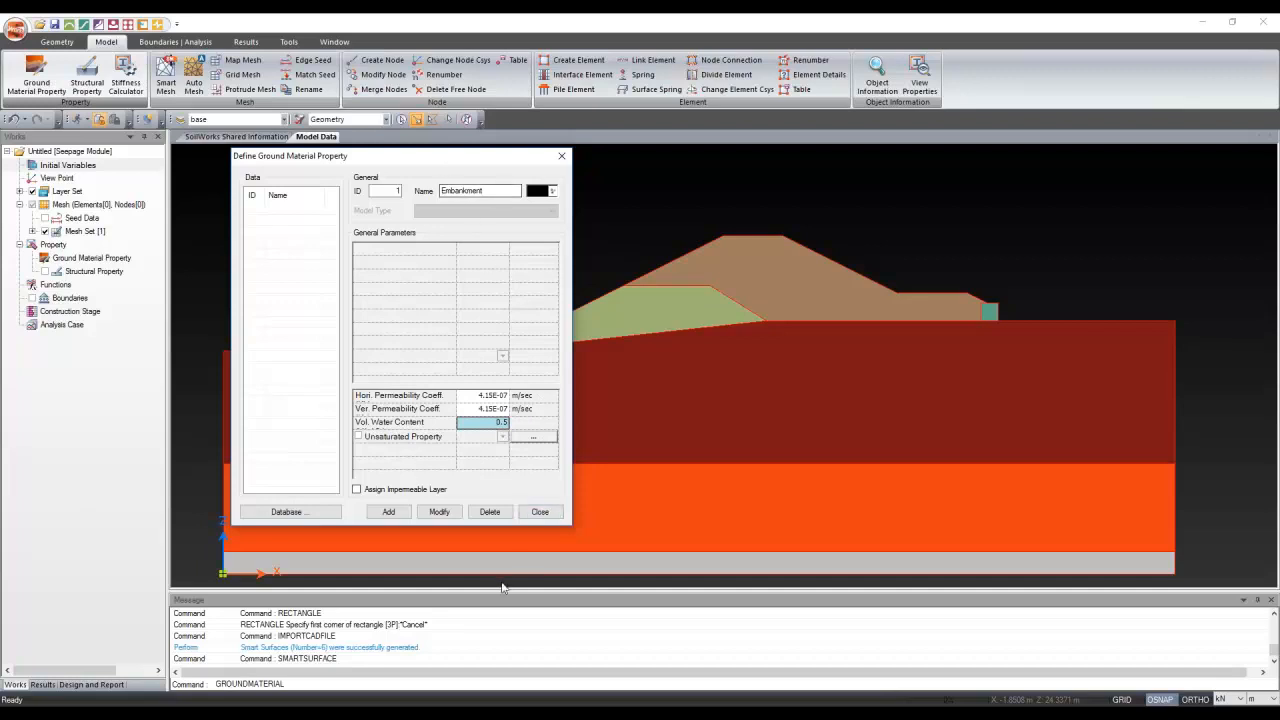
{"action": "left_click", "coordinate": [398, 516]}
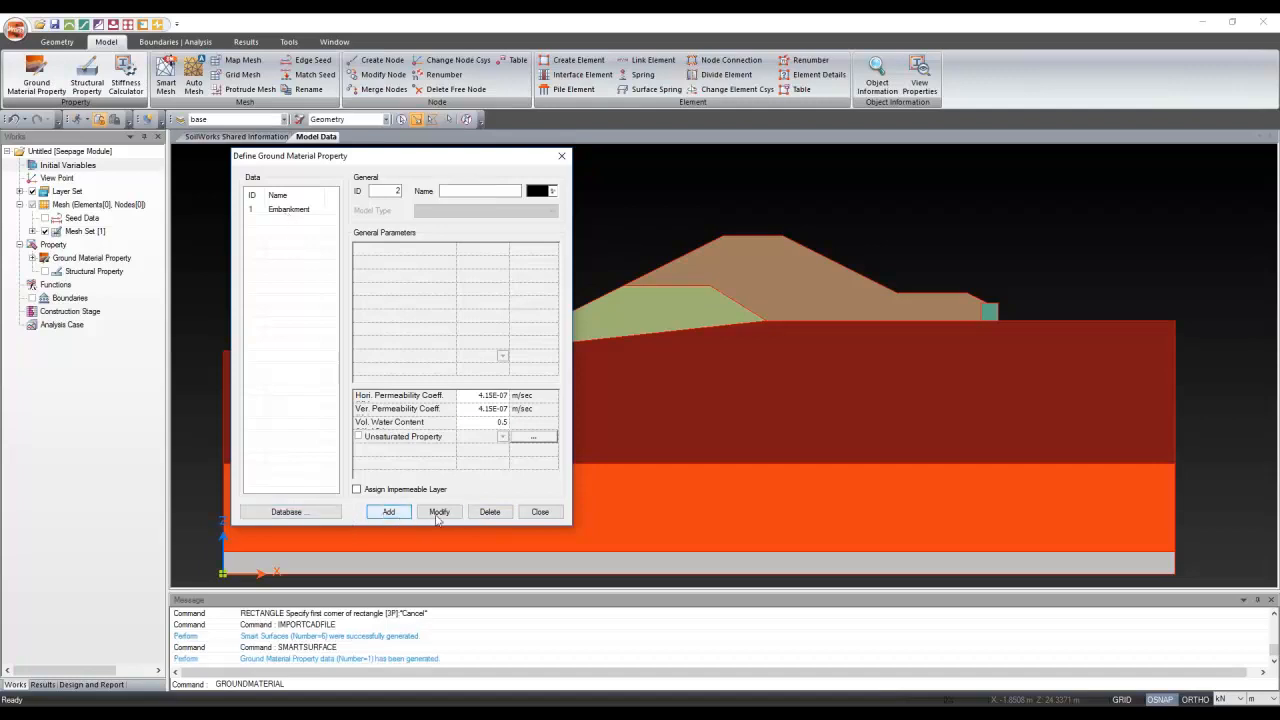
Close the material definitions and bring up the application menu's Import options
{"action": "left_click", "coordinate": [554, 516]}
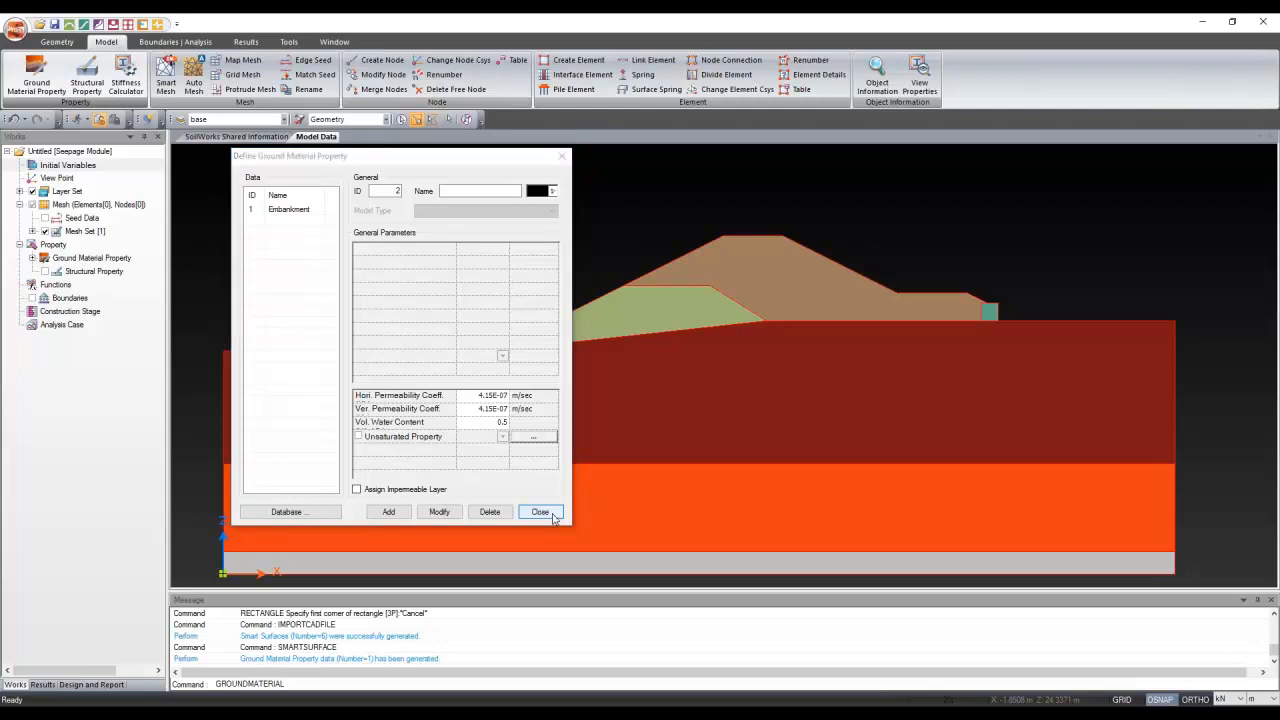
{"action": "left_click", "coordinate": [15, 30]}
{"action": "mouse_move", "coordinate": [70, 182]}
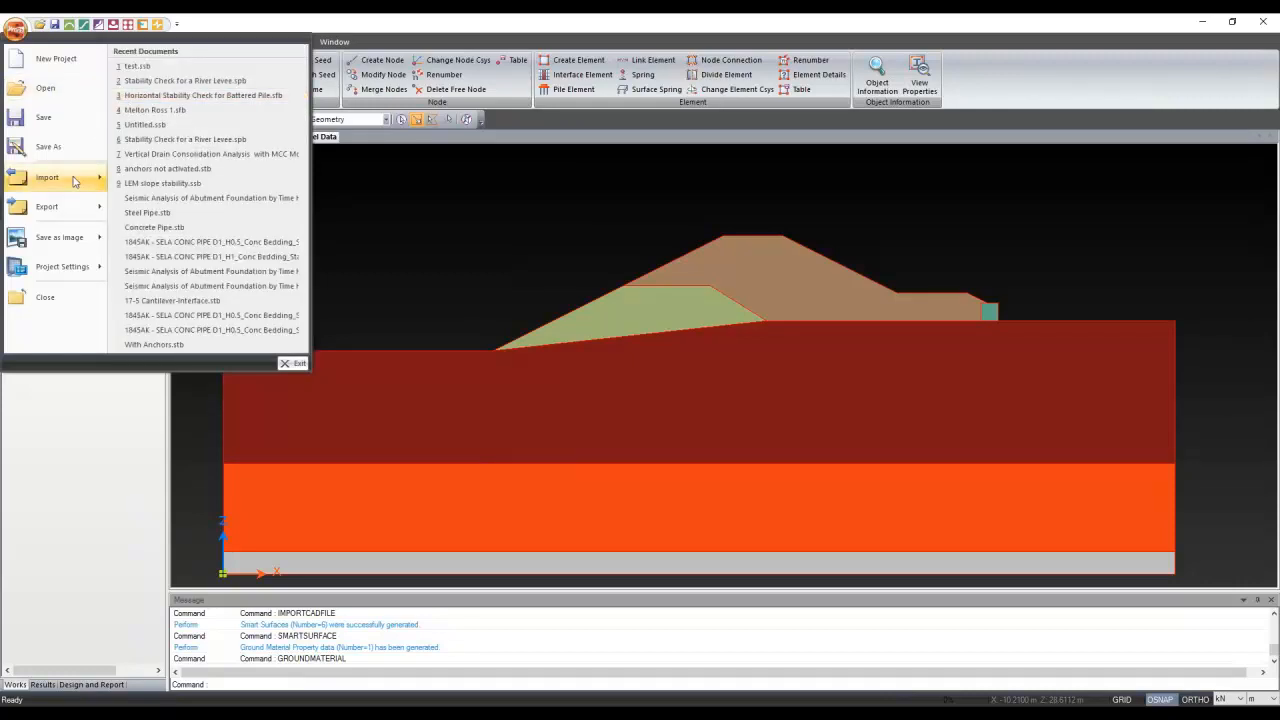
Start Import Database and choose New folder under Soilworks coupled test as the source
{"action": "left_click", "coordinate": [201, 122]}
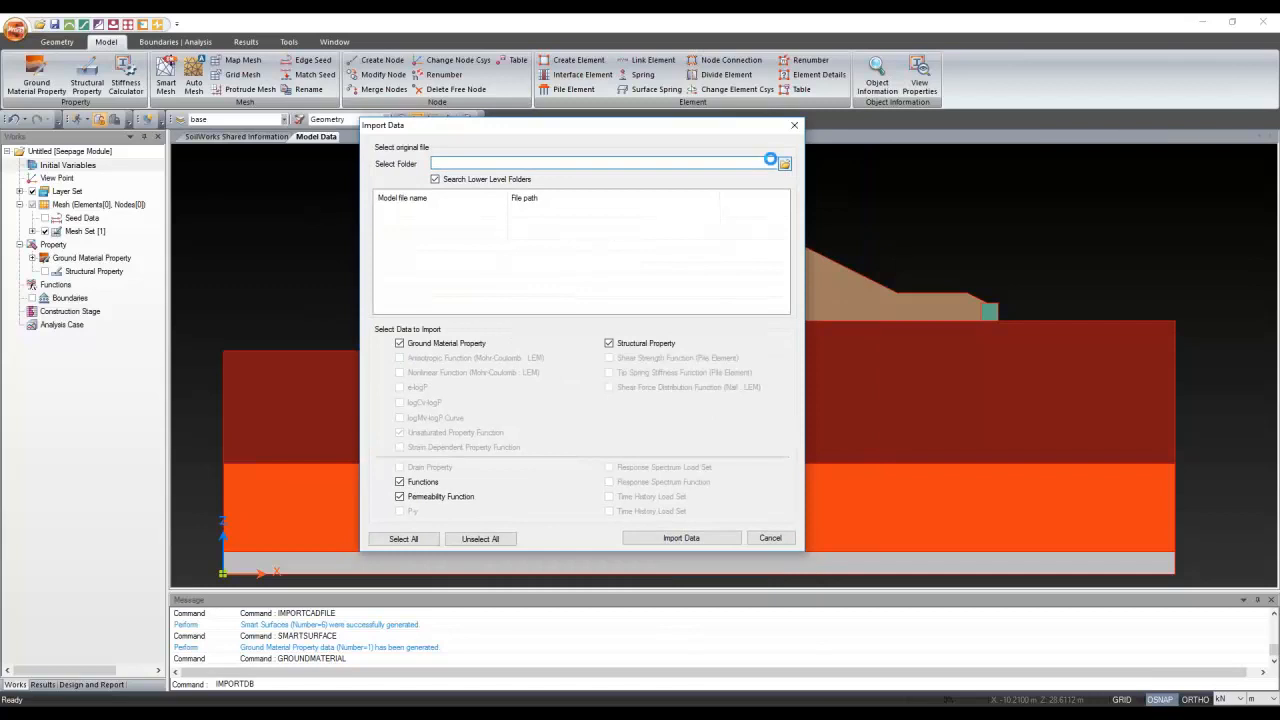
{"action": "scroll", "coordinate": [594, 436], "scroll_direction": "down", "scroll_amount": 3}
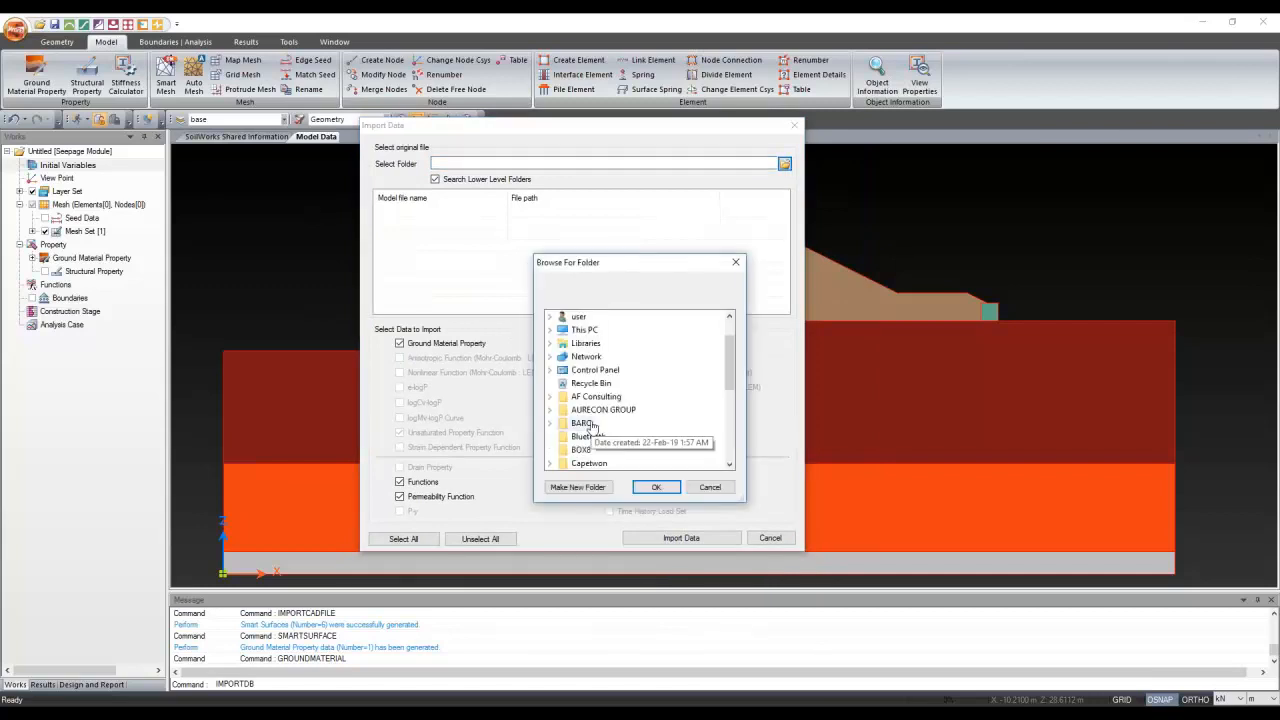
{"action": "scroll", "coordinate": [594, 436], "scroll_direction": "up", "scroll_amount": 6}
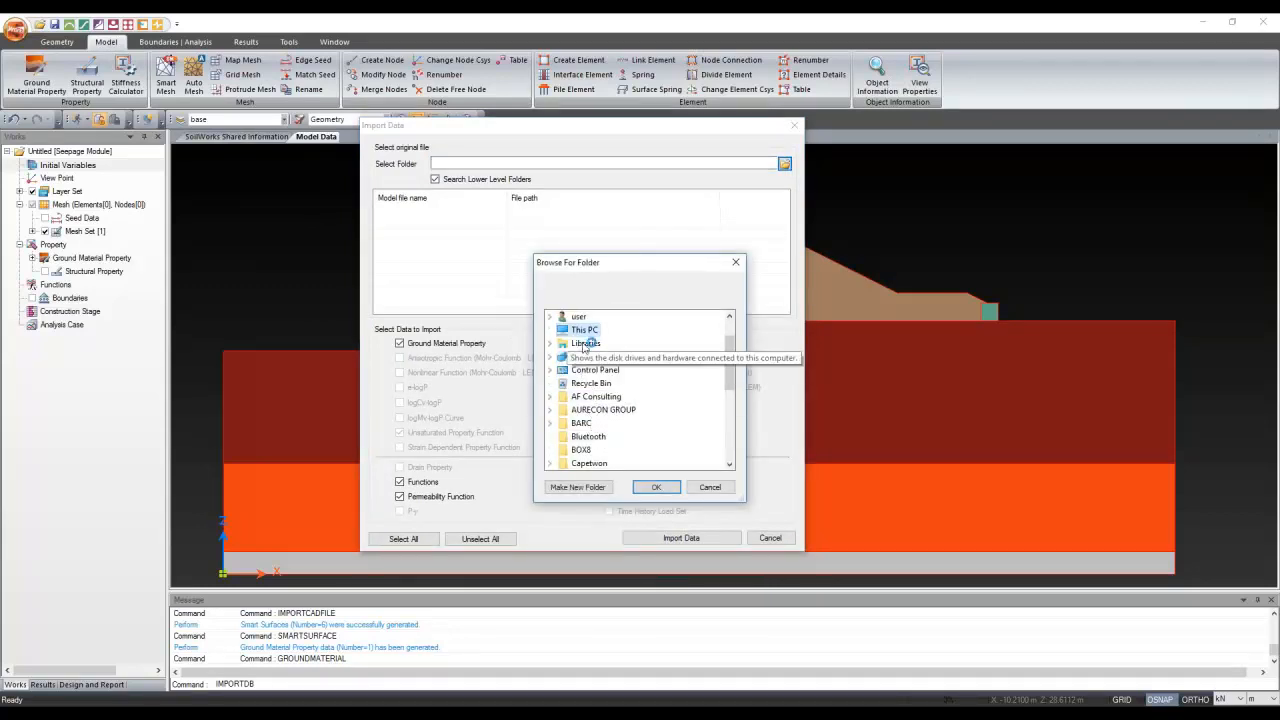
{"action": "scroll", "coordinate": [613, 445], "scroll_direction": "down", "scroll_amount": 1}
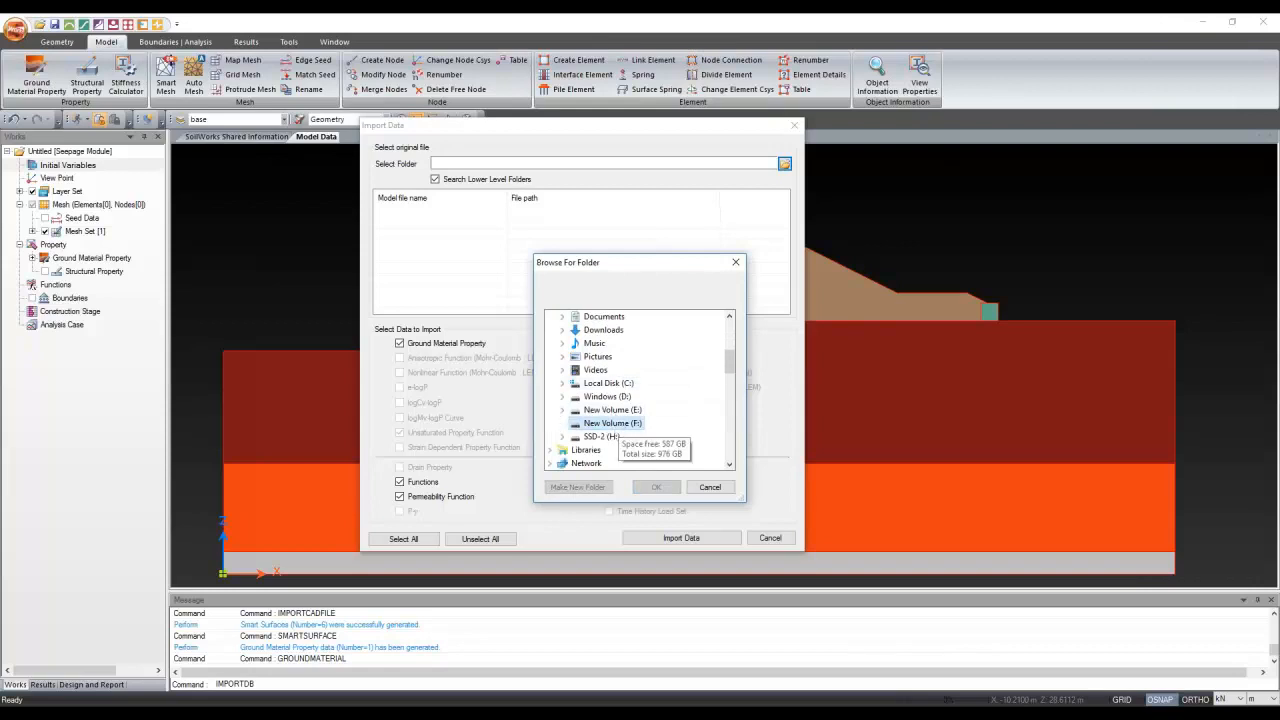
{"action": "double_click", "coordinate": [613, 445]}
{"action": "scroll", "coordinate": [613, 445], "scroll_direction": "down", "scroll_amount": 5}
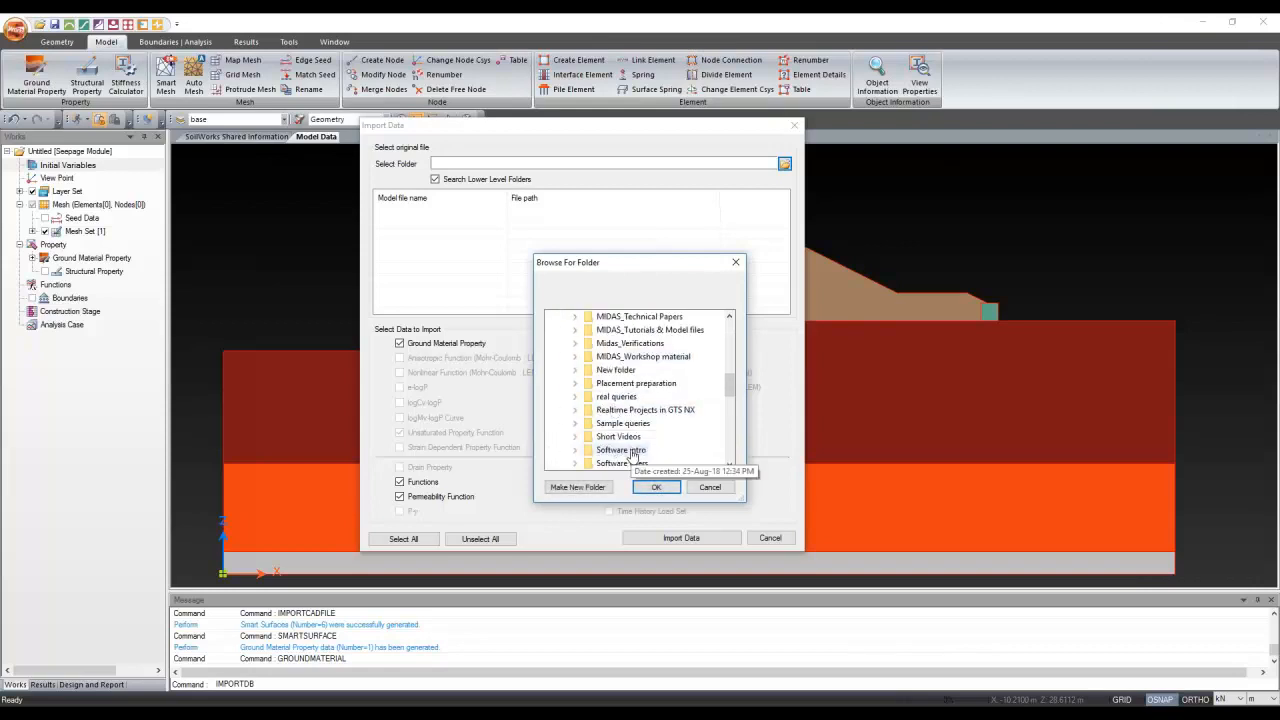
{"action": "scroll", "coordinate": [632, 455], "scroll_direction": "down", "scroll_amount": 2}
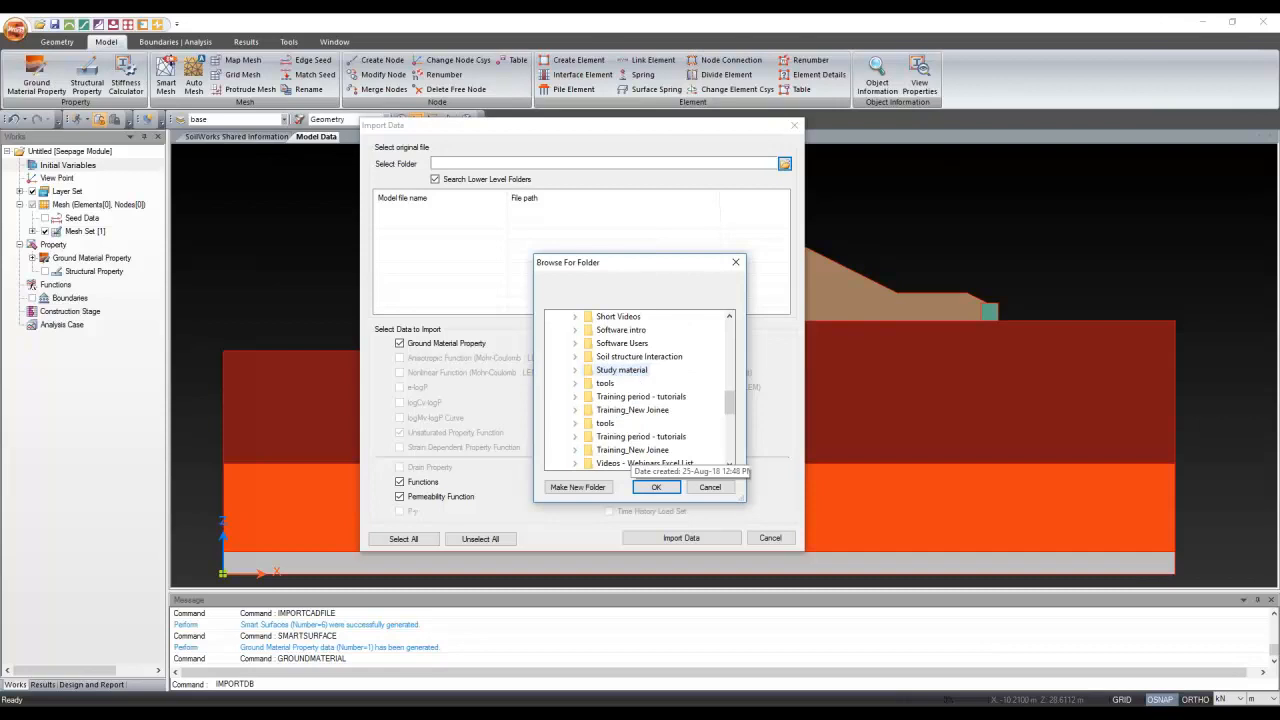
{"action": "double_click", "coordinate": [645, 398]}
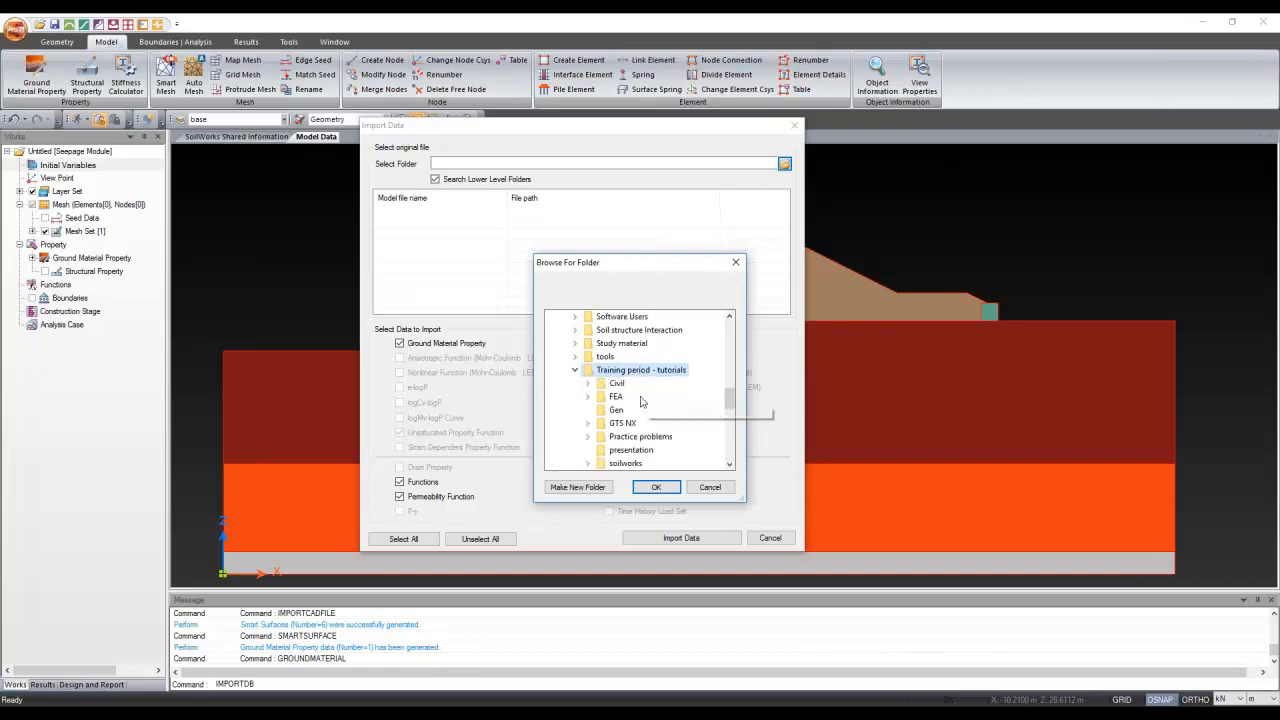
{"action": "scroll", "coordinate": [625, 427], "scroll_direction": "down", "scroll_amount": 2}
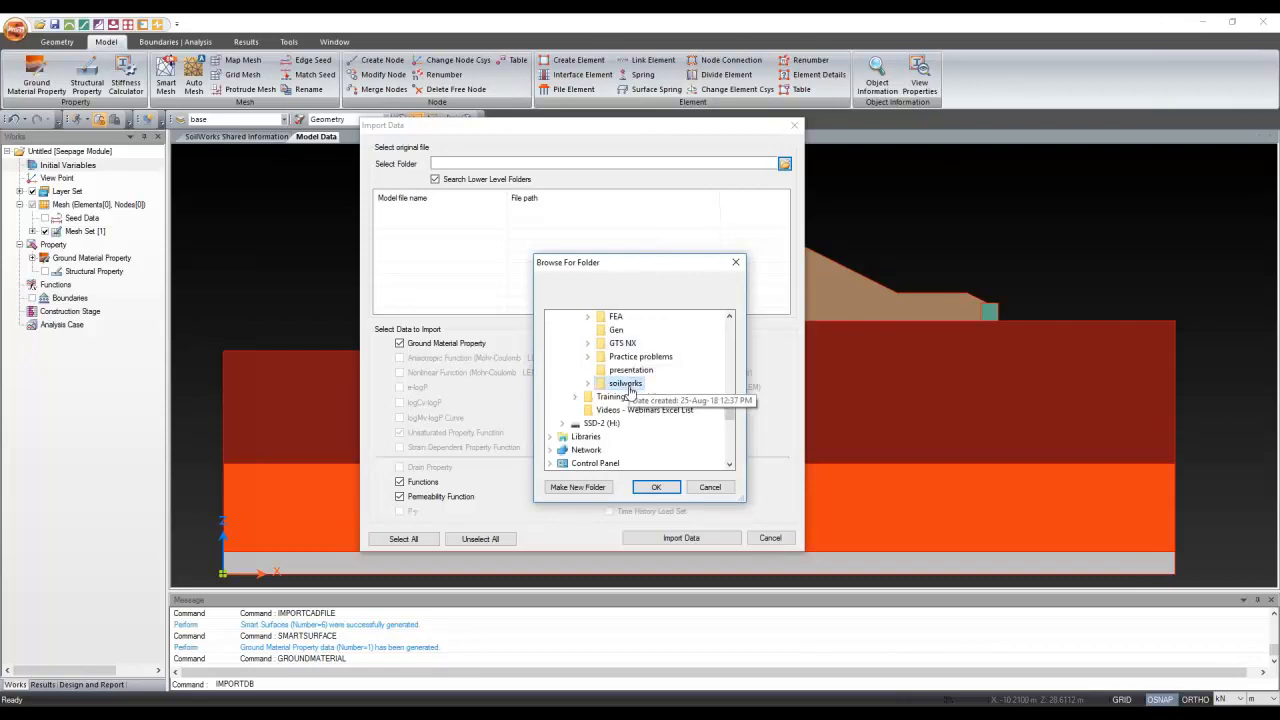
{"action": "double_click", "coordinate": [648, 443]}
{"action": "scroll", "coordinate": [646, 392], "scroll_direction": "down", "scroll_amount": 1}
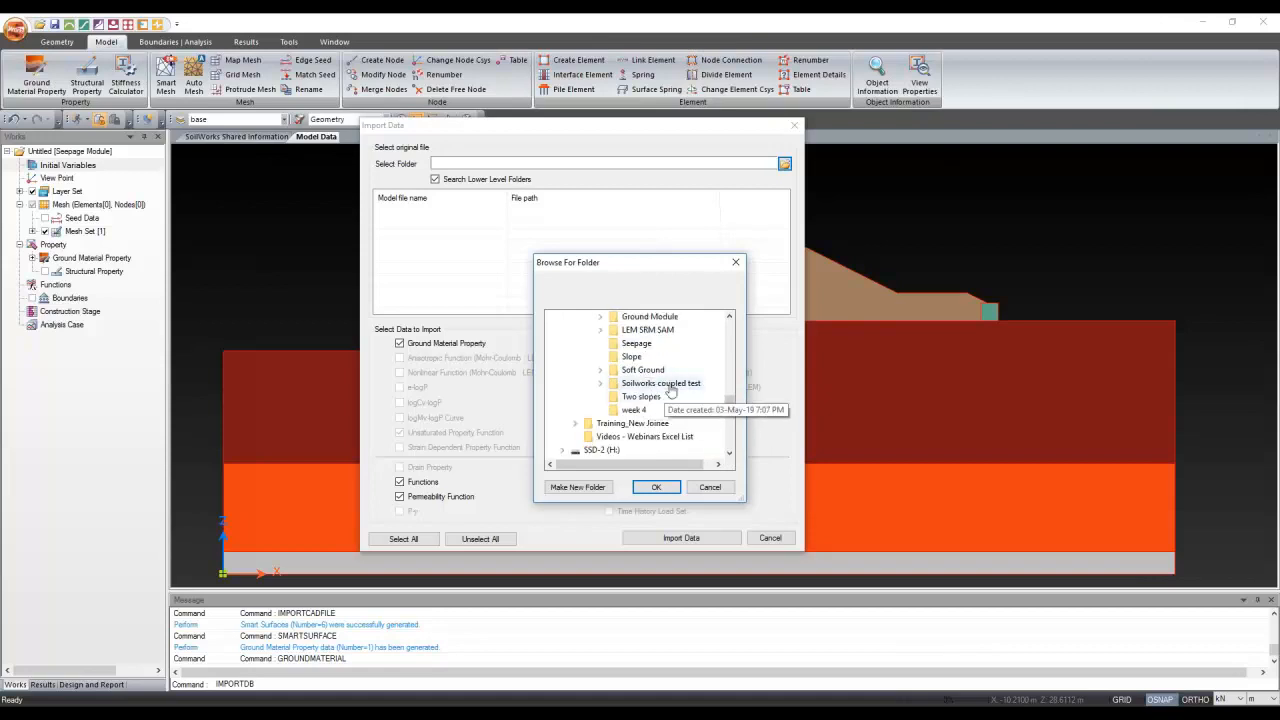
{"action": "left_click", "coordinate": [670, 386]}
{"action": "scroll", "coordinate": [632, 437], "scroll_direction": "down", "scroll_amount": 1}
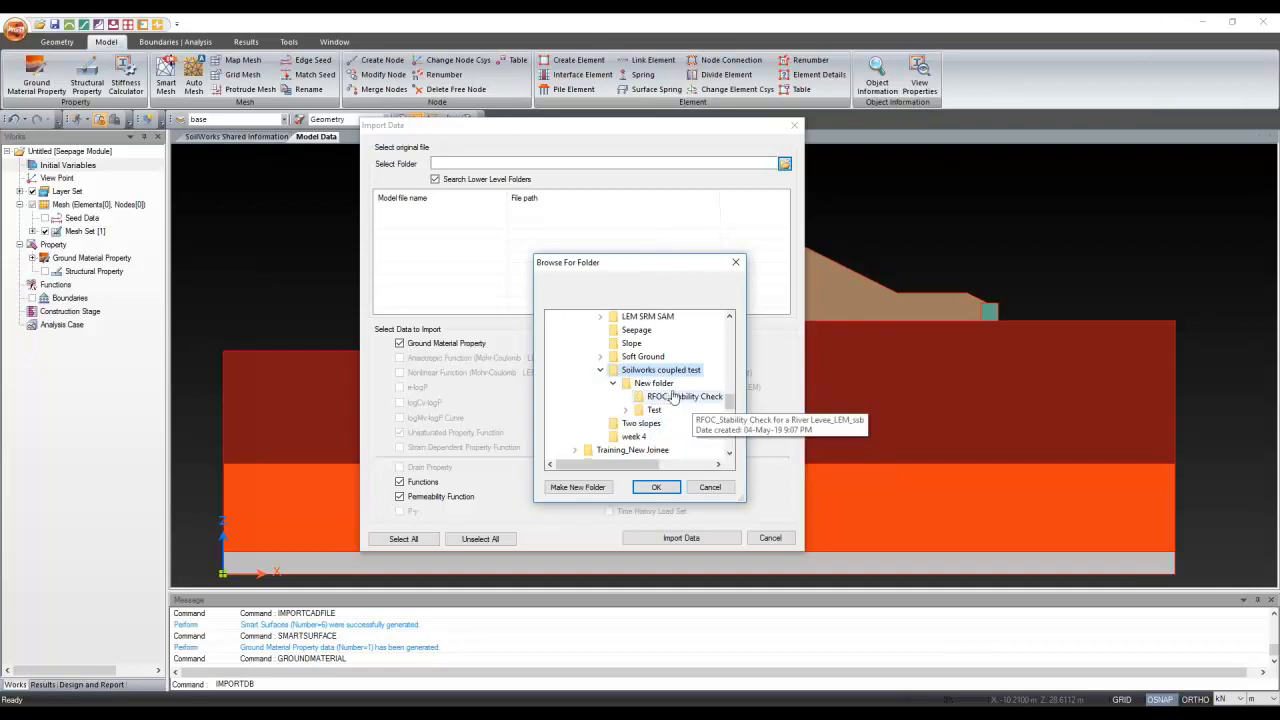
{"action": "left_click", "coordinate": [658, 384]}
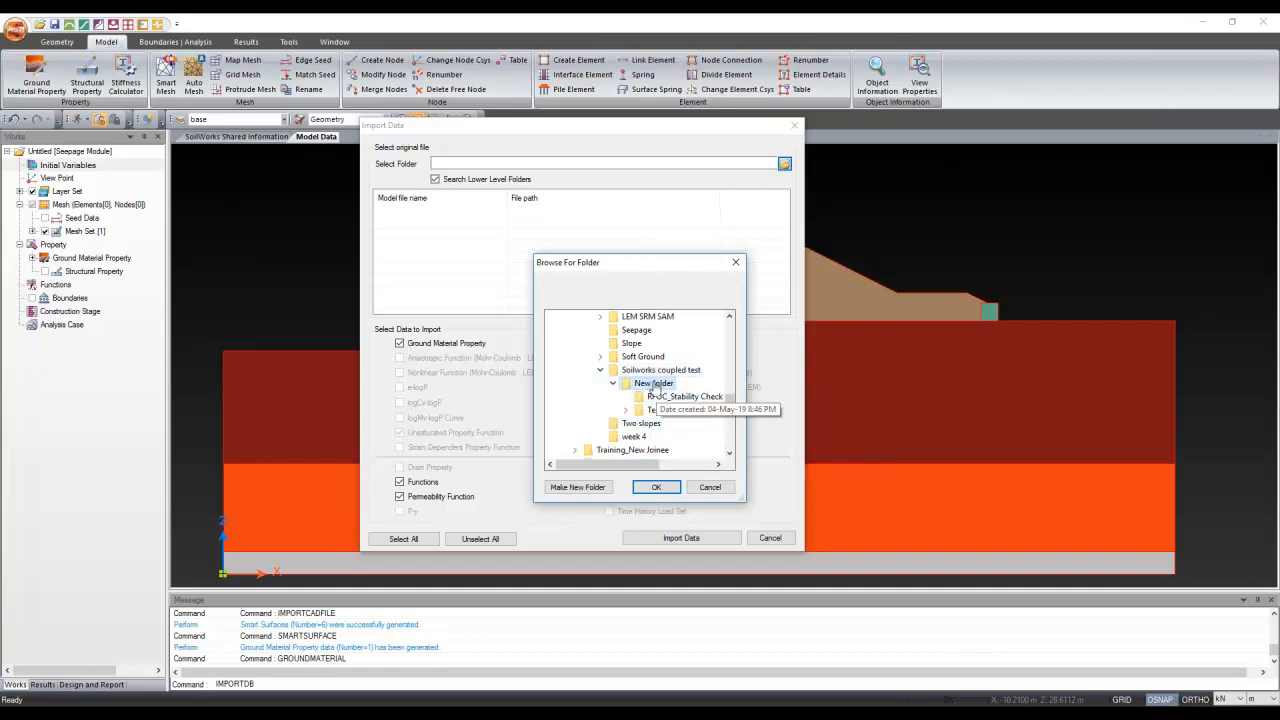
{"action": "left_click", "coordinate": [659, 487]}
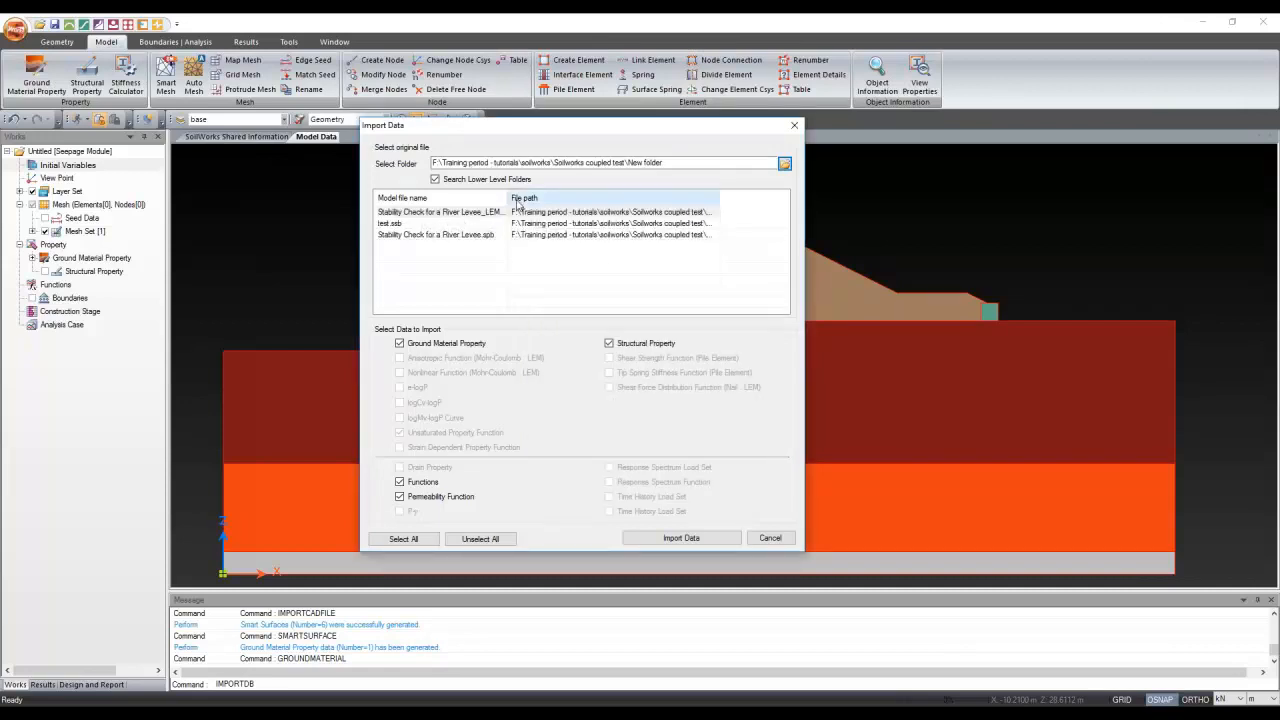
Import the material data from Stability Check for a River Levee.spb
{"action": "left_click_drag", "start_coordinate": [509, 198], "coordinate": [568, 200]}
{"action": "left_click", "coordinate": [507, 213]}
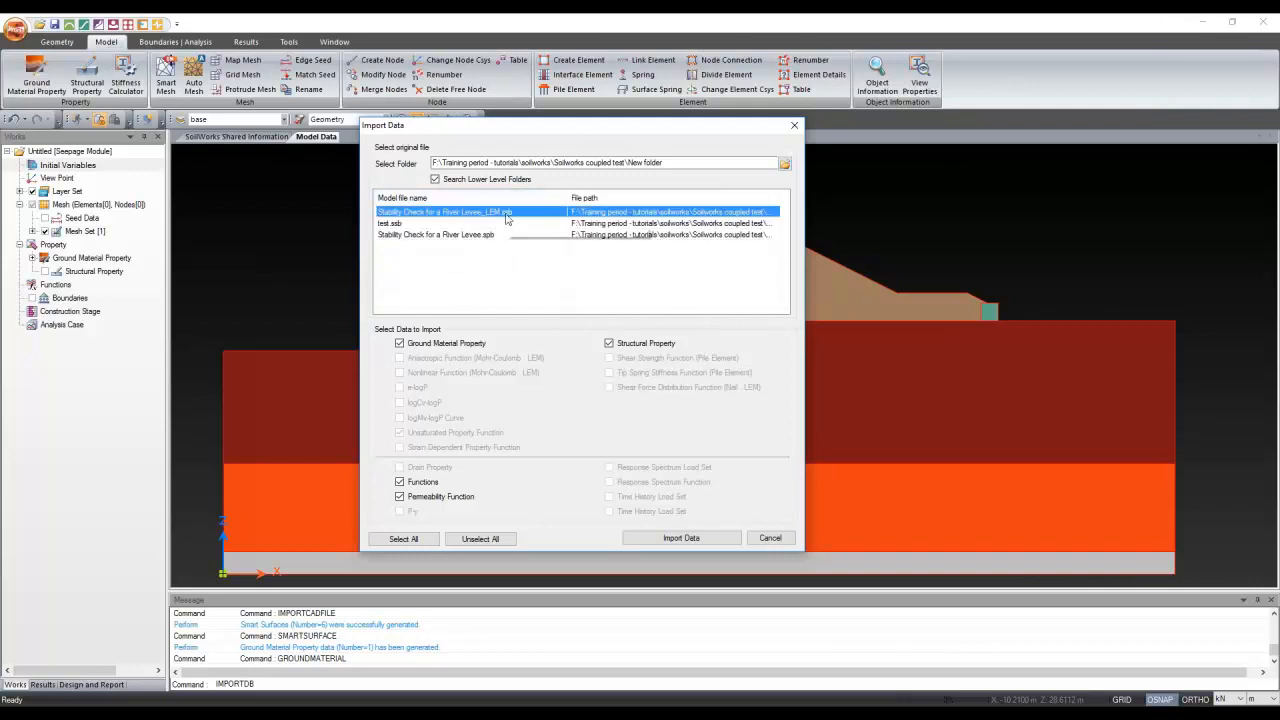
{"action": "left_click", "coordinate": [487, 236]}
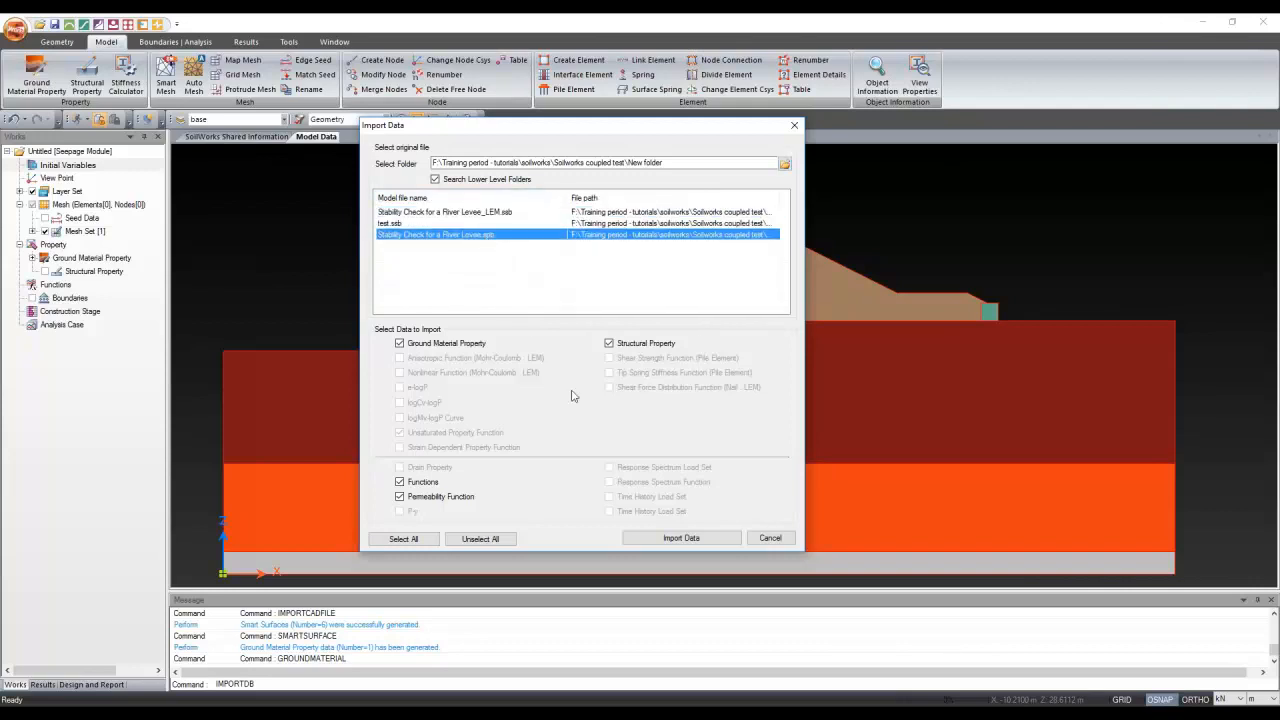
{"action": "left_click", "coordinate": [681, 538]}
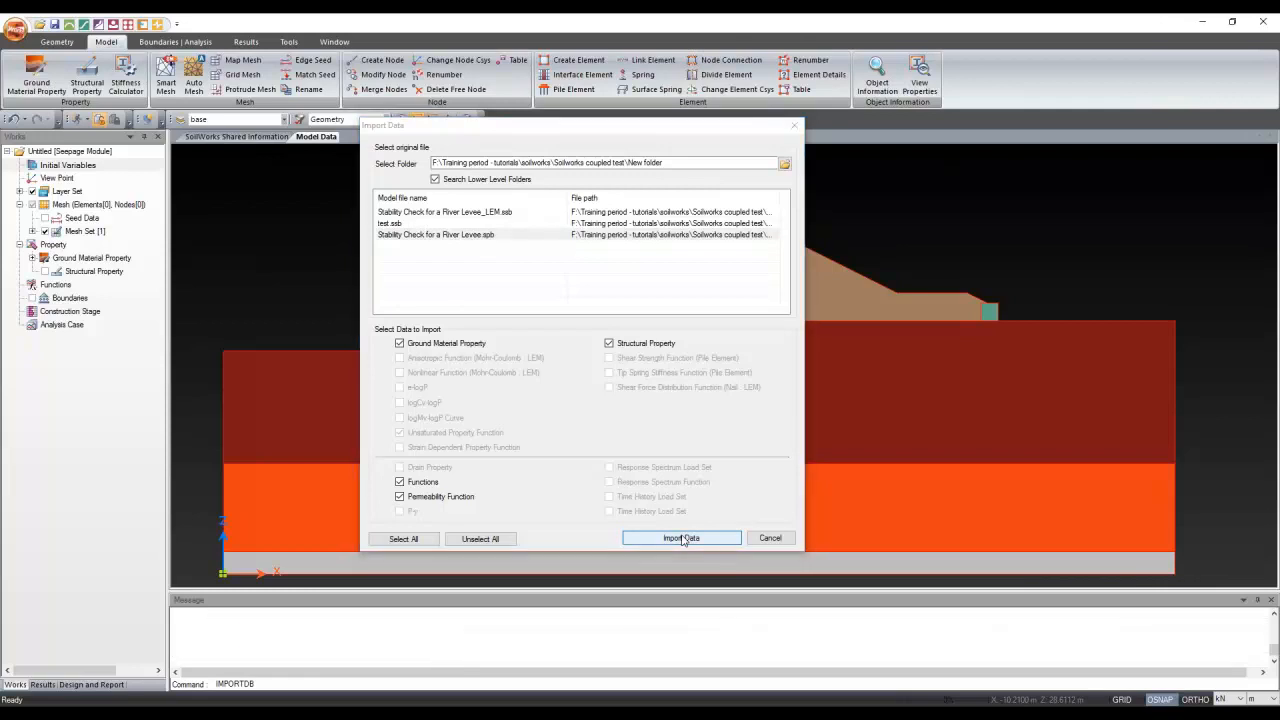
{"action": "left_click", "coordinate": [36, 80]}
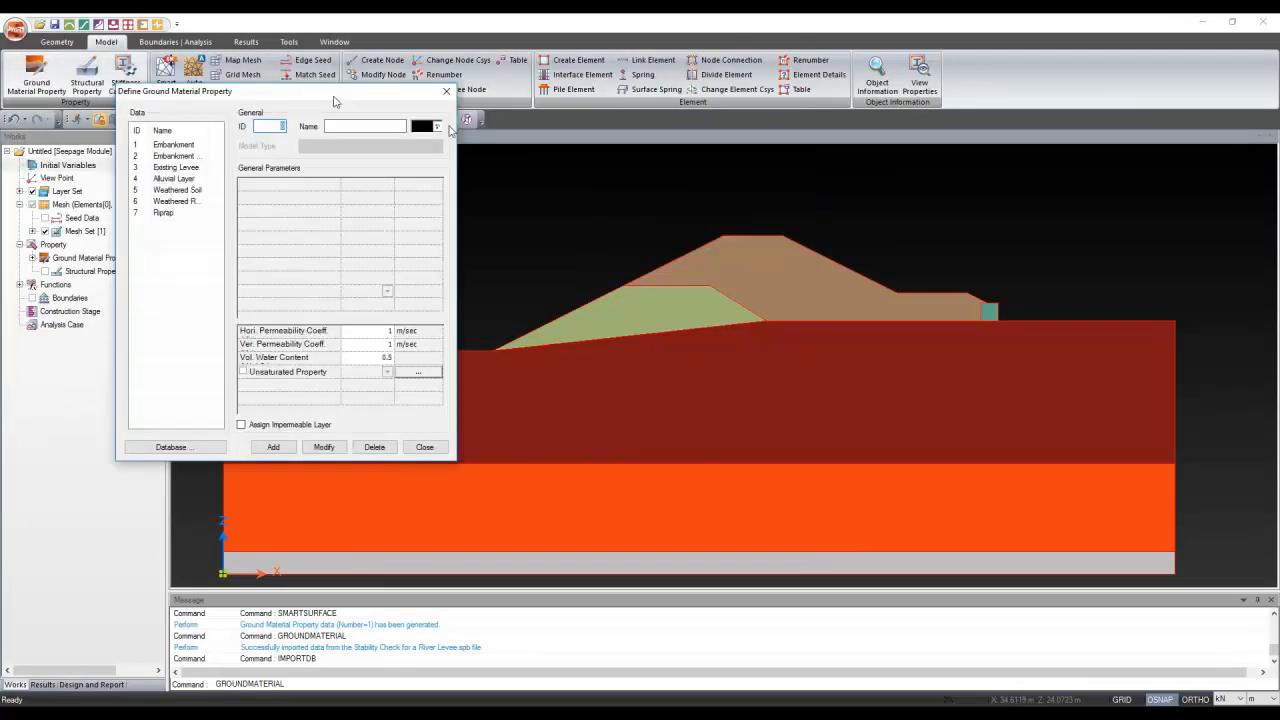
Review the imported ground materials, such as Existing Levee and Alluvial Layer
{"action": "left_click", "coordinate": [349, 195]}
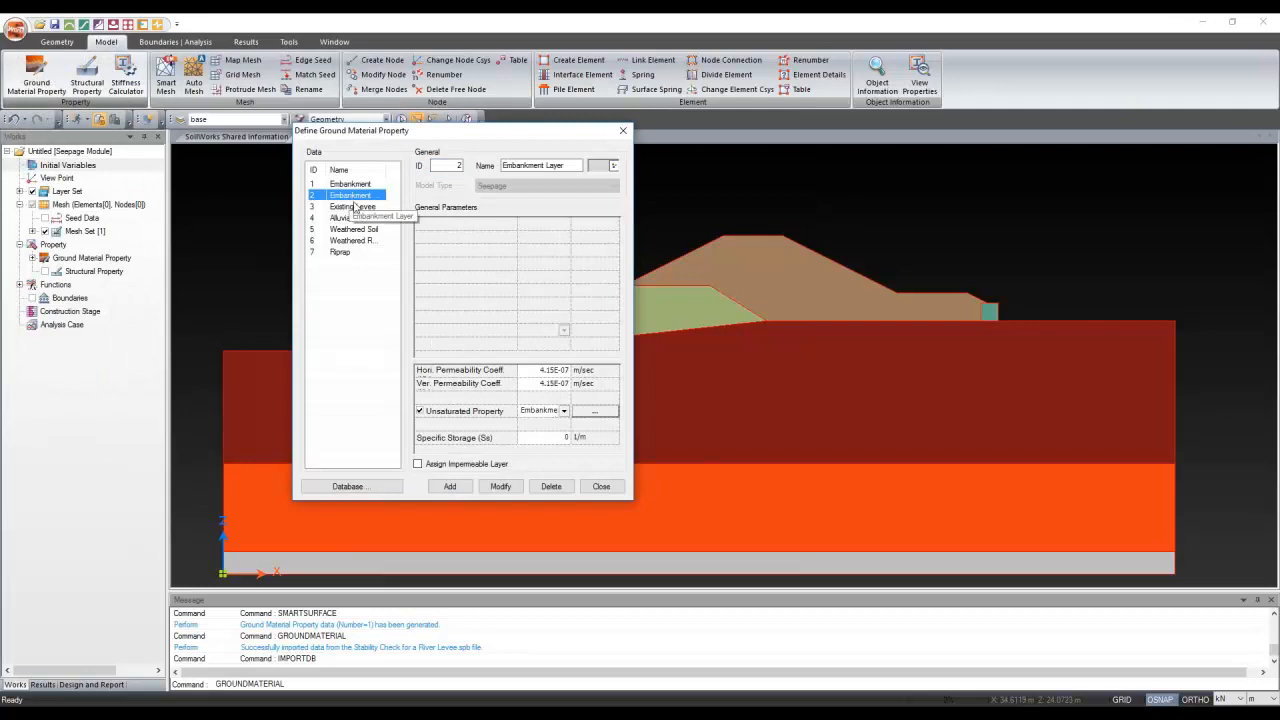
{"action": "left_click", "coordinate": [350, 206]}
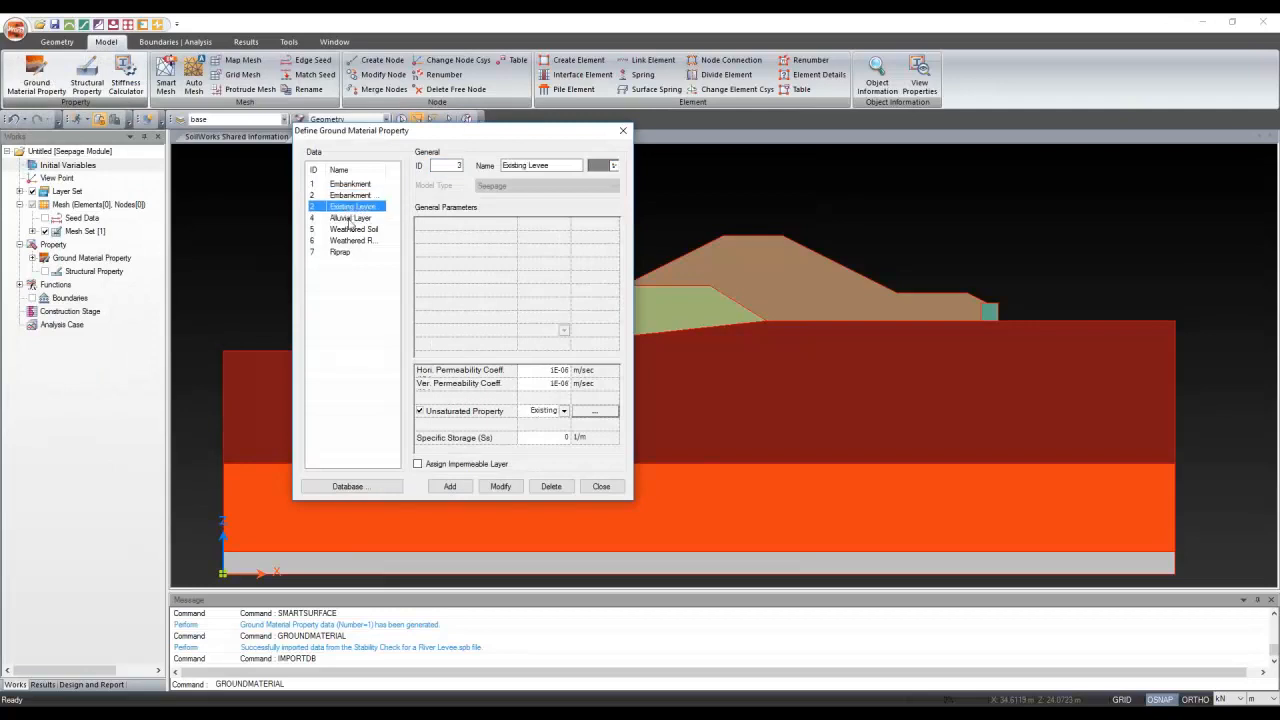
{"action": "key", "text": "Down"}
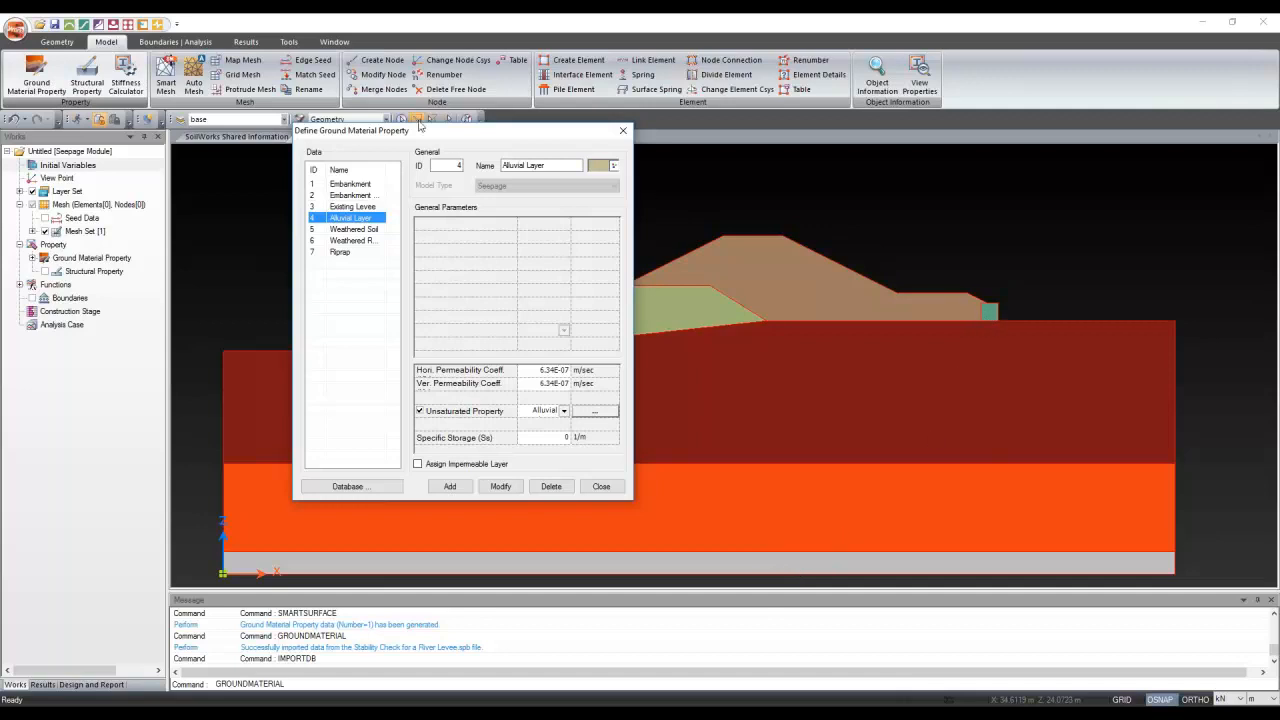
{"action": "left_click_drag", "start_coordinate": [425, 135], "coordinate": [159, 97]}
{"action": "left_click", "coordinate": [128, 156]}
Delete the duplicate ID 1 Embankment material
{"action": "left_click", "coordinate": [140, 146]}
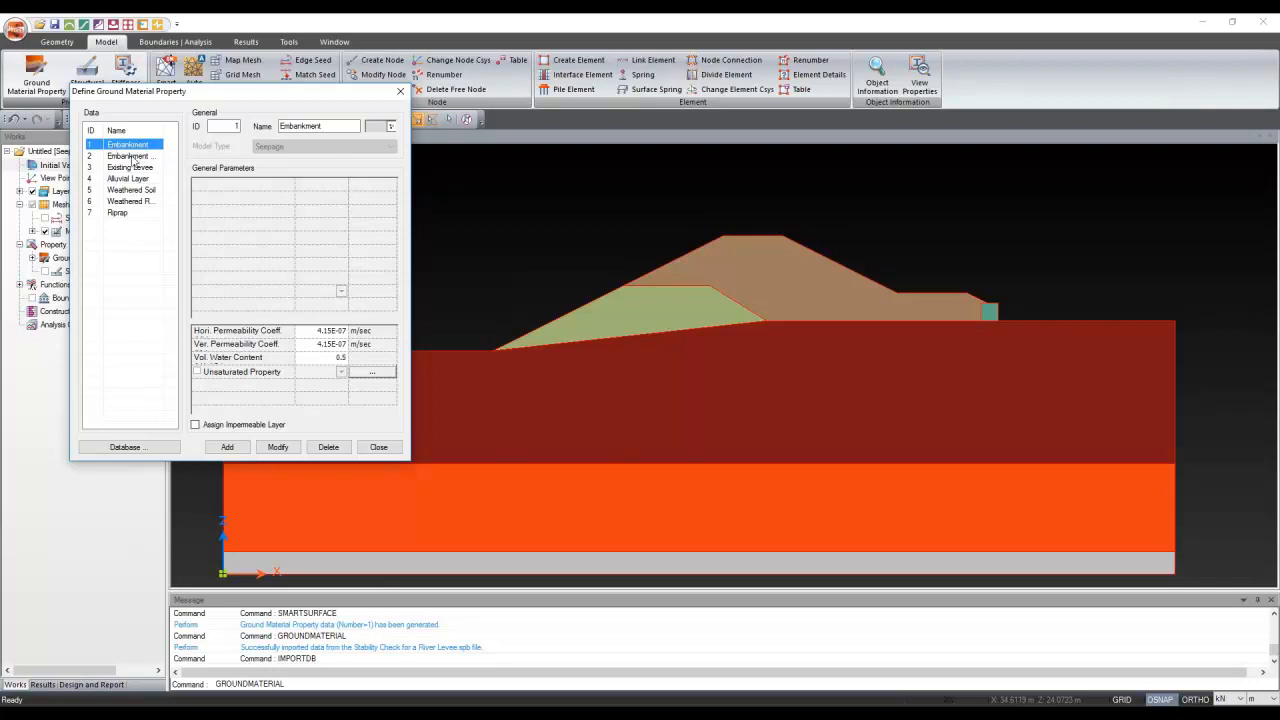
{"action": "left_click", "coordinate": [133, 157]}
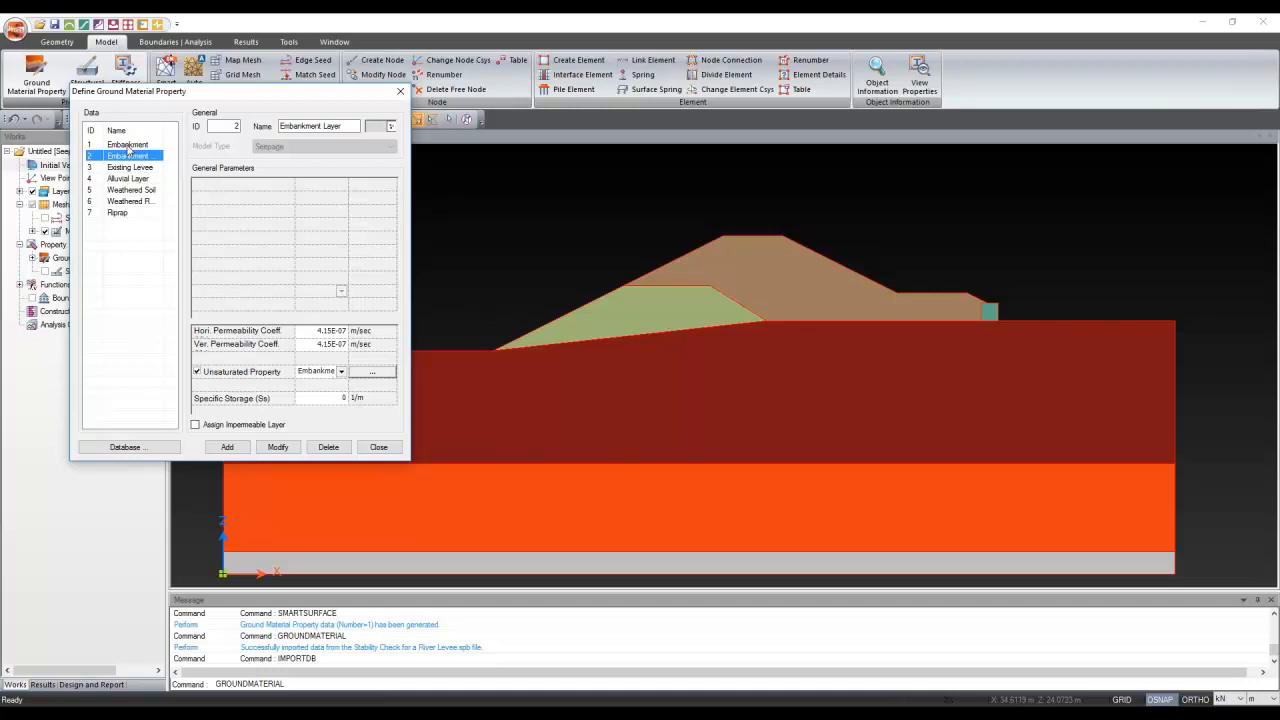
{"action": "left_click", "coordinate": [128, 146]}
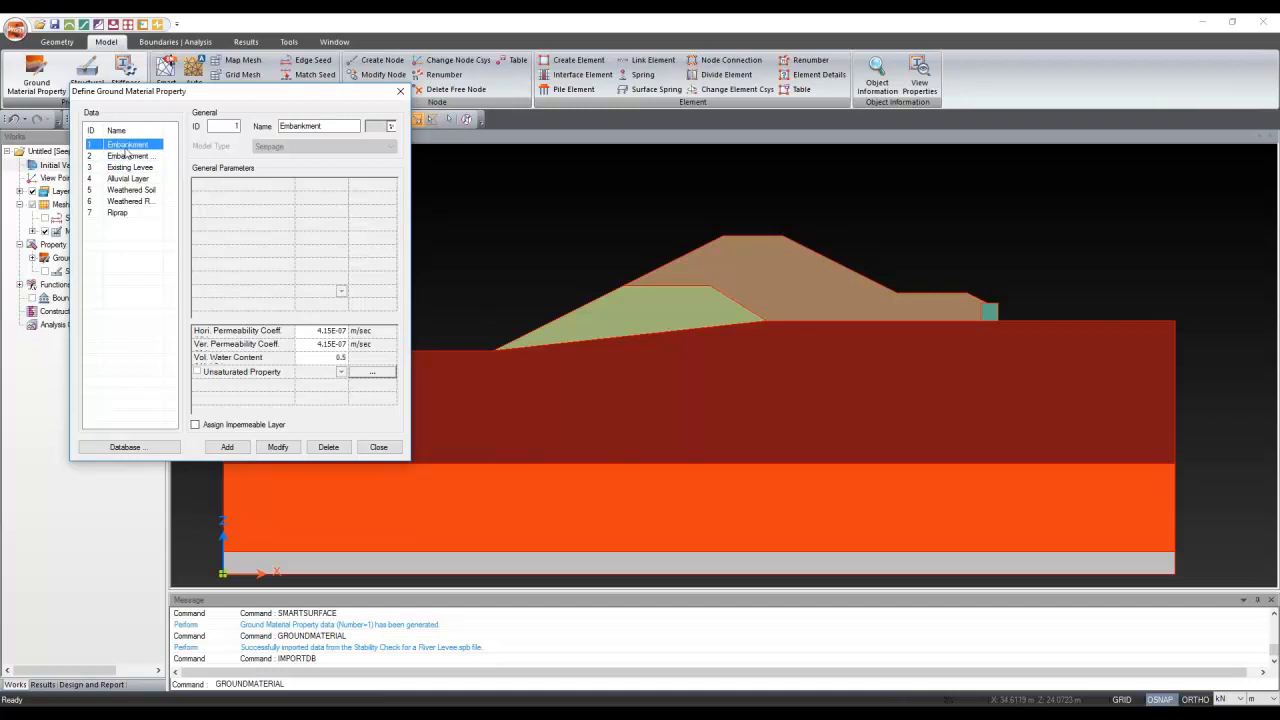
{"action": "left_click", "coordinate": [329, 447]}
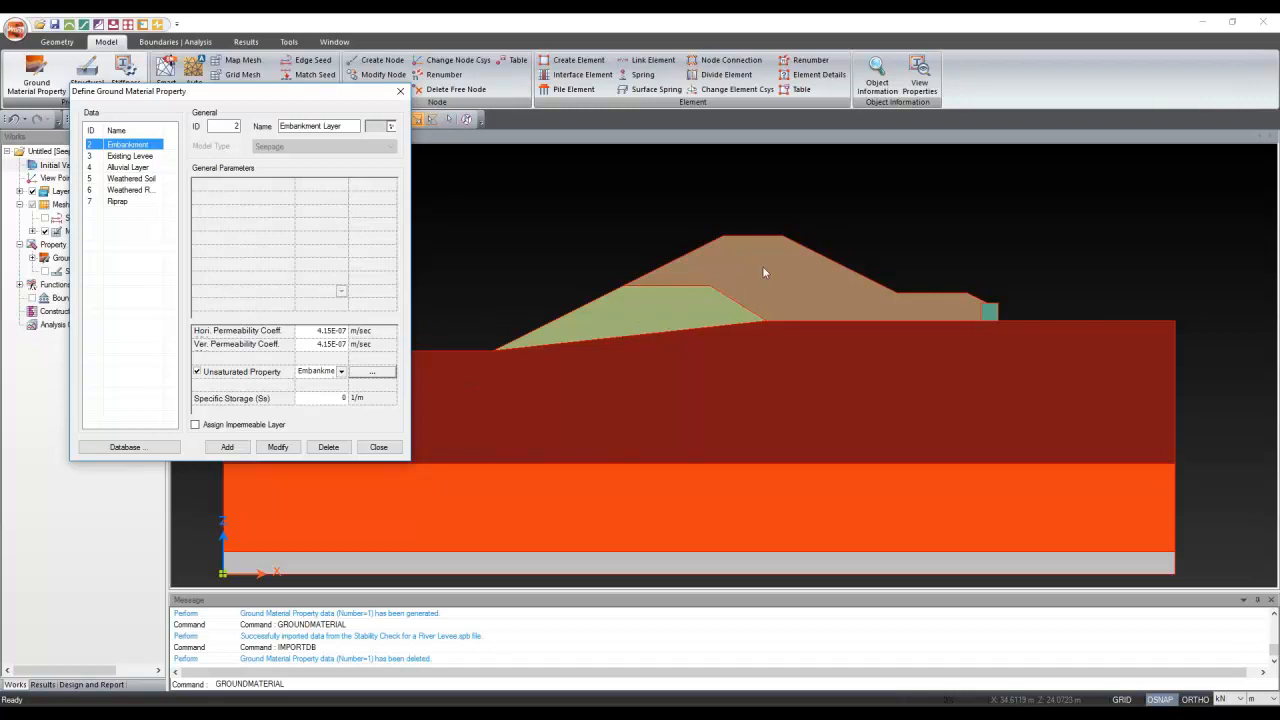
{"action": "left_click", "coordinate": [391, 375]}
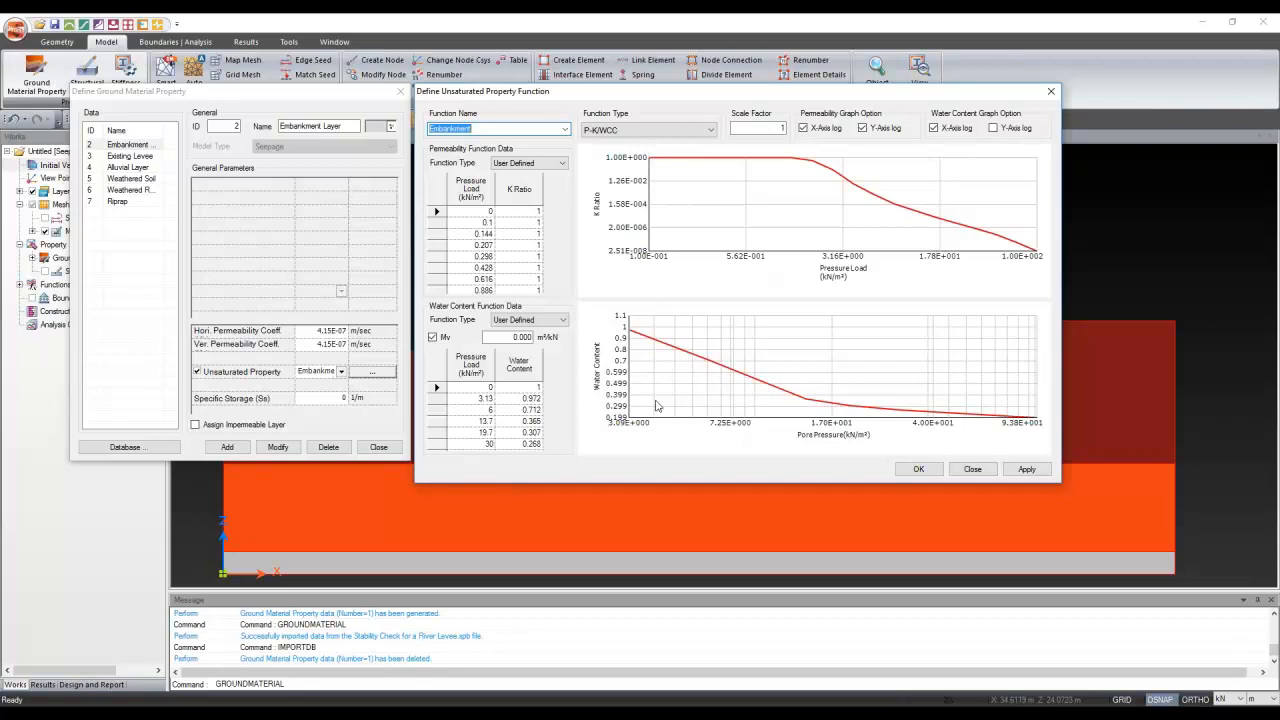
{"action": "left_click", "coordinate": [1051, 93]}
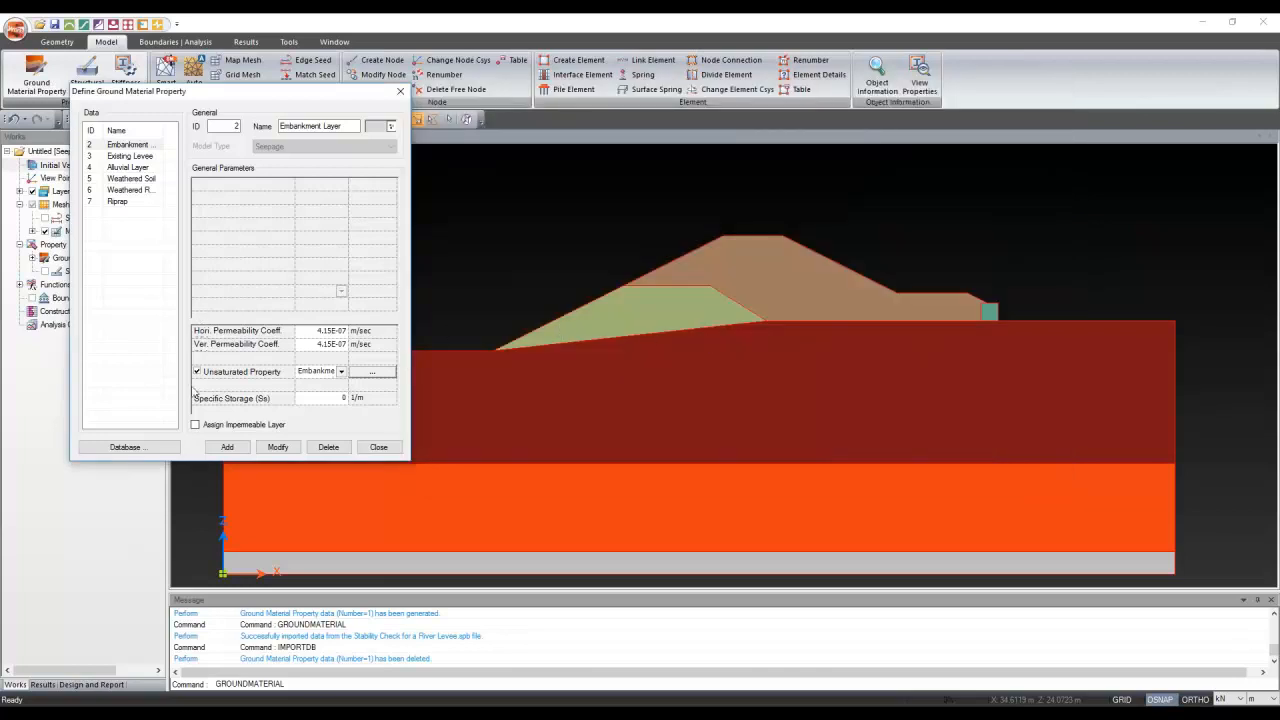
{"action": "left_click", "coordinate": [115, 157]}
{"action": "left_click", "coordinate": [117, 158]}
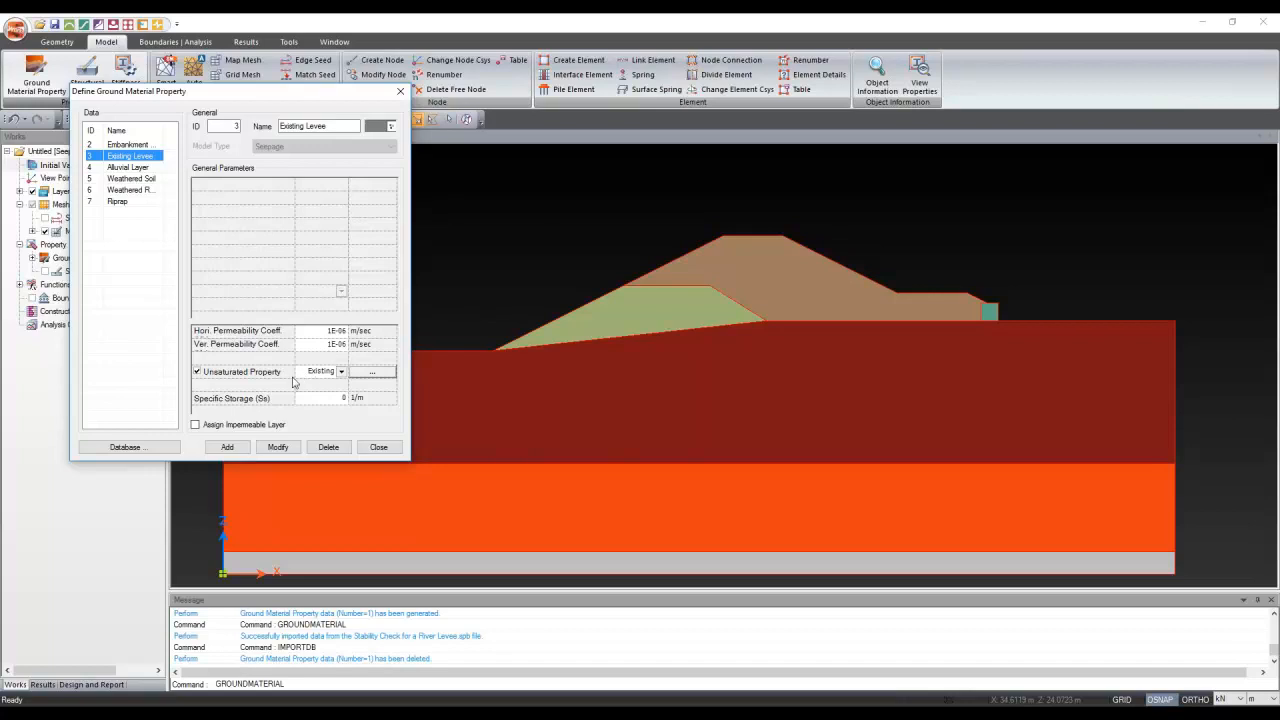
{"action": "left_click", "coordinate": [395, 375]}
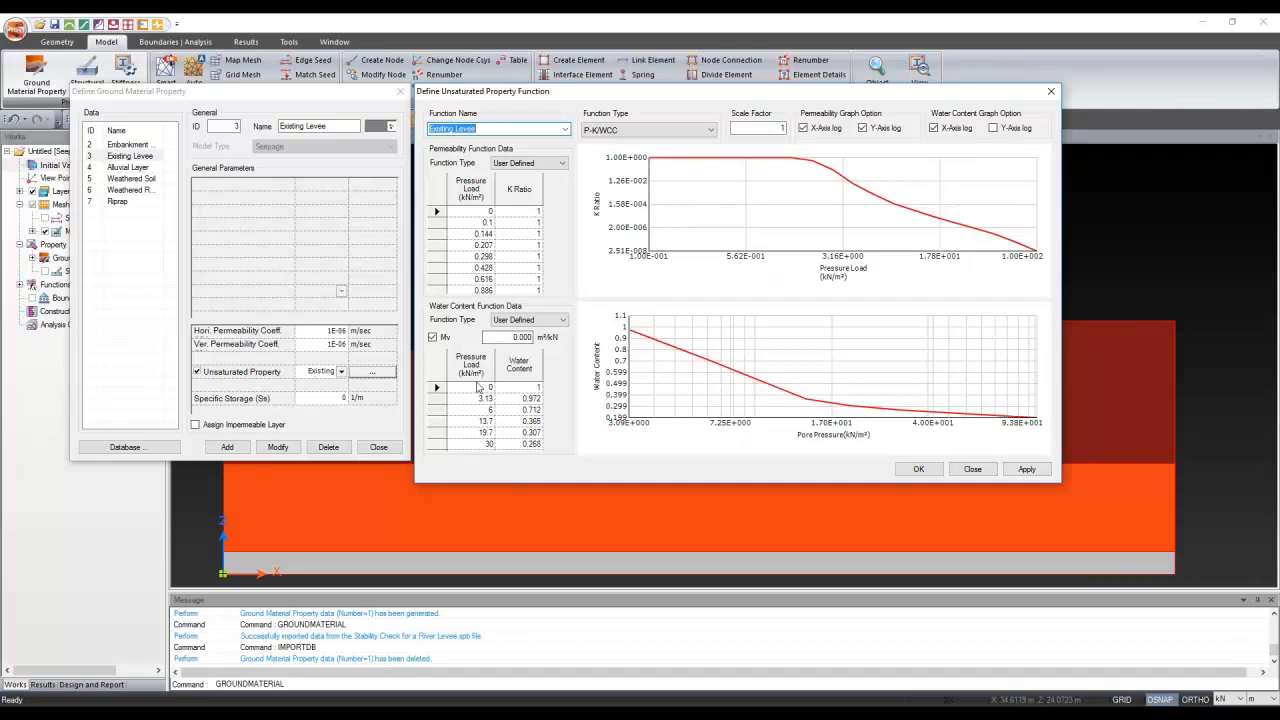
{"action": "left_click", "coordinate": [972, 468]}
{"action": "key", "text": "Down"}
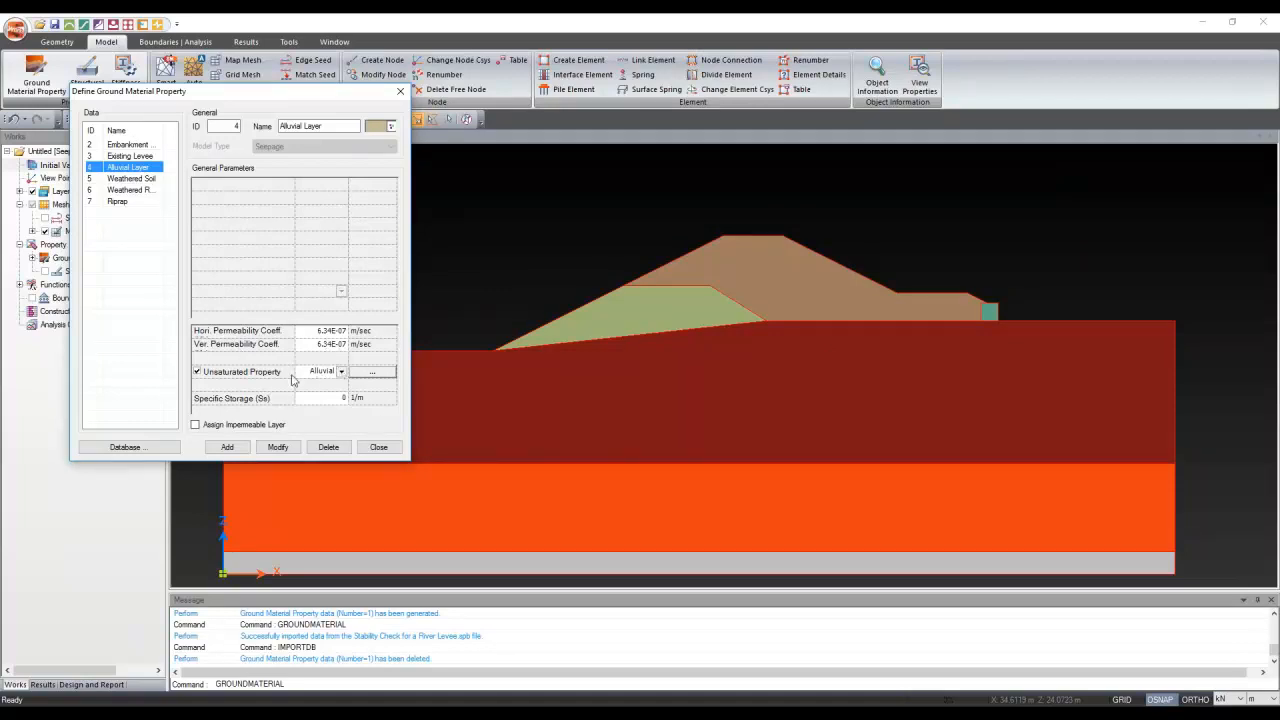
{"action": "left_click", "coordinate": [384, 377]}
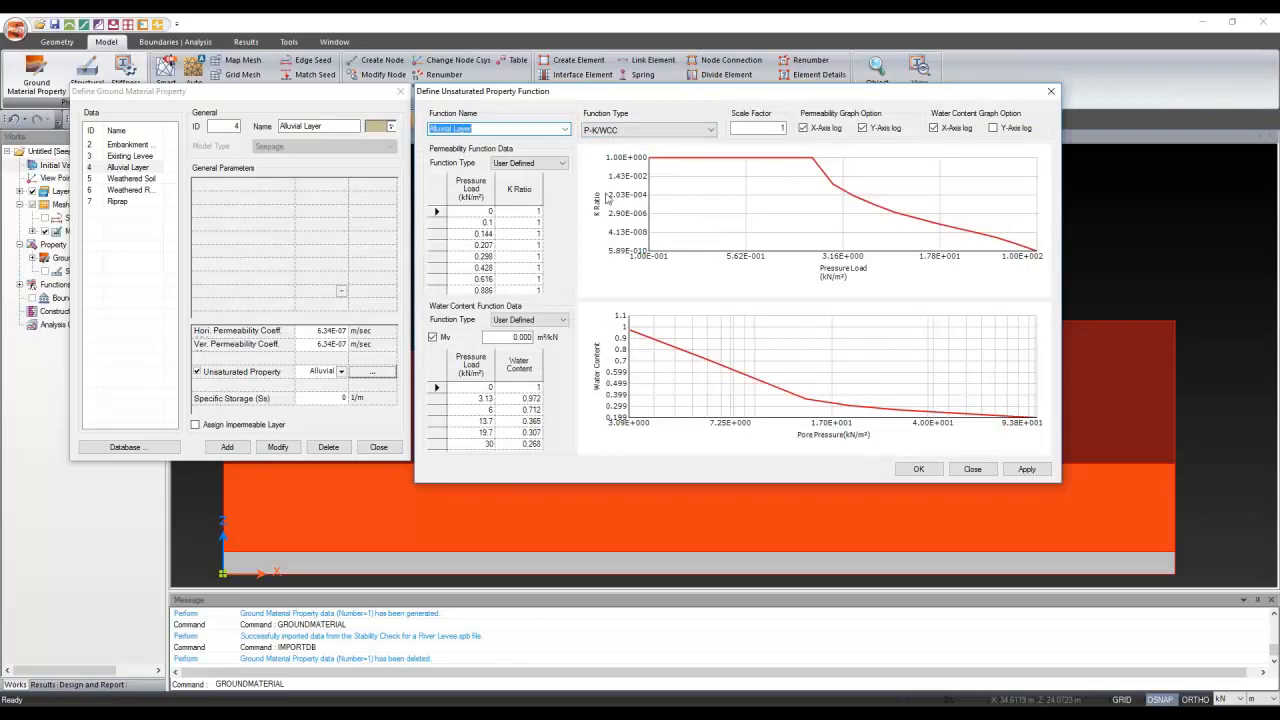
{"action": "left_click", "coordinate": [521, 165]}
{"action": "left_click", "coordinate": [552, 200]}
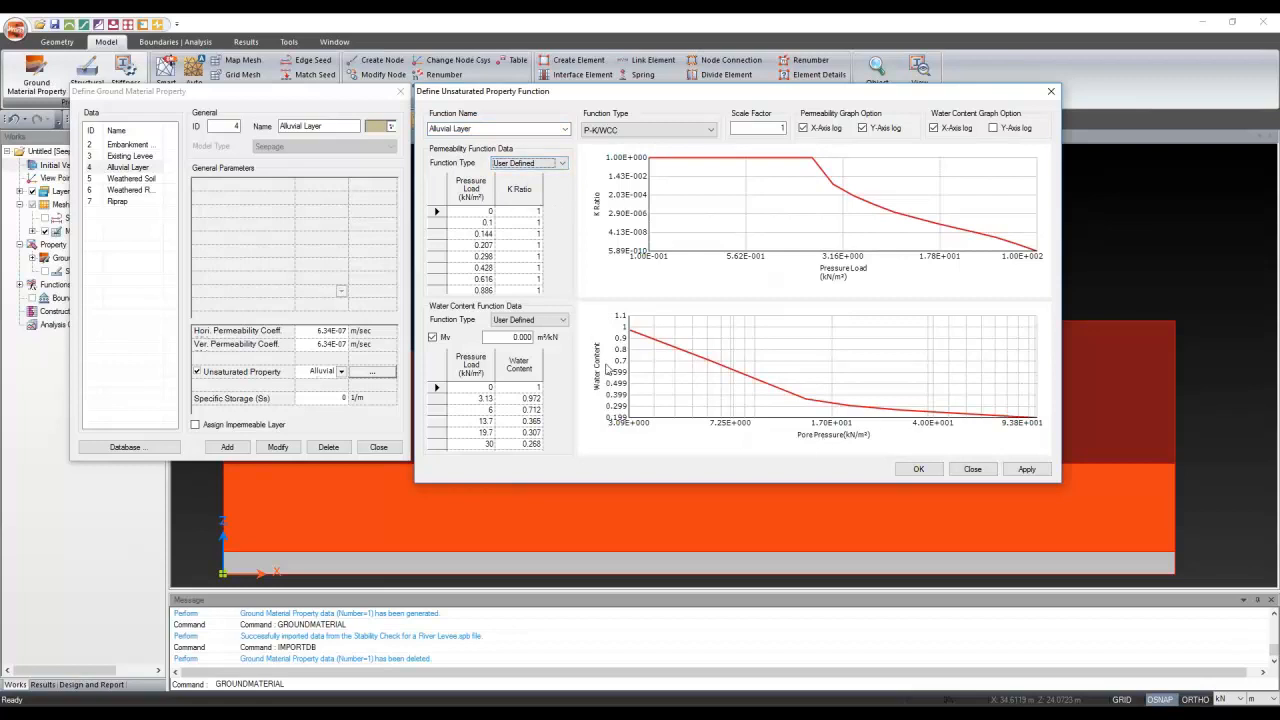
{"action": "left_click", "coordinate": [1050, 95]}
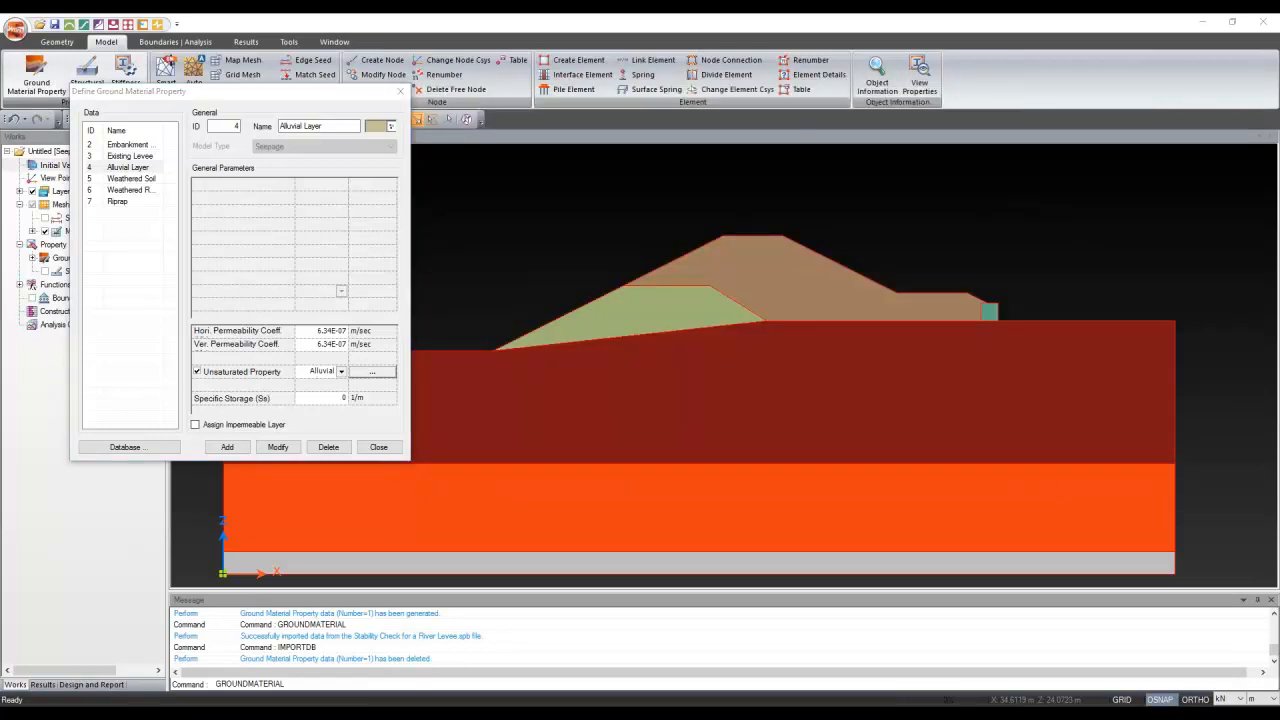
Review the Weathered Soil, Weathered Rock and Riprap materials, then close the ground material definitions
{"action": "left_click", "coordinate": [130, 179]}
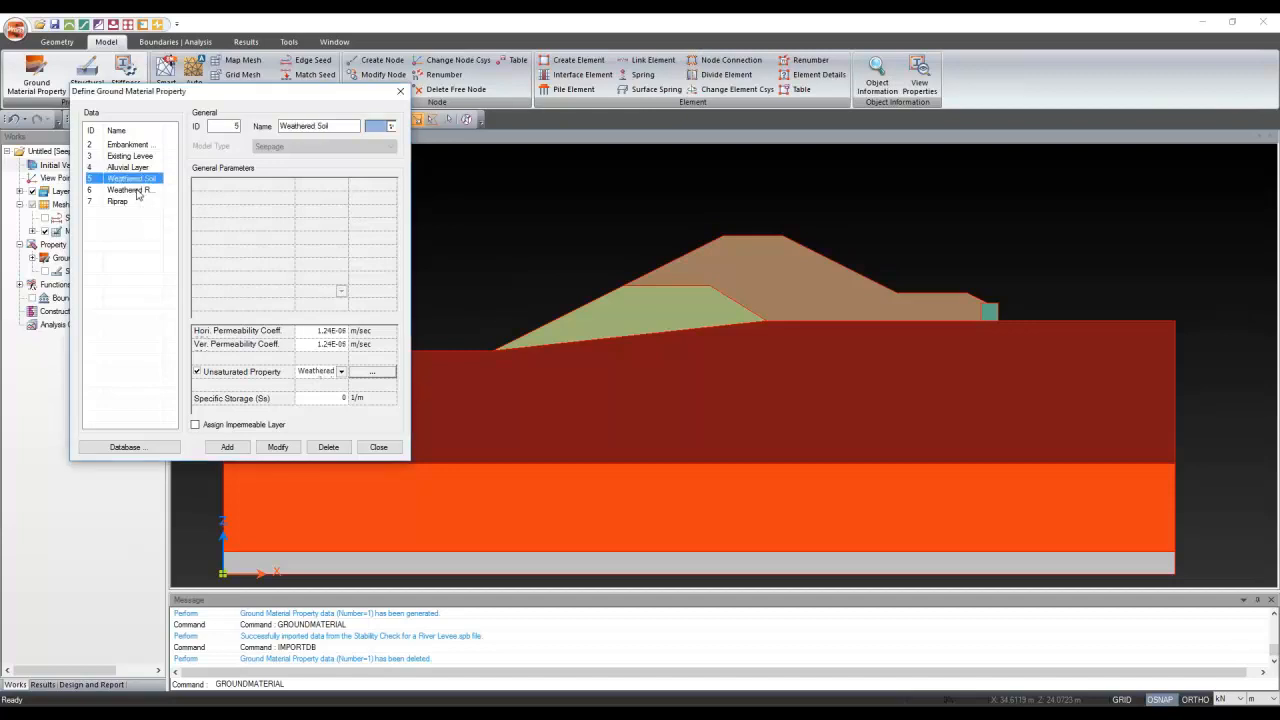
{"action": "left_click", "coordinate": [128, 190]}
{"action": "left_click", "coordinate": [120, 201]}
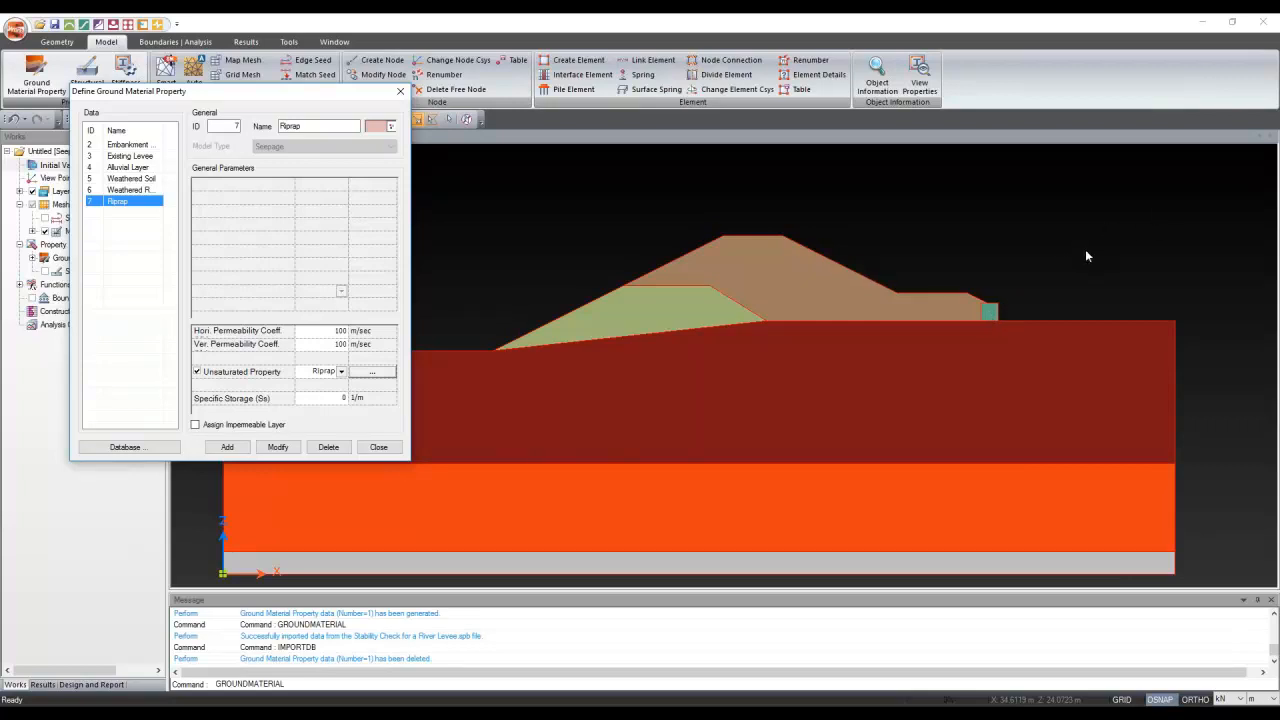
{"action": "left_click", "coordinate": [400, 93]}
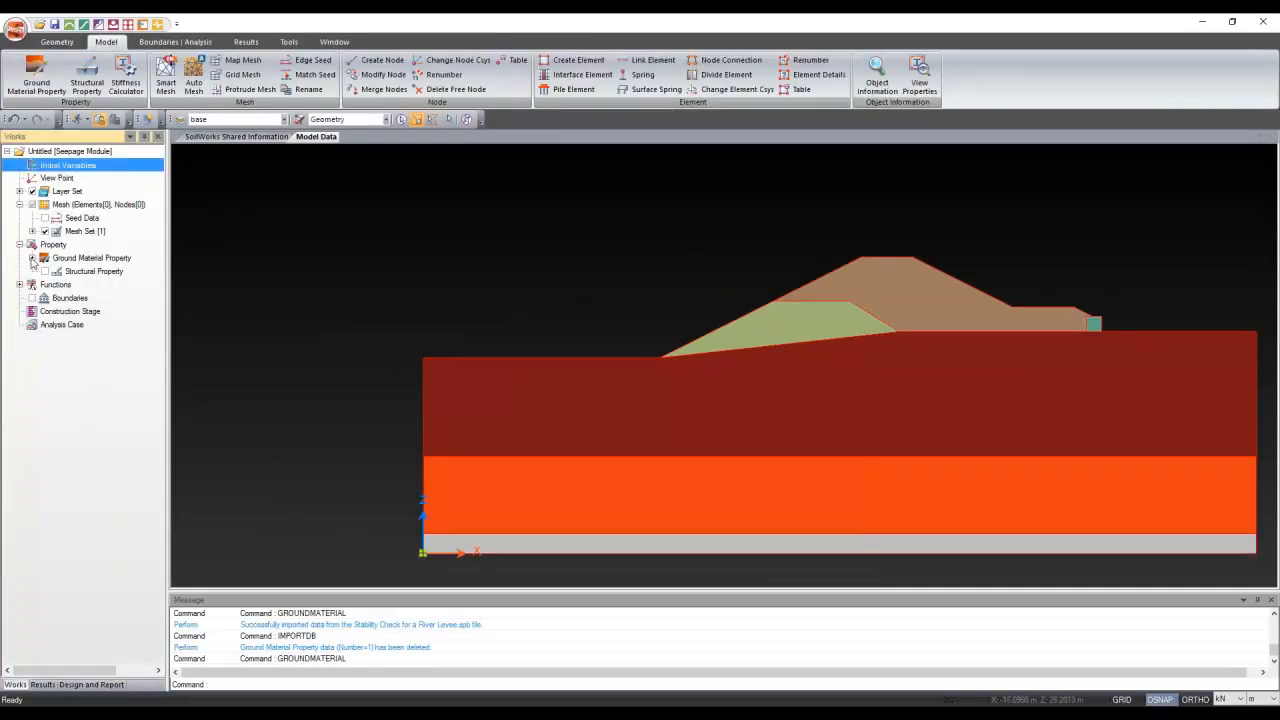
Assign Existing Levee to the levee body region and check which surface uses it
{"action": "left_click", "coordinate": [32, 257]}
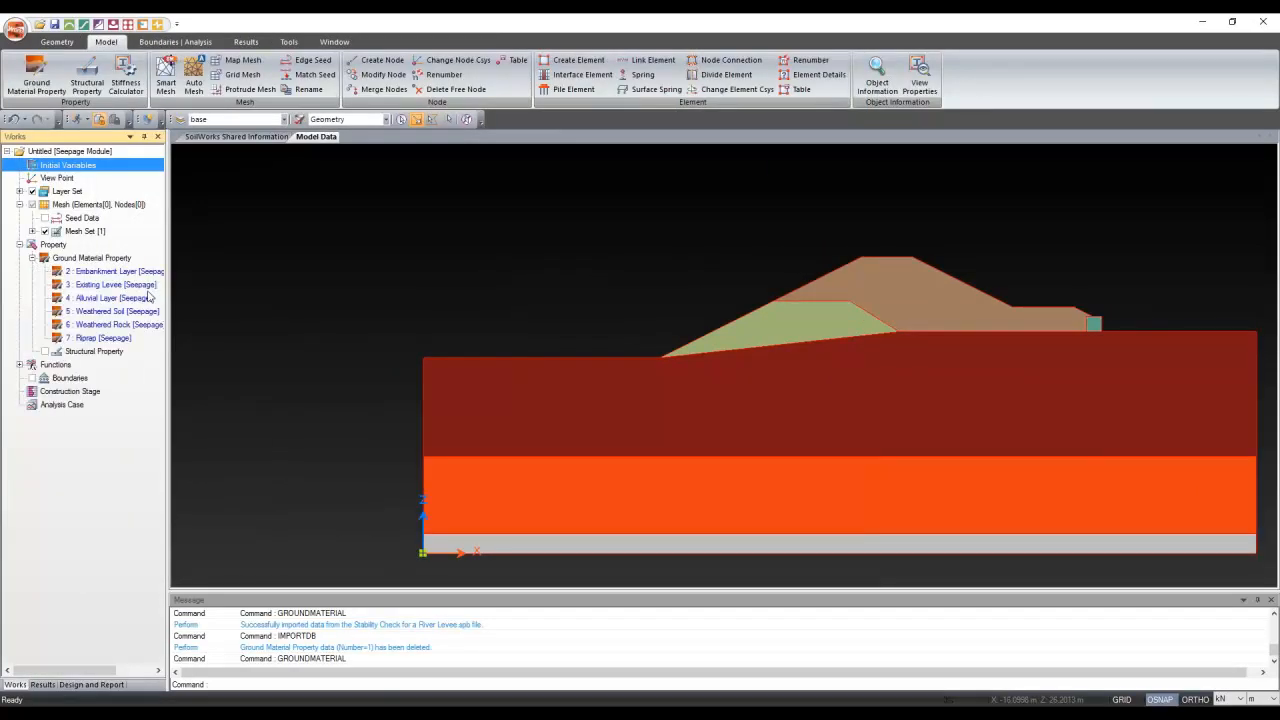
{"action": "key", "text": "Escape"}
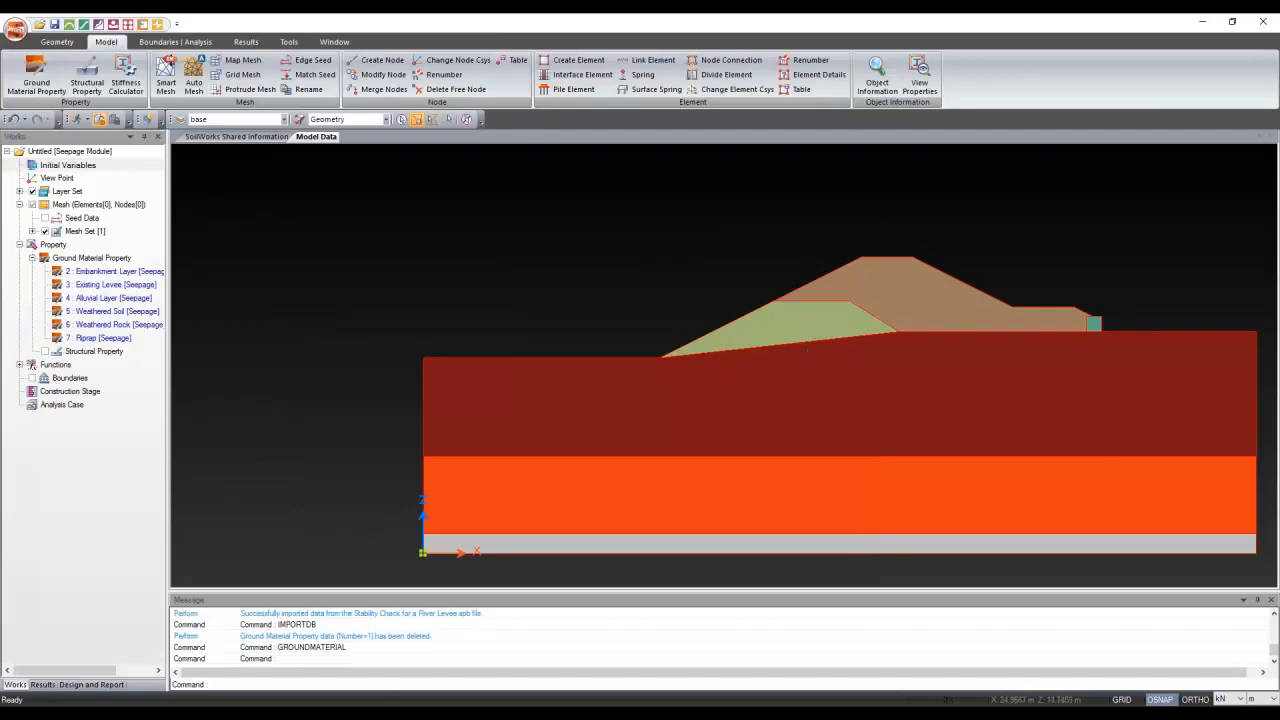
{"action": "left_click", "coordinate": [809, 326]}
{"action": "left_click", "coordinate": [733, 335]}
{"action": "left_click_drag", "start_coordinate": [115, 284], "coordinate": [390, 266]}
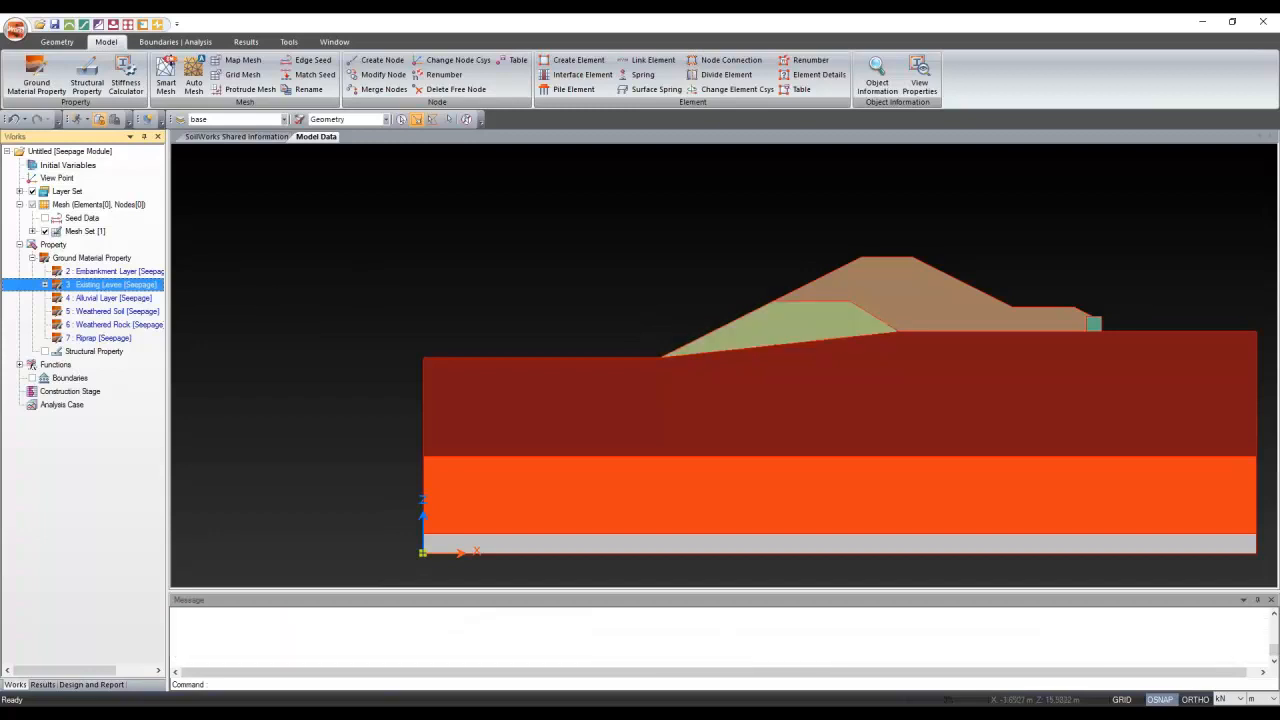
{"action": "left_click", "coordinate": [45, 285]}
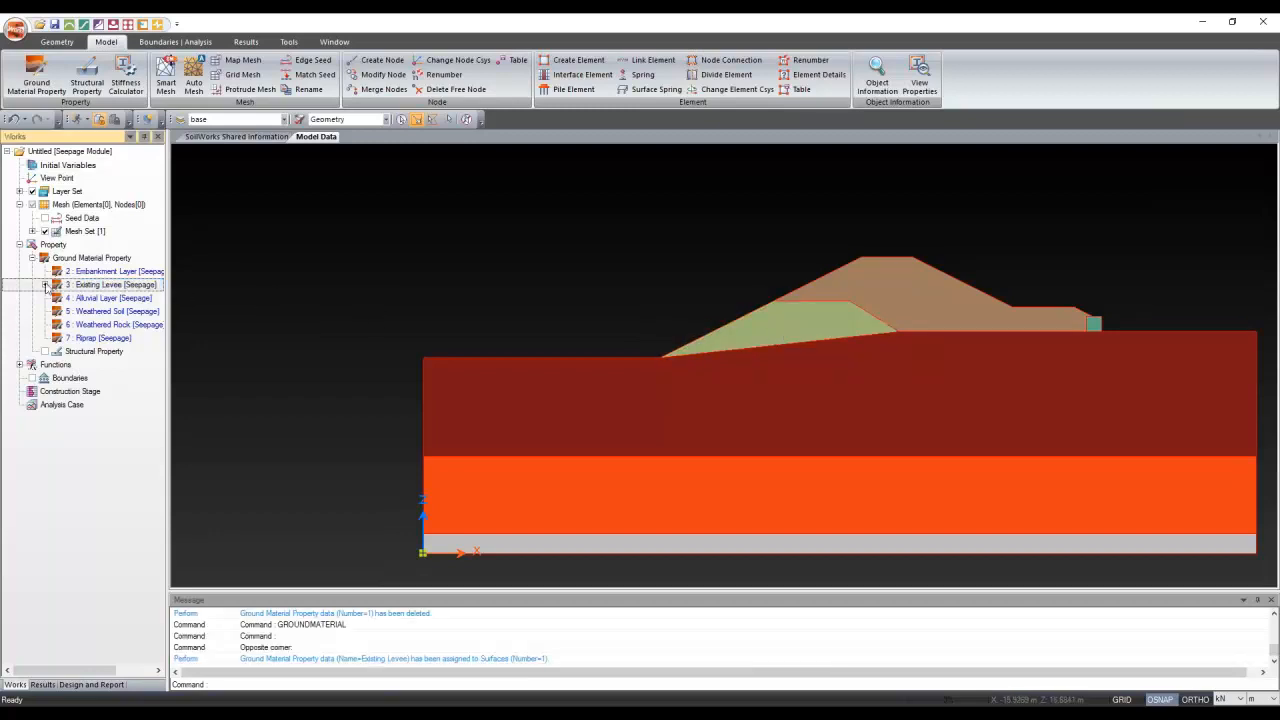
{"action": "left_click", "coordinate": [45, 285]}
{"action": "right_click", "coordinate": [98, 300]}
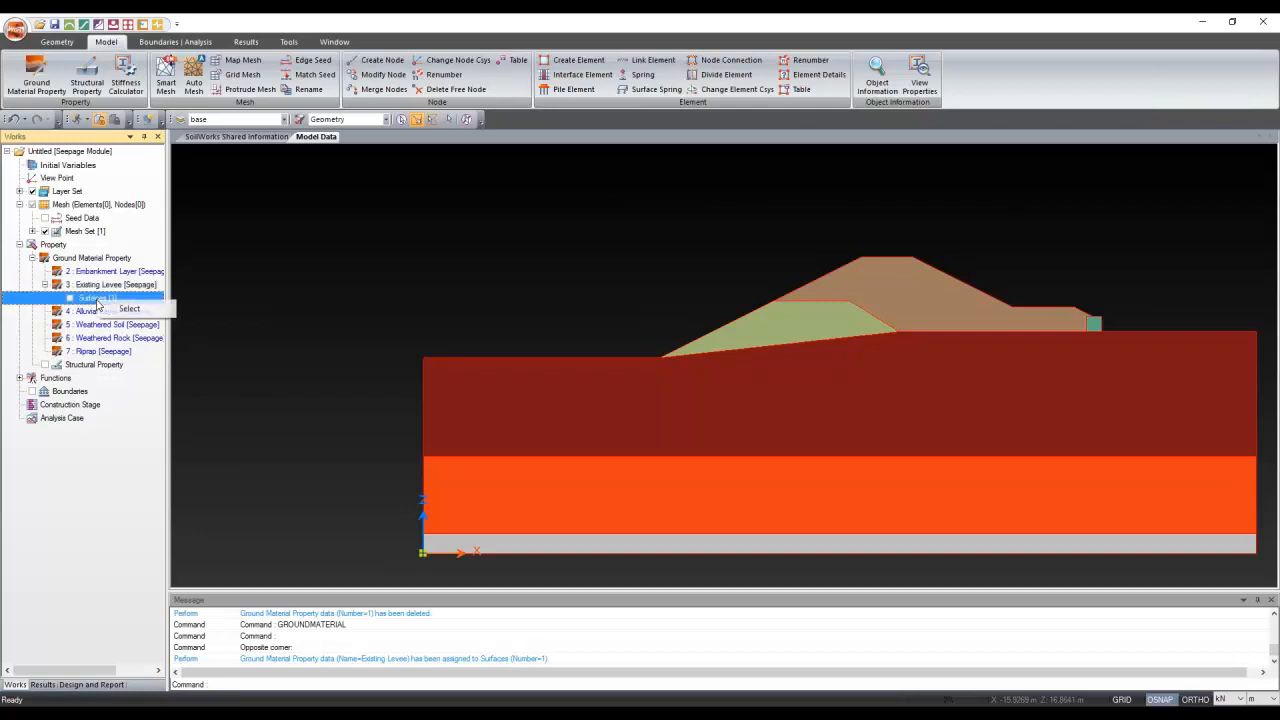
{"action": "left_click", "coordinate": [129, 310]}
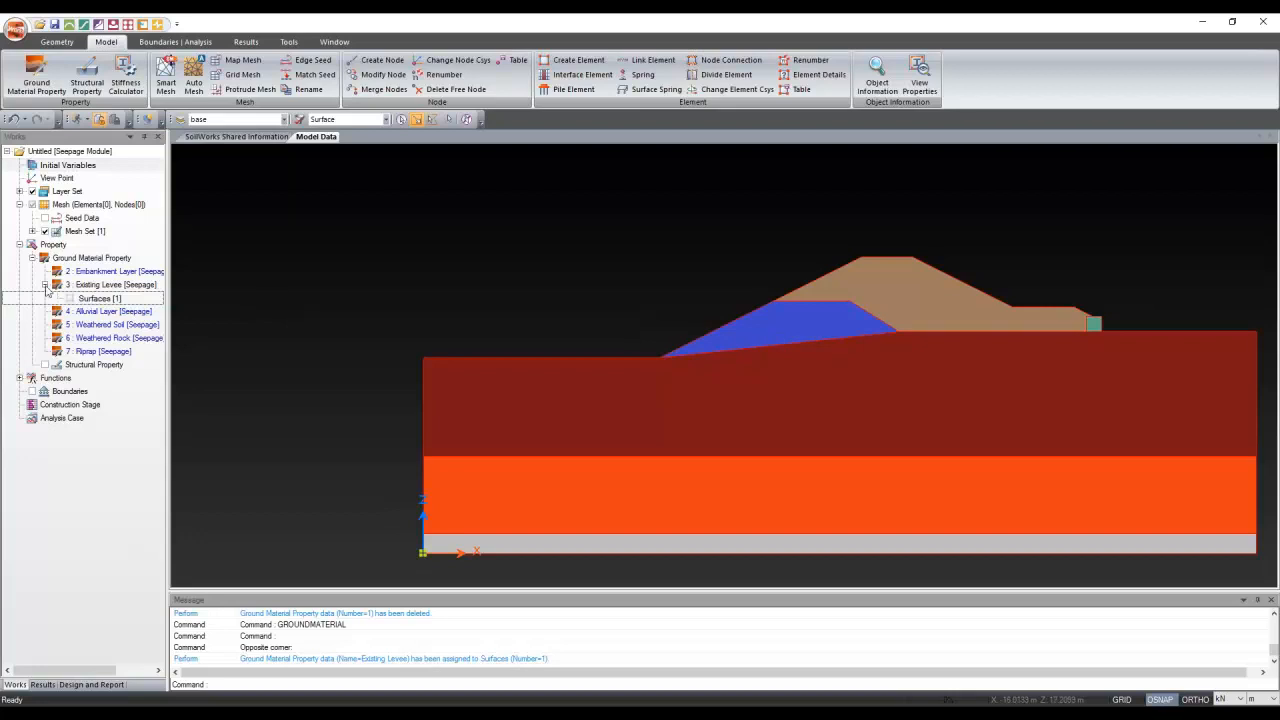
{"action": "left_click", "coordinate": [47, 290]}
{"action": "left_click", "coordinate": [45, 285]}
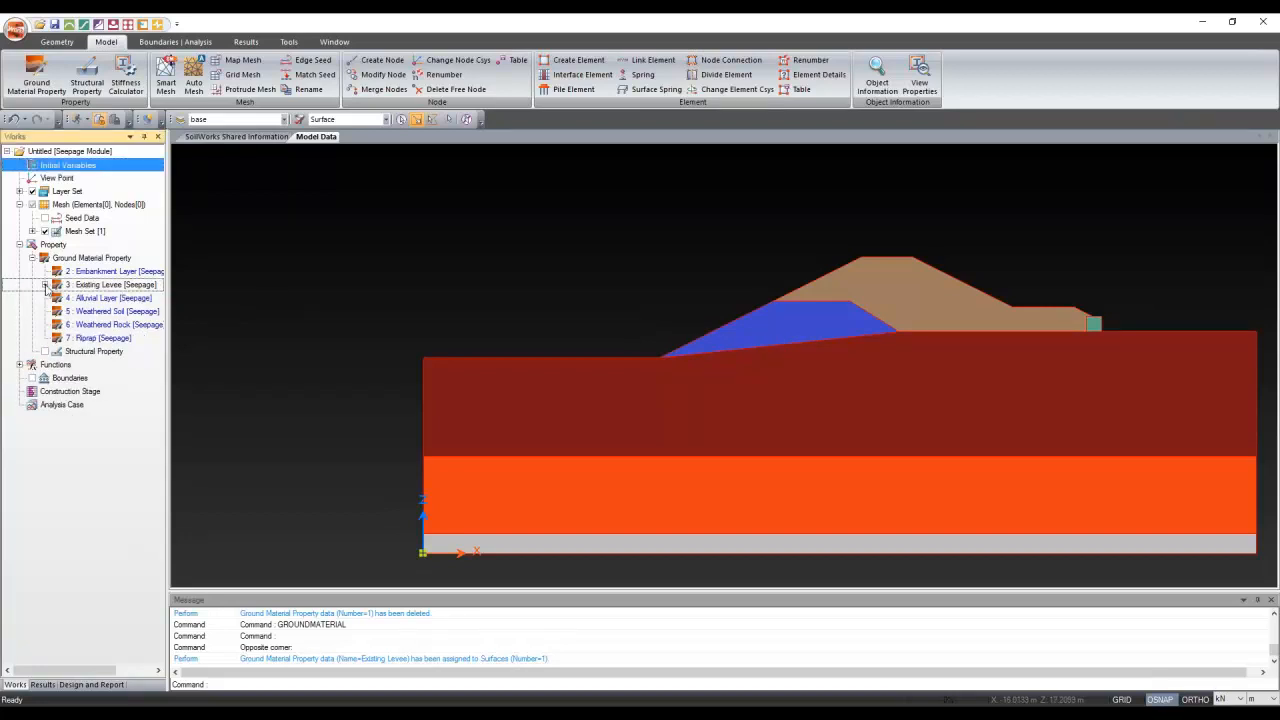
Assign Embankment Layer to the upper embankment surface and Riprap to the small toe block
{"action": "left_click", "coordinate": [898, 303]}
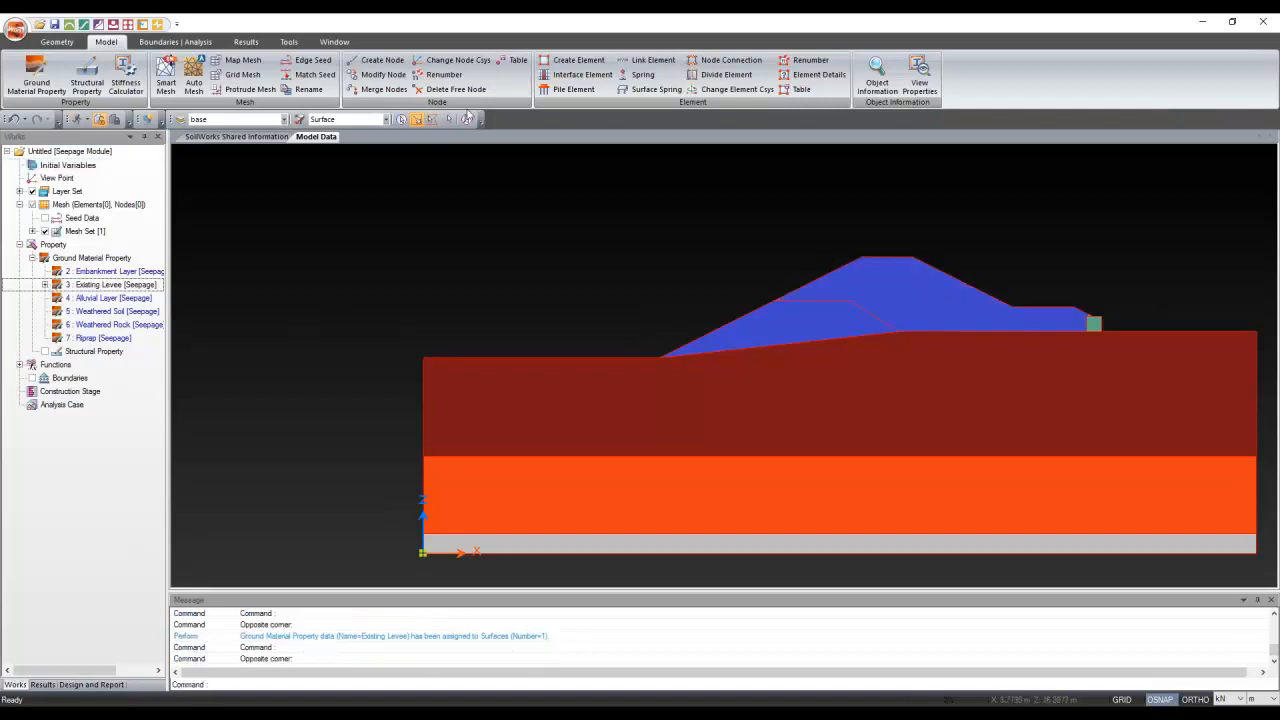
{"action": "key", "text": "Escape"}
{"action": "left_click", "coordinate": [886, 286]}
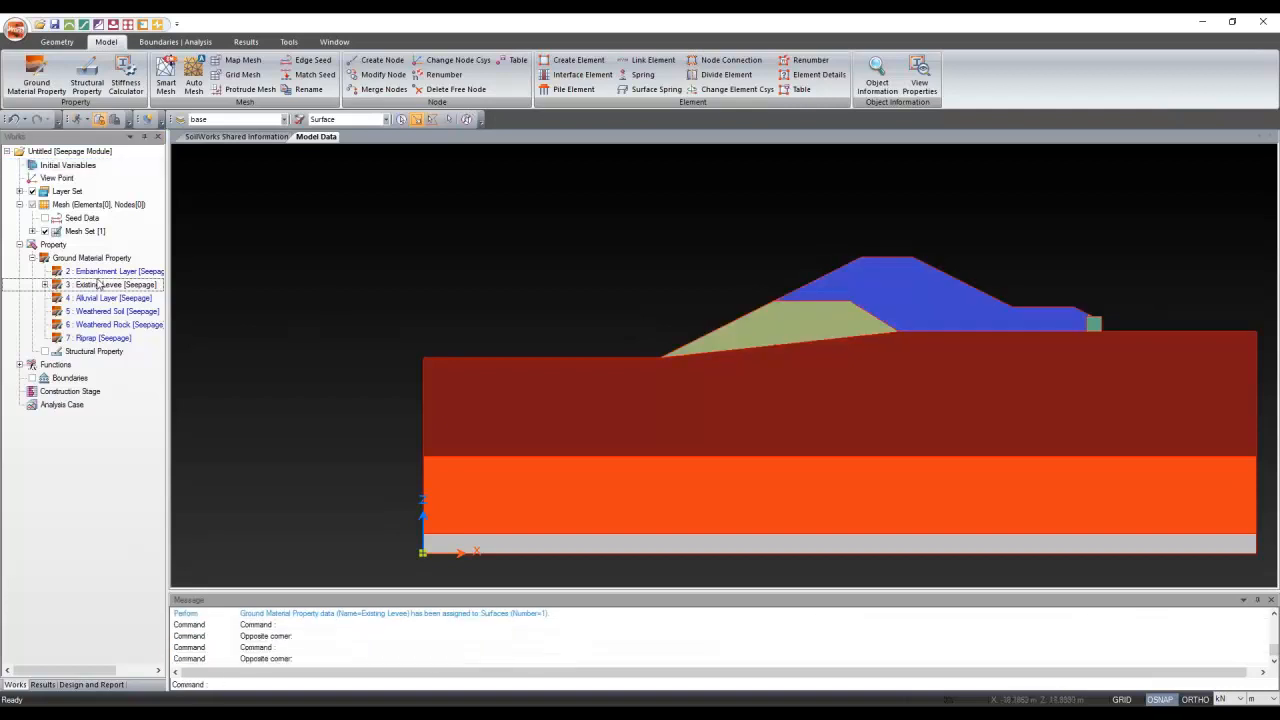
{"action": "left_click_drag", "start_coordinate": [103, 272], "coordinate": [880, 295]}
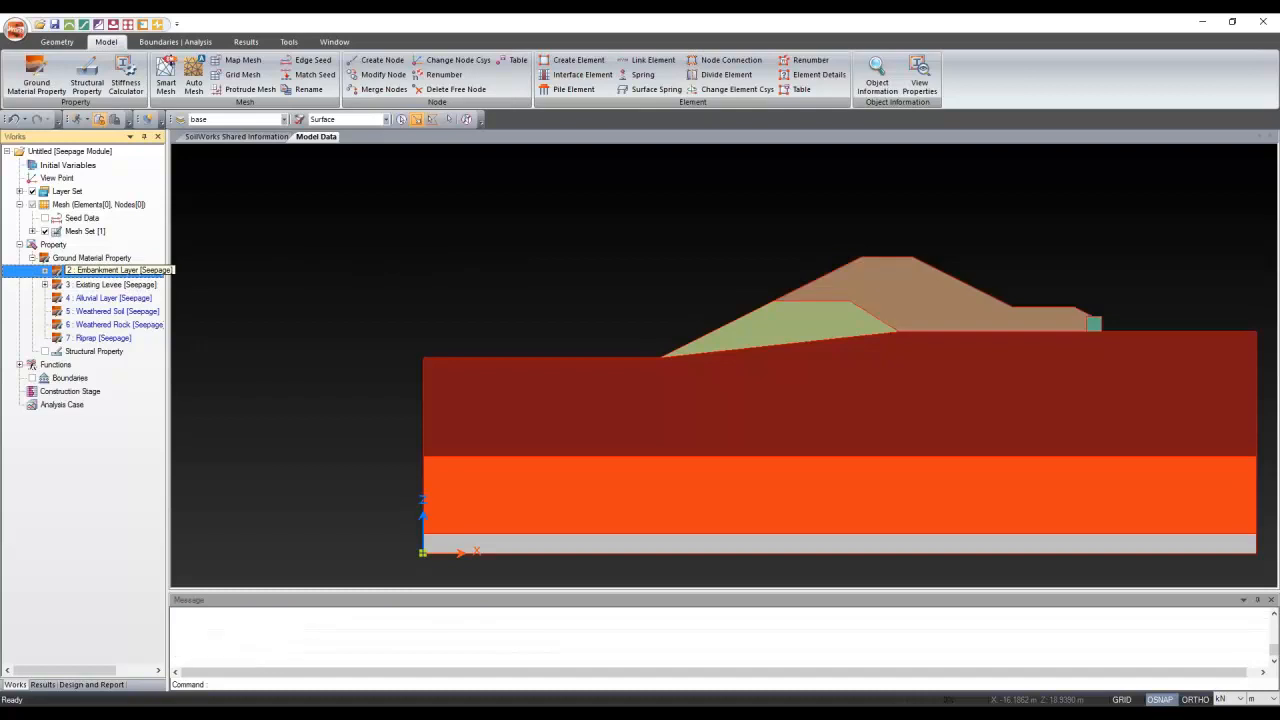
{"action": "left_click", "coordinate": [1092, 328]}
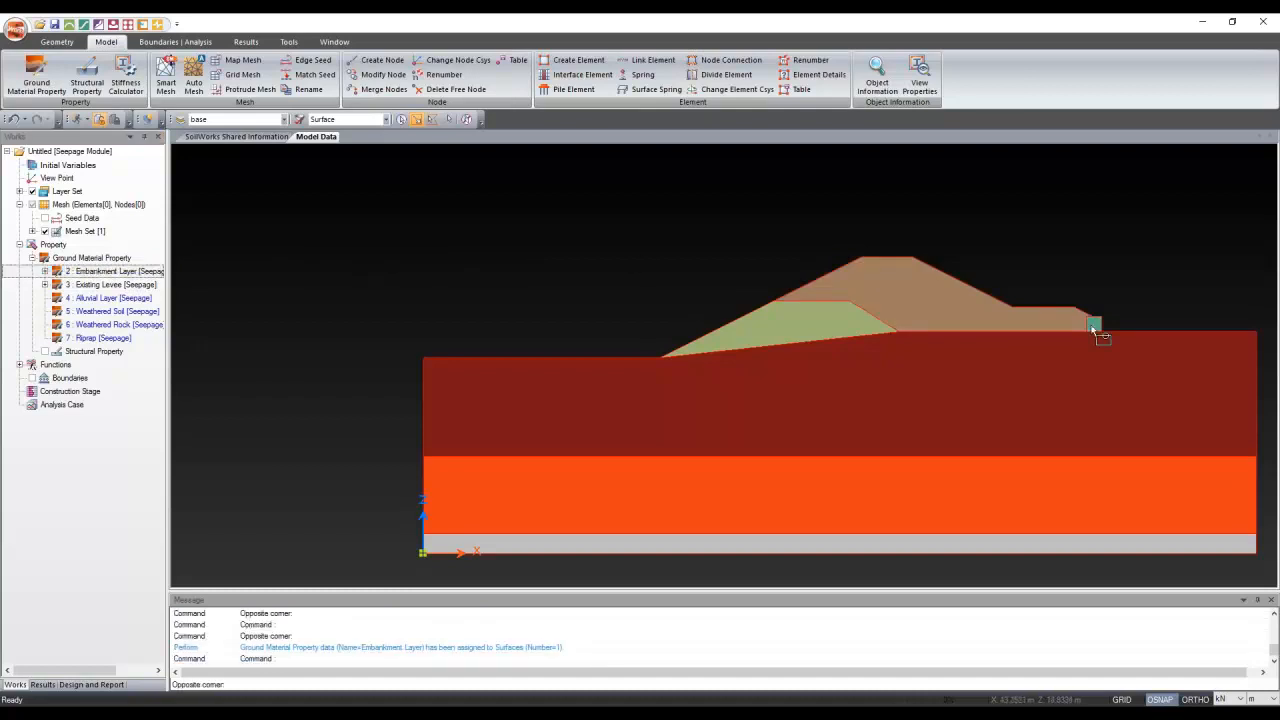
{"action": "left_click", "coordinate": [1097, 335]}
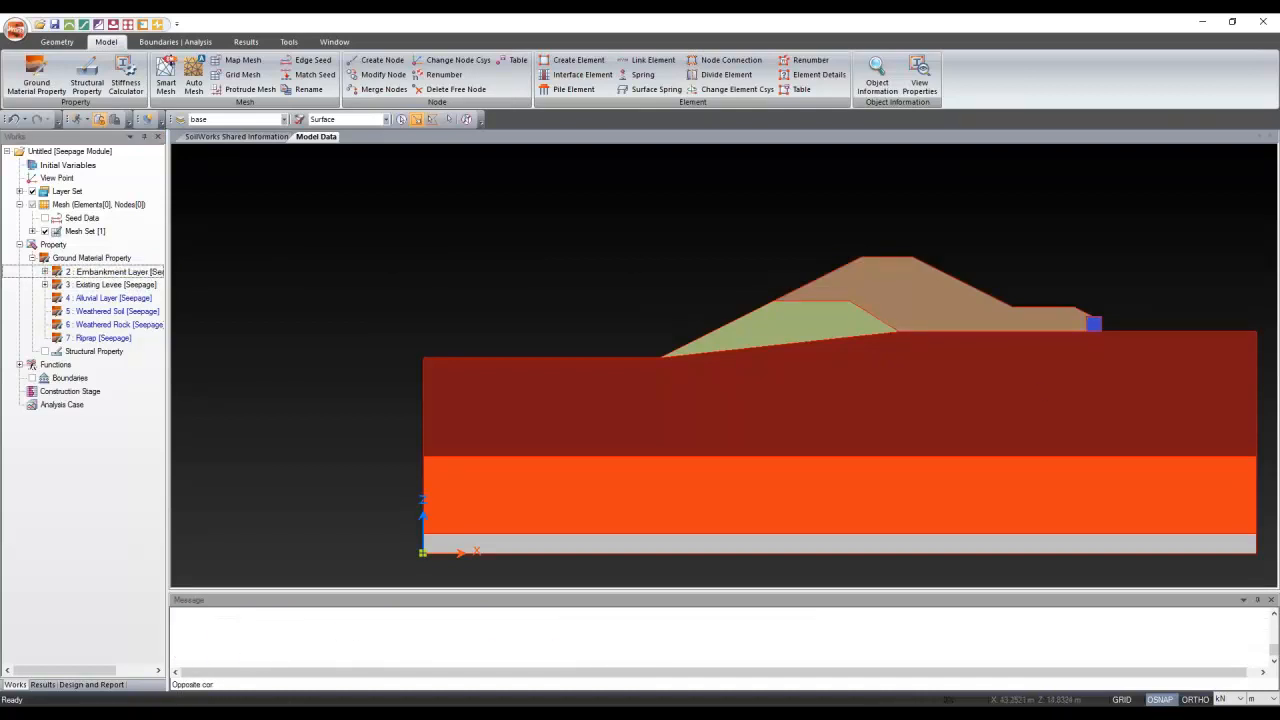
{"action": "left_click", "coordinate": [80, 338]}
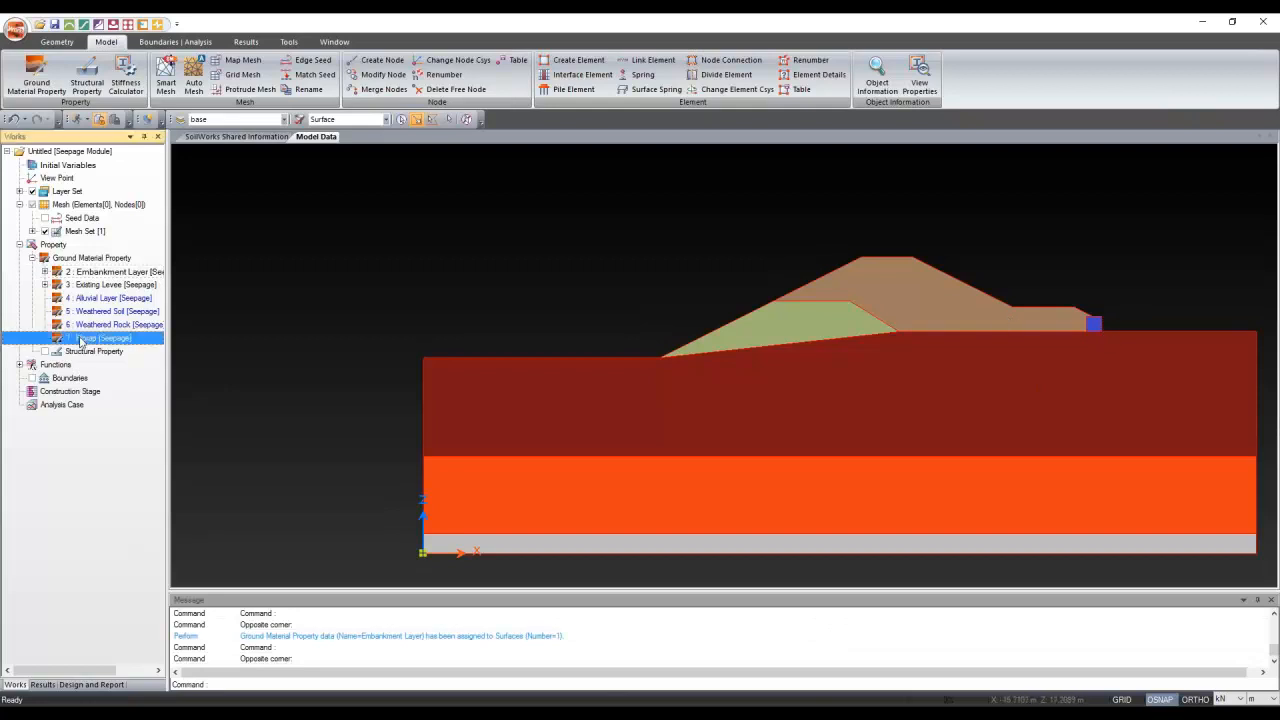
{"action": "left_click_drag", "start_coordinate": [80, 343], "coordinate": [350, 250]}
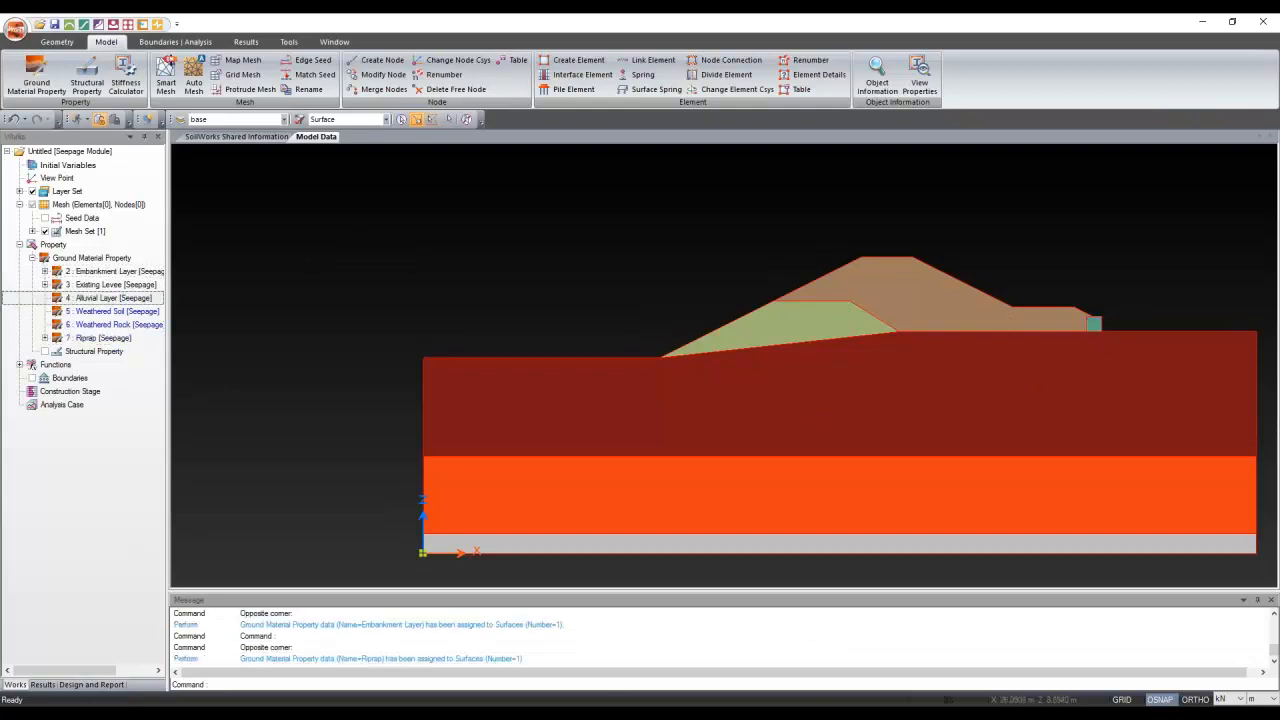
Assign Alluvial Layer, Weathered Soil and Weathered Rock to the upper, middle and bottom foundation layers
{"action": "left_click", "coordinate": [705, 423]}
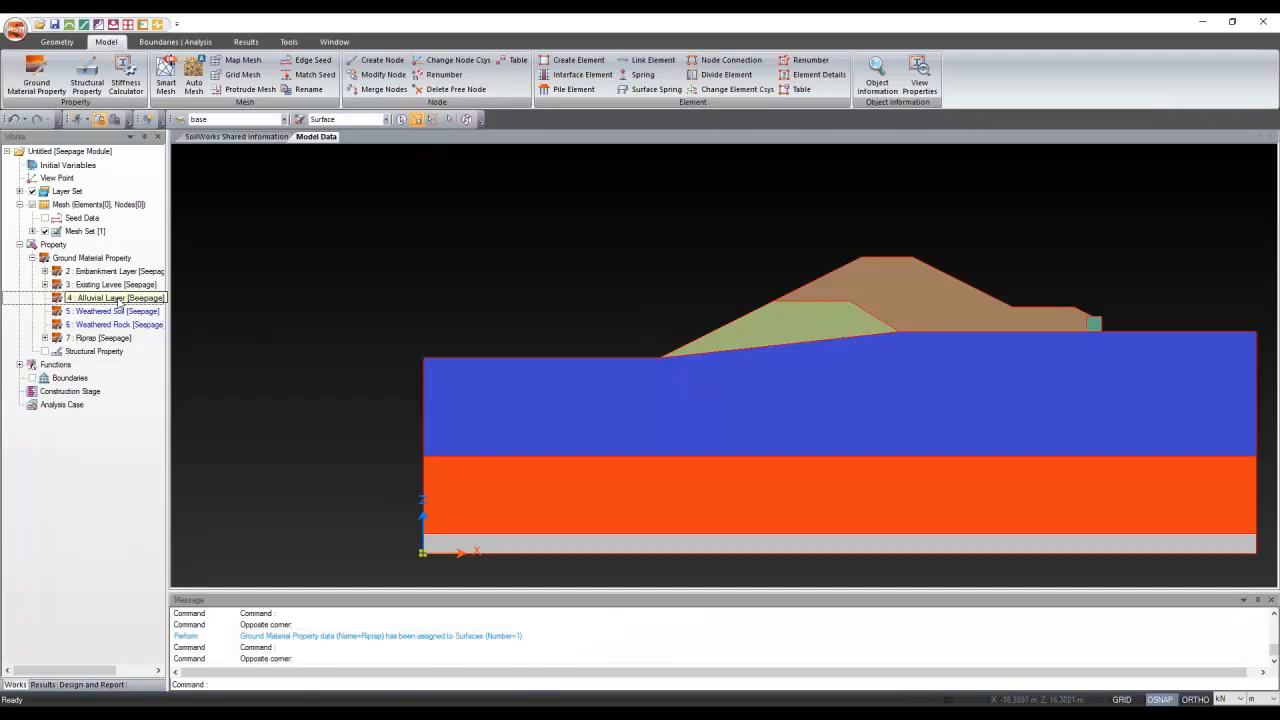
{"action": "left_click_drag", "start_coordinate": [118, 298], "coordinate": [731, 525]}
{"action": "left_click", "coordinate": [614, 498]}
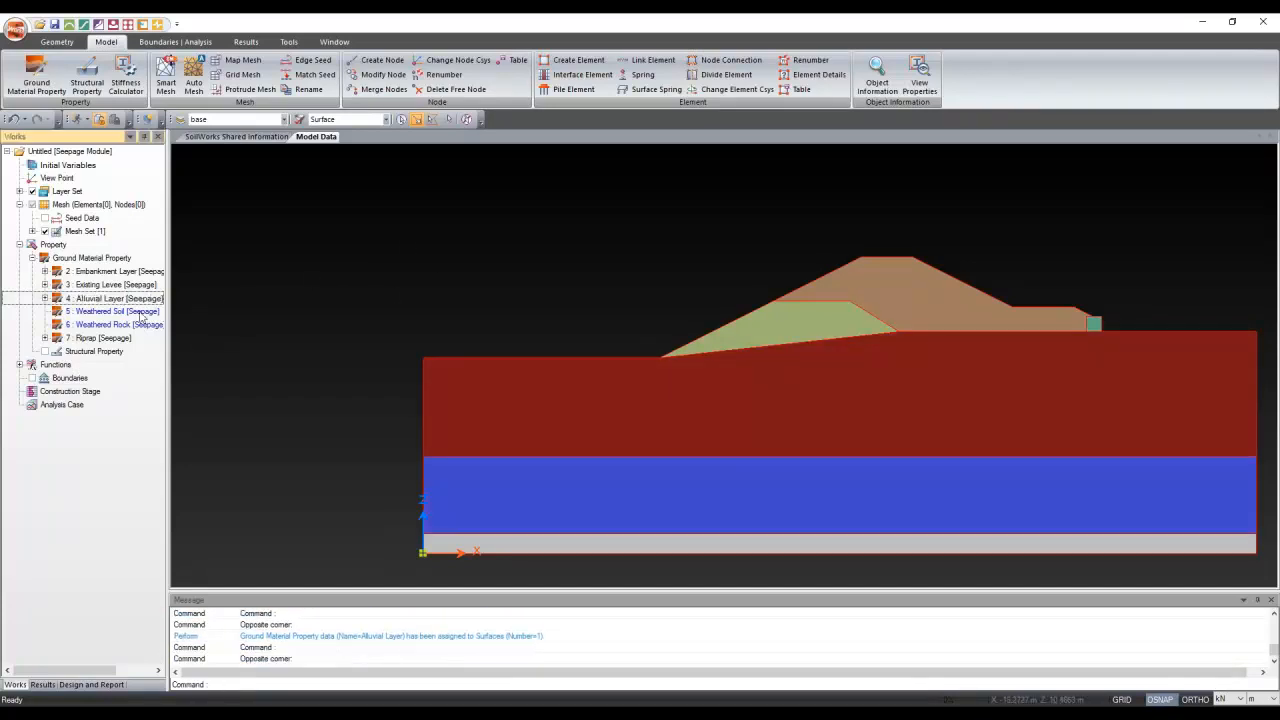
{"action": "left_click_drag", "start_coordinate": [142, 316], "coordinate": [463, 270]}
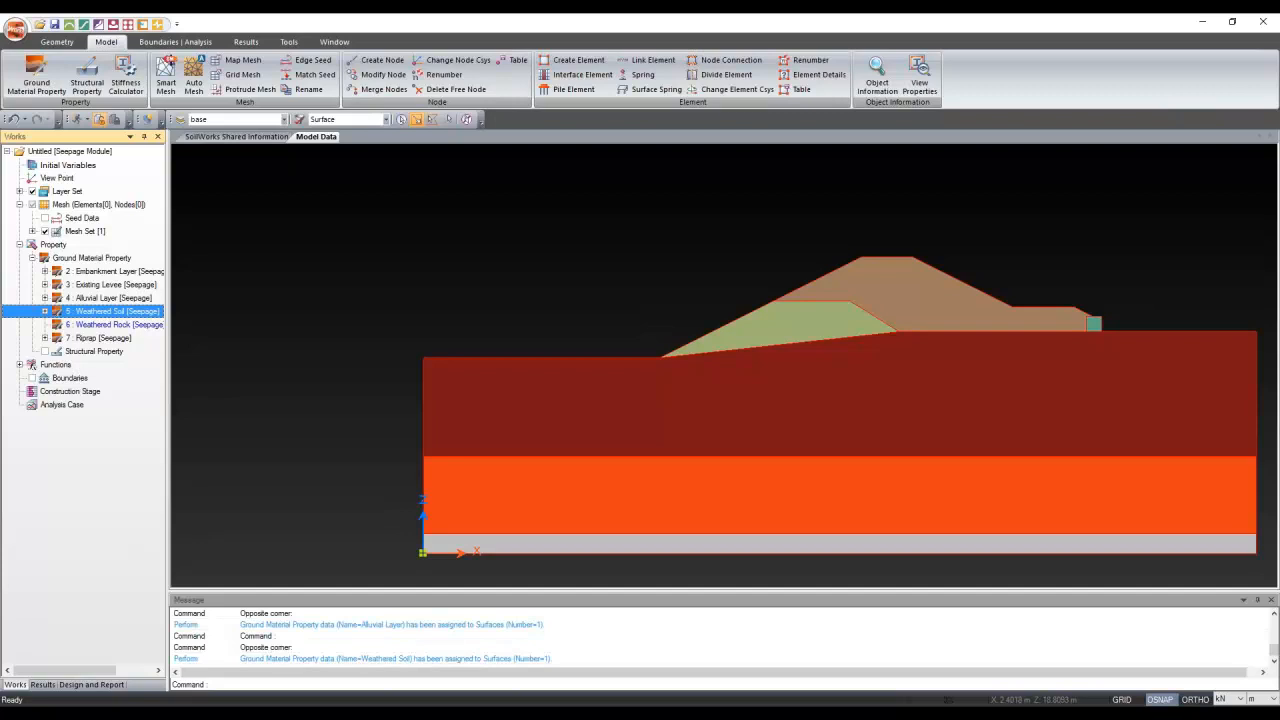
{"action": "left_click", "coordinate": [628, 543]}
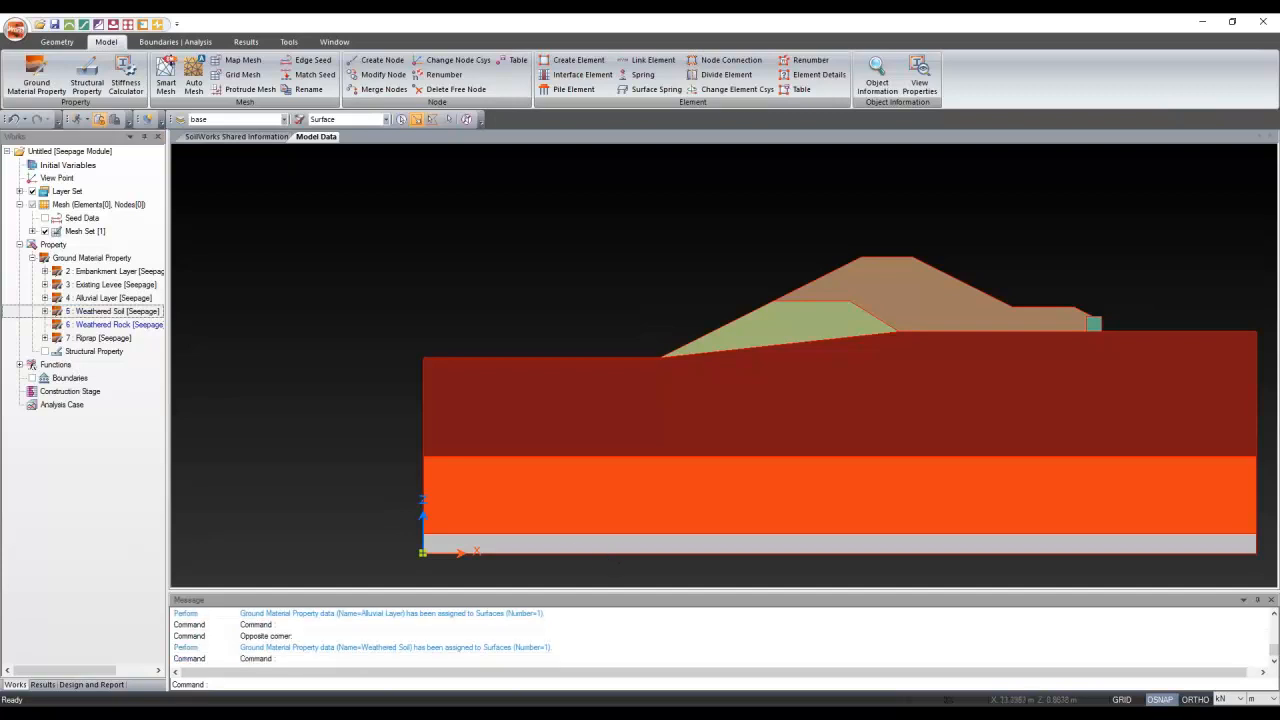
{"action": "left_click", "coordinate": [572, 548]}
{"action": "left_click_drag", "start_coordinate": [115, 324], "coordinate": [463, 238]}
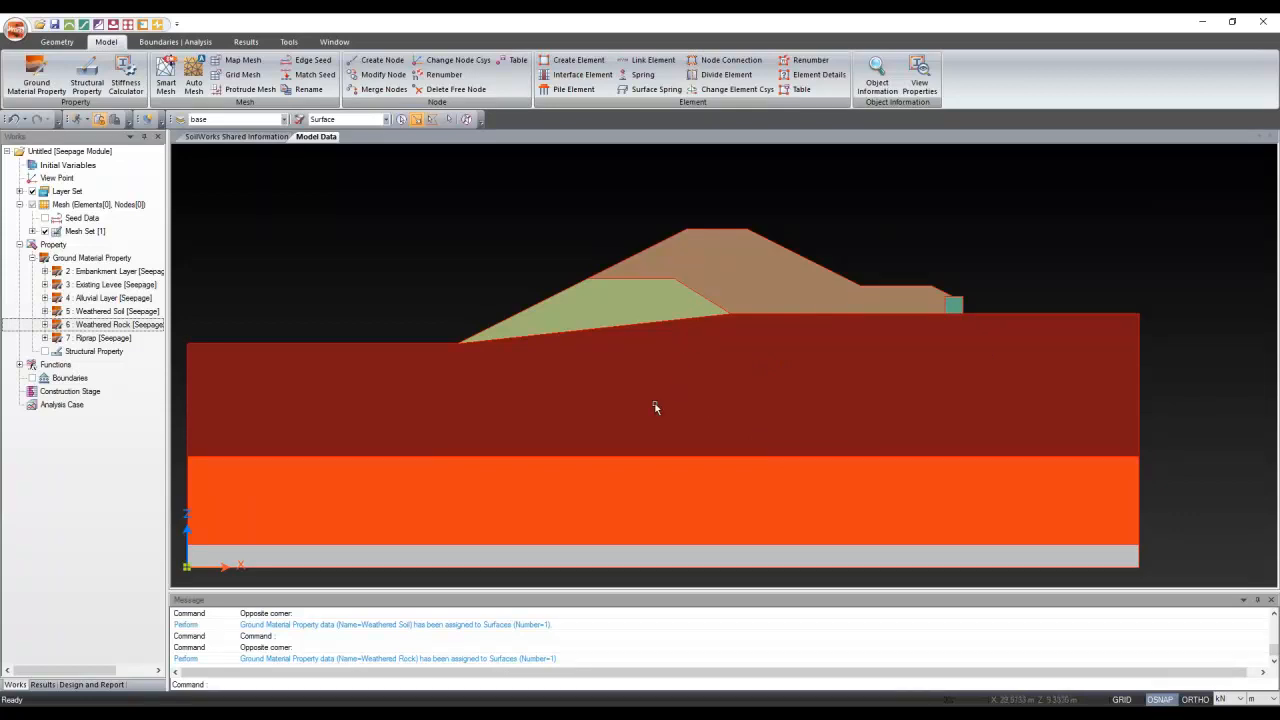
{"action": "left_click", "coordinate": [925, 72]}
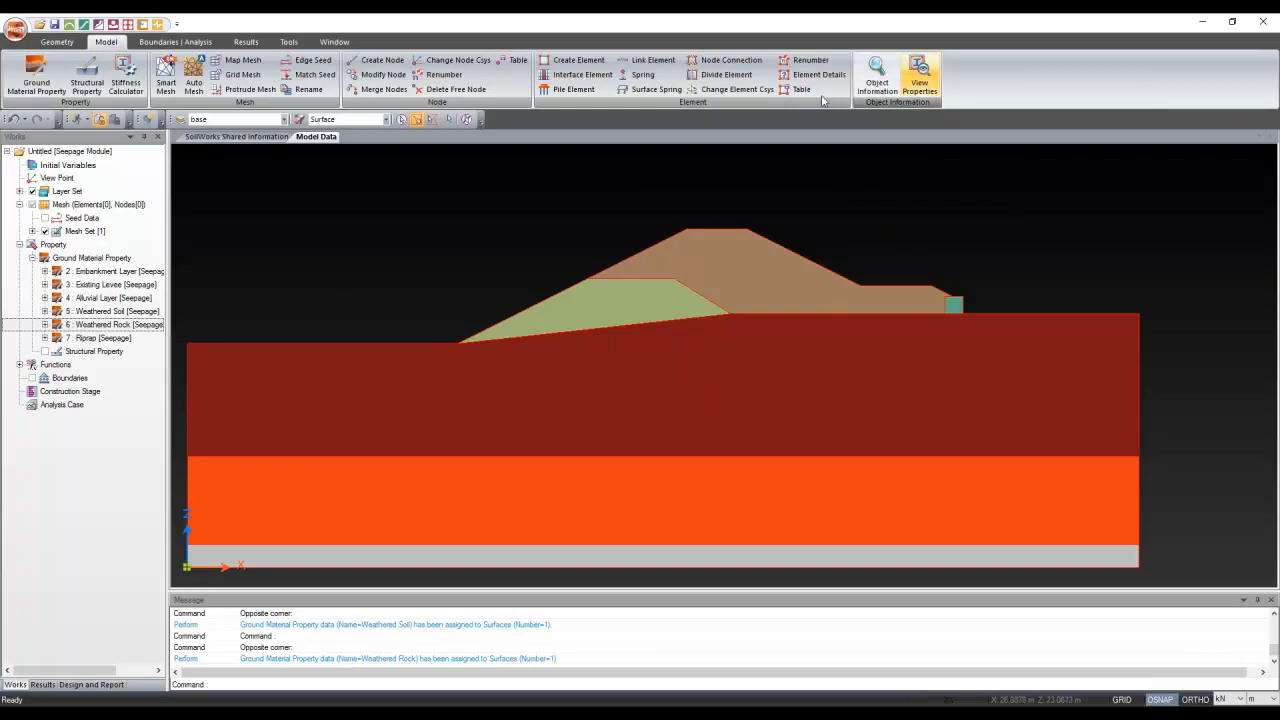
{"action": "left_click", "coordinate": [45, 338]}
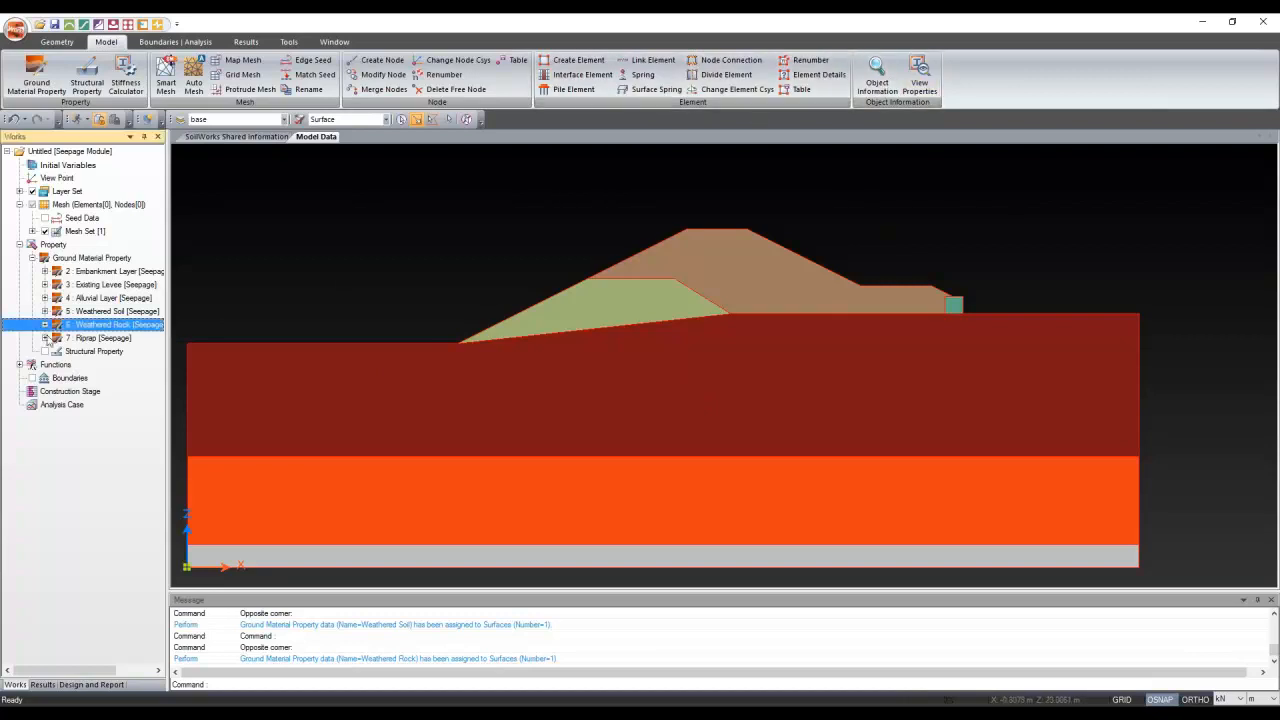
{"action": "right_click", "coordinate": [97, 352]}
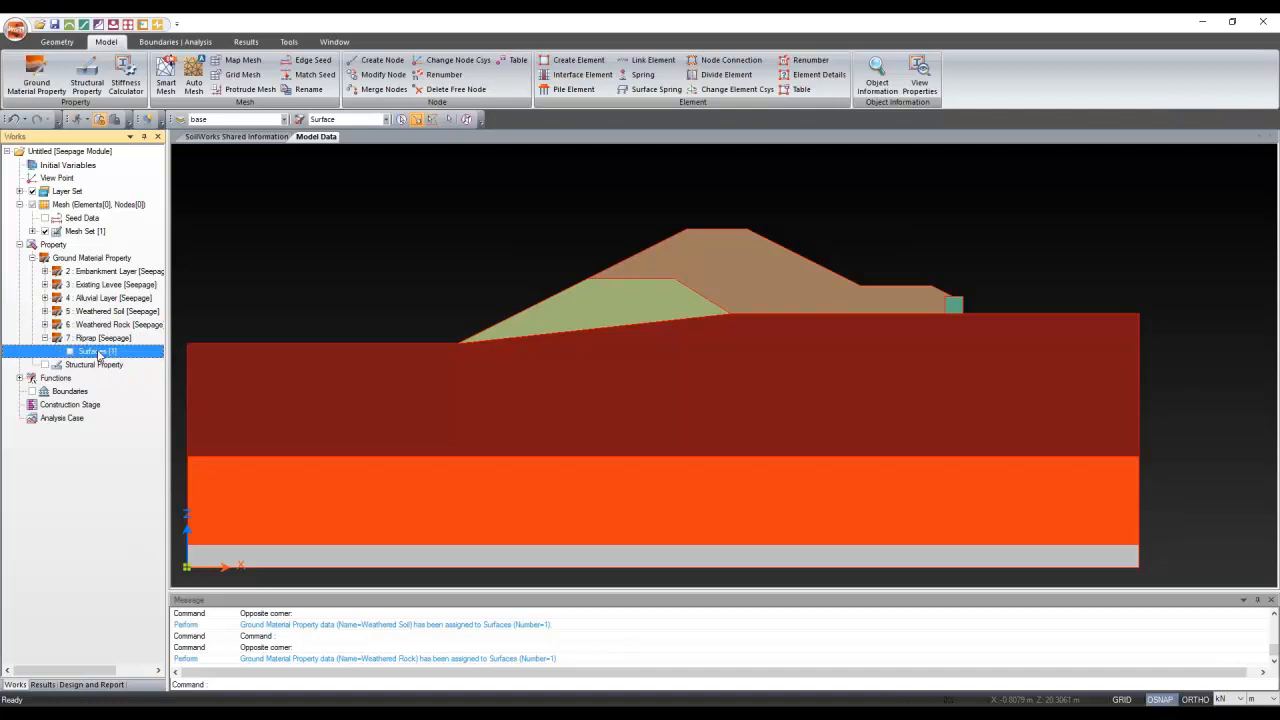
{"action": "left_click", "coordinate": [164, 366]}
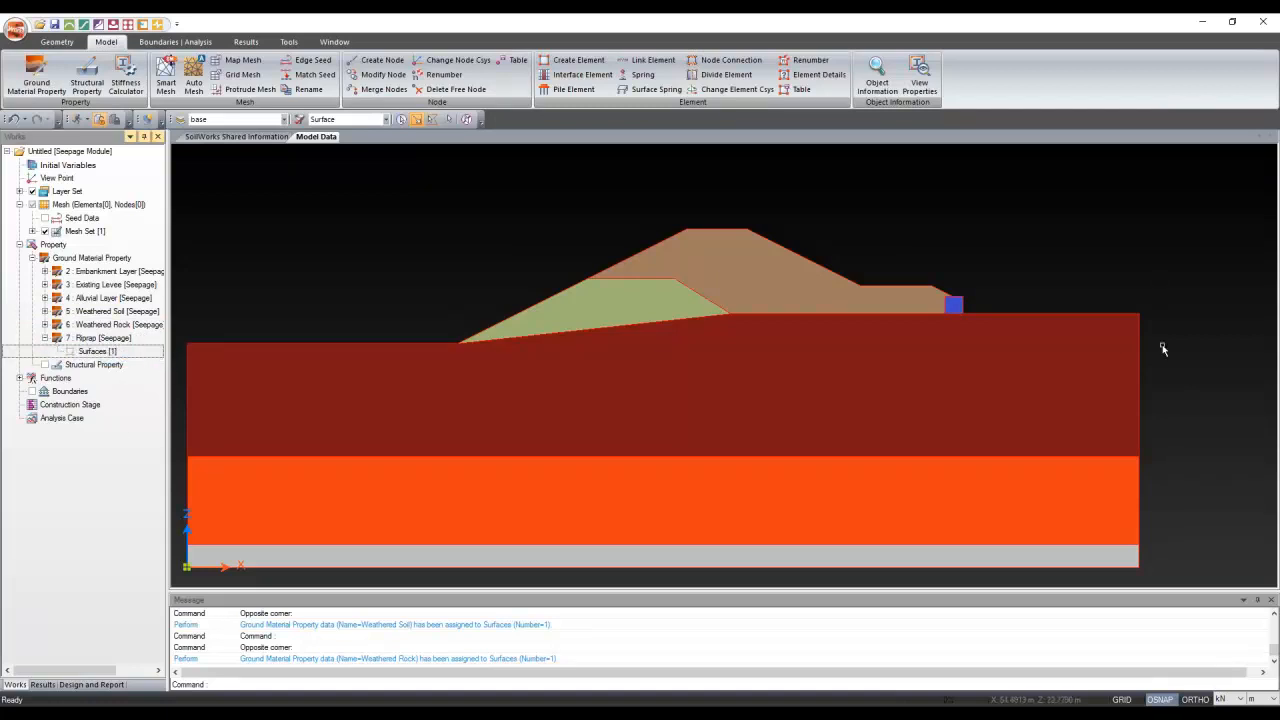
{"action": "left_click", "coordinate": [889, 76]}
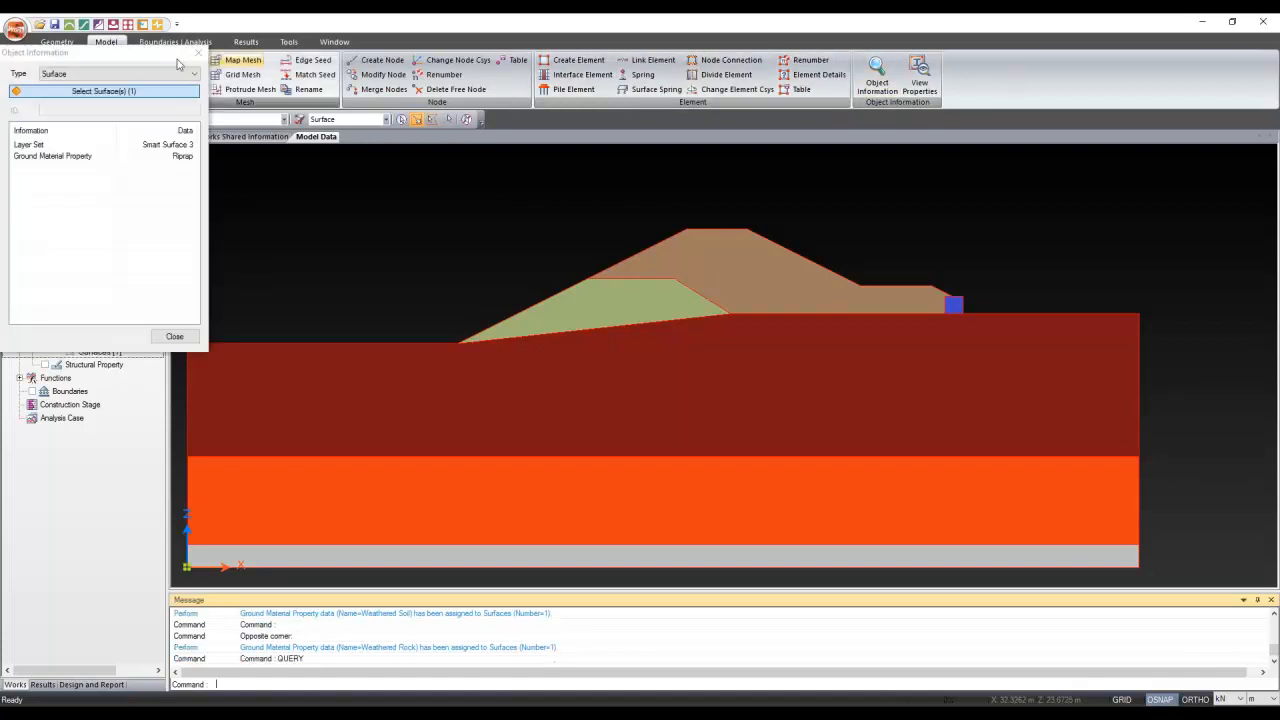
{"action": "left_click", "coordinate": [693, 261]}
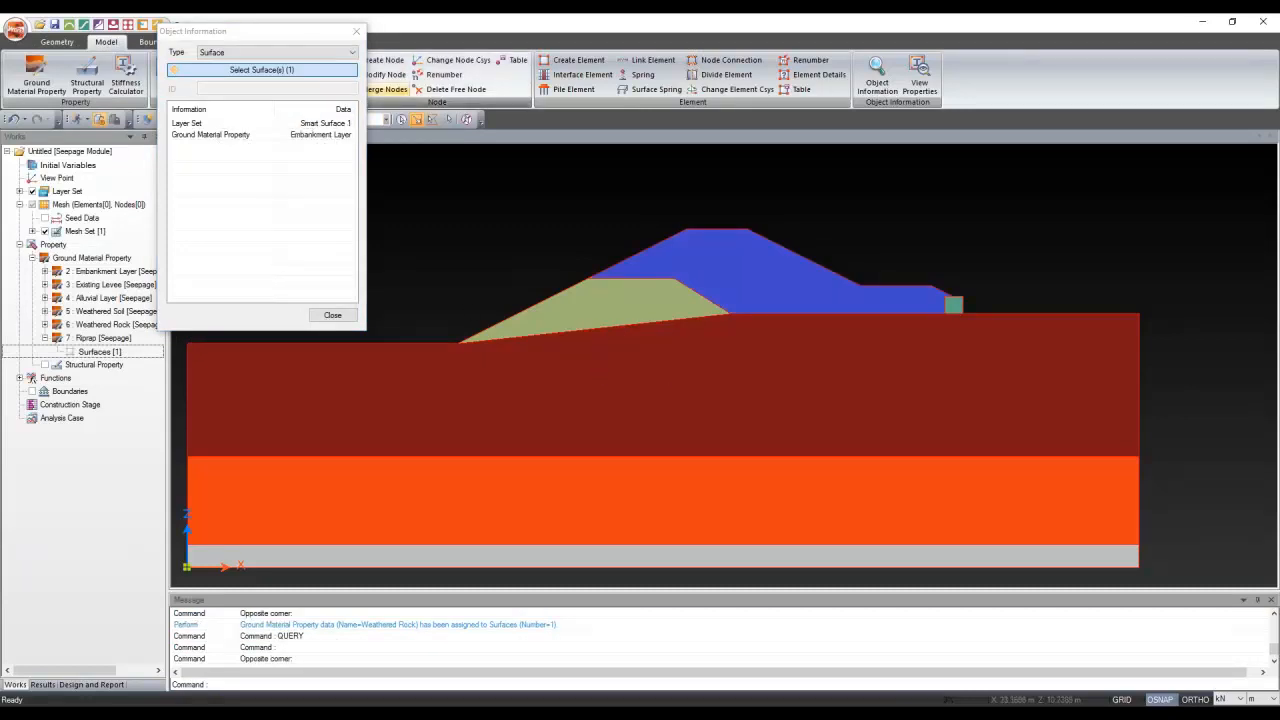
{"action": "left_click", "coordinate": [469, 313]}
{"action": "left_click", "coordinate": [510, 432]}
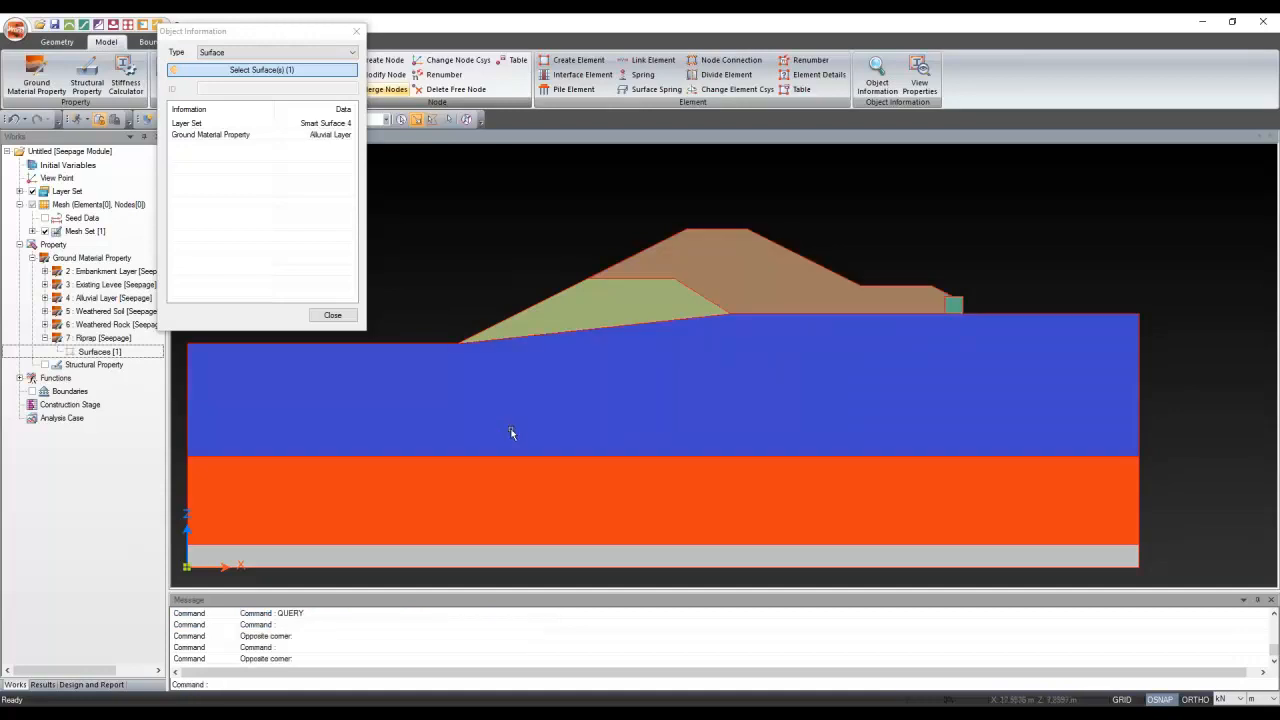
{"action": "left_click", "coordinate": [540, 529]}
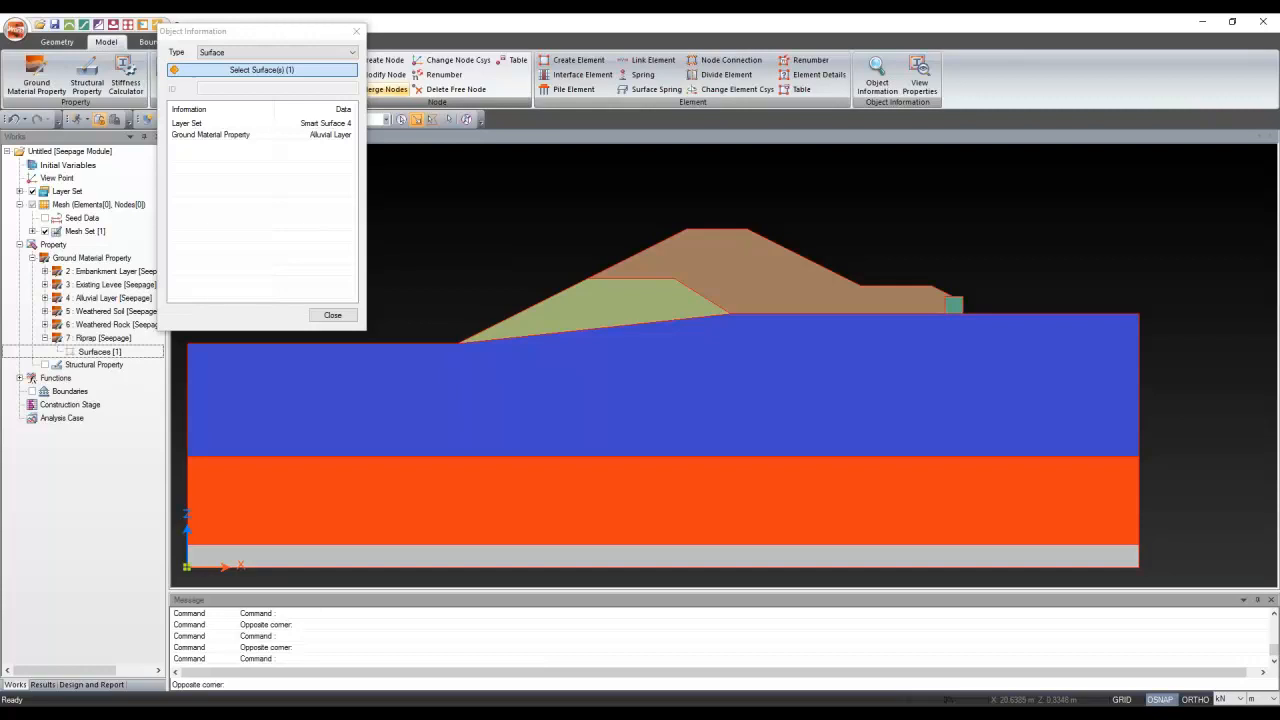
{"action": "left_click", "coordinate": [540, 561]}
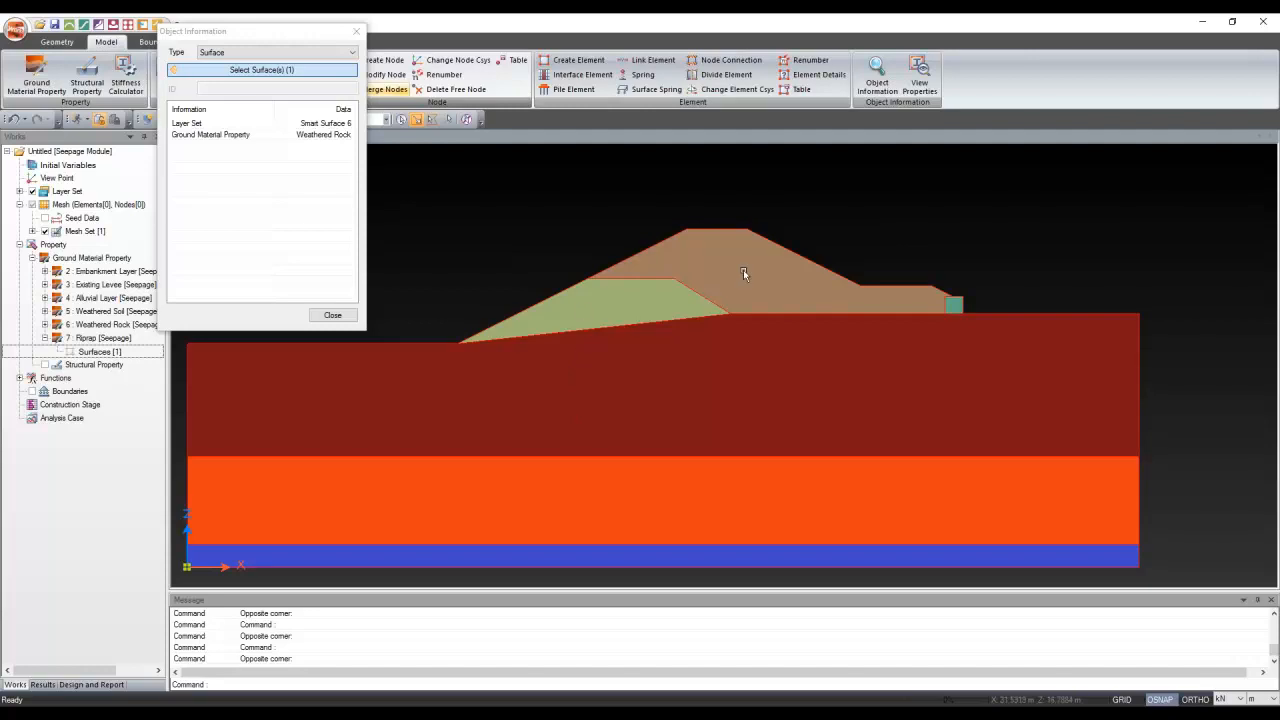
{"action": "left_click", "coordinate": [332, 315]}
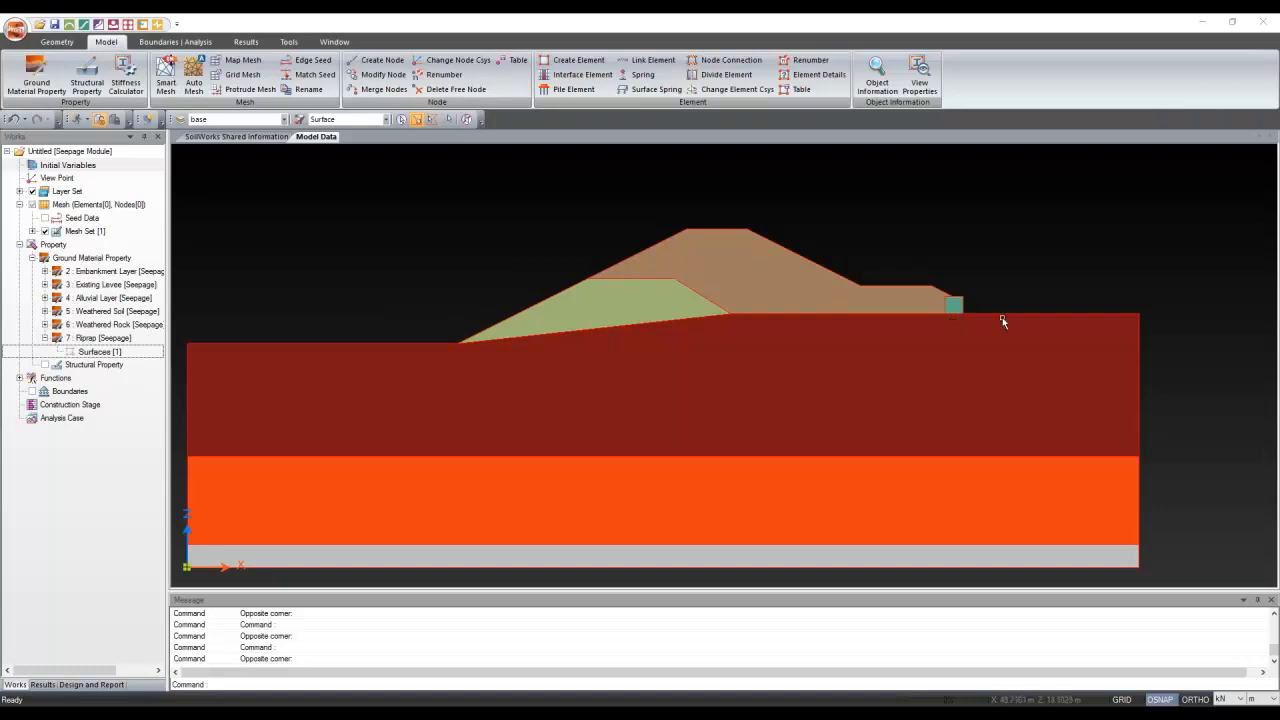
Generate a Very Fine smart mesh over all surfaces, producing 501 elements
{"action": "left_click", "coordinate": [168, 67]}
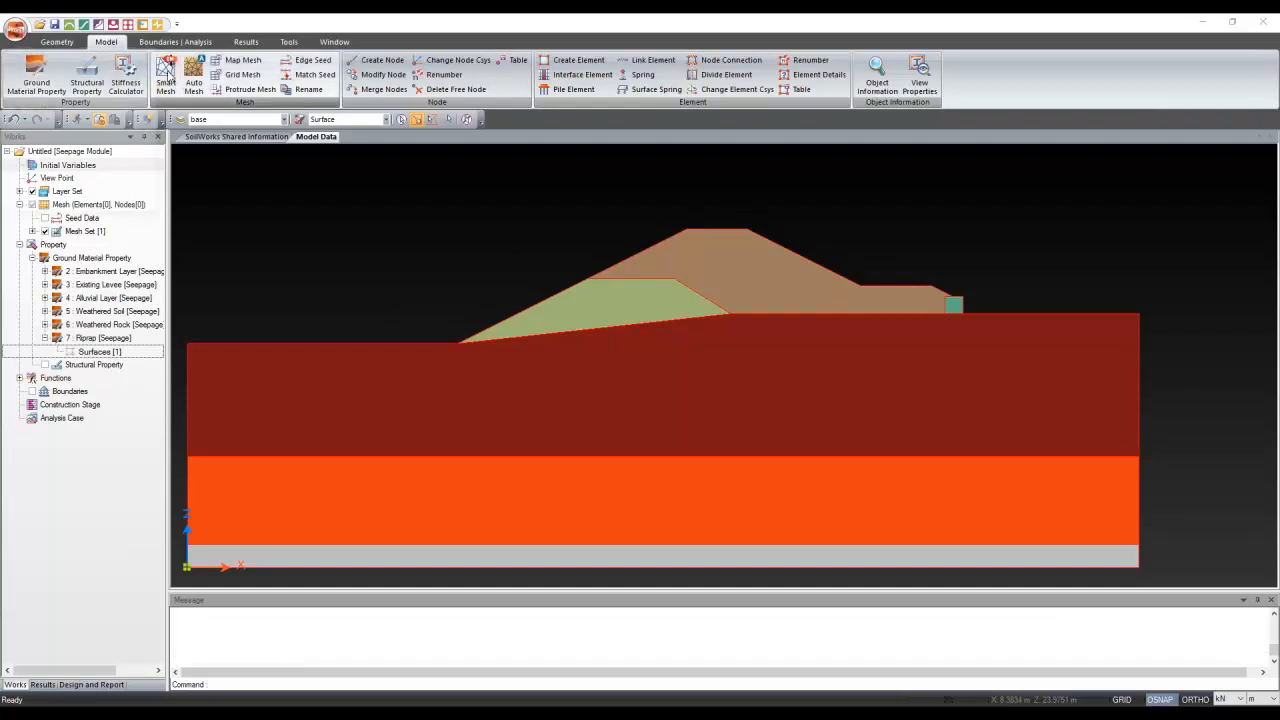
{"action": "left_click", "coordinate": [311, 211]}
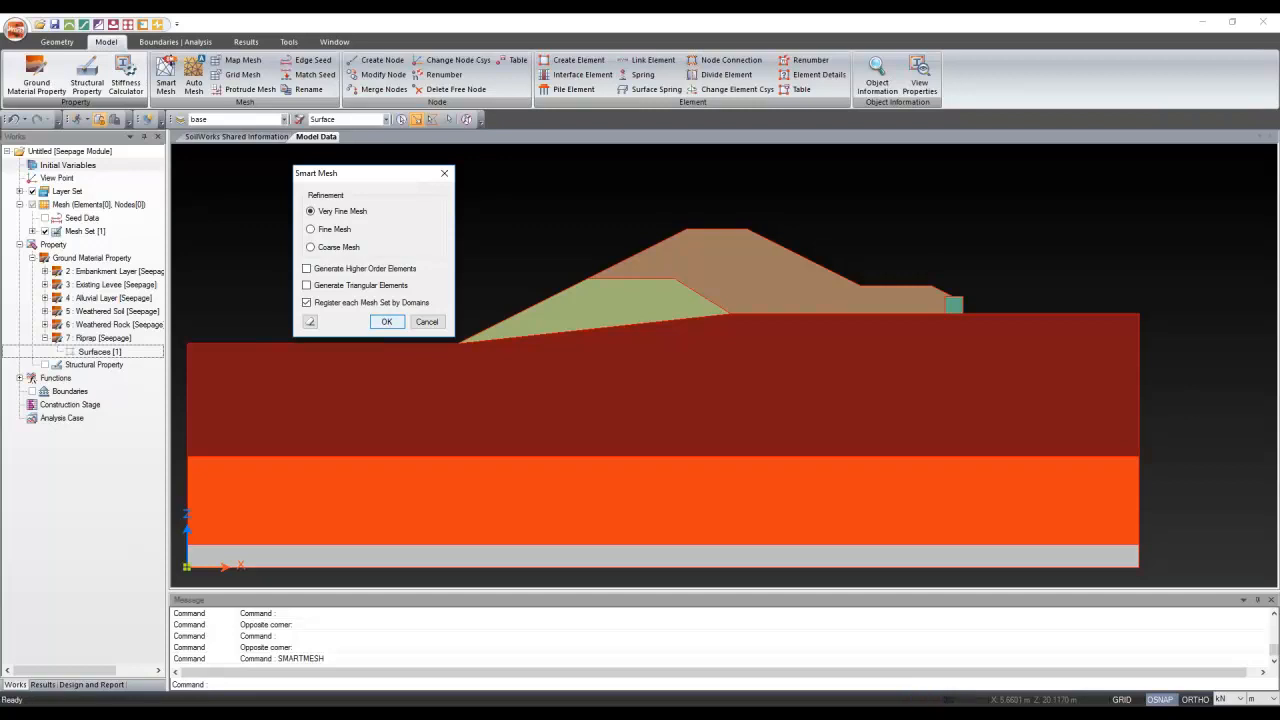
{"action": "left_click", "coordinate": [386, 321]}
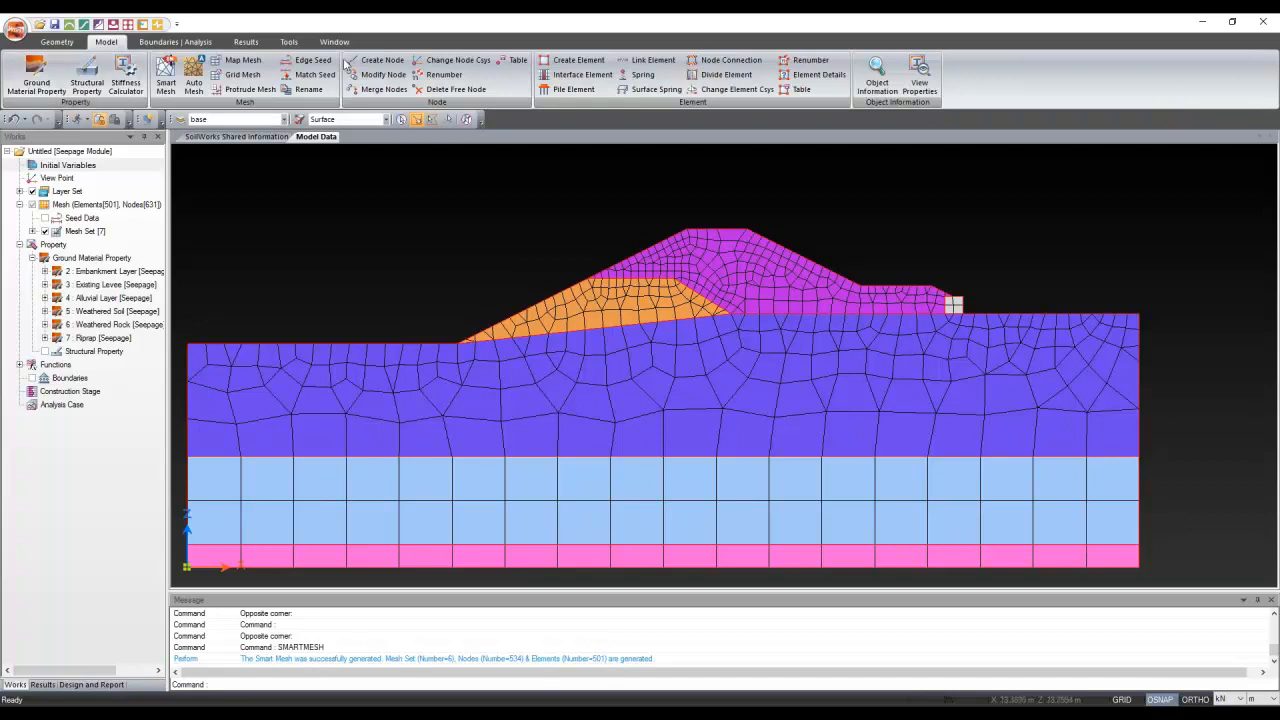
Reopen the Smart Mesh settings and dismiss them without remeshing
{"action": "left_click", "coordinate": [165, 78]}
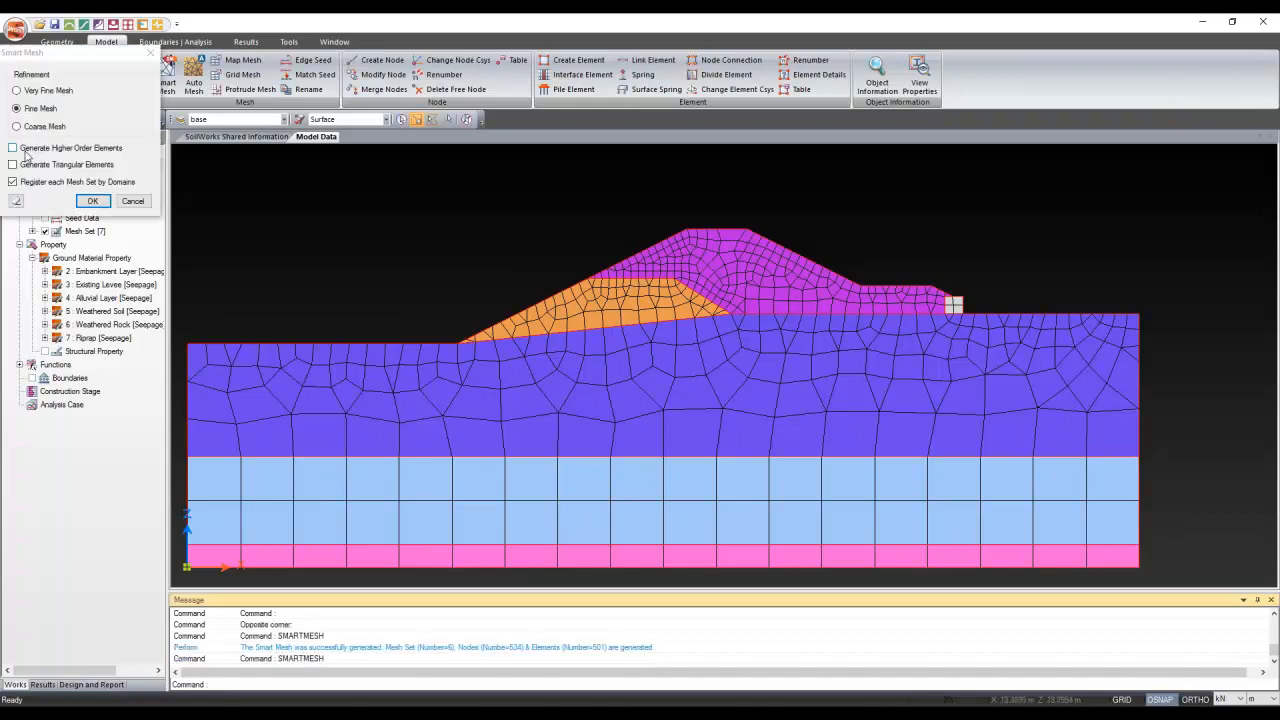
{"action": "left_click", "coordinate": [139, 208]}
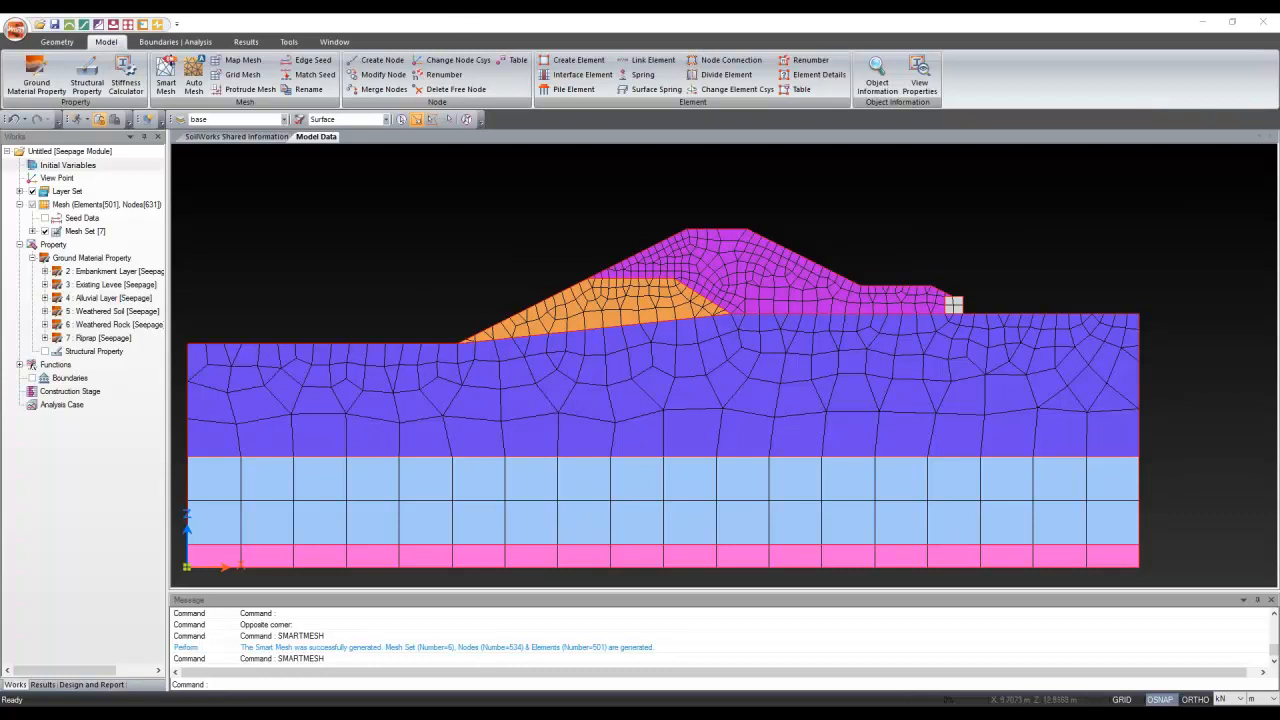
{"action": "left_click", "coordinate": [356, 343]}
{"action": "left_click", "coordinate": [333, 342]}
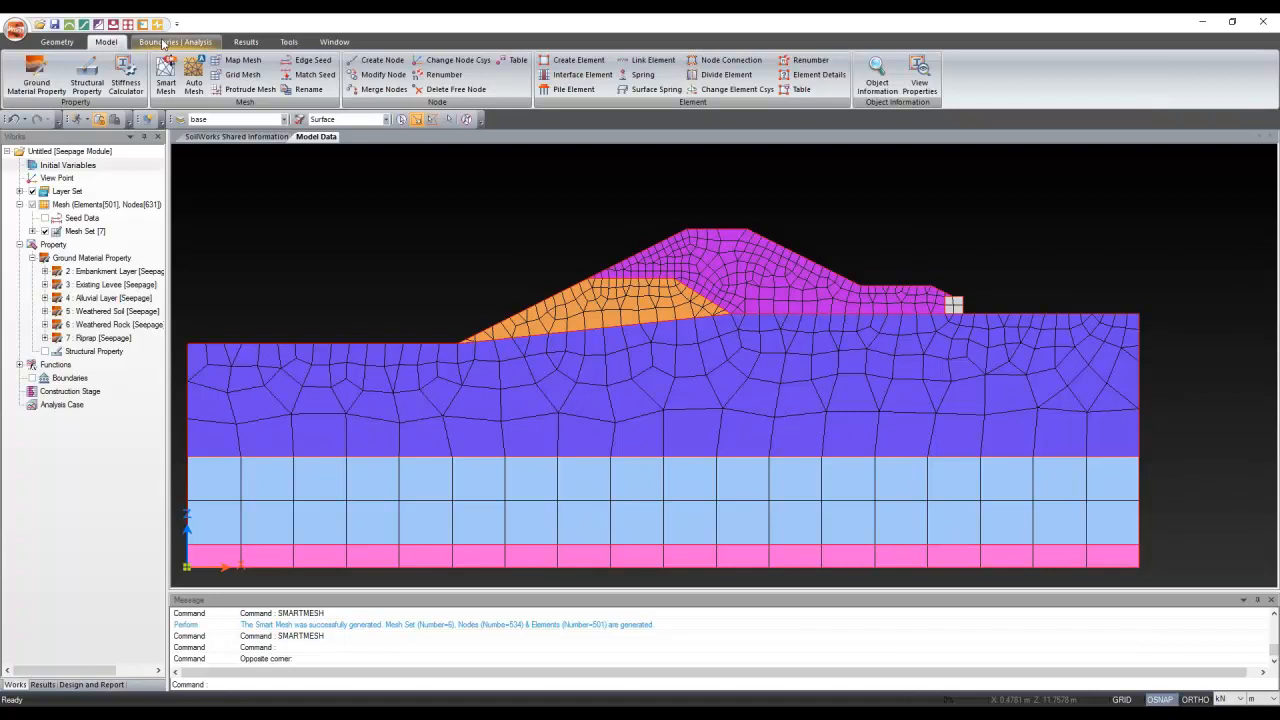
Start a nodal head set named Upstream Head on the three upstream ground and slope curves
{"action": "left_click", "coordinate": [165, 42]}
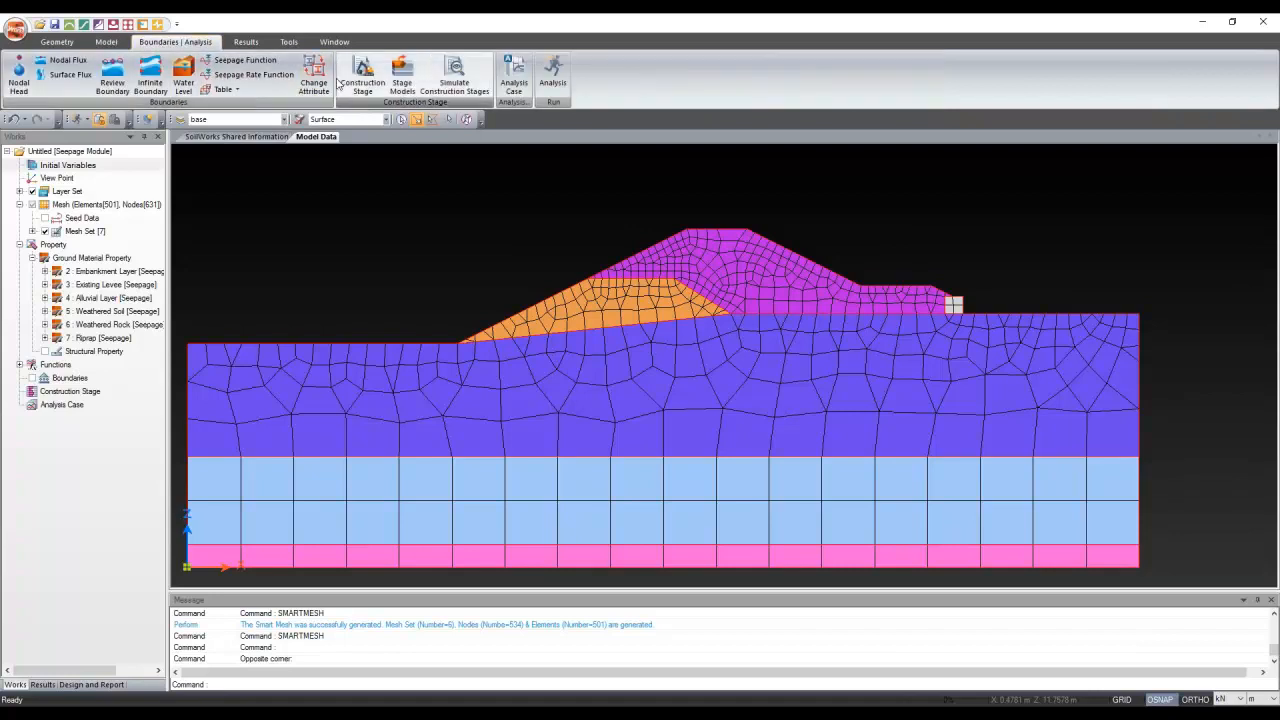
{"action": "left_click", "coordinate": [17, 80]}
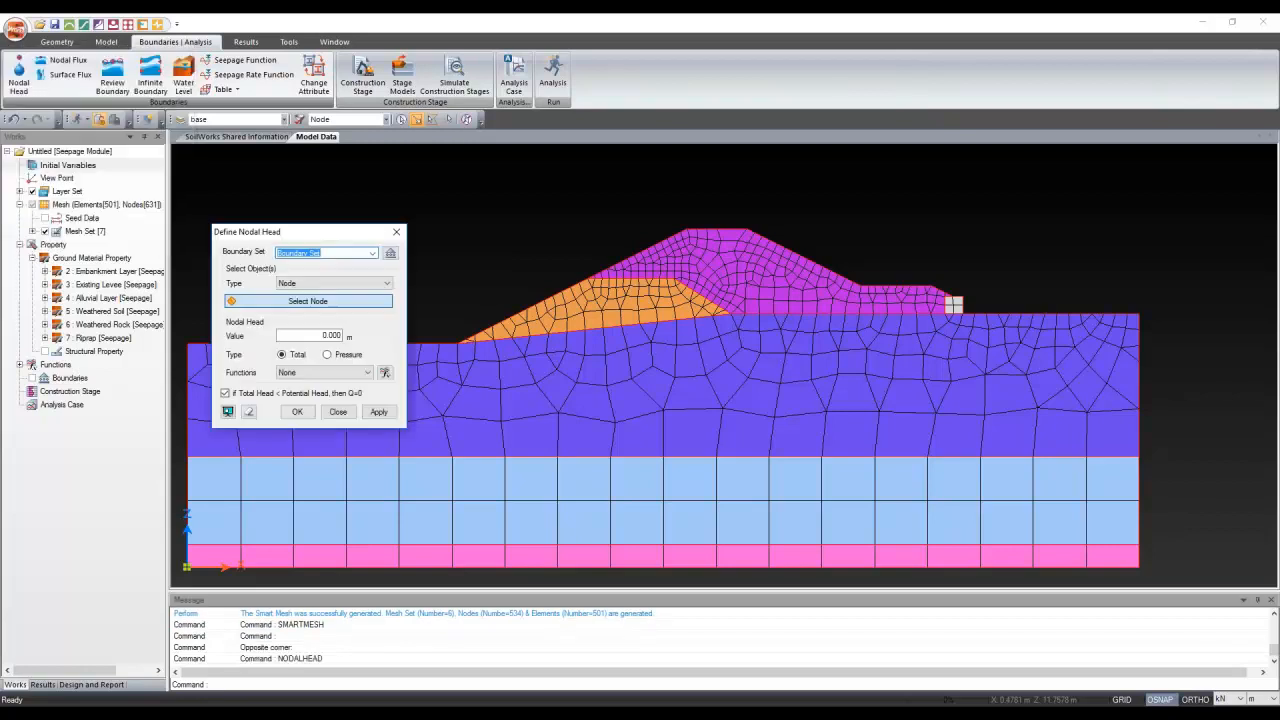
{"action": "type", "text": "Upstream Head"}
{"action": "left_click_drag", "start_coordinate": [329, 234], "coordinate": [321, 101]}
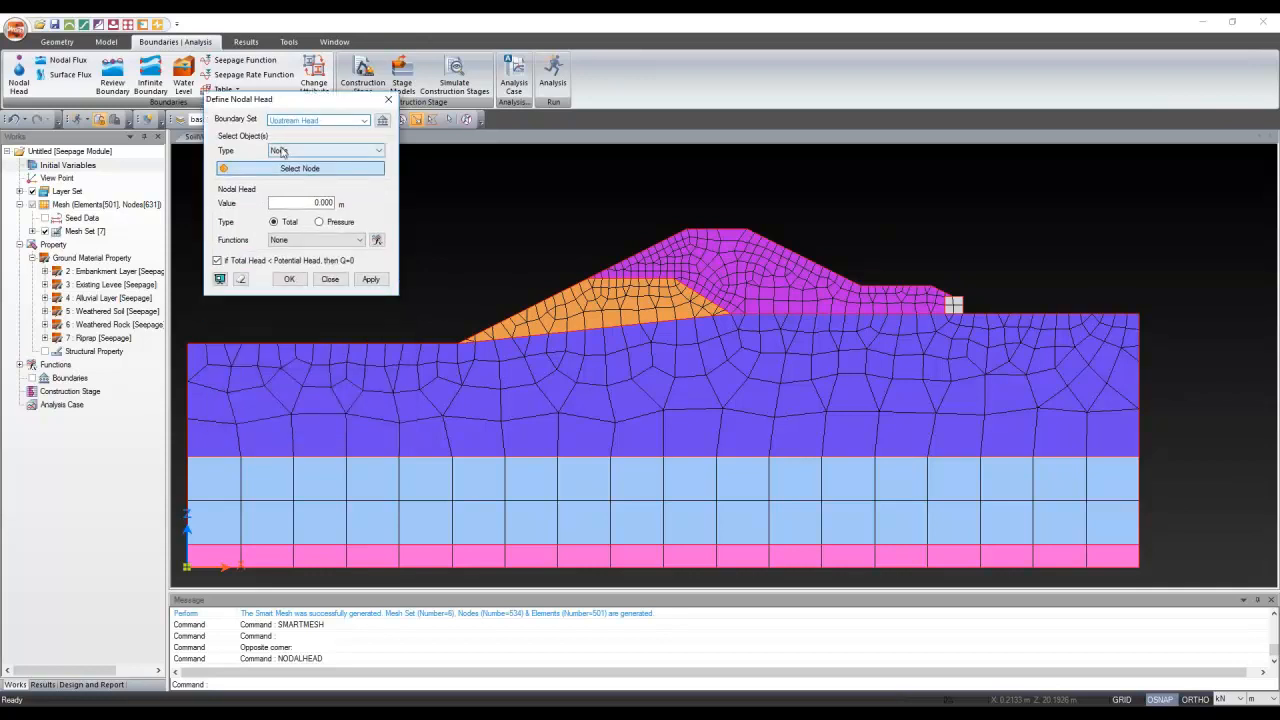
{"action": "left_click", "coordinate": [300, 150]}
{"action": "left_click", "coordinate": [284, 172]}
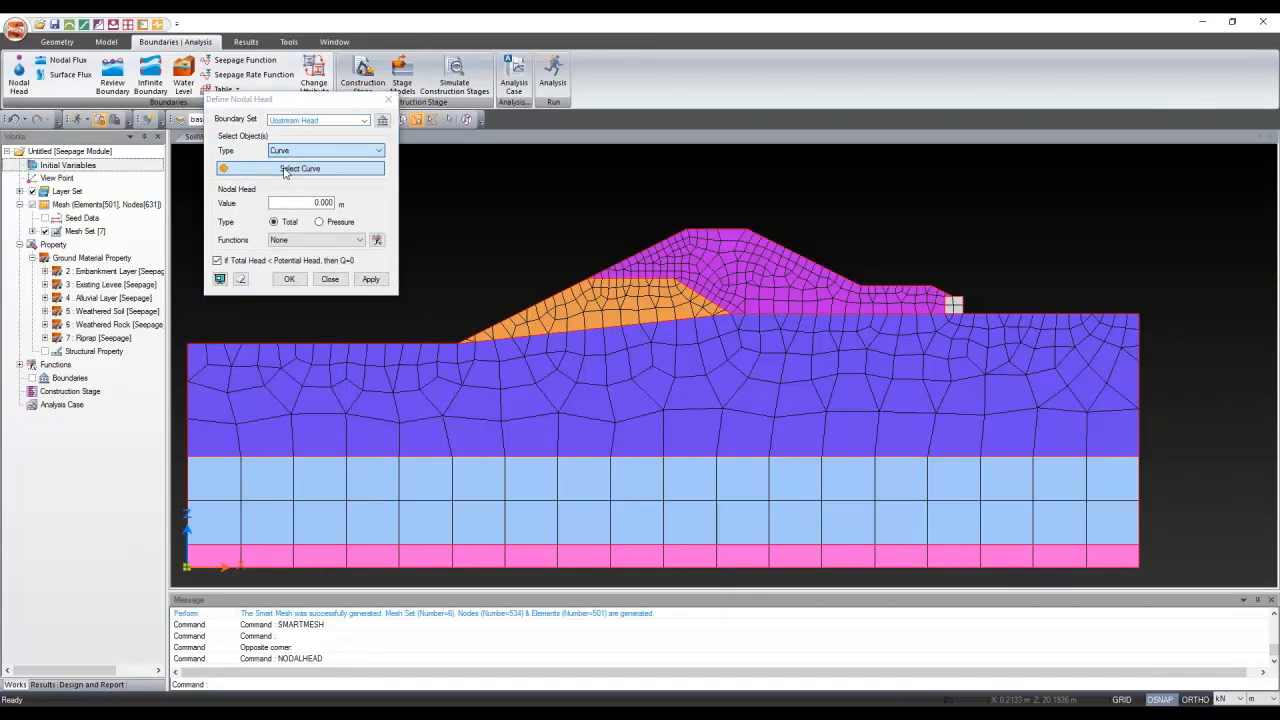
{"action": "left_click", "coordinate": [303, 345]}
{"action": "left_click", "coordinate": [508, 323]}
{"action": "left_click", "coordinate": [626, 261]}
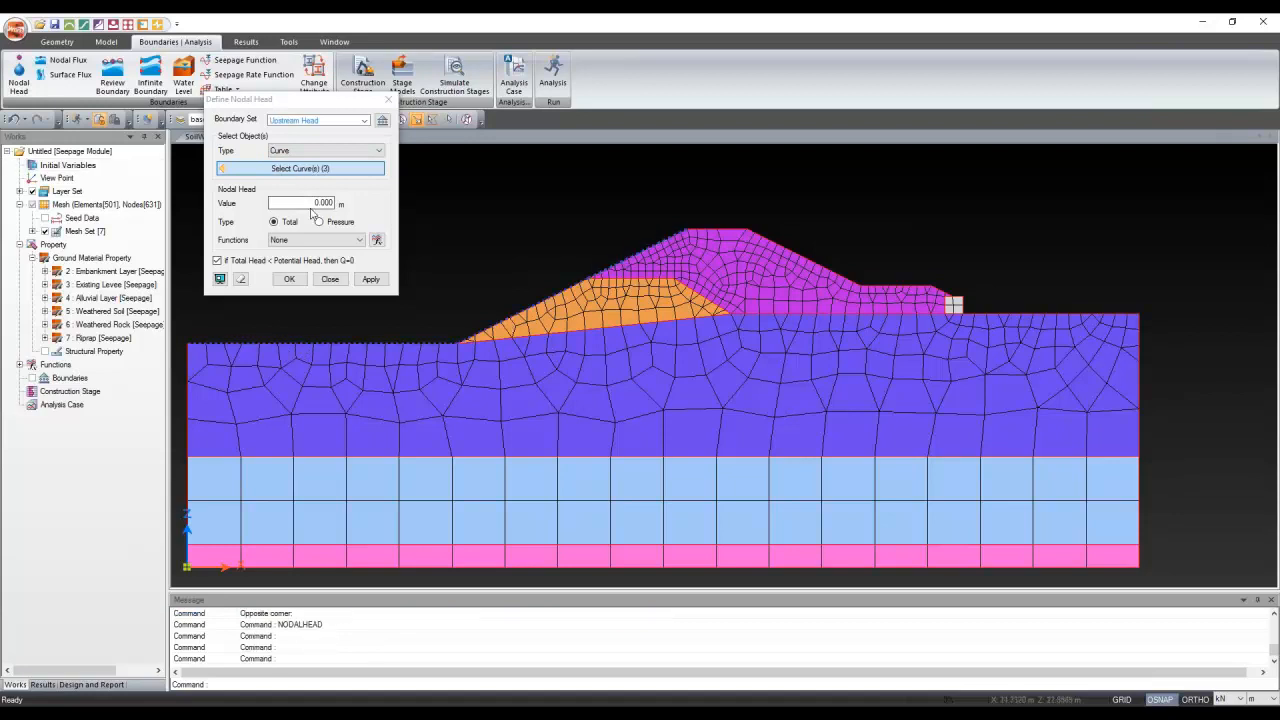
Enter an 18 m head value with no function, and inspect the seepage function definitions
{"action": "left_click_drag", "start_coordinate": [334, 203], "coordinate": [282, 202]}
{"action": "type", "text": "18"}
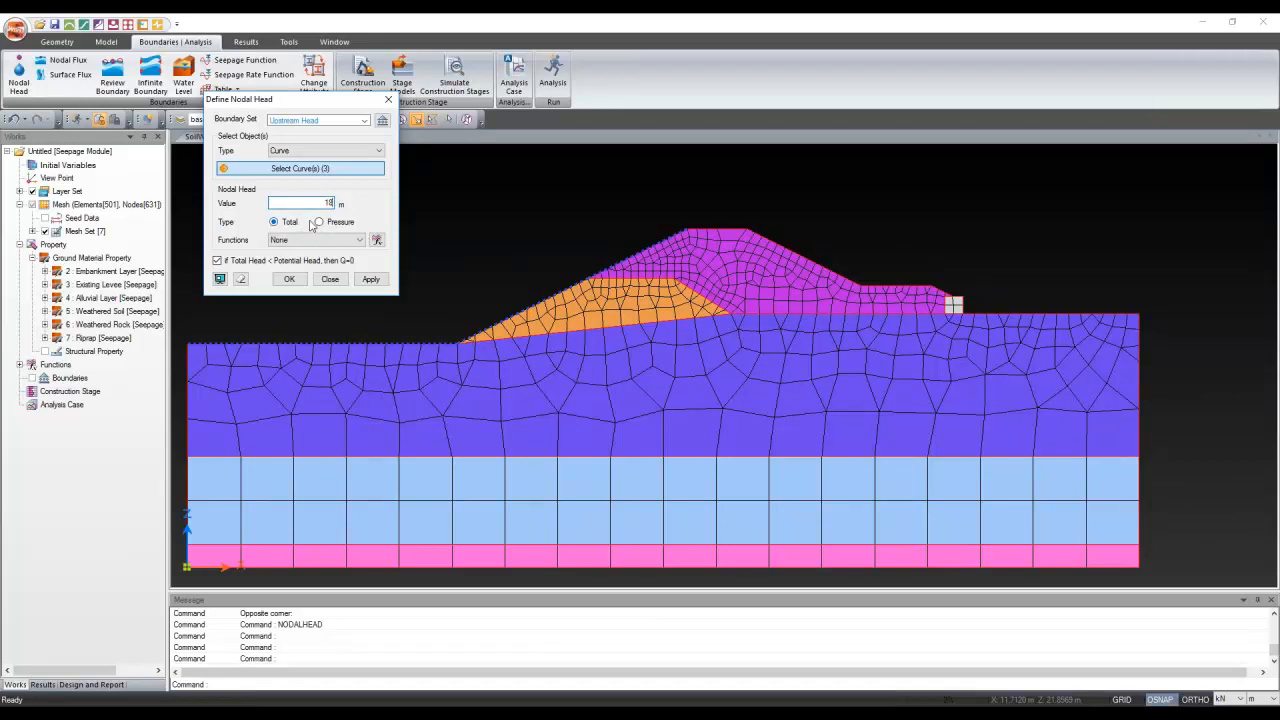
{"action": "left_click", "coordinate": [311, 242]}
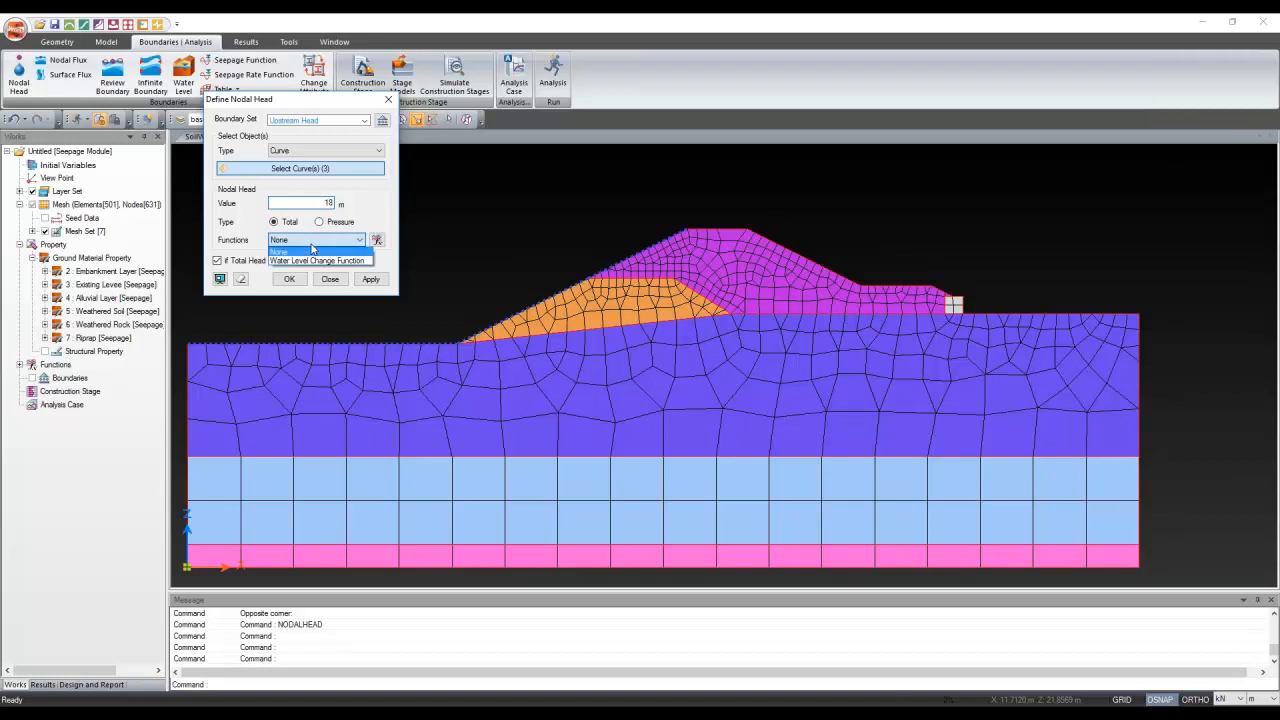
{"action": "left_click", "coordinate": [312, 246]}
{"action": "left_click", "coordinate": [376, 243]}
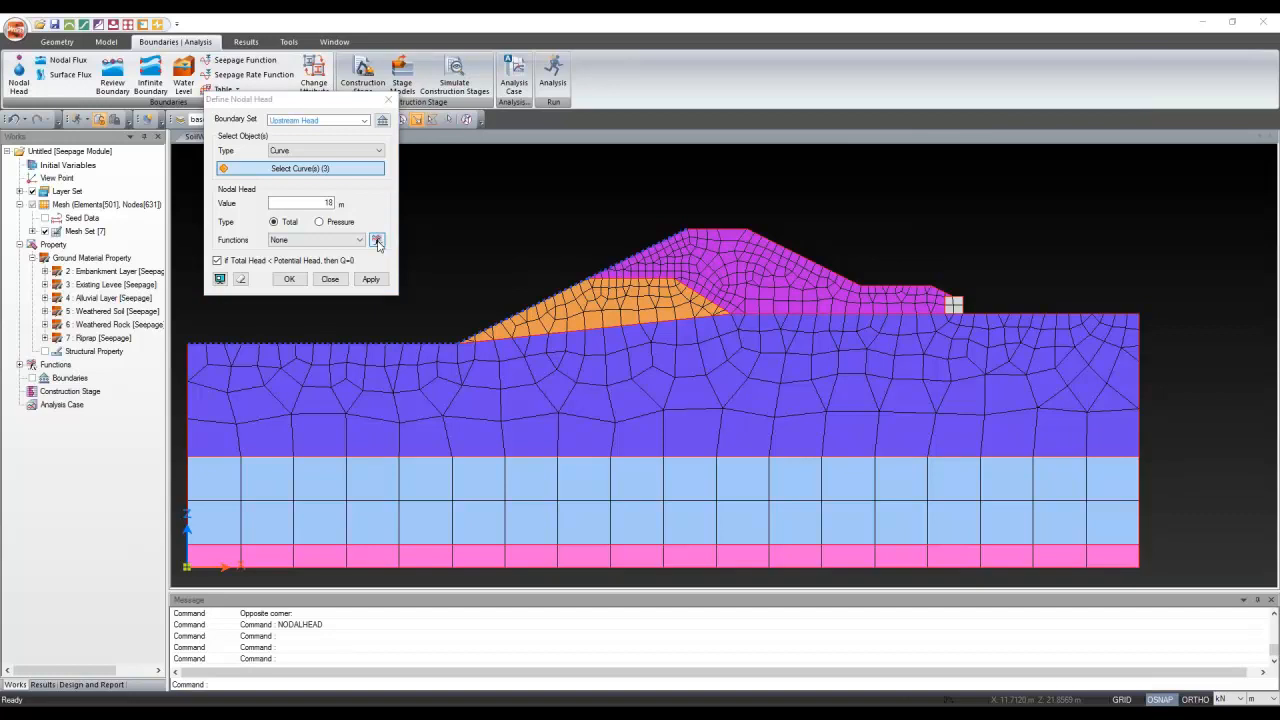
{"action": "key", "text": "Escape"}
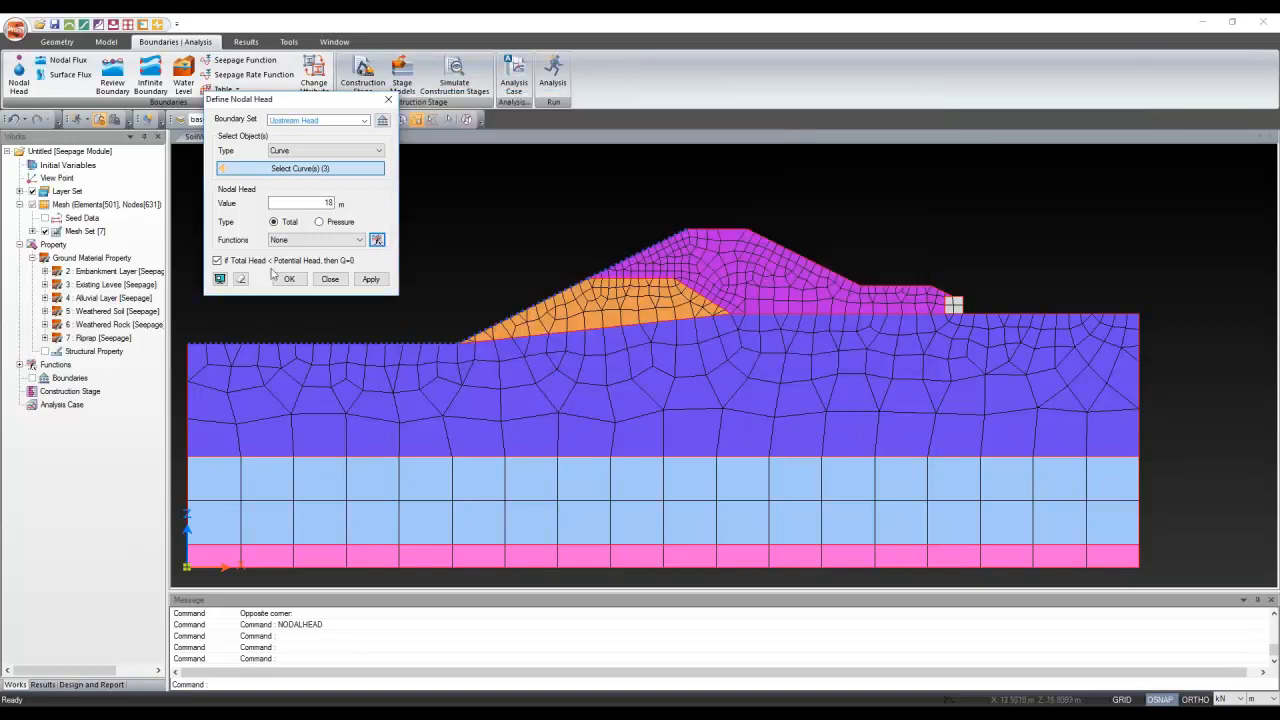
{"action": "left_click", "coordinate": [378, 241]}
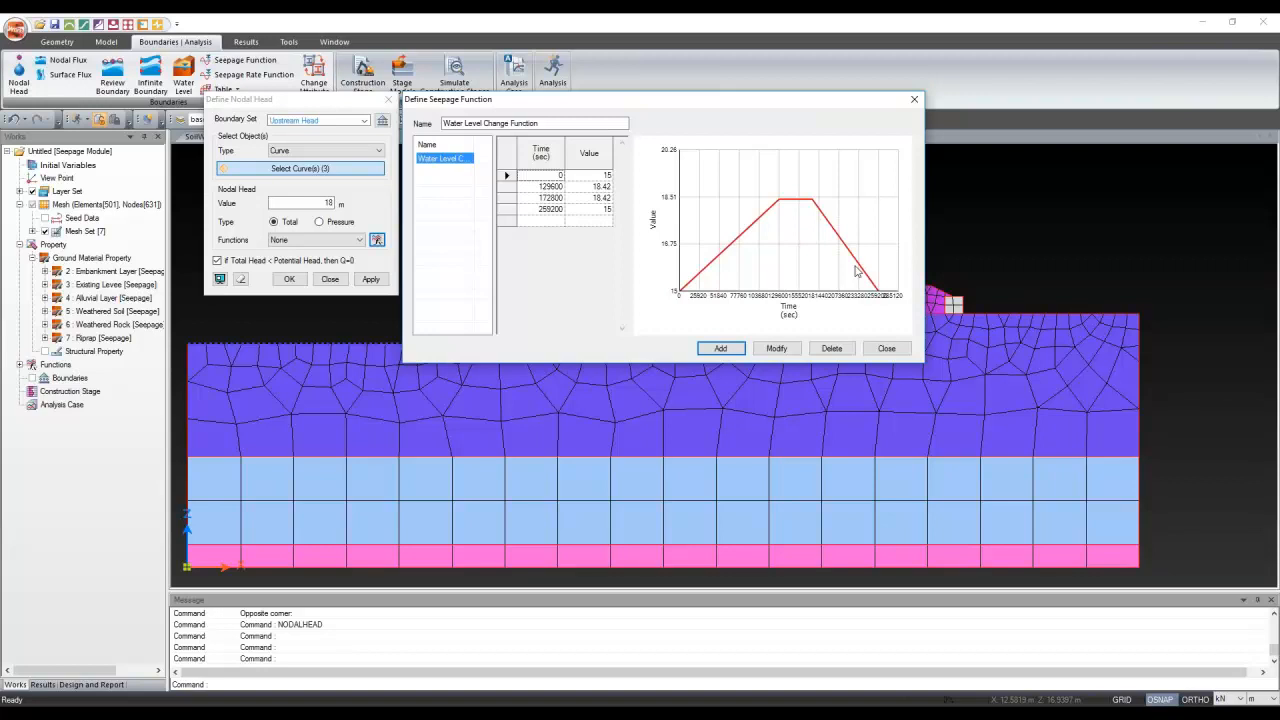
Review the Water Level Change Function values and close the seepage function window
{"action": "left_click", "coordinate": [881, 352]}
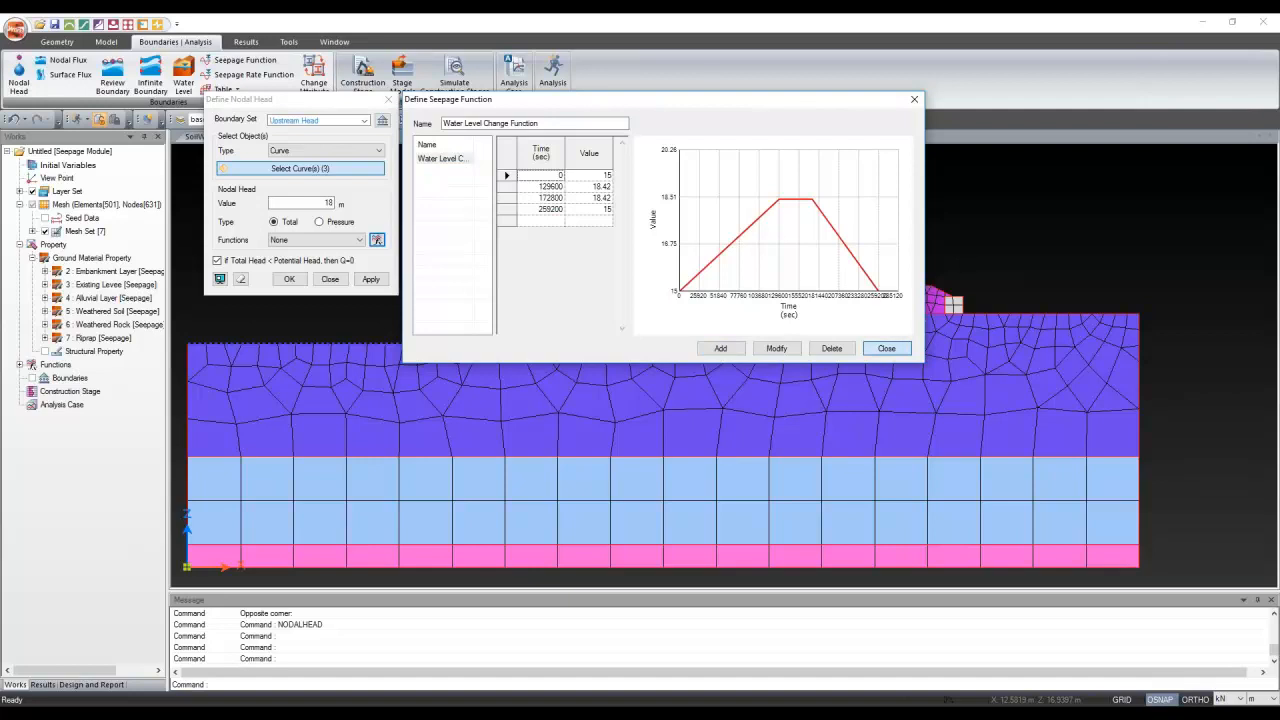
{"action": "left_click", "coordinate": [860, 348]}
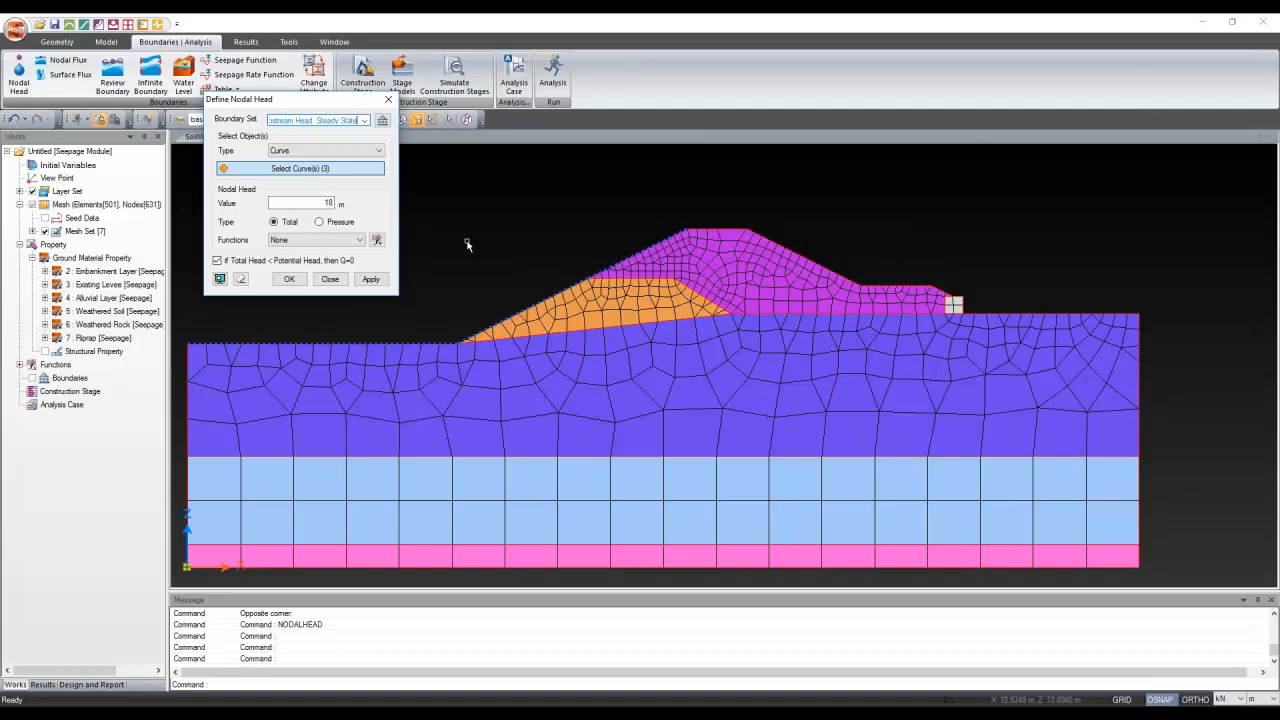
Apply the 18 m upstream head and name a new boundary set Downstream
{"action": "left_click", "coordinate": [285, 278]}
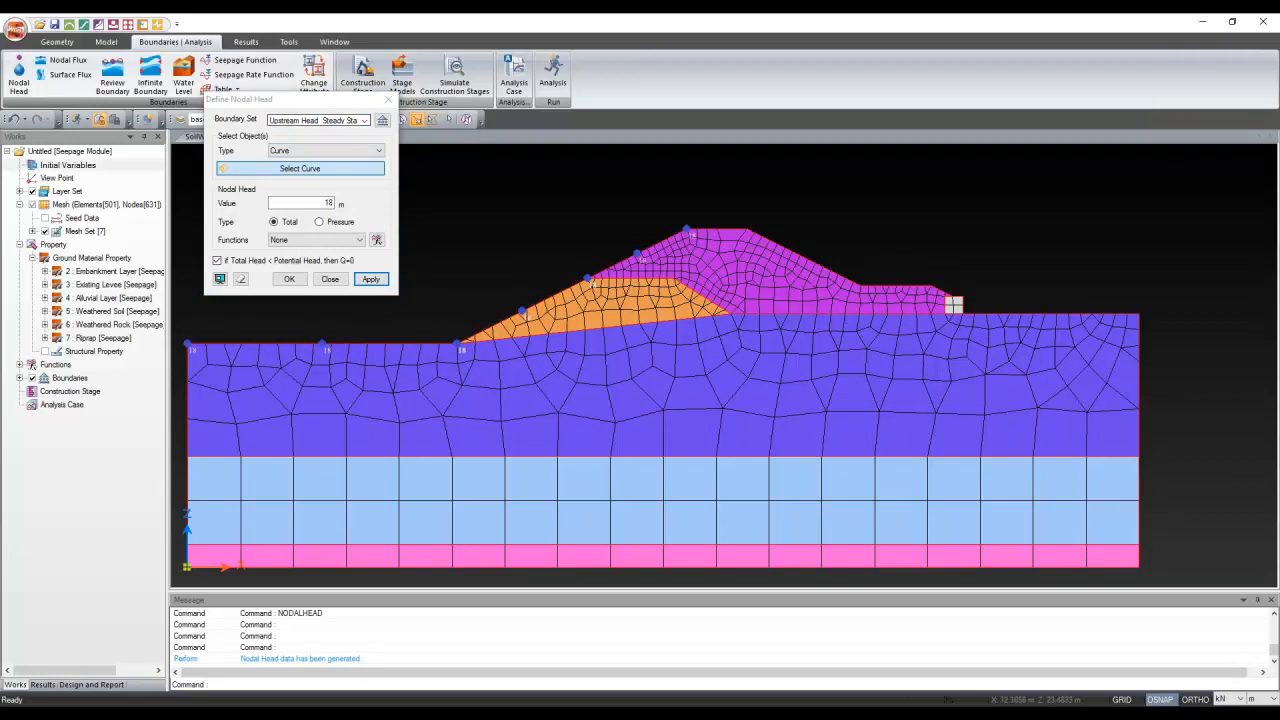
{"action": "left_click", "coordinate": [298, 120]}
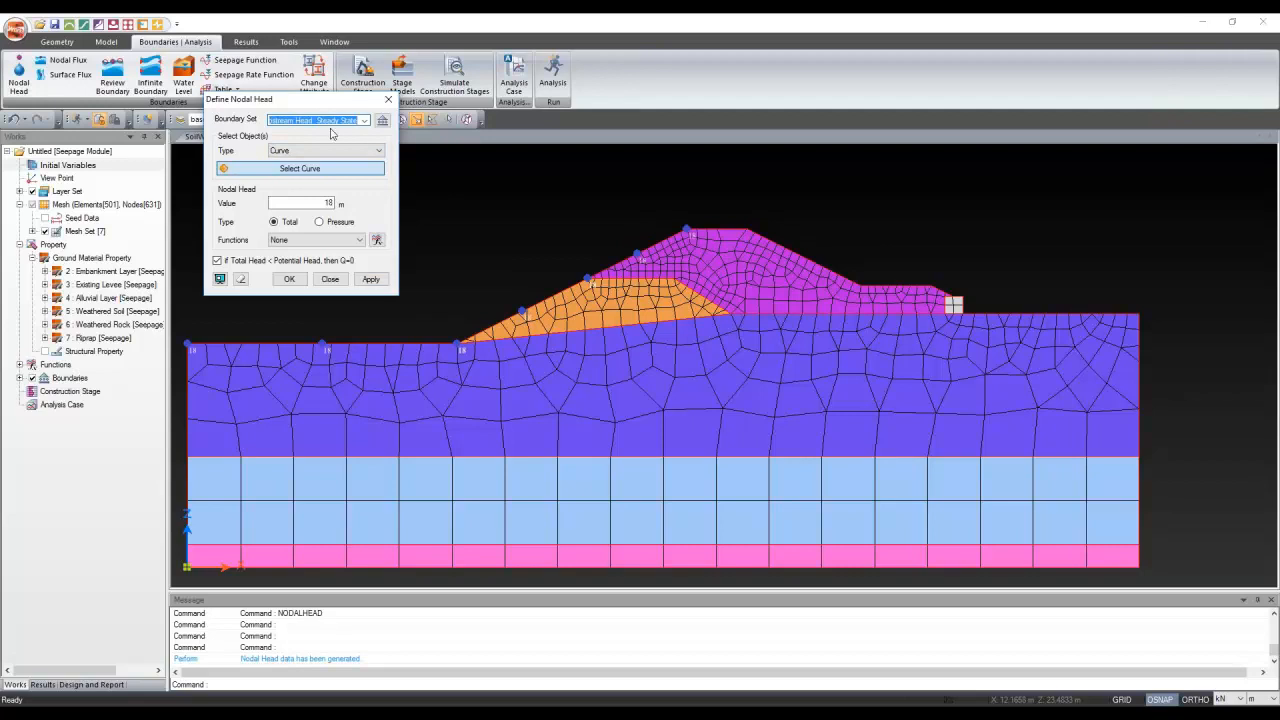
{"action": "type", "text": "Downstream"}
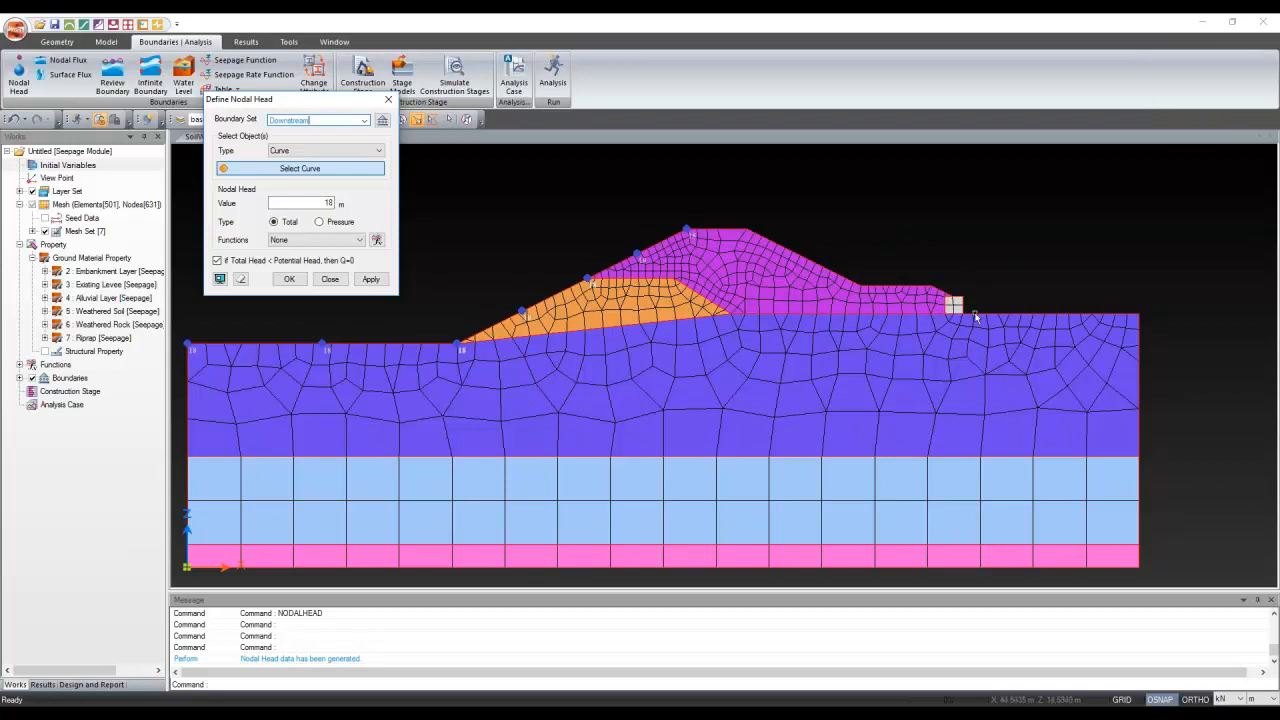
Select the downstream slope, berm and toe edge curves
{"action": "left_click", "coordinate": [1043, 313]}
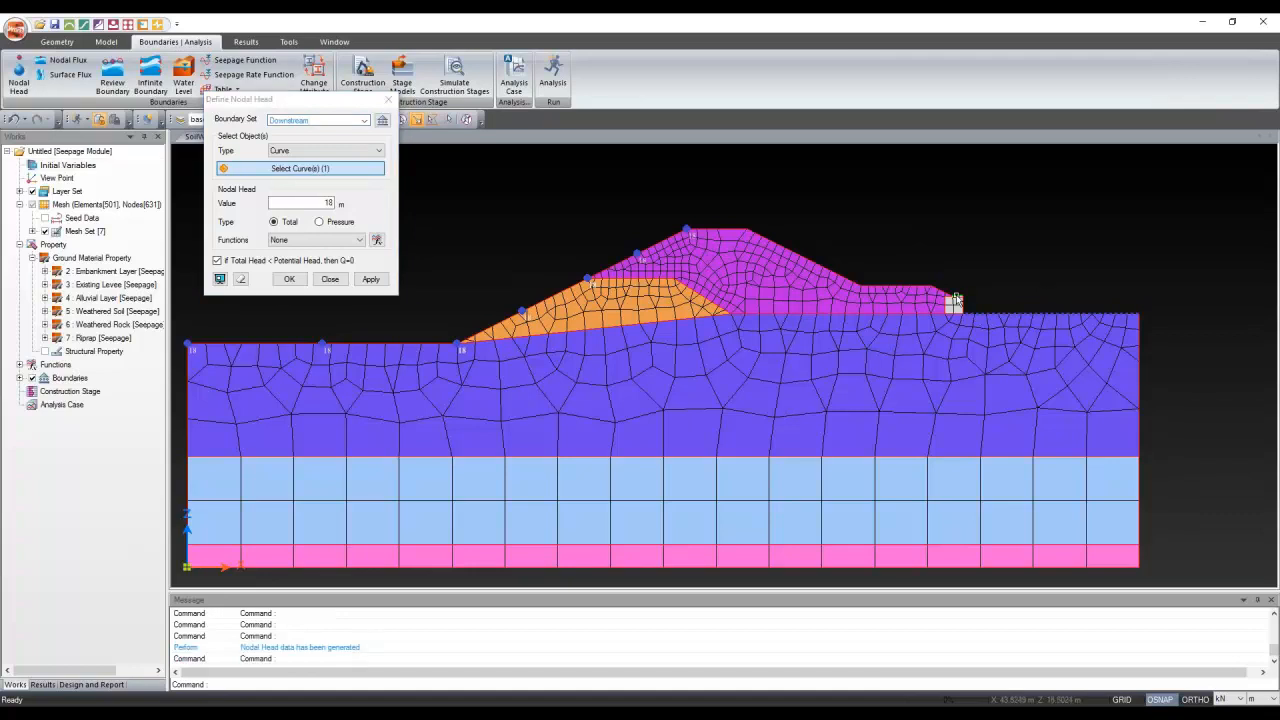
{"action": "left_click", "coordinate": [957, 298]}
{"action": "left_click", "coordinate": [942, 290]}
{"action": "left_click", "coordinate": [903, 287]}
{"action": "left_click", "coordinate": [830, 270]}
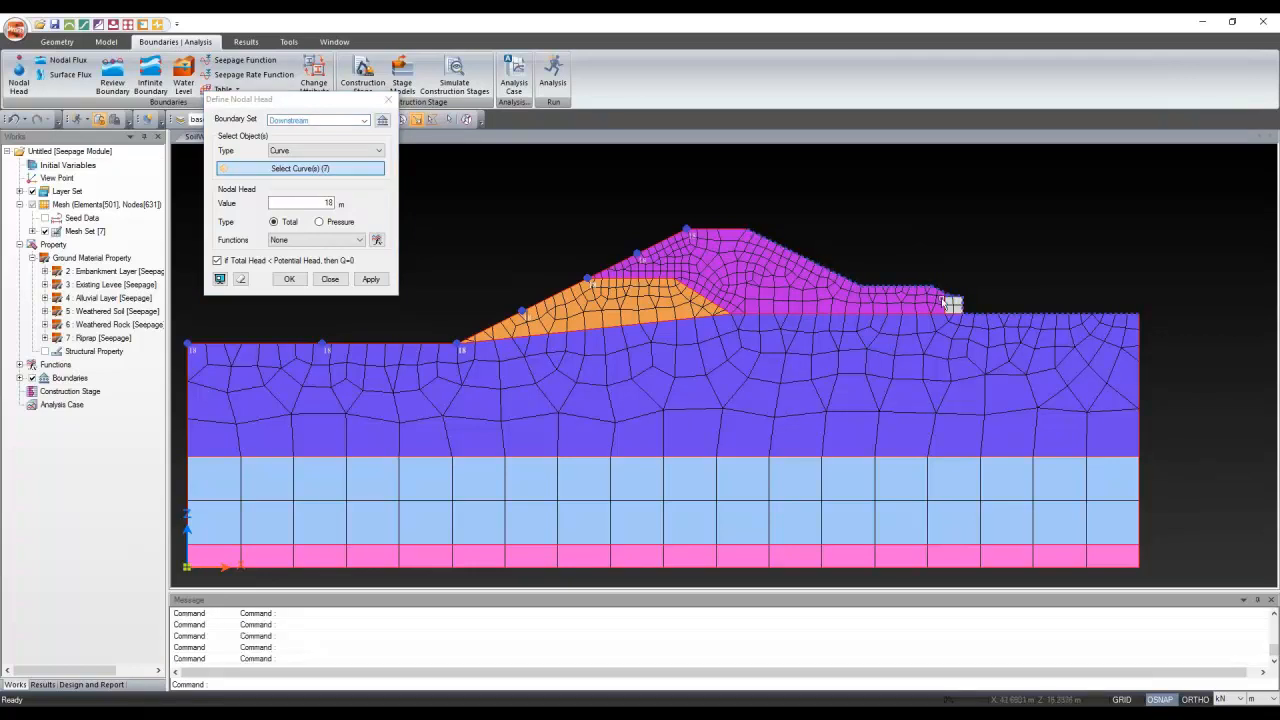
{"action": "left_click", "coordinate": [946, 301]}
{"action": "scroll", "coordinate": [1023, 287], "scroll_direction": "up", "scroll_amount": 4}
{"action": "scroll", "coordinate": [966, 303], "scroll_direction": "down", "scroll_amount": 2}
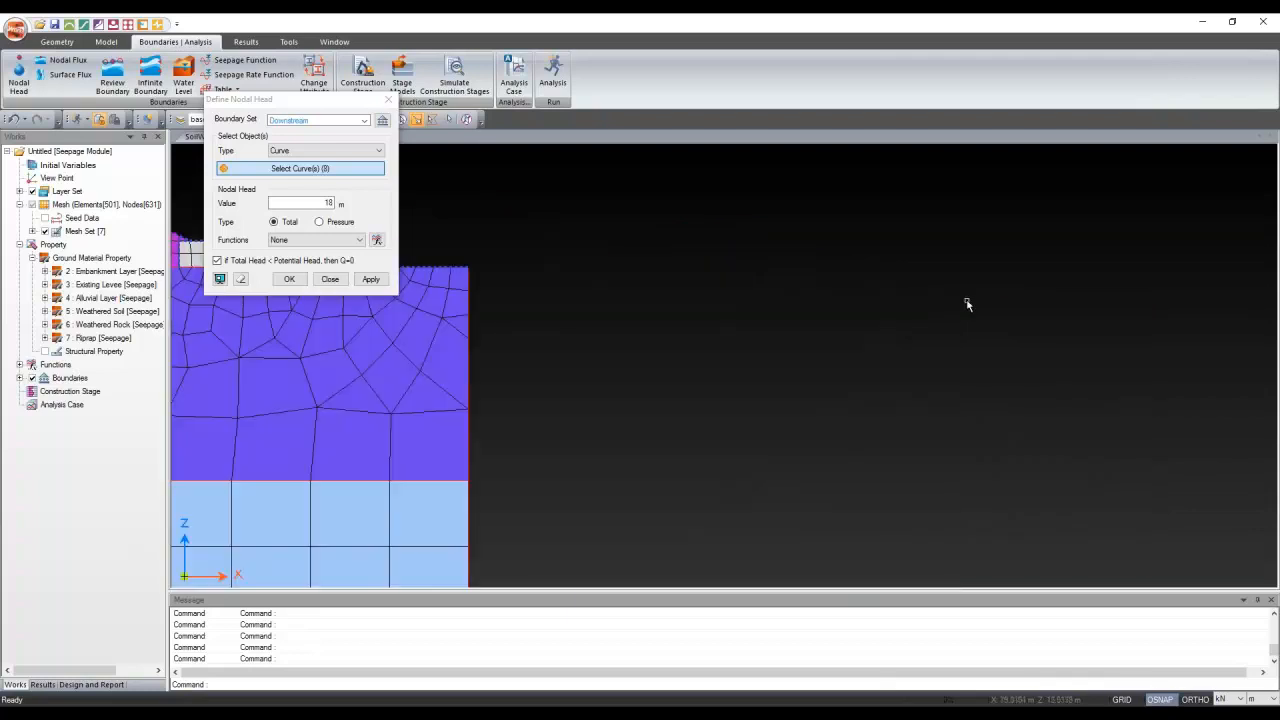
{"action": "scroll", "coordinate": [967, 304], "scroll_direction": "down", "scroll_amount": 4}
{"action": "scroll", "coordinate": [715, 275], "scroll_direction": "up", "scroll_amount": 3}
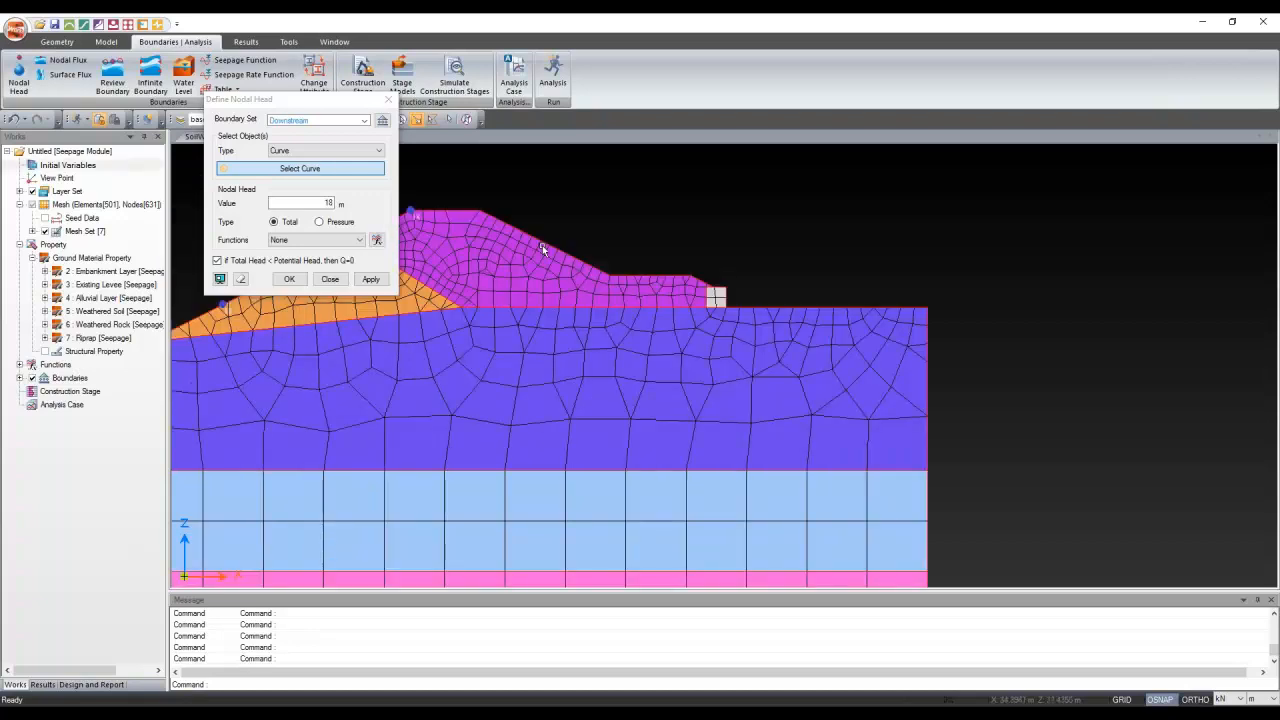
Reselect the downstream slope, berm and riprap curves, apply a 2 m head, then undo it
{"action": "left_click", "coordinate": [543, 247]}
{"action": "left_click", "coordinate": [648, 276]}
{"action": "left_click", "coordinate": [699, 280]}
{"action": "left_click", "coordinate": [717, 288]}
{"action": "left_click", "coordinate": [726, 298]}
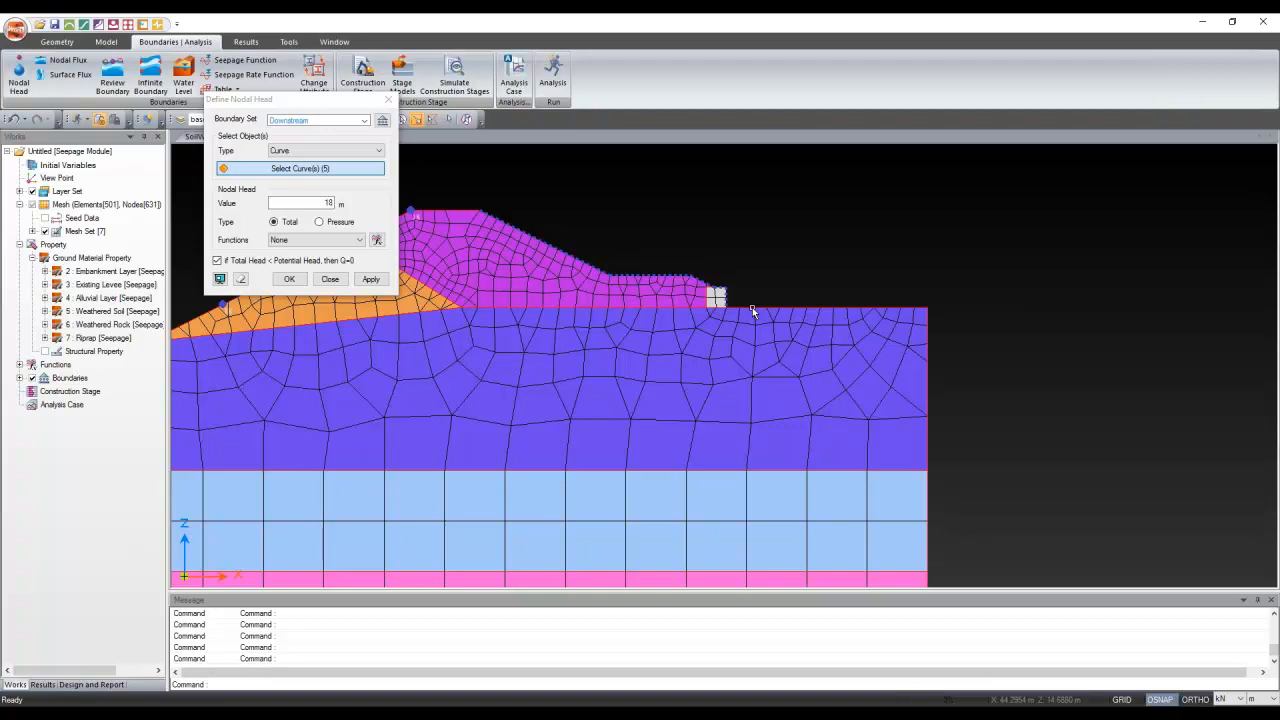
{"action": "left_click", "coordinate": [753, 313]}
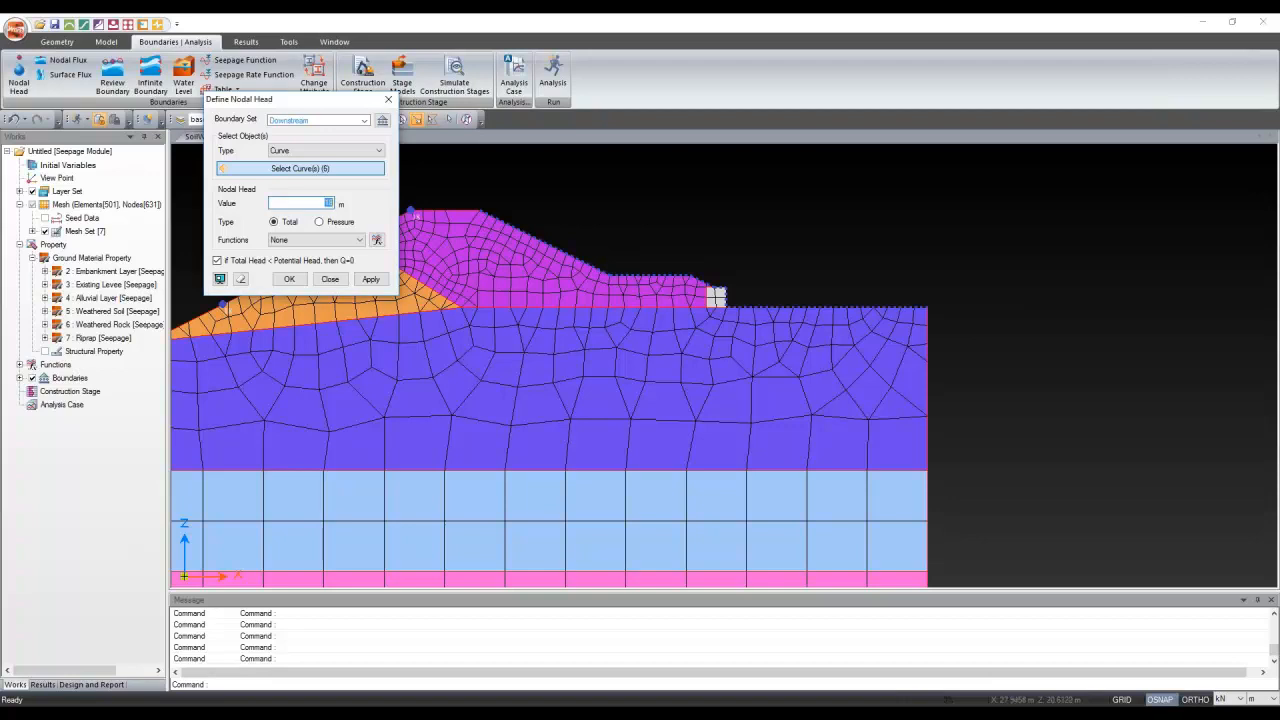
{"action": "type", "text": "2"}
{"action": "key", "text": "Return"}
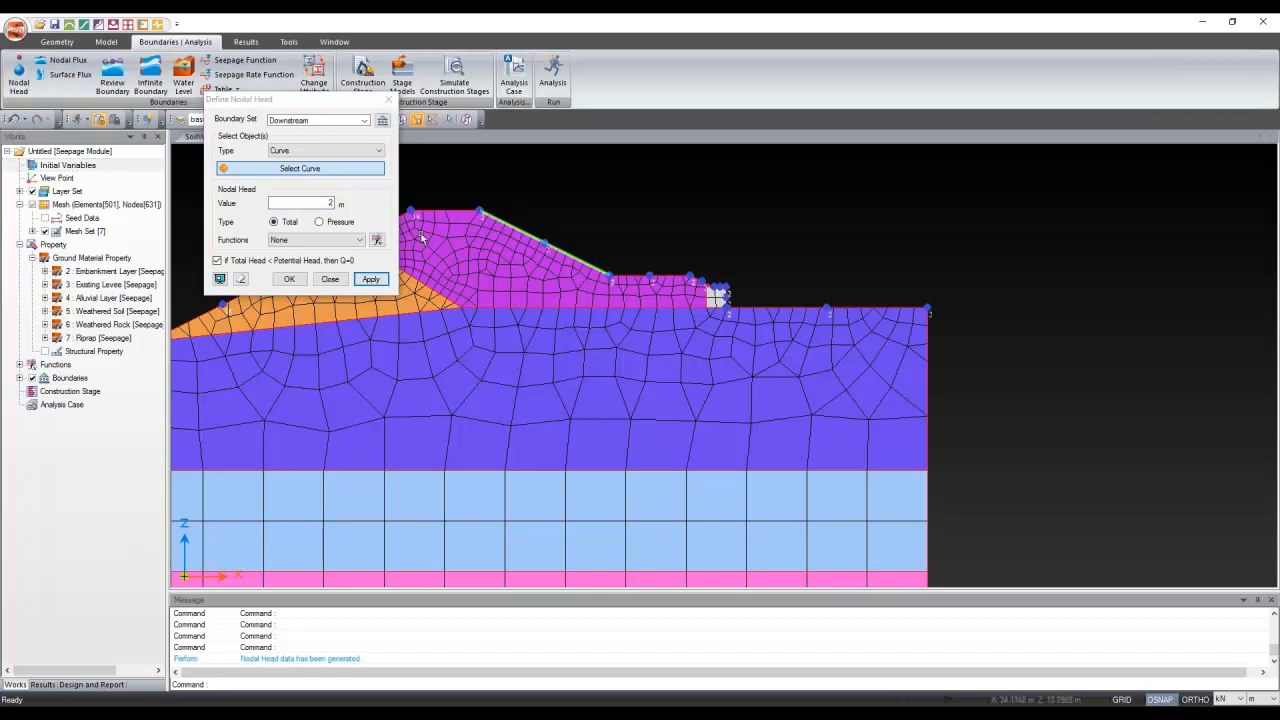
{"action": "key", "text": "ctrl+z"}
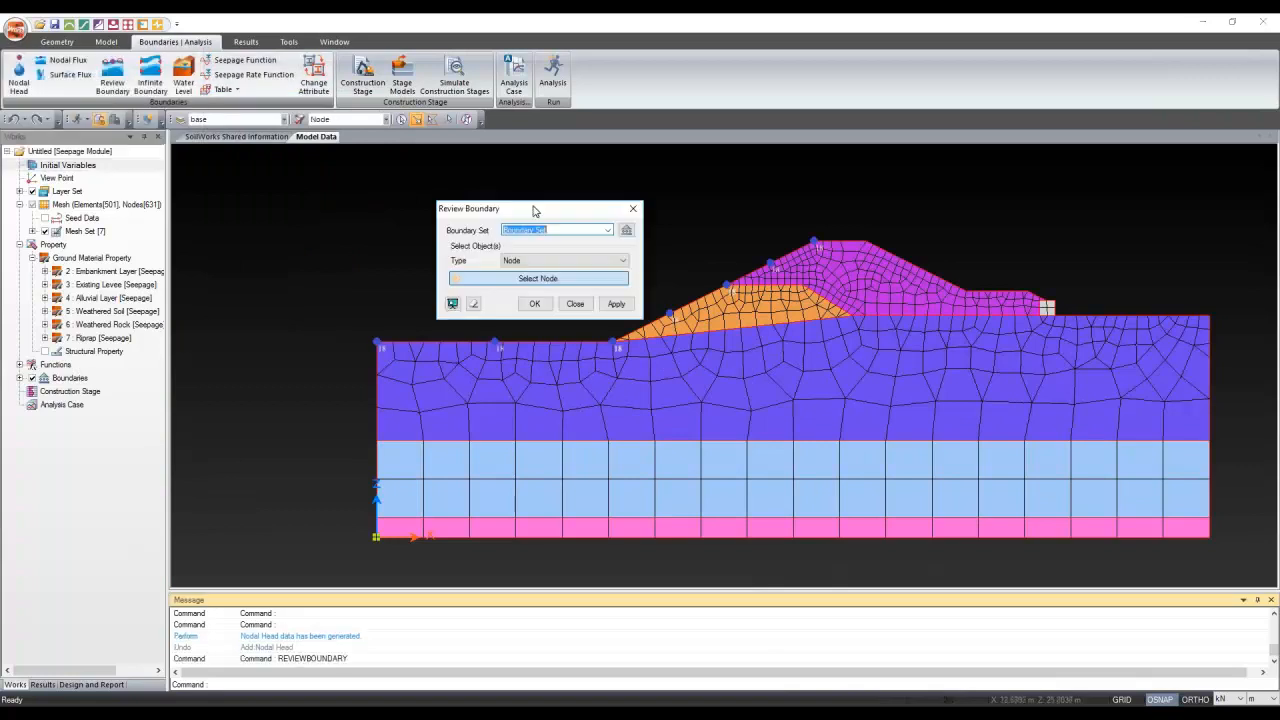
Create a Review Boundary set on six right-side crest, berm, riprap and ground curves
{"action": "left_click", "coordinate": [562, 260]}
{"action": "left_click", "coordinate": [550, 278]}
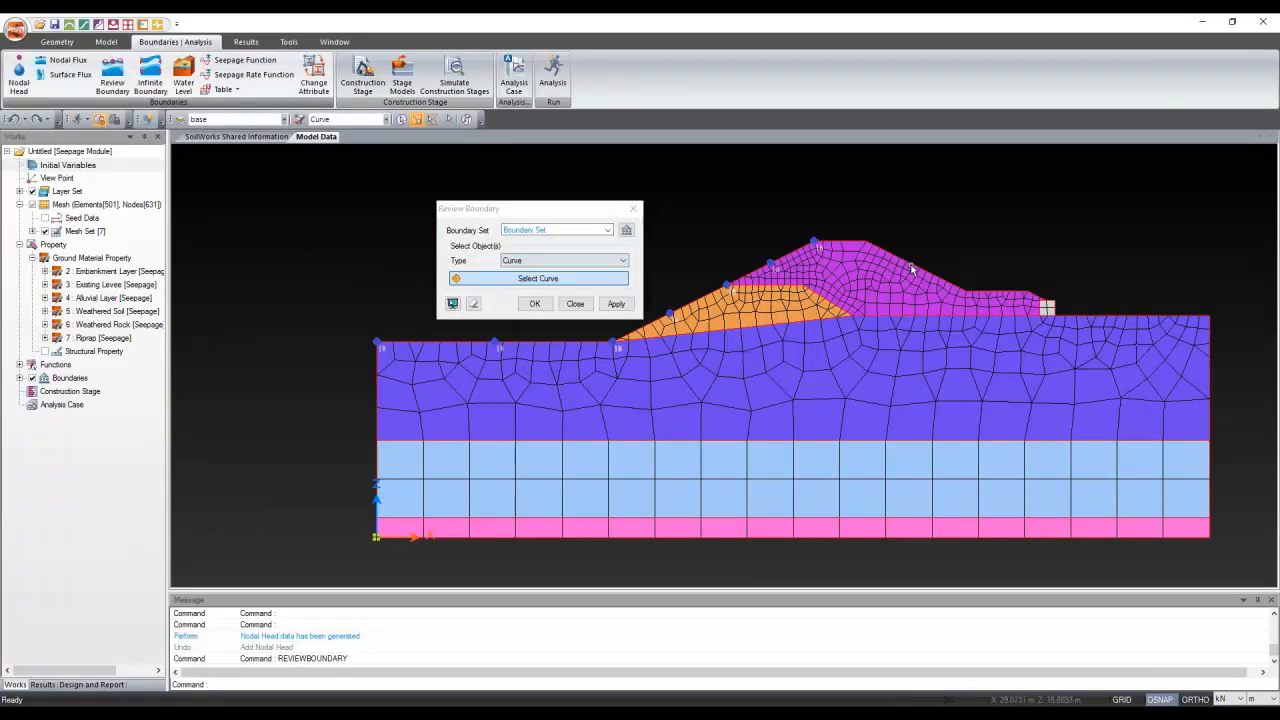
{"action": "left_click", "coordinate": [911, 266]}
{"action": "left_click", "coordinate": [990, 291]}
{"action": "left_click", "coordinate": [1048, 301]}
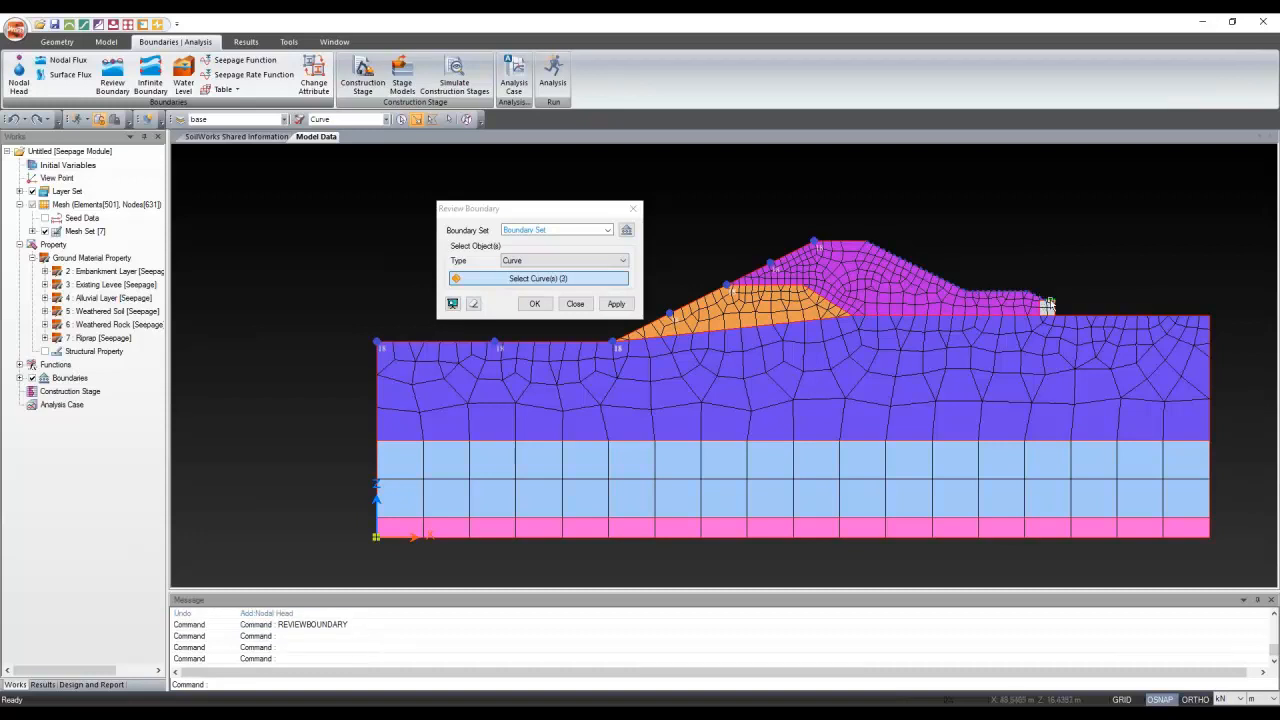
{"action": "left_click", "coordinate": [1049, 302]}
{"action": "left_click", "coordinate": [1055, 309]}
{"action": "left_click", "coordinate": [1068, 316]}
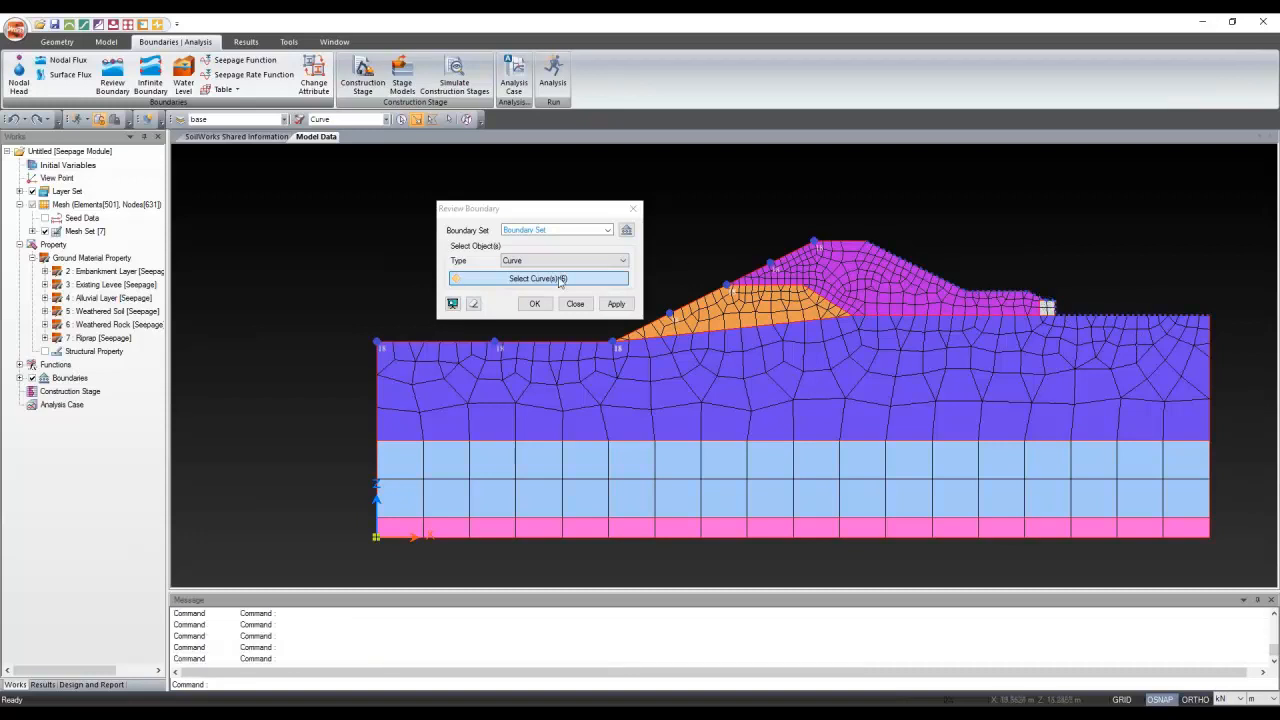
{"action": "left_click", "coordinate": [553, 230]}
{"action": "type", "text": "R"}
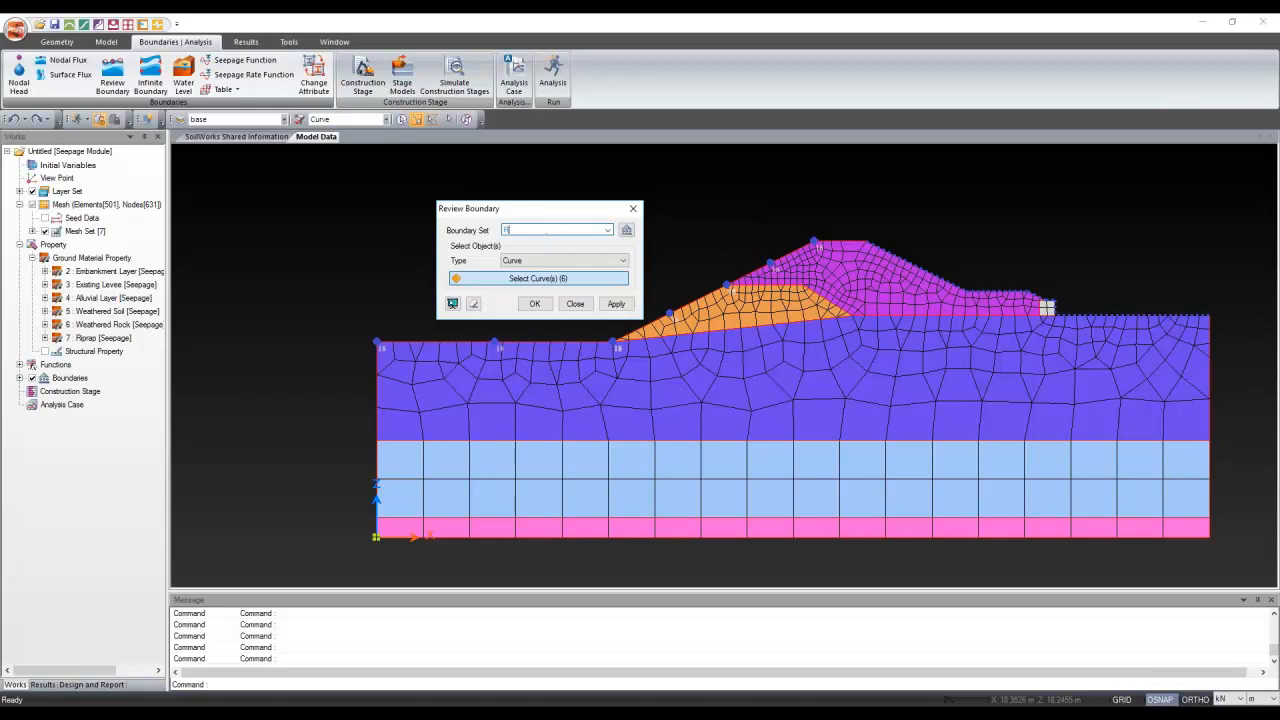
{"action": "type", "text": "eview Boundary"}
{"action": "left_click", "coordinate": [616, 304]}
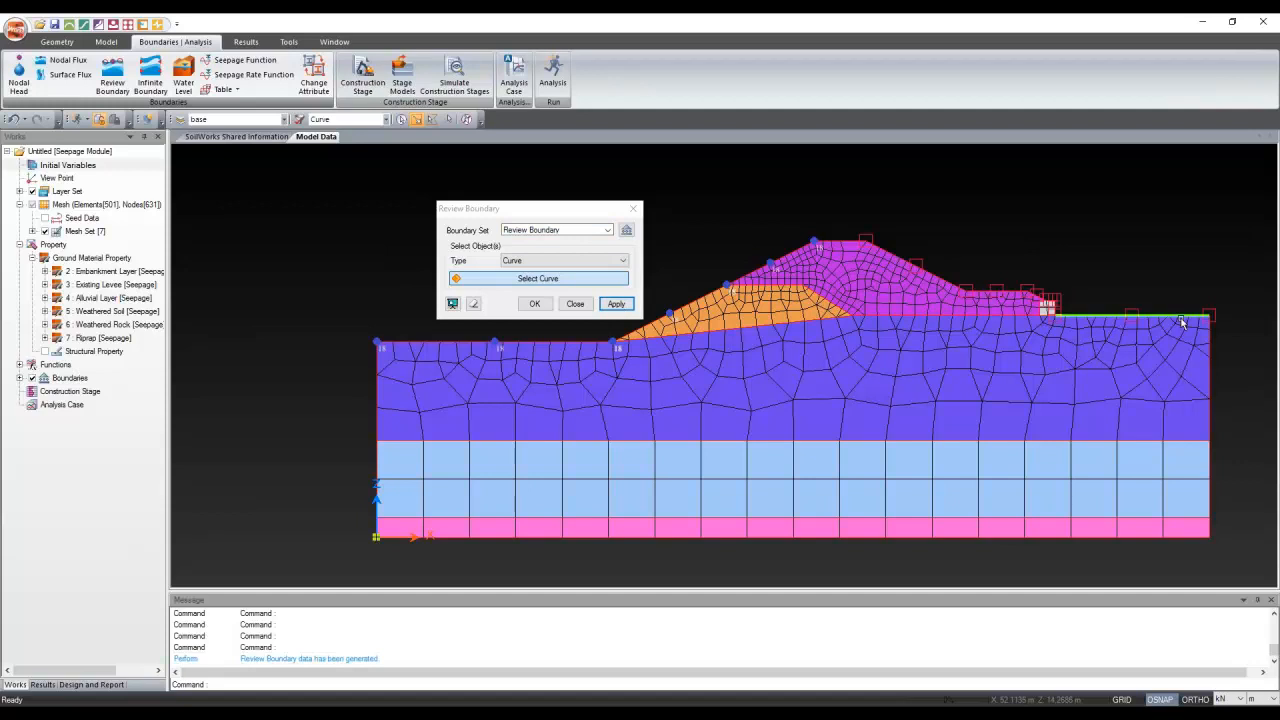
{"action": "left_click", "coordinate": [633, 209]}
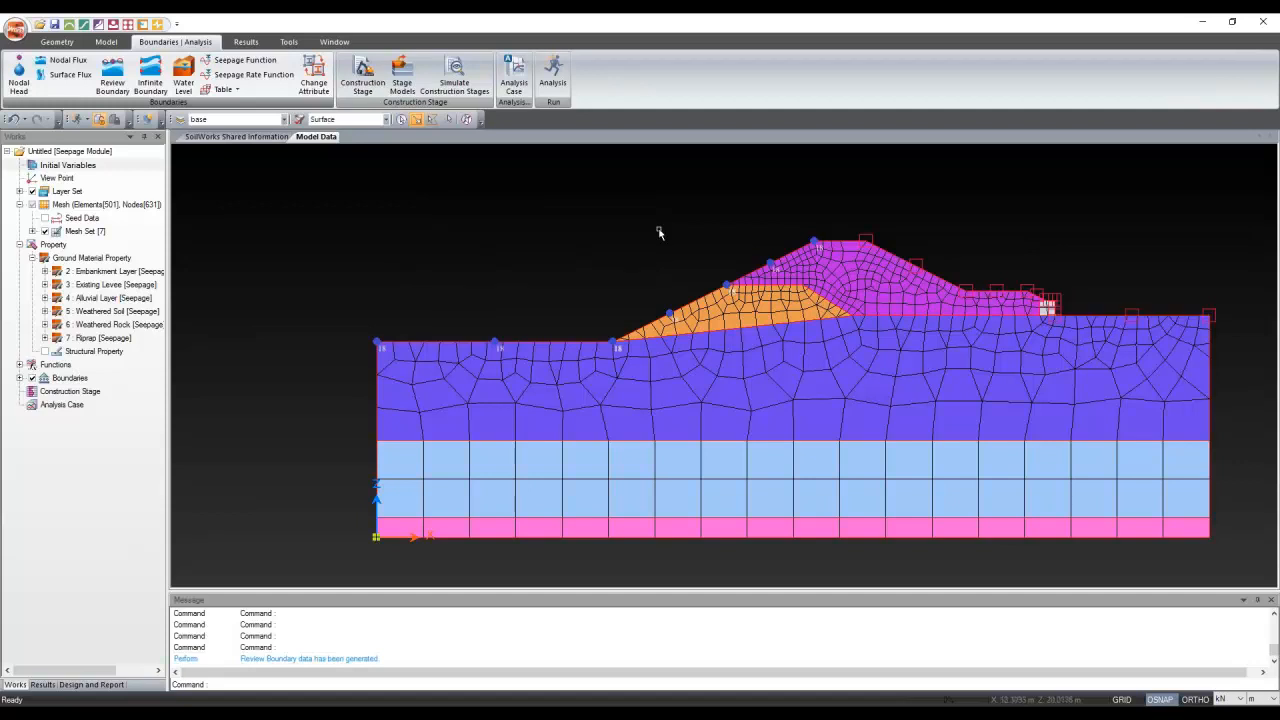
Start a new nodal head set named Transient Seepage with a 1 m head value
{"action": "left_click", "coordinate": [12, 79]}
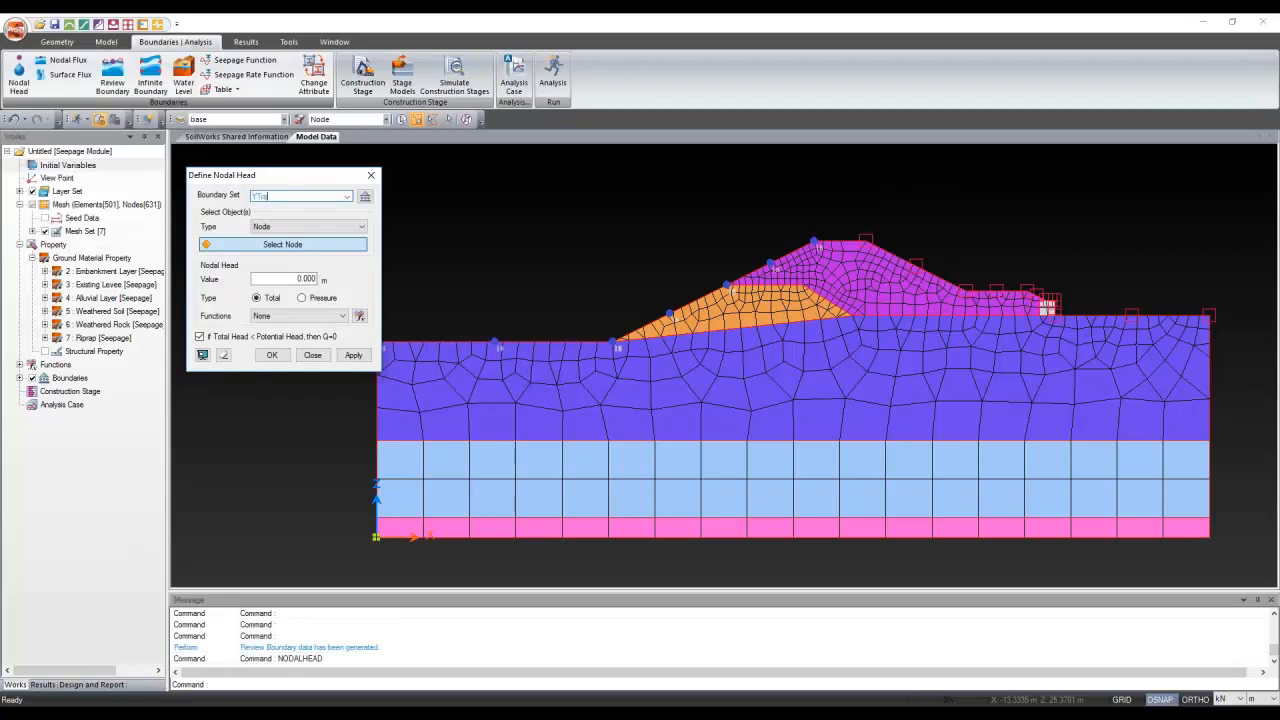
{"action": "type", "text": "ient Seepag"}
{"action": "key", "text": "BackSpace"}
{"action": "double_click", "coordinate": [302, 278]}
{"action": "type", "text": "1"}
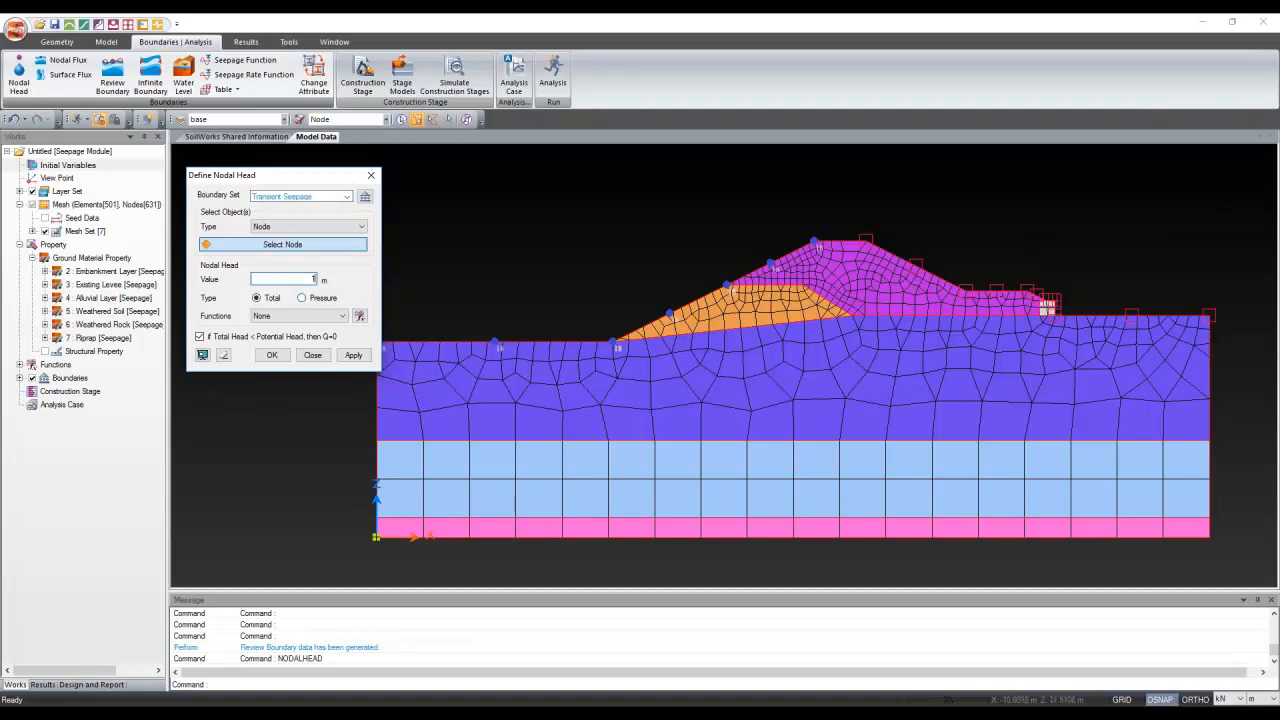
Pick the left ground and two upstream slope curves, and tie the head to Water Level Change Function
{"action": "left_click", "coordinate": [313, 227]}
{"action": "left_click", "coordinate": [307, 248]}
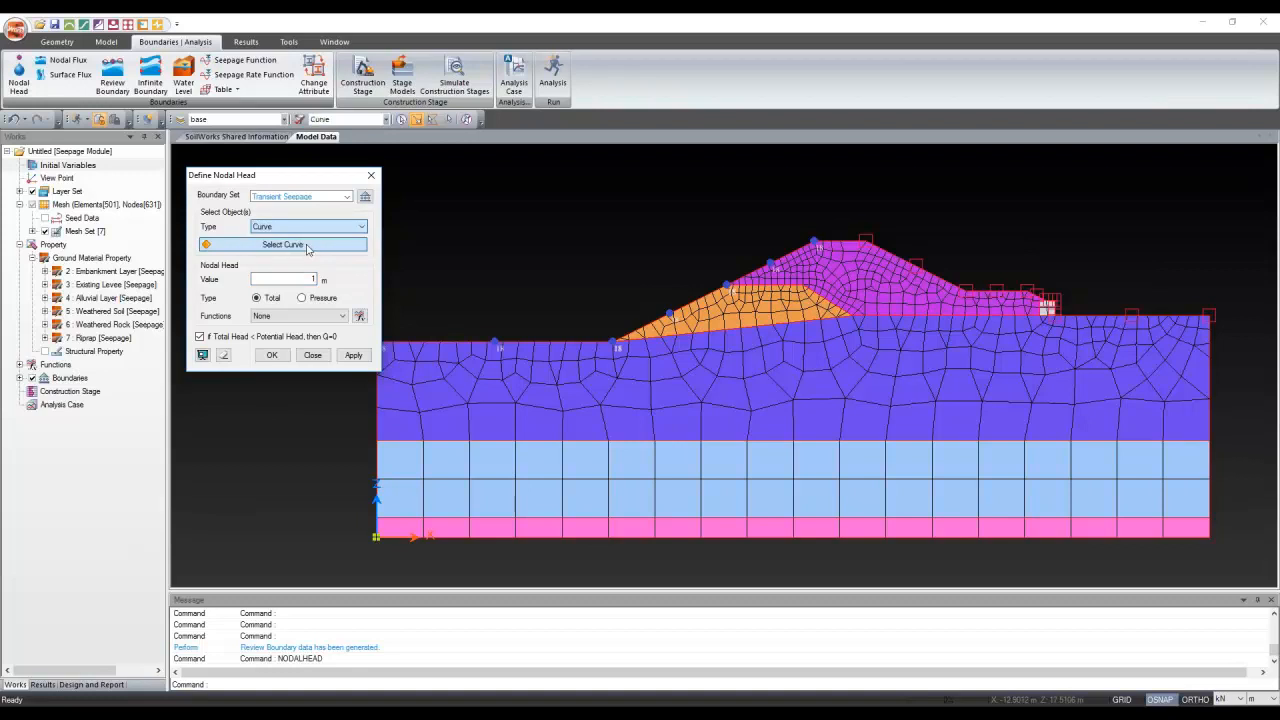
{"action": "left_click", "coordinate": [307, 249]}
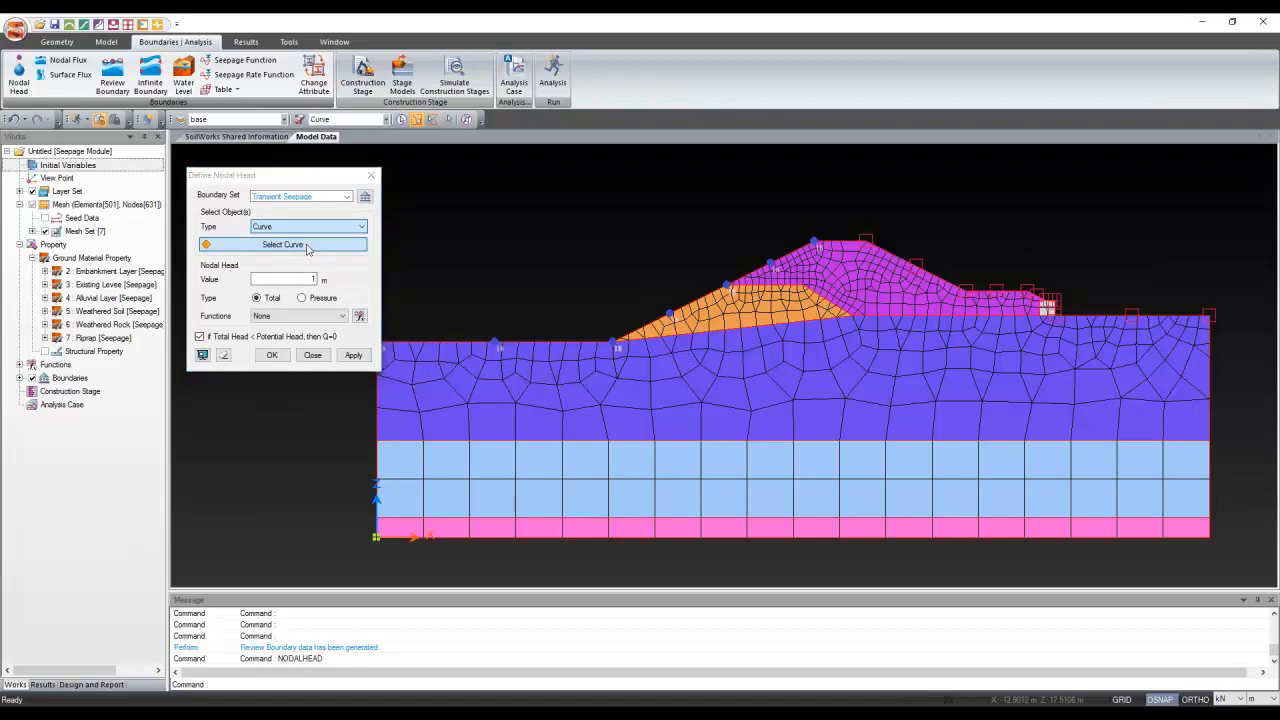
{"action": "left_click", "coordinate": [437, 345]}
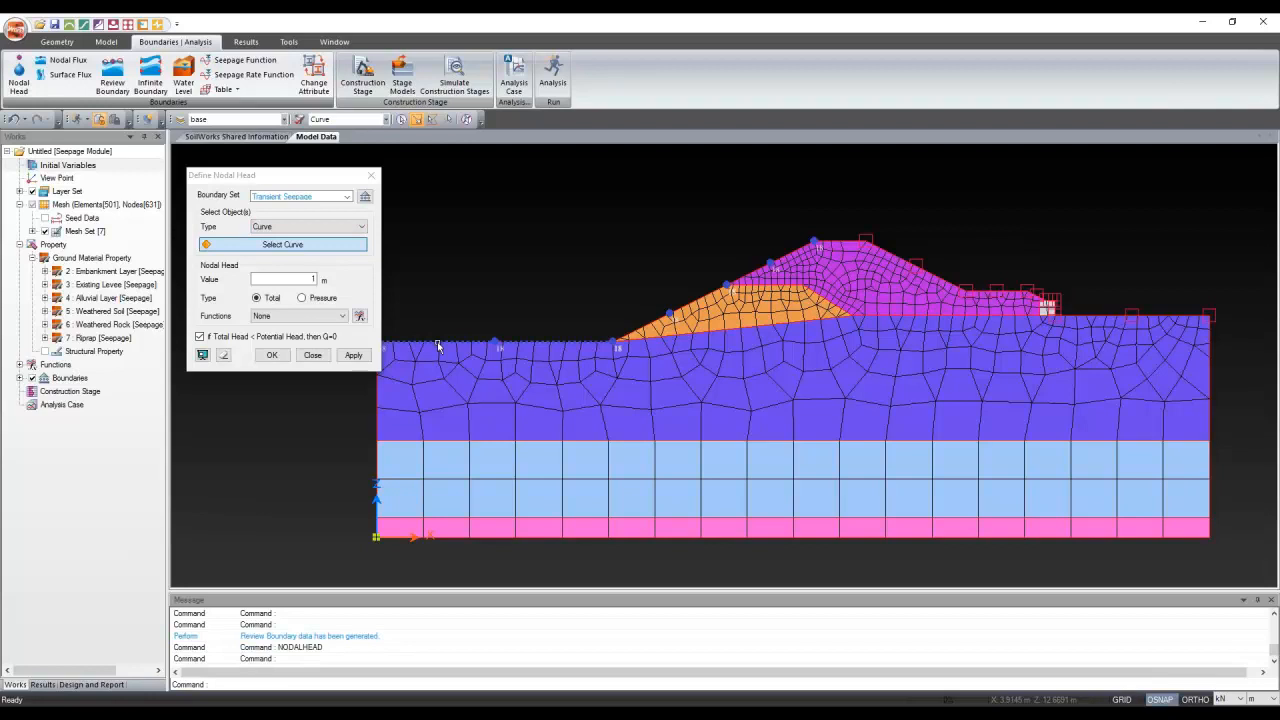
{"action": "left_click", "coordinate": [438, 345]}
{"action": "left_click", "coordinate": [756, 272]}
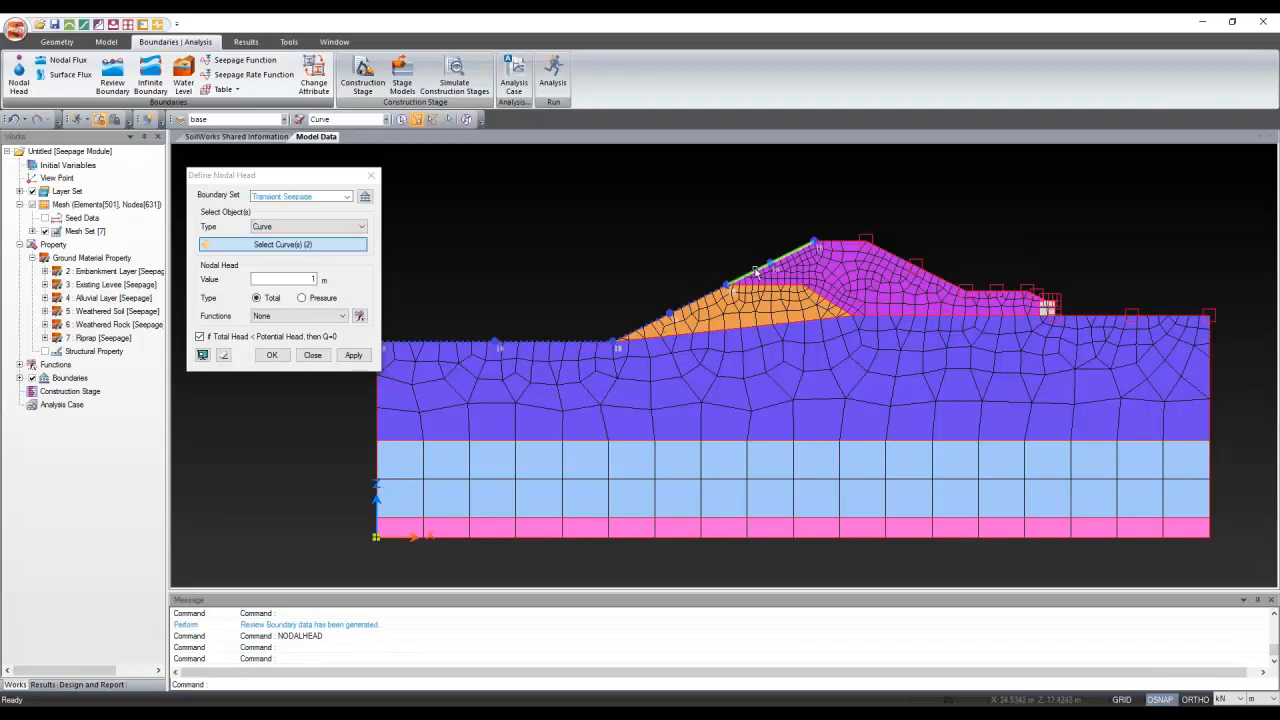
{"action": "left_click", "coordinate": [756, 272]}
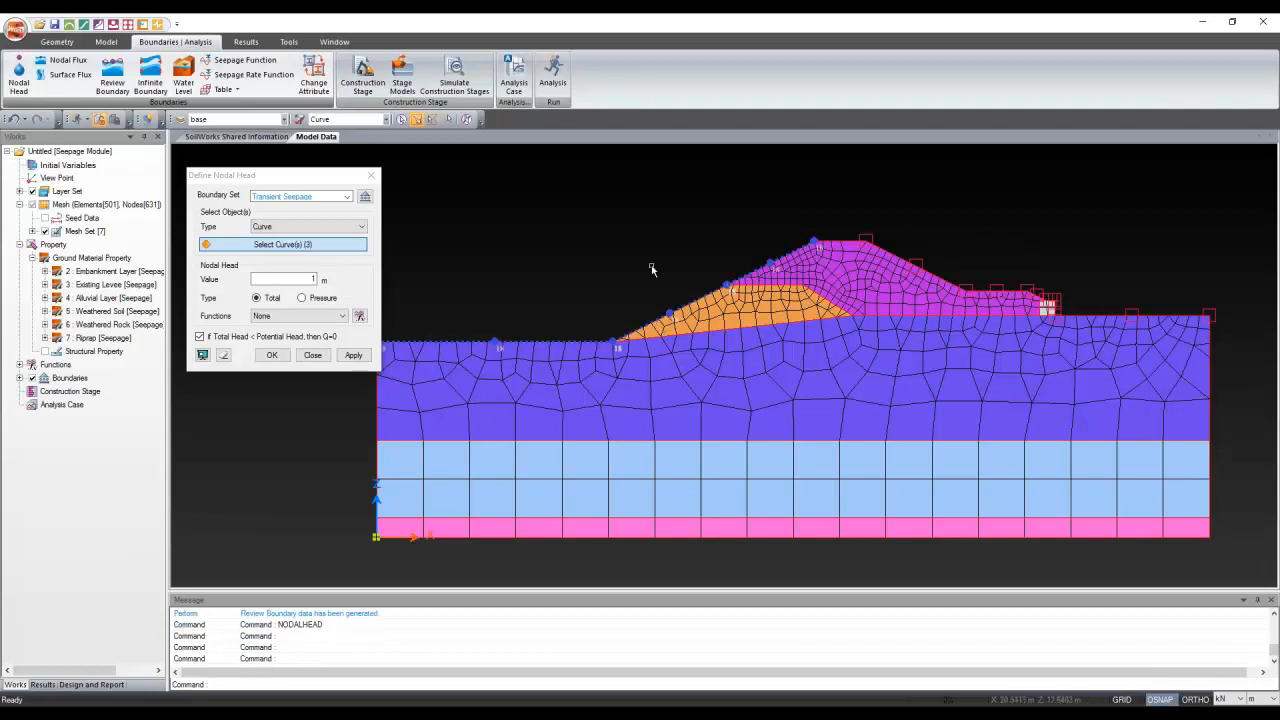
{"action": "left_click", "coordinate": [312, 316]}
{"action": "left_click", "coordinate": [285, 340]}
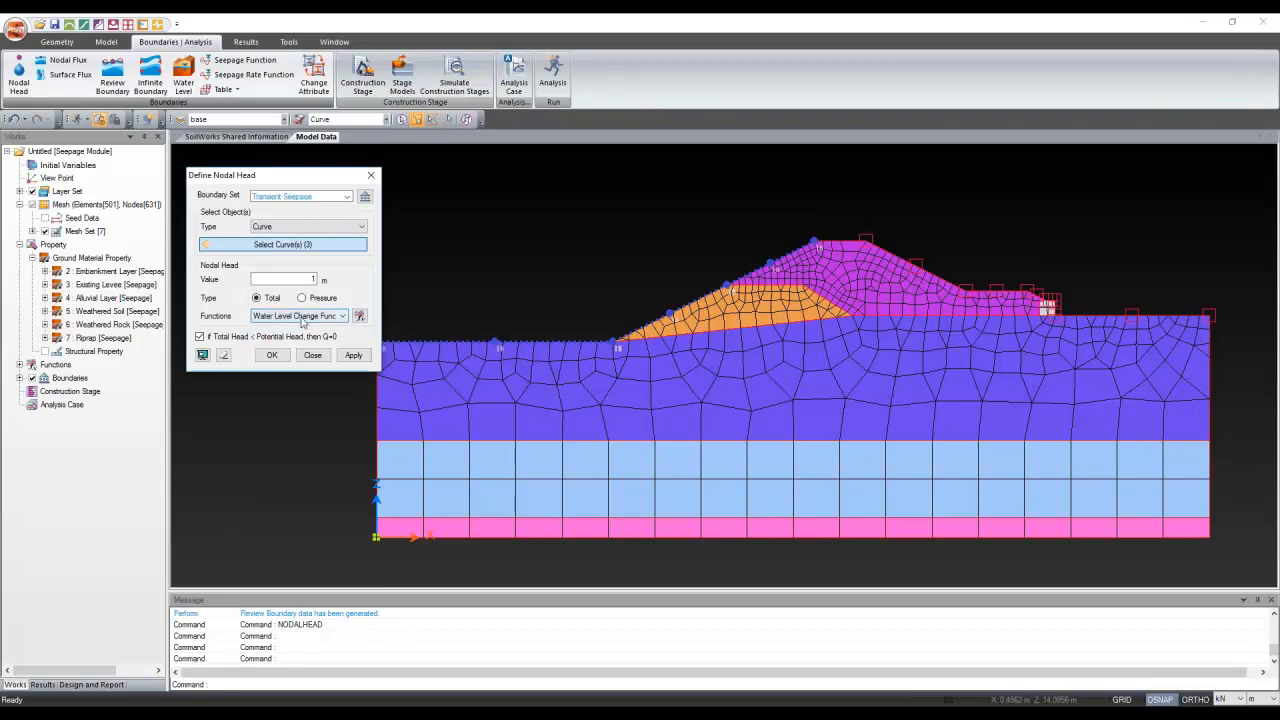
{"action": "left_click", "coordinate": [360, 316]}
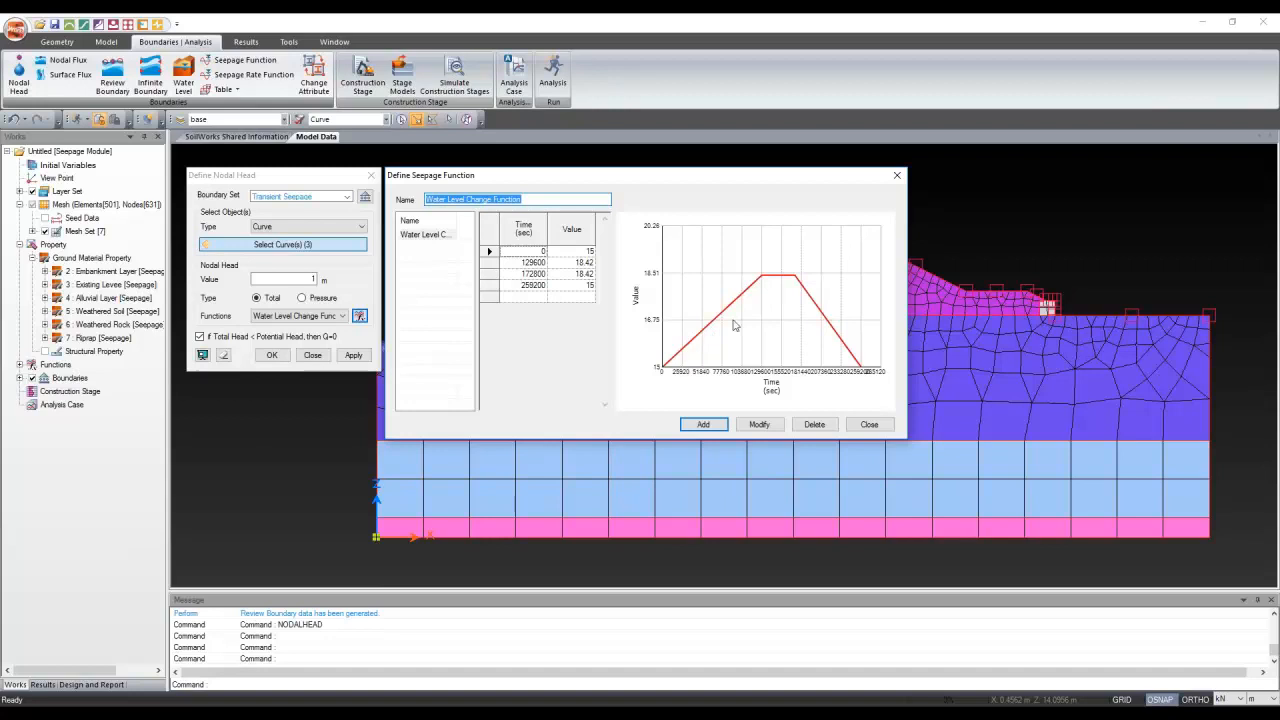
Check the function table returning to 15 m at 259200 s, then apply the transient head
{"action": "left_click", "coordinate": [519, 289]}
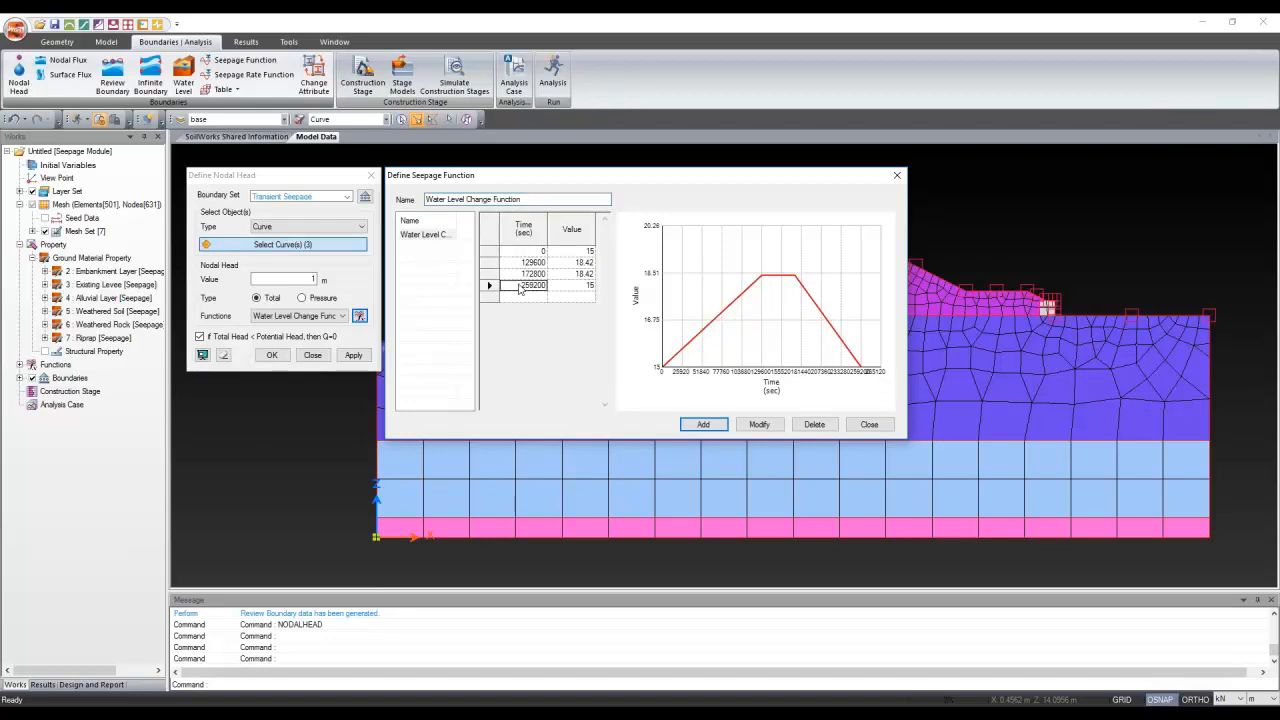
{"action": "left_click", "coordinate": [588, 286]}
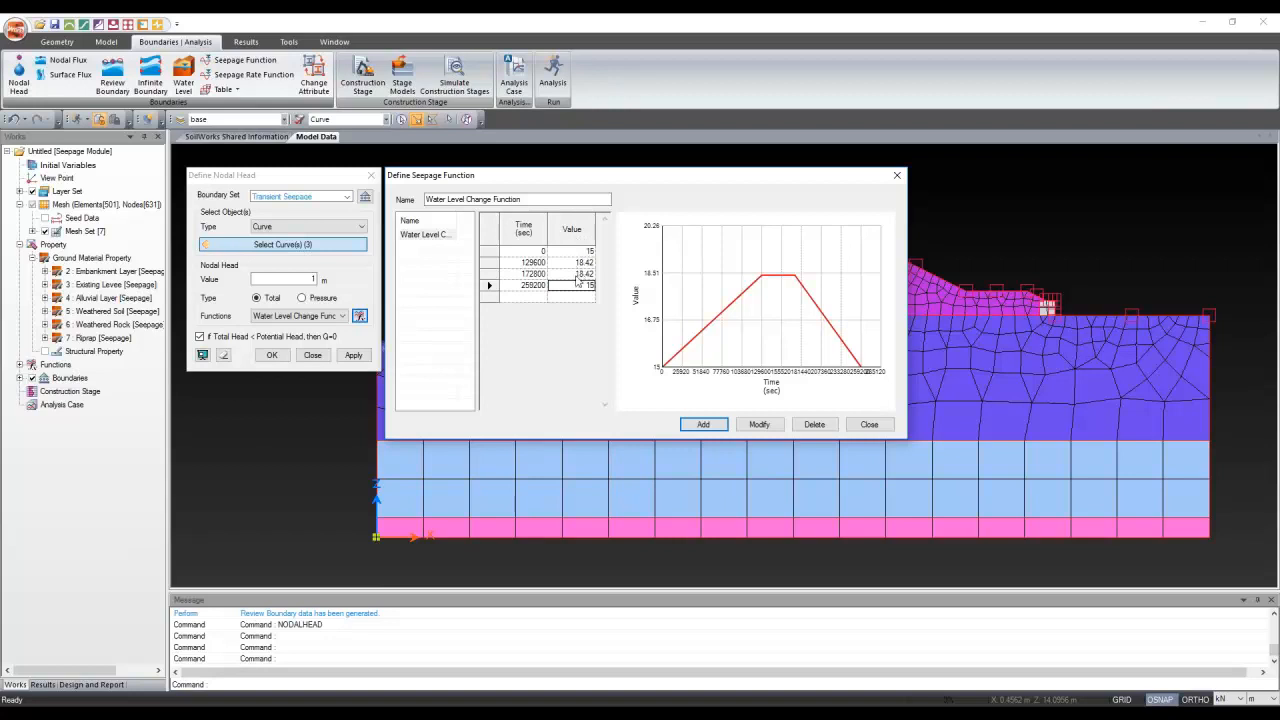
{"action": "left_click", "coordinate": [293, 283]}
{"action": "left_click", "coordinate": [872, 424]}
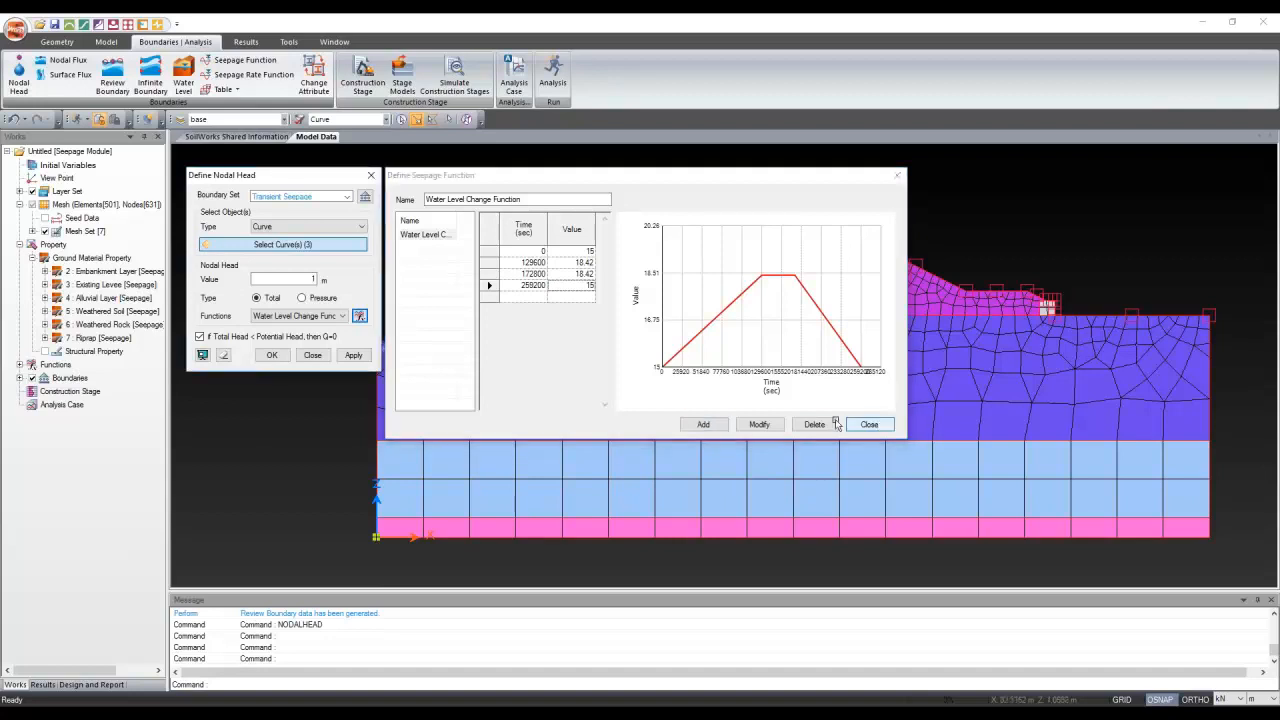
{"action": "left_click", "coordinate": [281, 357]}
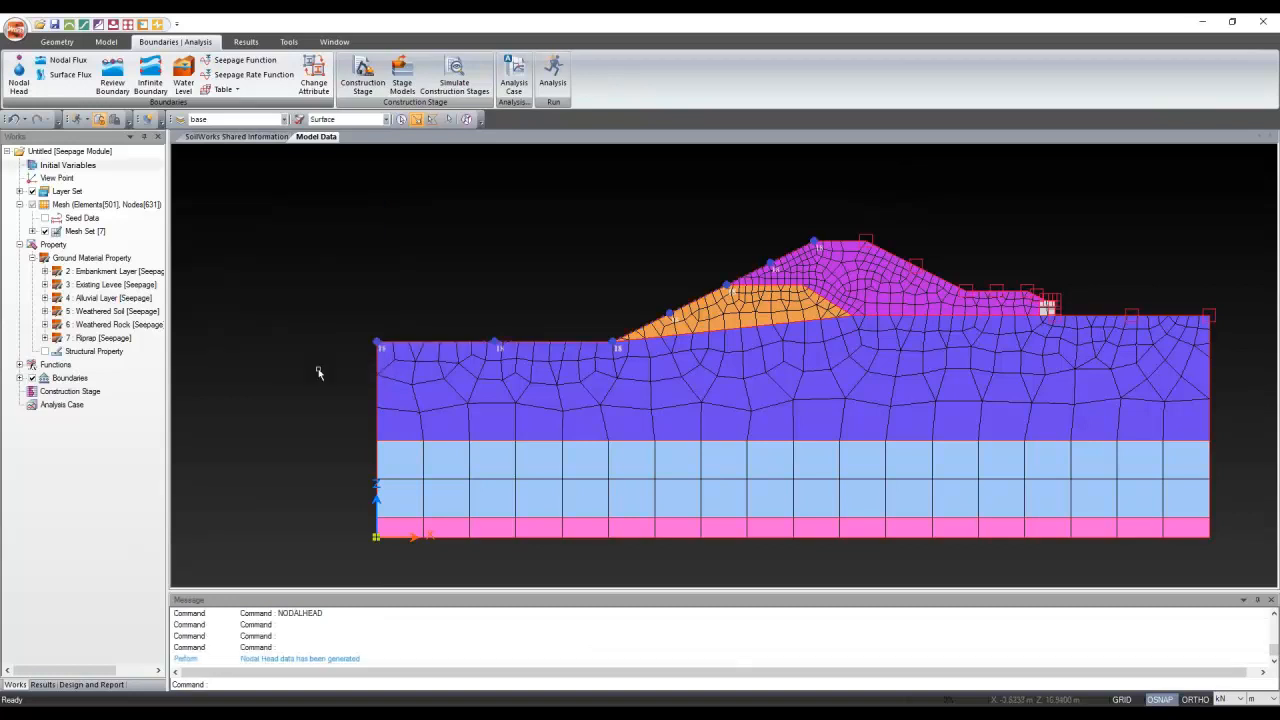
Browse the Functions, Layer Set and Mesh Set branches, then expand Boundaries to list the three sets
{"action": "left_click", "coordinate": [19, 364]}
{"action": "left_click", "coordinate": [32, 378]}
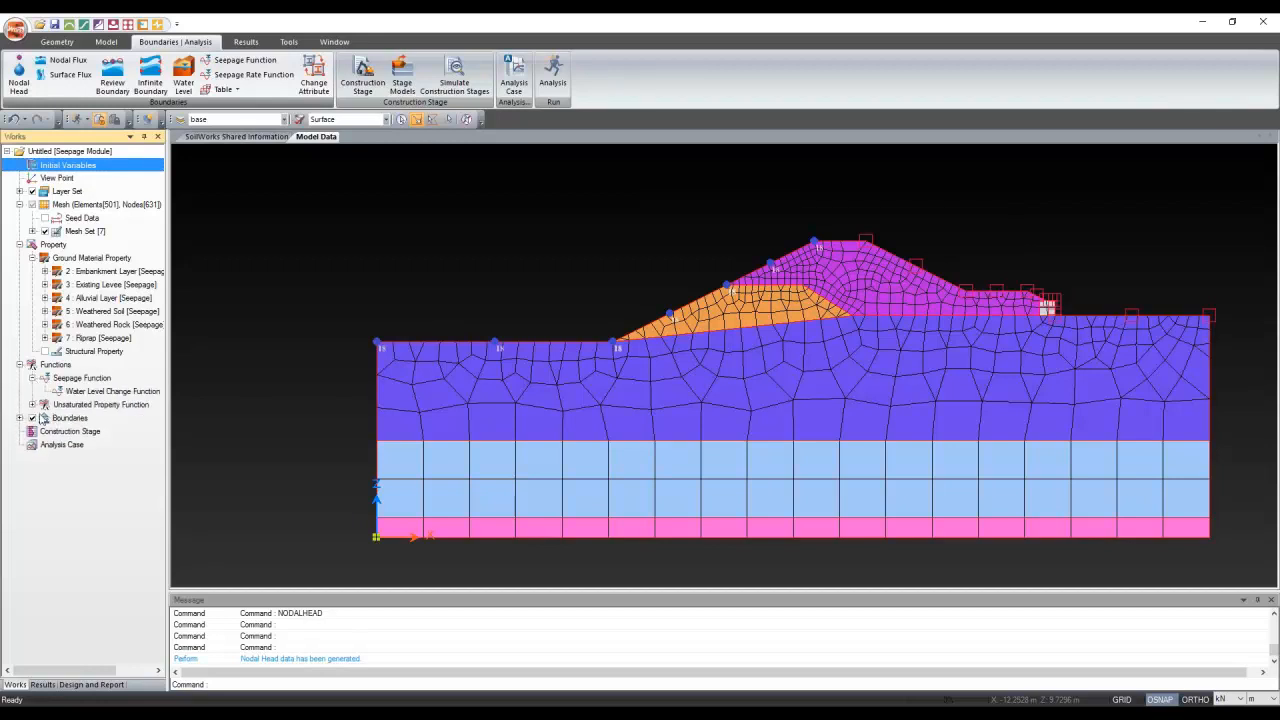
{"action": "left_click", "coordinate": [32, 404]}
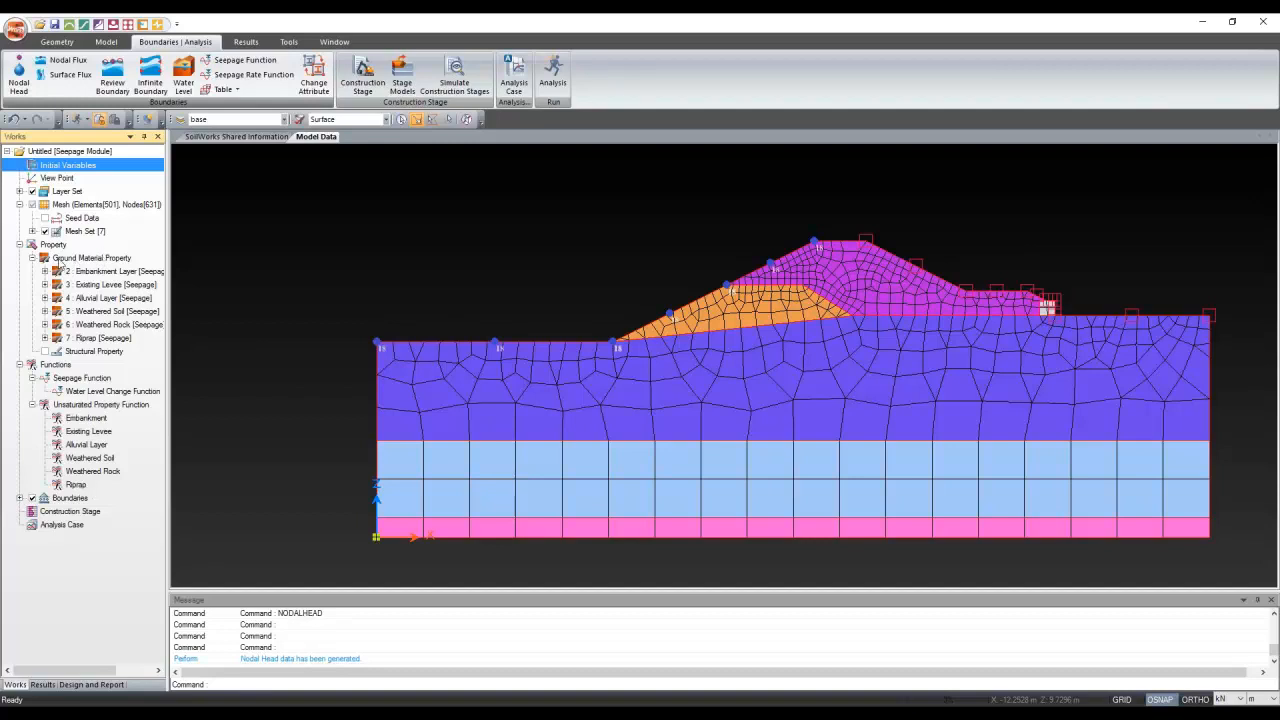
{"action": "left_click", "coordinate": [18, 191]}
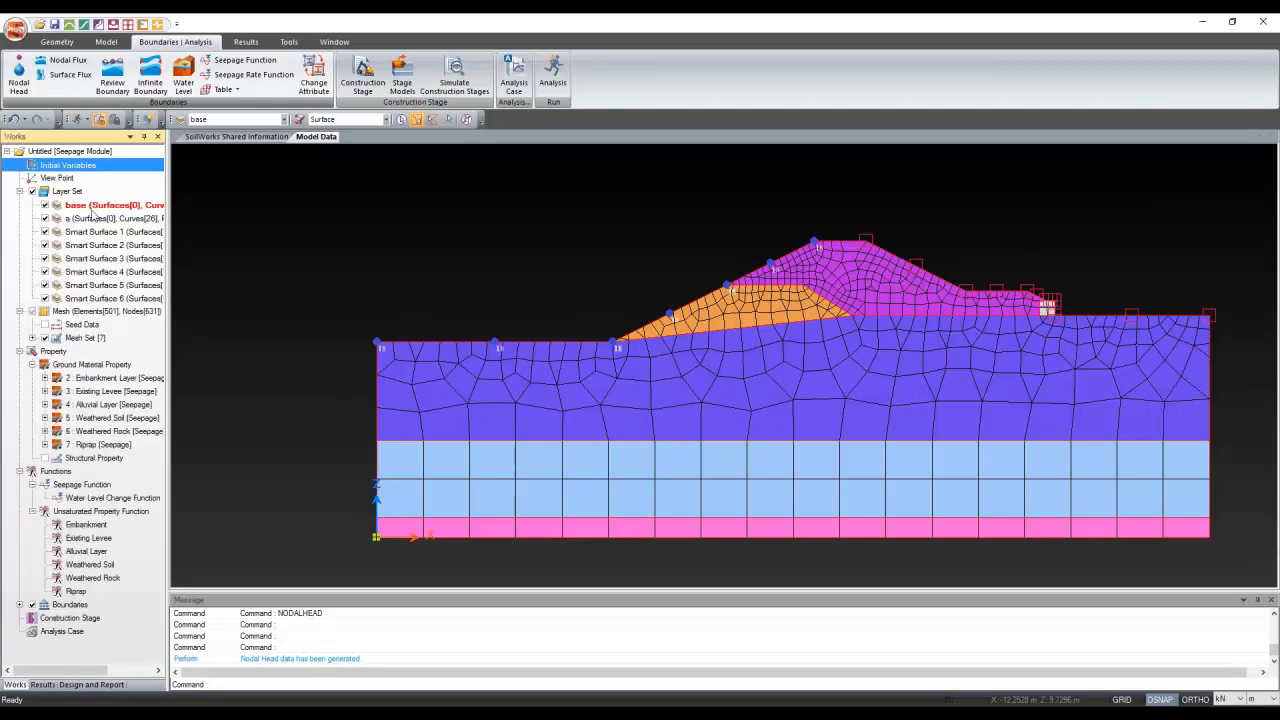
{"action": "left_click", "coordinate": [27, 194]}
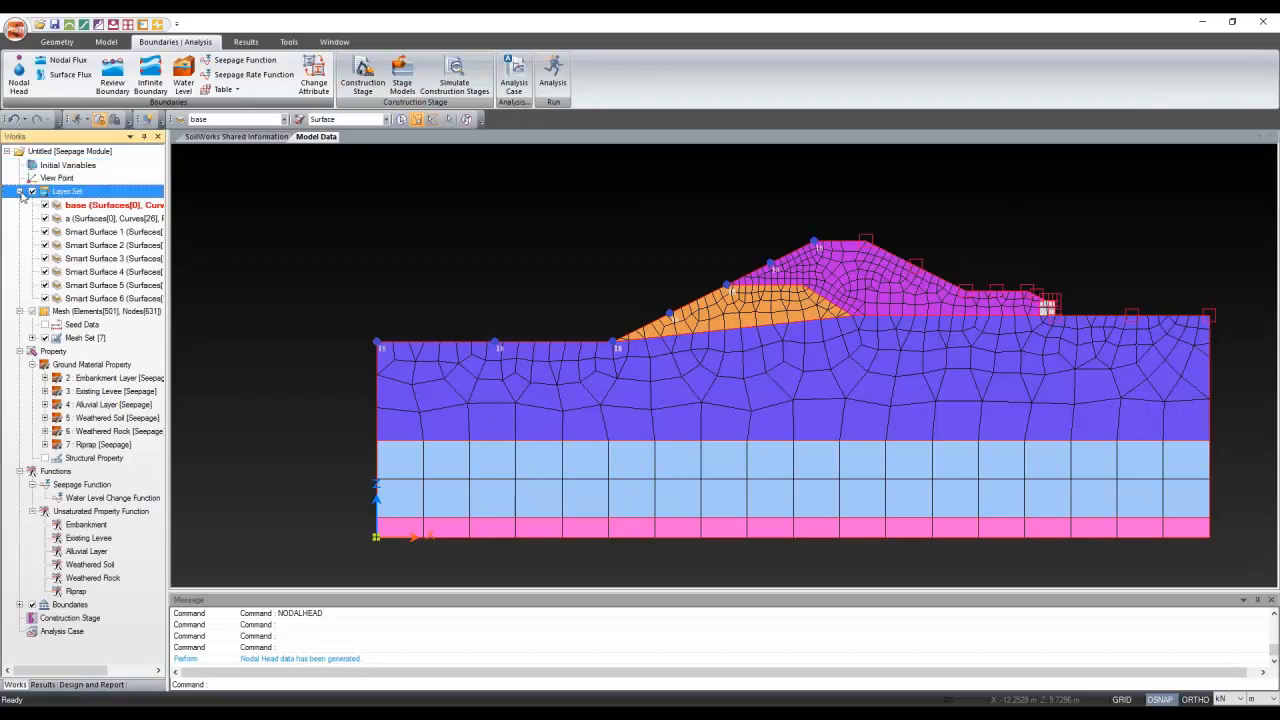
{"action": "left_click", "coordinate": [20, 191]}
{"action": "left_click", "coordinate": [32, 231]}
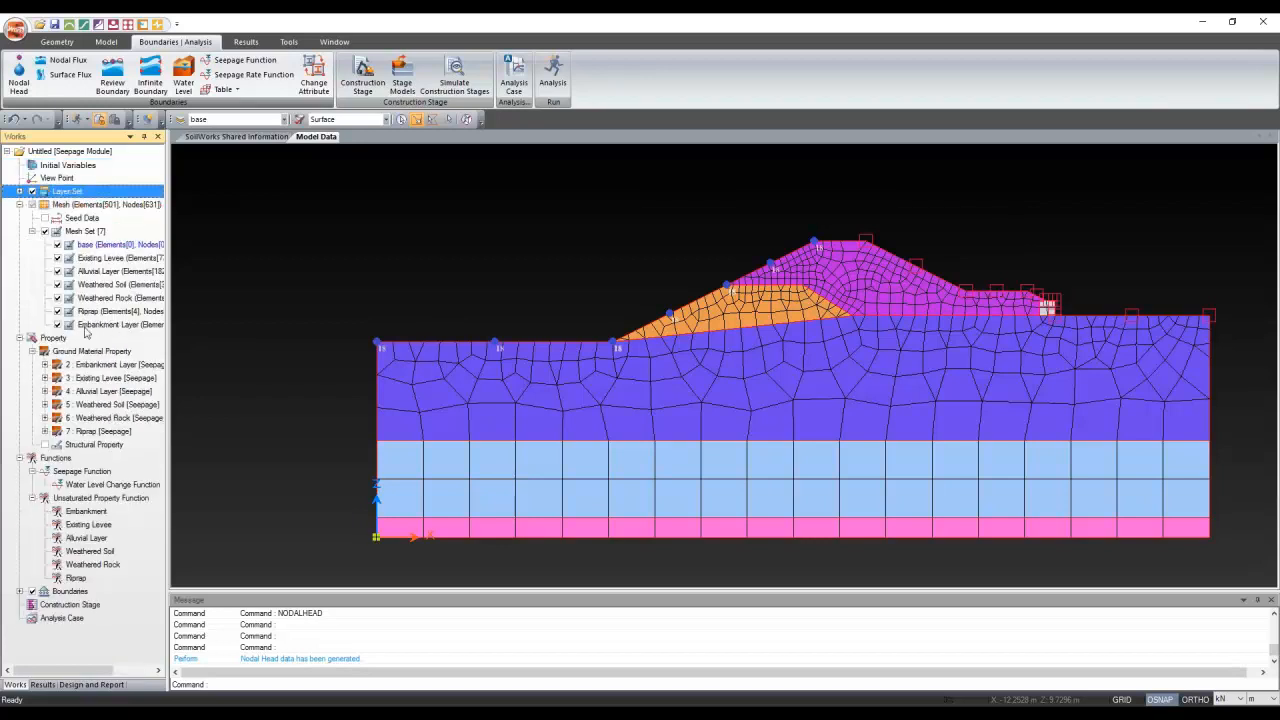
{"action": "left_click", "coordinate": [32, 231]}
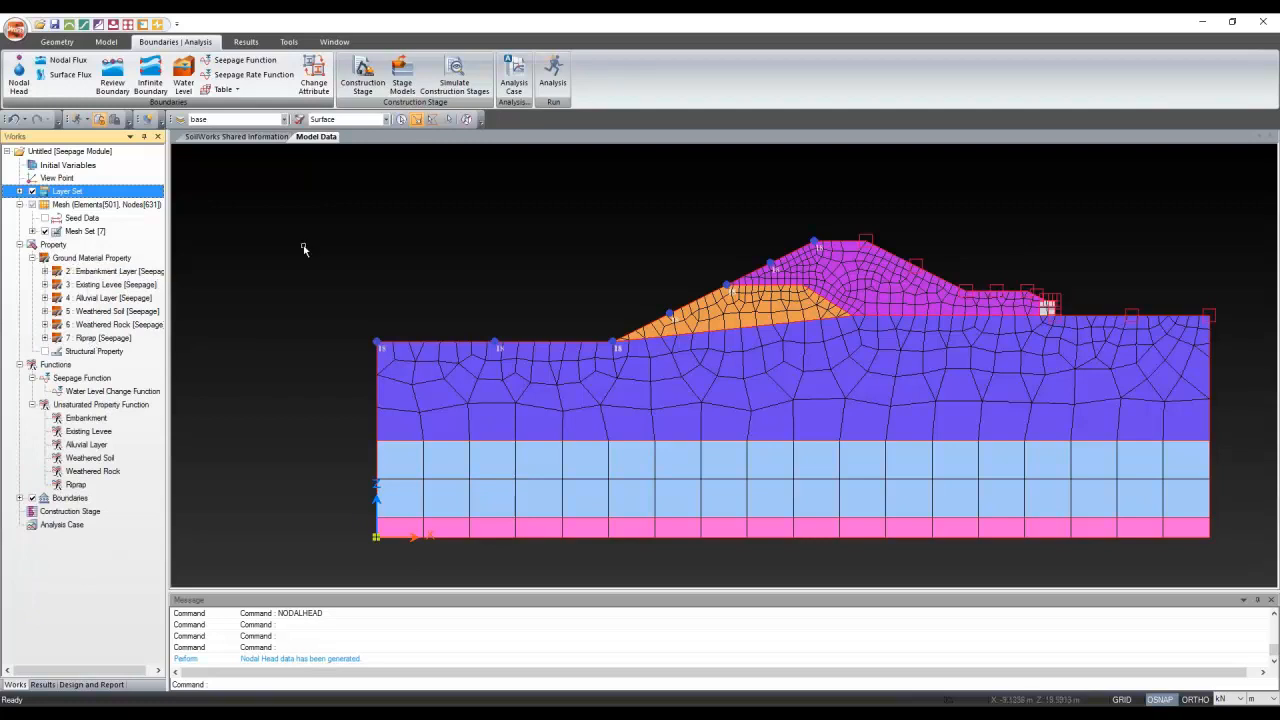
{"action": "left_click", "coordinate": [32, 378]}
{"action": "left_click", "coordinate": [32, 378]}
{"action": "left_click", "coordinate": [19, 498]}
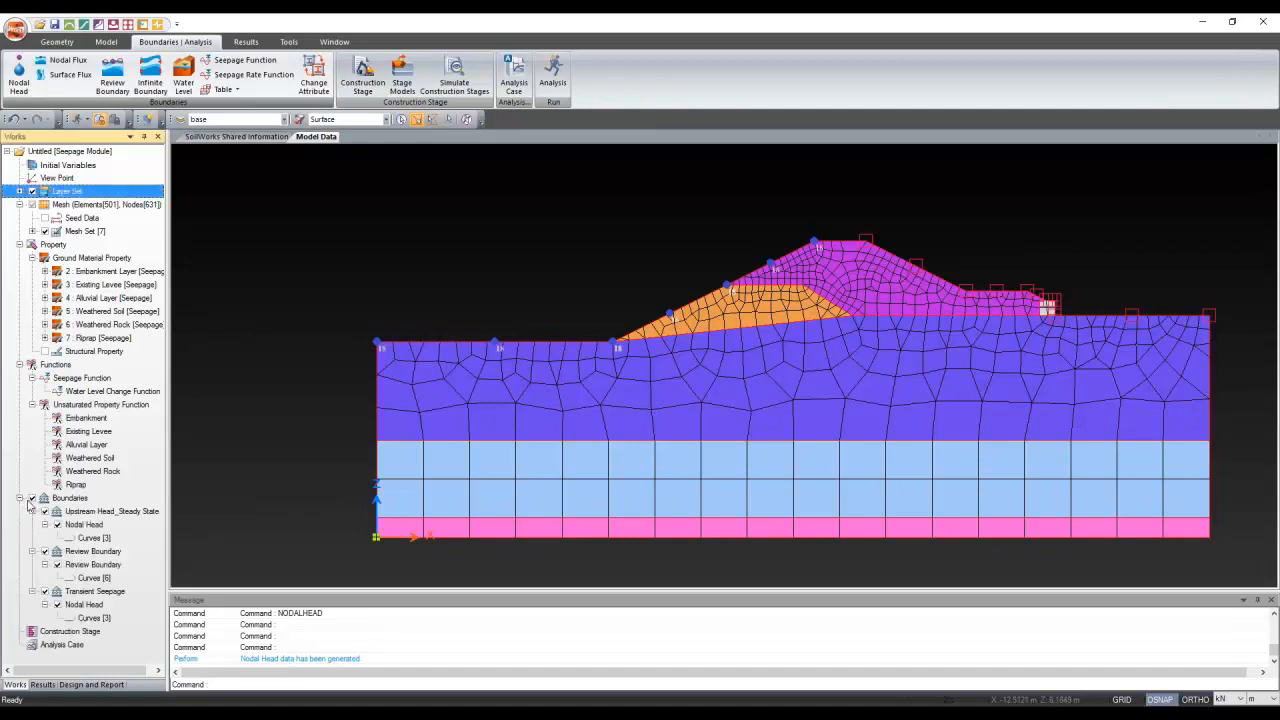
{"action": "scroll", "coordinate": [61, 532], "scroll_direction": "right", "scroll_amount": 1}
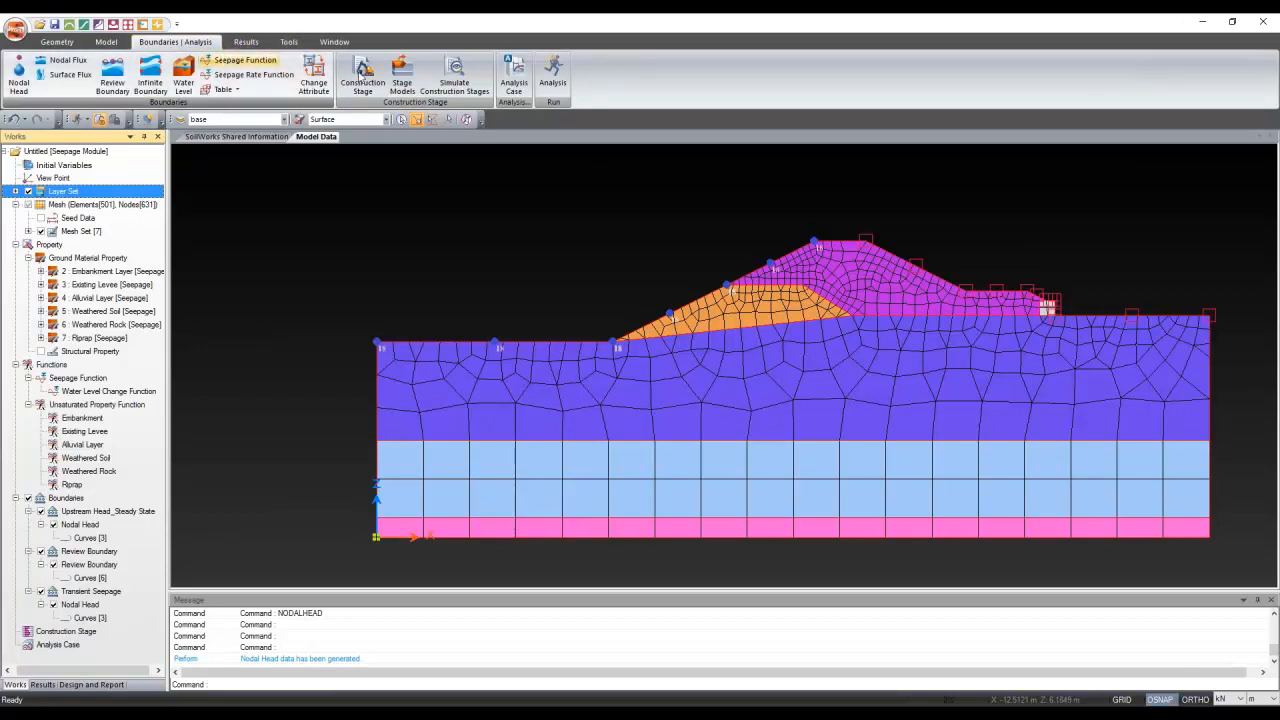
Add a Seepage (Steady State) case using all mesh sets plus Upstream Head_Steady State and Review Boundary
{"action": "left_click", "coordinate": [513, 74]}
{"action": "left_click", "coordinate": [295, 82]}
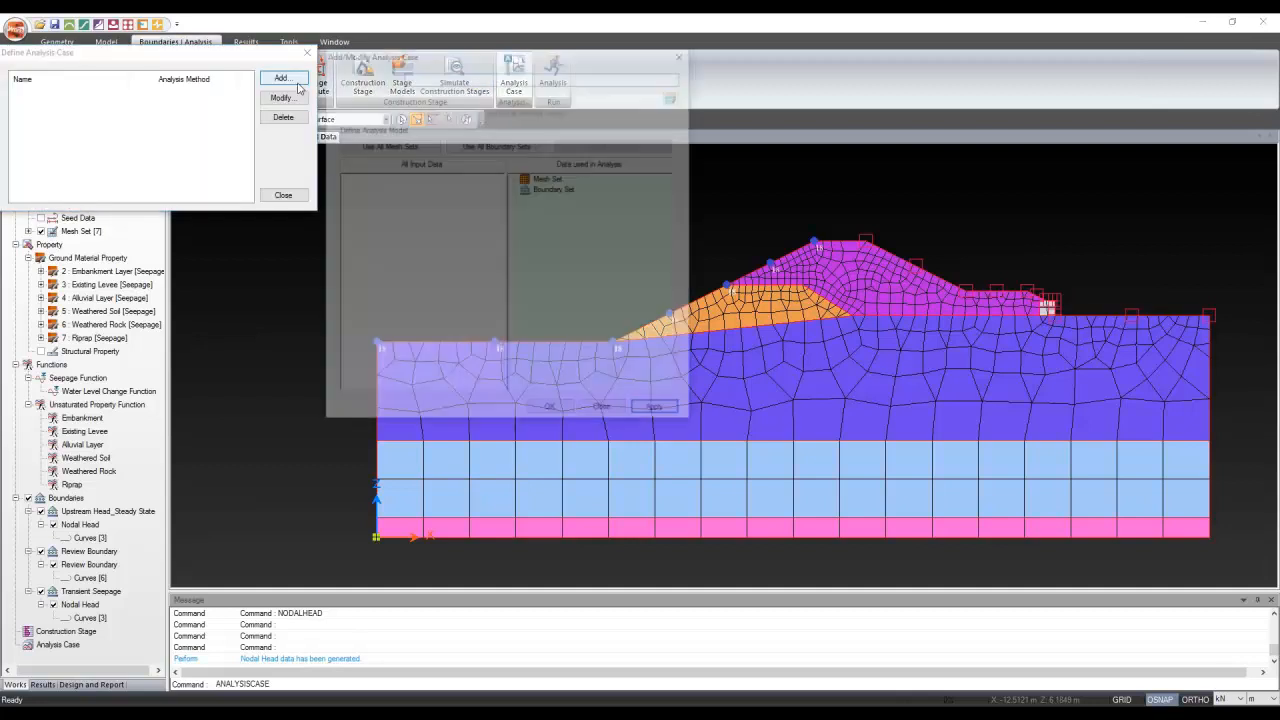
{"action": "left_click", "coordinate": [453, 96]}
{"action": "left_click", "coordinate": [452, 106]}
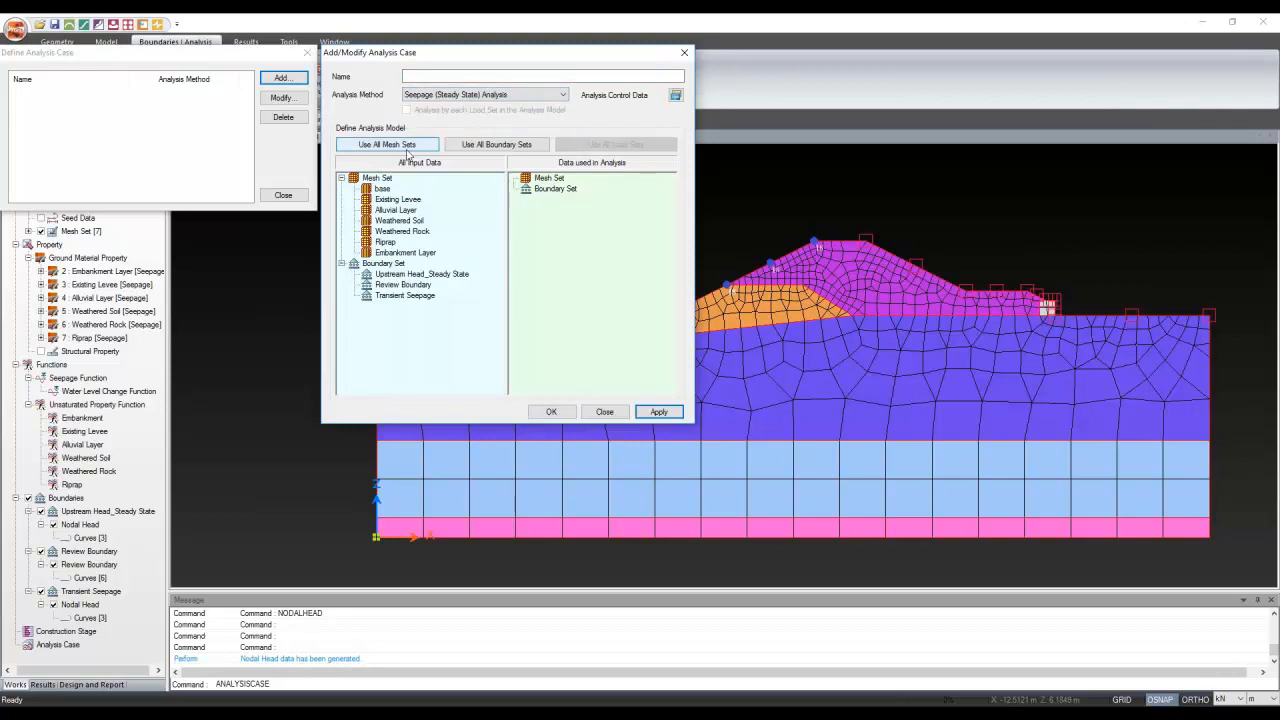
{"action": "left_click", "coordinate": [407, 148]}
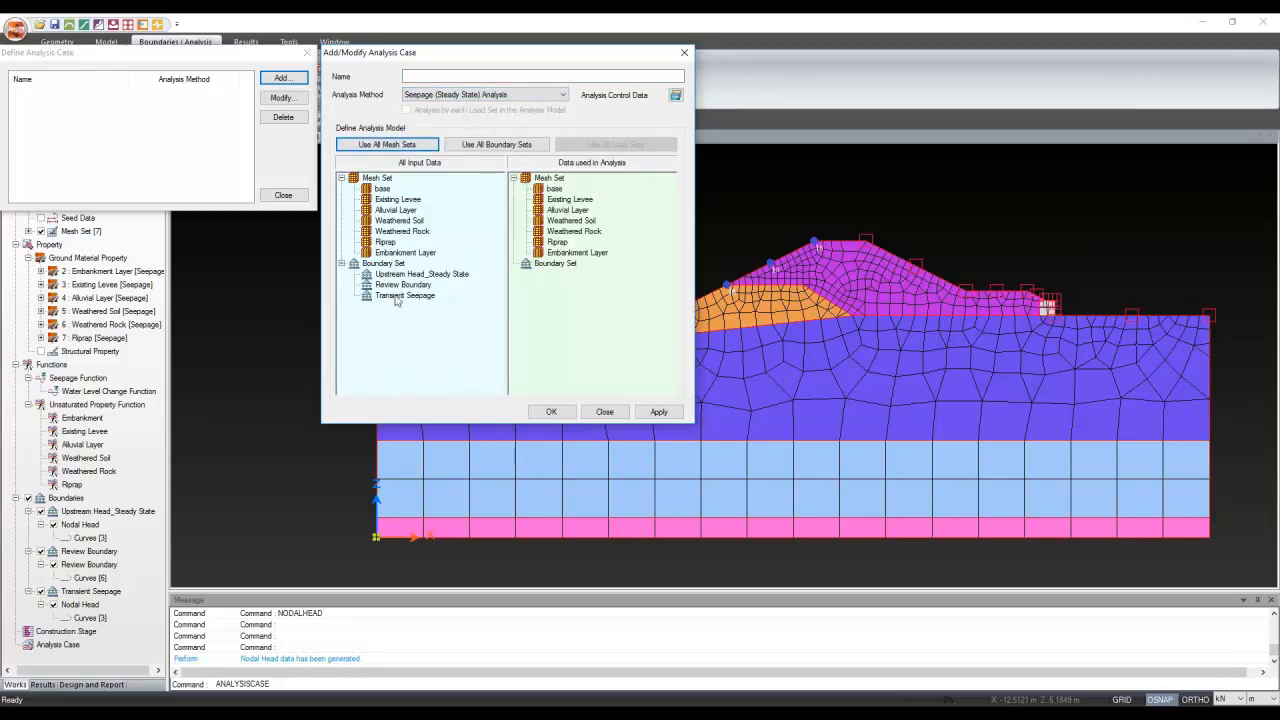
{"action": "left_click_drag", "start_coordinate": [405, 274], "coordinate": [600, 318]}
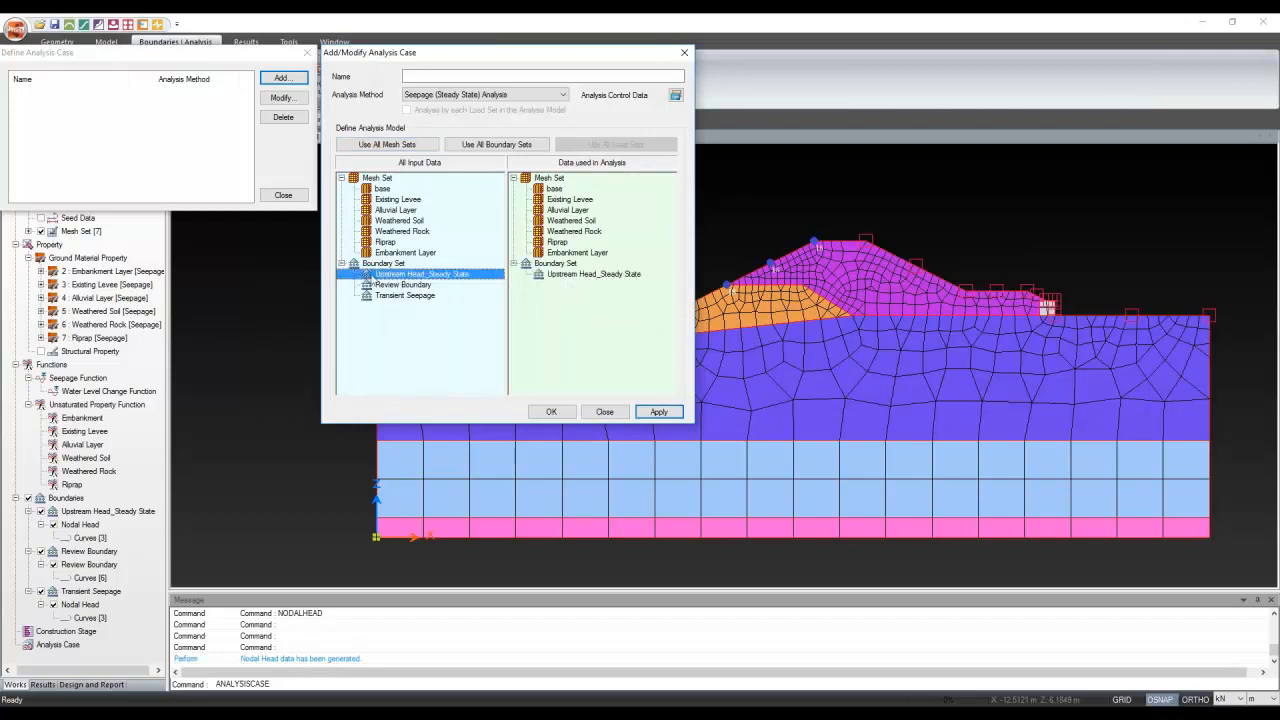
{"action": "left_click_drag", "start_coordinate": [376, 286], "coordinate": [640, 332]}
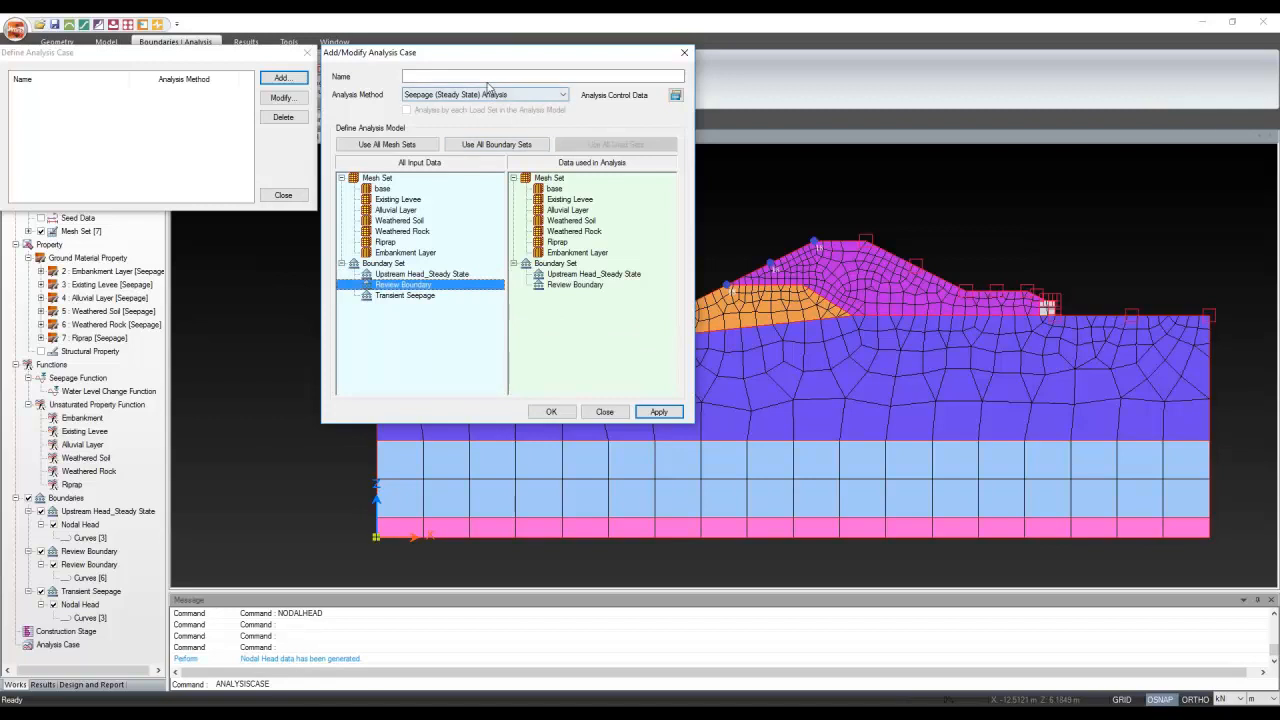
Name the case Steady State, leave analysis control unchanged, and apply it
{"action": "left_click", "coordinate": [491, 77]}
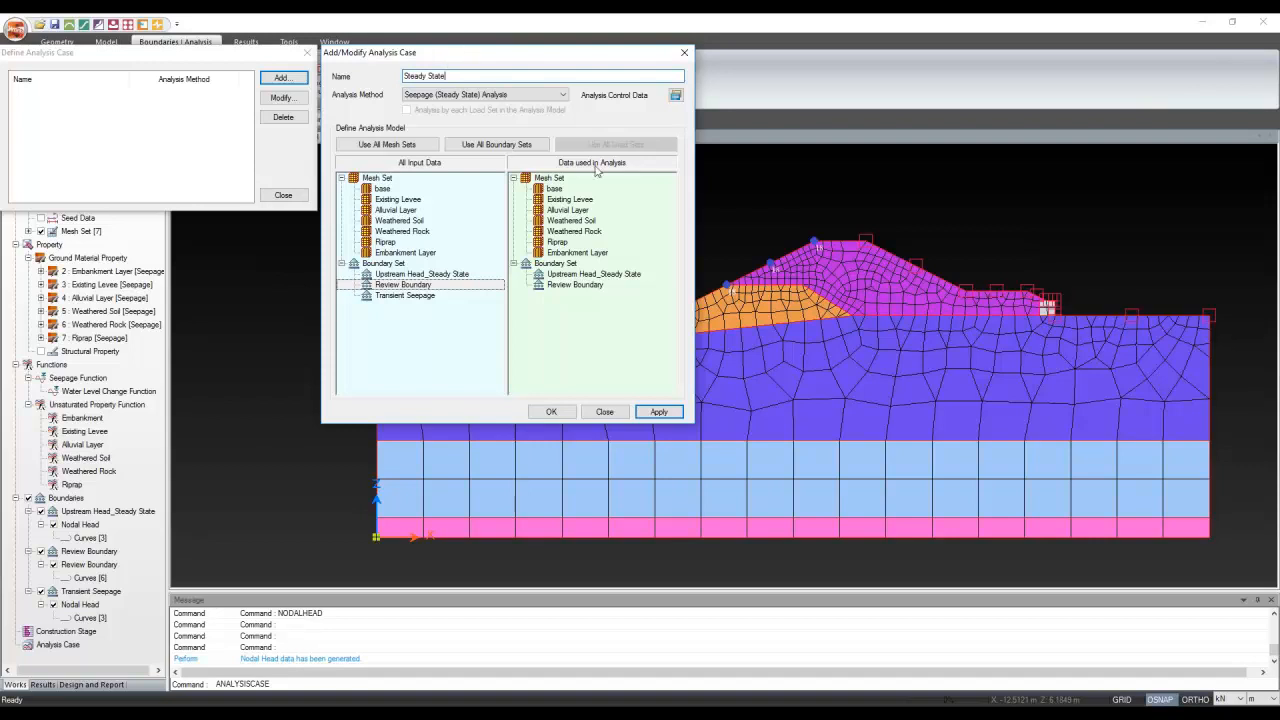
{"action": "left_click", "coordinate": [675, 96]}
{"action": "left_click", "coordinate": [609, 457]}
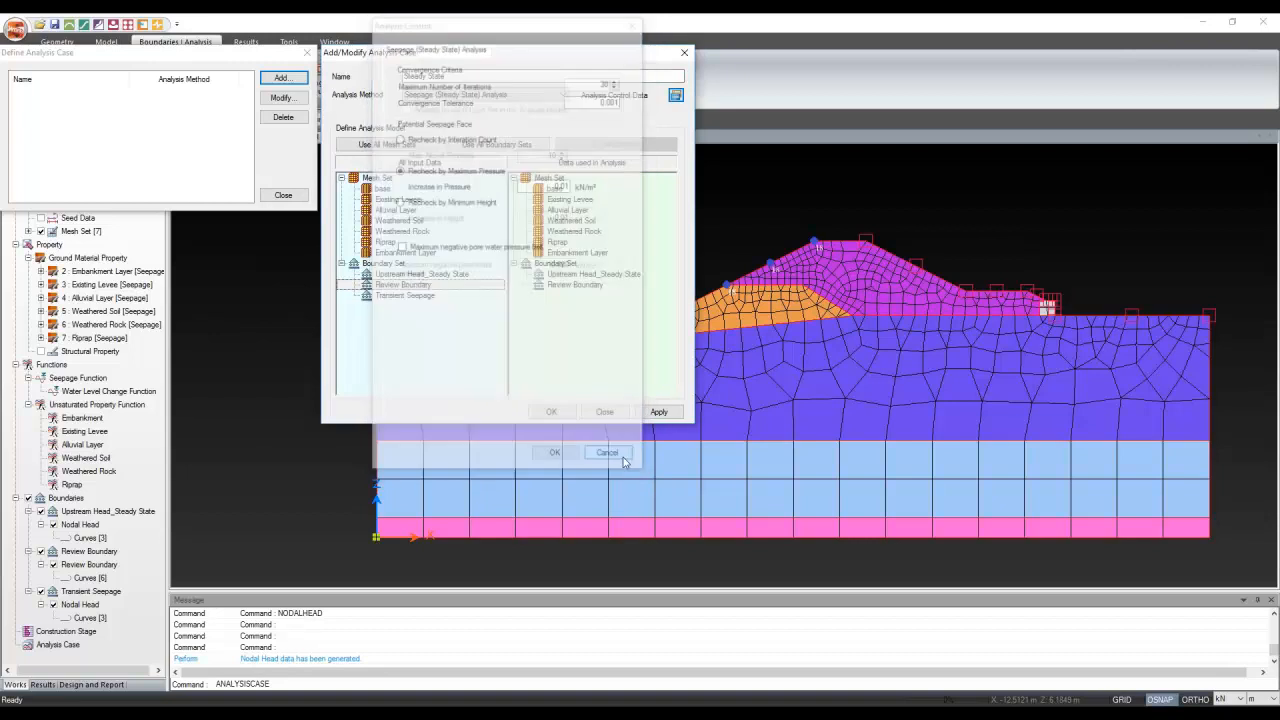
{"action": "left_click", "coordinate": [658, 412]}
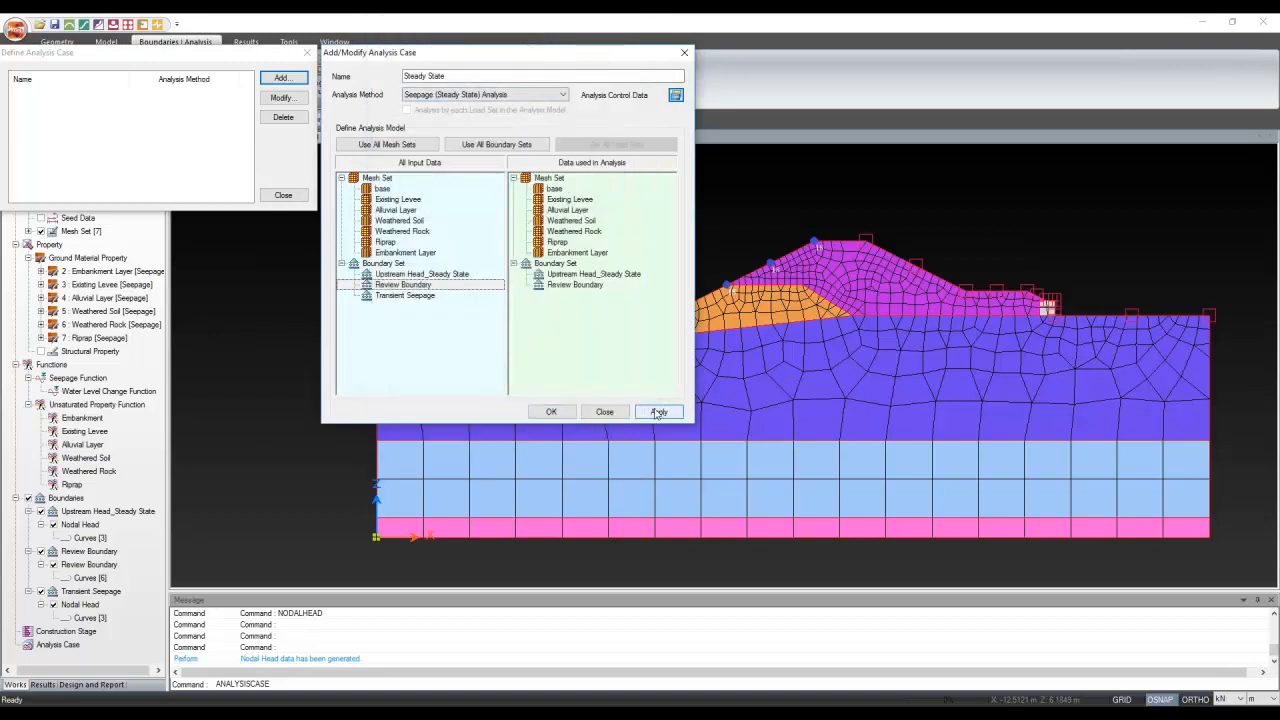
Switch the method to transient seepage and swap Upstream Head_Steady State for Transient Seepage
{"action": "left_click", "coordinate": [478, 95]}
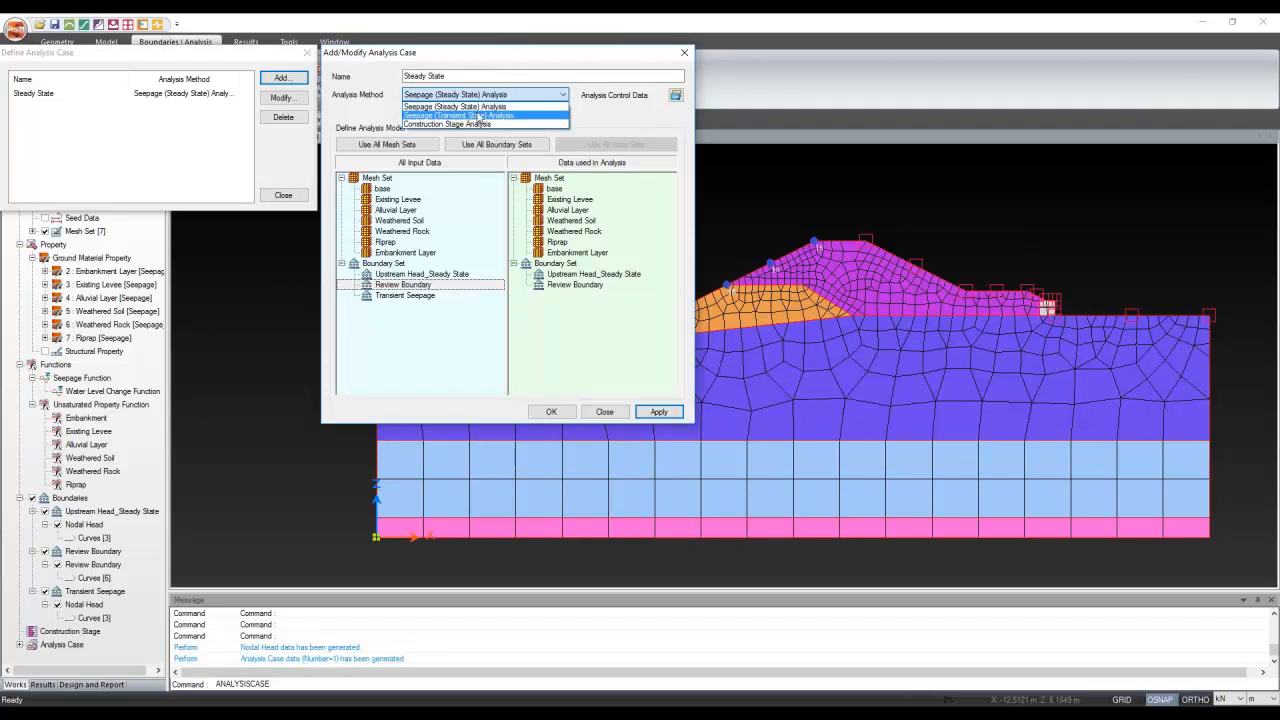
{"action": "left_click", "coordinate": [479, 116]}
{"action": "left_click", "coordinate": [595, 276]}
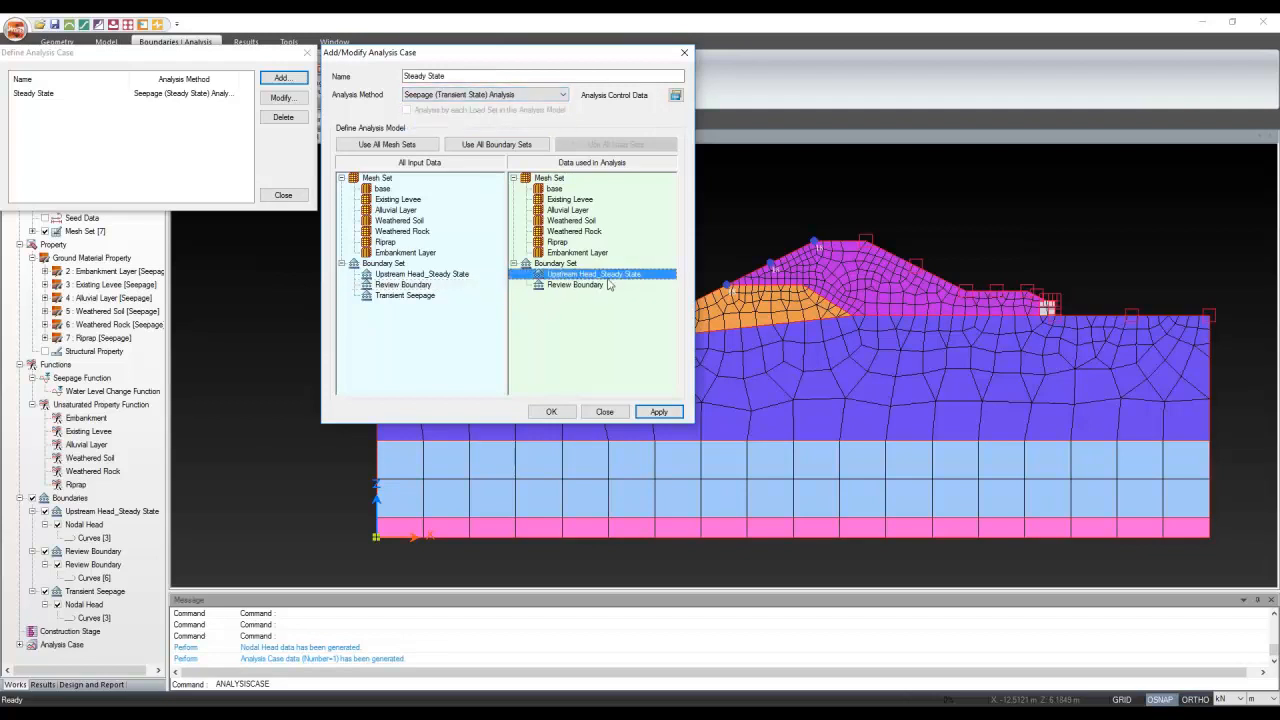
{"action": "left_click_drag", "start_coordinate": [603, 280], "coordinate": [435, 352]}
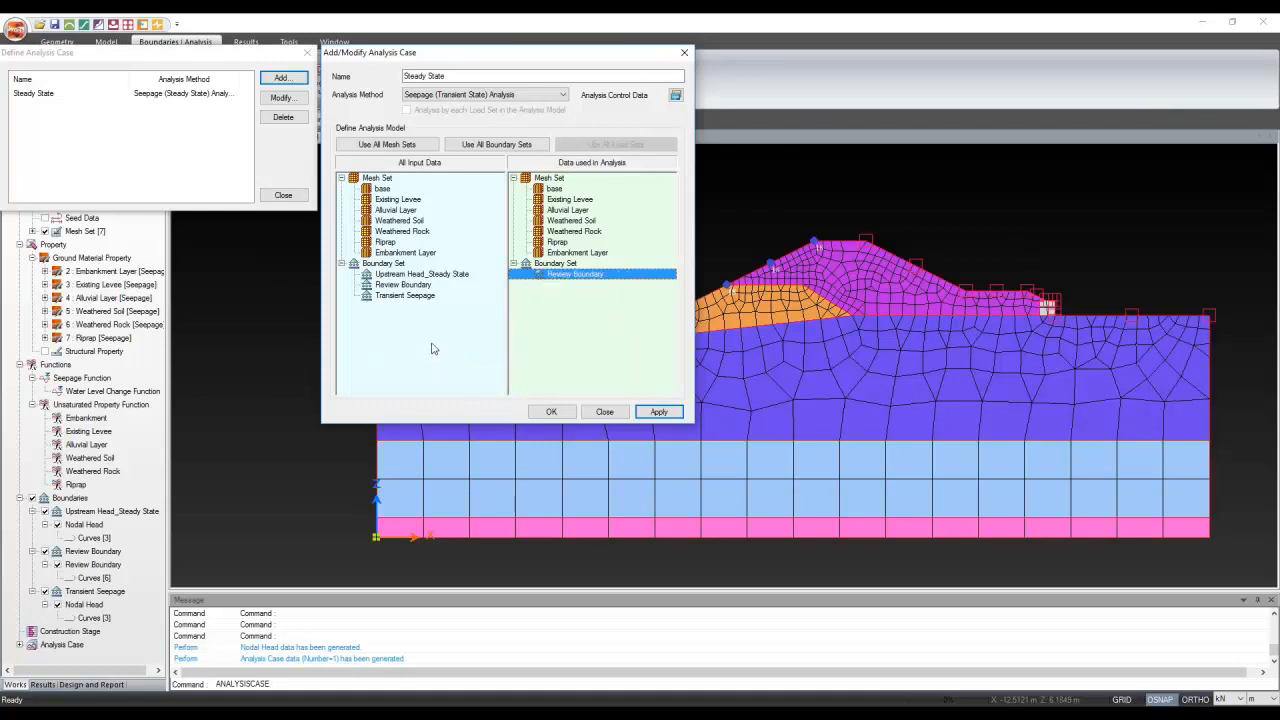
{"action": "left_click", "coordinate": [358, 317]}
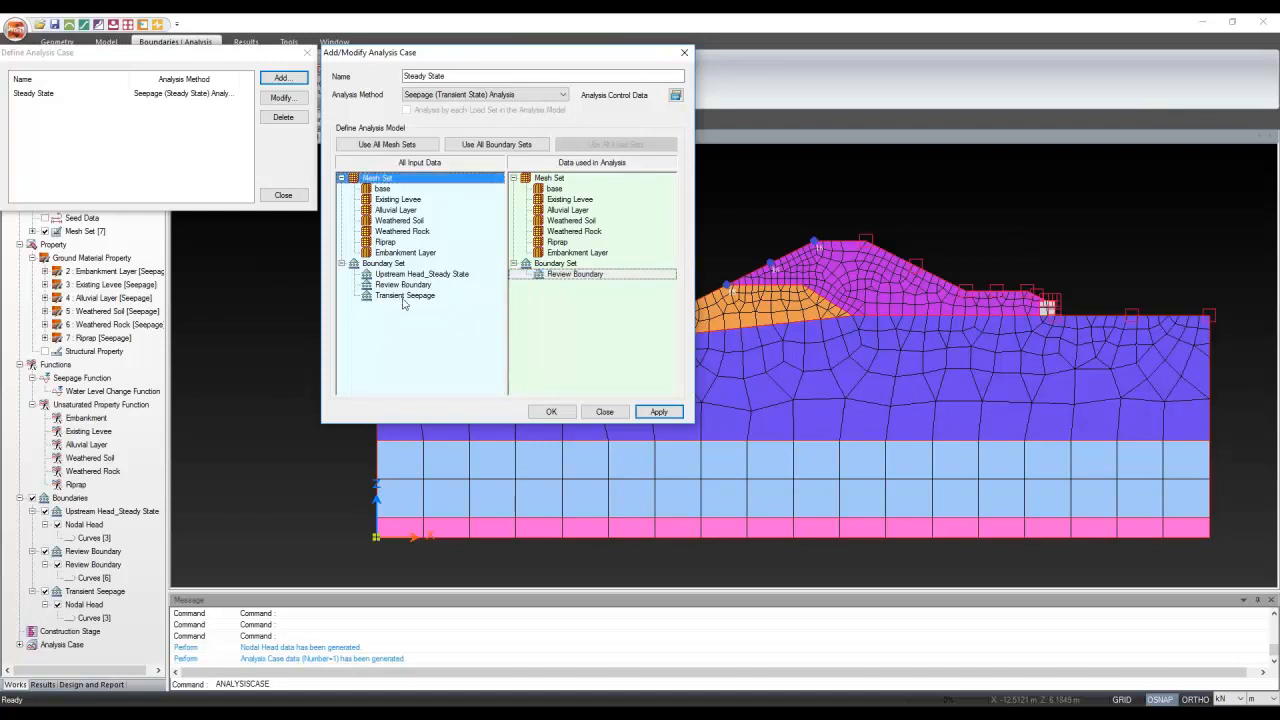
{"action": "left_click_drag", "start_coordinate": [405, 295], "coordinate": [610, 340]}
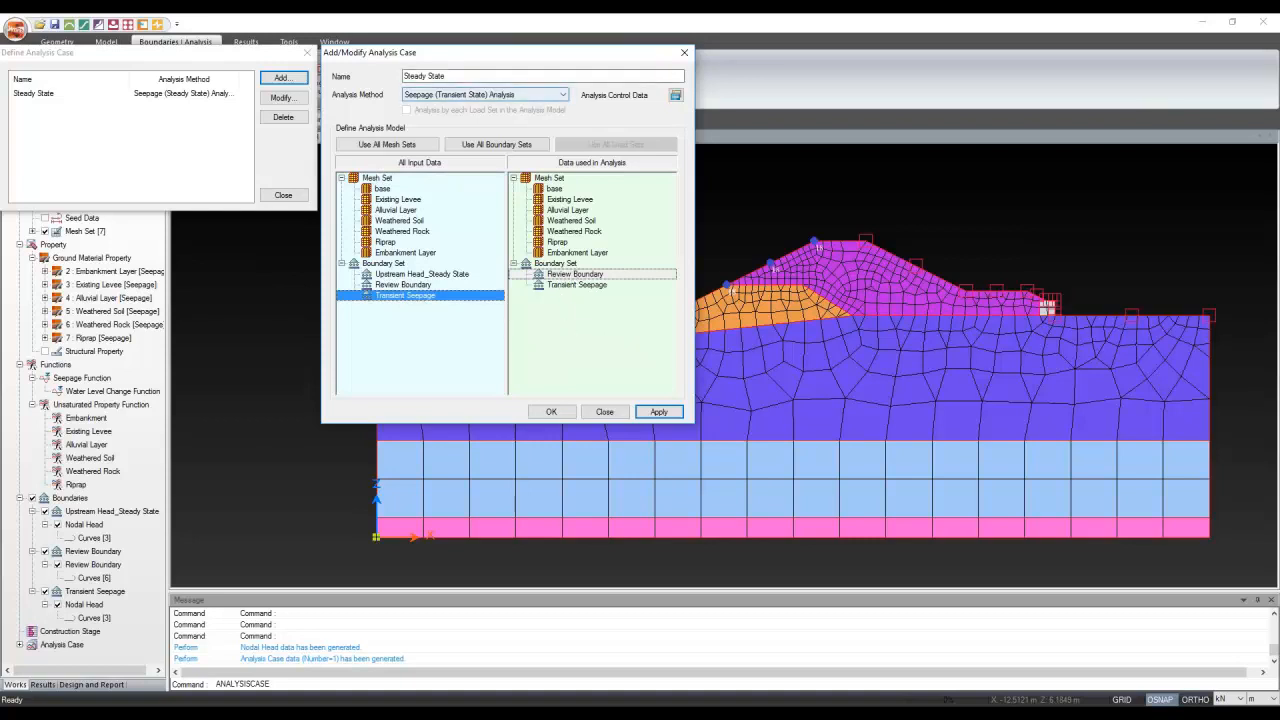
Rename the draft case, view its analysis control and time step settings, then discard the case
{"action": "left_click_drag", "start_coordinate": [448, 76], "coordinate": [402, 76]}
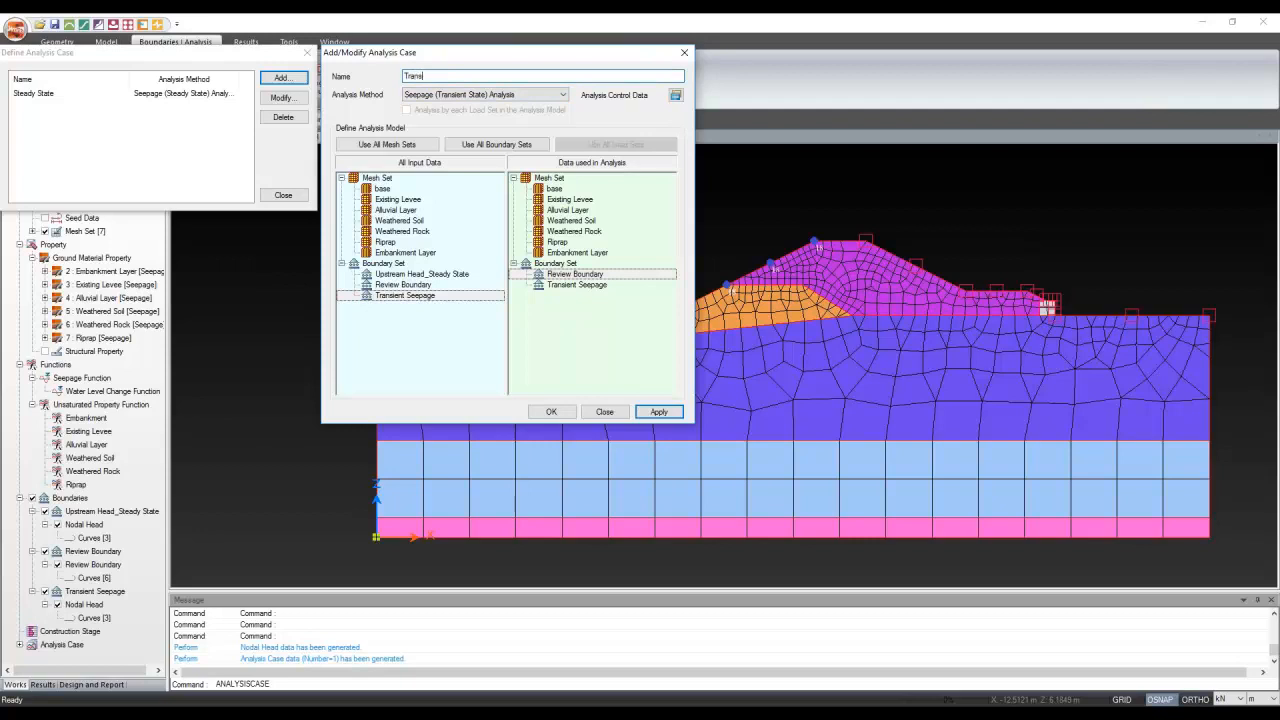
{"action": "type", "text": "Seepe"}
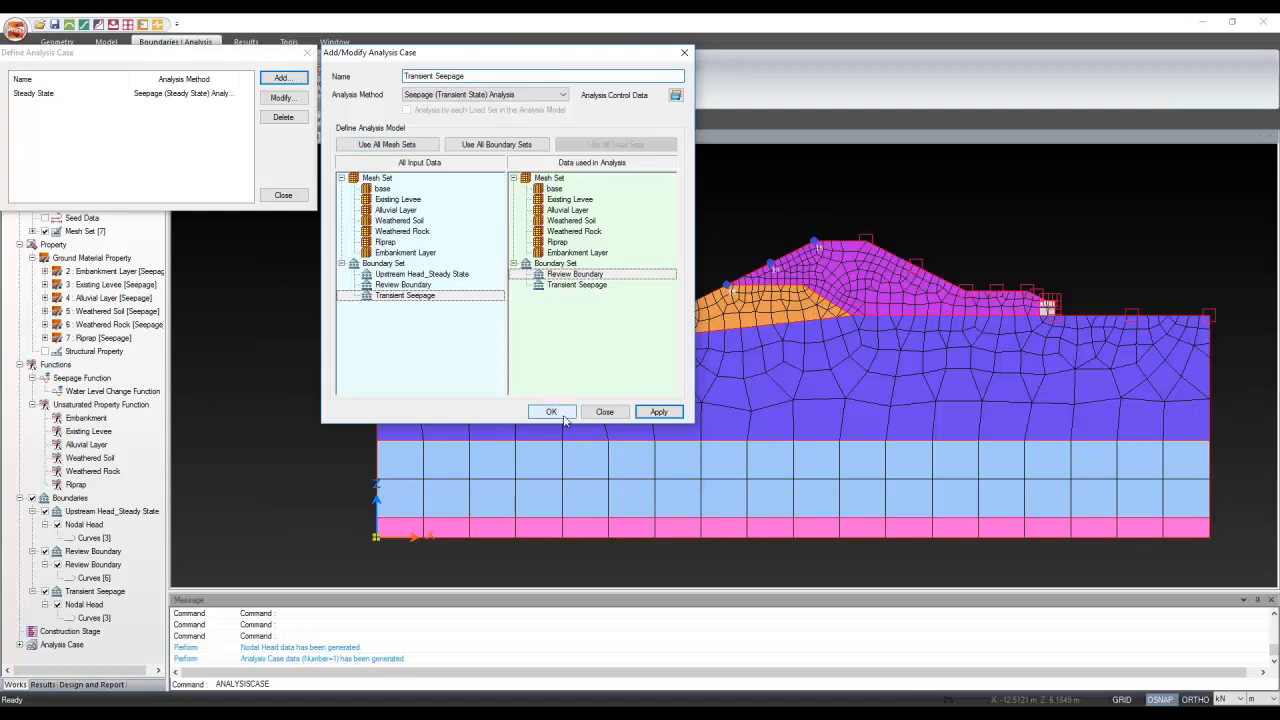
{"action": "left_click", "coordinate": [677, 94]}
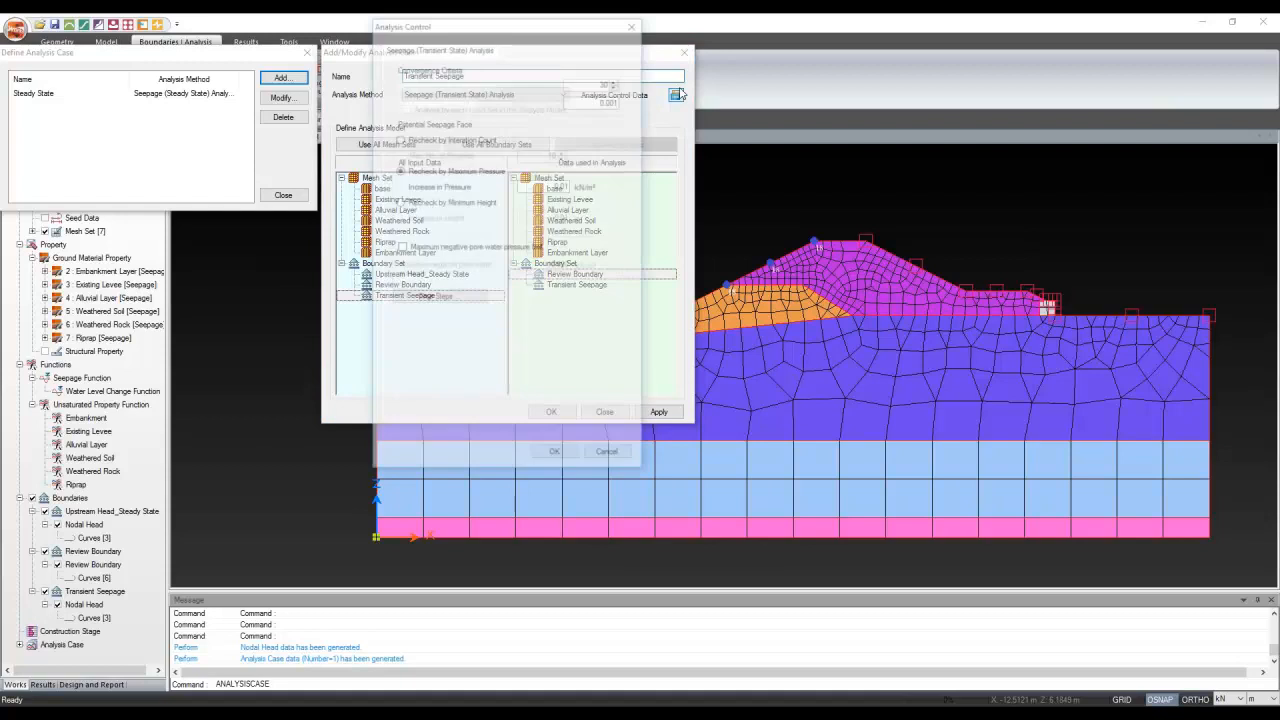
{"action": "left_click", "coordinate": [525, 297]}
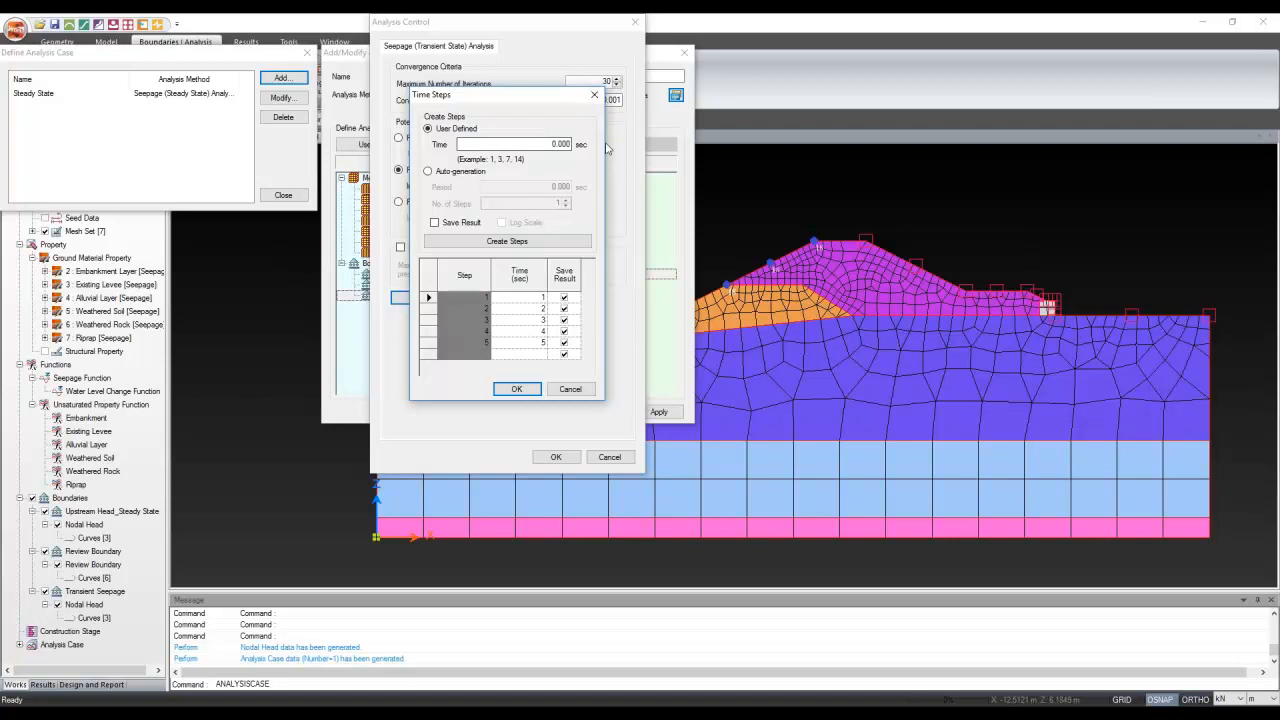
{"action": "left_click", "coordinate": [594, 96]}
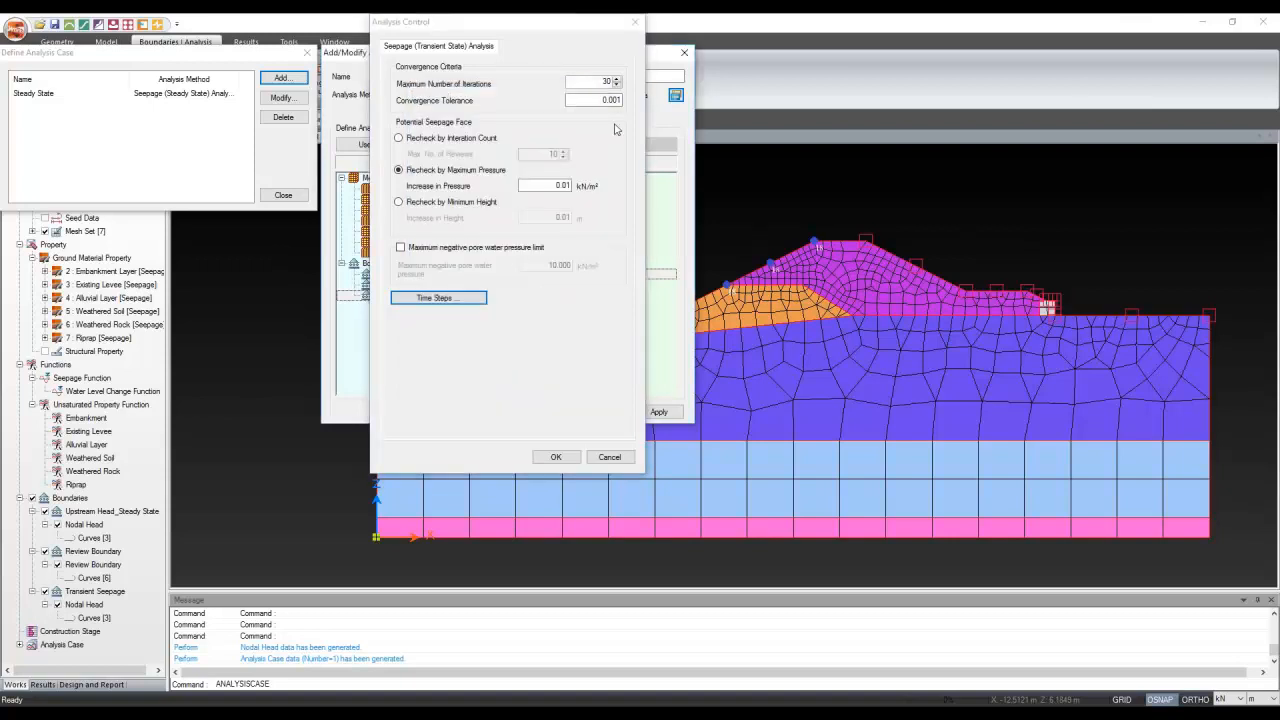
{"action": "left_click", "coordinate": [634, 21]}
{"action": "left_click", "coordinate": [684, 52]}
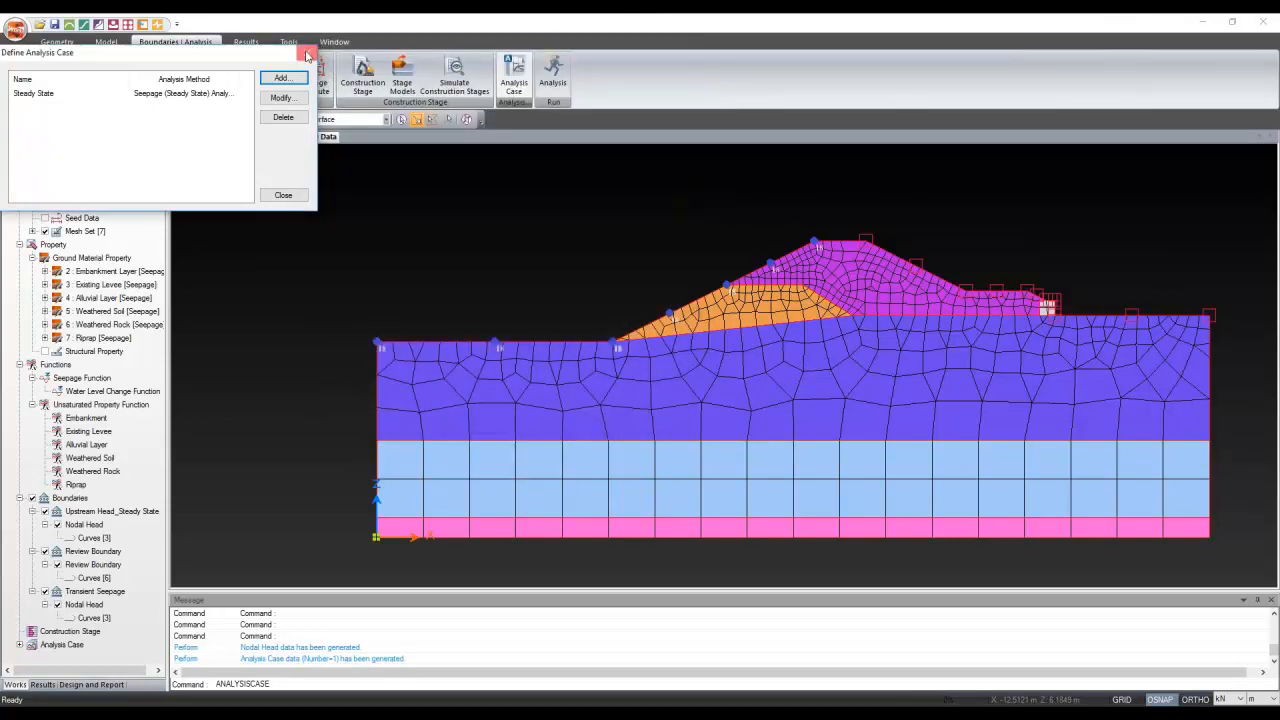
Close the case list and view the Water Level Change Function from the Nodal Head dialog, then close it
{"action": "left_click", "coordinate": [307, 54]}
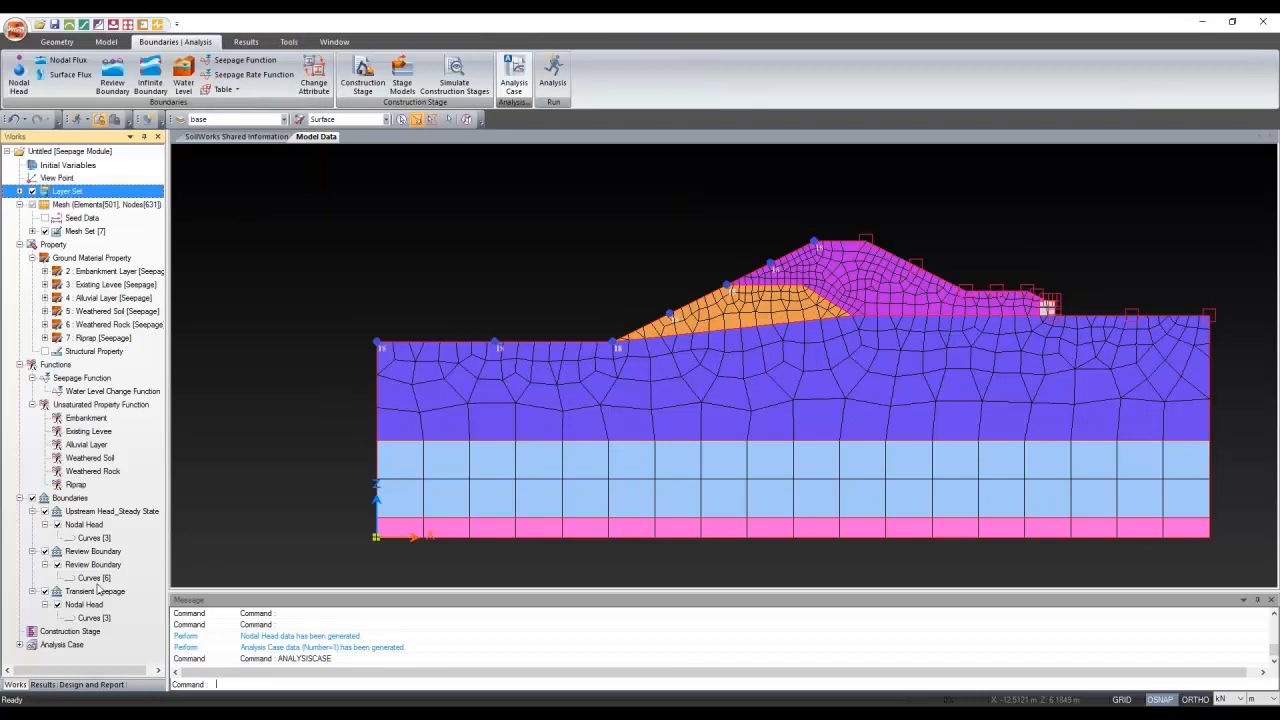
{"action": "left_click", "coordinate": [28, 72]}
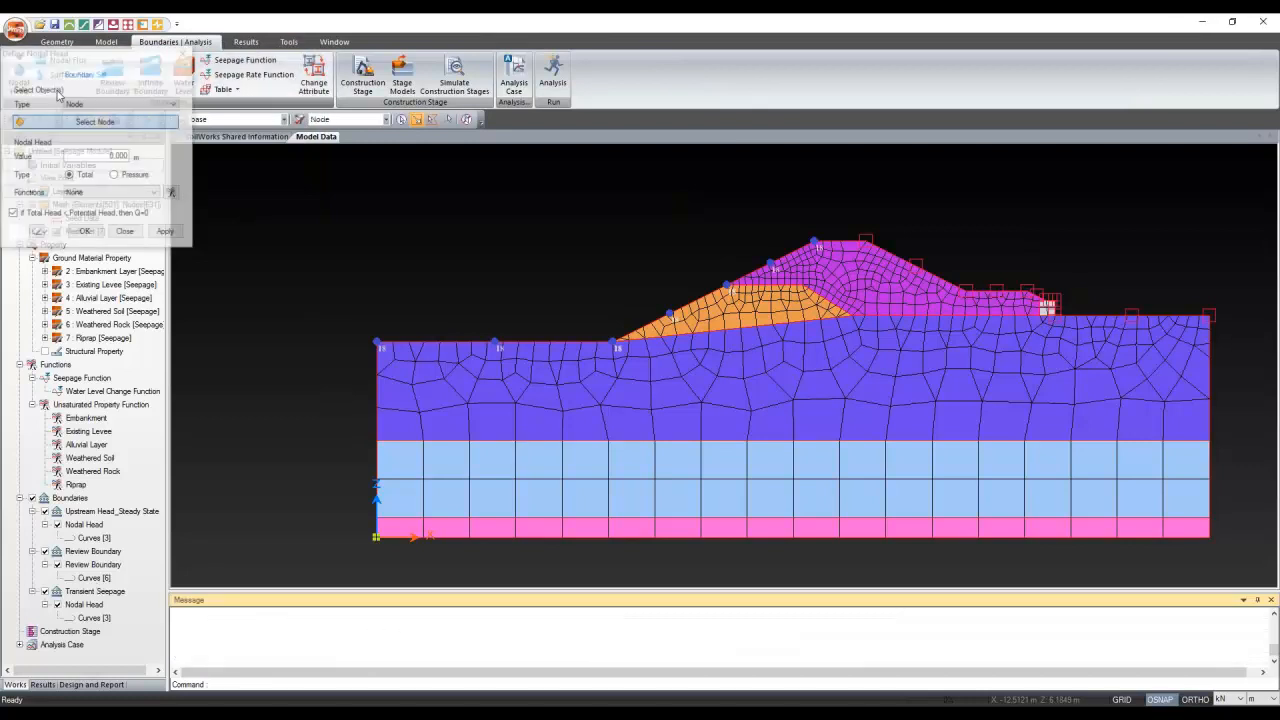
{"action": "left_click", "coordinate": [172, 192]}
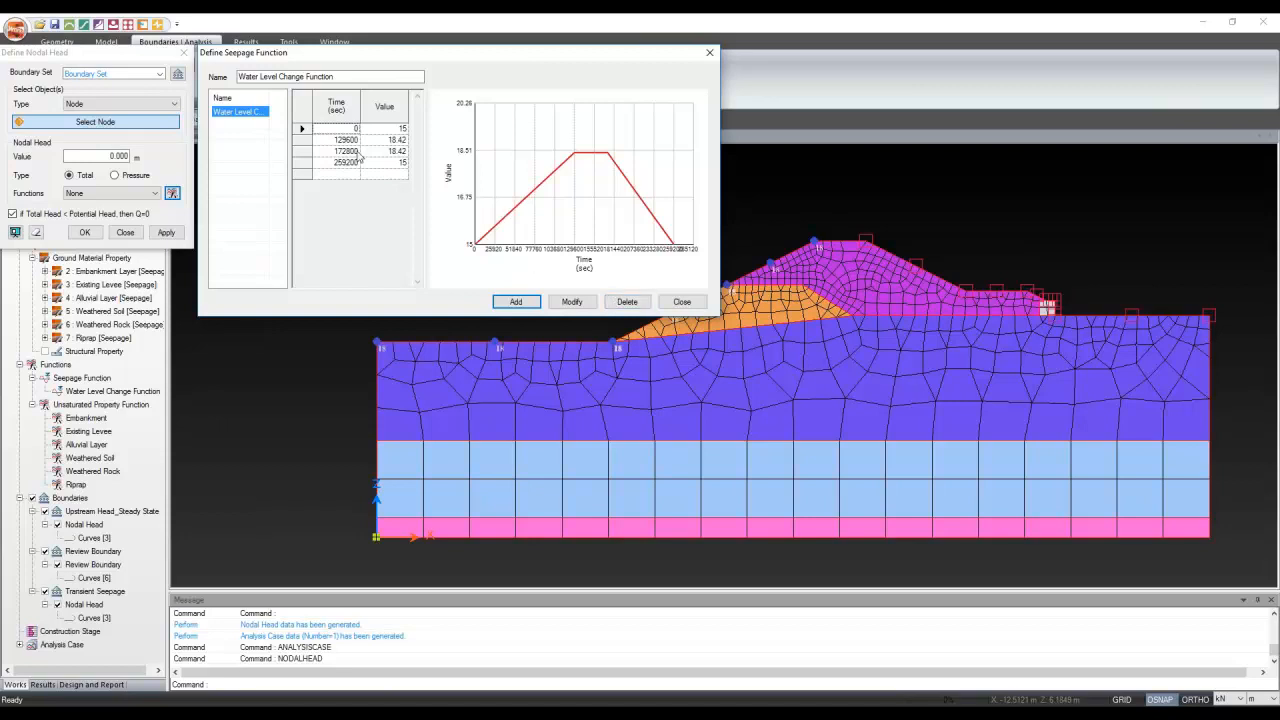
{"action": "left_click", "coordinate": [681, 303]}
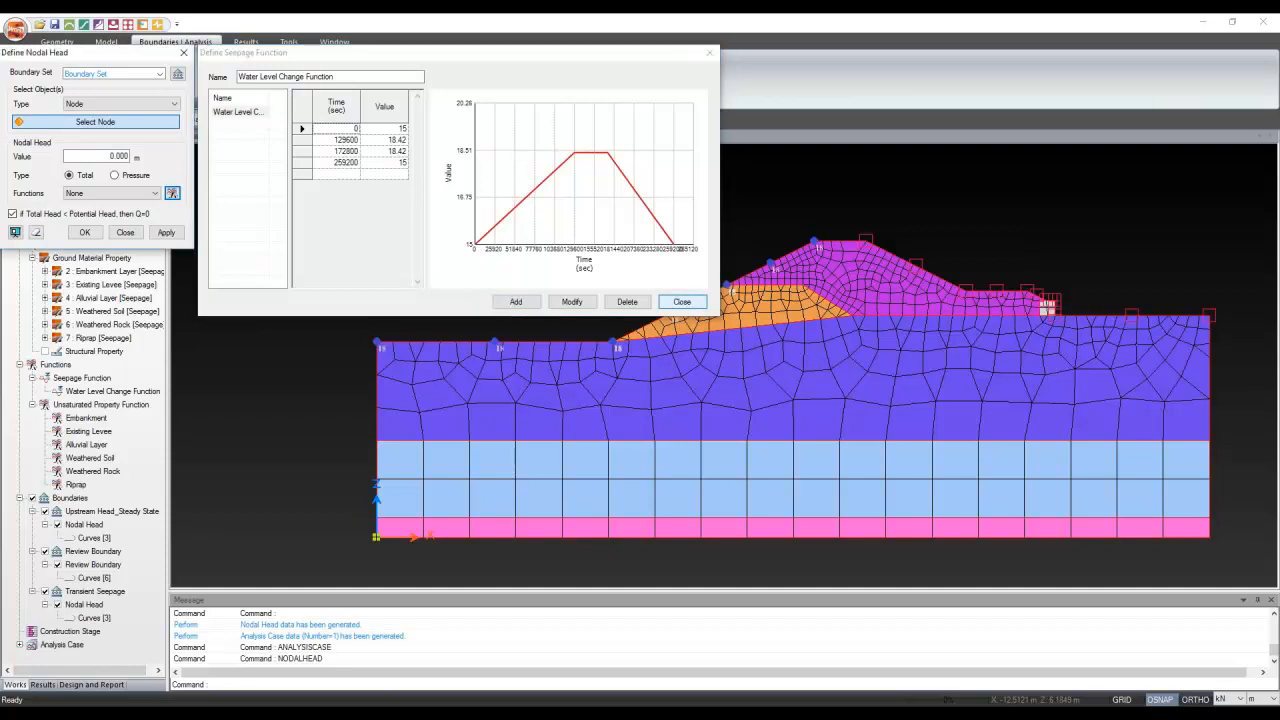
{"action": "left_click", "coordinate": [125, 232]}
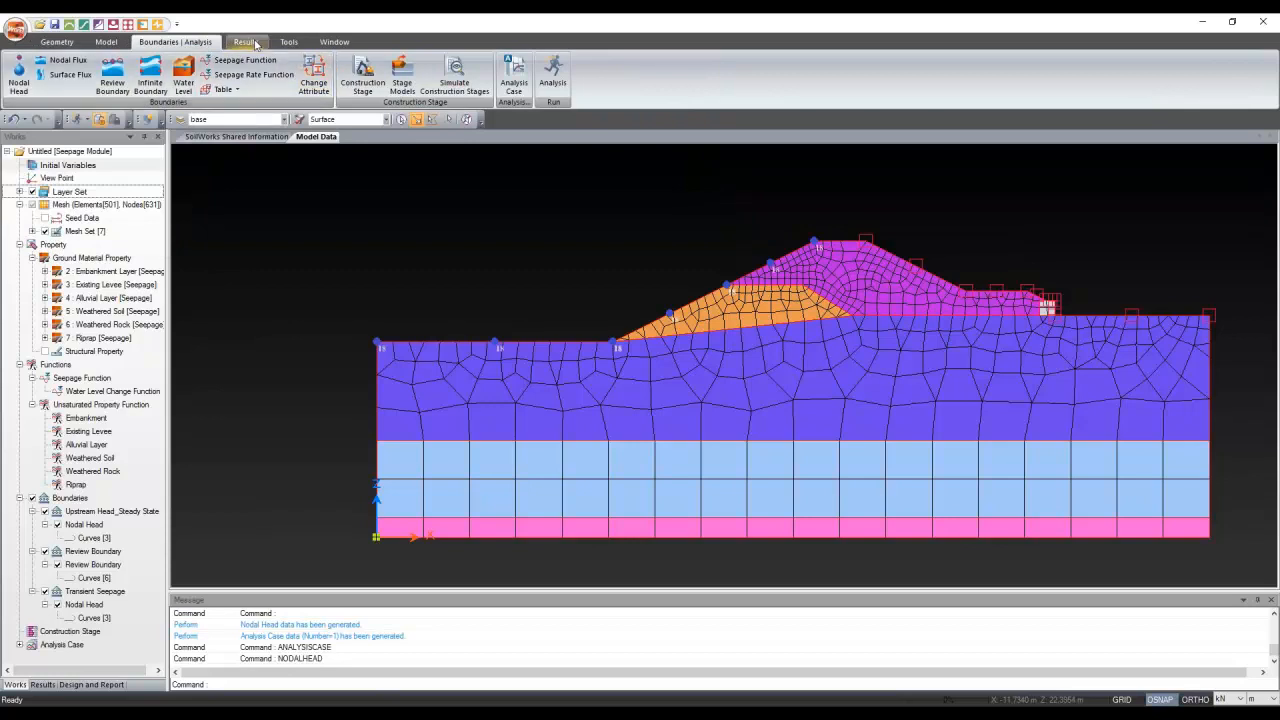
Start a new analysis case with transient seepage as the analysis method
{"action": "left_click", "coordinate": [256, 45]}
{"action": "left_click", "coordinate": [192, 43]}
{"action": "left_click", "coordinate": [518, 70]}
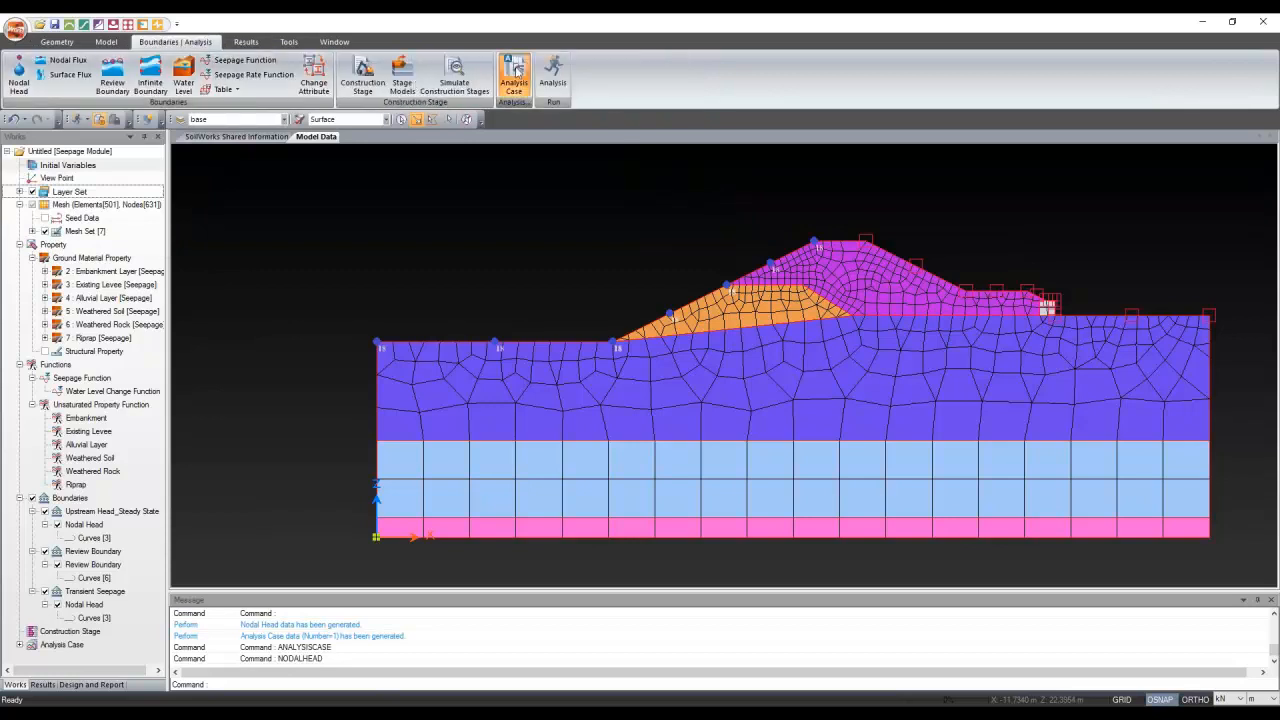
{"action": "left_click", "coordinate": [283, 77]}
{"action": "left_click", "coordinate": [483, 94]}
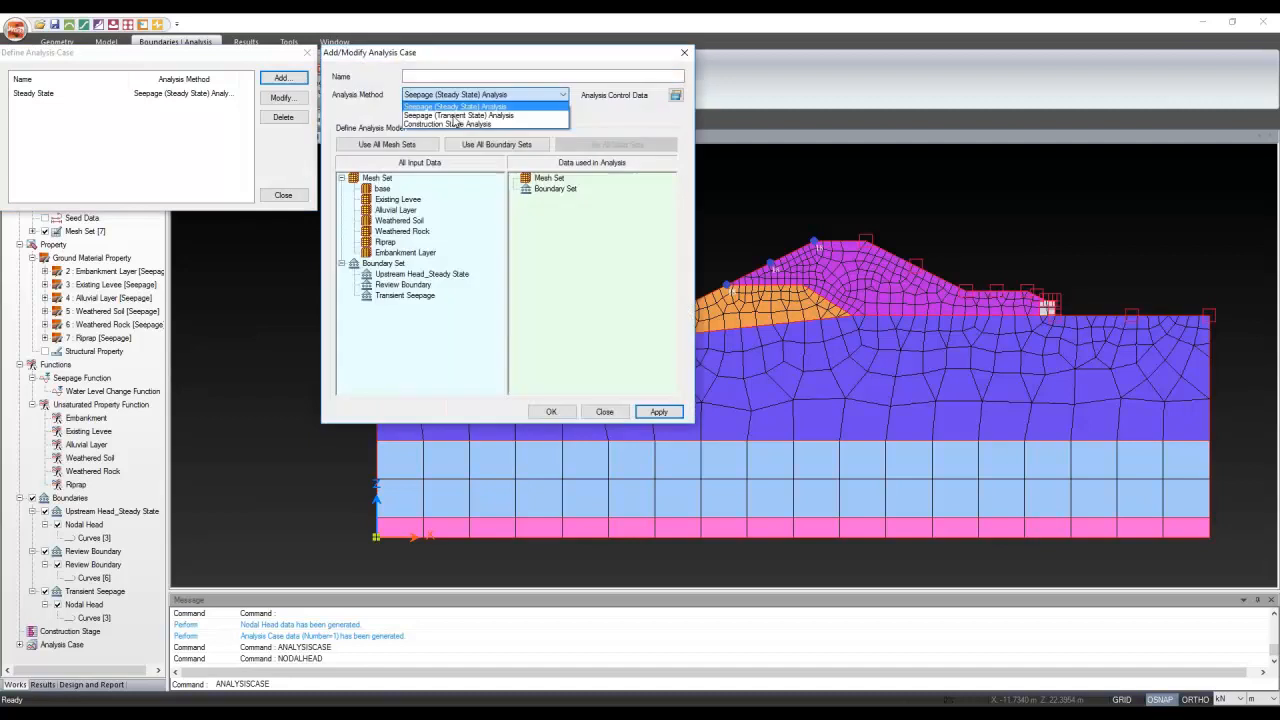
{"action": "left_click", "coordinate": [458, 115]}
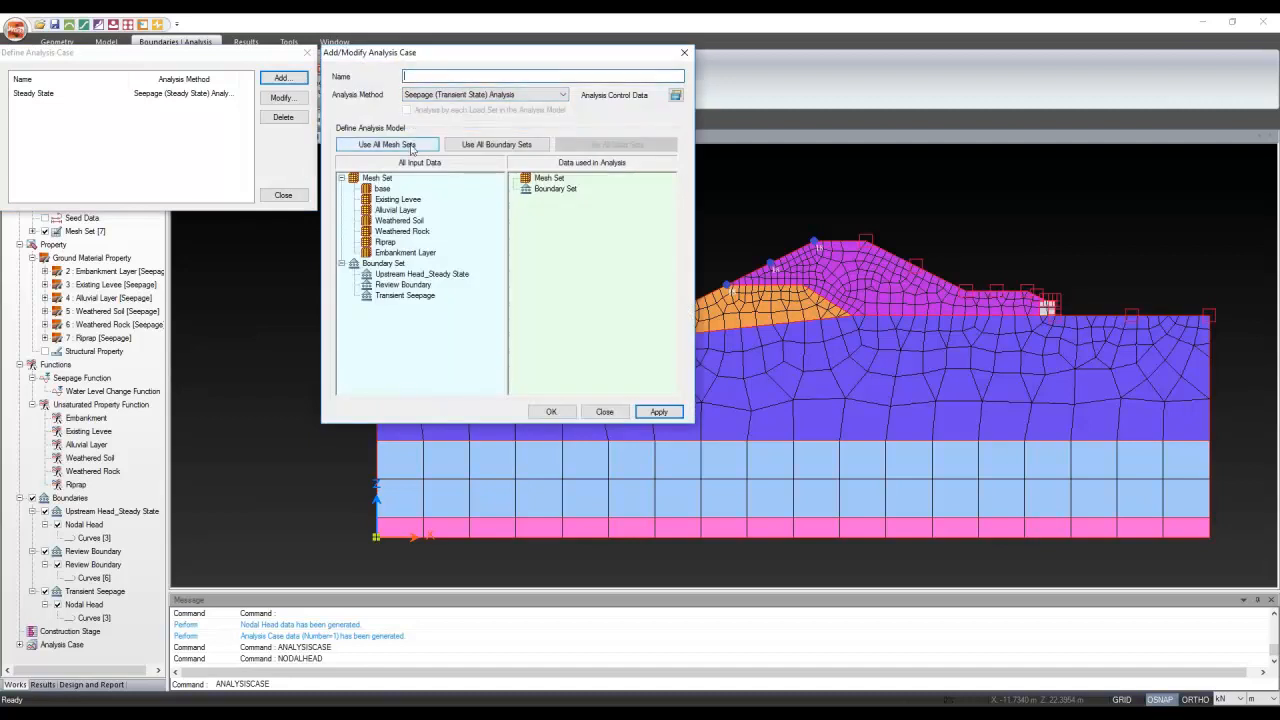
Use all mesh sets plus Review Boundary and Transient Seepage, and name the case 'Transient Seepage'
{"action": "left_click", "coordinate": [411, 147]}
{"action": "left_click_drag", "start_coordinate": [430, 286], "coordinate": [595, 305]}
{"action": "left_click_drag", "start_coordinate": [452, 297], "coordinate": [598, 312]}
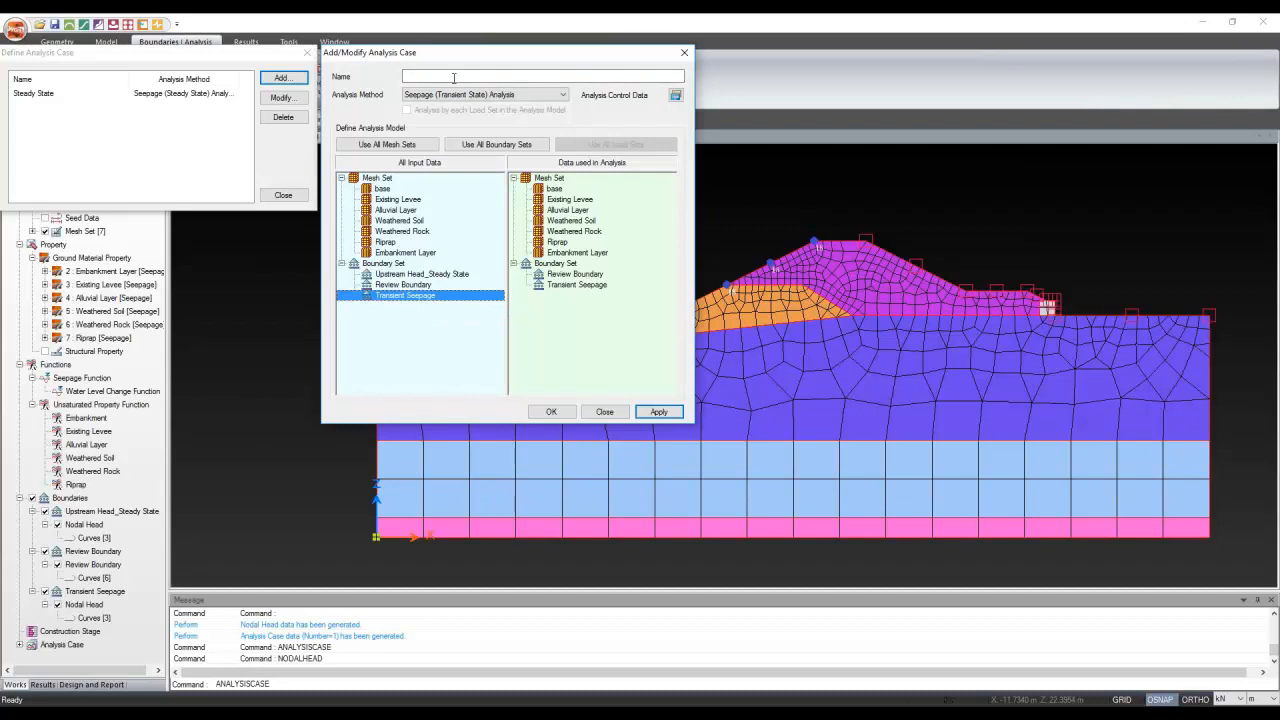
{"action": "left_click", "coordinate": [454, 77]}
{"action": "type", "text": "Transient Seepage"}
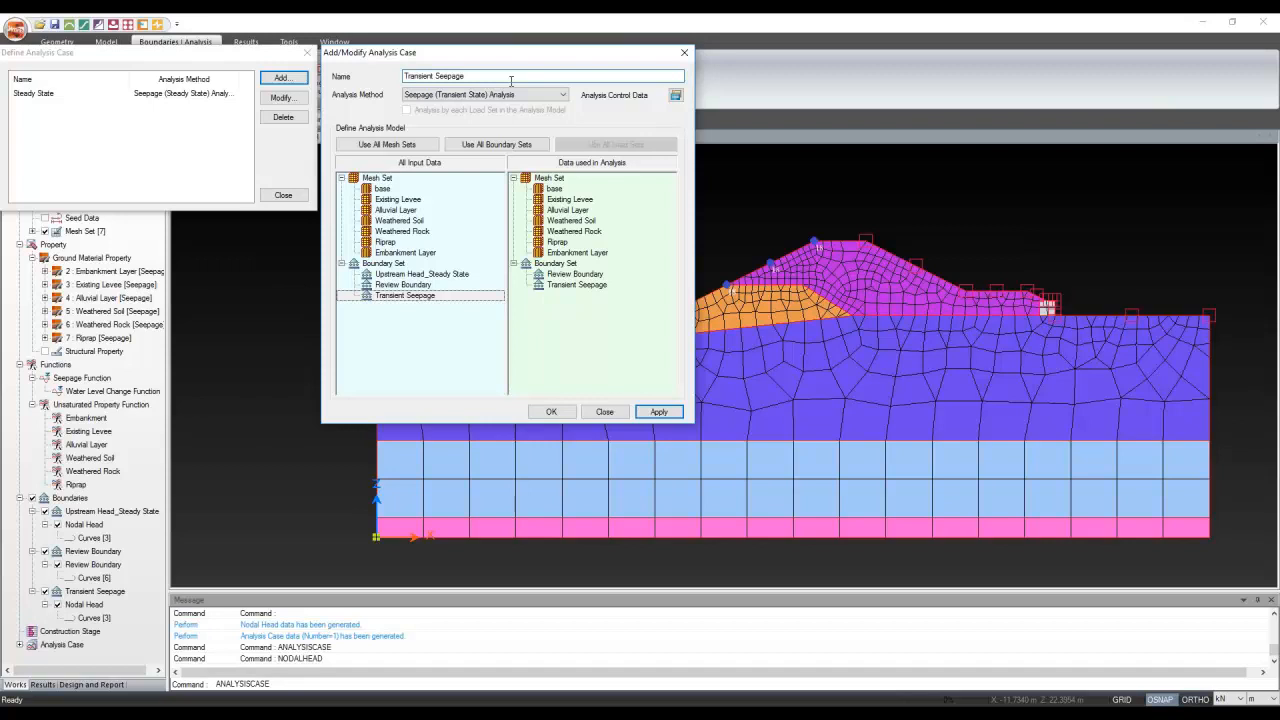
{"action": "left_click", "coordinate": [676, 95]}
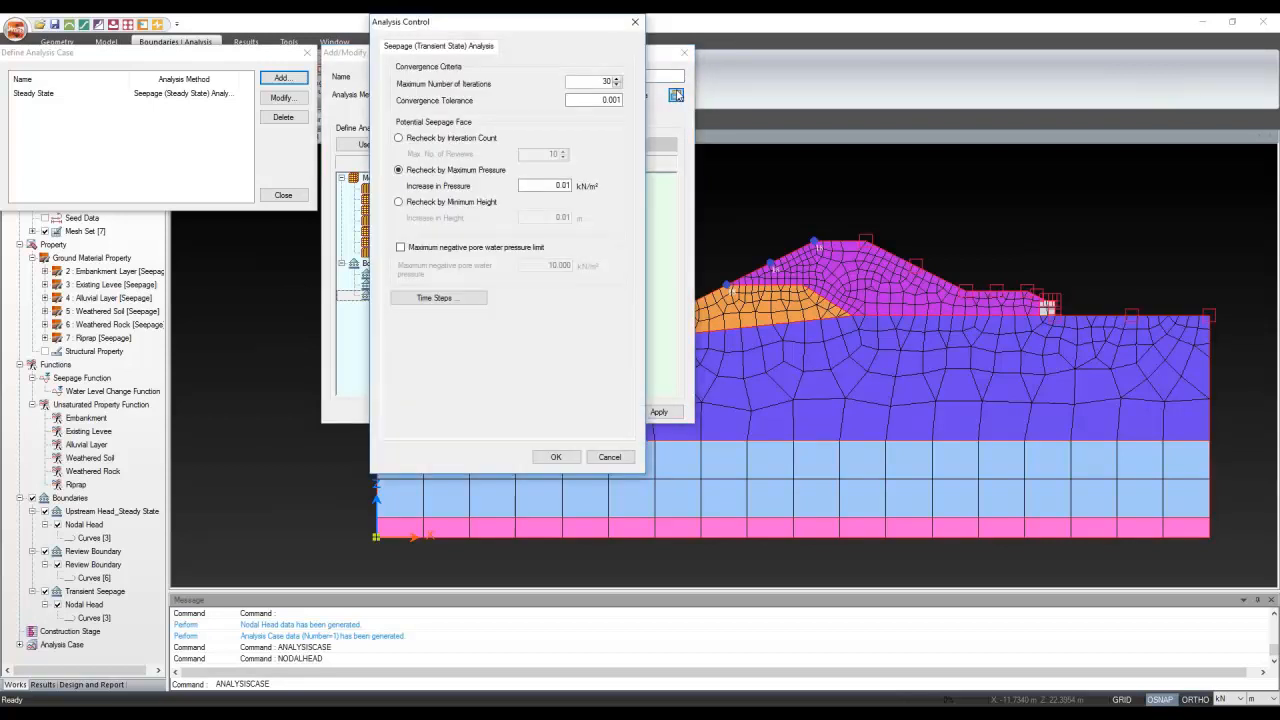
Create a user-defined time step at 259200 sec with Save Result turned on
{"action": "left_click", "coordinate": [440, 299]}
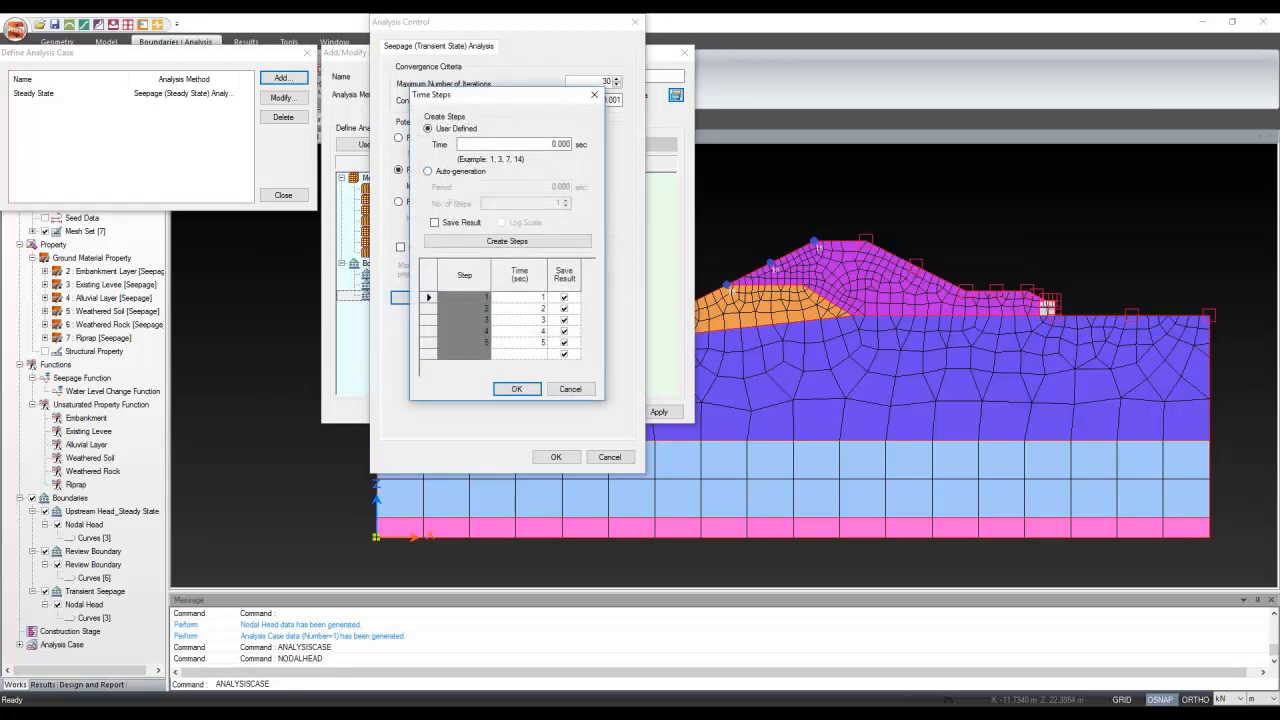
{"action": "left_click_drag", "start_coordinate": [493, 145], "coordinate": [590, 143]}
{"action": "left_click", "coordinate": [533, 150]}
{"action": "double_click", "coordinate": [533, 150]}
{"action": "type", "text": "259200"}
{"action": "left_click", "coordinate": [460, 222]}
{"action": "left_click", "coordinate": [492, 243]}
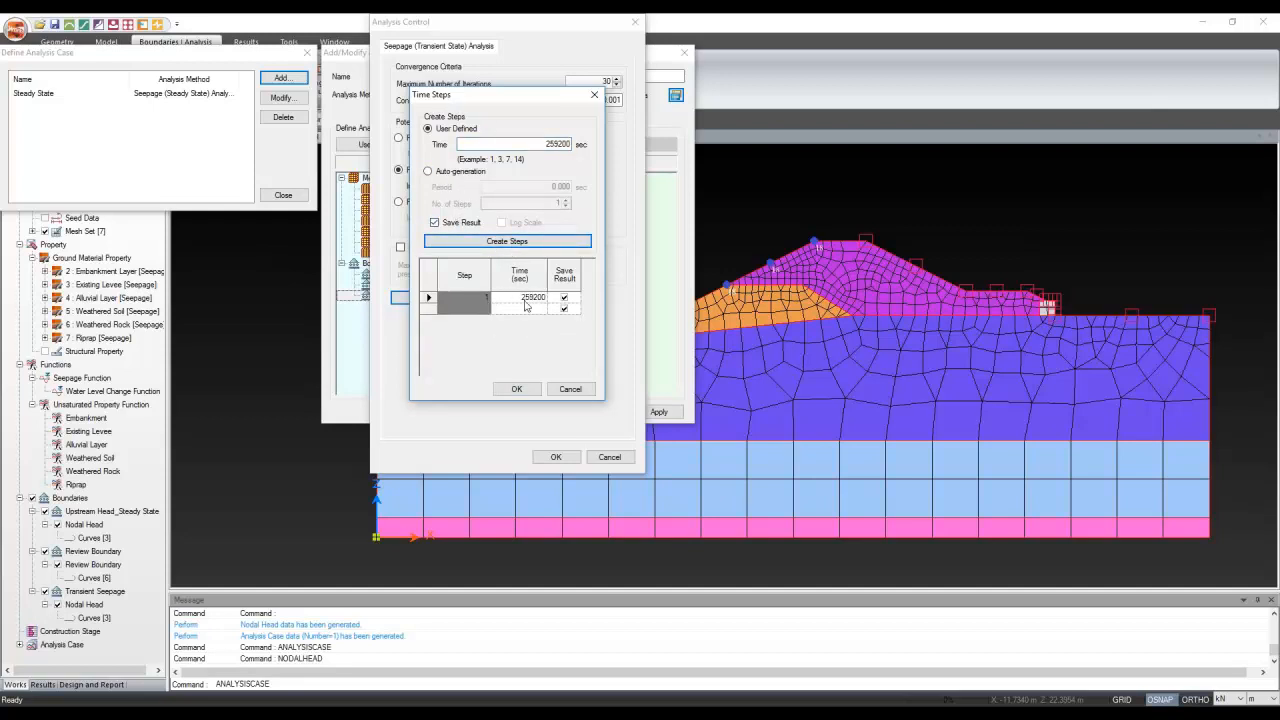
Delete the step 1 row and add a step at time 0
{"action": "left_click", "coordinate": [462, 173]}
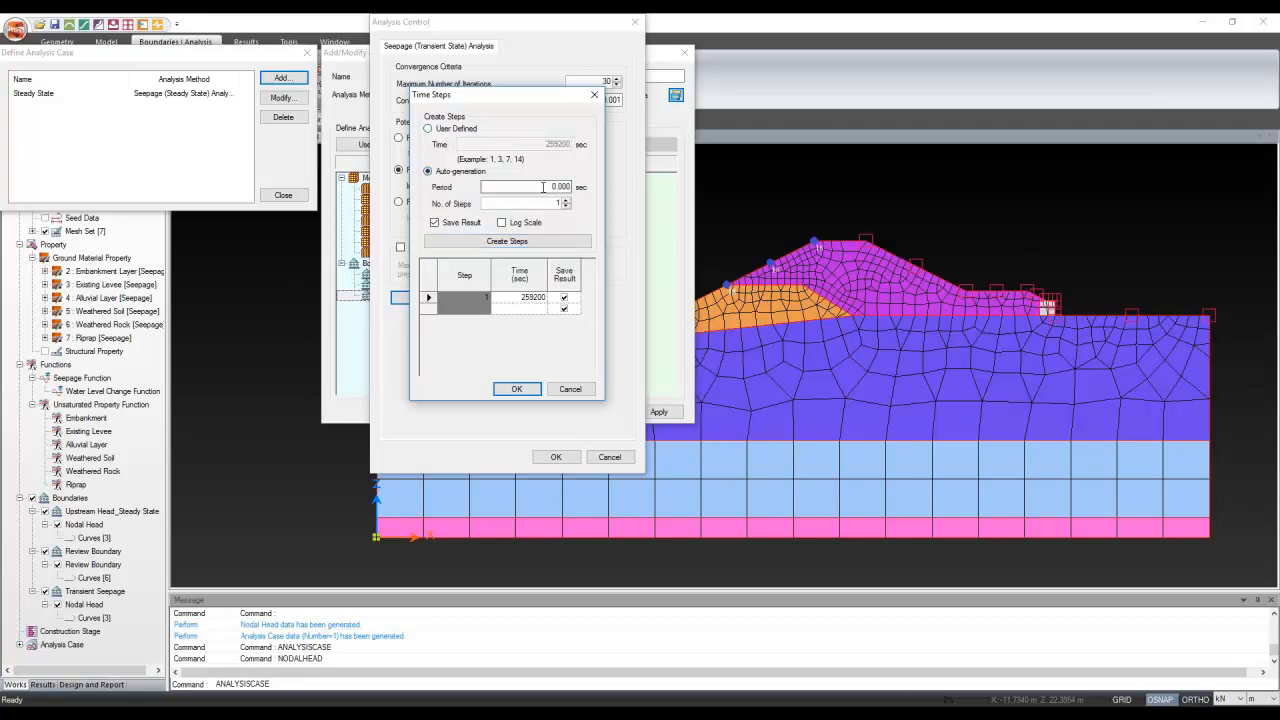
{"action": "left_click", "coordinate": [463, 133]}
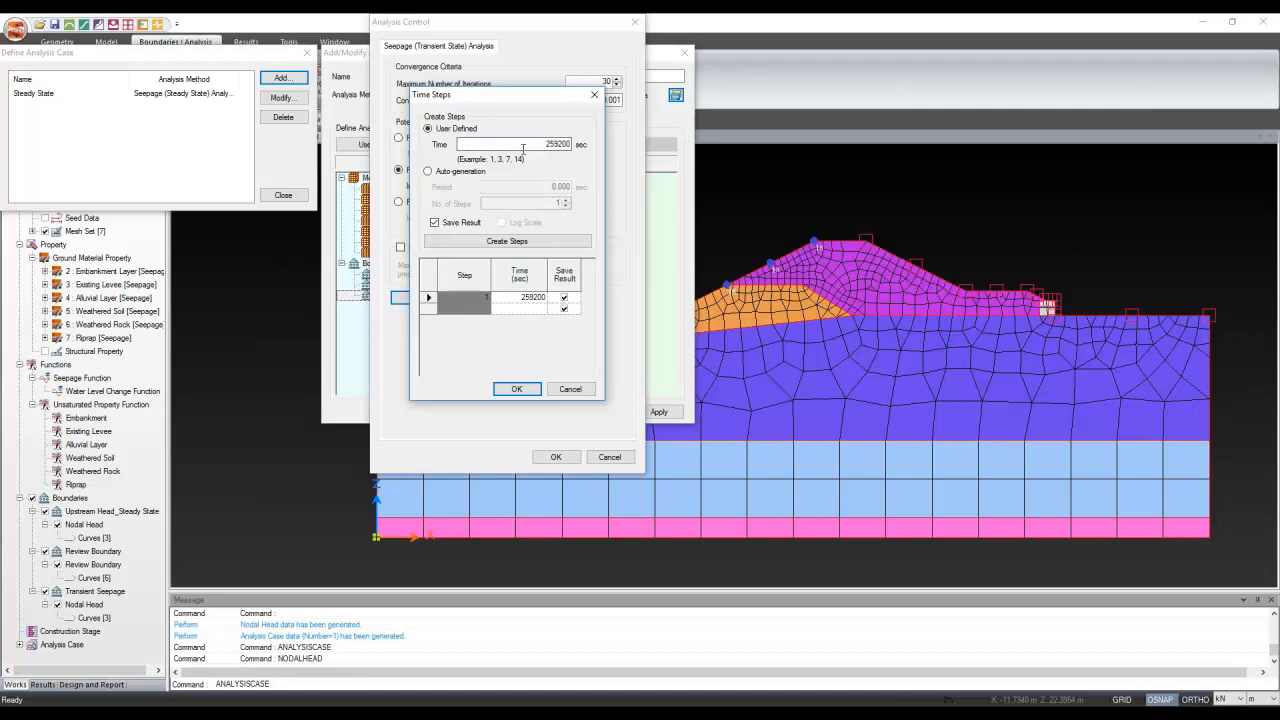
{"action": "left_click", "coordinate": [519, 298]}
{"action": "left_click", "coordinate": [430, 298]}
{"action": "key", "text": "Delete"}
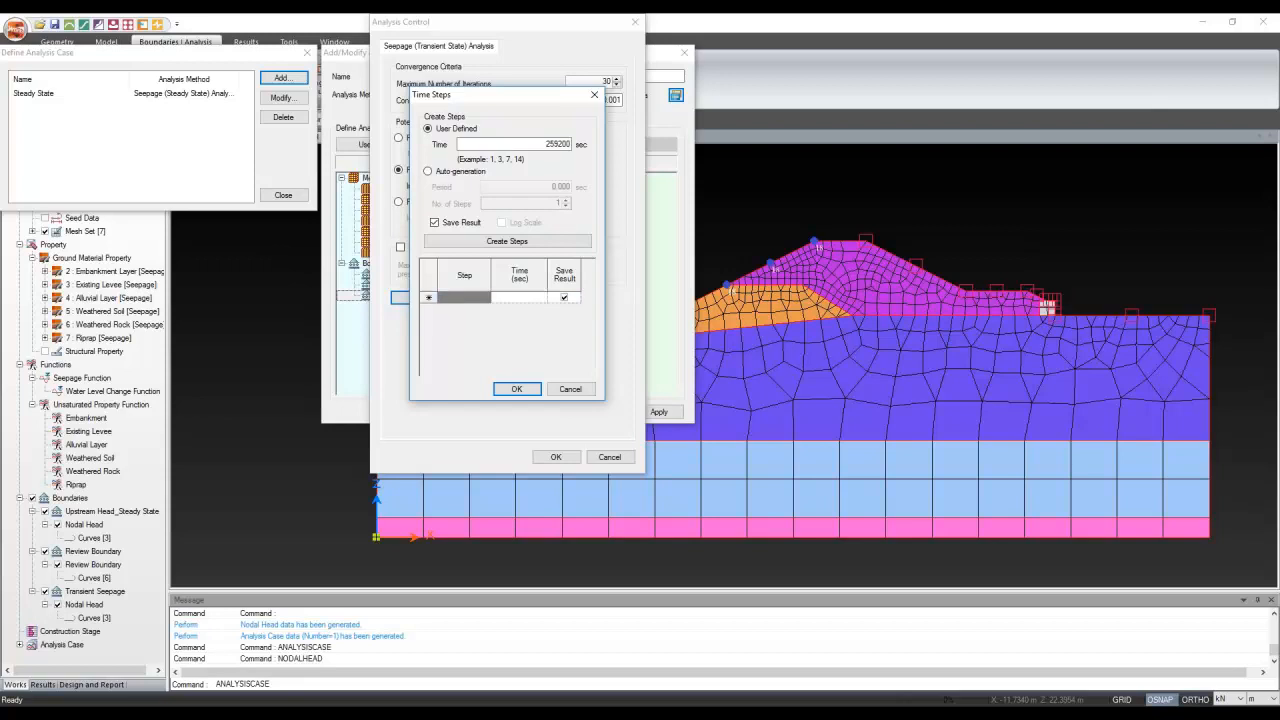
{"action": "double_click", "coordinate": [549, 144]}
{"action": "type", "text": "0"}
{"action": "left_click", "coordinate": [515, 241]}
Add further user-defined steps at 125600 and 172800 sec
{"action": "double_click", "coordinate": [543, 145]}
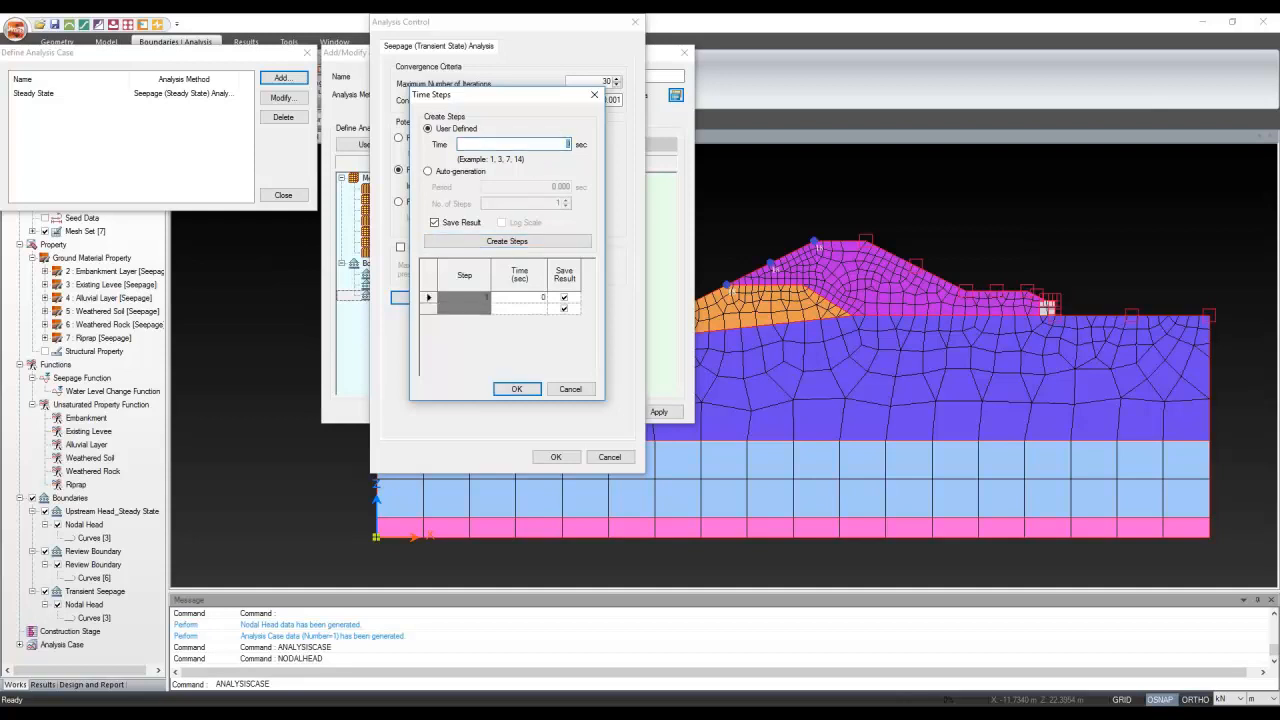
{"action": "type", "text": "125"}
{"action": "type", "text": "600"}
{"action": "left_click", "coordinate": [560, 242]}
{"action": "double_click", "coordinate": [573, 144]}
{"action": "type", "text": "172800"}
{"action": "left_click", "coordinate": [540, 243]}
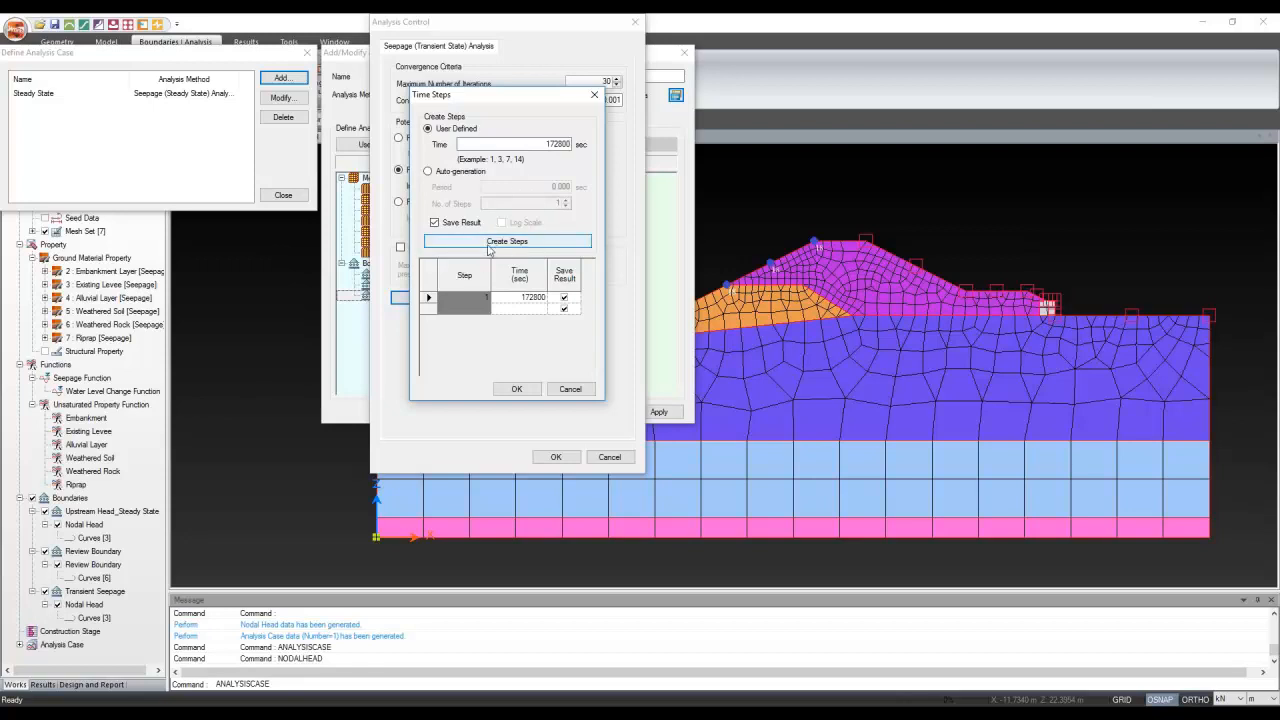
Delete the first step row, add a step at 0, and set the remaining step to 129600 sec
{"action": "left_click", "coordinate": [500, 302]}
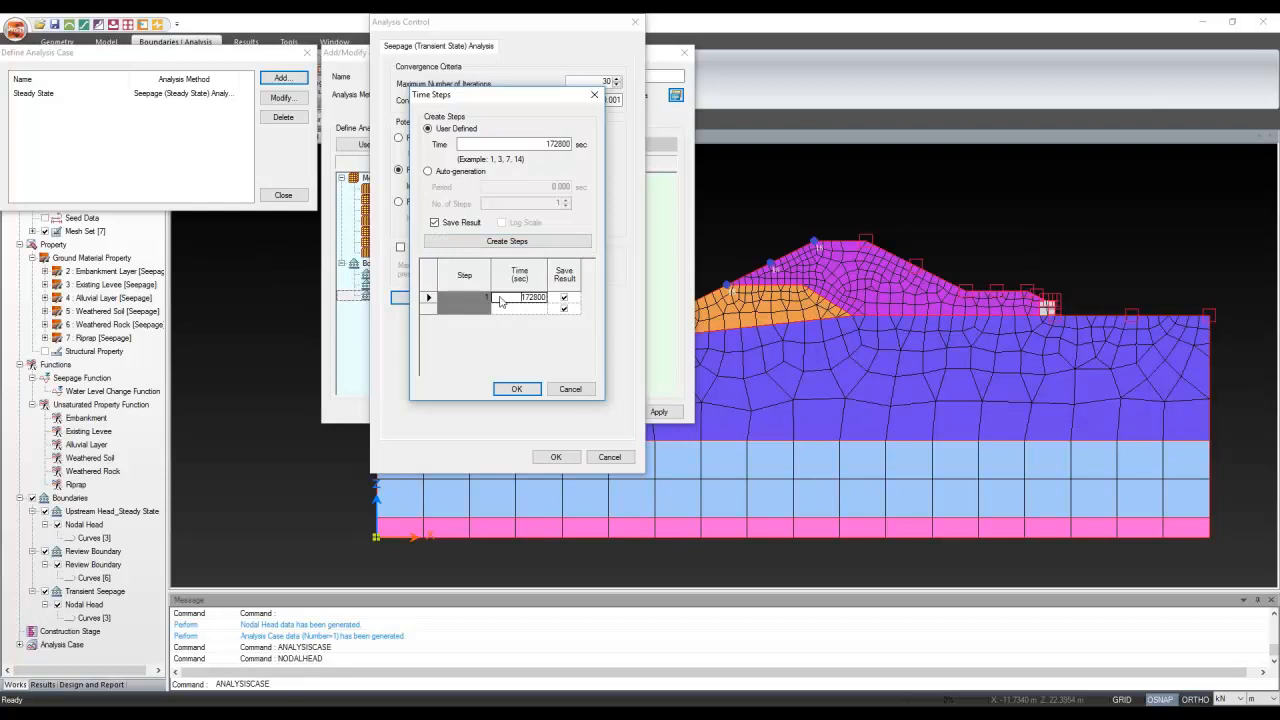
{"action": "left_click", "coordinate": [425, 298]}
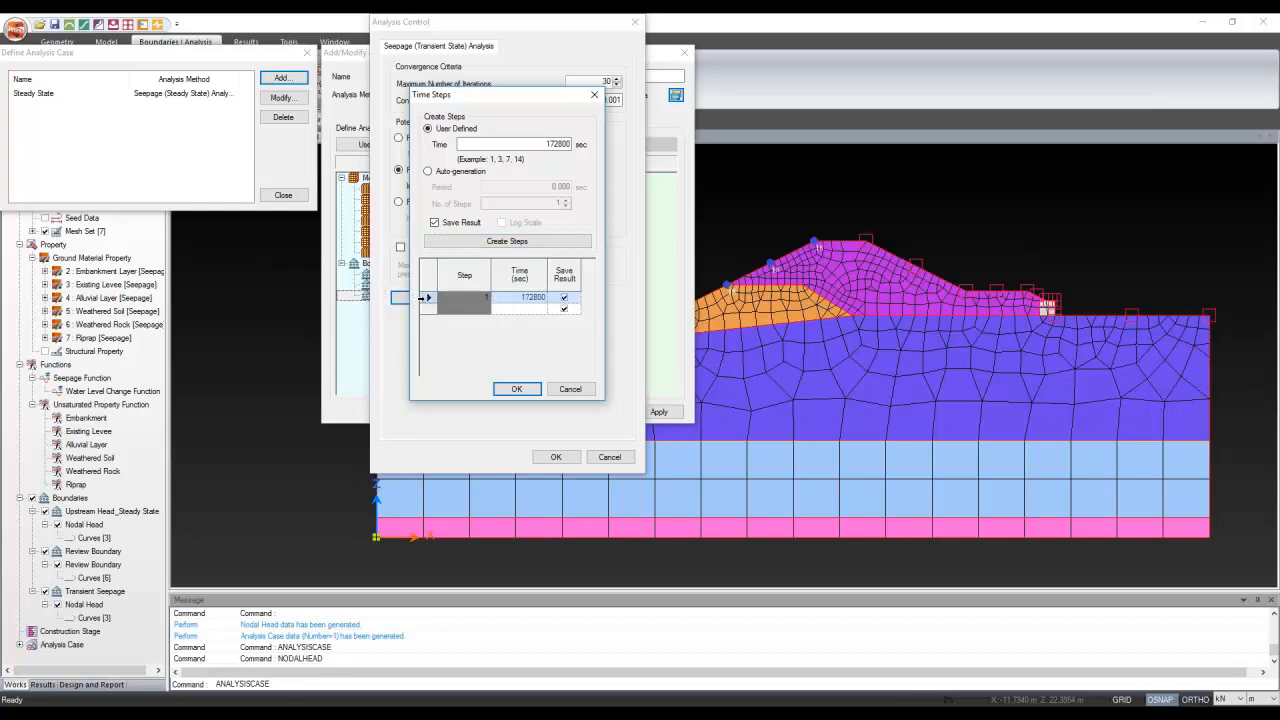
{"action": "key", "text": "Delete"}
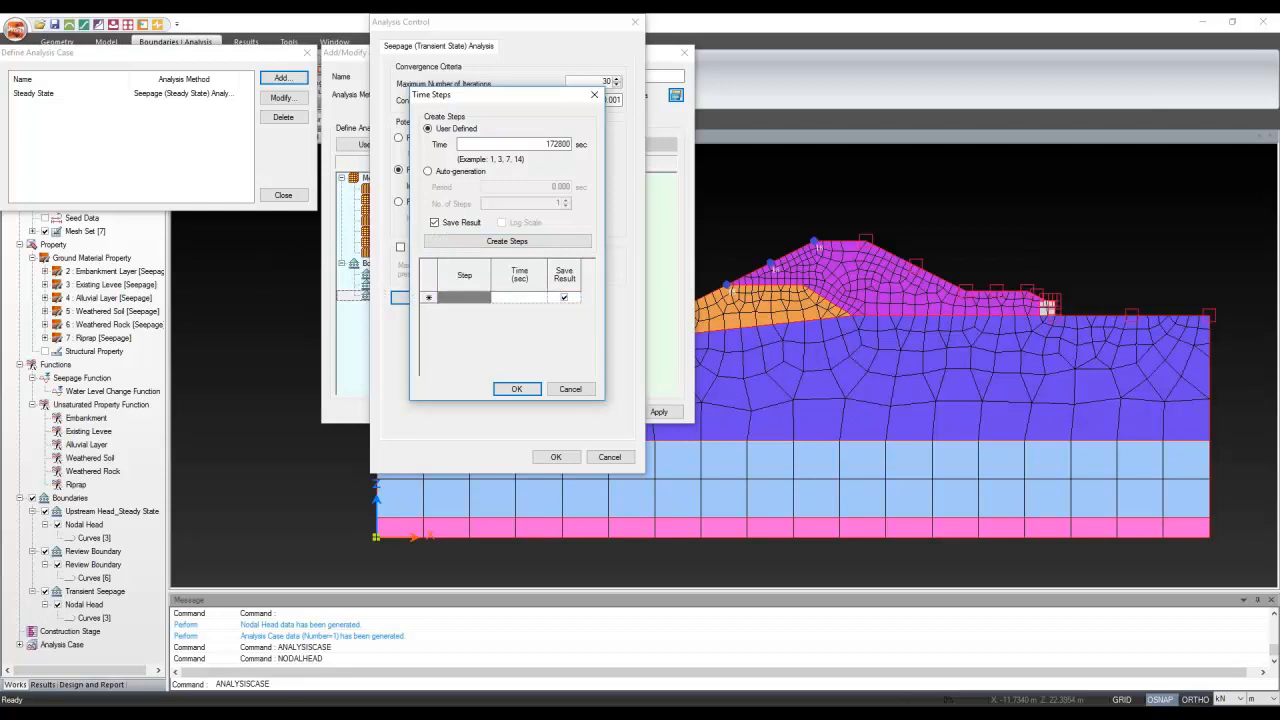
{"action": "double_click", "coordinate": [542, 144]}
{"action": "type", "text": "0"}
{"action": "left_click", "coordinate": [446, 244]}
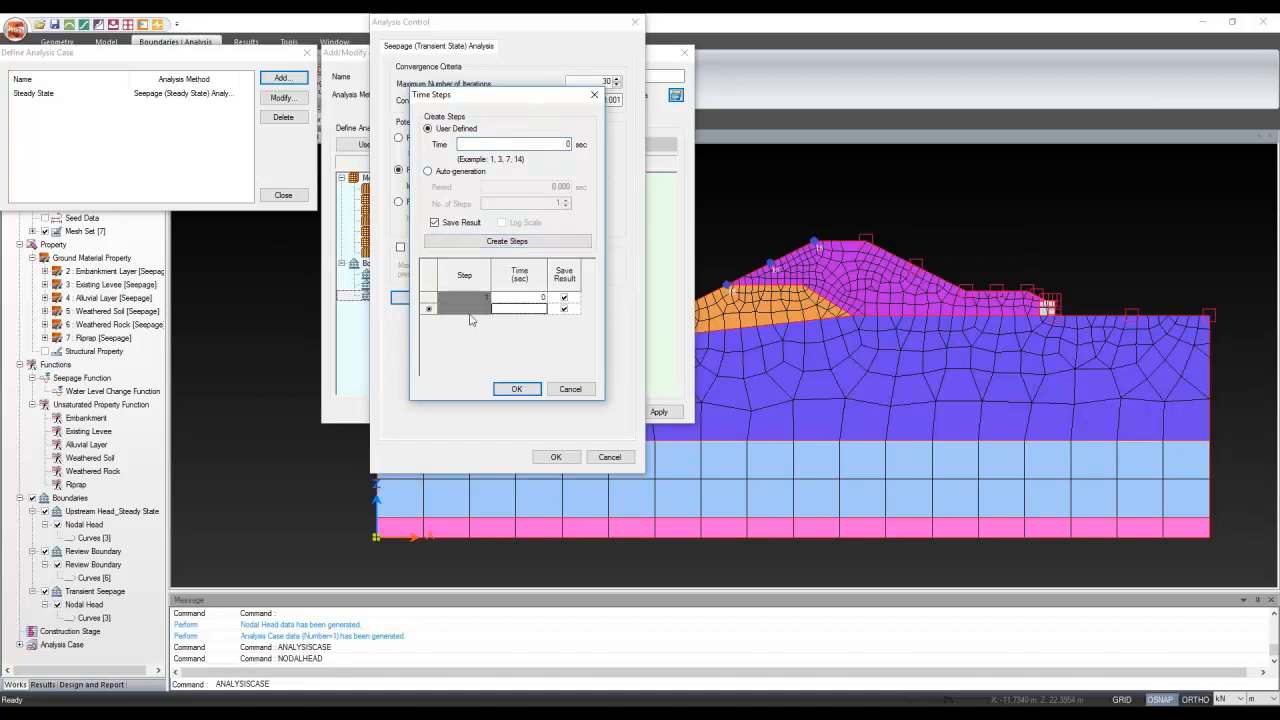
{"action": "double_click", "coordinate": [551, 144]}
{"action": "type", "text": "123"}
{"action": "type", "text": "600"}
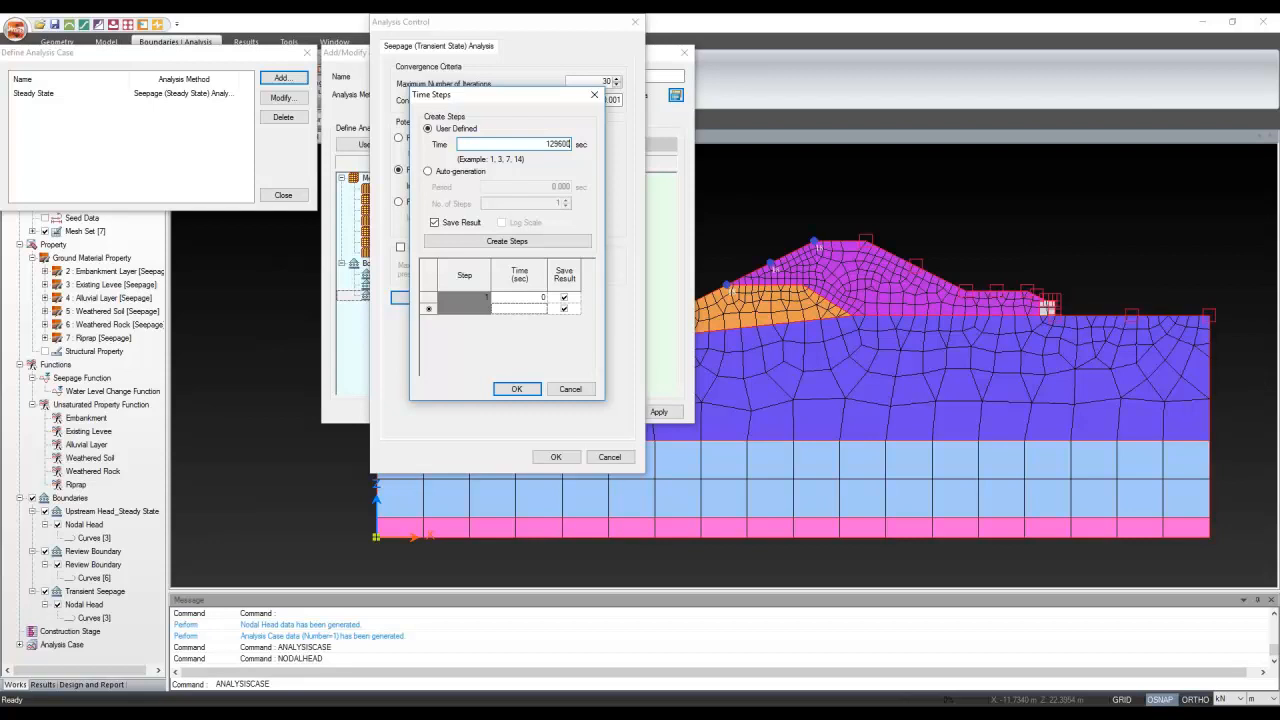
{"action": "left_click", "coordinate": [536, 243]}
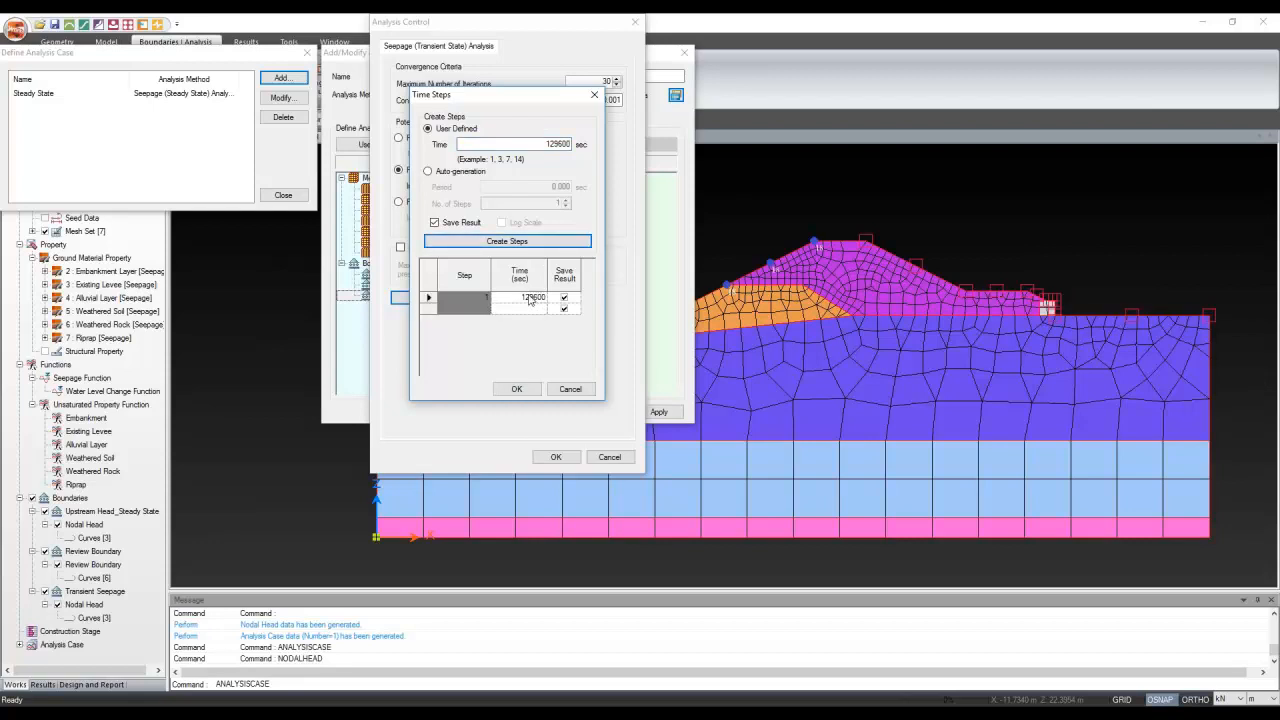
Auto-generate 4 time steps over a 259200 sec period and confirm the time step and control settings
{"action": "left_click", "coordinate": [440, 172]}
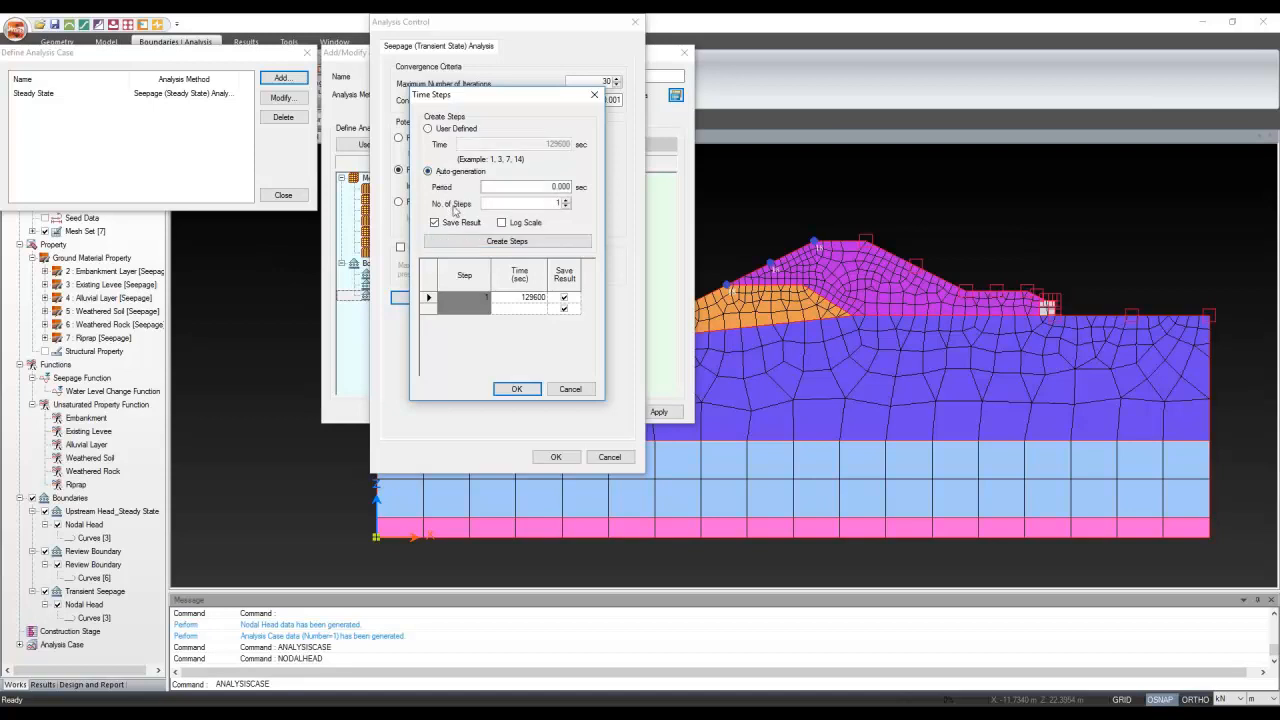
{"action": "left_click", "coordinate": [530, 184]}
{"action": "type", "text": "259200"}
{"action": "left_click", "coordinate": [553, 204]}
{"action": "left_click", "coordinate": [525, 242]}
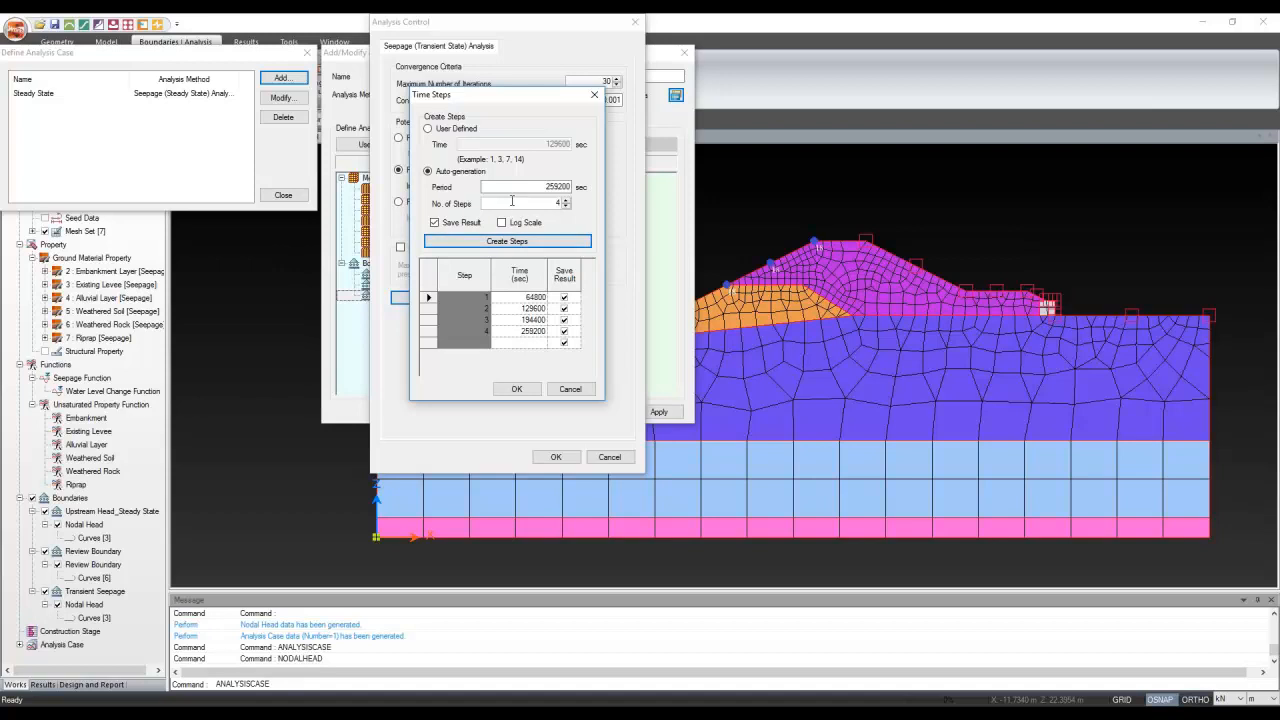
{"action": "left_click", "coordinate": [512, 203]}
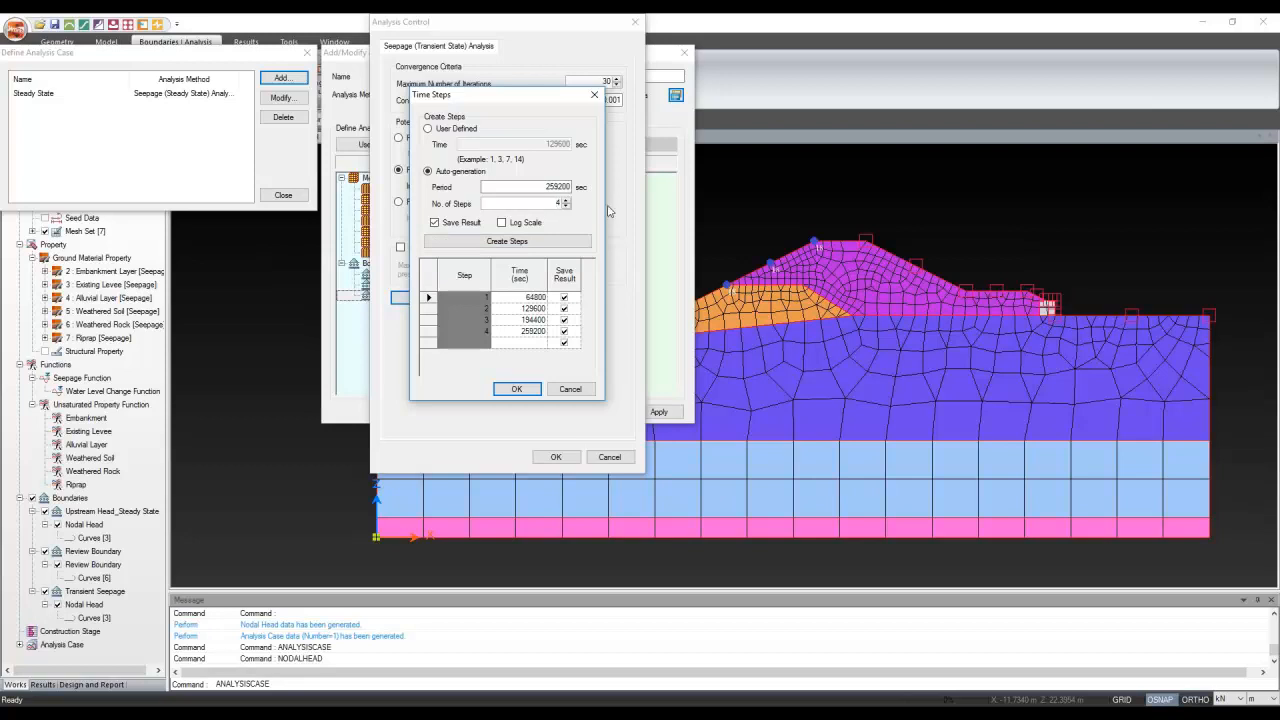
{"action": "left_click", "coordinate": [517, 390]}
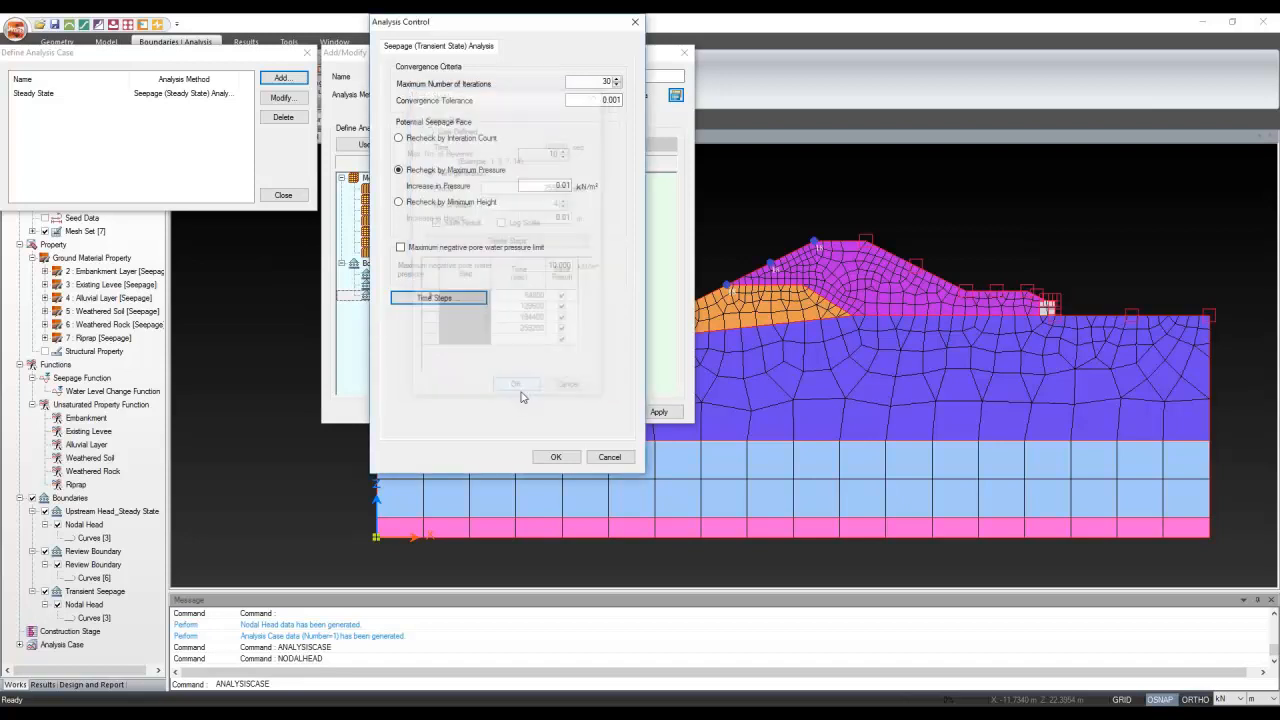
{"action": "left_click", "coordinate": [556, 457]}
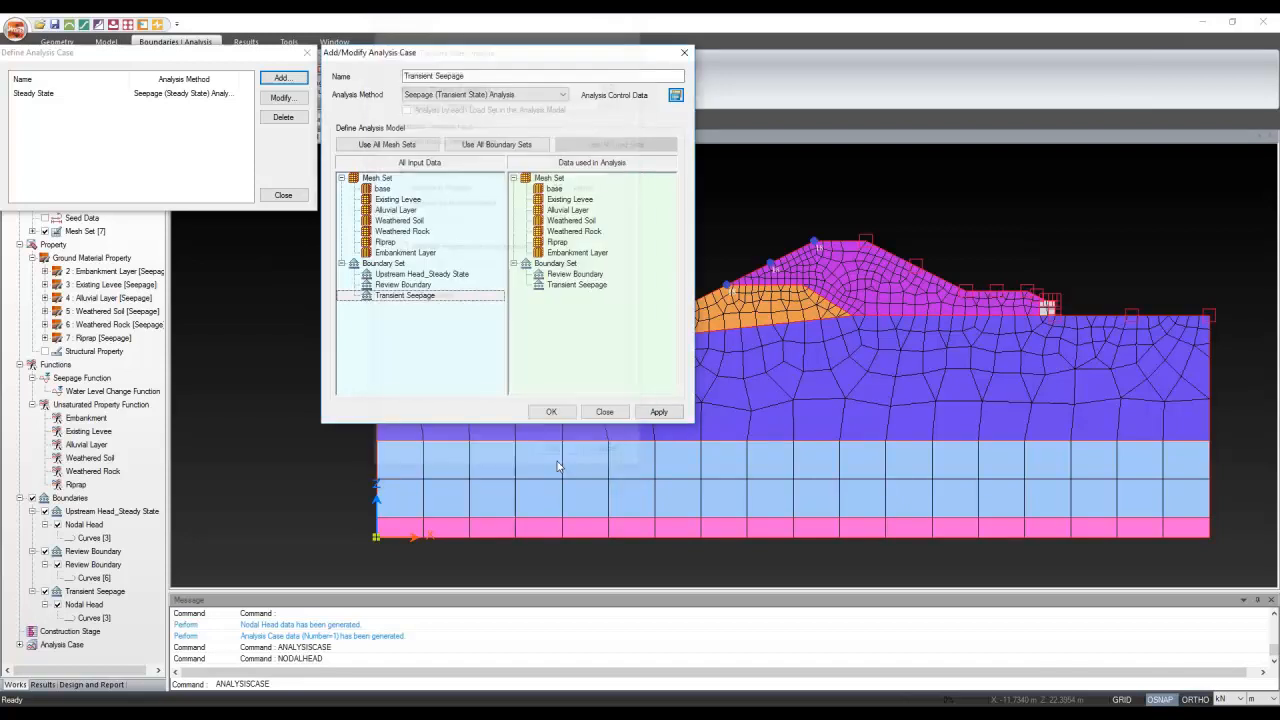
Close the case list and run Perform Analysis from the Analysis Manager
{"action": "left_click", "coordinate": [281, 196]}
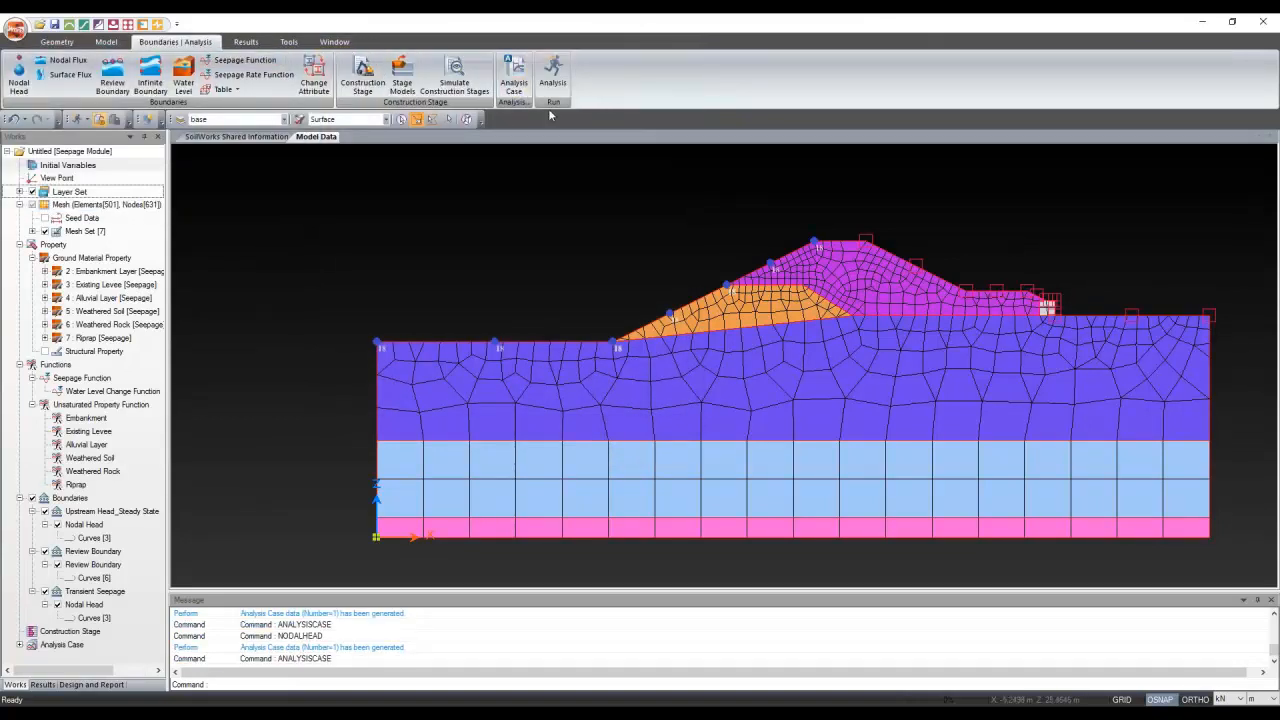
{"action": "left_click", "coordinate": [554, 72]}
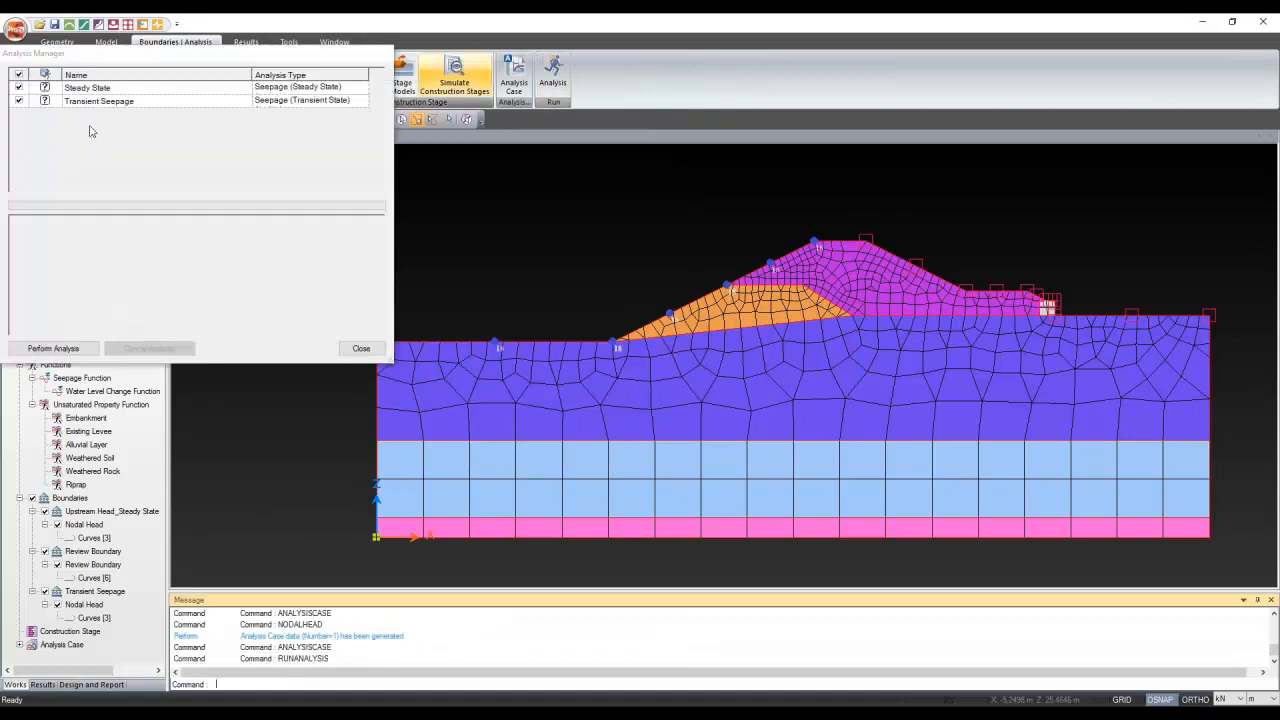
{"action": "left_click", "coordinate": [72, 350]}
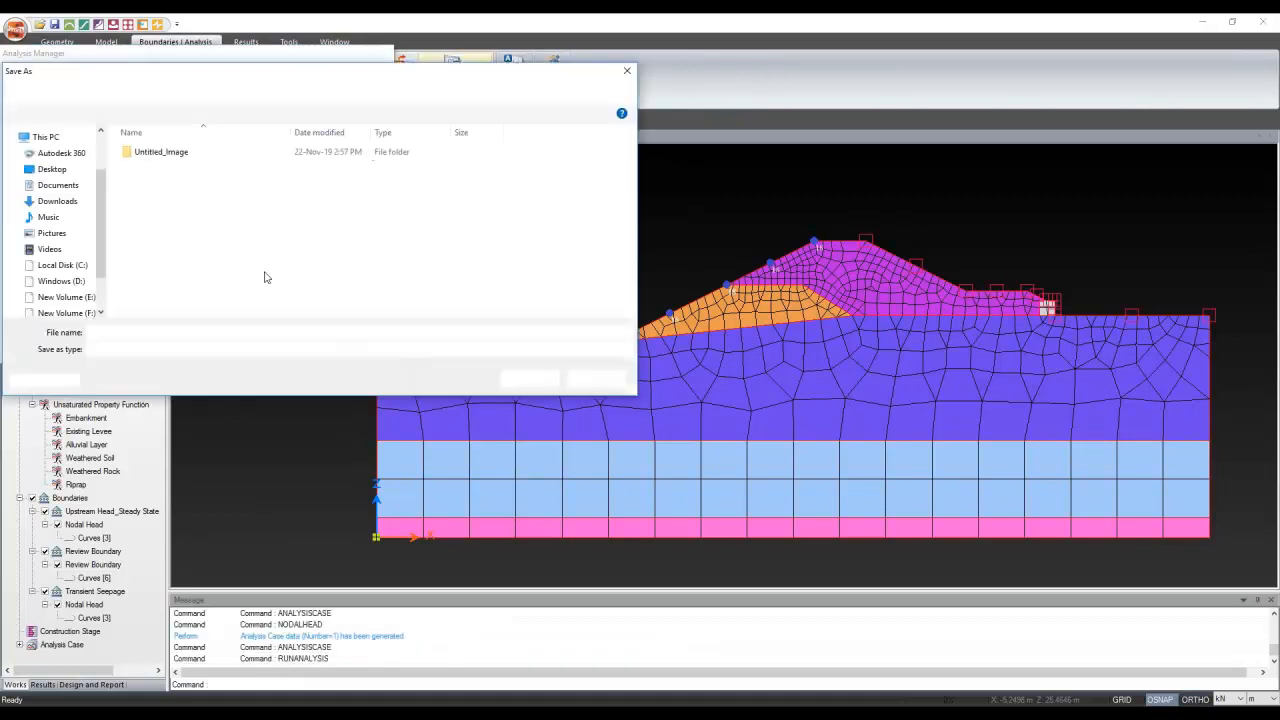
Save the model as Seepage in a new folder on the SSD-2 (H:) drive
{"action": "left_click", "coordinate": [67, 309]}
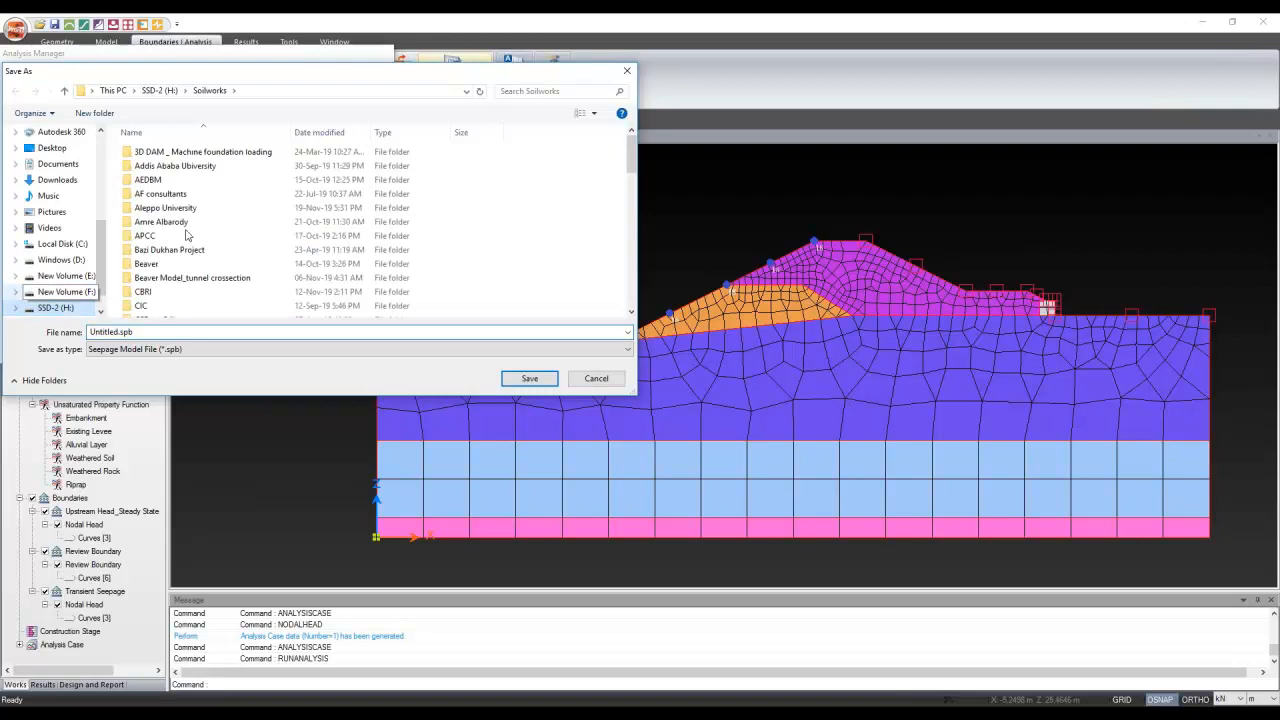
{"action": "left_click", "coordinate": [94, 113]}
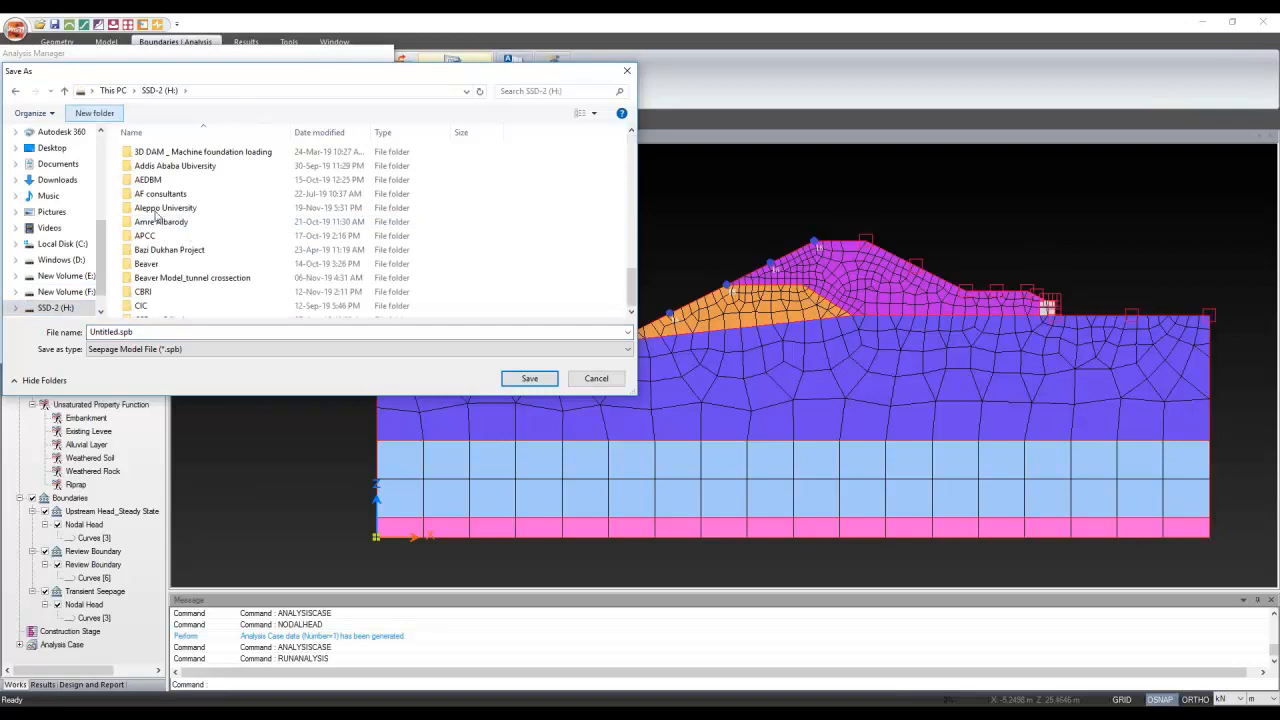
{"action": "left_click", "coordinate": [179, 332]}
{"action": "left_click", "coordinate": [179, 332]}
{"action": "left_click", "coordinate": [216, 309]}
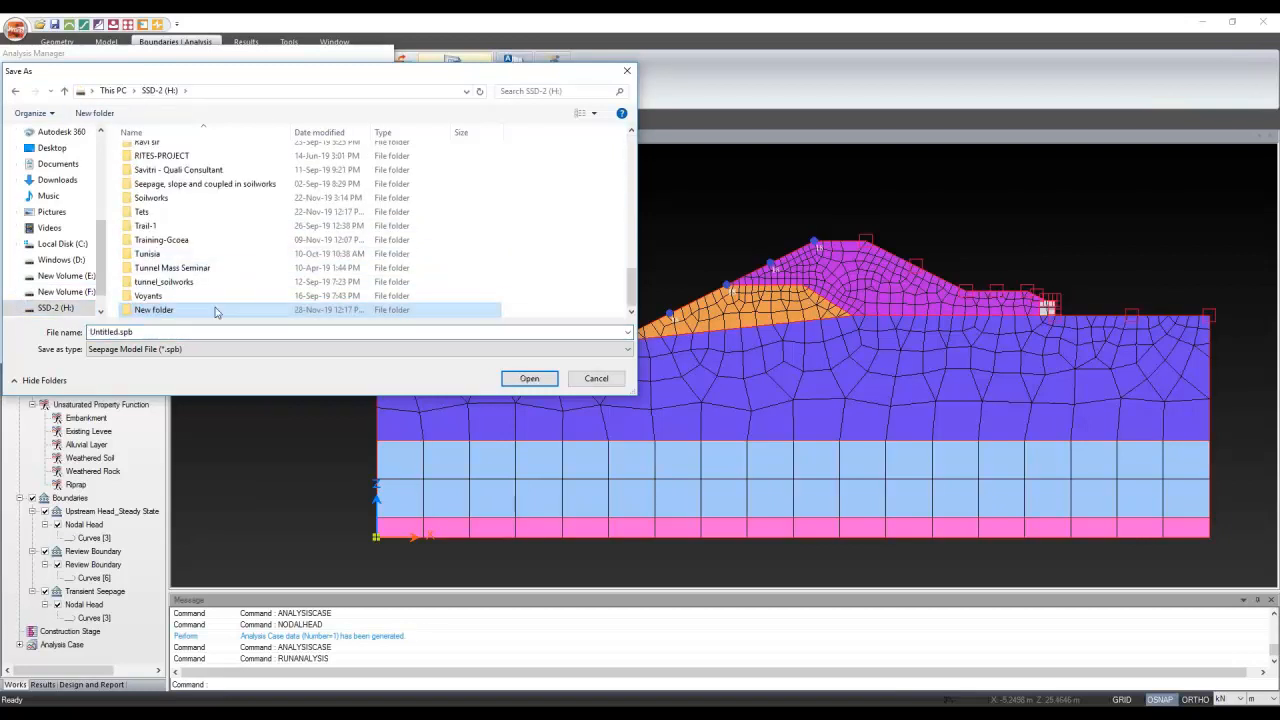
{"action": "double_click", "coordinate": [172, 312]}
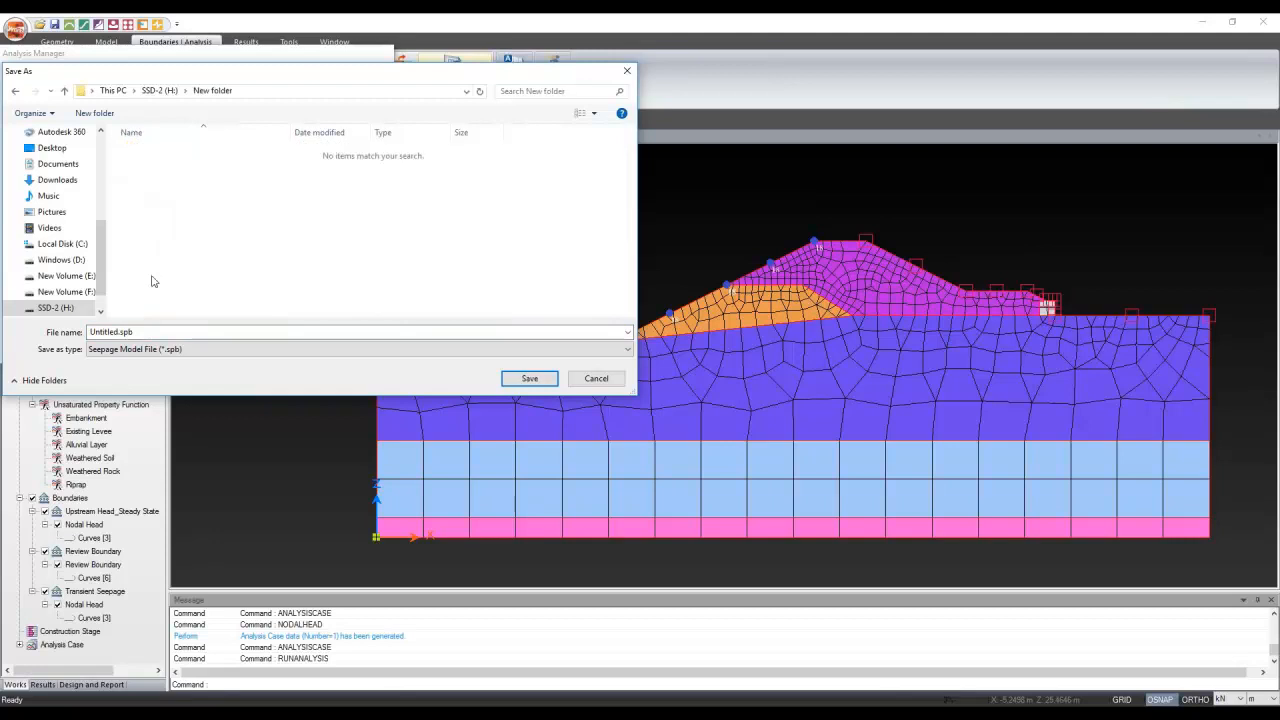
{"action": "left_click", "coordinate": [147, 331]}
{"action": "type", "text": "Seepage"}
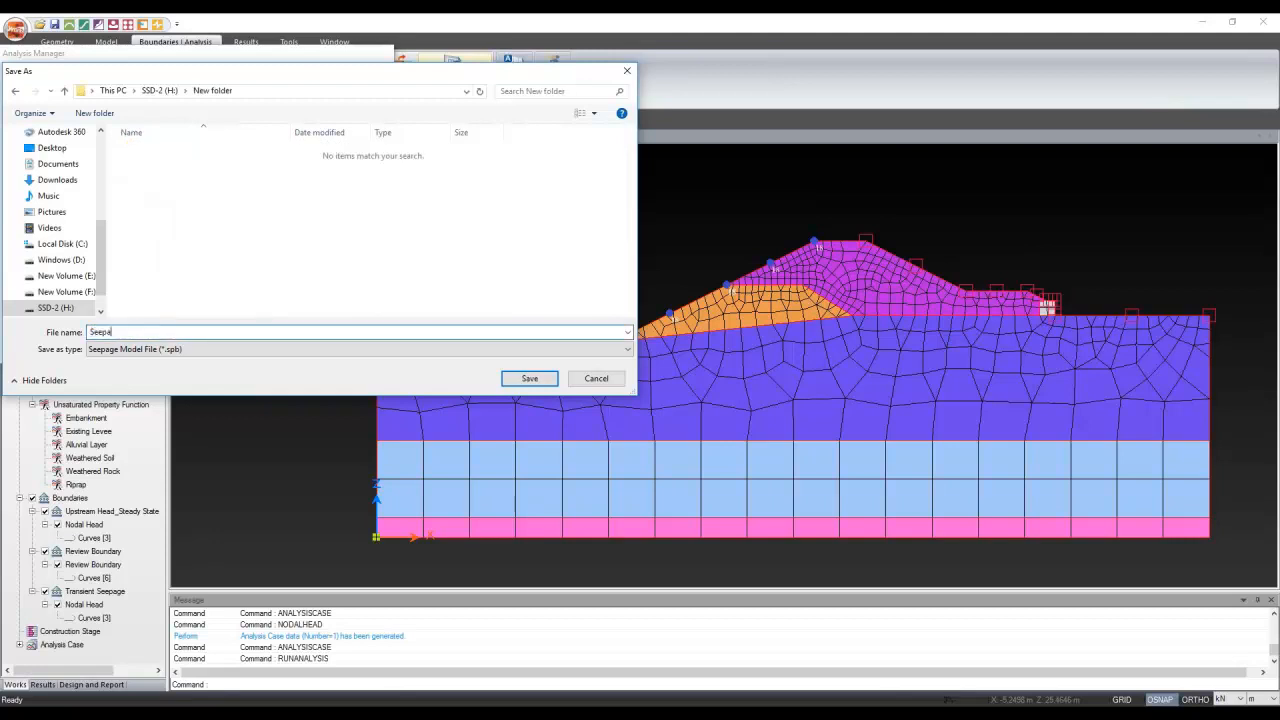
{"action": "left_click", "coordinate": [530, 379]}
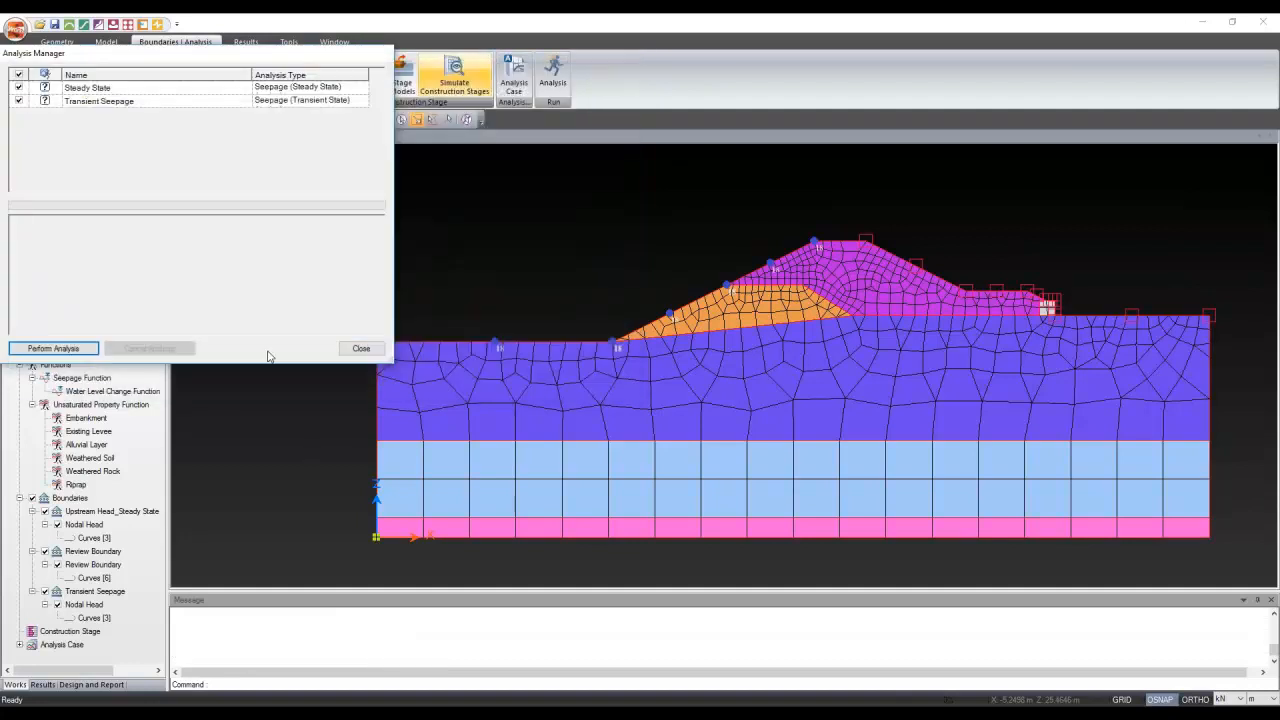
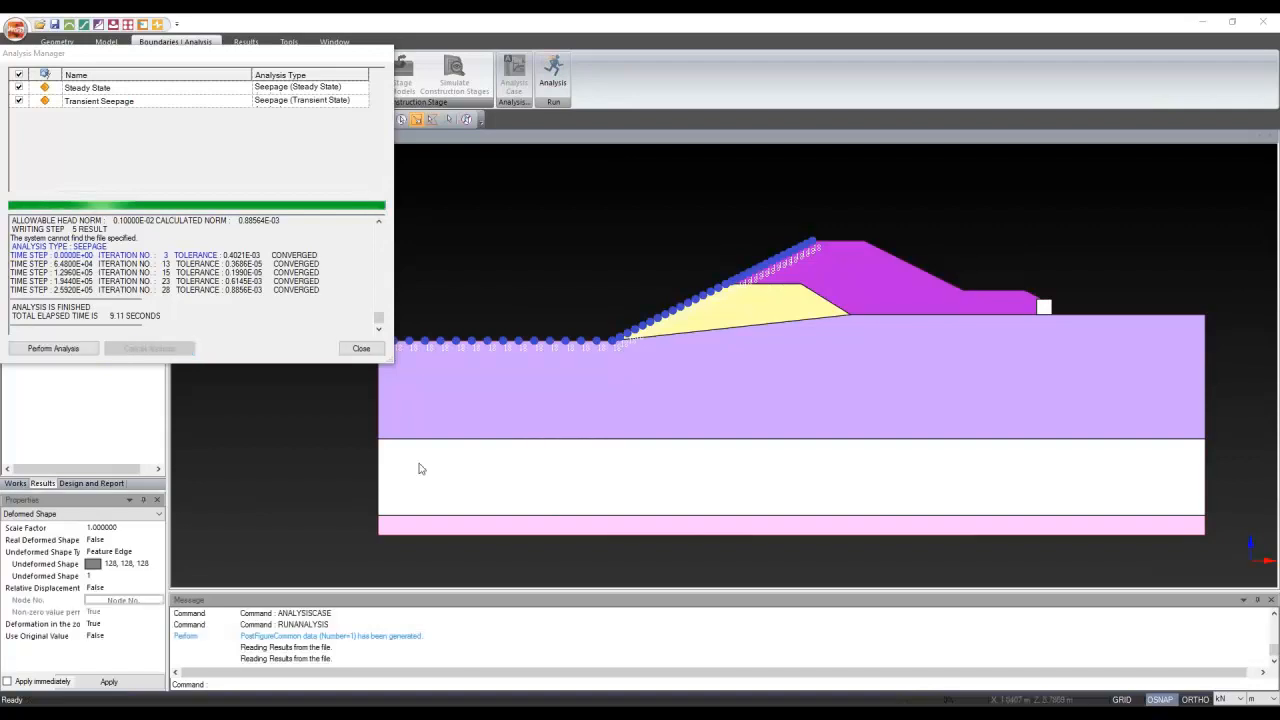
Close the finished run and expand the Steady State ground element and nodal seepage results
{"action": "left_click", "coordinate": [361, 349]}
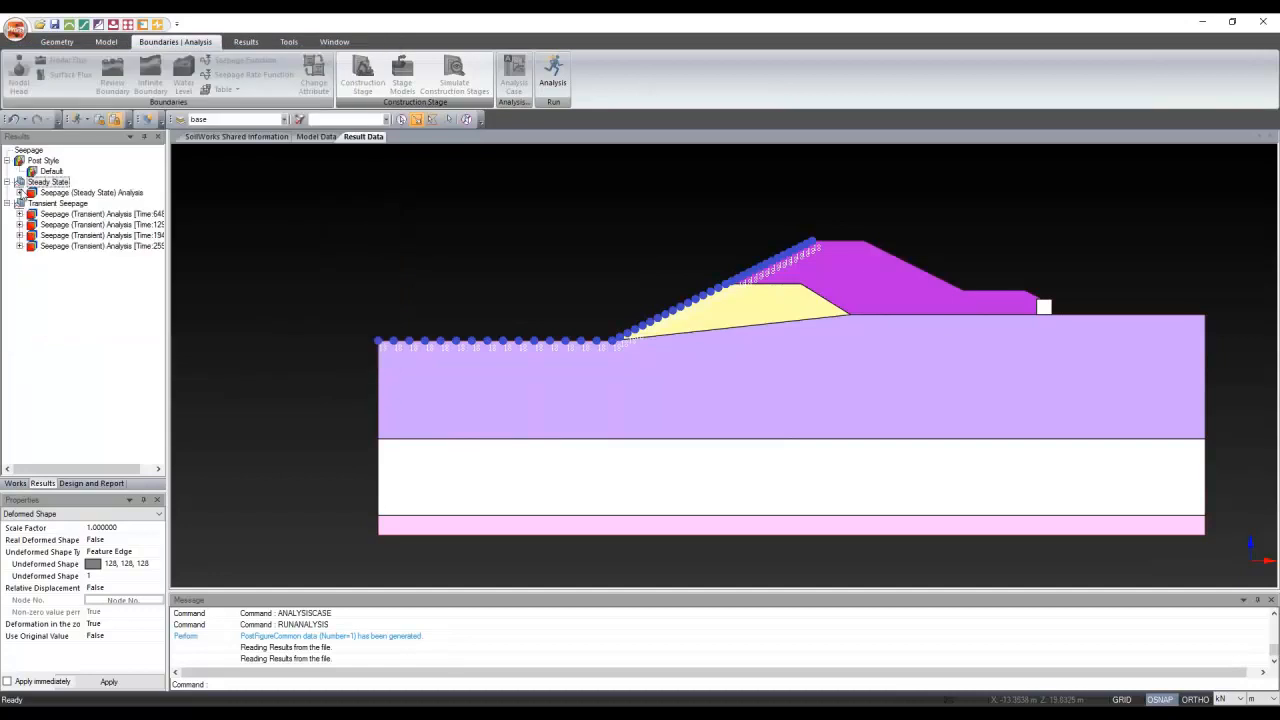
{"action": "left_click", "coordinate": [20, 192]}
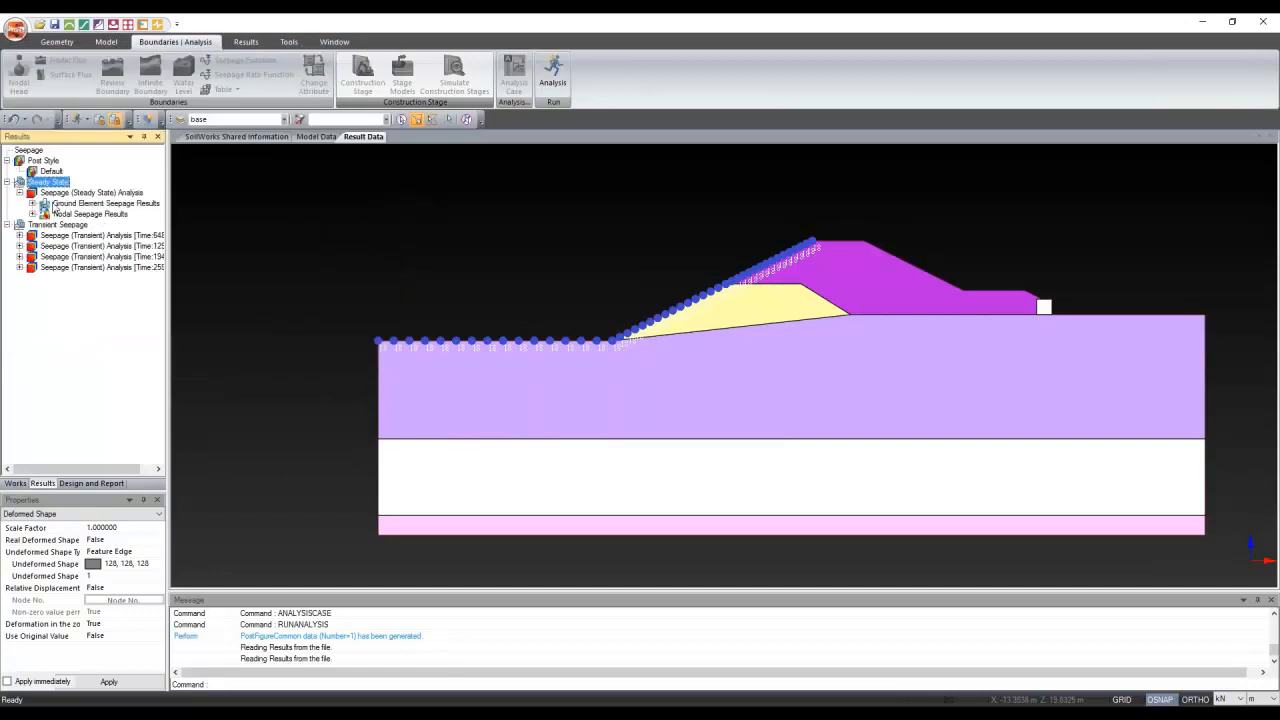
{"action": "left_click", "coordinate": [32, 203]}
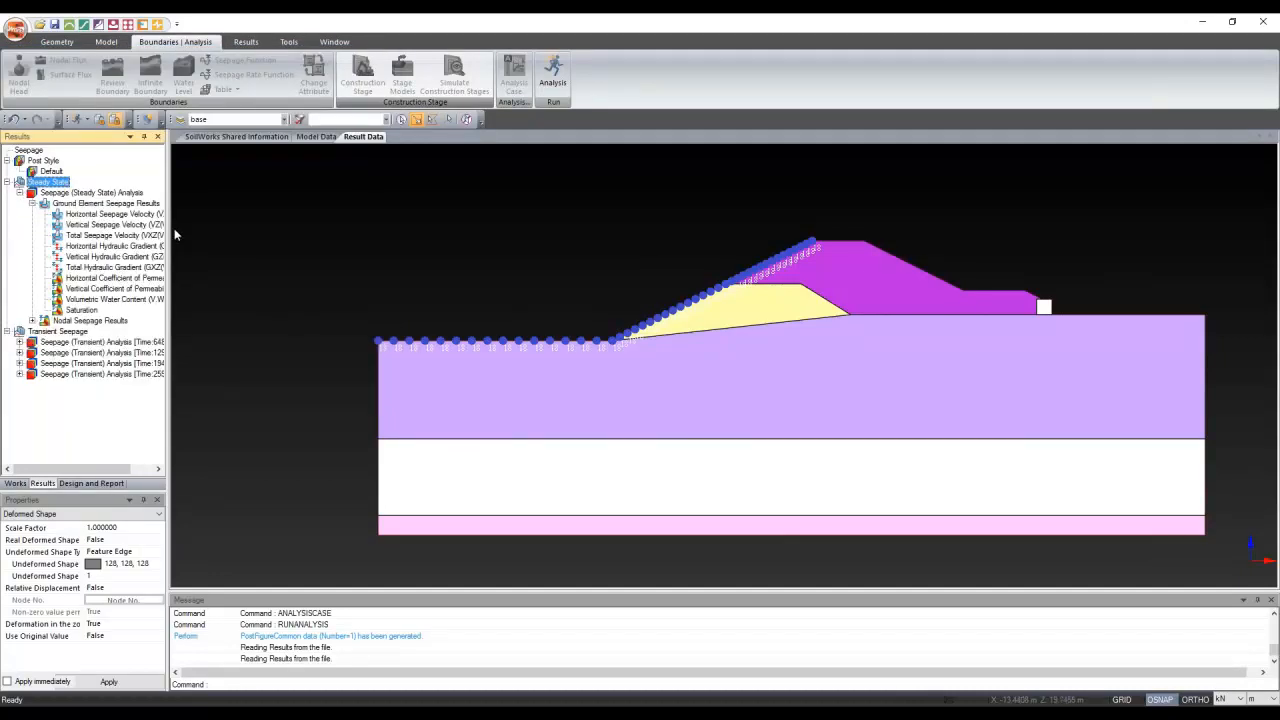
{"action": "left_click_drag", "start_coordinate": [168, 232], "coordinate": [246, 239]}
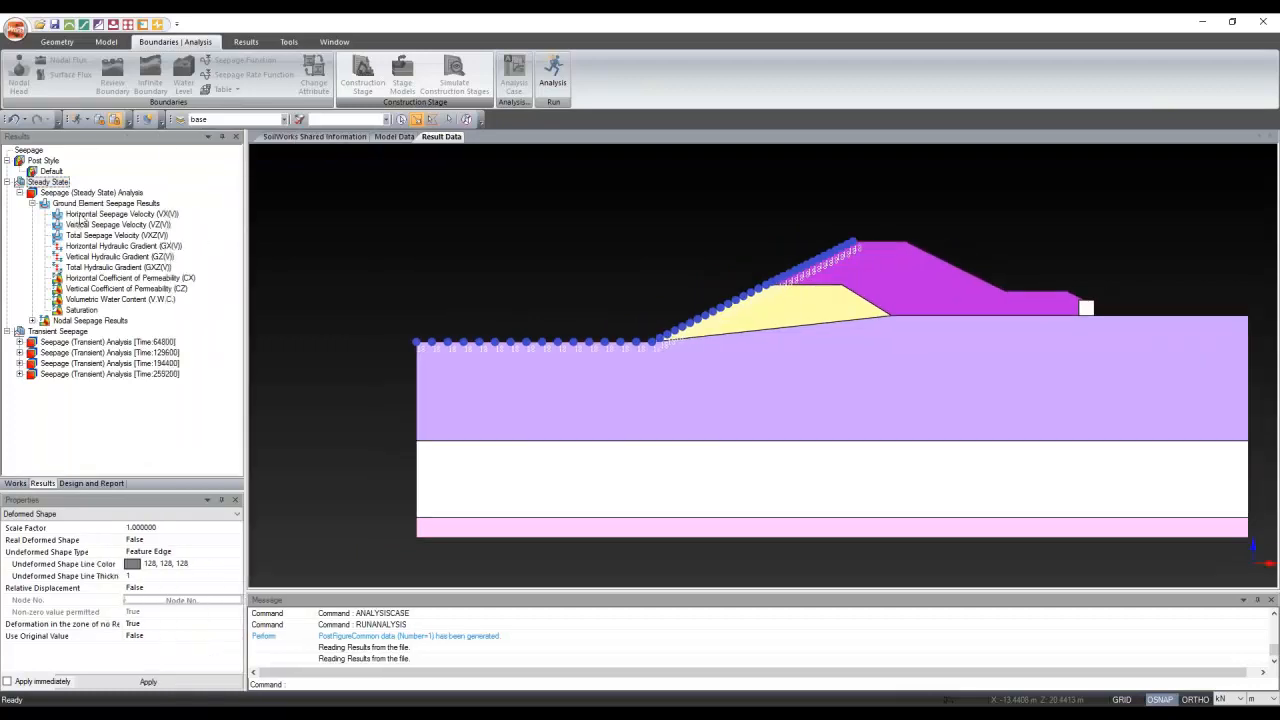
{"action": "left_click", "coordinate": [34, 321]}
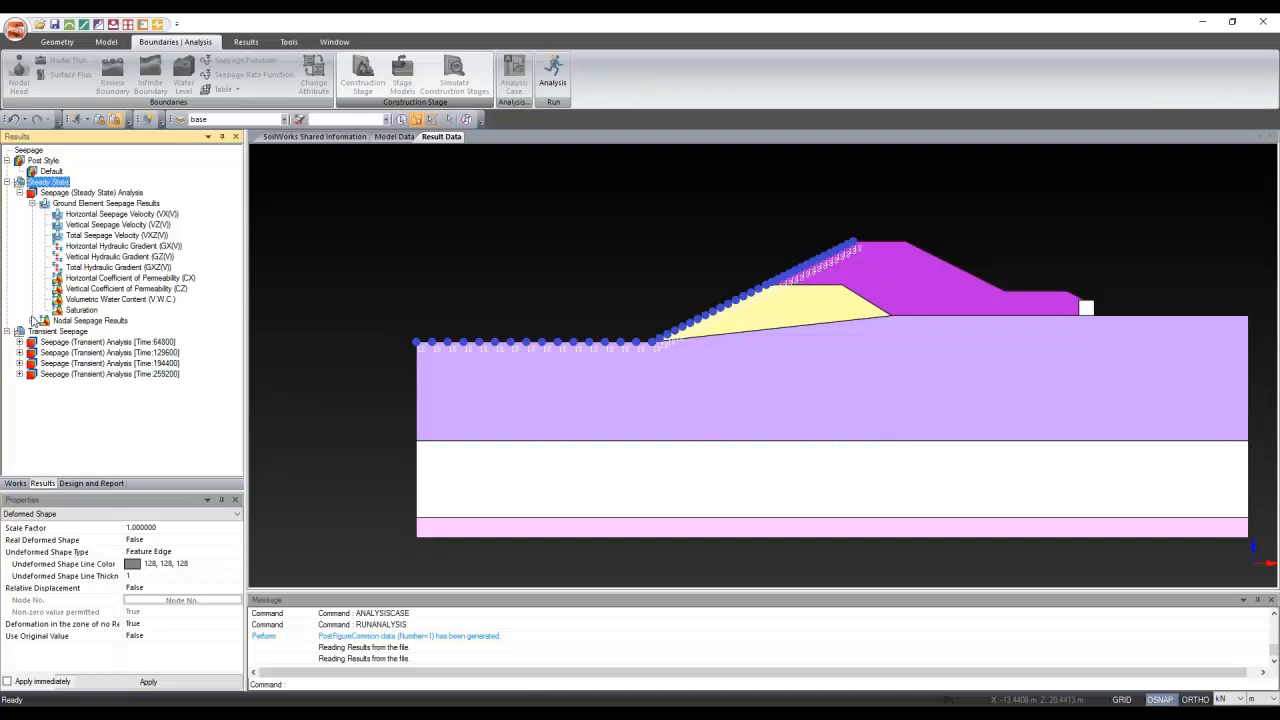
{"action": "left_click", "coordinate": [32, 320]}
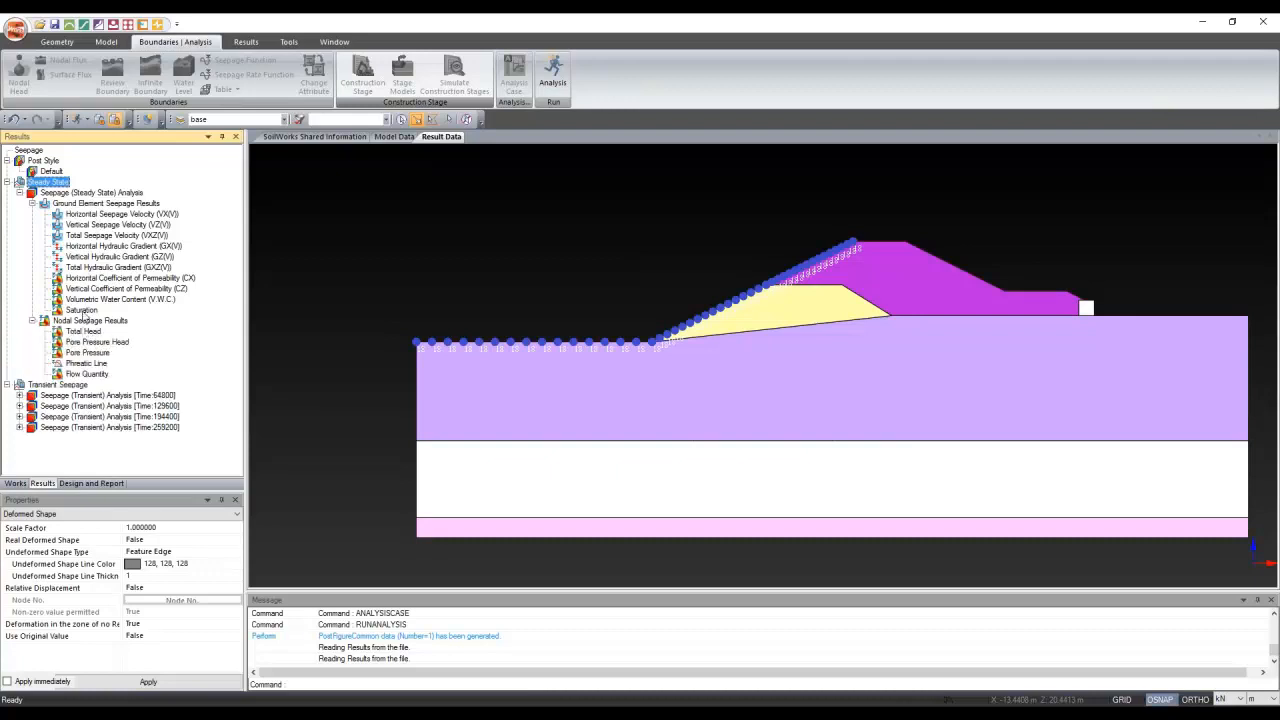
Display the steady-state Saturation contour and zoom in on the levee
{"action": "left_click", "coordinate": [82, 310]}
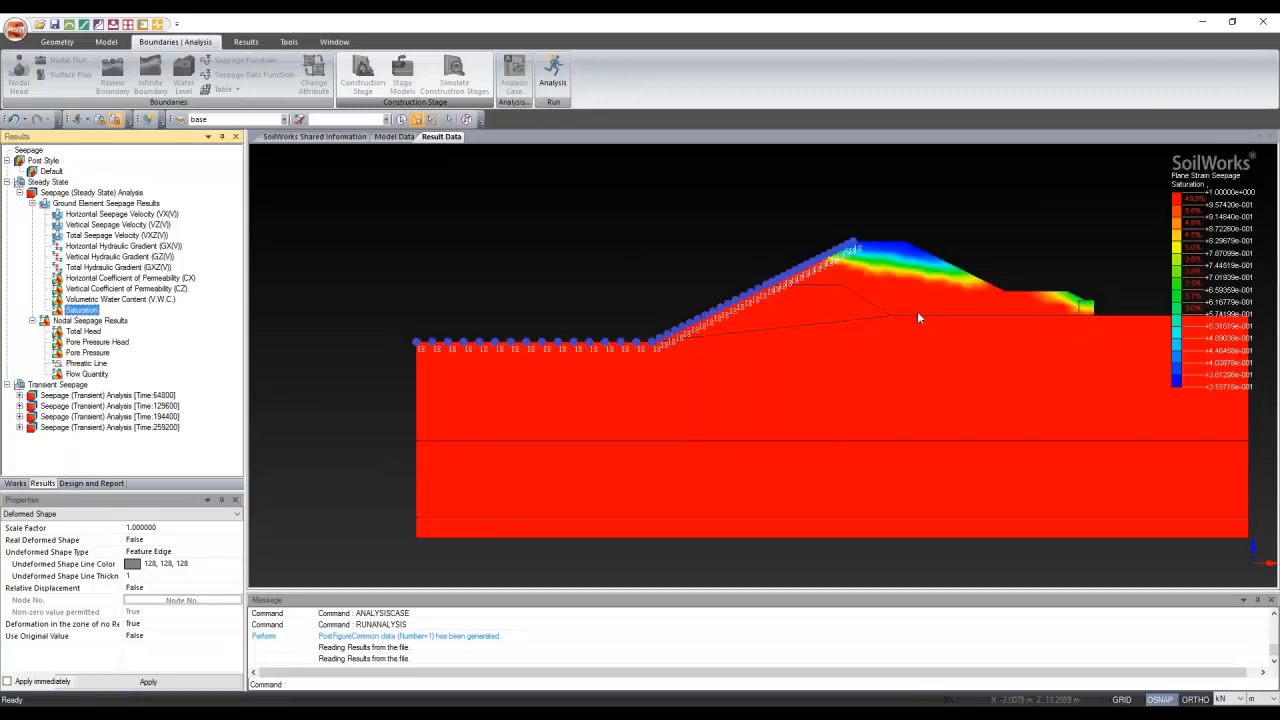
{"action": "scroll", "coordinate": [1154, 340], "scroll_direction": "up", "scroll_amount": 3}
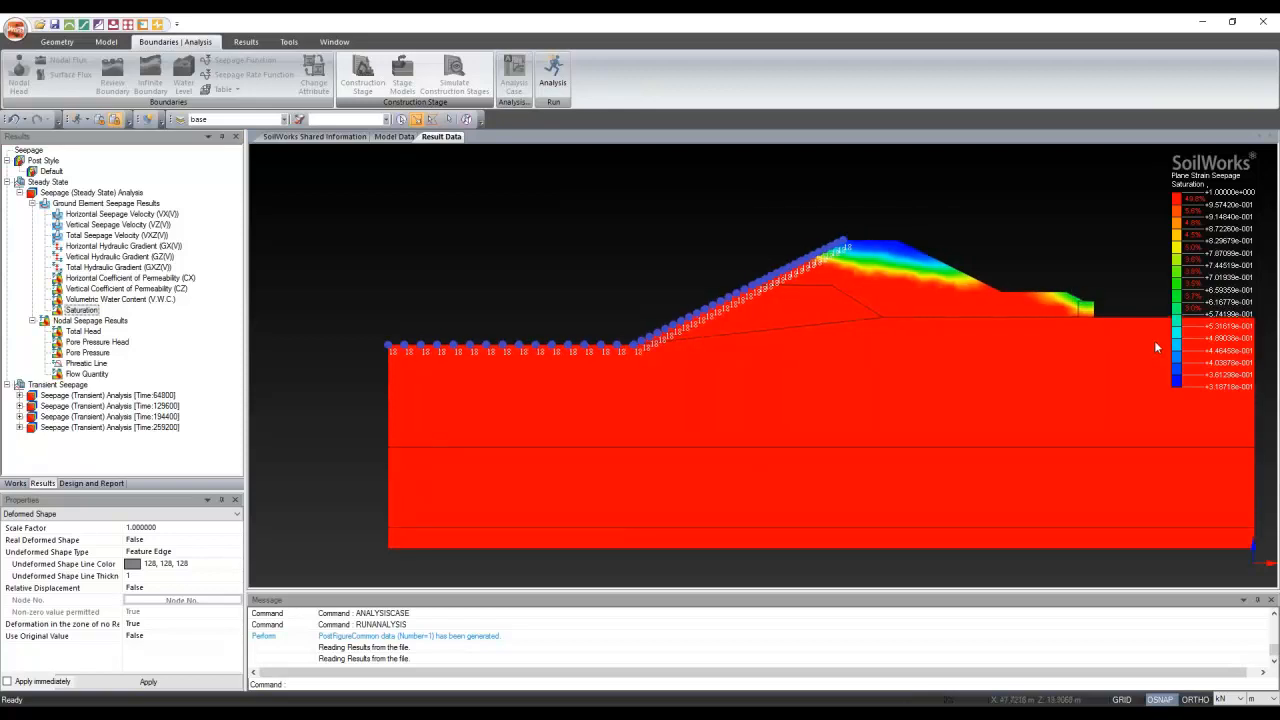
{"action": "scroll", "coordinate": [702, 285], "scroll_direction": "down", "scroll_amount": 2}
{"action": "scroll", "coordinate": [534, 251], "scroll_direction": "down", "scroll_amount": 2}
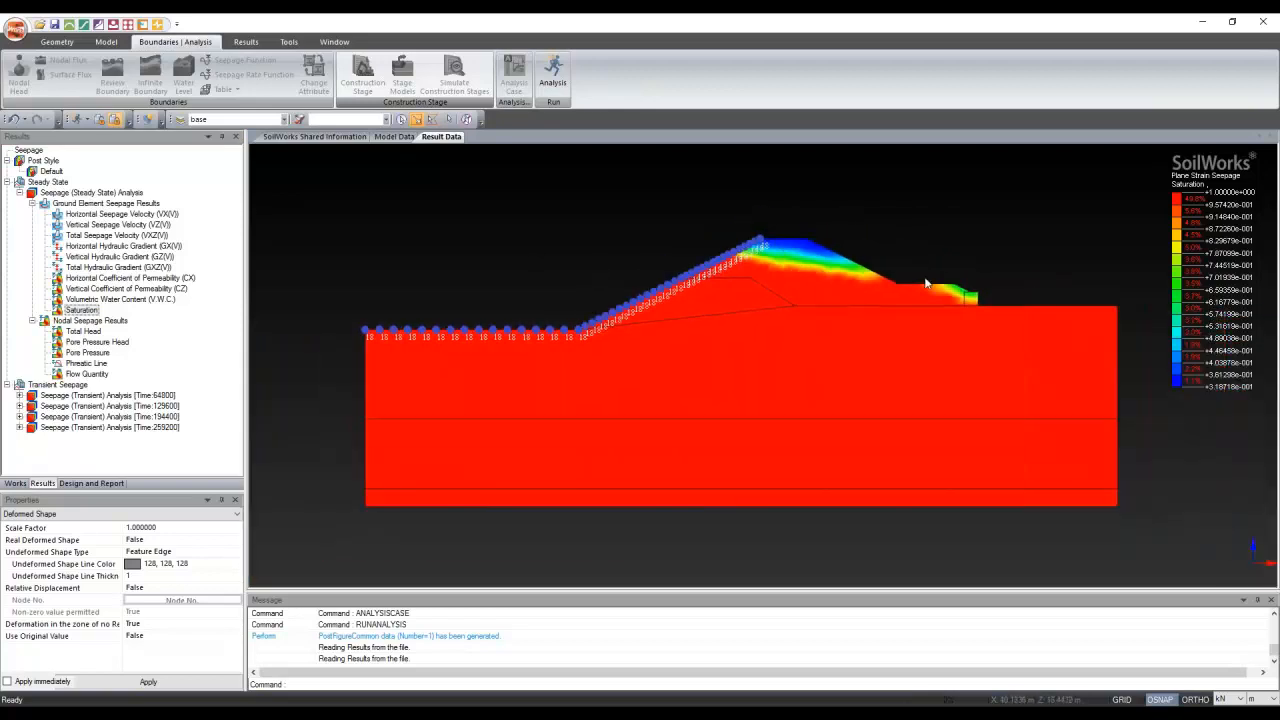
{"action": "scroll", "coordinate": [926, 283], "scroll_direction": "up", "scroll_amount": 3}
{"action": "scroll", "coordinate": [926, 283], "scroll_direction": "down", "scroll_amount": 1}
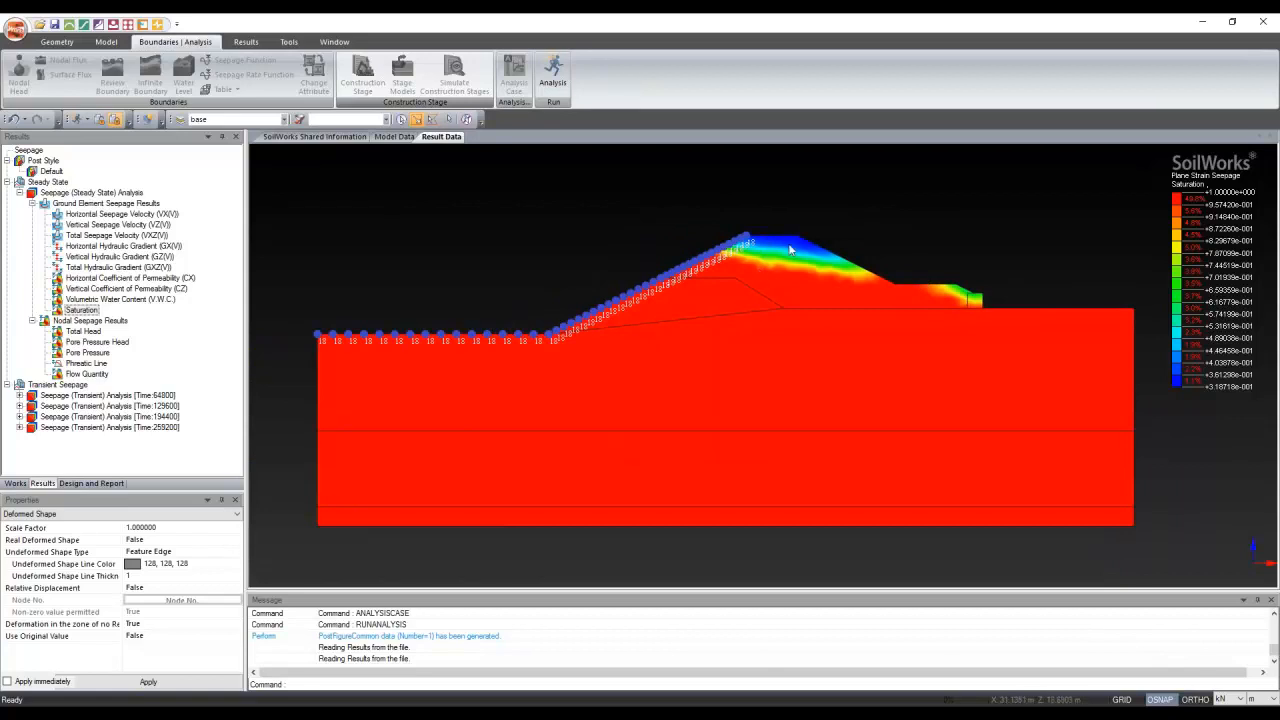
Tag the saturation values at the crest and downstream toe nodes in white
{"action": "left_click", "coordinate": [246, 42]}
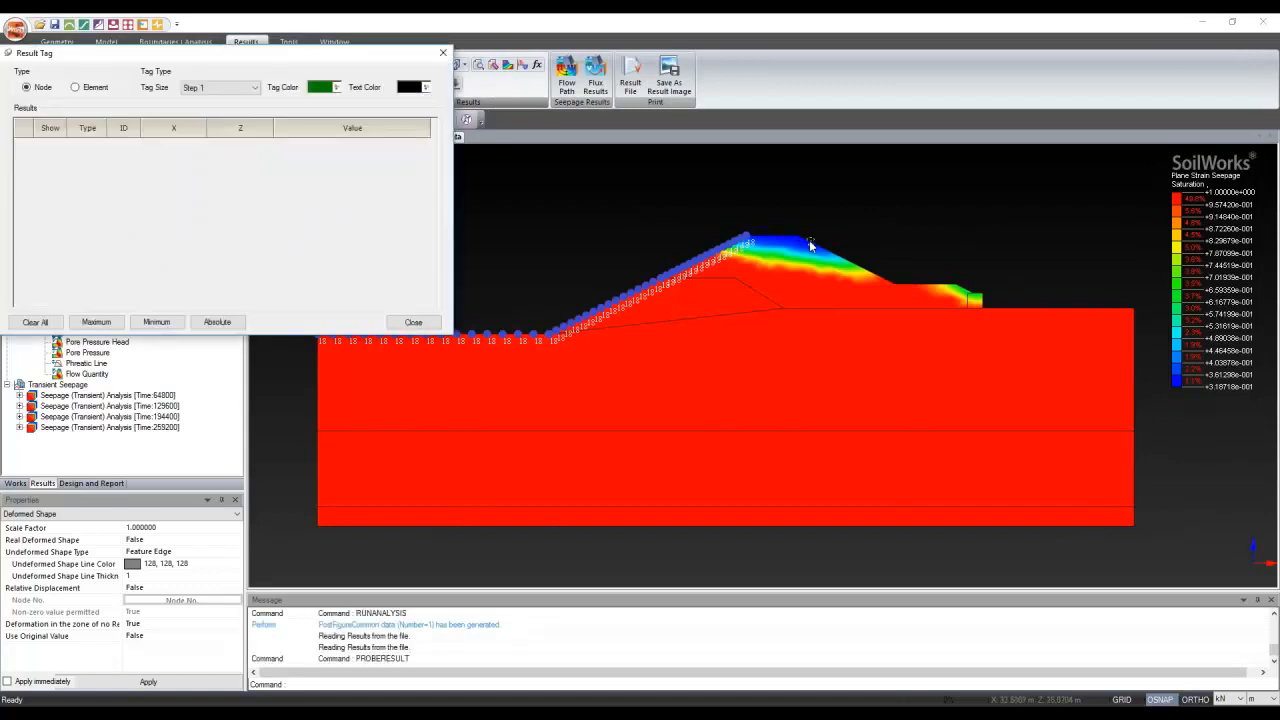
{"action": "left_click", "coordinate": [806, 244]}
{"action": "left_click", "coordinate": [960, 294]}
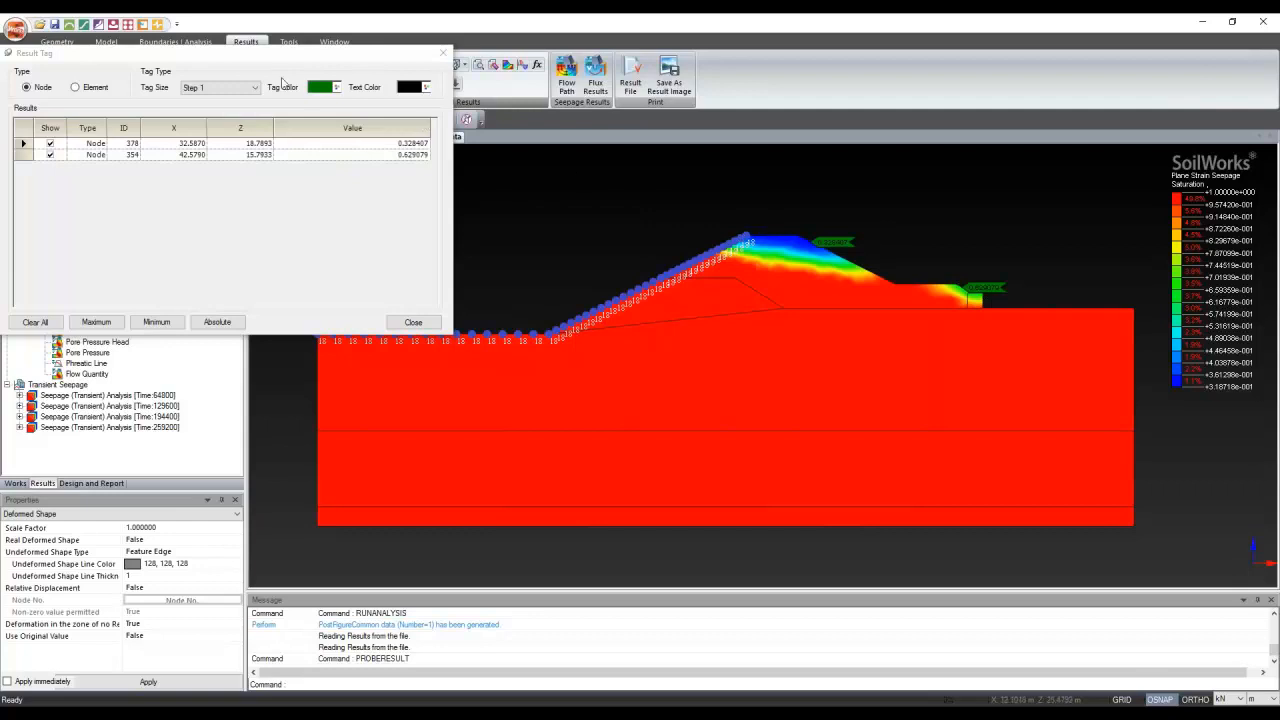
{"action": "left_click", "coordinate": [338, 89]}
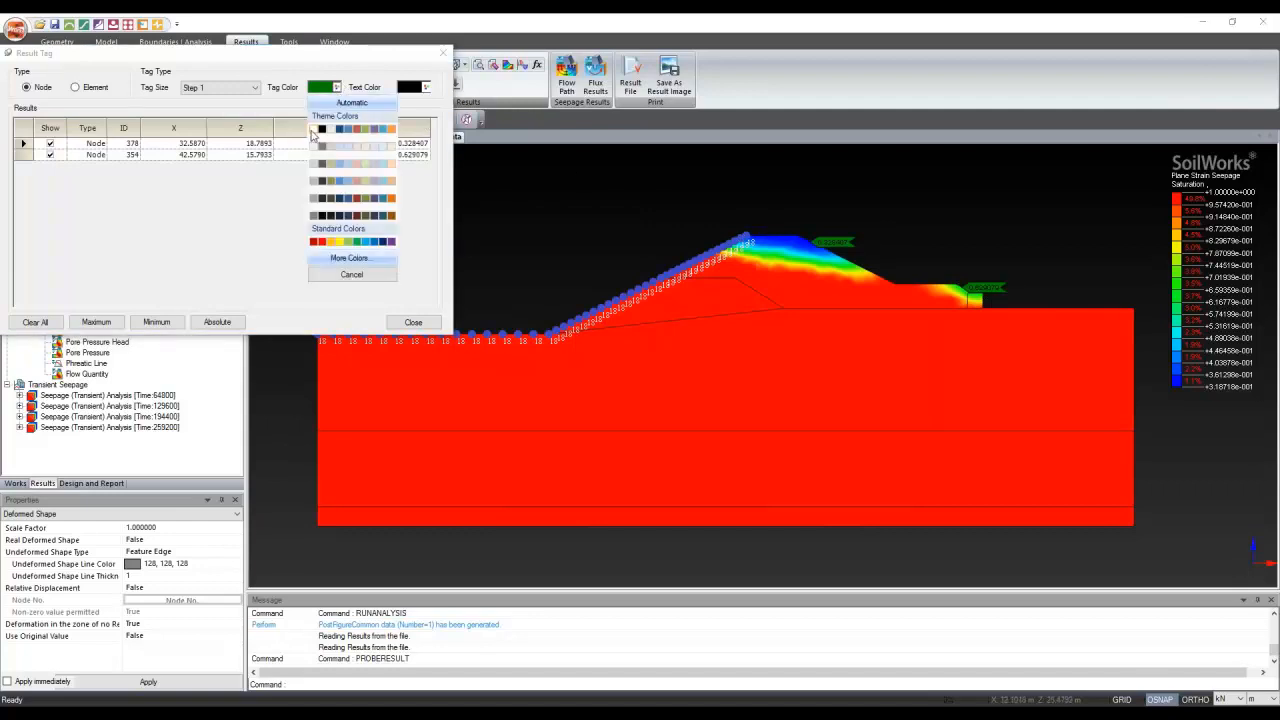
{"action": "left_click", "coordinate": [315, 136]}
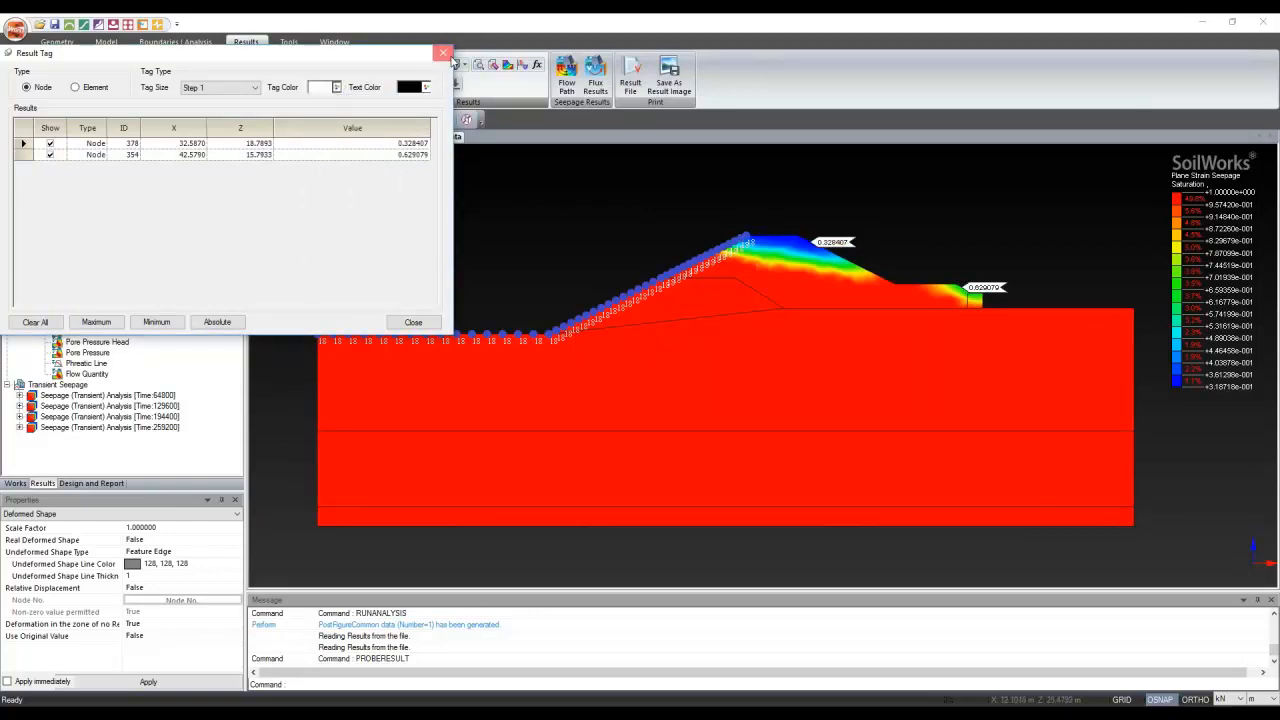
{"action": "left_click", "coordinate": [446, 54]}
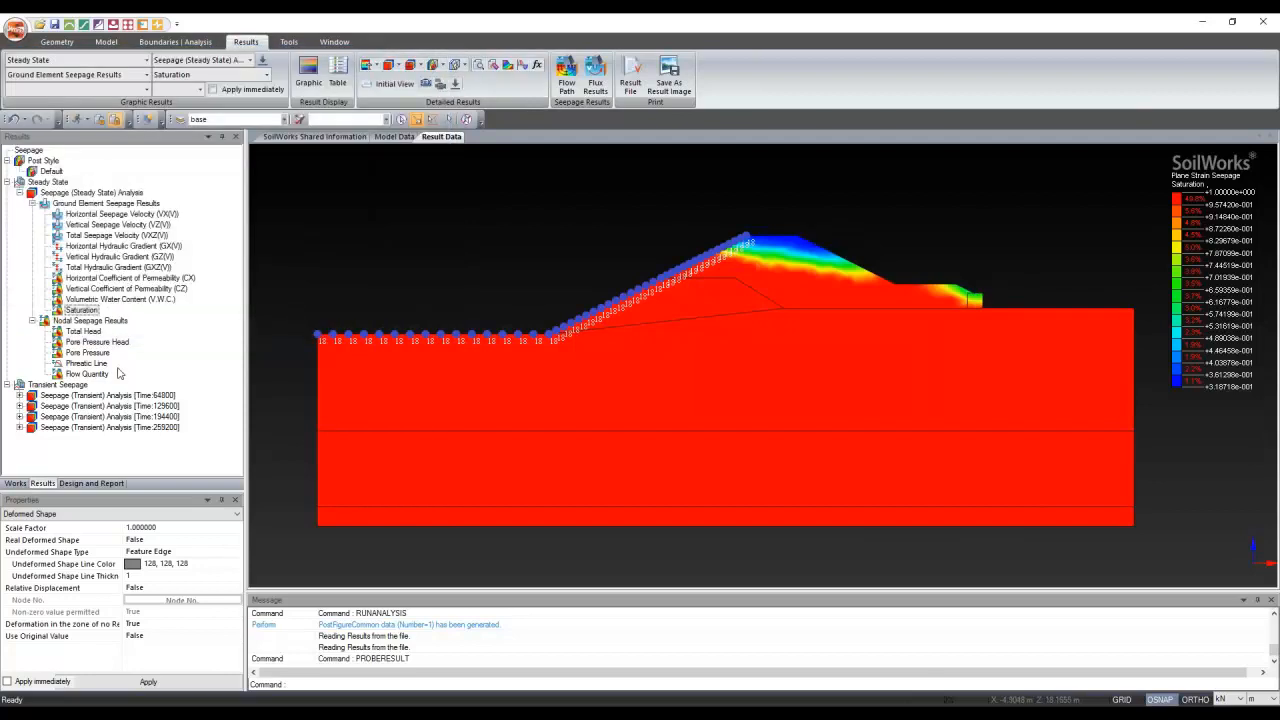
Show the steady-state Total Head contour using discrete colour bands instead of smooth shading
{"action": "left_click", "coordinate": [84, 331]}
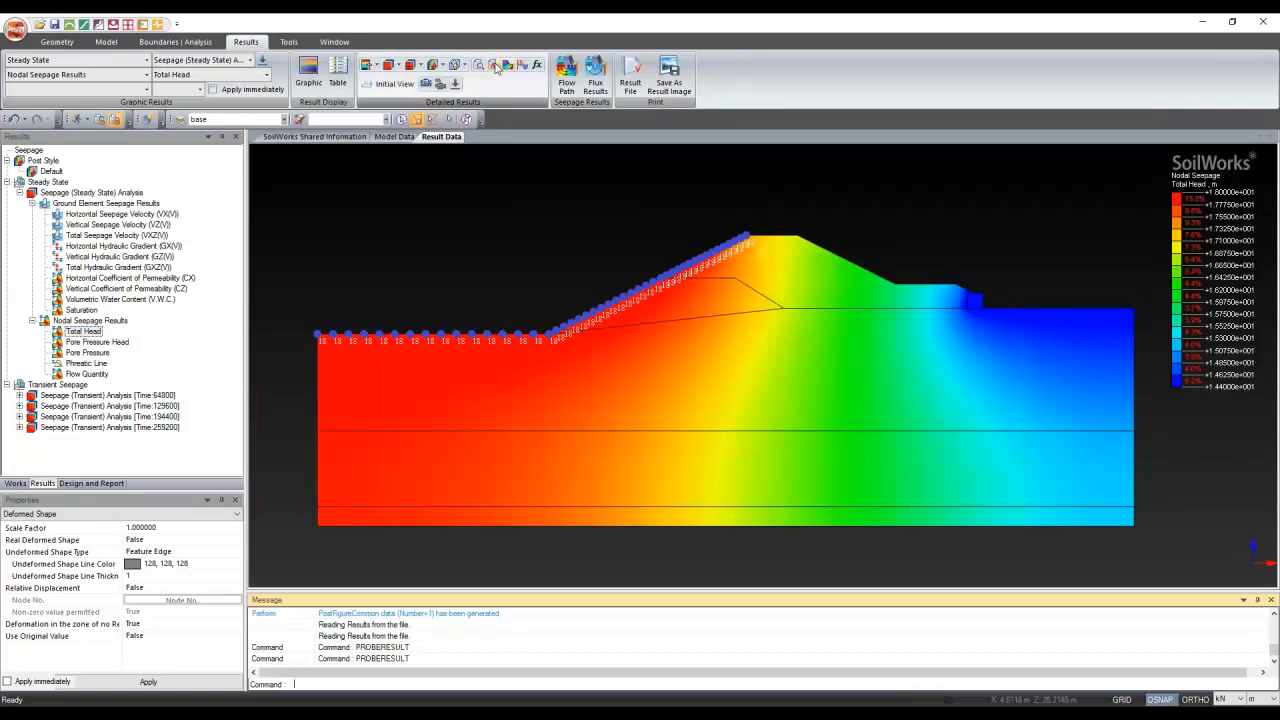
{"action": "left_click", "coordinate": [464, 65]}
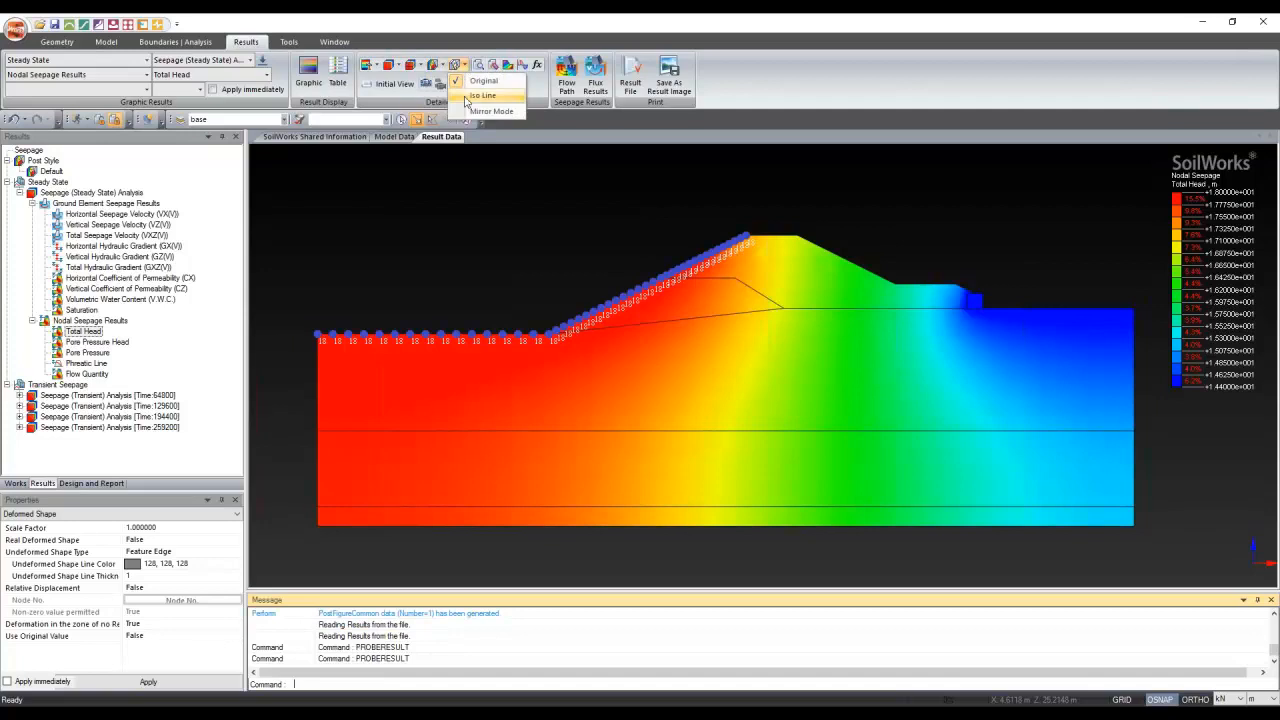
{"action": "left_click", "coordinate": [411, 66]}
{"action": "left_click", "coordinate": [400, 66]}
{"action": "left_click", "coordinate": [413, 81]}
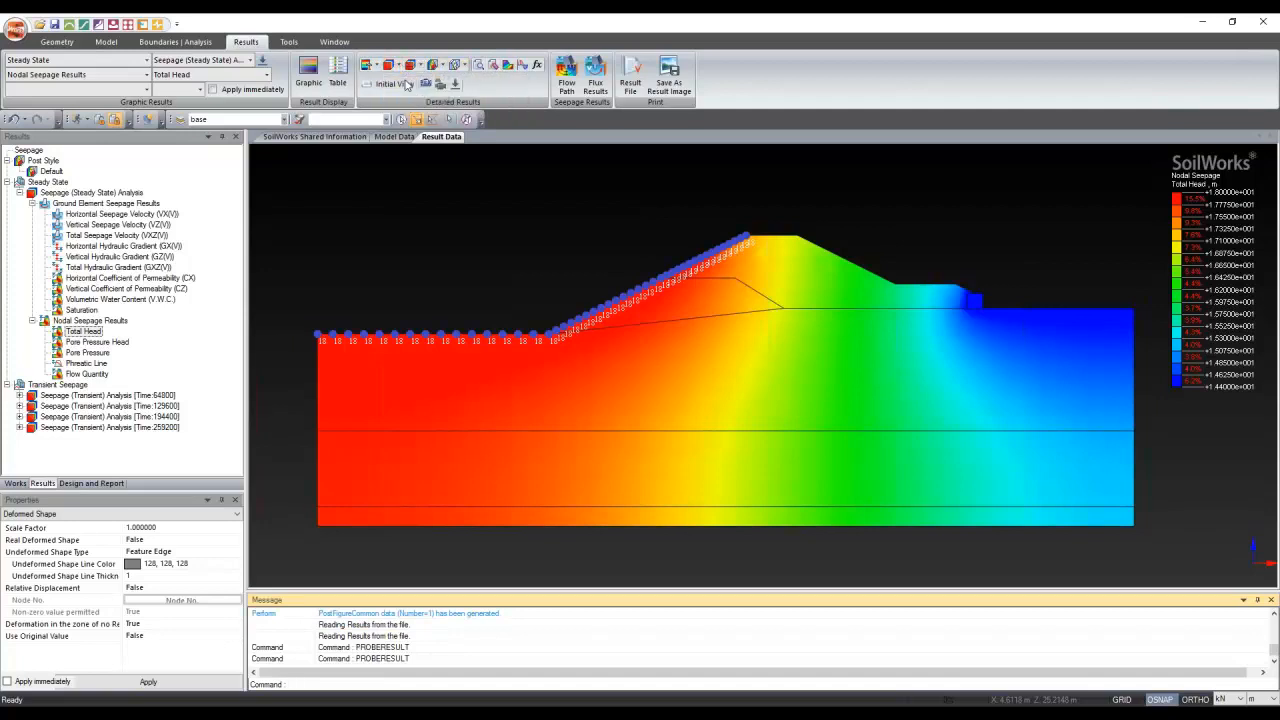
{"action": "scroll", "coordinate": [897, 347], "scroll_direction": "up", "scroll_amount": 2}
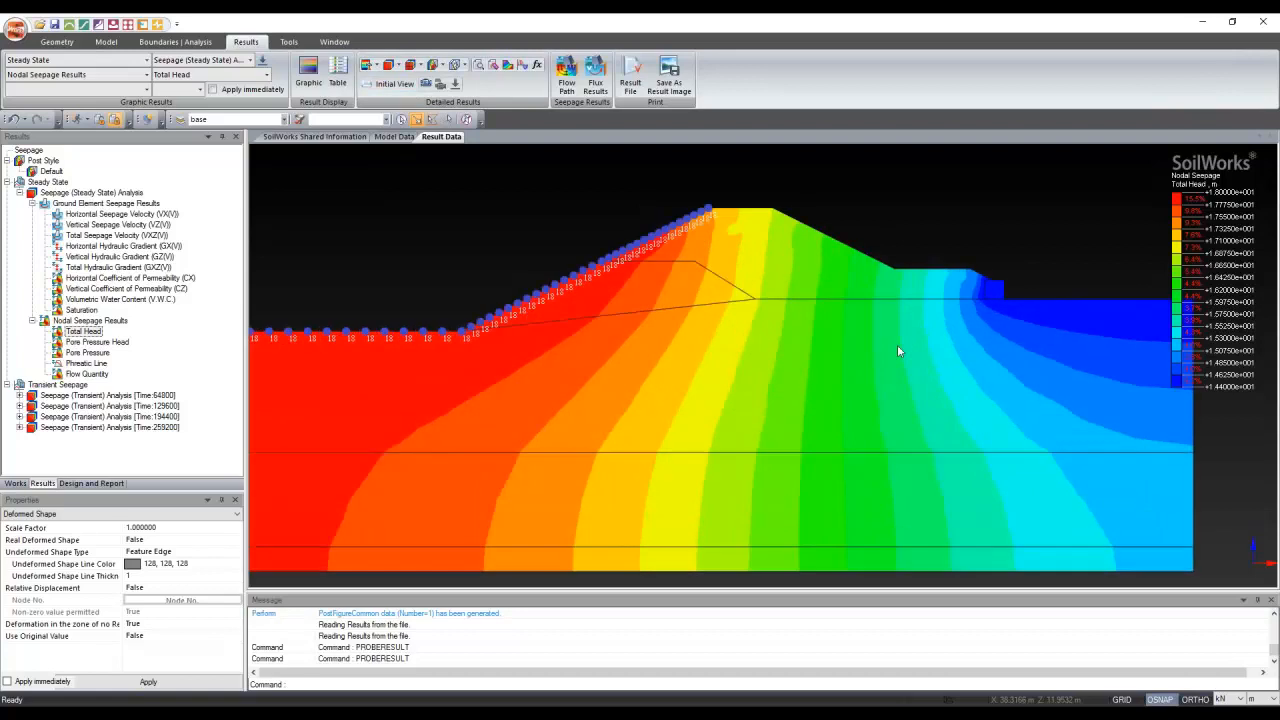
{"action": "scroll", "coordinate": [741, 347], "scroll_direction": "down", "scroll_amount": 2}
{"action": "scroll", "coordinate": [739, 347], "scroll_direction": "down", "scroll_amount": 1}
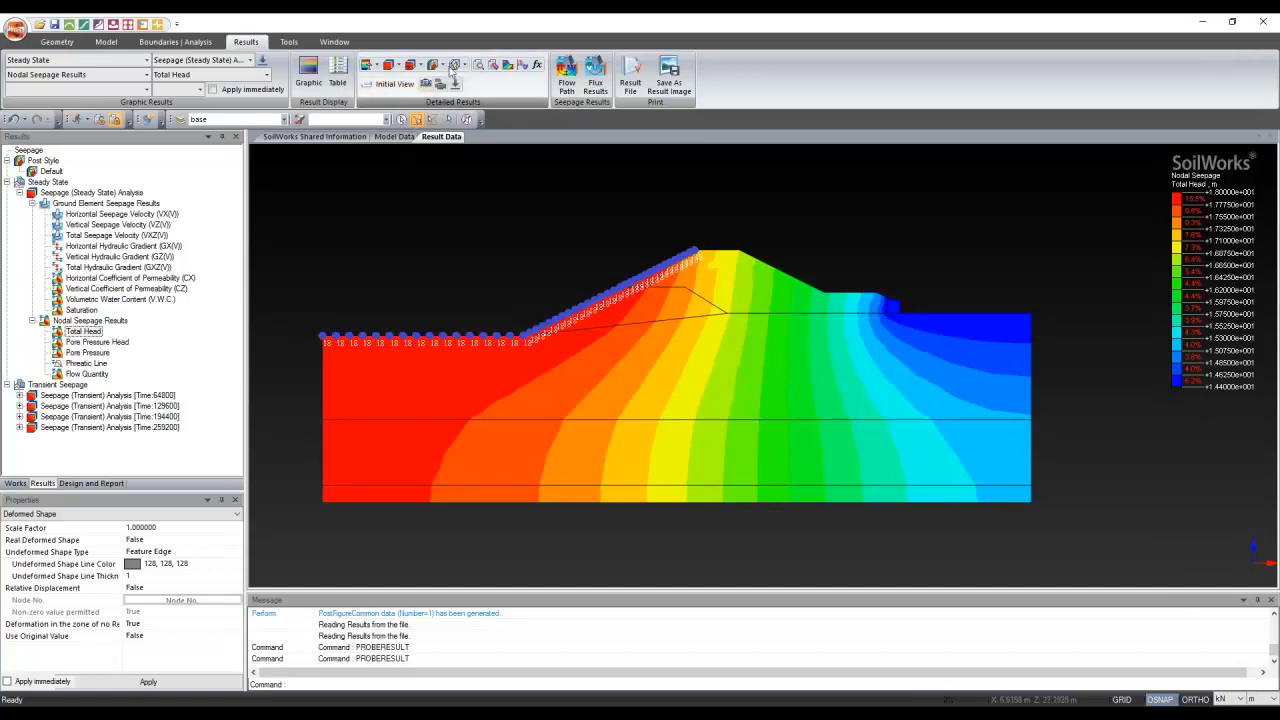
{"action": "left_click", "coordinate": [492, 66]}
Tag total head in white from the upstream node through nodes 254 and 274 to the toe
{"action": "left_click", "coordinate": [336, 87]}
{"action": "left_click", "coordinate": [312, 130]}
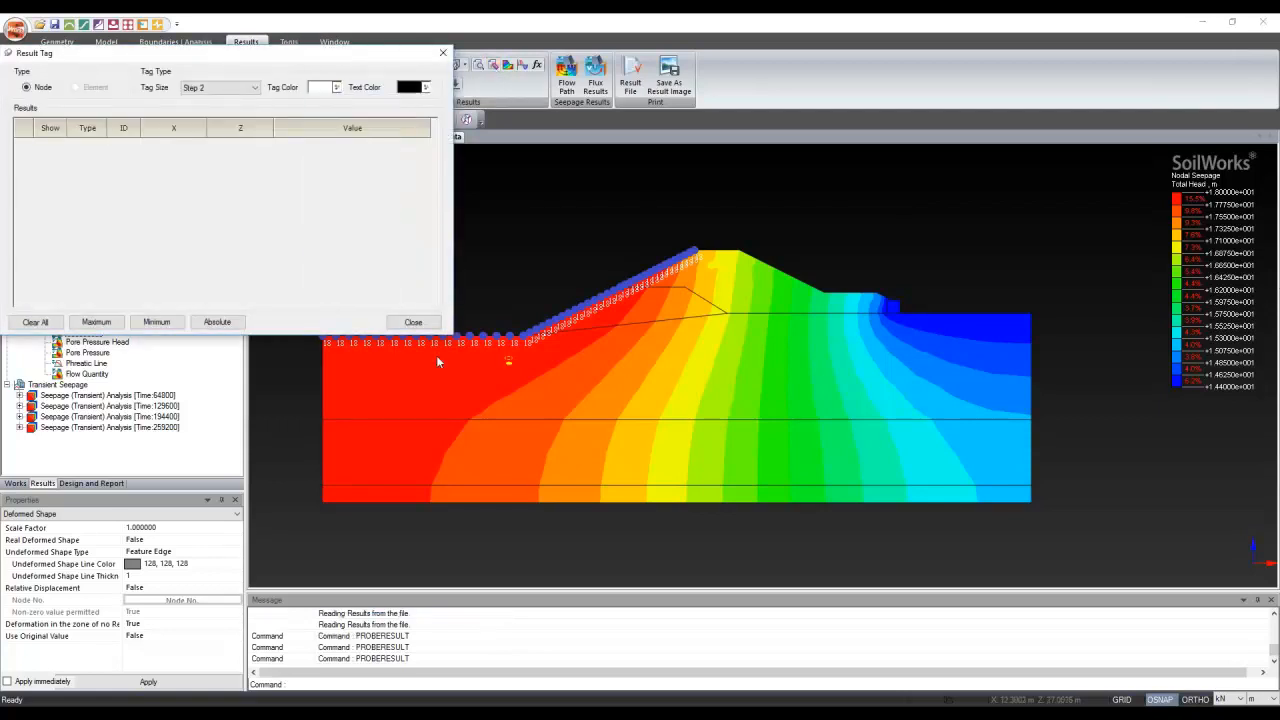
{"action": "left_click", "coordinate": [436, 356]}
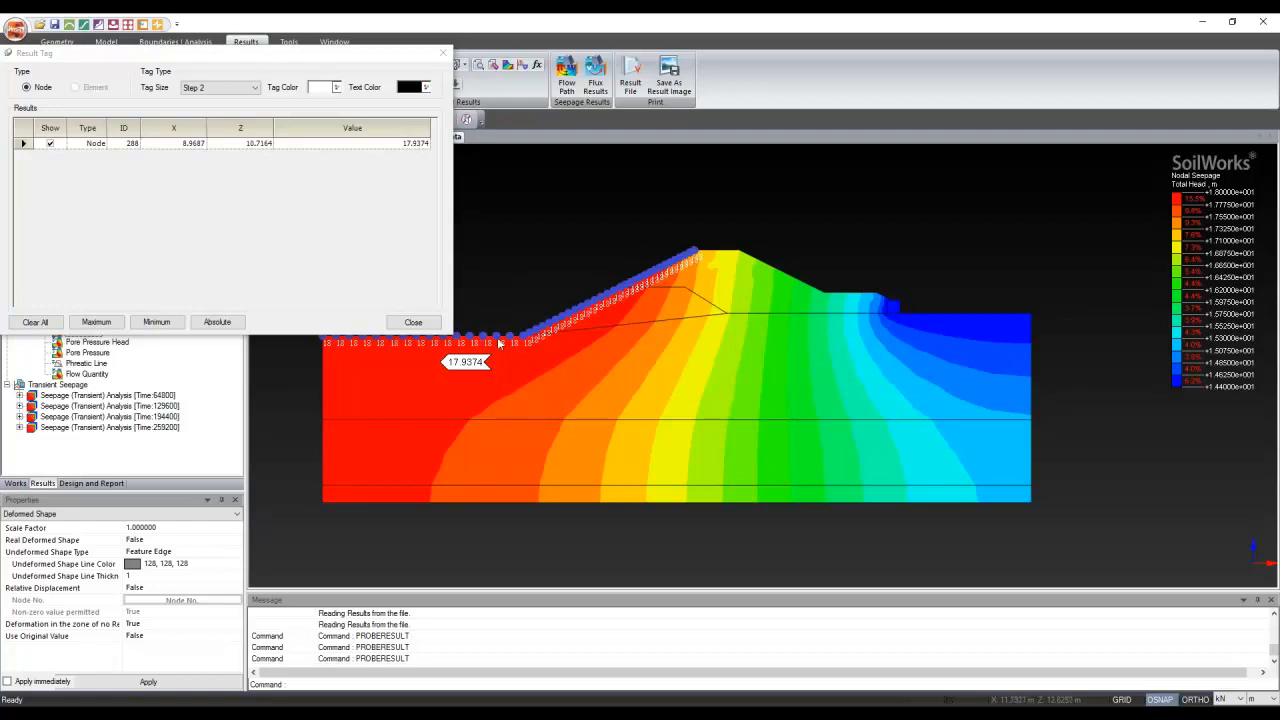
{"action": "scroll", "coordinate": [627, 420], "scroll_direction": "down", "scroll_amount": 1}
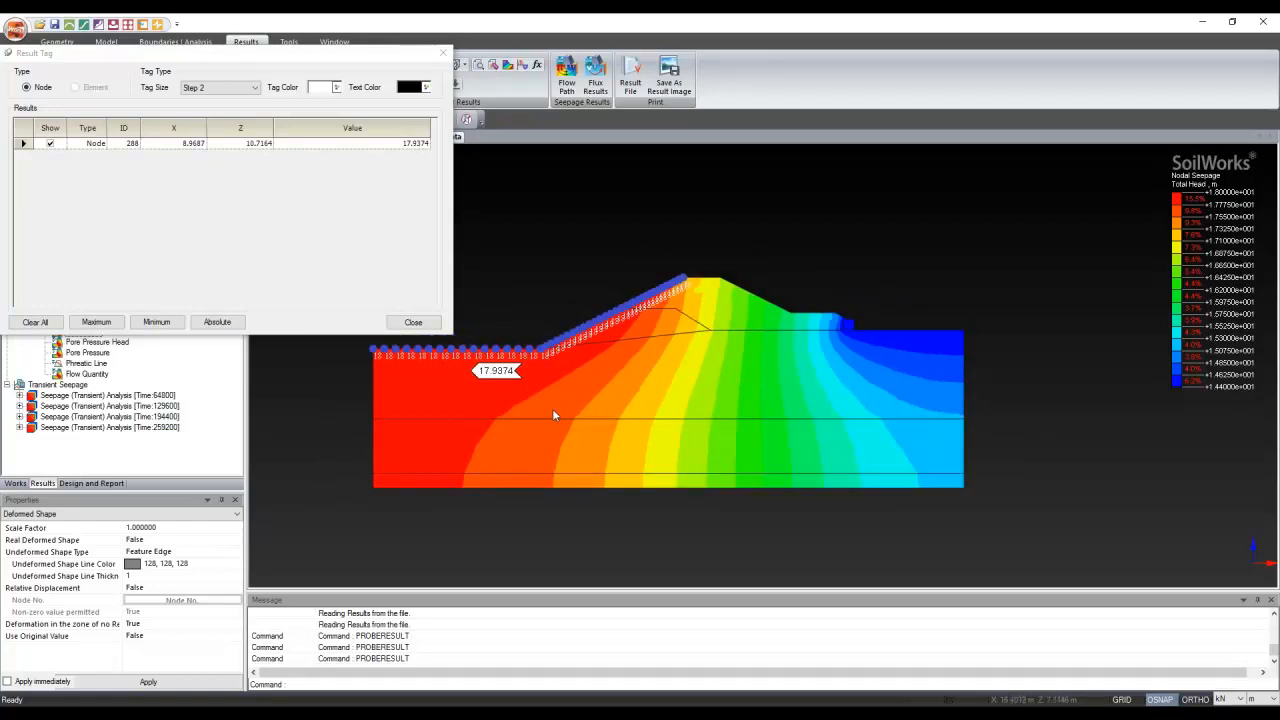
{"action": "left_click", "coordinate": [591, 373]}
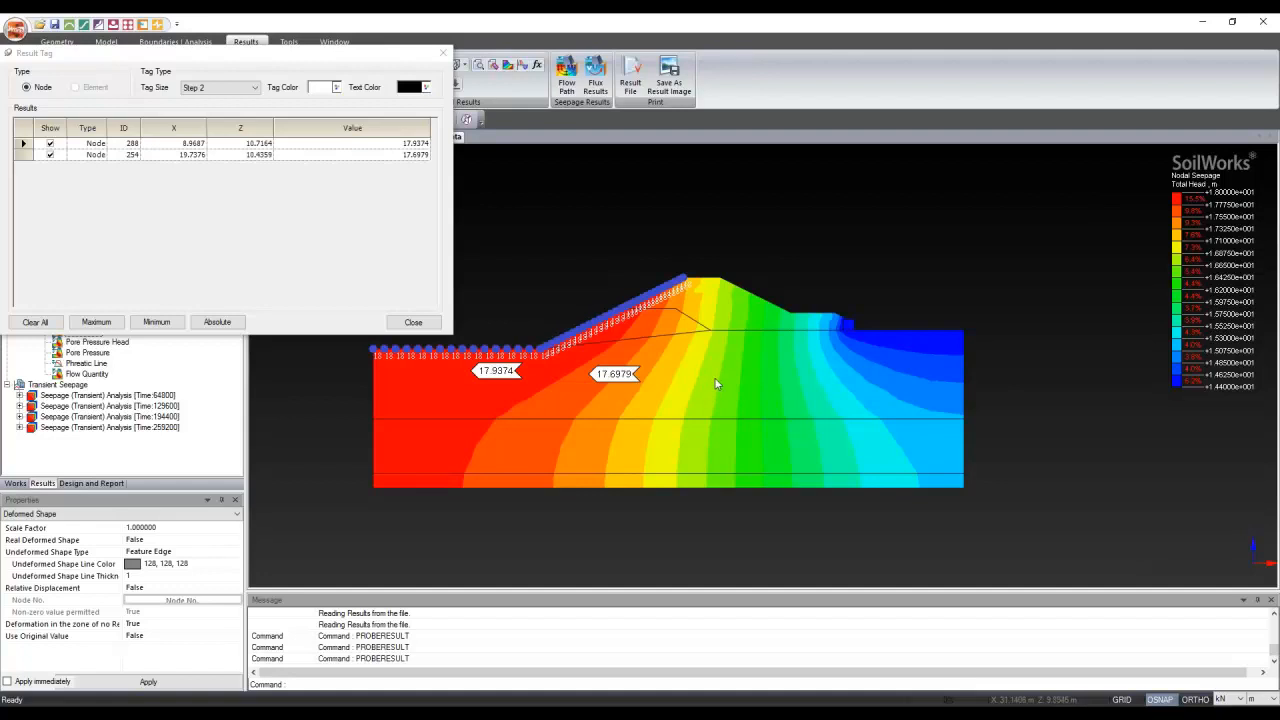
{"action": "left_click", "coordinate": [742, 375]}
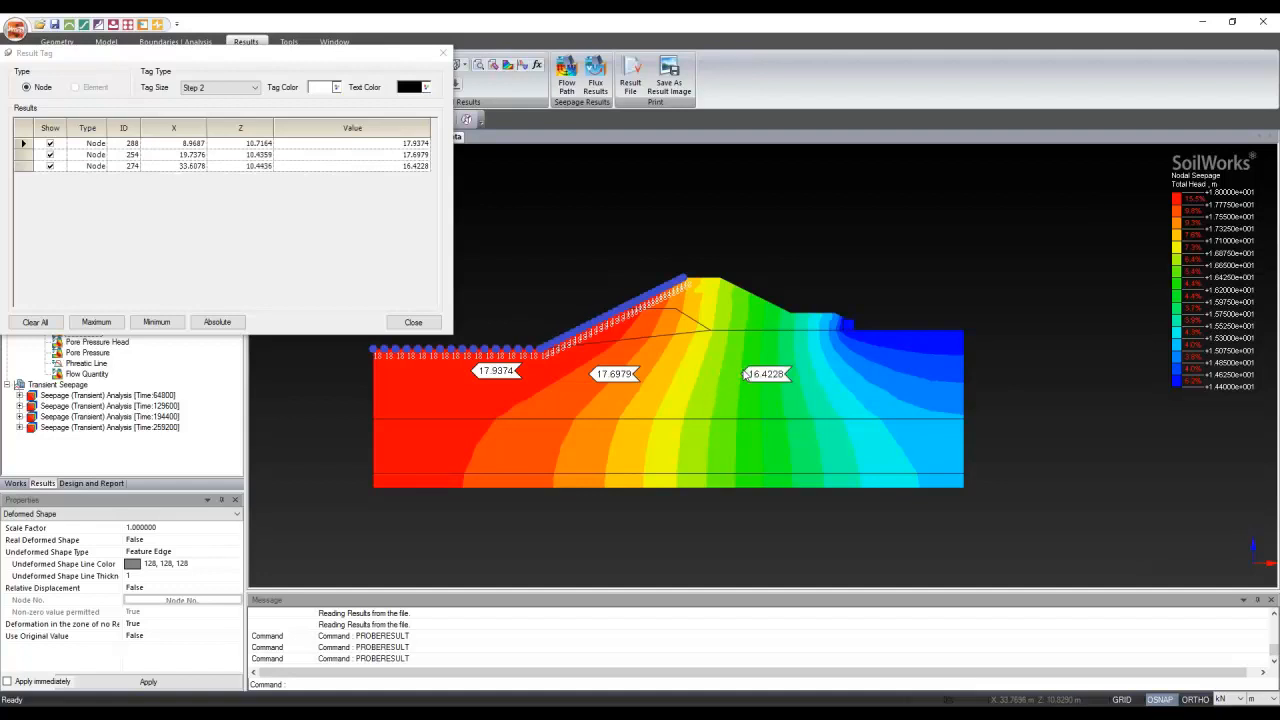
{"action": "left_click", "coordinate": [883, 366]}
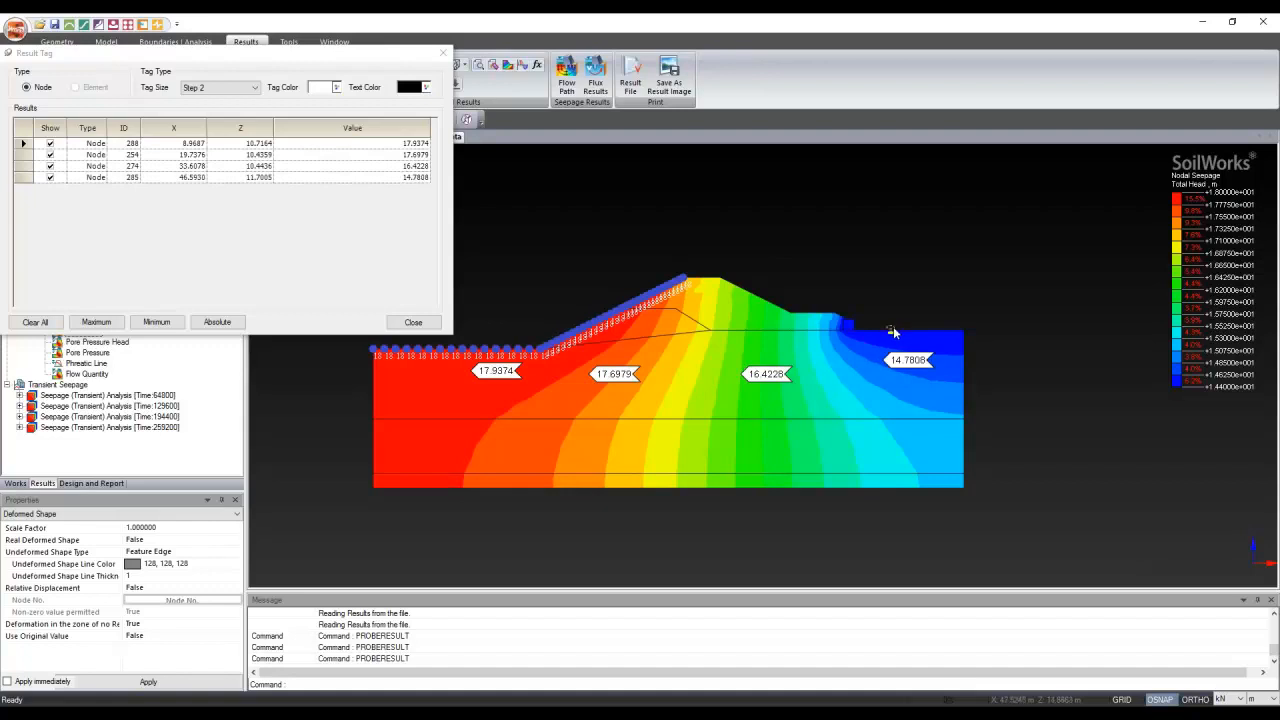
Tag total head from the 14.4 downstream berm up to the crest, then show Pore Pressure Head
{"action": "left_click", "coordinate": [890, 329]}
{"action": "left_click", "coordinate": [853, 319]}
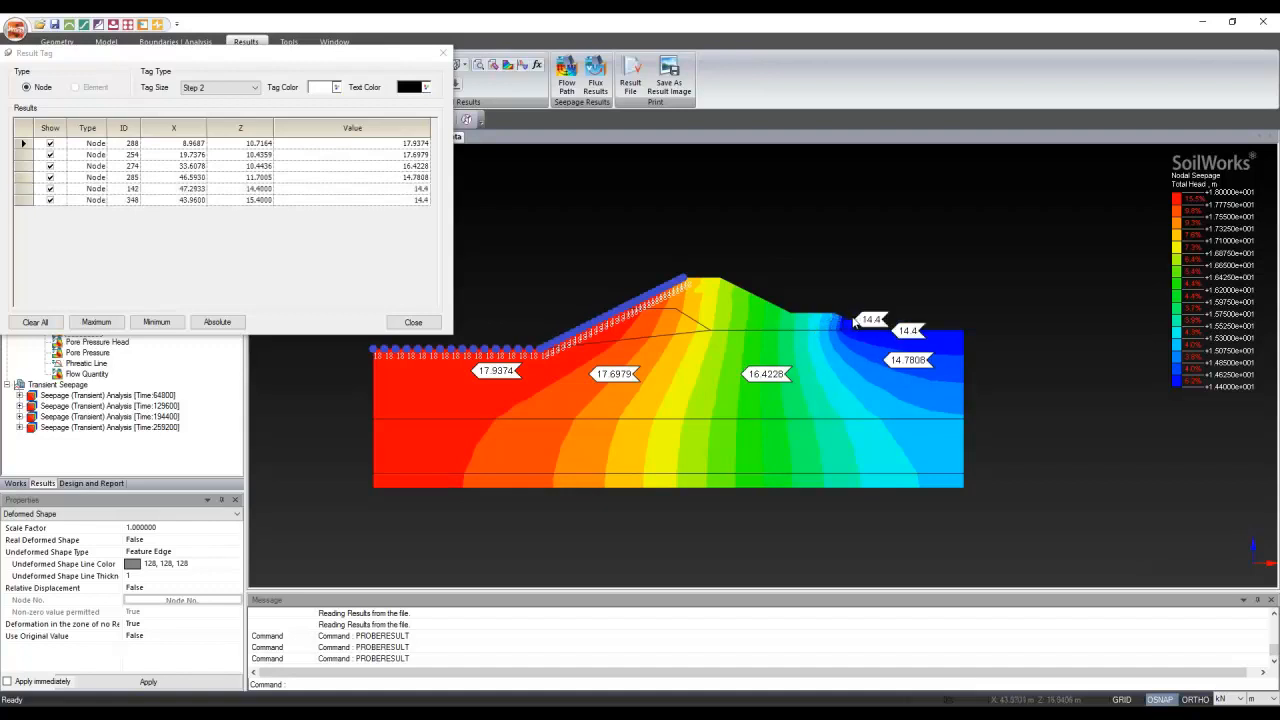
{"action": "left_click", "coordinate": [806, 316]}
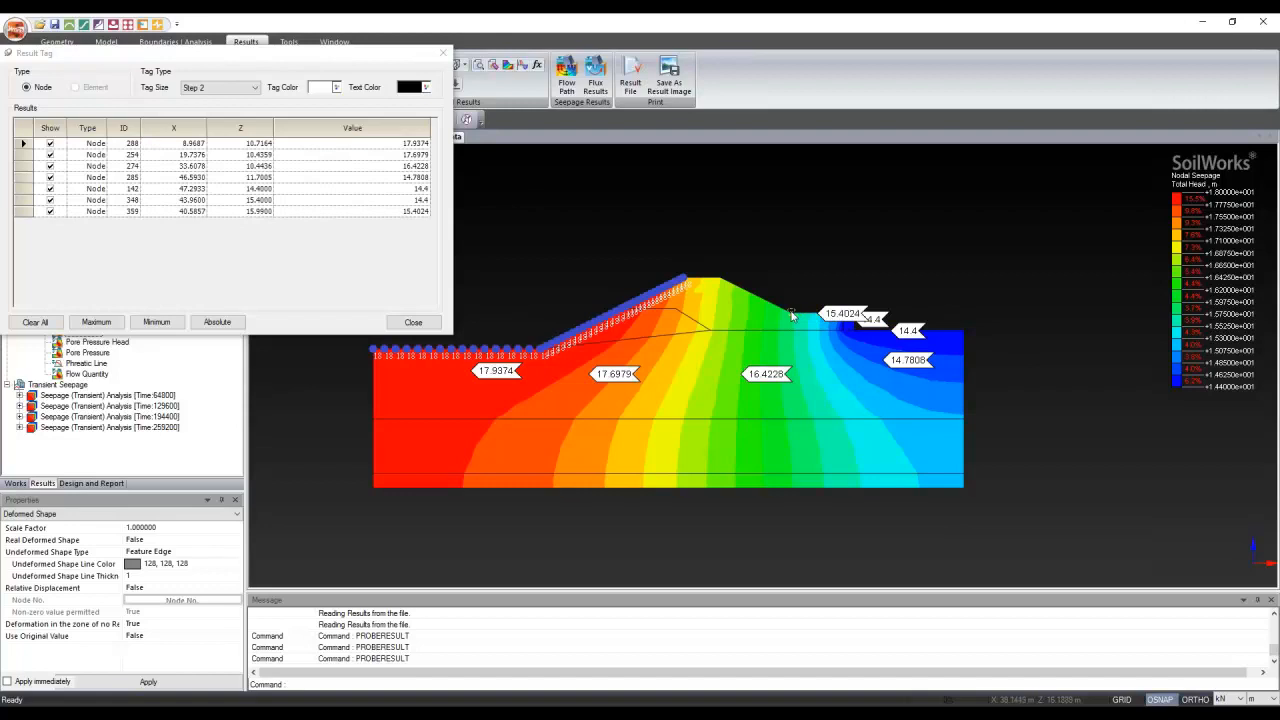
{"action": "left_click", "coordinate": [790, 313]}
{"action": "left_click", "coordinate": [760, 297]}
{"action": "left_click", "coordinate": [729, 288]}
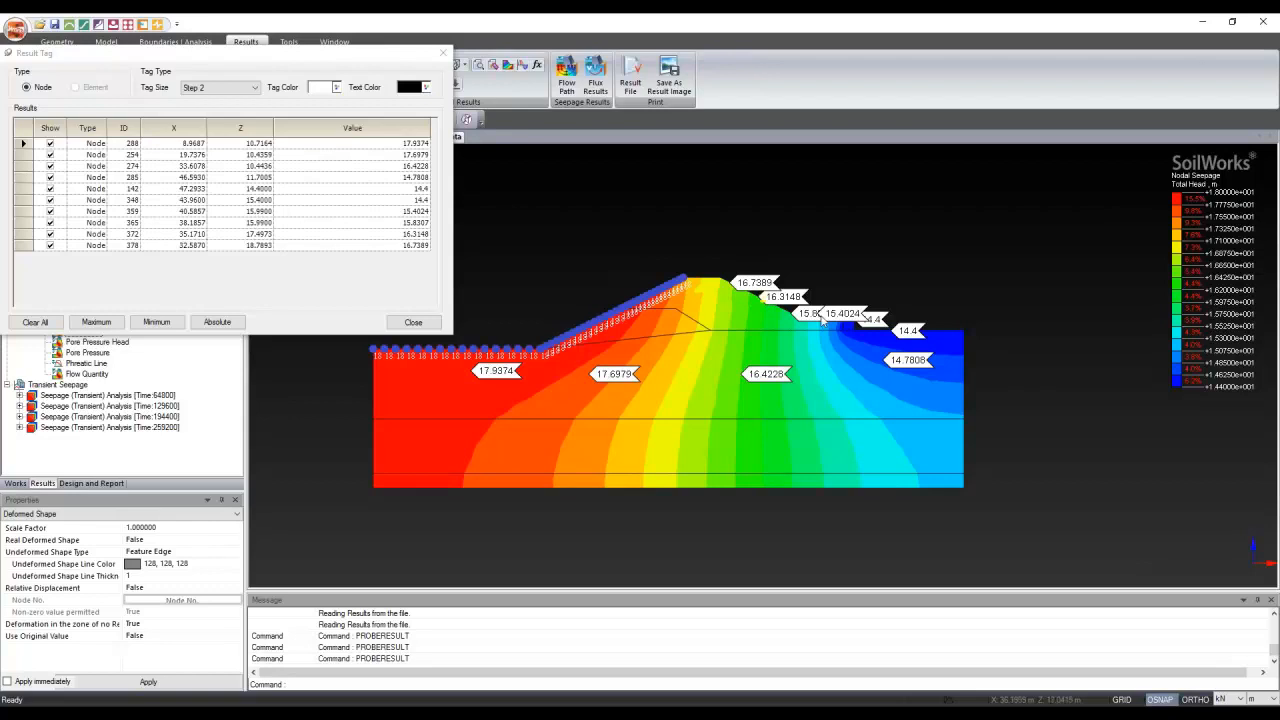
{"action": "left_click", "coordinate": [418, 322]}
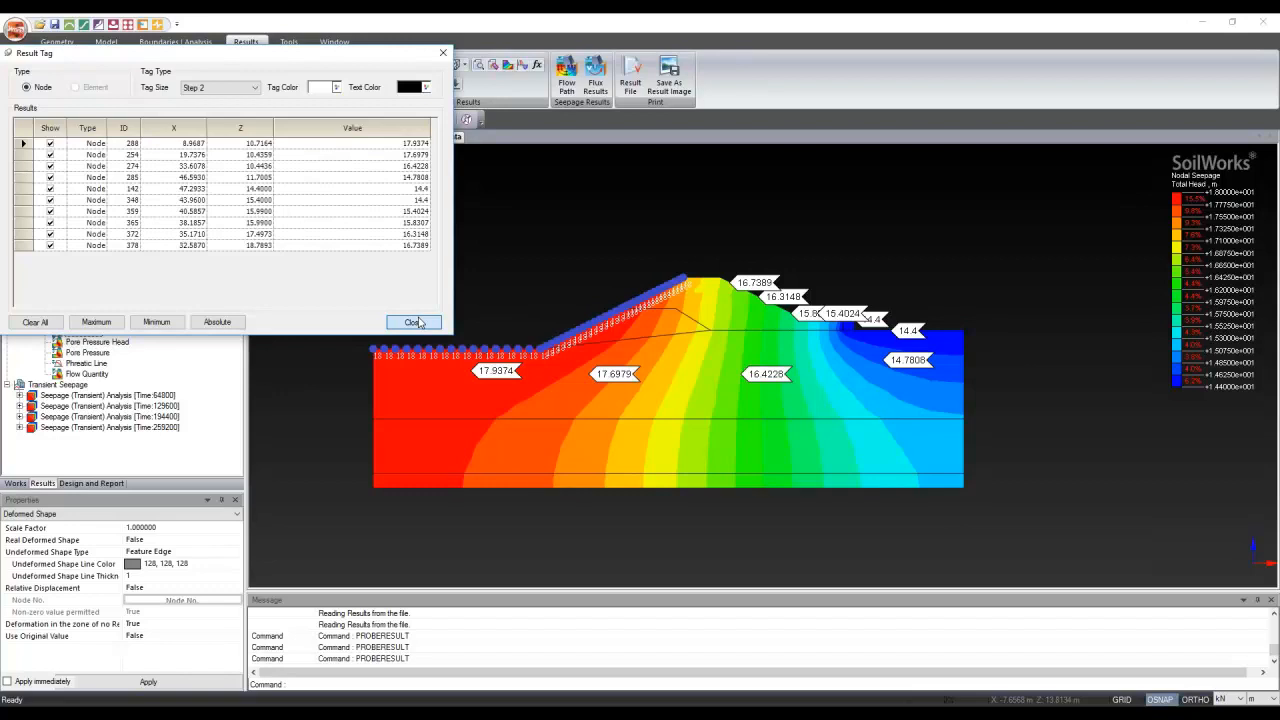
{"action": "left_click", "coordinate": [414, 322]}
{"action": "left_click", "coordinate": [413, 322]}
{"action": "left_click", "coordinate": [97, 342]}
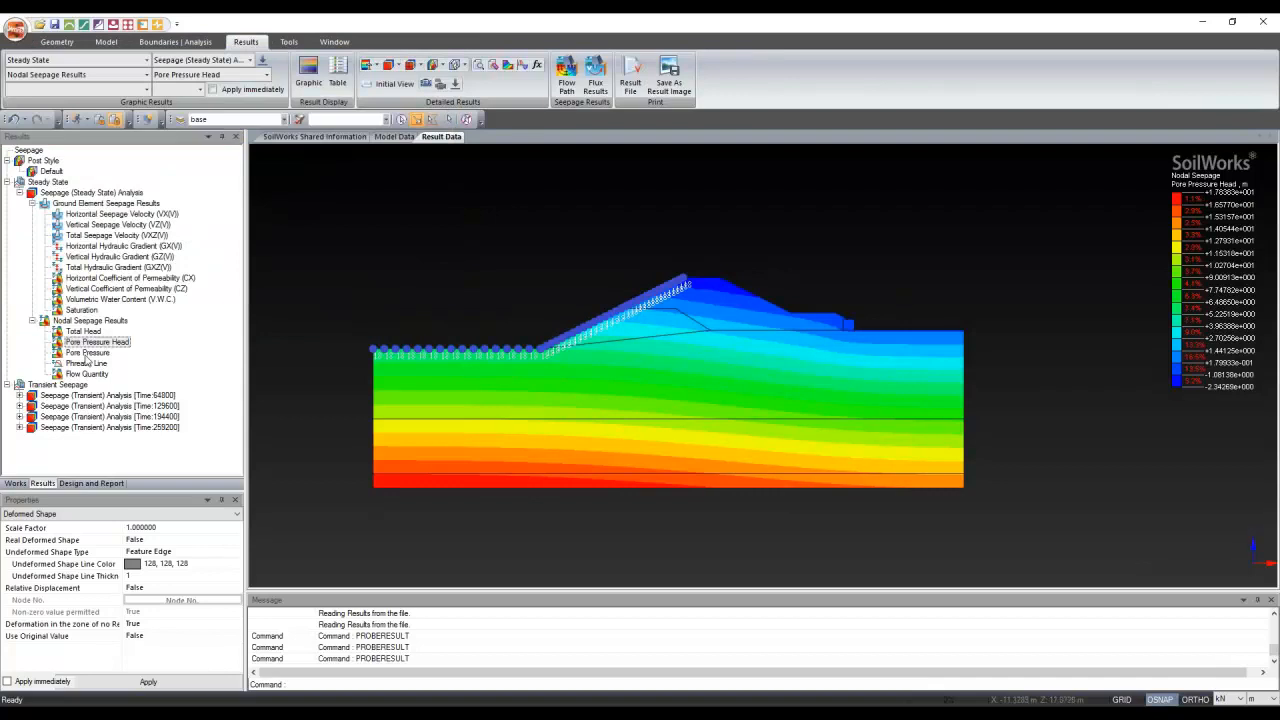
{"action": "left_click", "coordinate": [87, 363]}
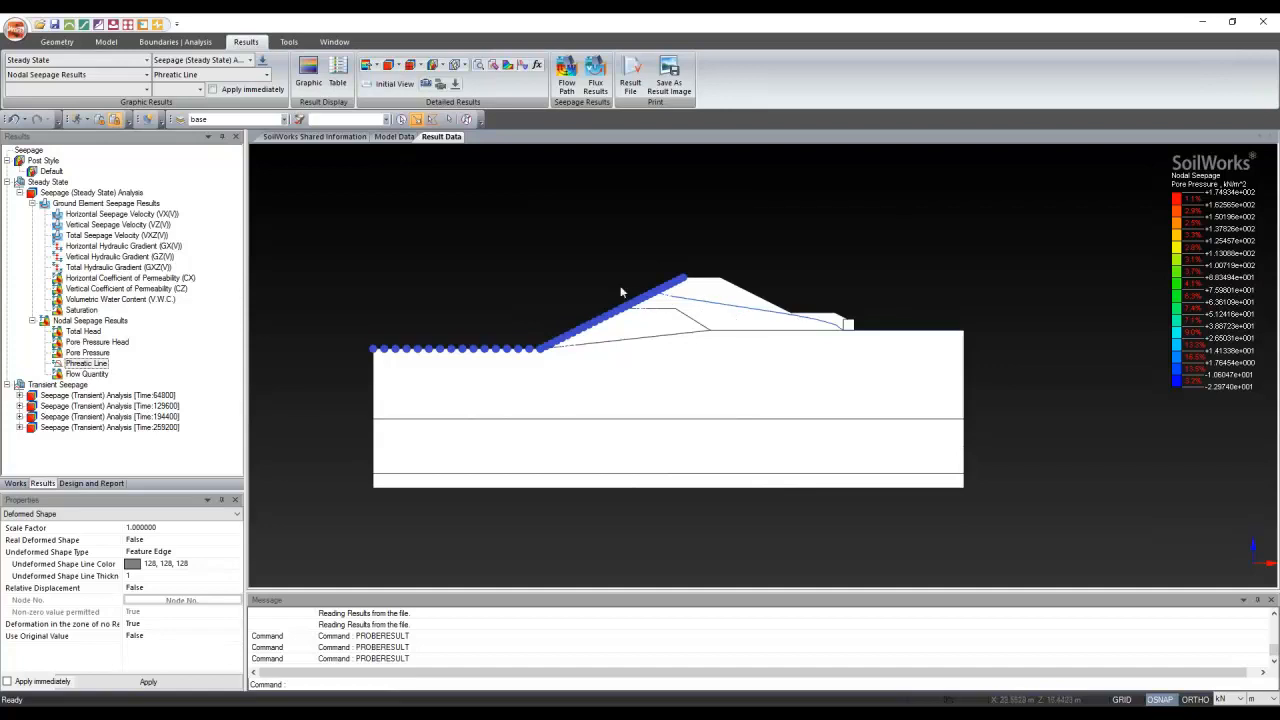
{"action": "scroll", "coordinate": [620, 292], "scroll_direction": "up", "scroll_amount": 1}
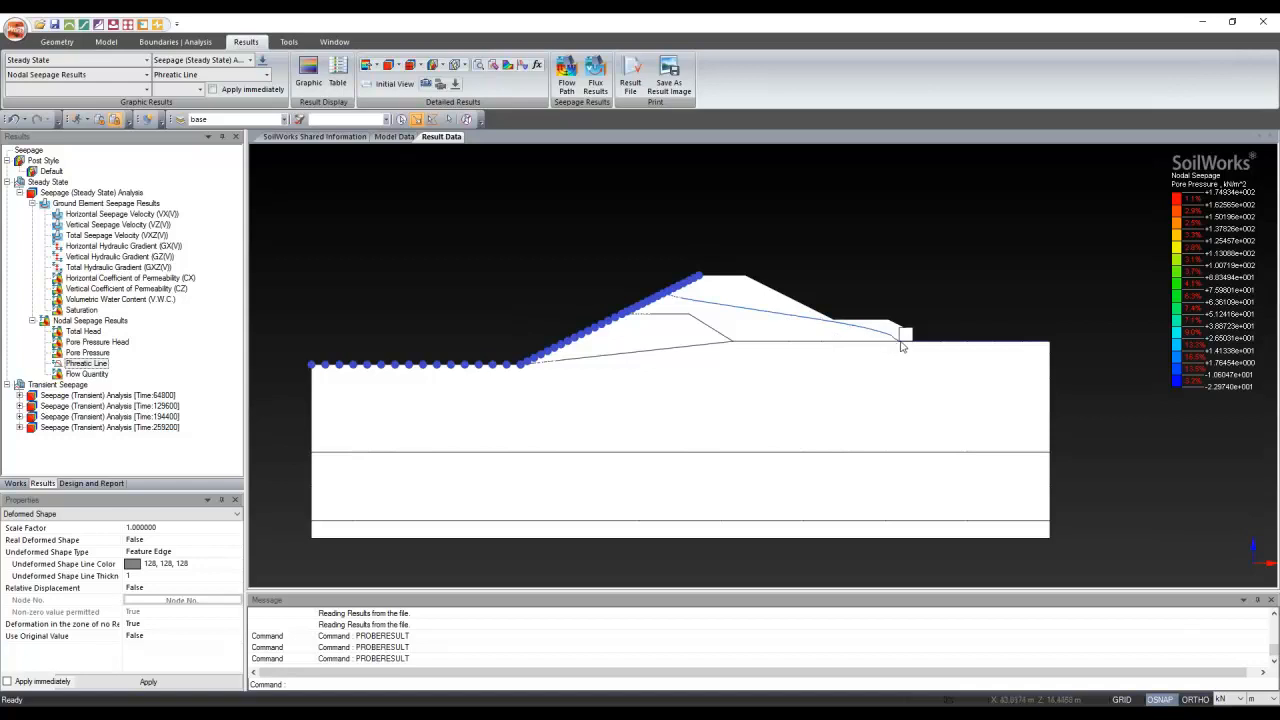
{"action": "scroll", "coordinate": [901, 346], "scroll_direction": "up", "scroll_amount": 2}
{"action": "scroll", "coordinate": [888, 340], "scroll_direction": "down", "scroll_amount": 2}
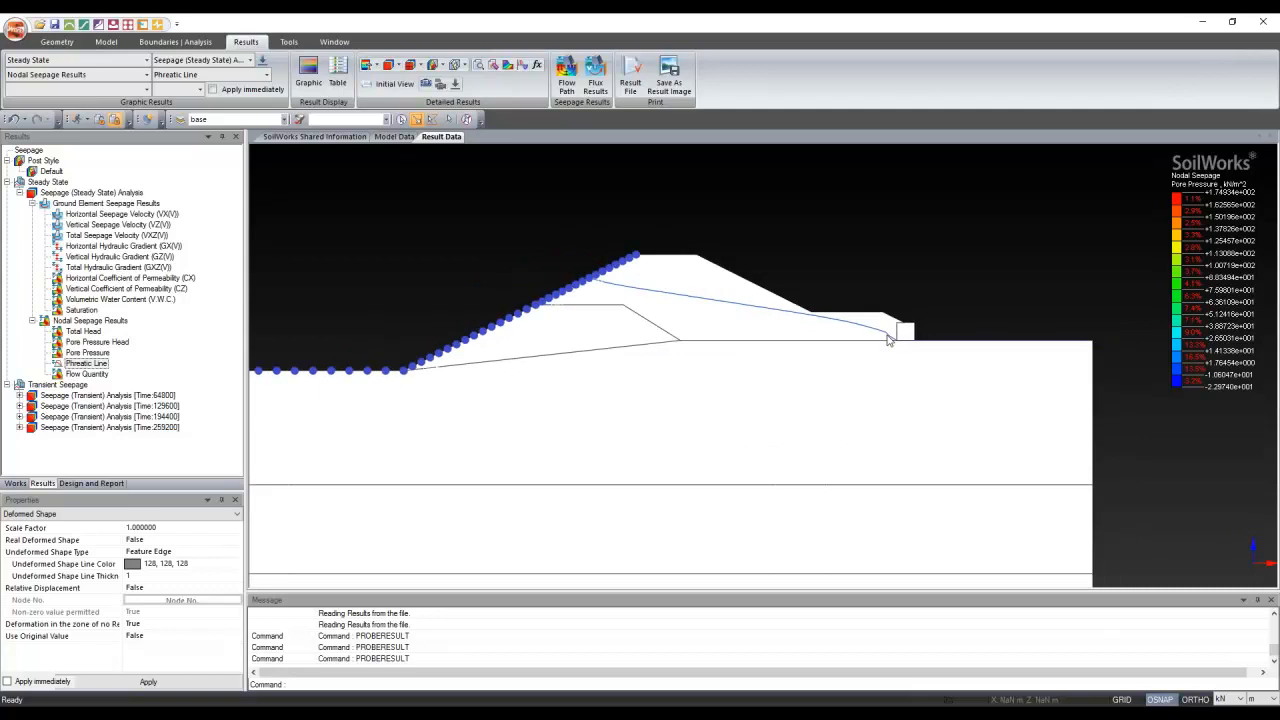
{"action": "scroll", "coordinate": [888, 340], "scroll_direction": "down", "scroll_amount": 1}
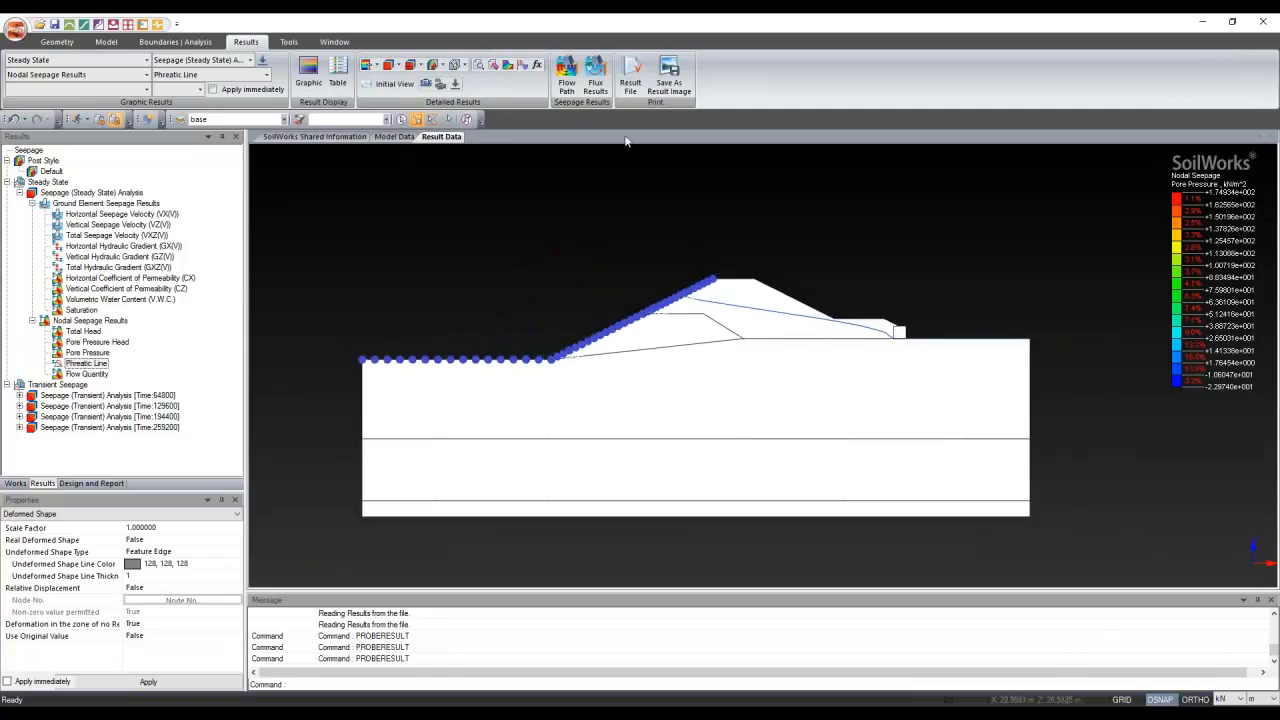
{"action": "left_click", "coordinate": [568, 68]}
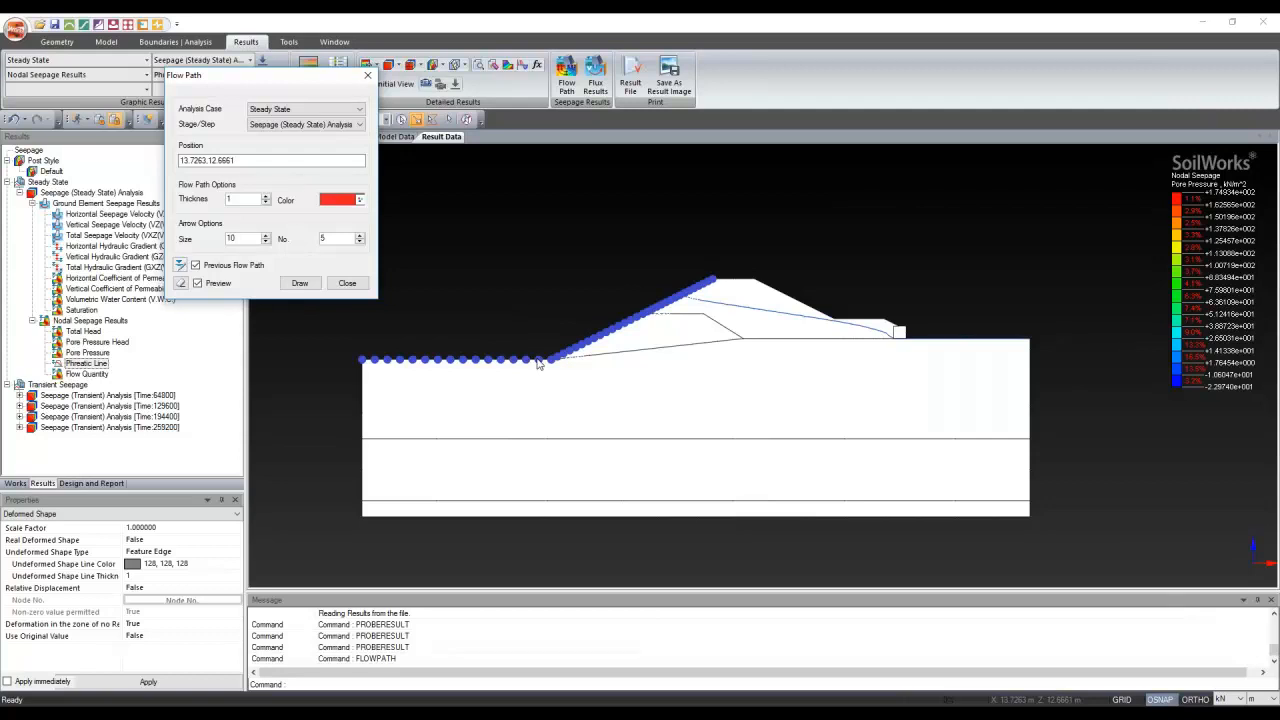
{"action": "left_click", "coordinate": [298, 109]}
{"action": "left_click", "coordinate": [294, 121]}
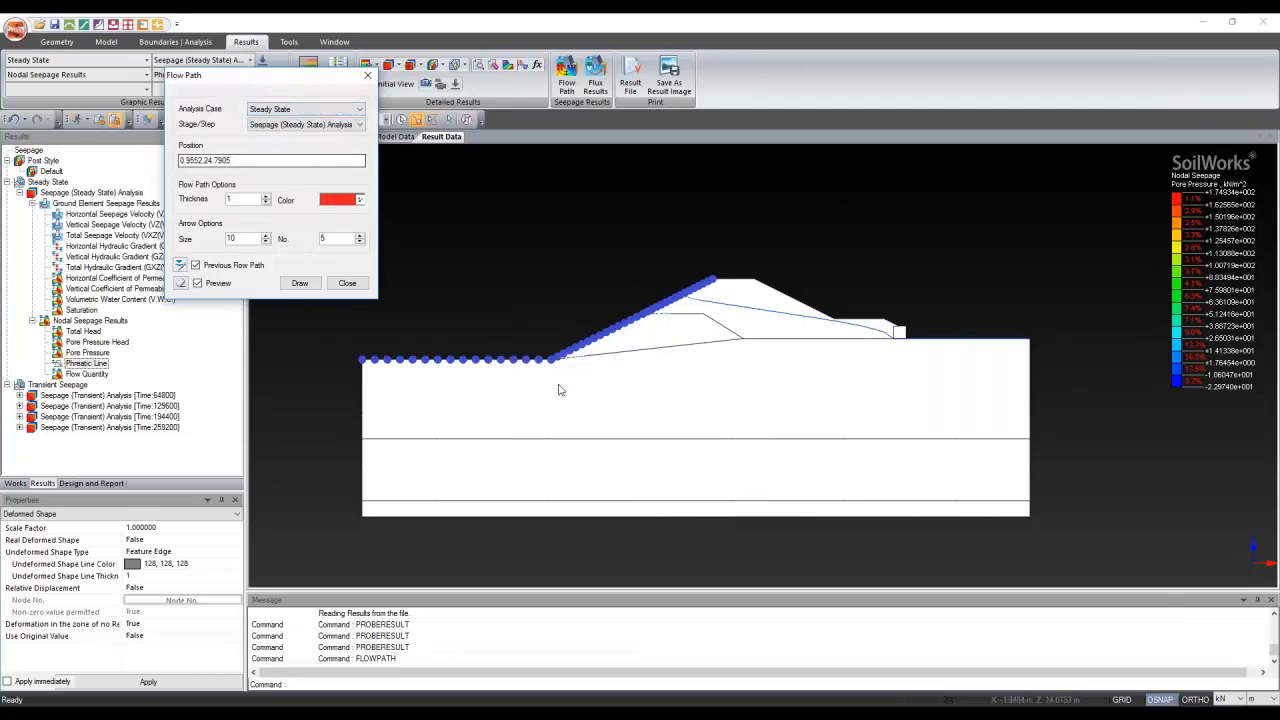
{"action": "left_click", "coordinate": [613, 287]}
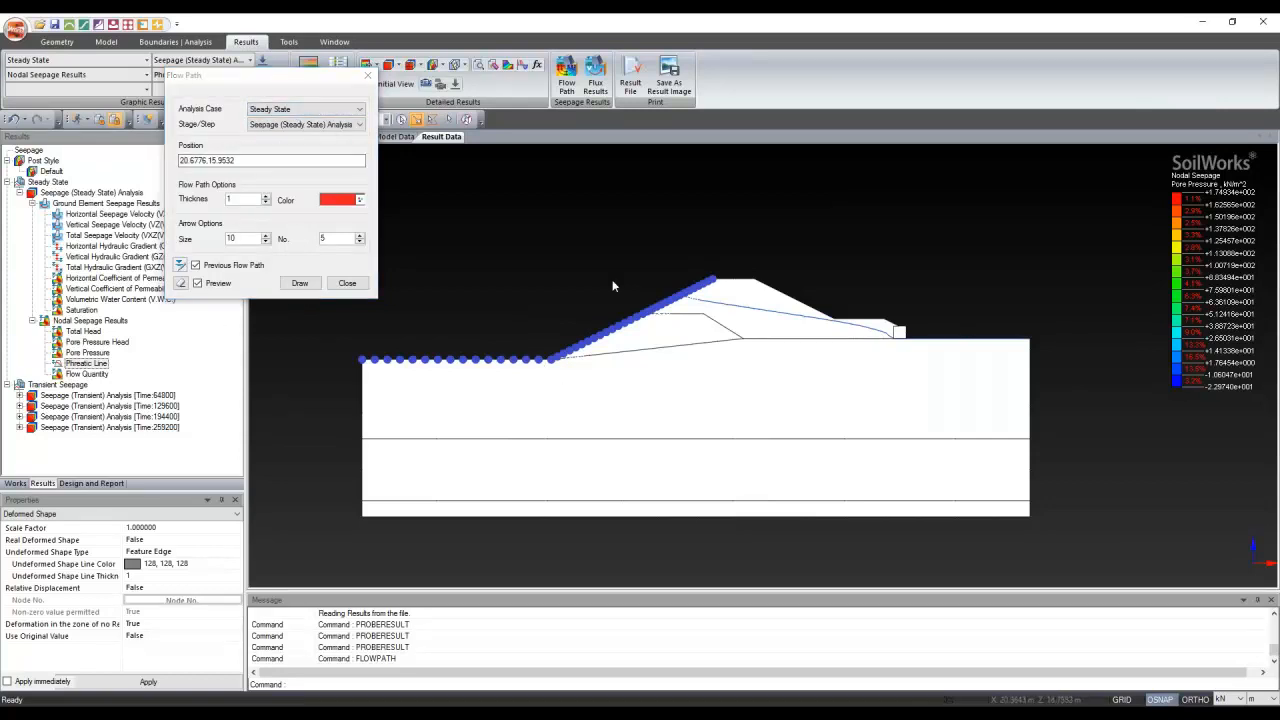
{"action": "left_click", "coordinate": [605, 320]}
{"action": "left_click", "coordinate": [434, 357]}
{"action": "left_click", "coordinate": [529, 374]}
{"action": "left_click", "coordinate": [347, 284]}
Show volumetric water content and vertical permeability contours, ending on nodal Flow Quantity
{"action": "left_click", "coordinate": [97, 300]}
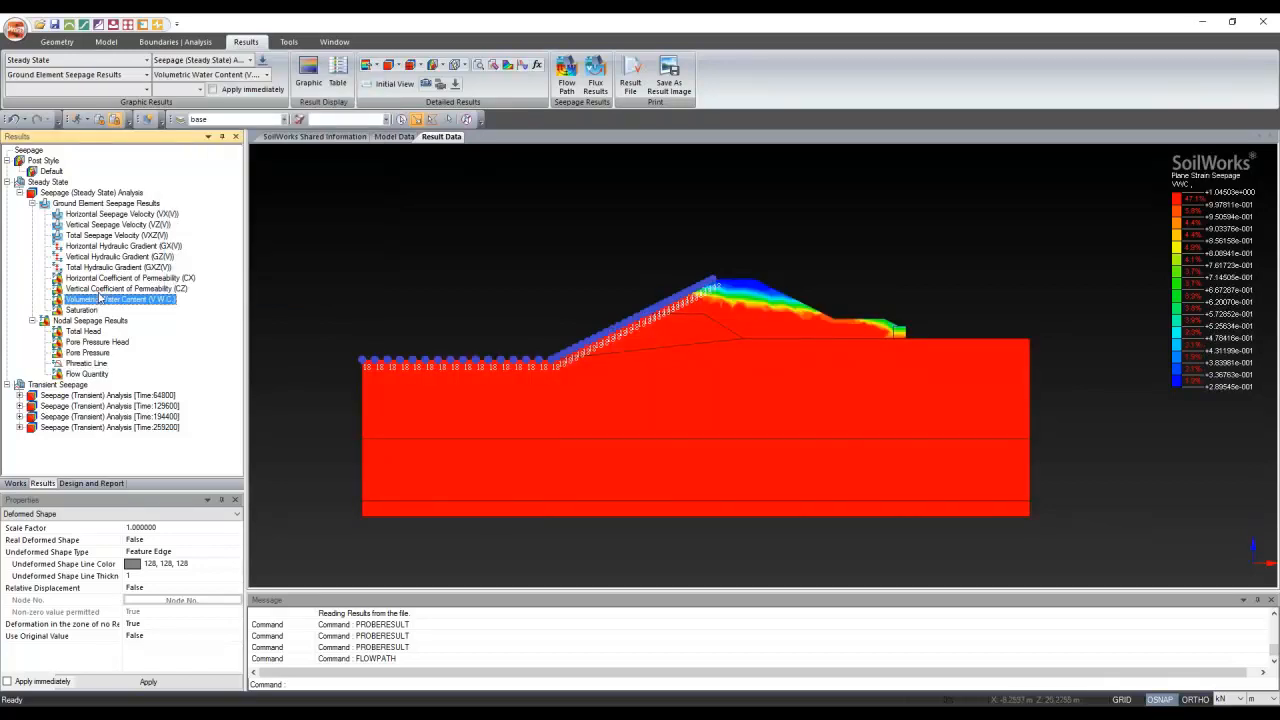
{"action": "left_click", "coordinate": [103, 290]}
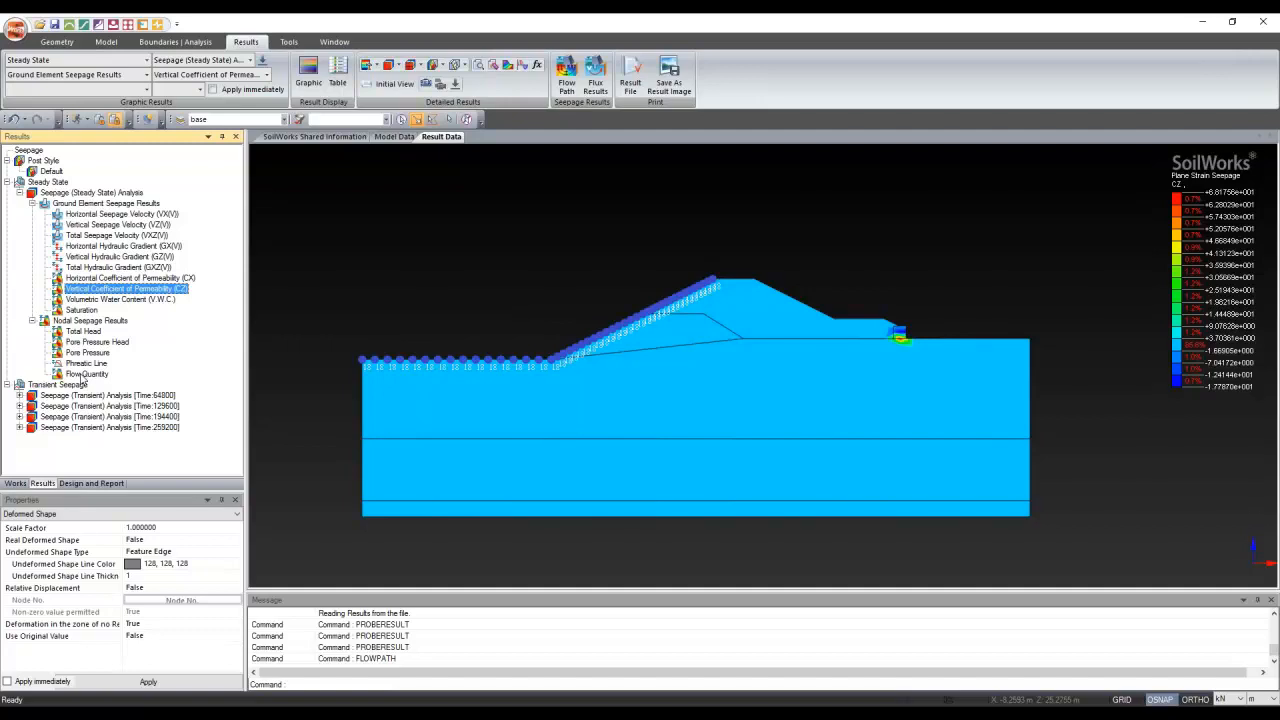
{"action": "left_click", "coordinate": [84, 376]}
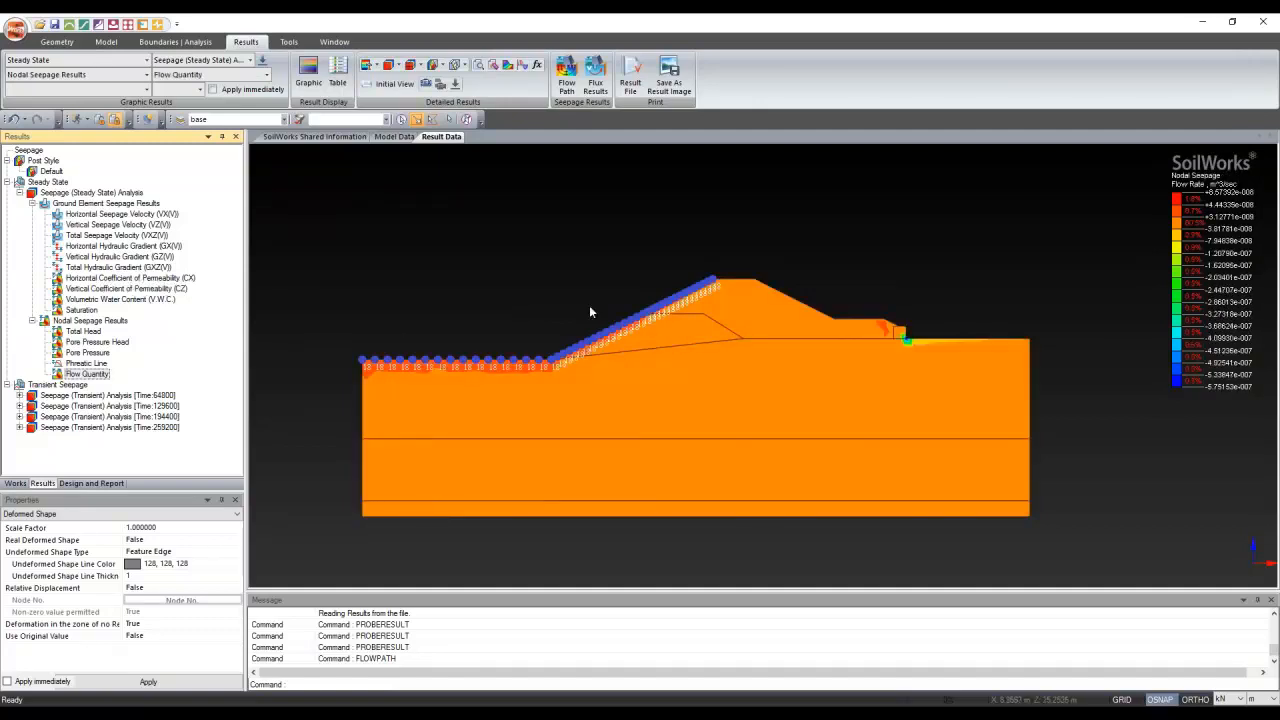
Uncheck Boundaries in the Works tree, then return to the Results tree
{"action": "left_click", "coordinate": [22, 484]}
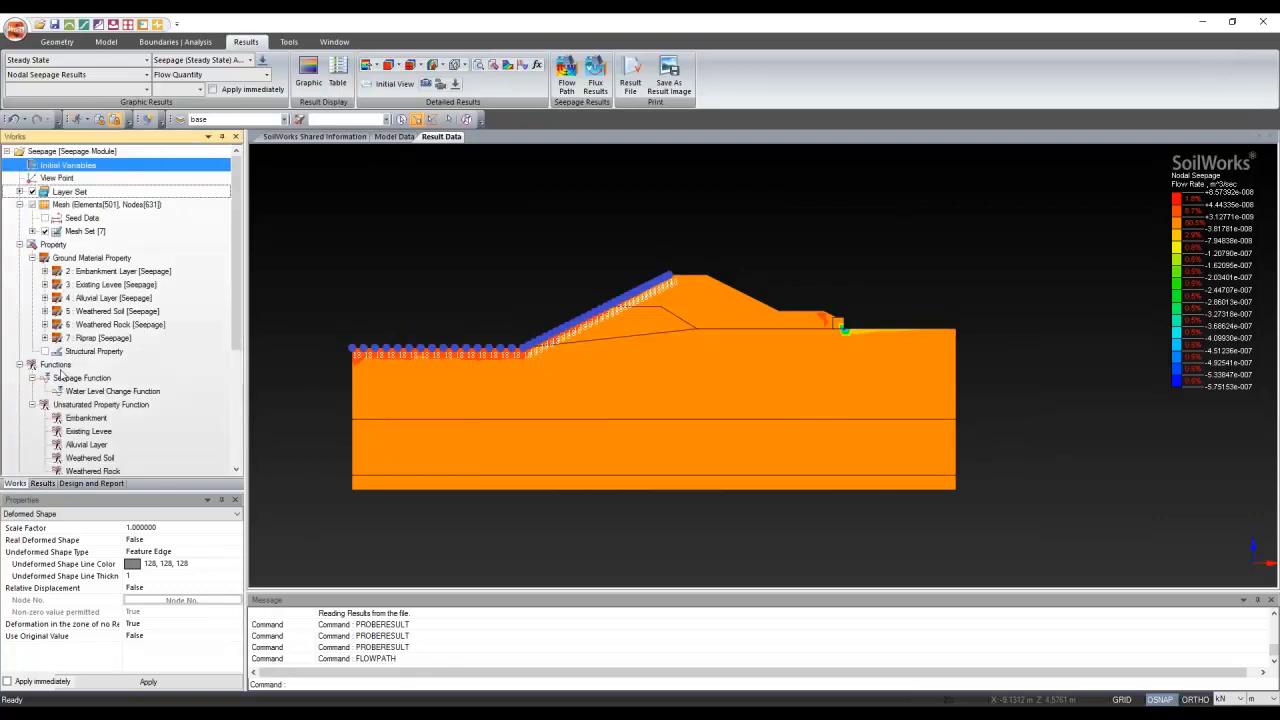
{"action": "scroll", "coordinate": [60, 400], "scroll_direction": "down", "scroll_amount": 2}
{"action": "left_click", "coordinate": [32, 420]}
{"action": "left_click", "coordinate": [32, 418]}
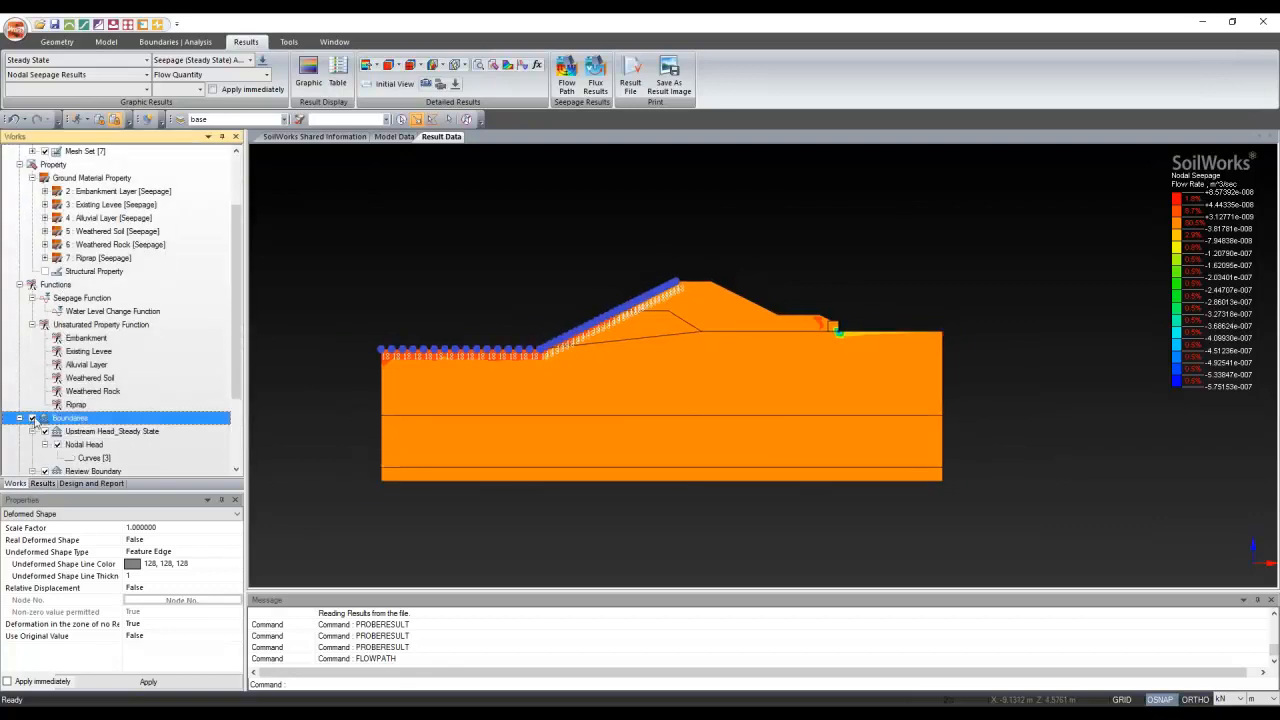
{"action": "left_click", "coordinate": [415, 396]}
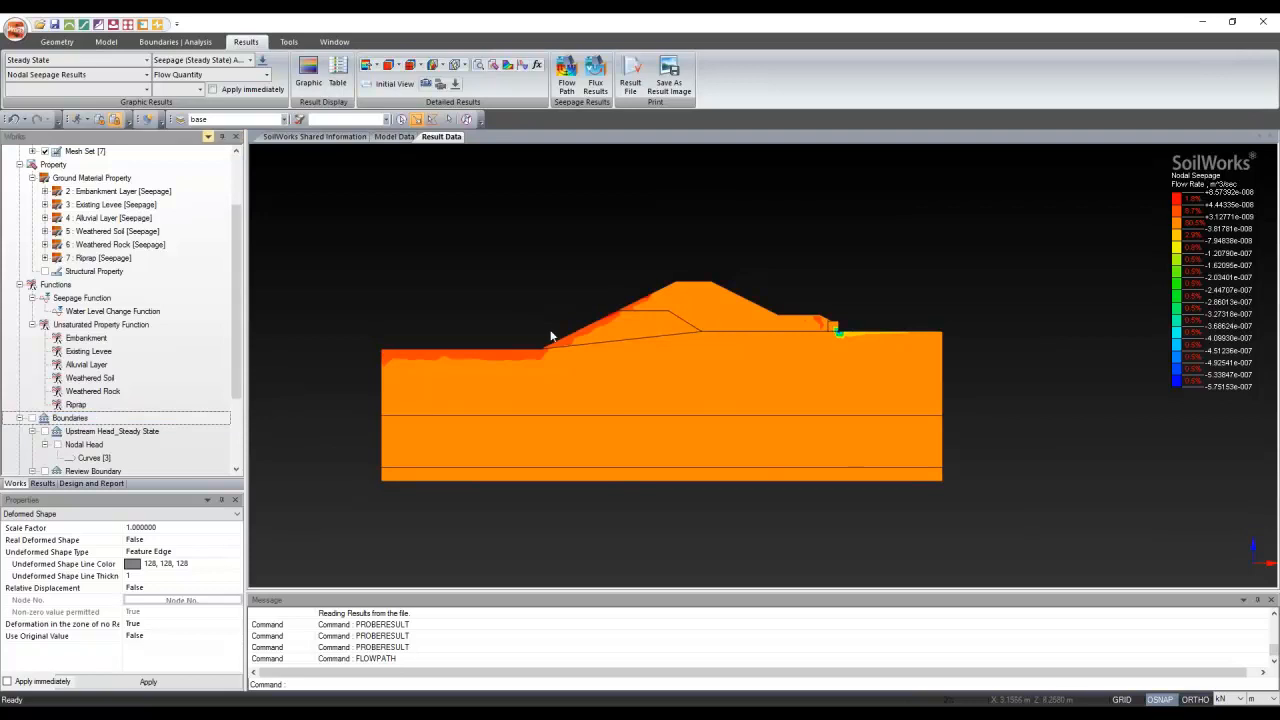
{"action": "left_click", "coordinate": [38, 484]}
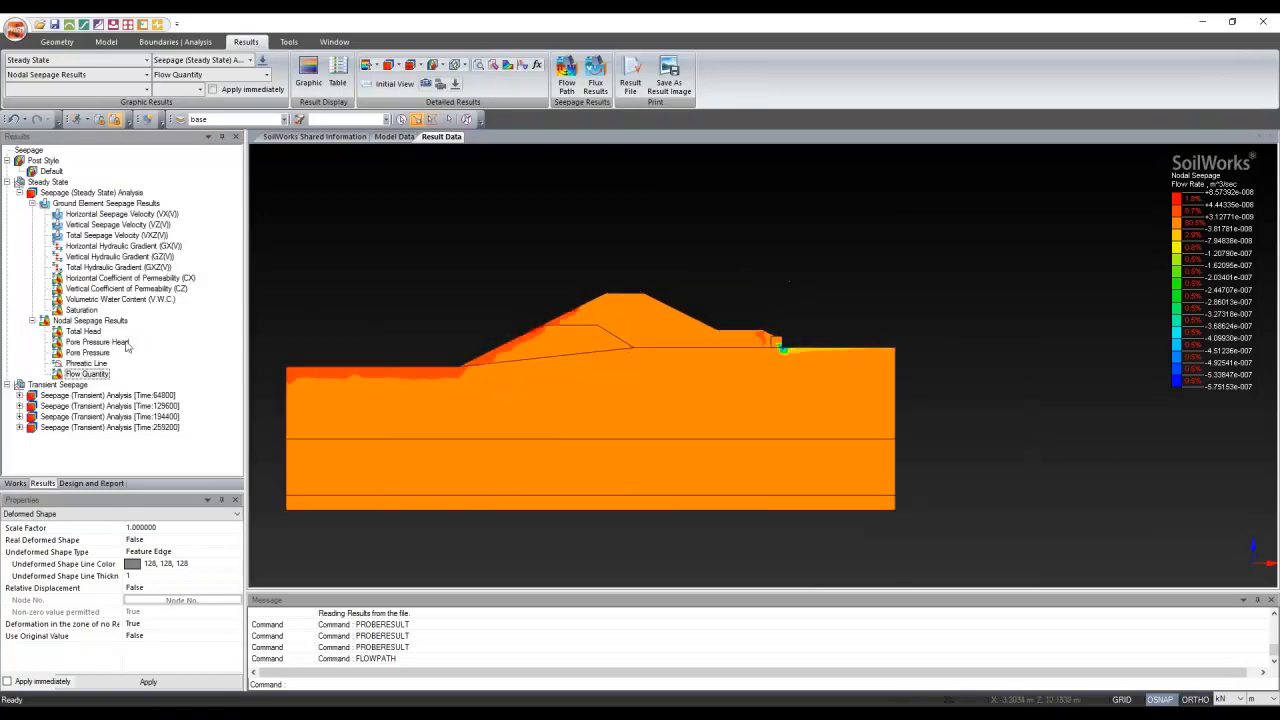
Tag flow quantity values in white at a slope node and the downstream toe
{"action": "left_click", "coordinate": [479, 66]}
{"action": "left_click", "coordinate": [474, 348]}
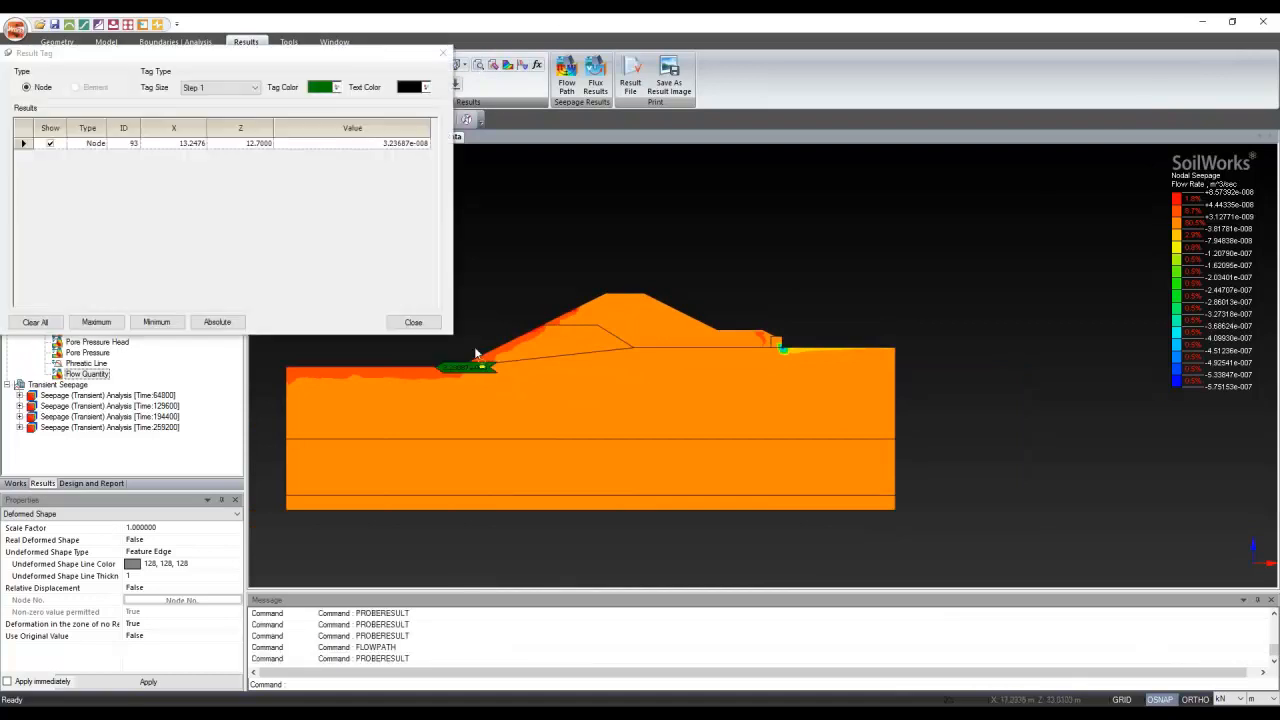
{"action": "left_click", "coordinate": [338, 88]}
{"action": "left_click", "coordinate": [314, 104]}
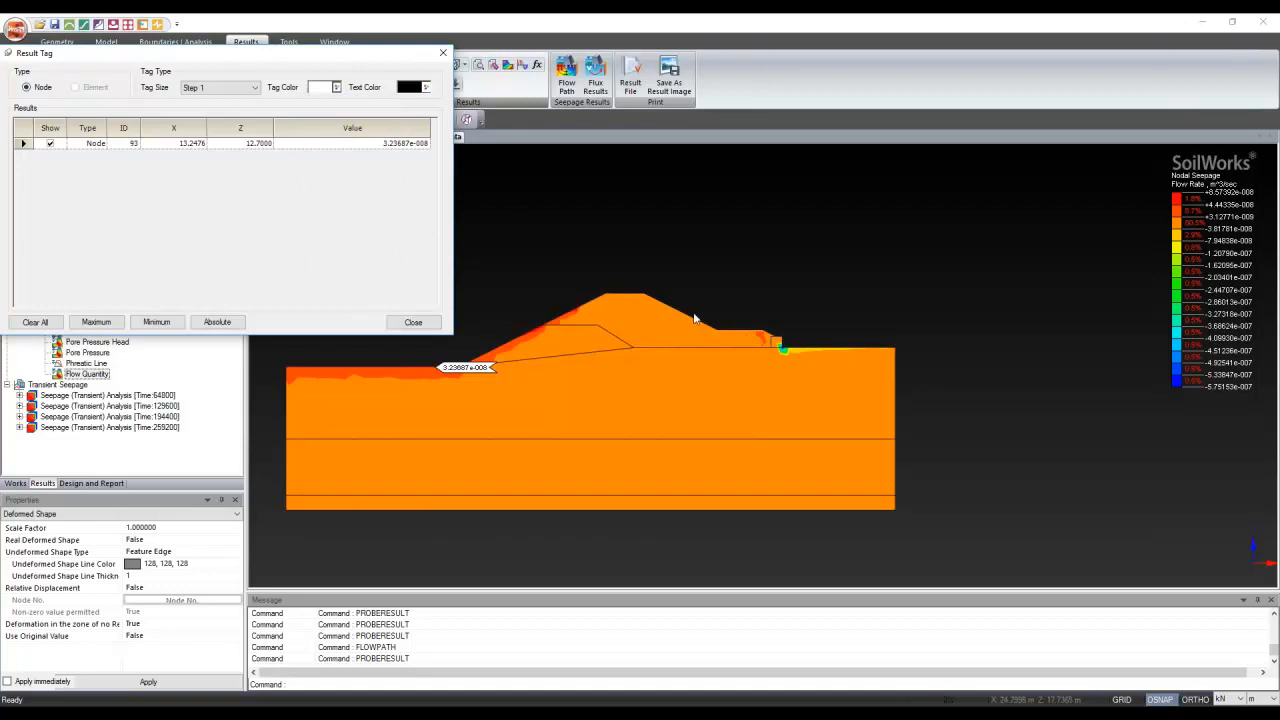
{"action": "left_click", "coordinate": [781, 346]}
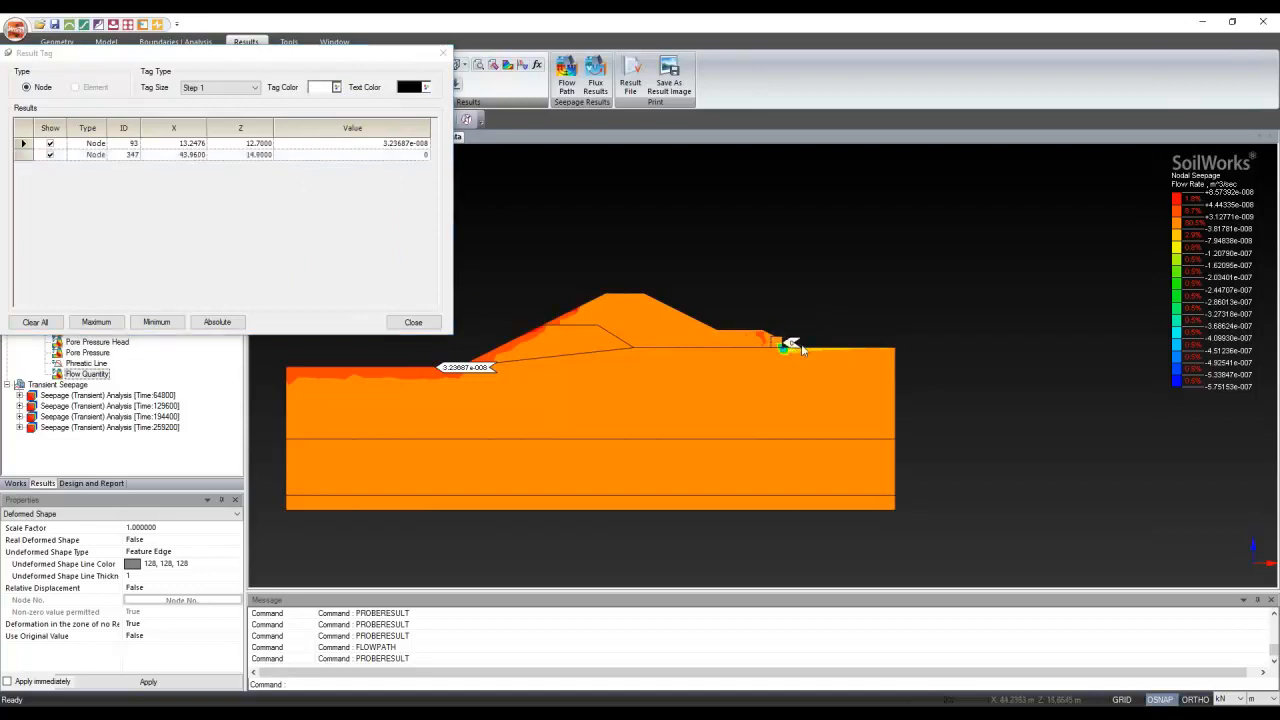
Switch the length unit to mm, tag two downstream slope nodes, and close tagging
{"action": "left_click", "coordinate": [1265, 700]}
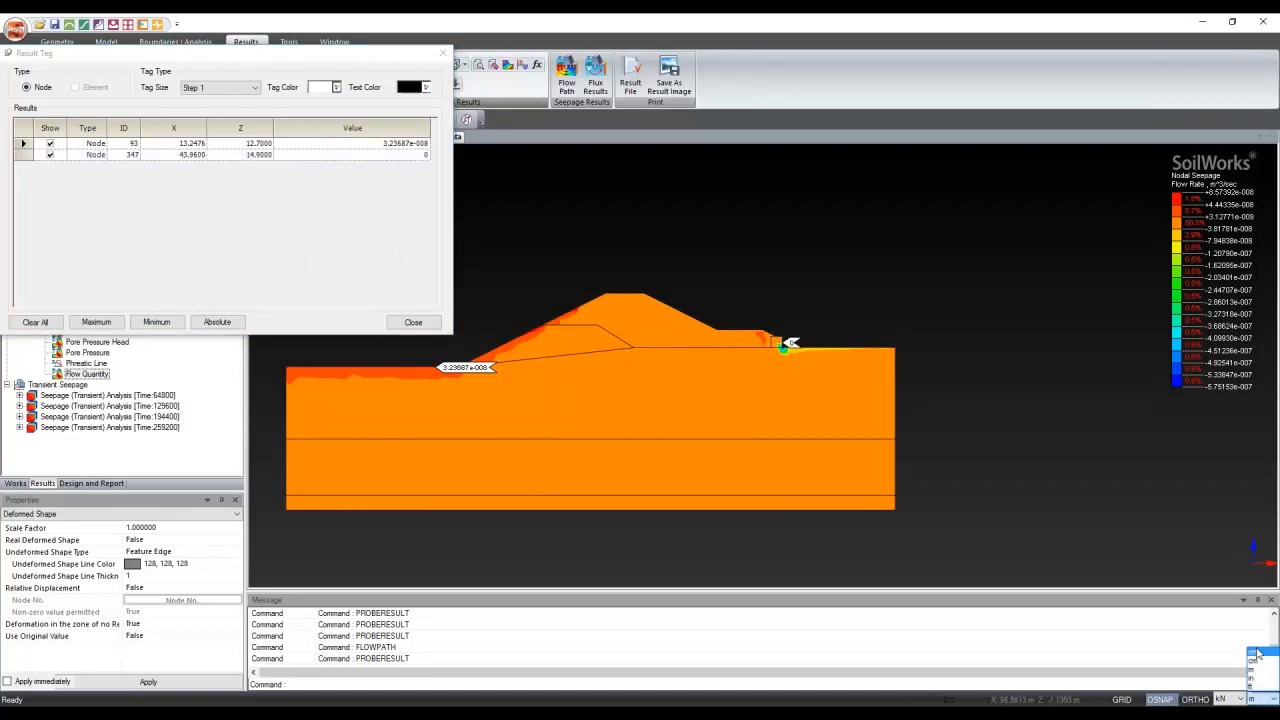
{"action": "left_click", "coordinate": [1257, 655]}
{"action": "scroll", "coordinate": [735, 290], "scroll_direction": "up", "scroll_amount": 3}
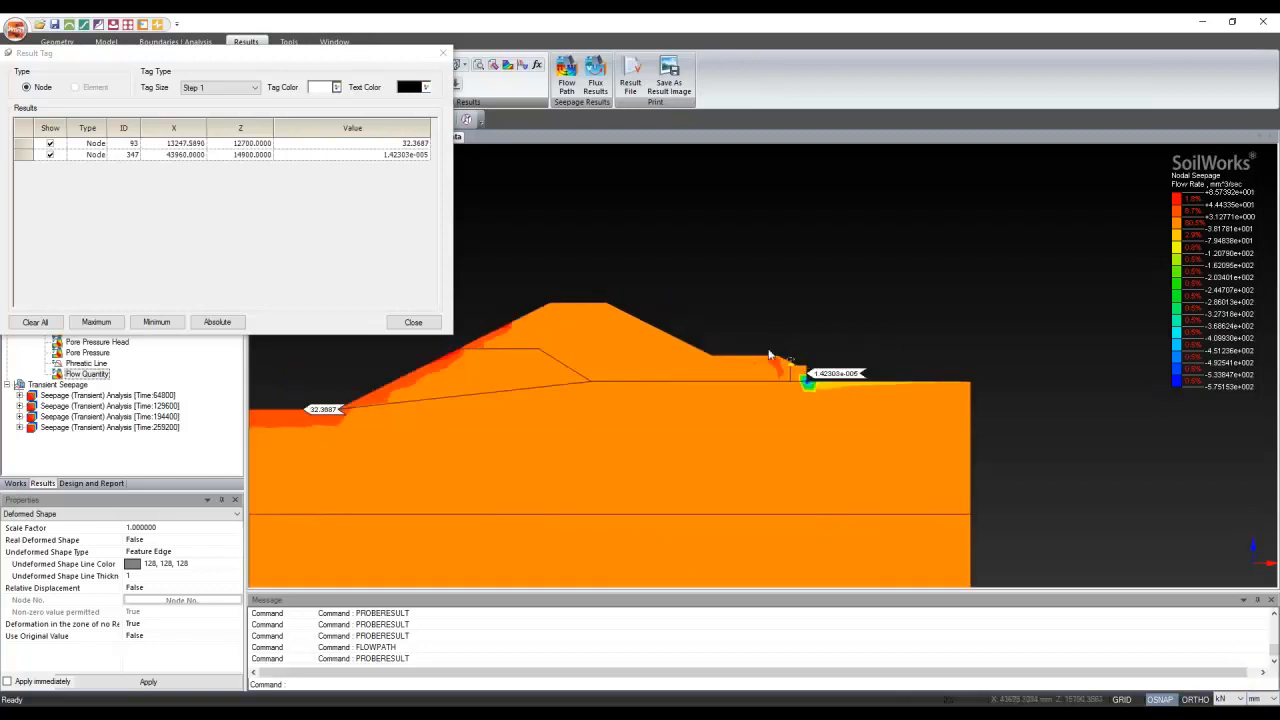
{"action": "left_click", "coordinate": [714, 356]}
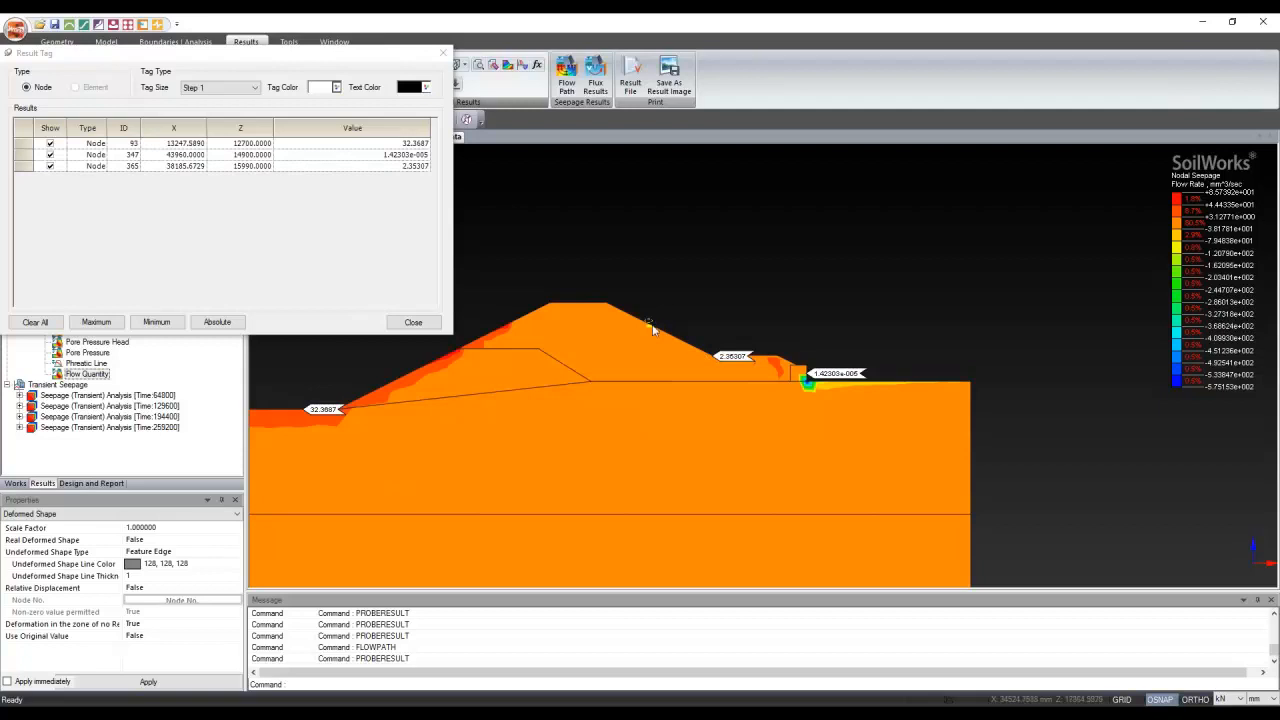
{"action": "left_click", "coordinate": [651, 324]}
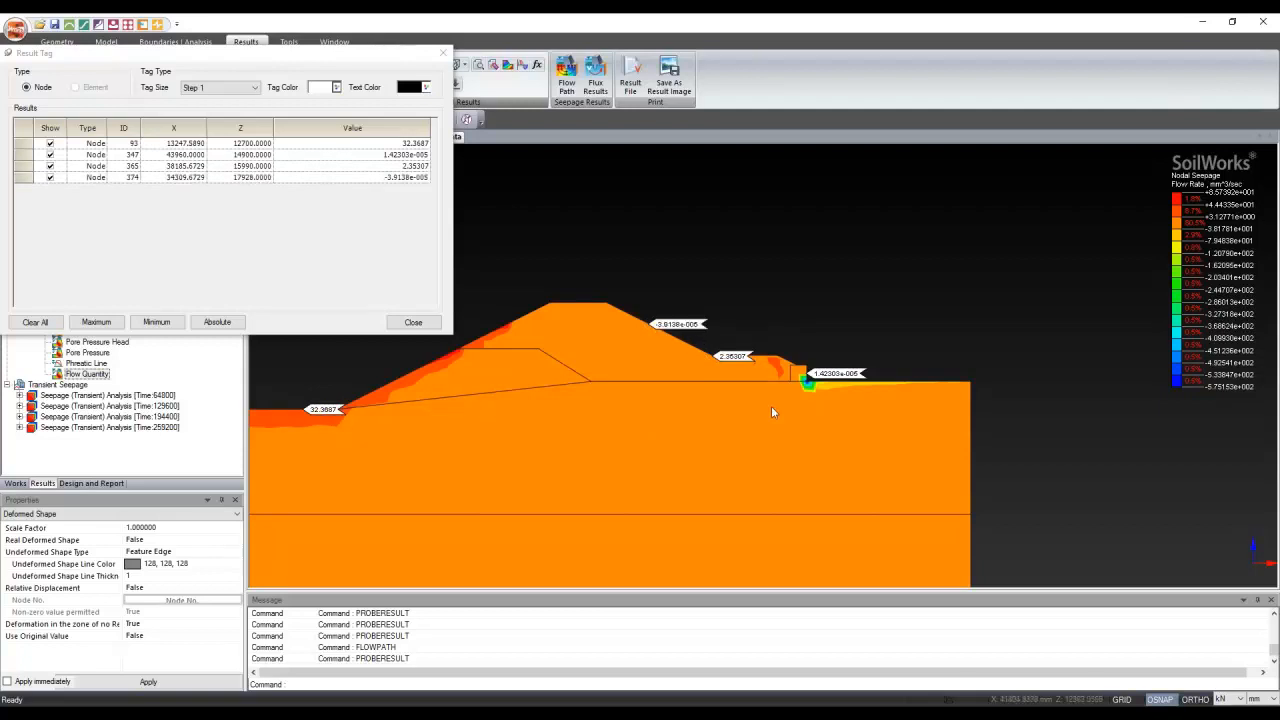
{"action": "scroll", "coordinate": [774, 260], "scroll_direction": "down", "scroll_amount": 1}
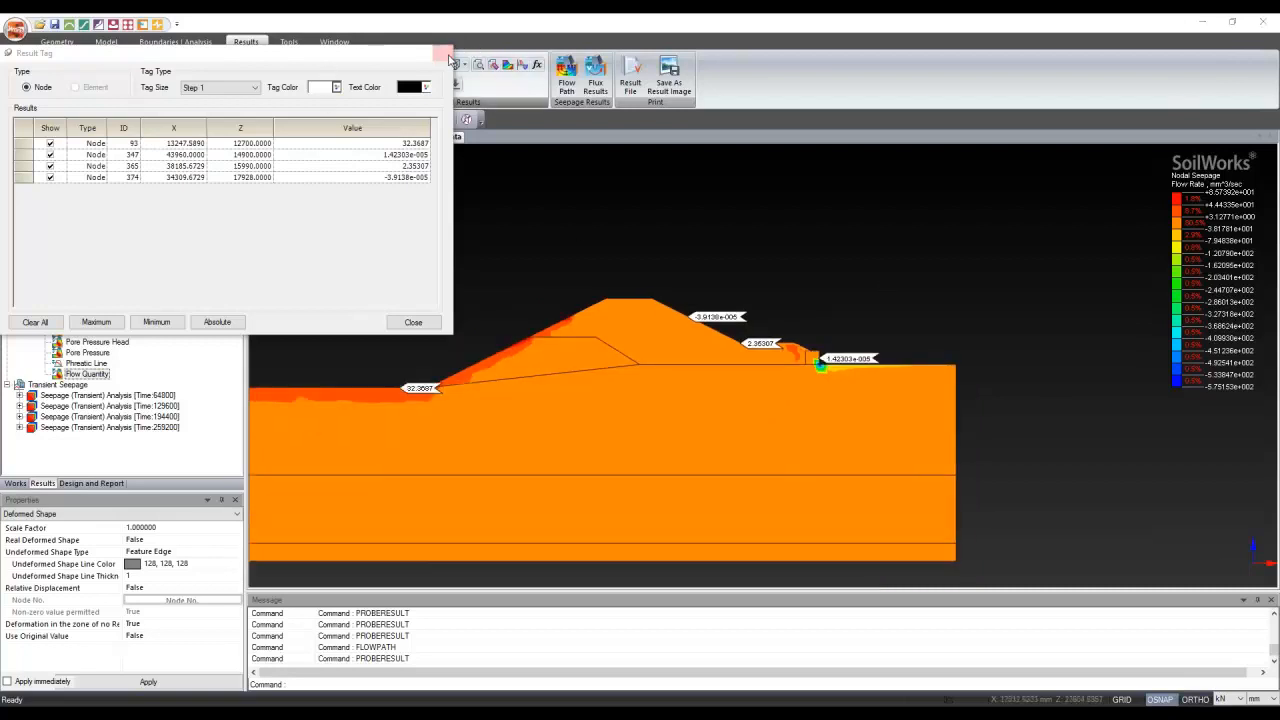
{"action": "left_click", "coordinate": [447, 55]}
{"action": "left_click", "coordinate": [444, 54]}
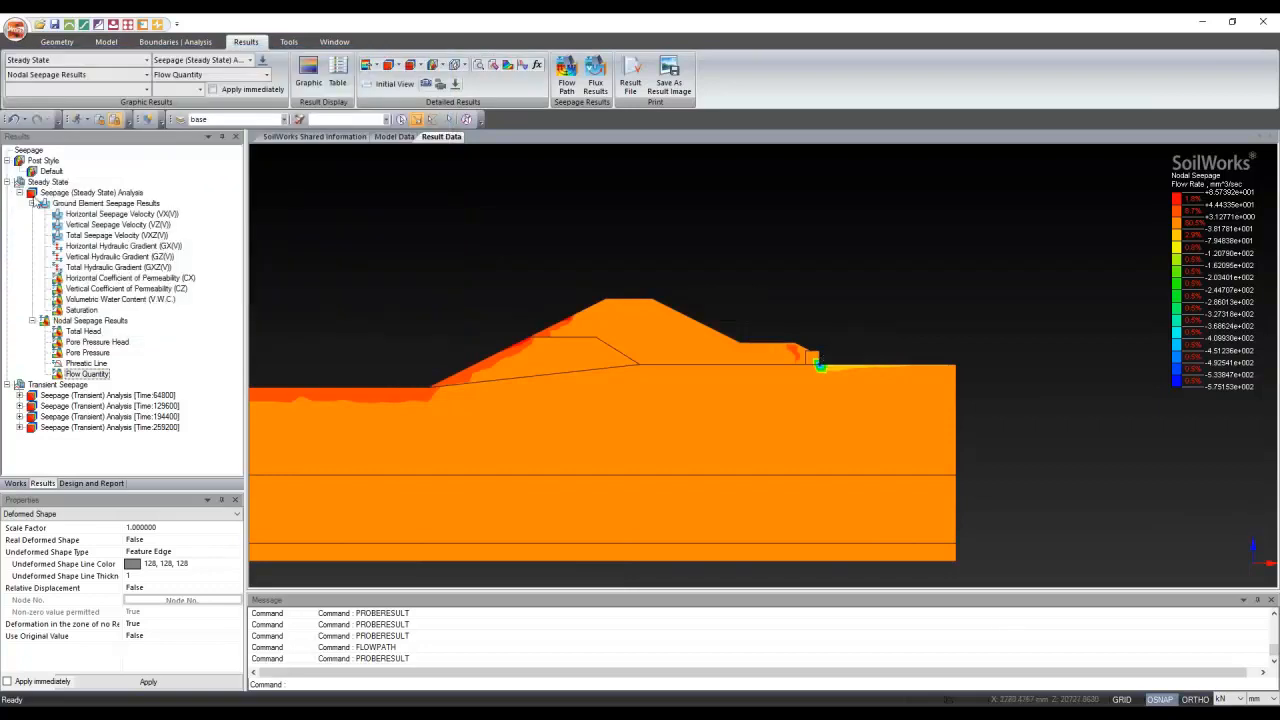
Collapse the steady-state results and expand all four transient time steps
{"action": "left_click", "coordinate": [20, 194]}
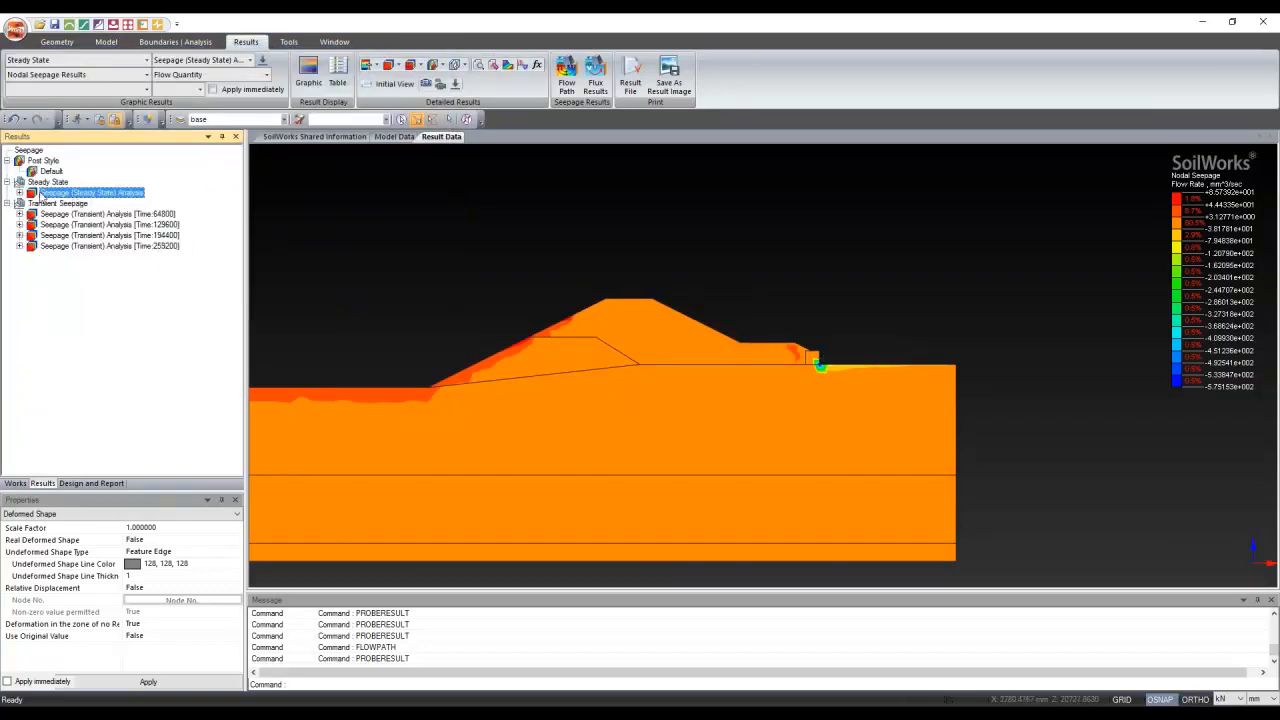
{"action": "left_click", "coordinate": [19, 214]}
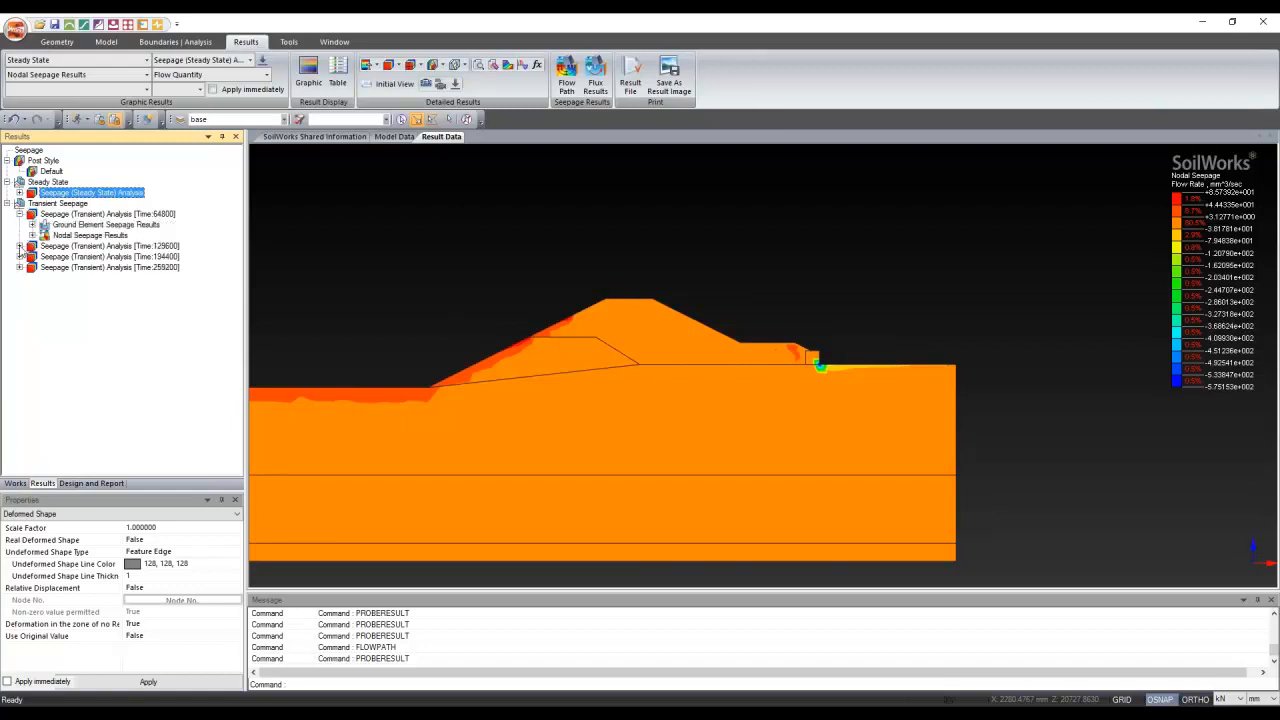
{"action": "left_click", "coordinate": [19, 246]}
{"action": "left_click", "coordinate": [20, 278]}
{"action": "left_click", "coordinate": [20, 310]}
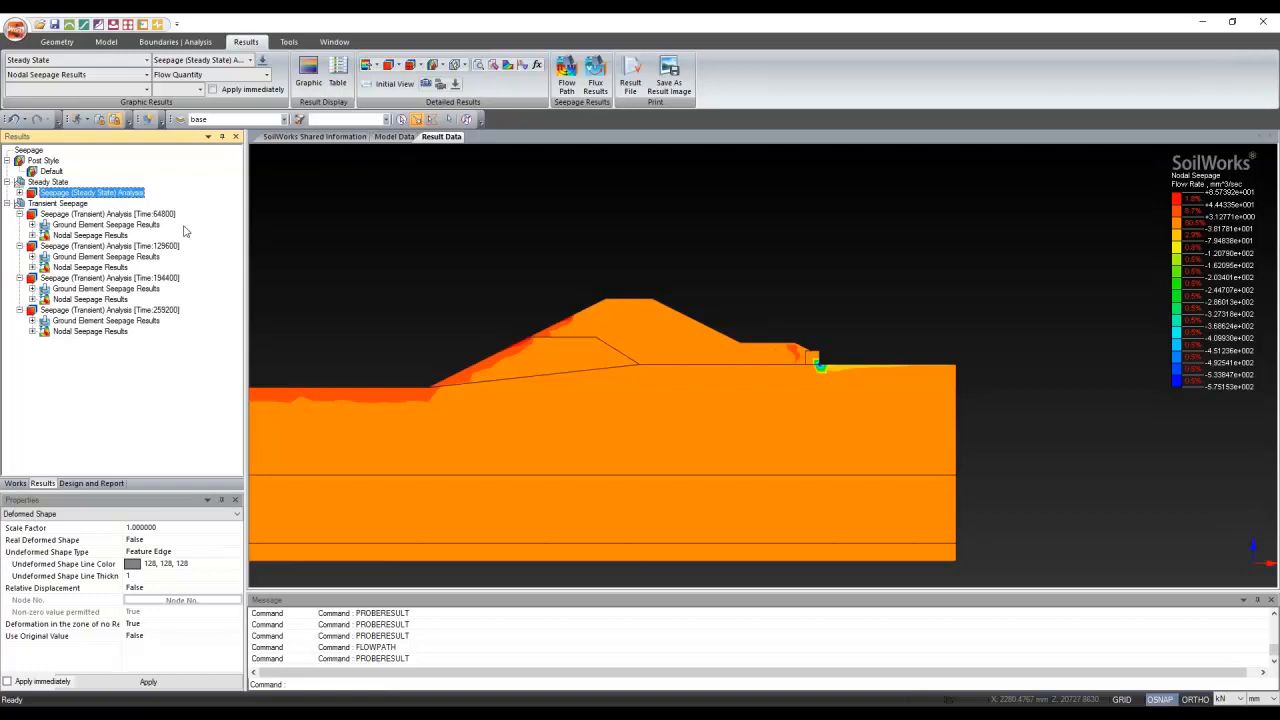
{"action": "left_click", "coordinate": [145, 215]}
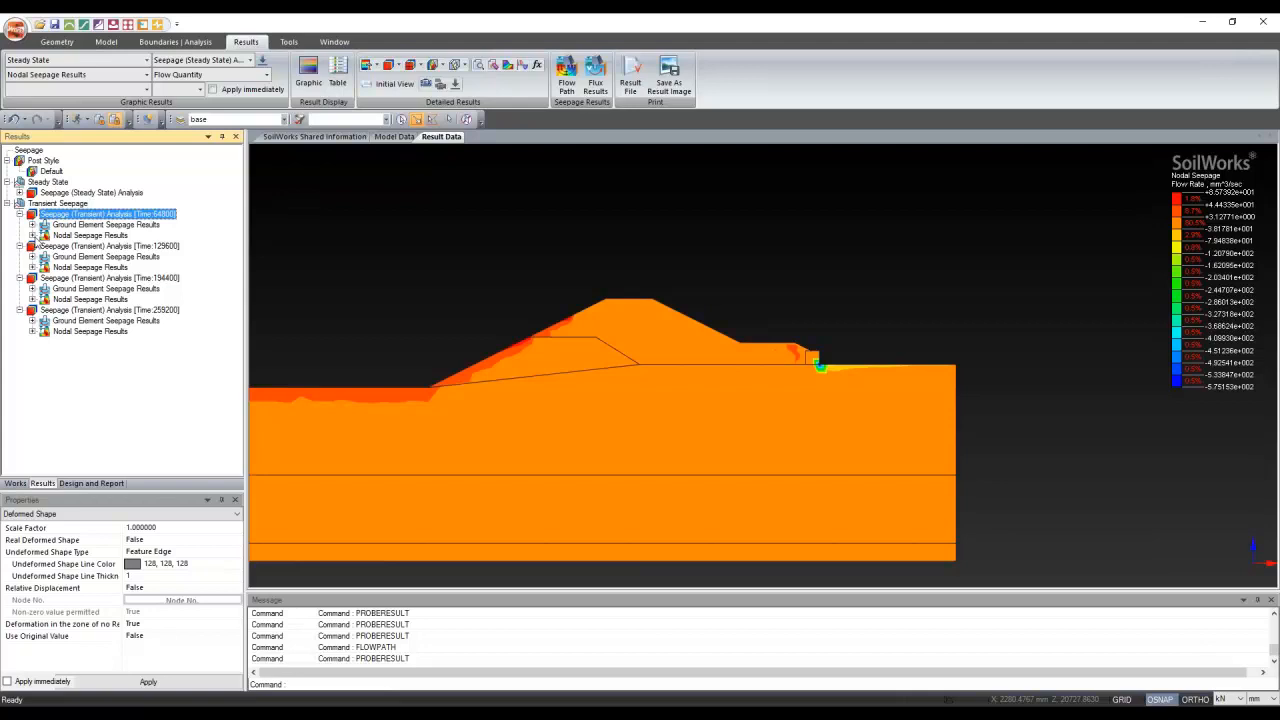
Show the phreatic line at Time:64800, 129600, 194400 and finally 259200
{"action": "left_click", "coordinate": [32, 235]}
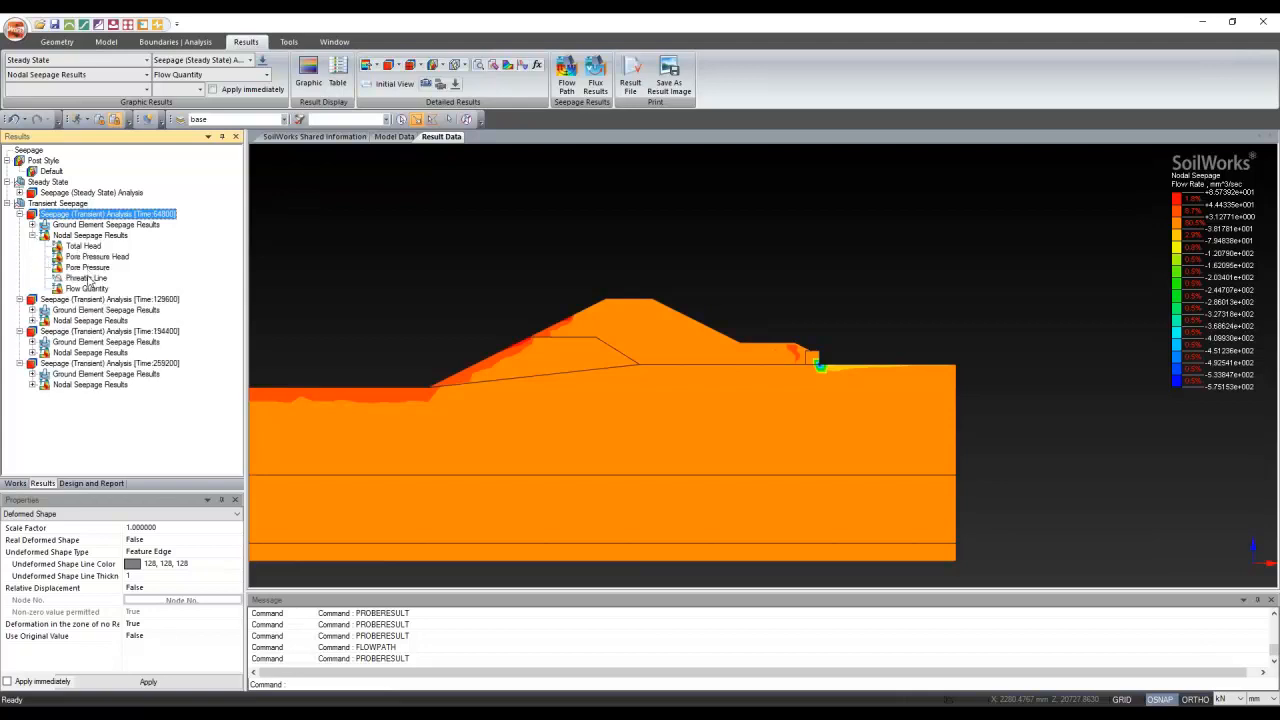
{"action": "left_click", "coordinate": [87, 278]}
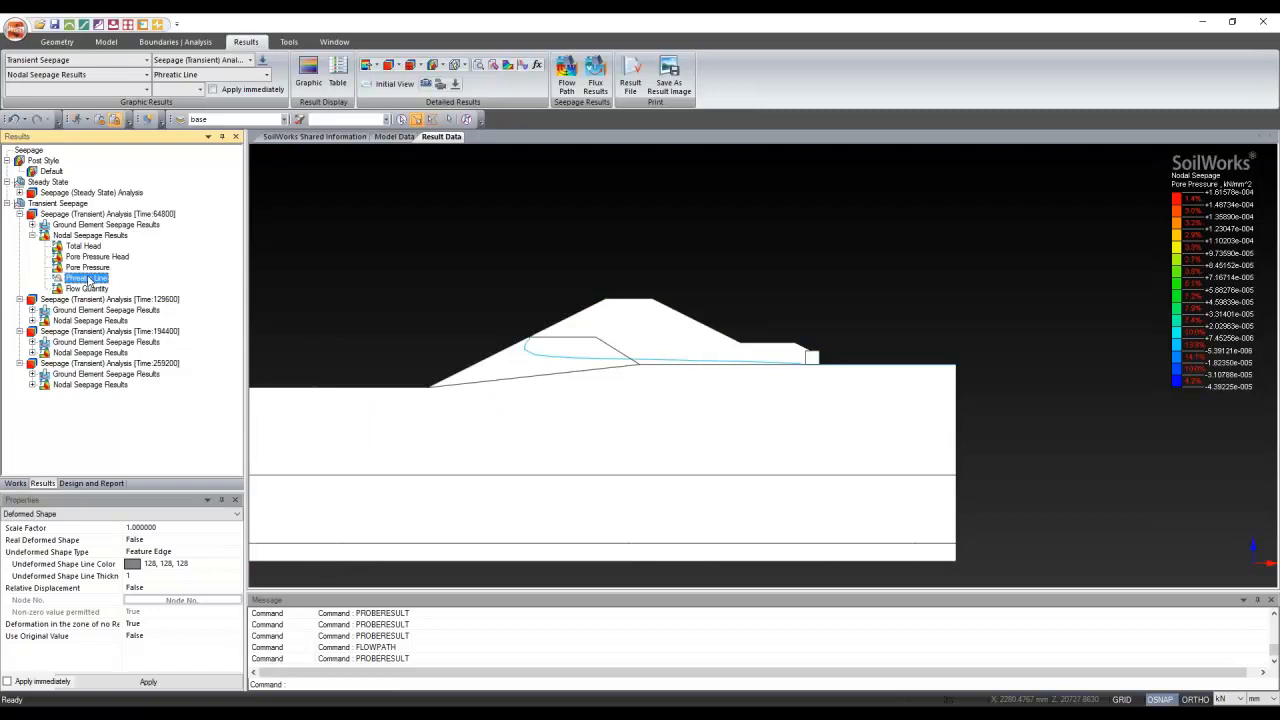
{"action": "left_click", "coordinate": [32, 320]}
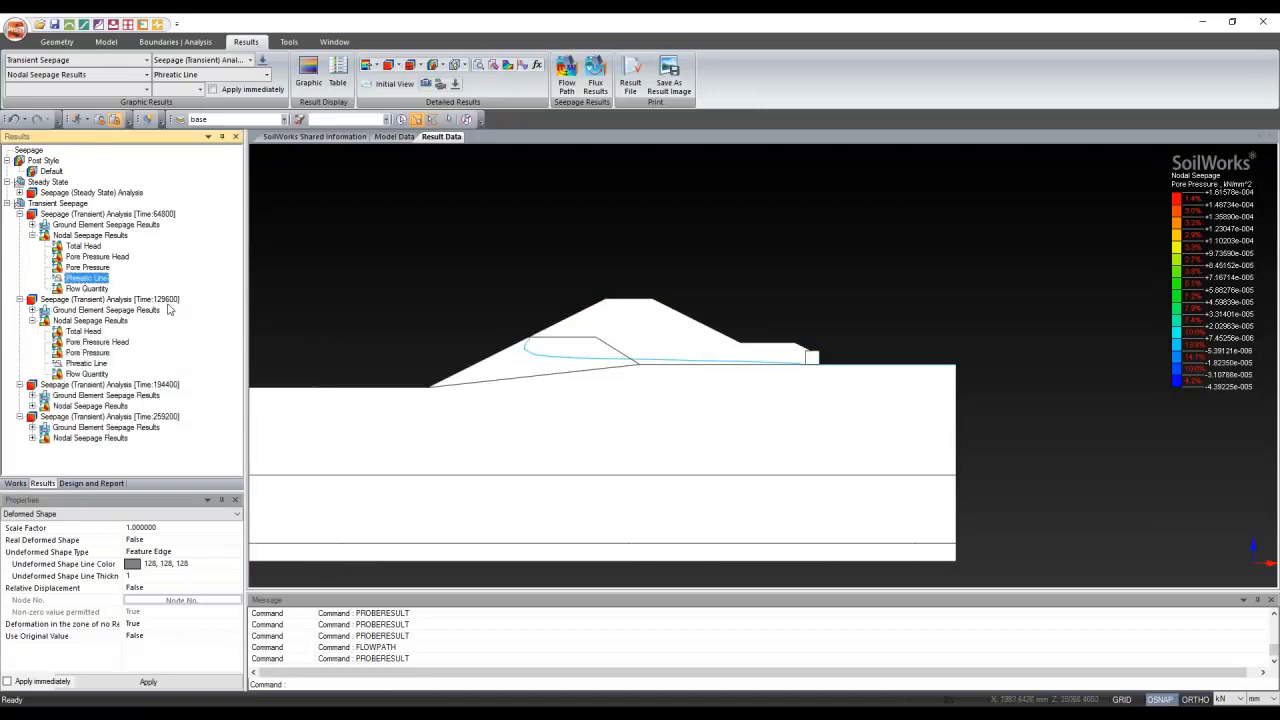
{"action": "left_click", "coordinate": [80, 364]}
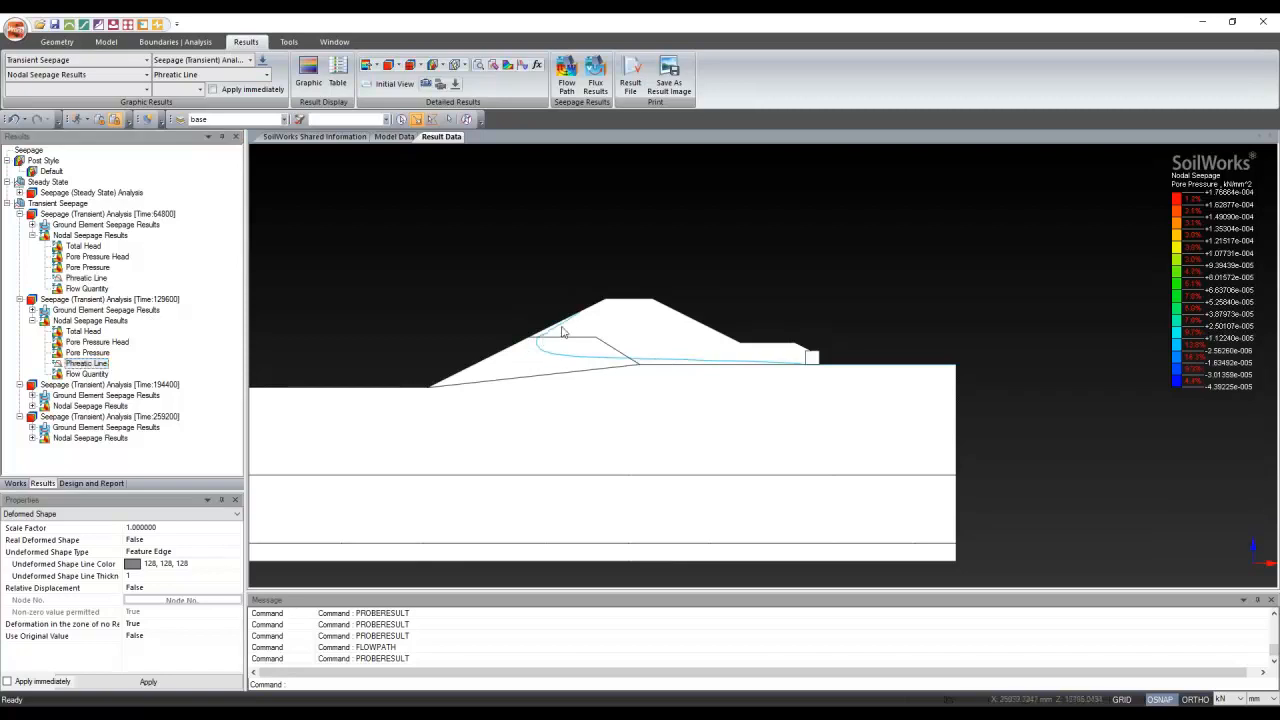
{"action": "left_click", "coordinate": [32, 406]}
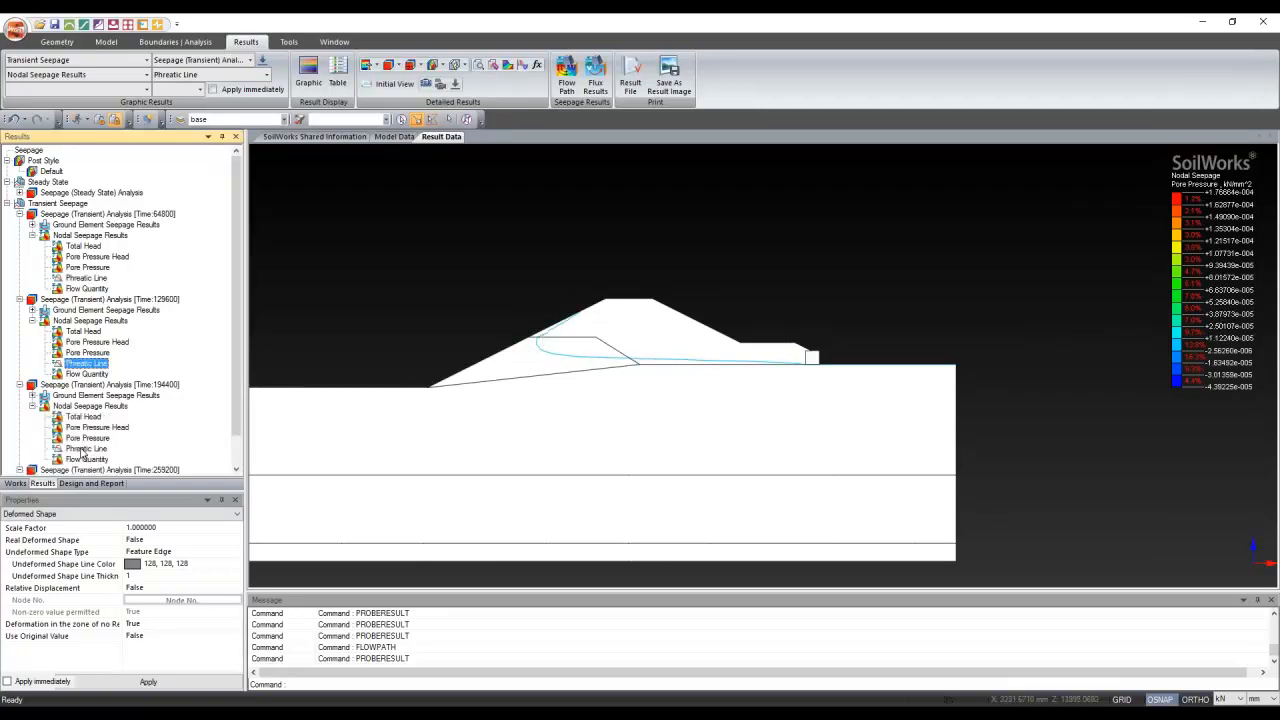
{"action": "left_click", "coordinate": [86, 448]}
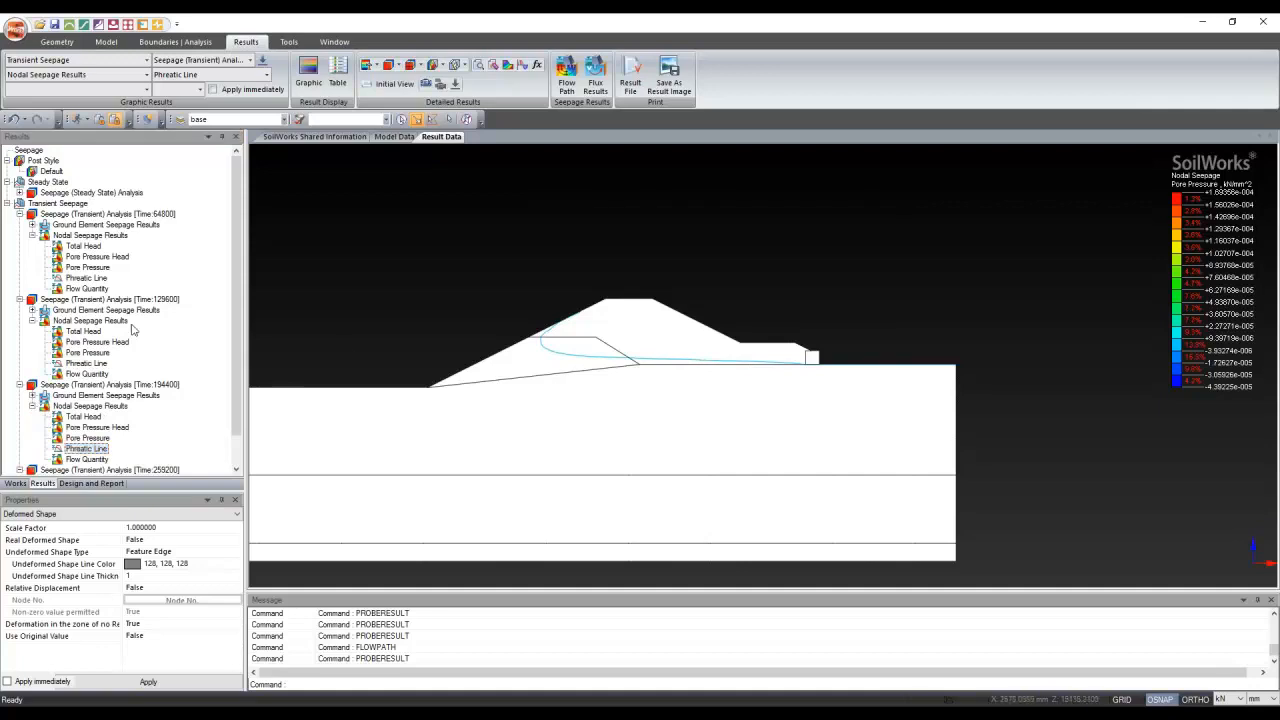
{"action": "scroll", "coordinate": [70, 452], "scroll_direction": "down", "scroll_amount": 3}
{"action": "left_click", "coordinate": [86, 448]}
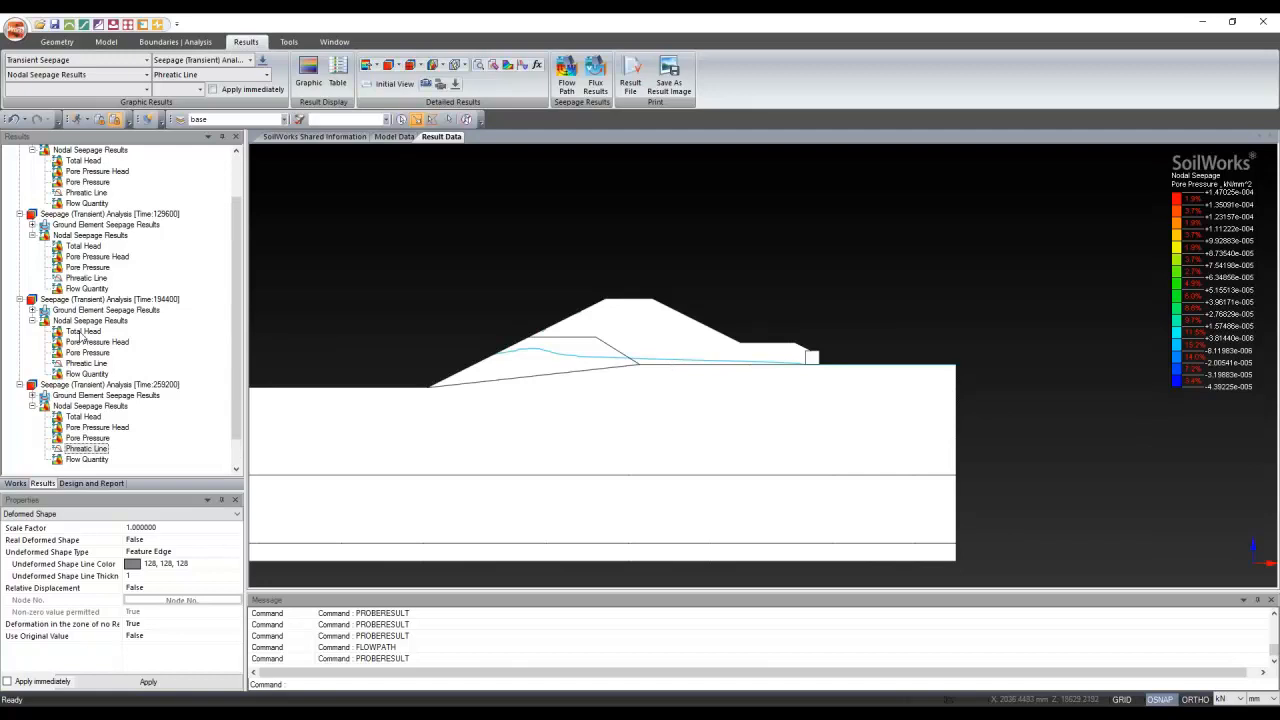
{"action": "scroll", "coordinate": [82, 338], "scroll_direction": "up", "scroll_amount": 1}
{"action": "scroll", "coordinate": [87, 231], "scroll_direction": "up", "scroll_amount": 1}
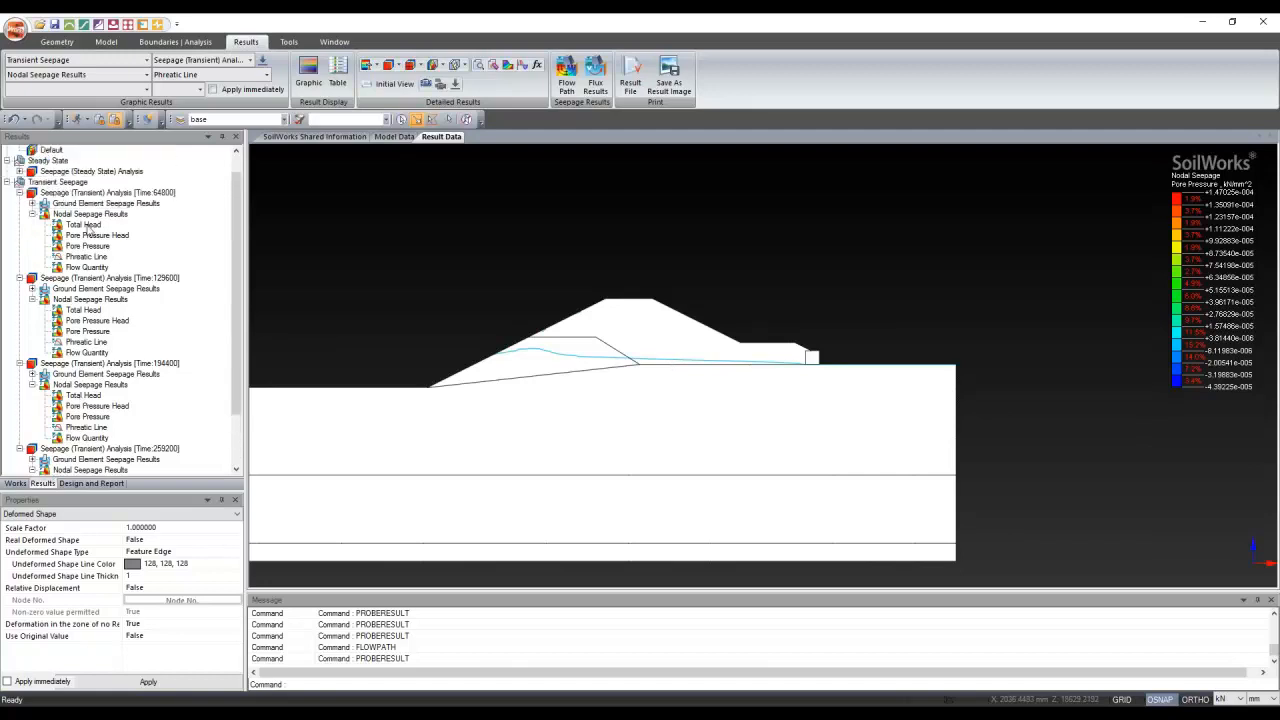
Show total head contours for Time:64800, 194400, 129600, ending on 259200, and zoom in
{"action": "left_click", "coordinate": [86, 226]}
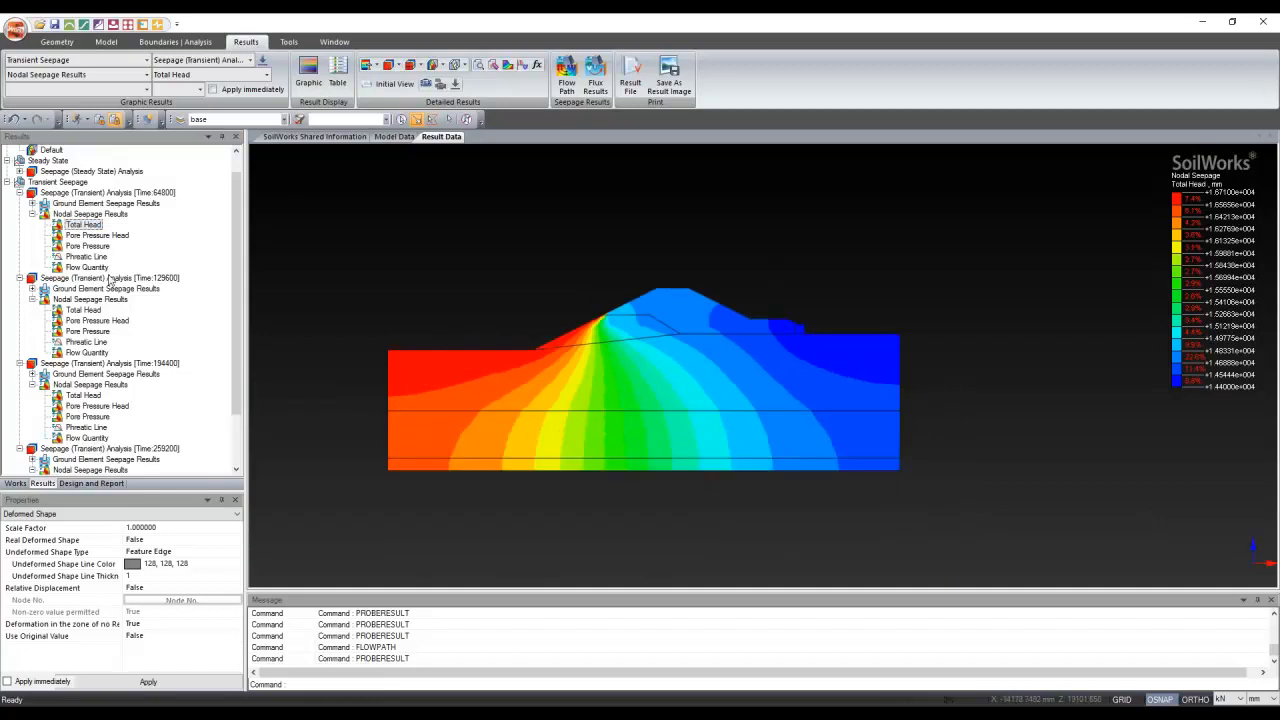
{"action": "left_click", "coordinate": [84, 396]}
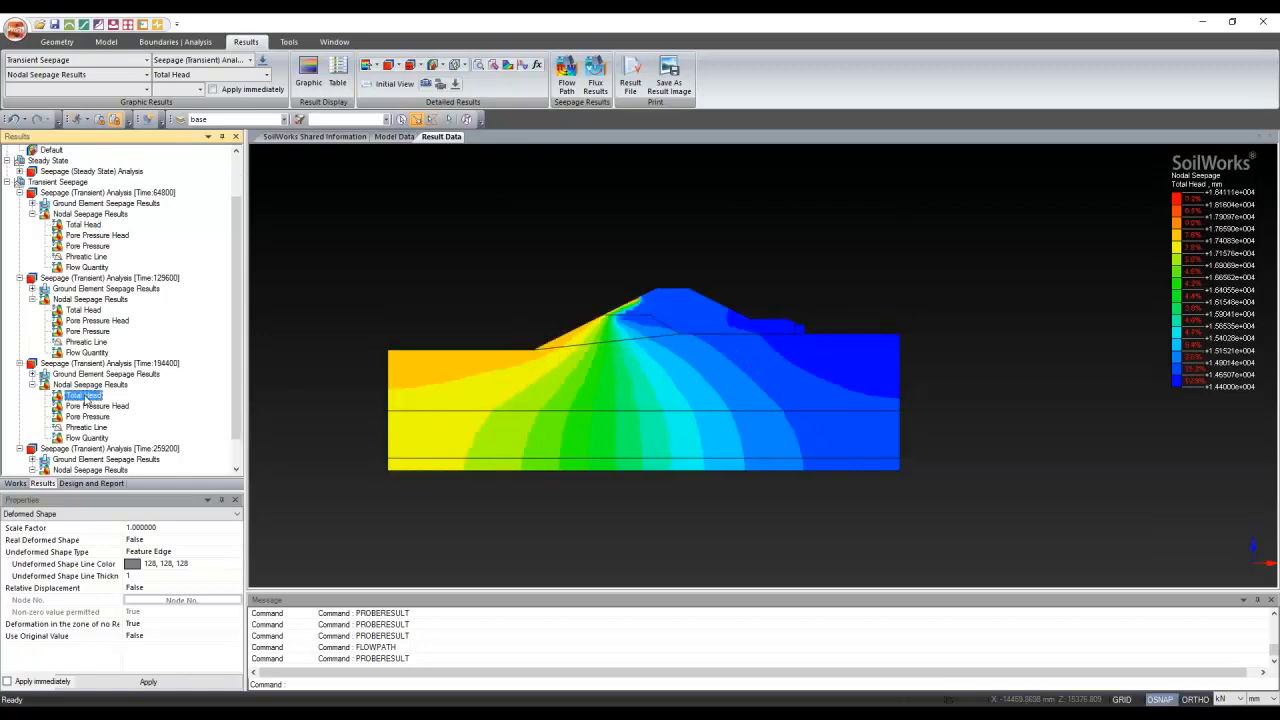
{"action": "scroll", "coordinate": [87, 401], "scroll_direction": "down", "scroll_amount": 1}
{"action": "scroll", "coordinate": [87, 401], "scroll_direction": "down", "scroll_amount": 1}
{"action": "left_click", "coordinate": [85, 251]}
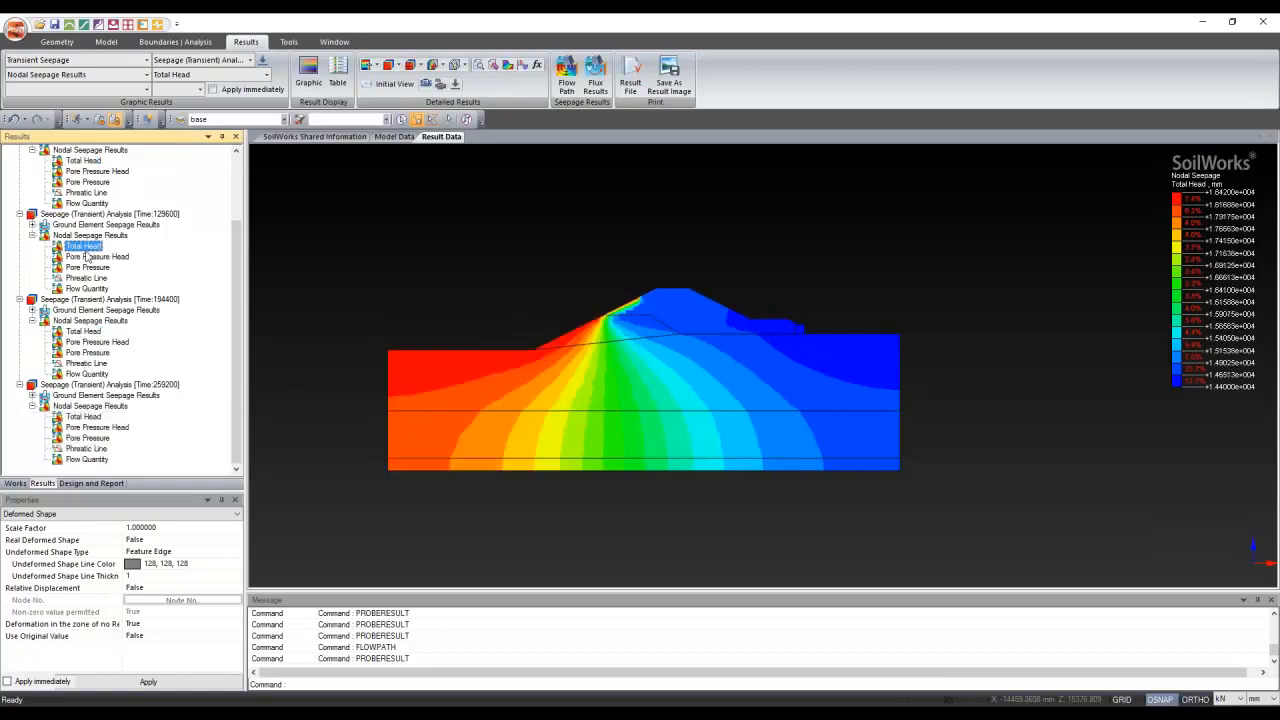
{"action": "left_click", "coordinate": [85, 417]}
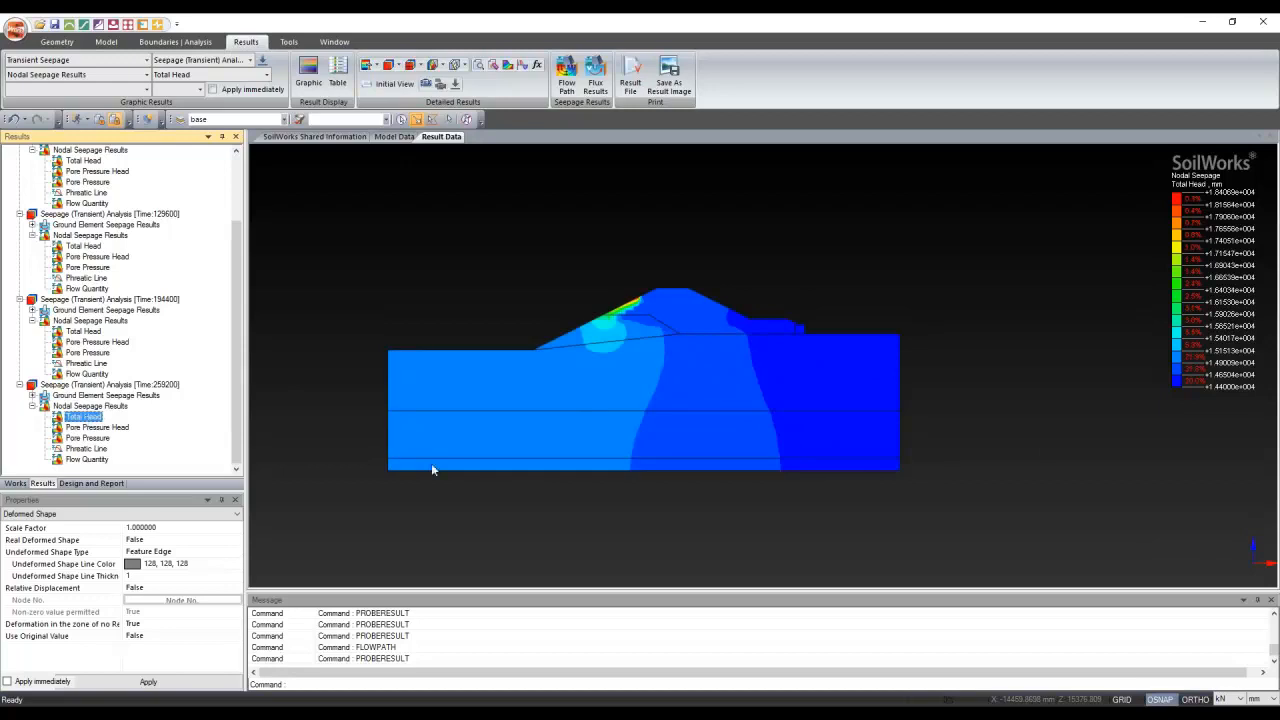
{"action": "scroll", "coordinate": [541, 274], "scroll_direction": "up", "scroll_amount": 2}
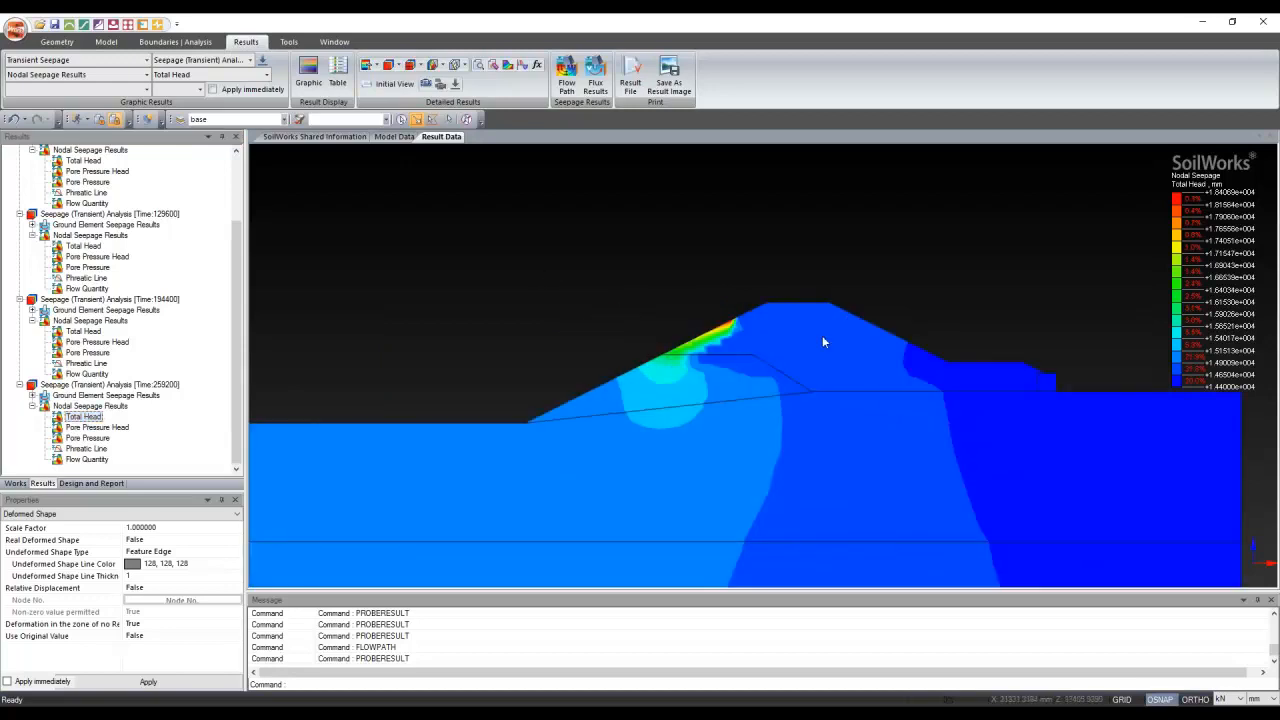
{"action": "scroll", "coordinate": [823, 342], "scroll_direction": "up", "scroll_amount": 2}
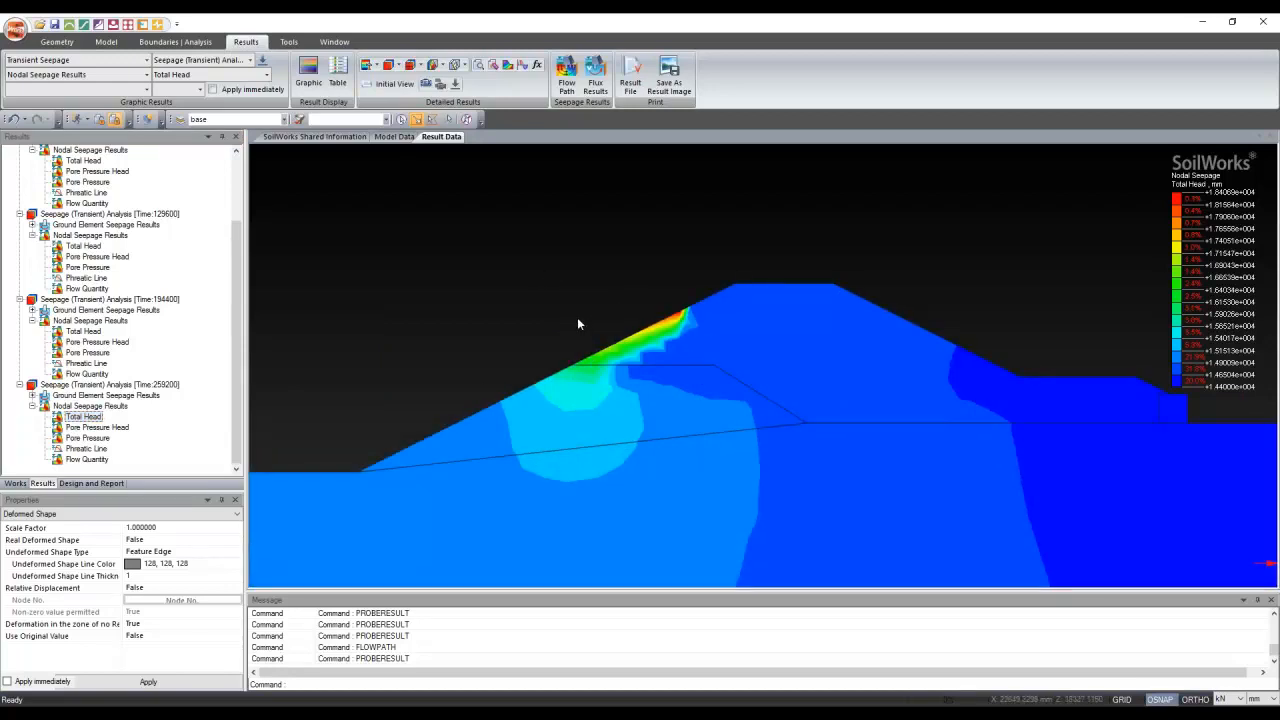
{"action": "scroll", "coordinate": [577, 324], "scroll_direction": "down", "scroll_amount": 1}
{"action": "scroll", "coordinate": [592, 319], "scroll_direction": "down", "scroll_amount": 2}
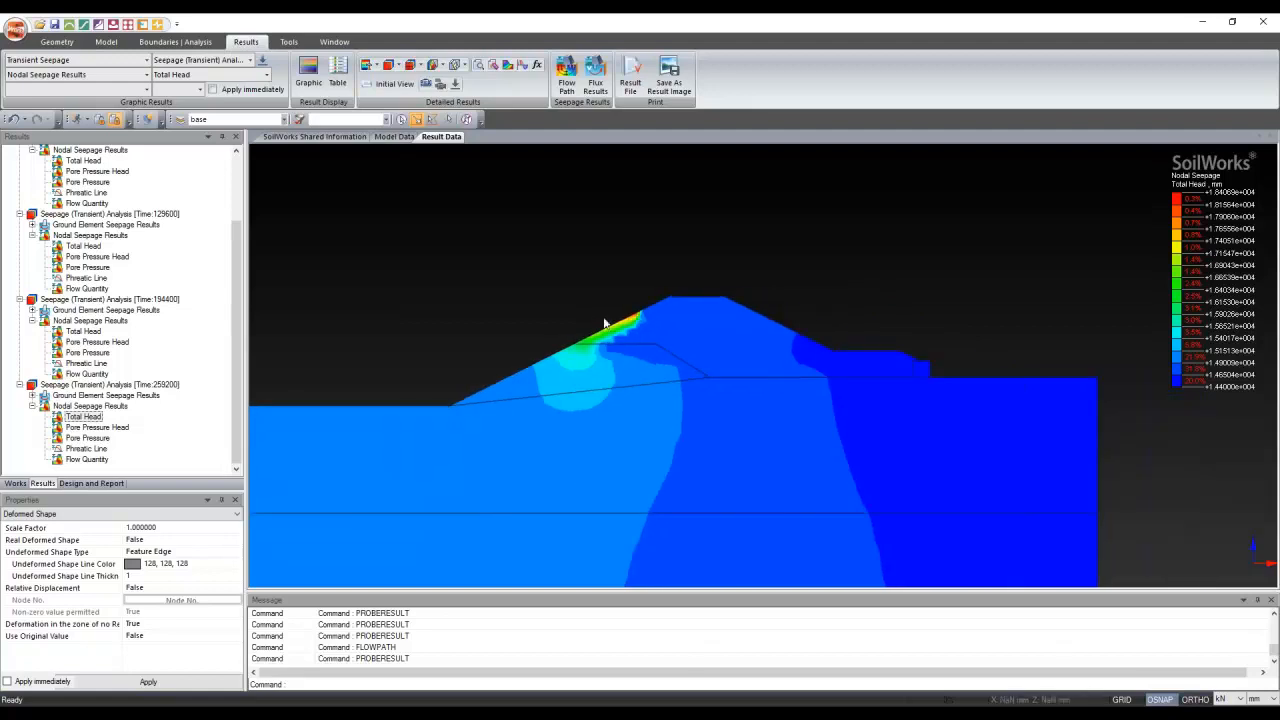
{"action": "scroll", "coordinate": [904, 354], "scroll_direction": "down", "scroll_amount": 1}
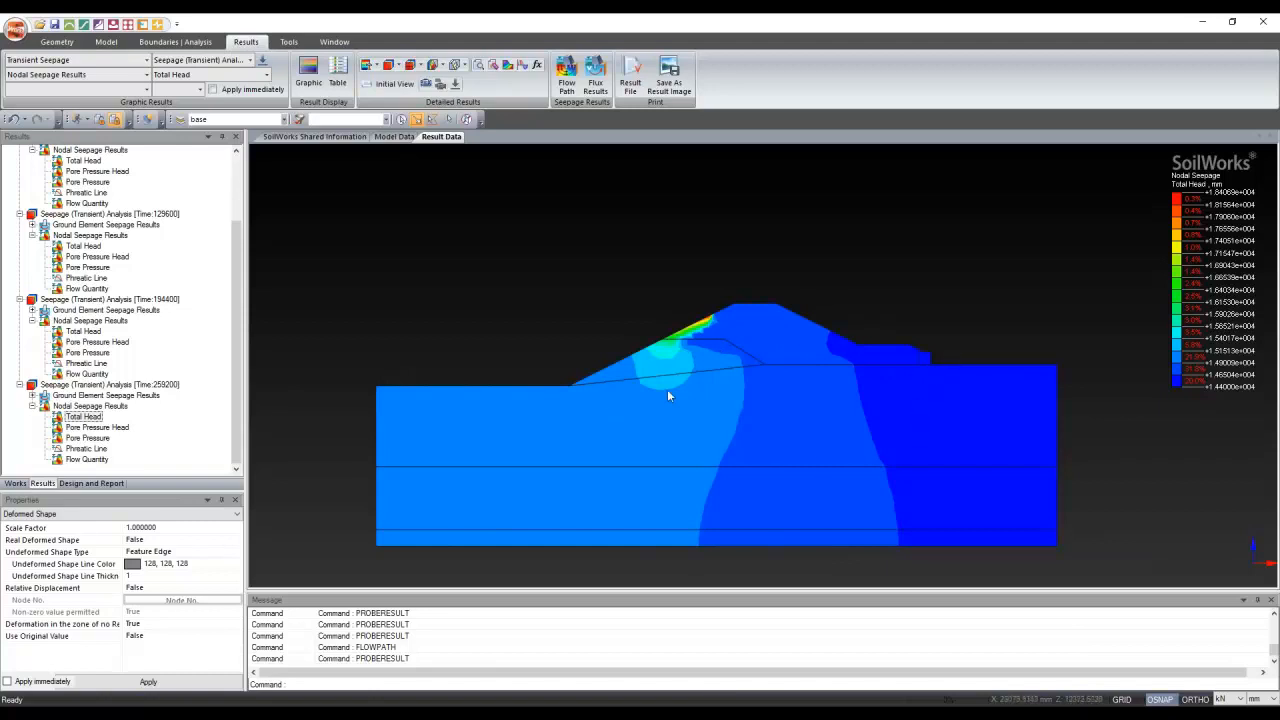
Convert the model to the Ground Module saved as Slope, then maximize the Seepage window
{"action": "left_click", "coordinate": [69, 26]}
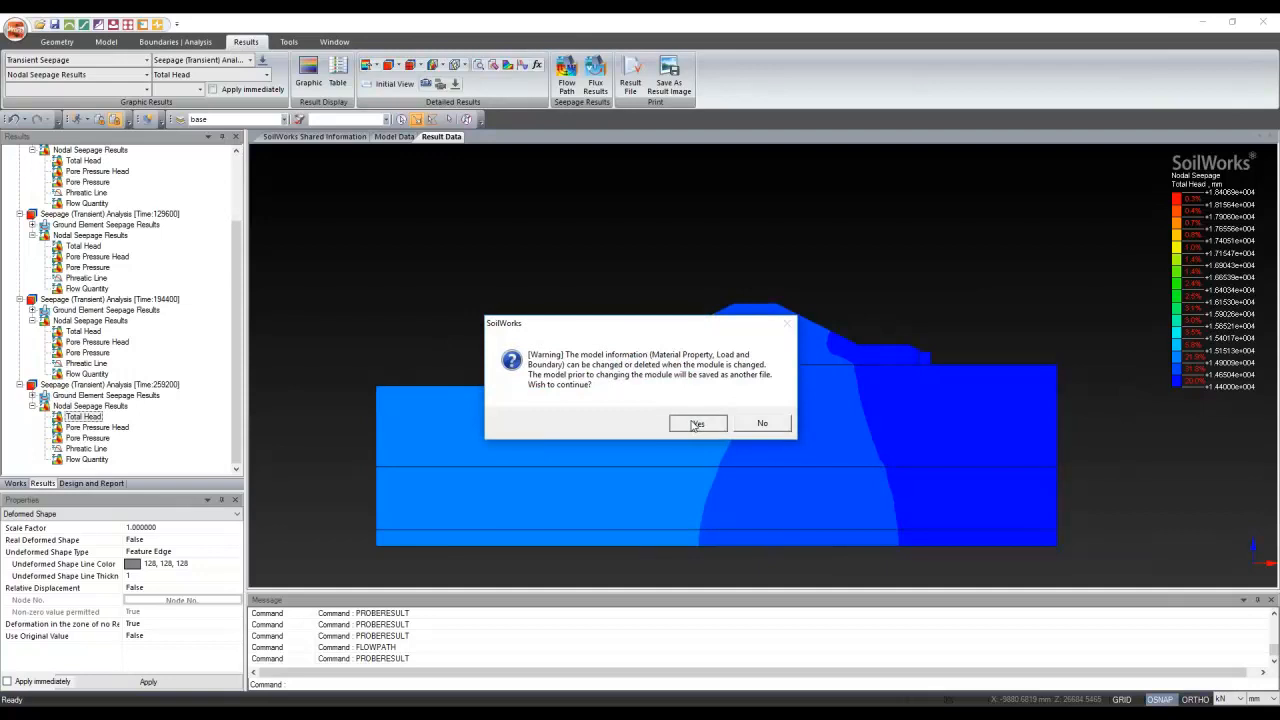
{"action": "left_click", "coordinate": [695, 424]}
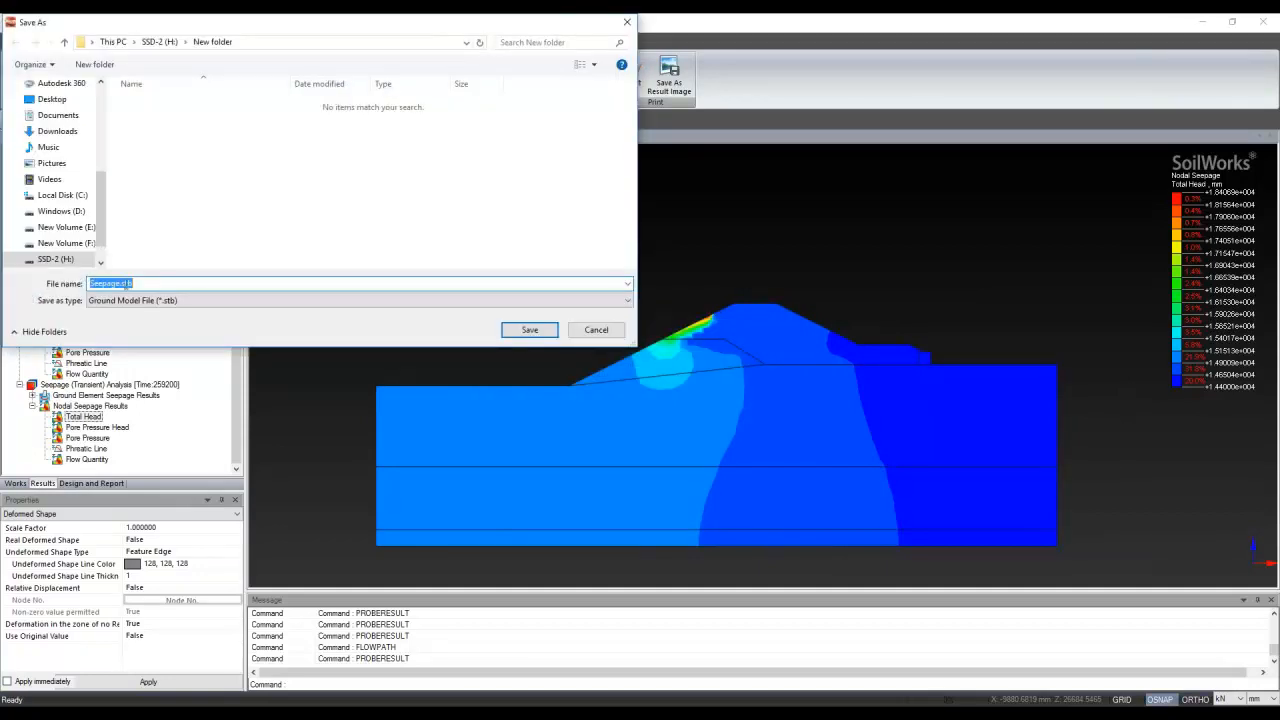
{"action": "type", "text": "Slope"}
{"action": "left_click", "coordinate": [553, 333]}
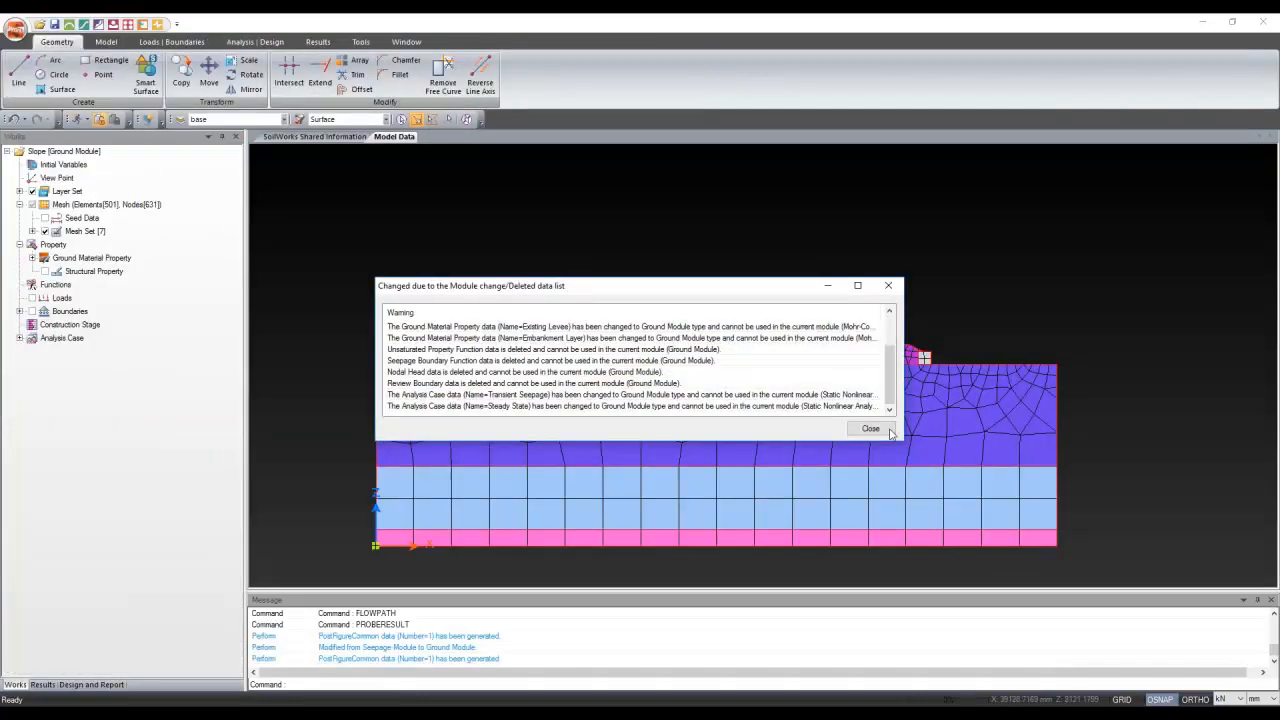
{"action": "left_click", "coordinate": [880, 430]}
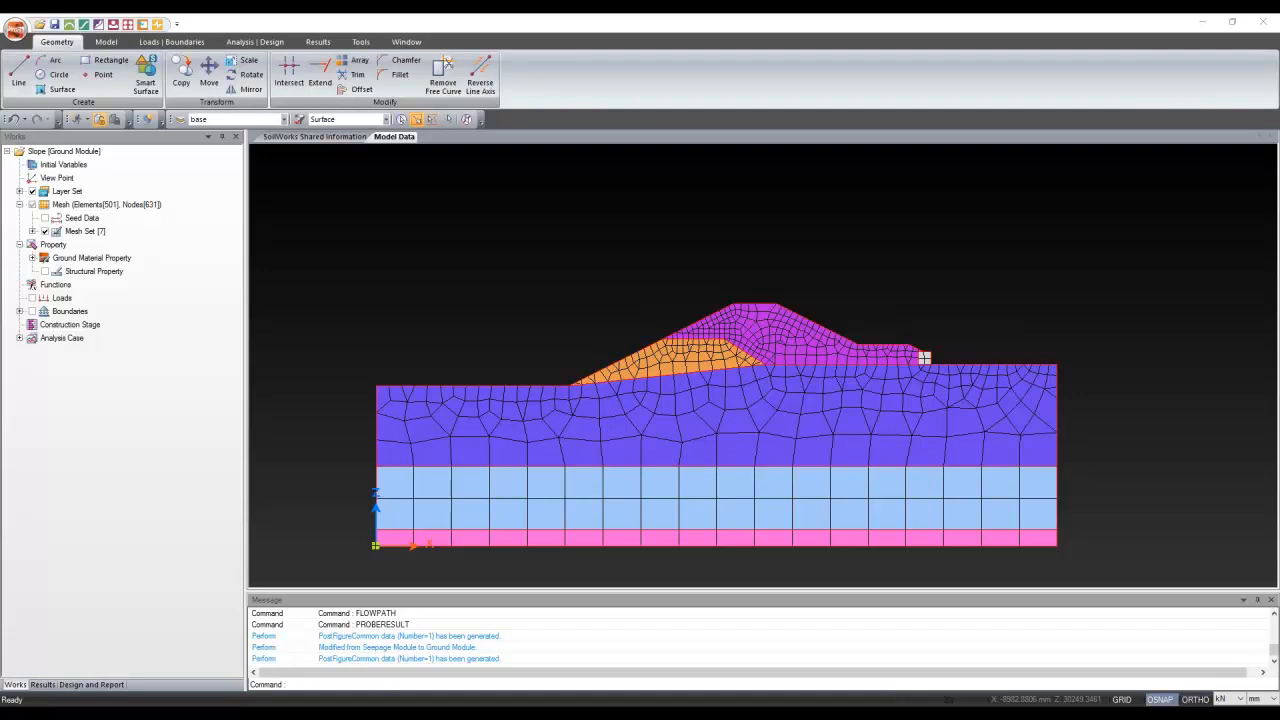
{"action": "left_click_drag", "start_coordinate": [993, 191], "coordinate": [871, 203]}
{"action": "double_click", "coordinate": [871, 203]}
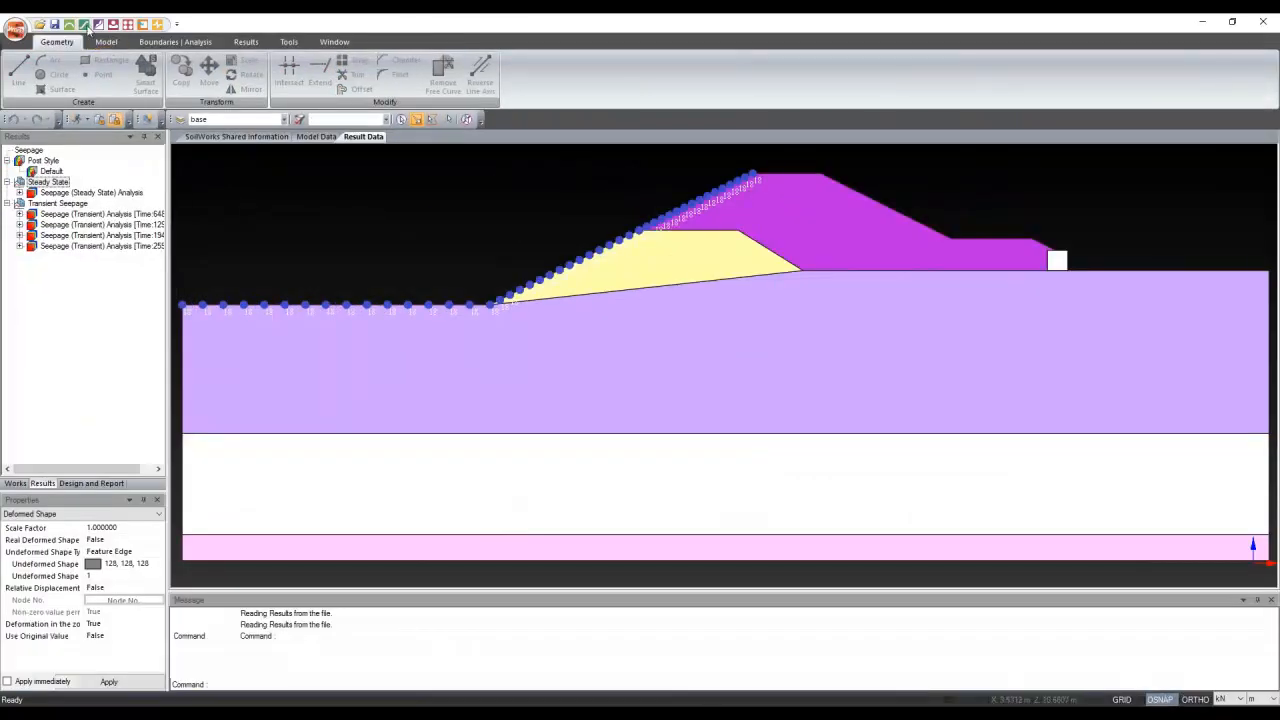
Switch the model to the Slope Module, save the copy as Slope_1, and dismiss the changed-data list
{"action": "left_click", "coordinate": [86, 26]}
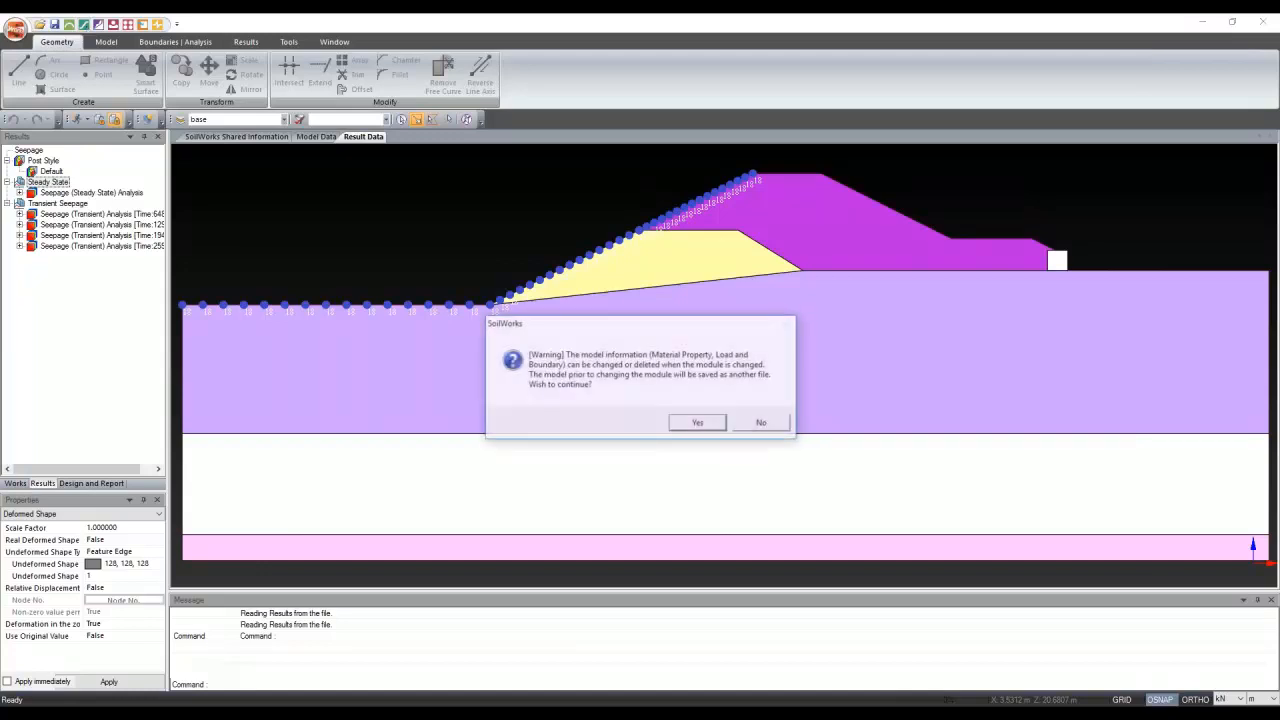
{"action": "left_click", "coordinate": [699, 424]}
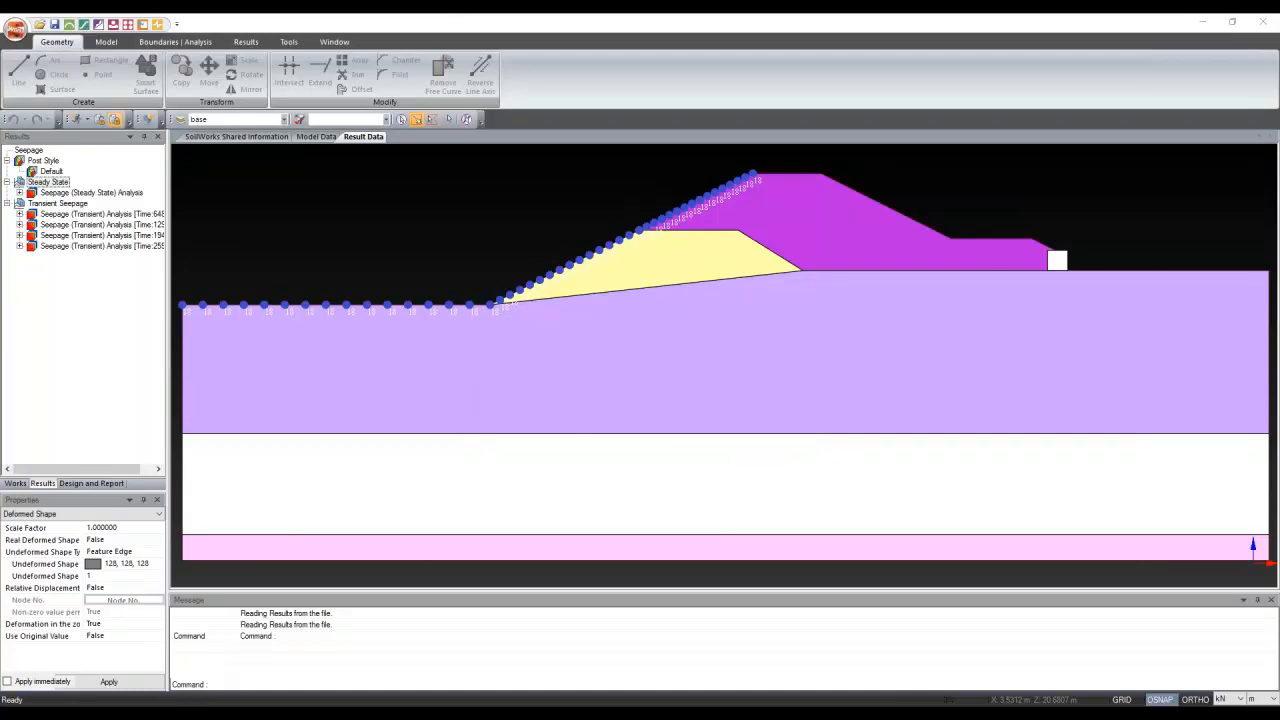
{"action": "type", "text": "S"}
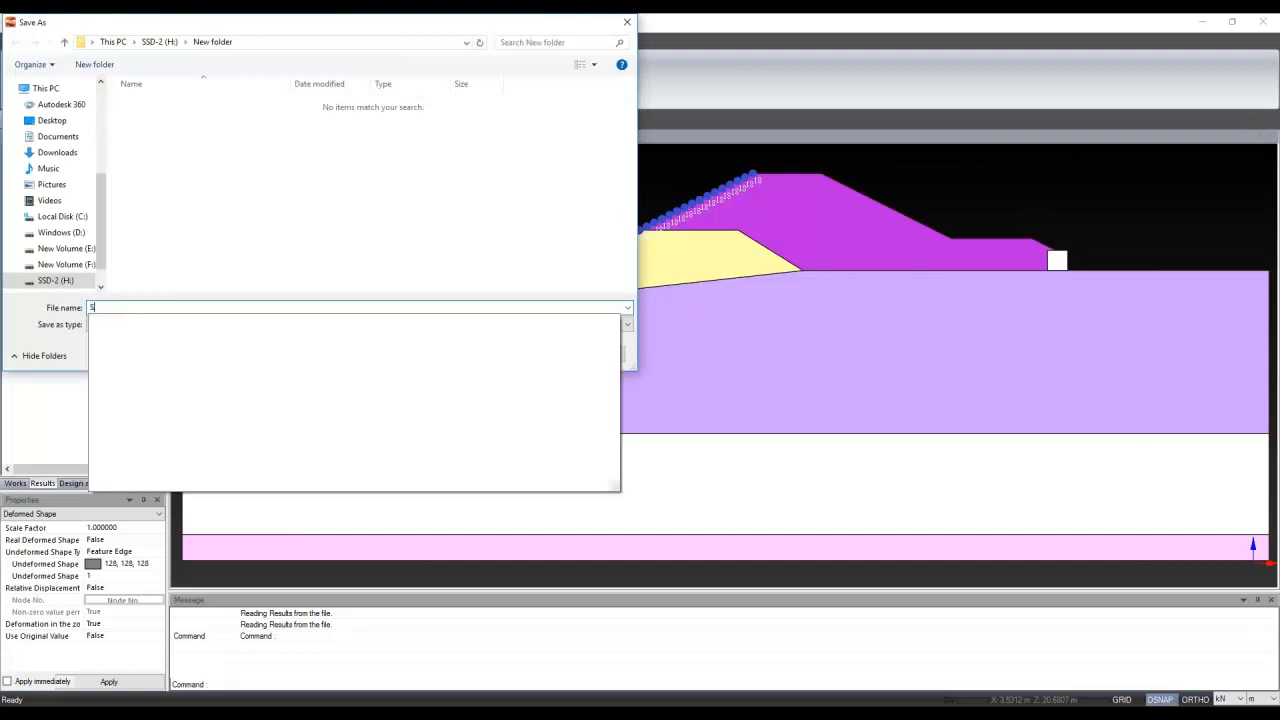
{"action": "type", "text": "lope_1"}
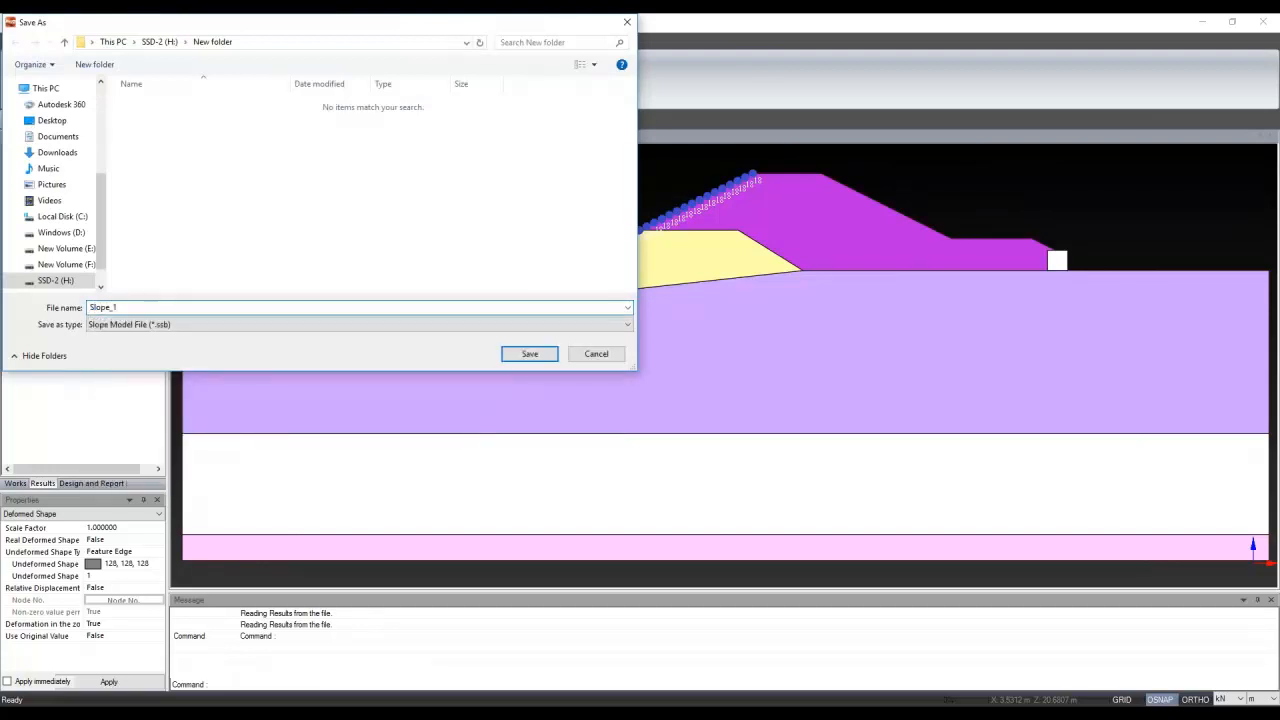
{"action": "left_click", "coordinate": [524, 352]}
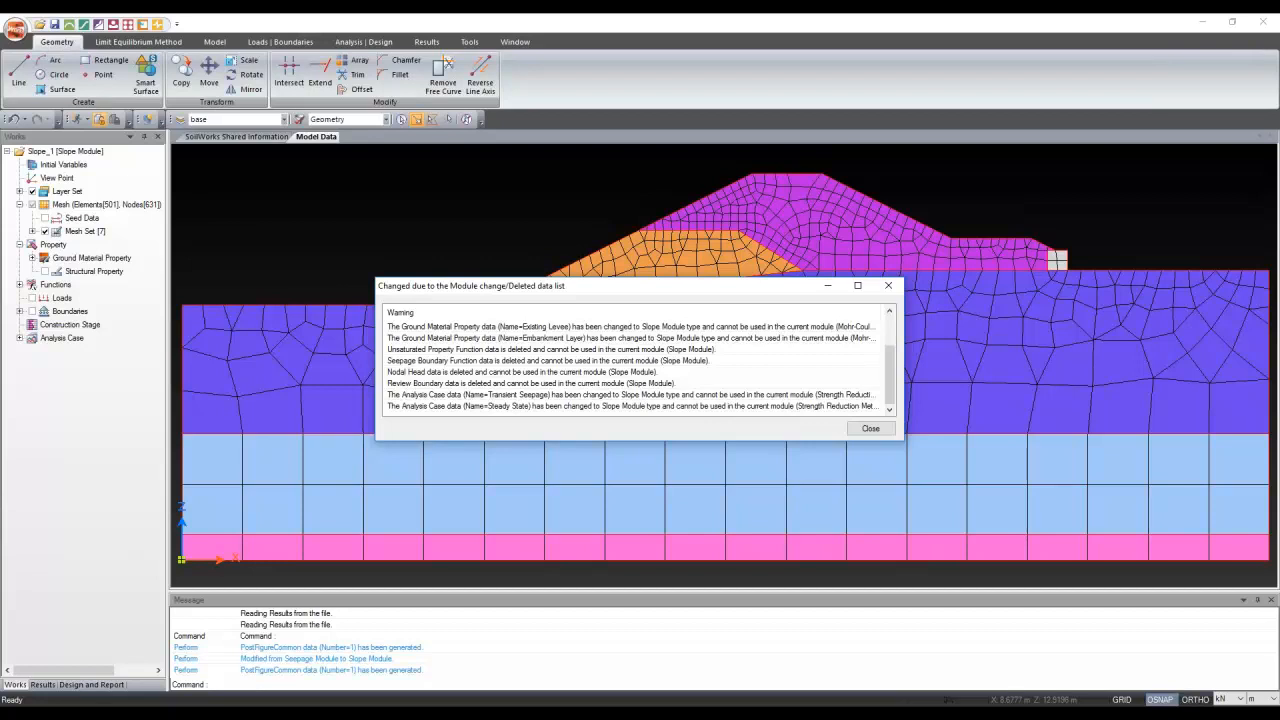
{"action": "left_click", "coordinate": [871, 428]}
{"action": "scroll", "coordinate": [1063, 323], "scroll_direction": "down", "scroll_amount": 2}
Open the Limit Equilibrium Method ribbon tools for the Slope_1 levee model
{"action": "scroll", "coordinate": [1258, 351], "scroll_direction": "up", "scroll_amount": 2}
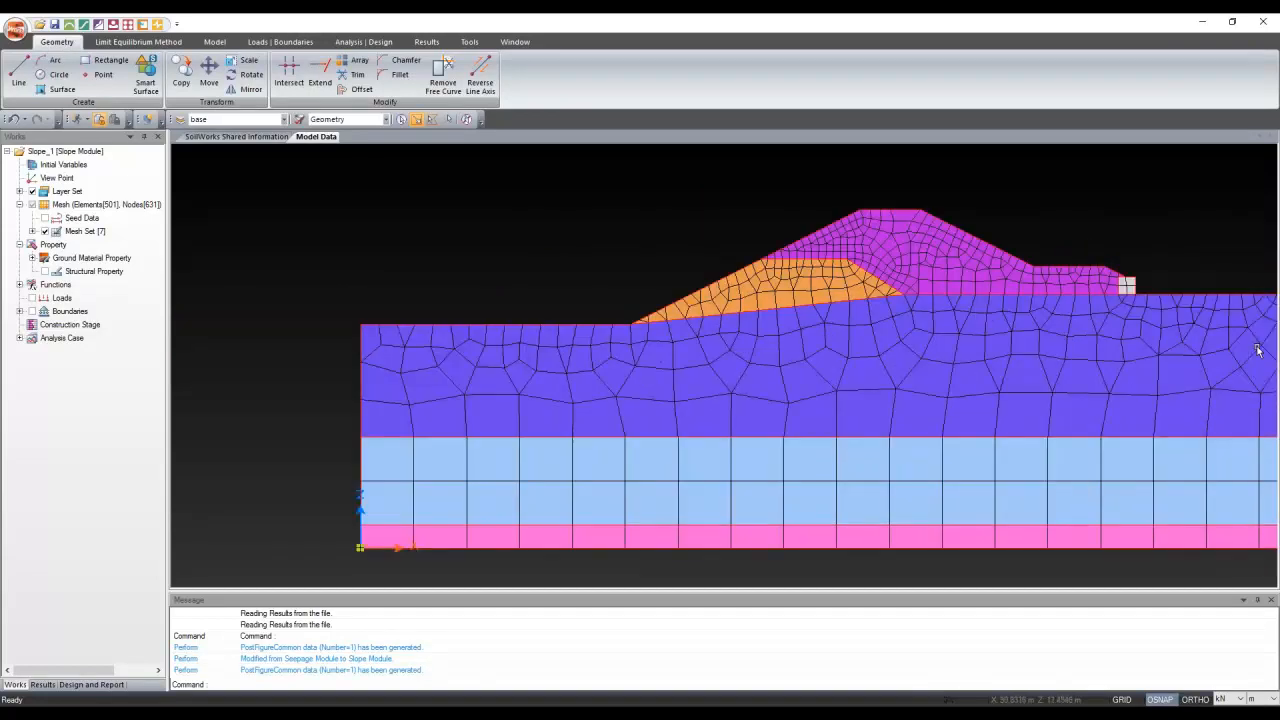
{"action": "scroll", "coordinate": [1166, 348], "scroll_direction": "down", "scroll_amount": 1}
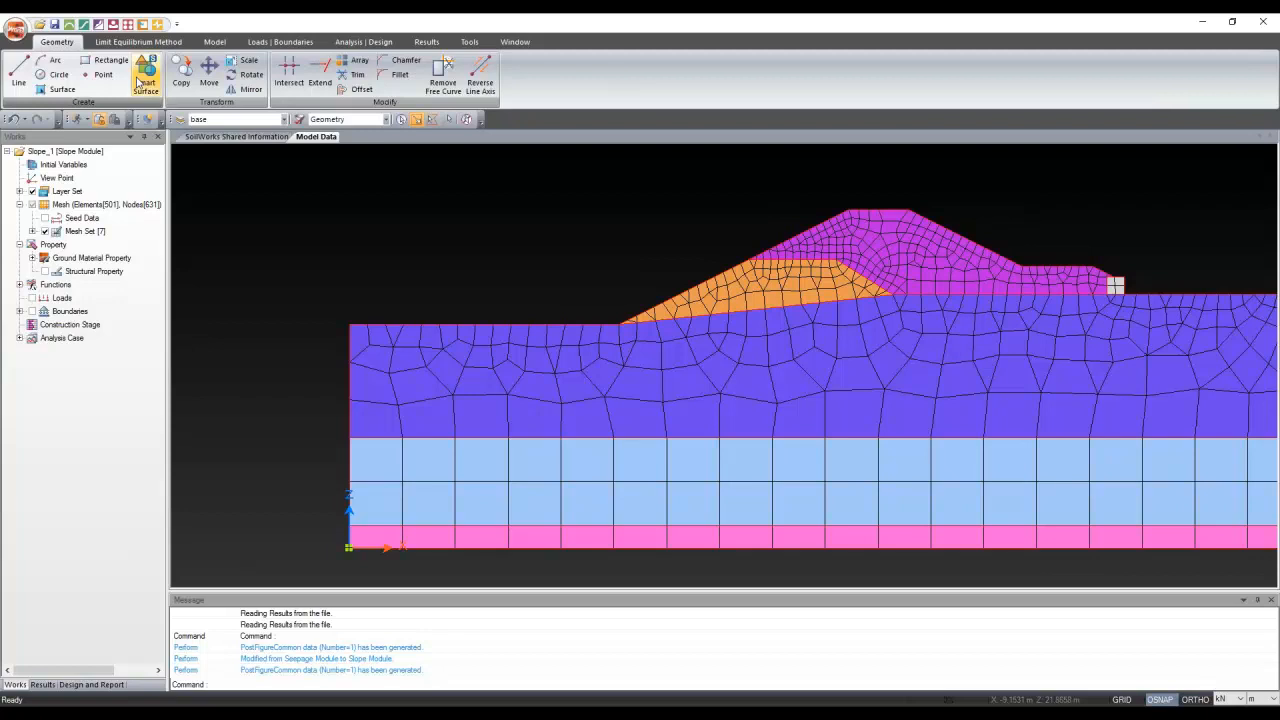
{"action": "left_click", "coordinate": [138, 41]}
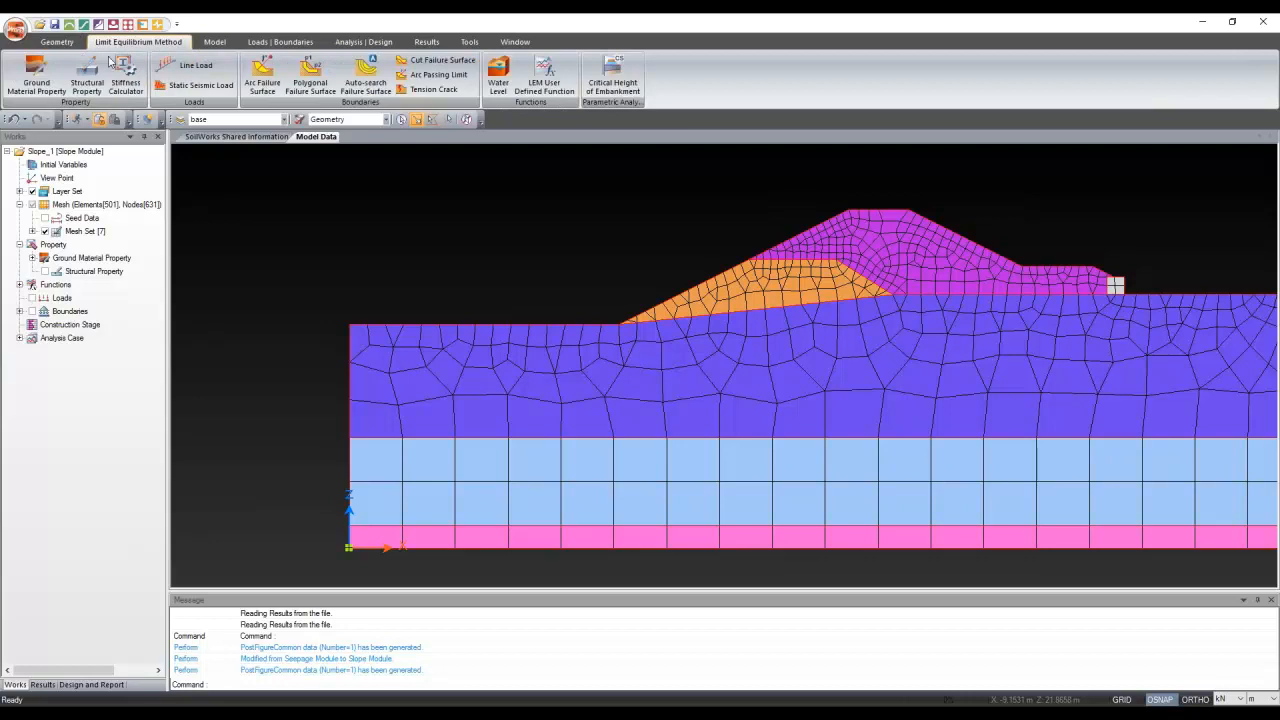
In Ground Material Property, select Riprap and set its model type to Mohr-Coulomb (LEM)
{"action": "left_click", "coordinate": [21, 78]}
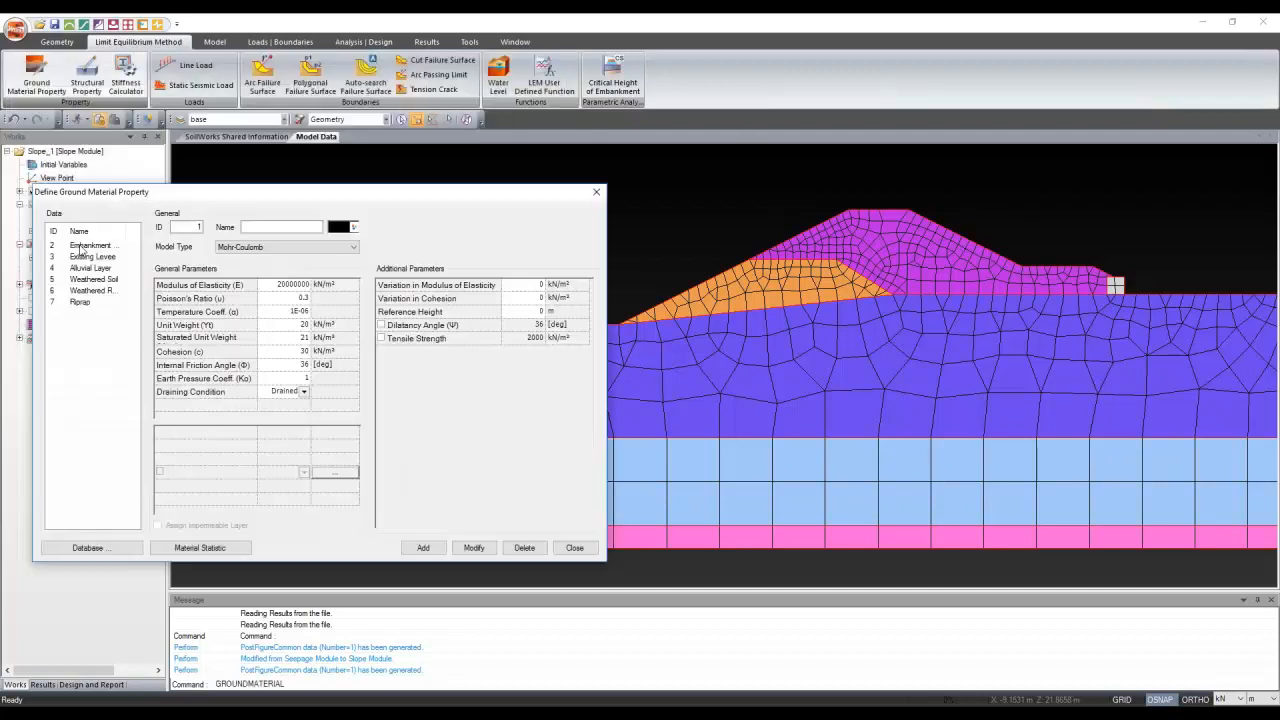
{"action": "left_click", "coordinate": [94, 268]}
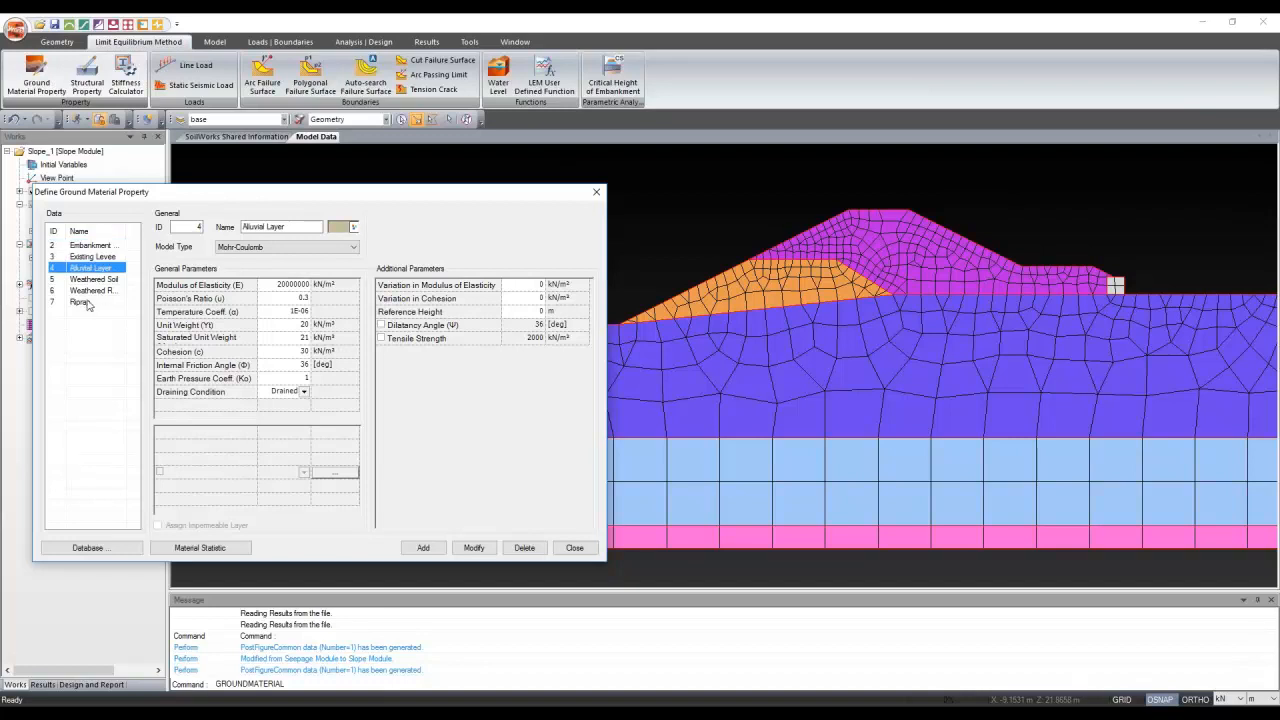
{"action": "key", "text": "Down"}
{"action": "key", "text": "Down"}
{"action": "key", "text": "Down"}
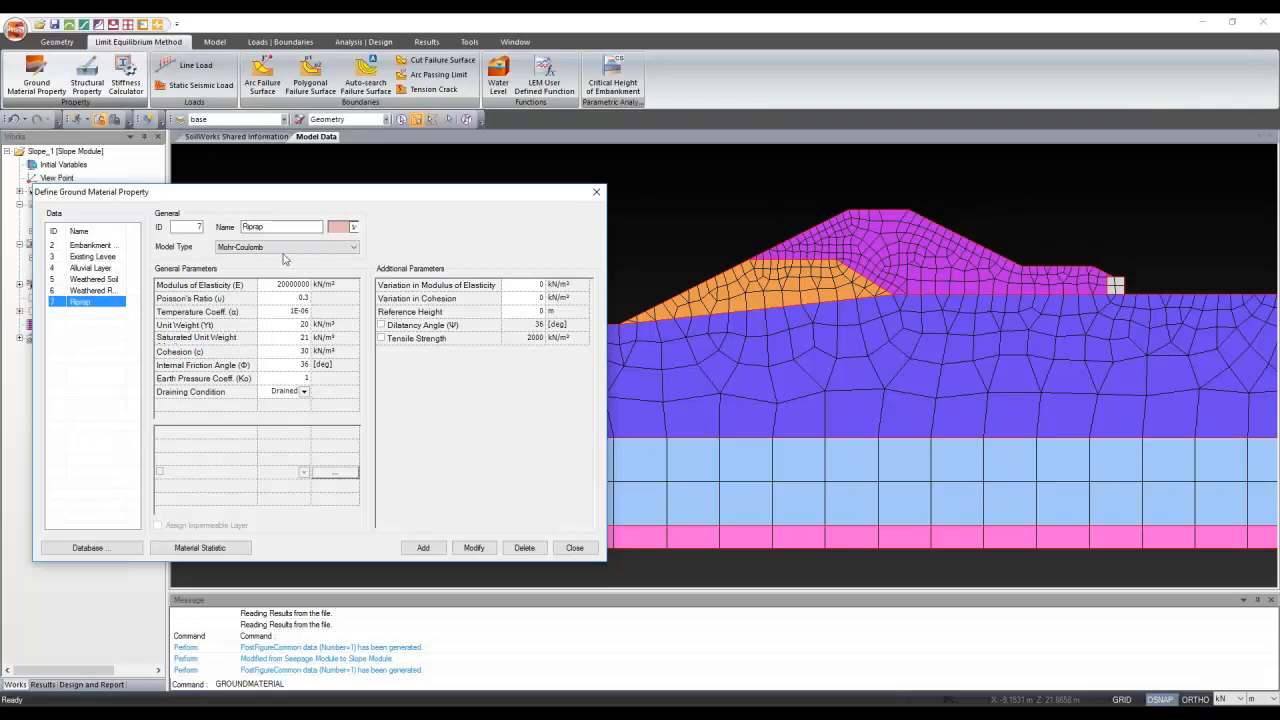
{"action": "left_click", "coordinate": [232, 249]}
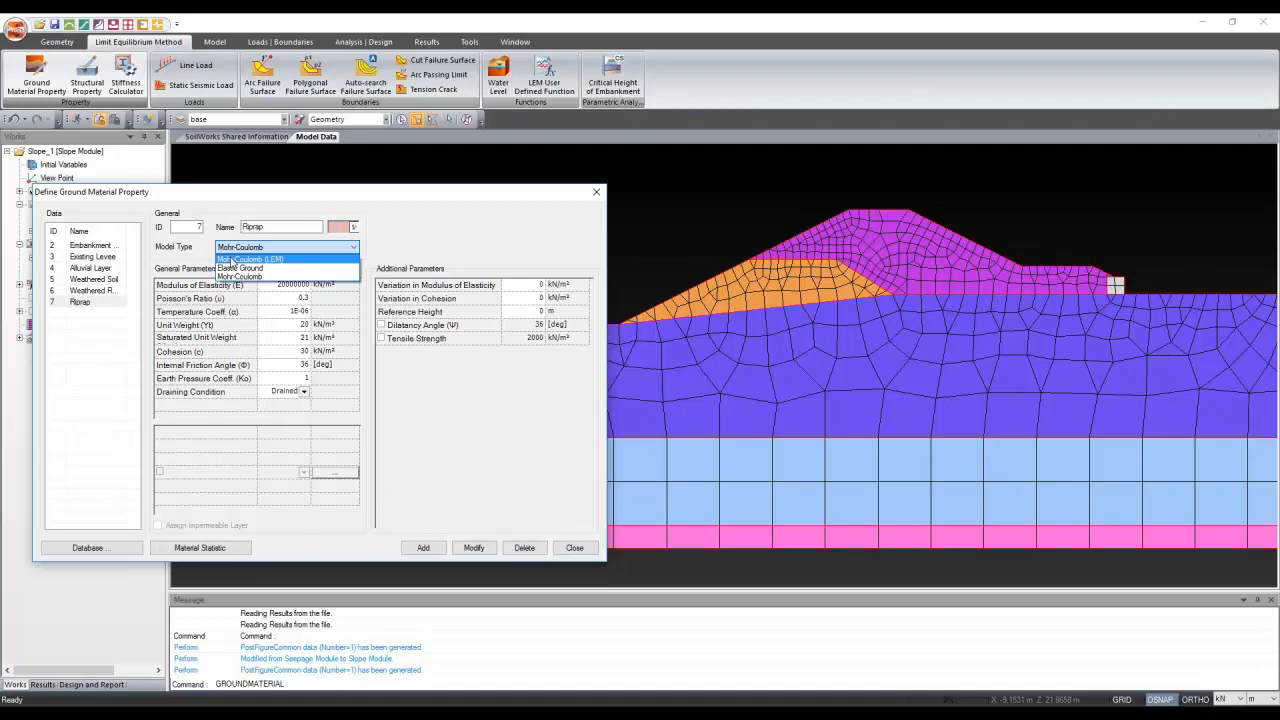
{"action": "left_click", "coordinate": [231, 260]}
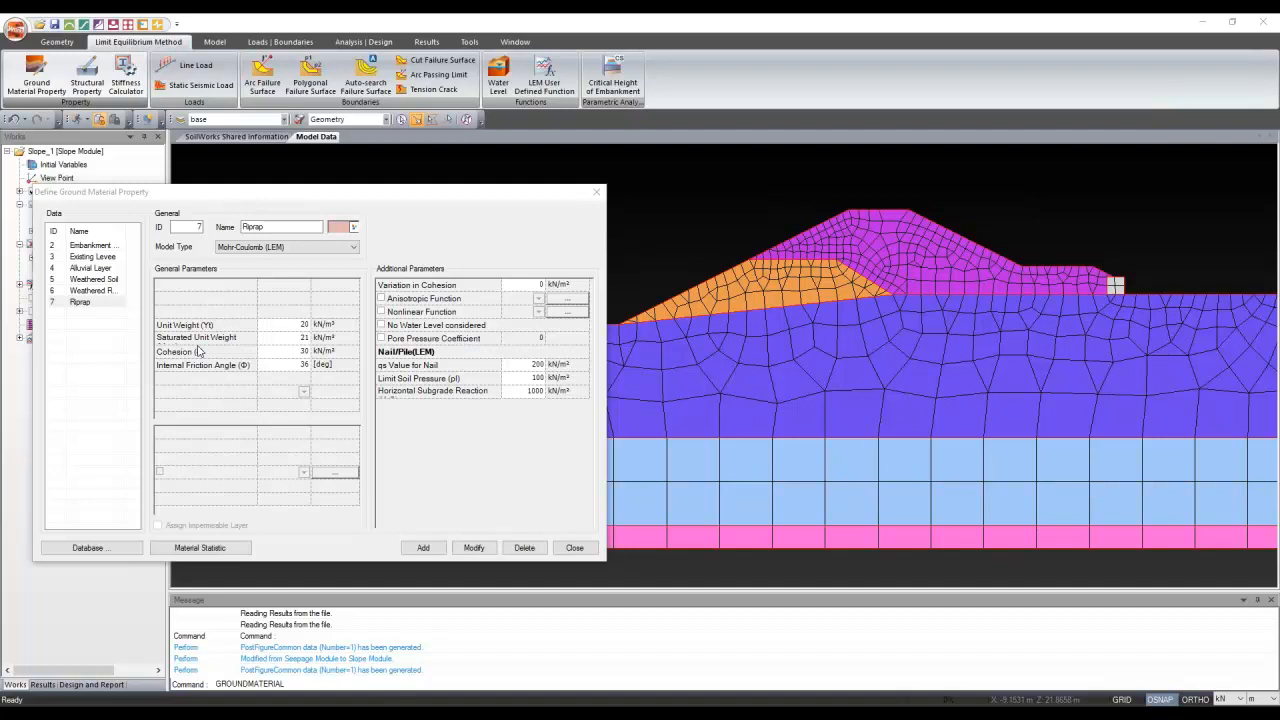
Give Riprap unit weight 22, saturated unit weight 23 and friction angle 38, and apply
{"action": "left_click", "coordinate": [268, 327]}
{"action": "type", "text": "22"}
{"action": "key", "text": "Return"}
{"action": "type", "text": "23"}
{"action": "key", "text": "Return"}
{"action": "key", "text": "Return"}
{"action": "type", "text": "5"}
{"action": "key", "text": "BackSpace"}
{"action": "type", "text": "38"}
{"action": "left_click", "coordinate": [476, 548]}
{"action": "left_click", "coordinate": [90, 291]}
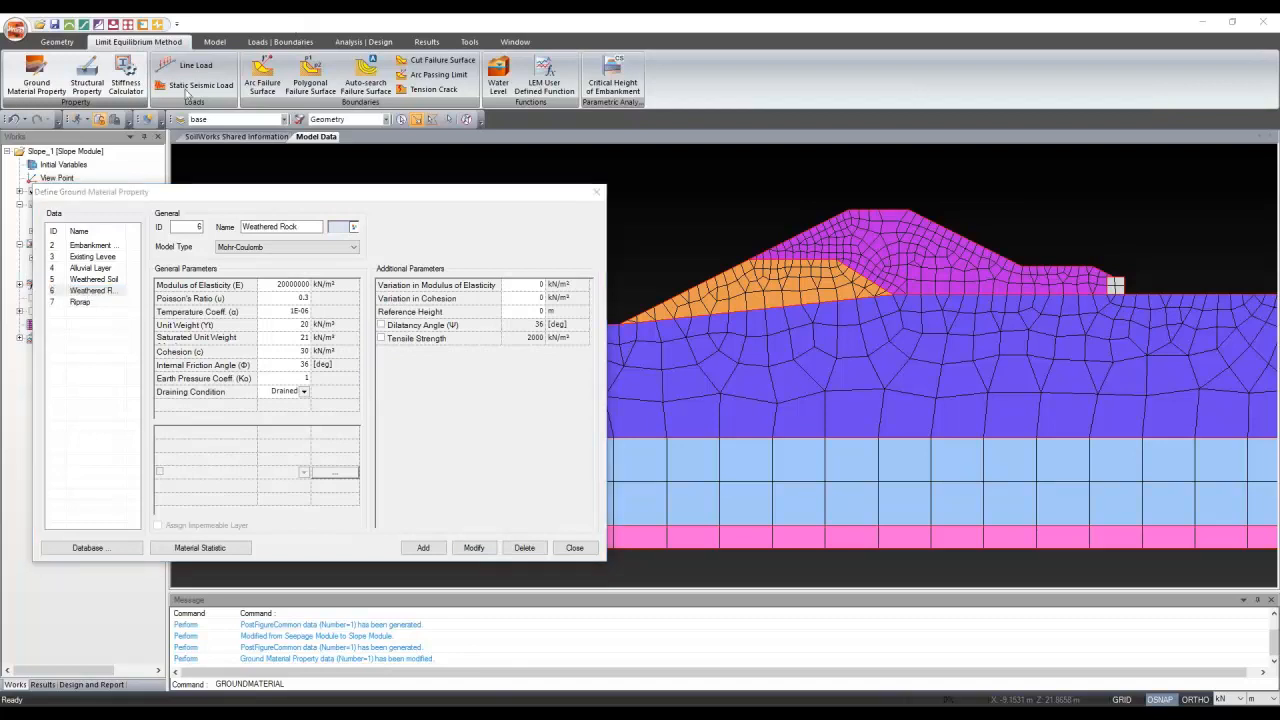
Set Weathered Rock to Mohr-Coulomb (LEM) with unit weight 21, saturated 22 and cohesion 30, and apply
{"action": "left_click", "coordinate": [242, 250]}
{"action": "left_click", "coordinate": [228, 262]}
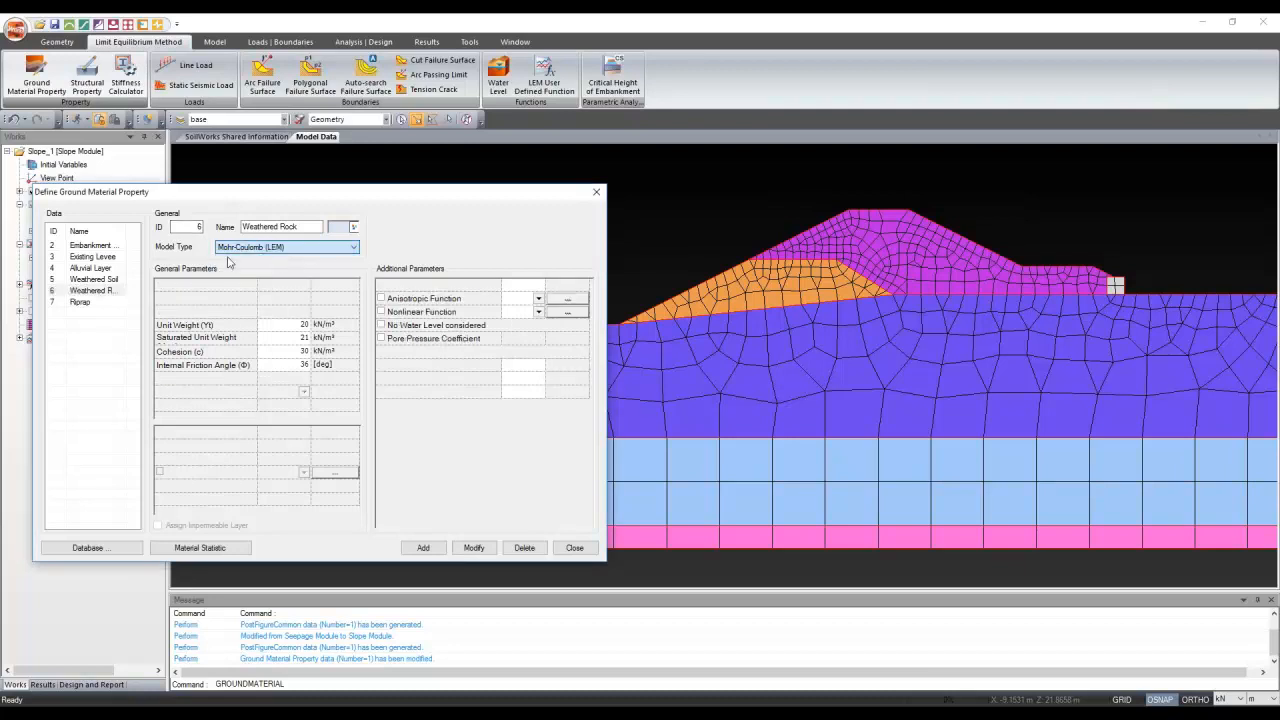
{"action": "left_click", "coordinate": [287, 324]}
{"action": "type", "text": "21"}
{"action": "key", "text": "Return"}
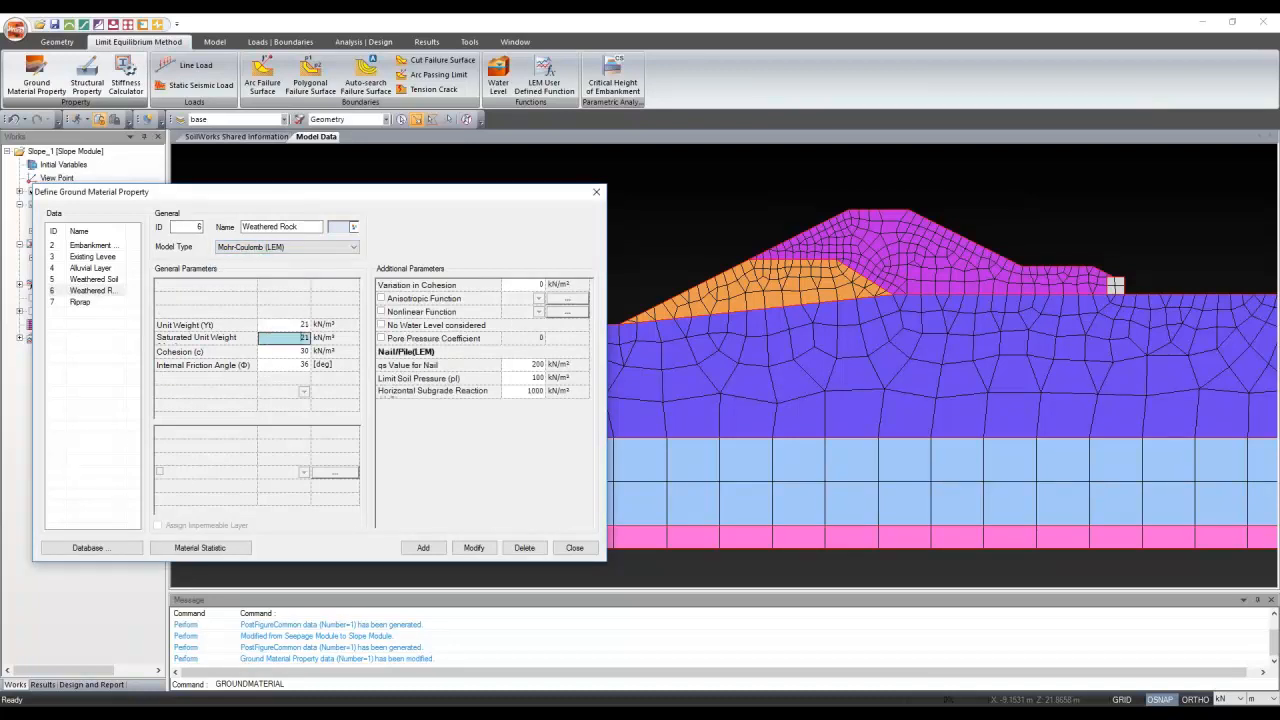
{"action": "key", "text": "BackSpace"}
{"action": "key", "text": "Return"}
{"action": "key", "text": "BackSpace"}
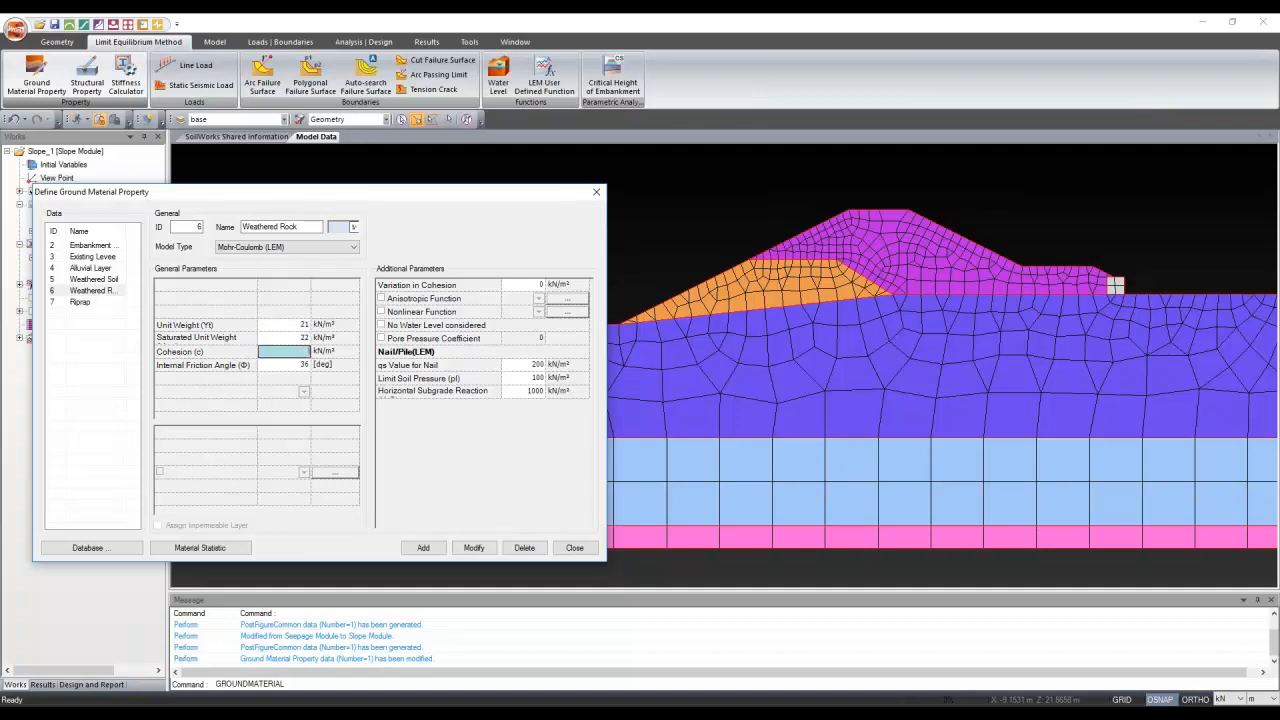
{"action": "type", "text": "30"}
{"action": "key", "text": "Return"}
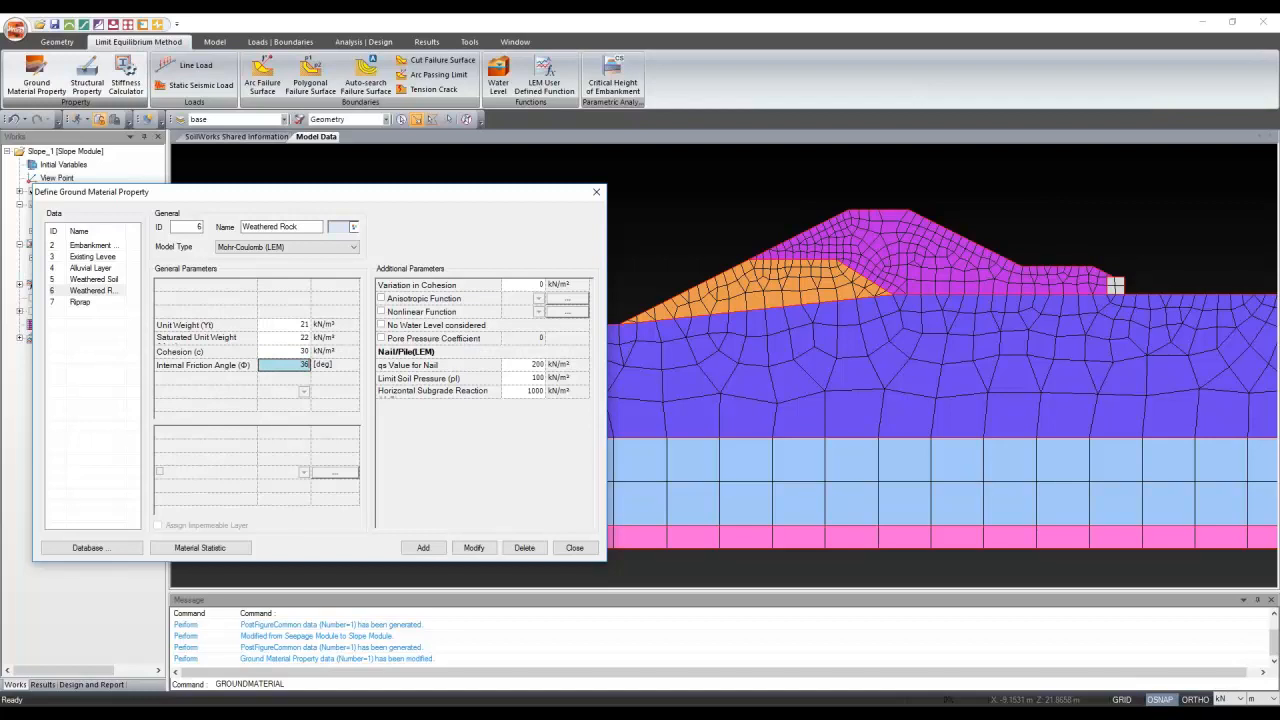
{"action": "left_click", "coordinate": [486, 553]}
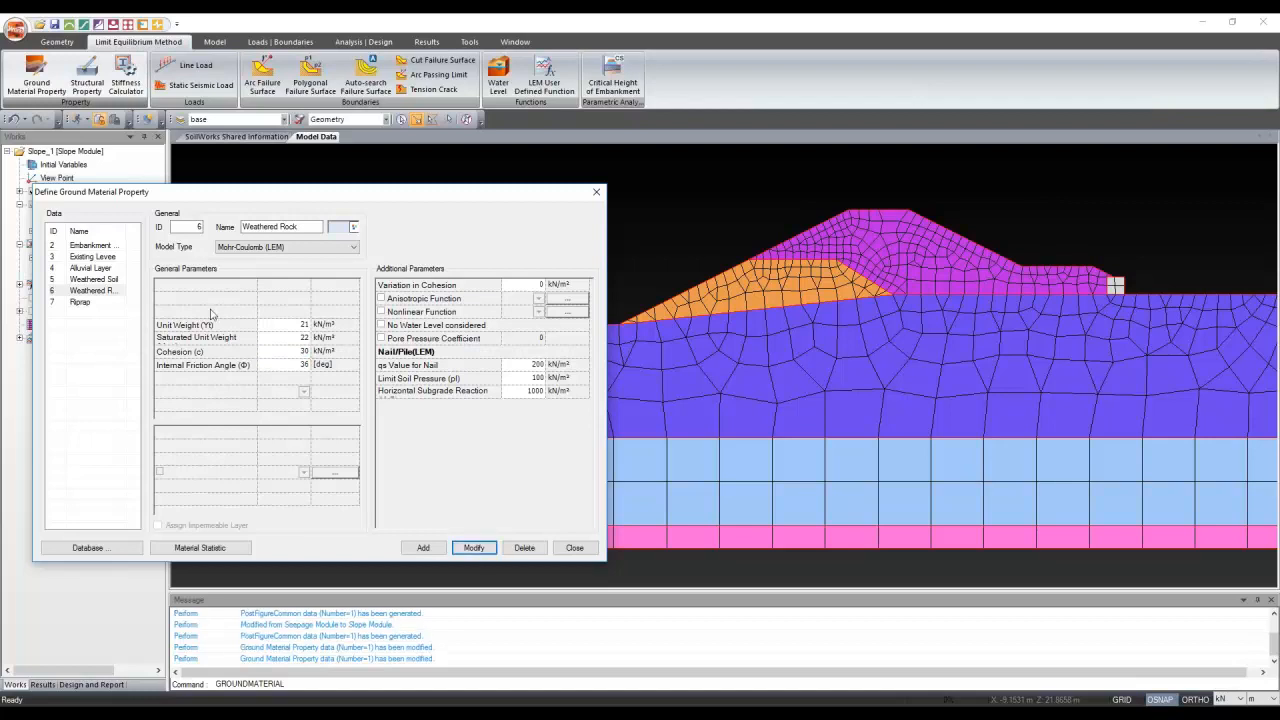
{"action": "left_click", "coordinate": [95, 283]}
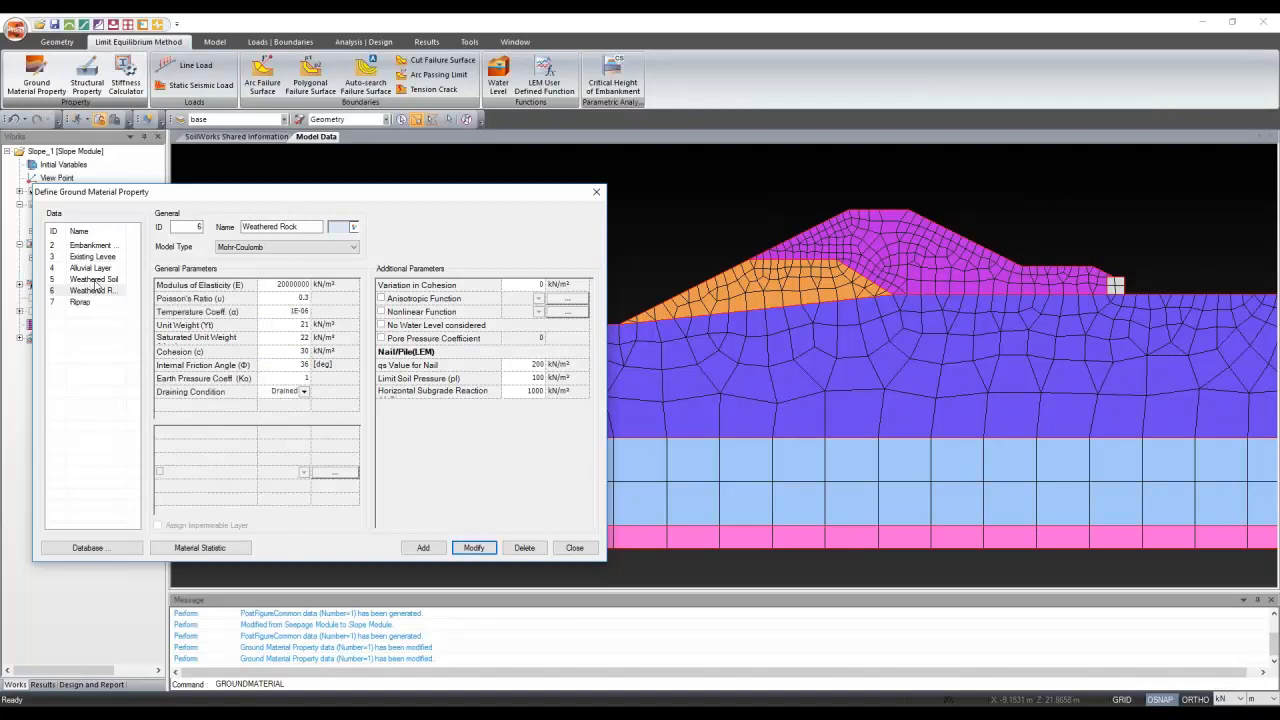
Switch Weathered Soil to Mohr-Coulomb (LEM) and enter a saturated unit weight of 21
{"action": "left_click", "coordinate": [95, 283]}
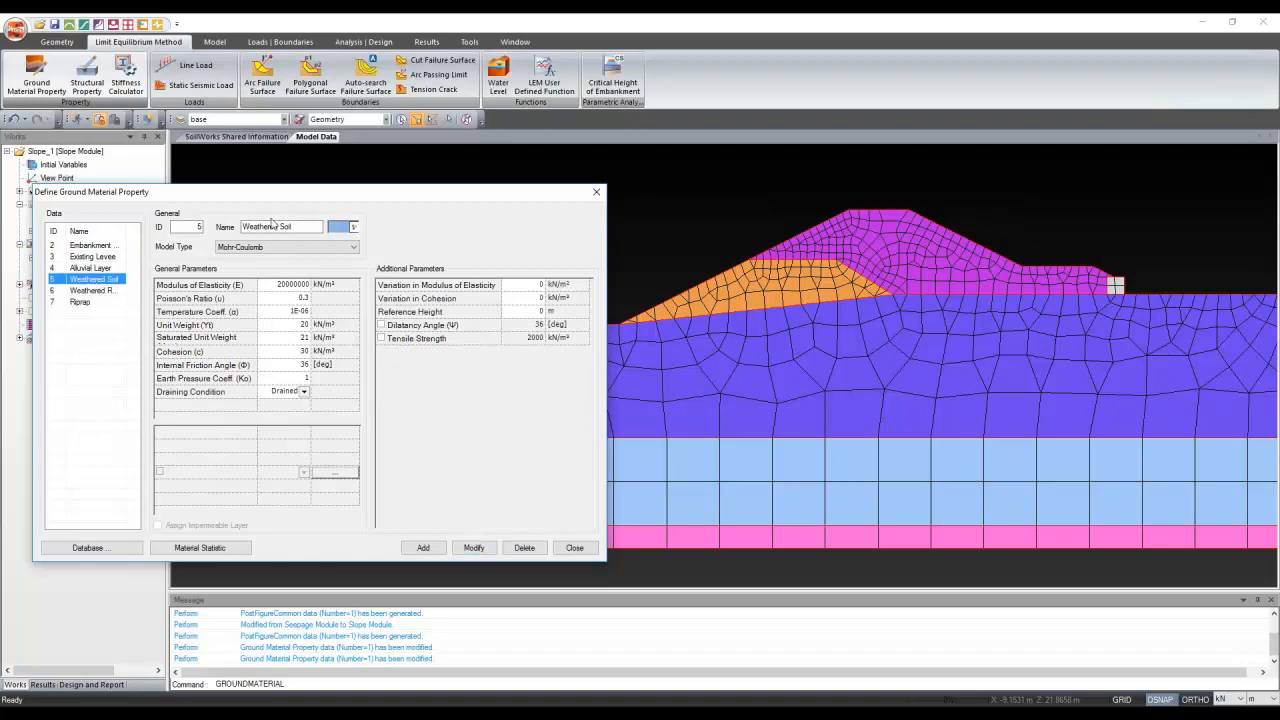
{"action": "left_click", "coordinate": [276, 250]}
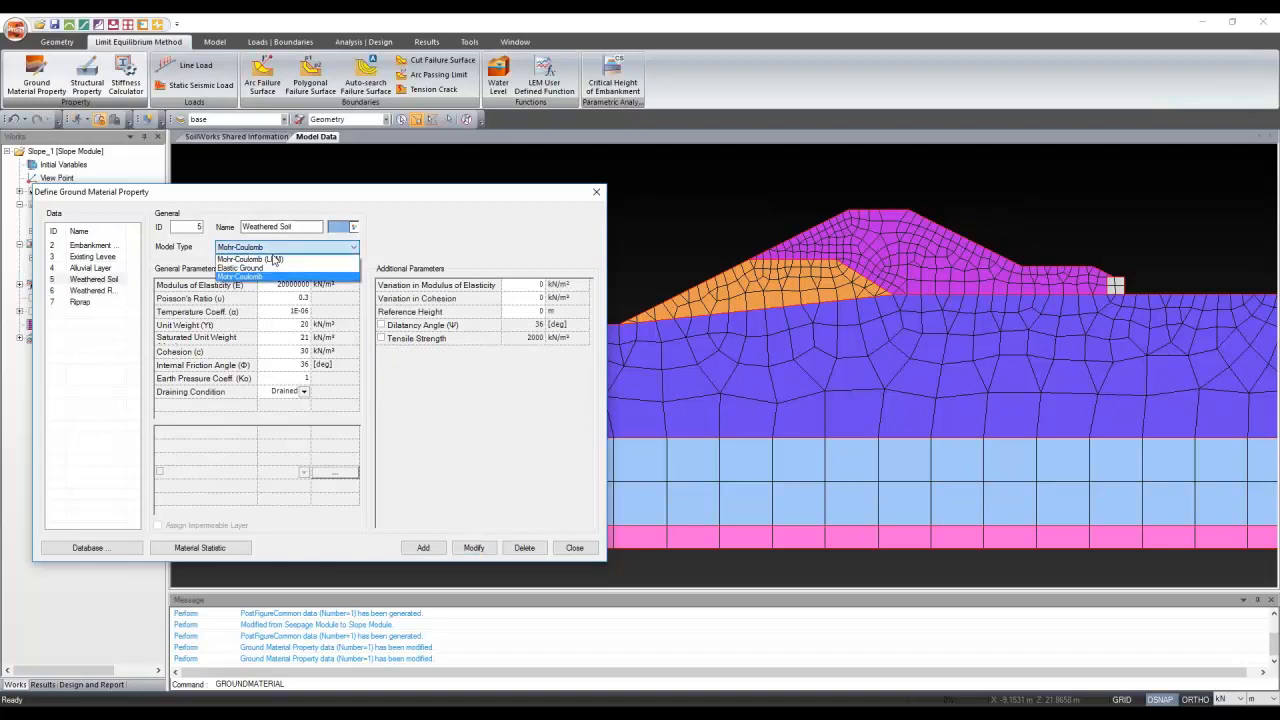
{"action": "left_click", "coordinate": [276, 258]}
{"action": "left_click_drag", "start_coordinate": [297, 325], "coordinate": [325, 324]}
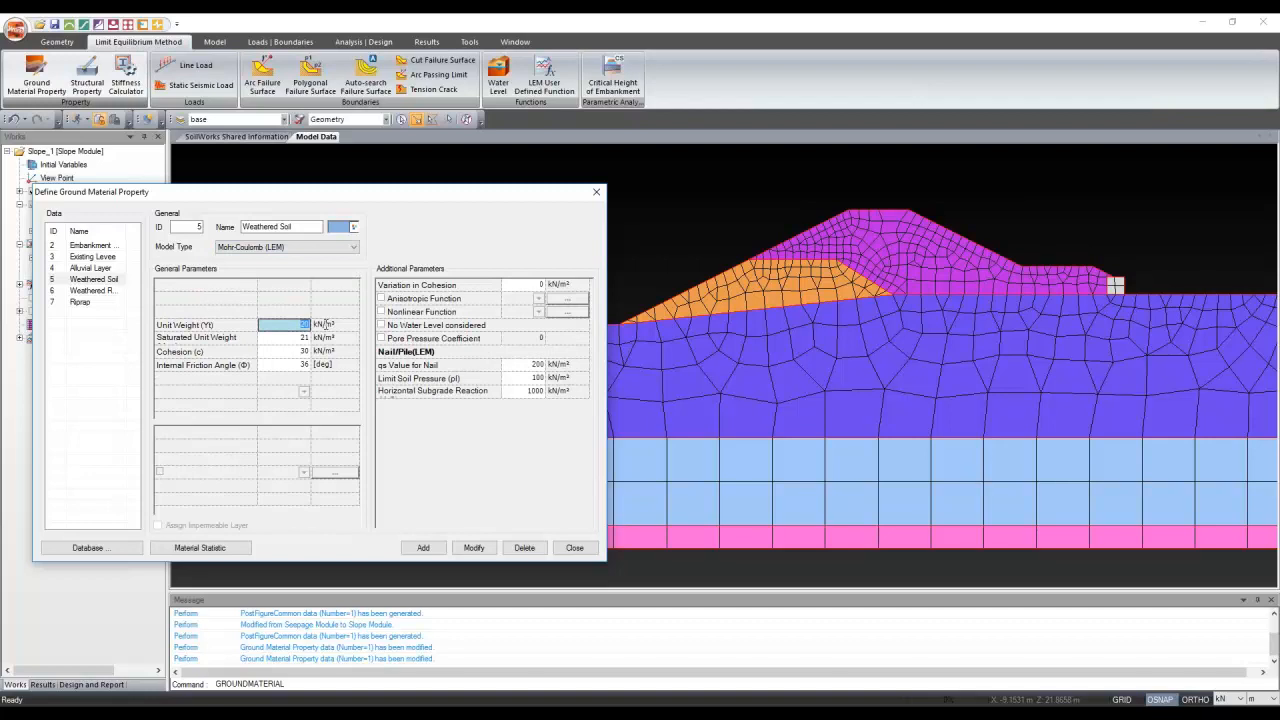
{"action": "type", "text": "21"}
{"action": "key", "text": "Return"}
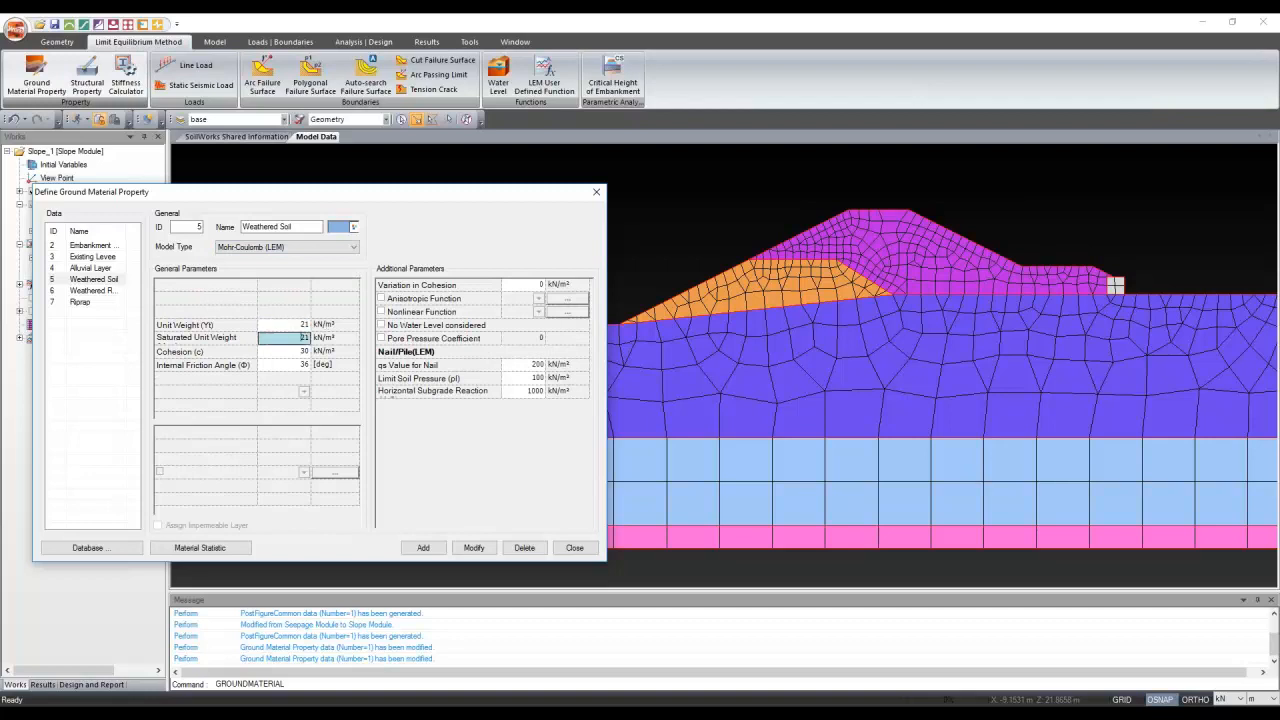
{"action": "key", "text": "BackSpace"}
{"action": "double_click", "coordinate": [291, 339]}
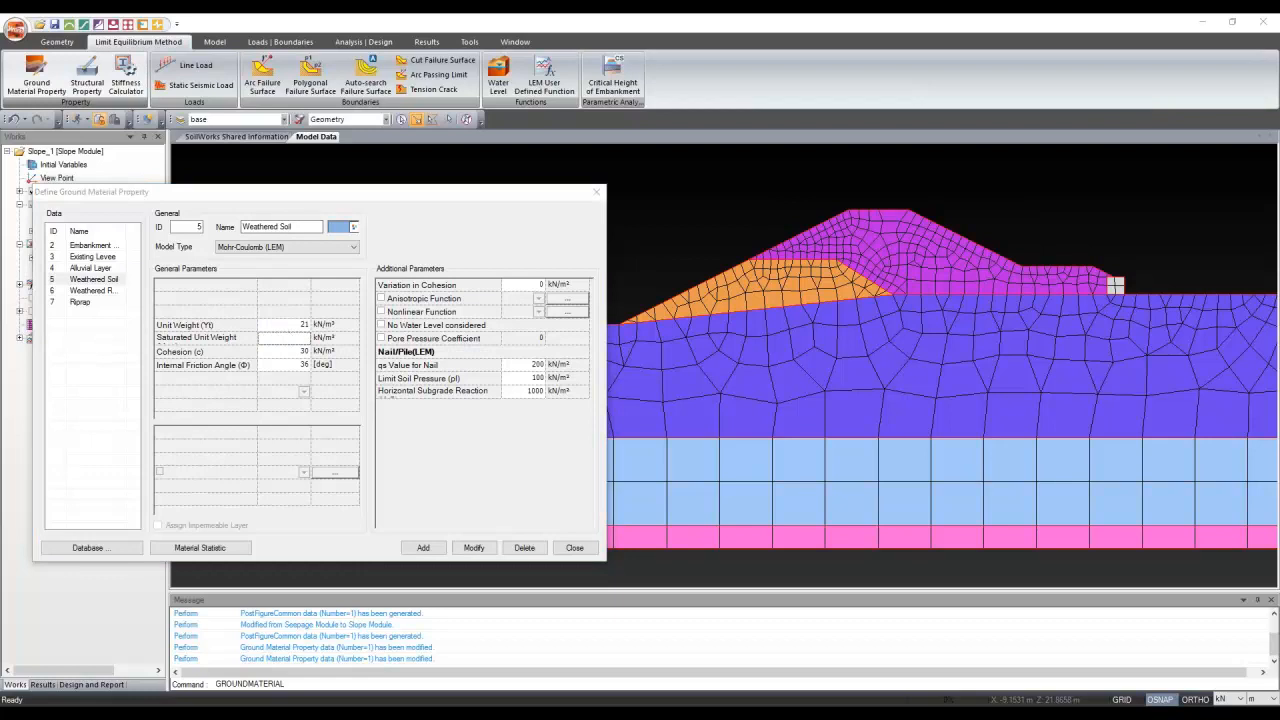
{"action": "type", "text": "21"}
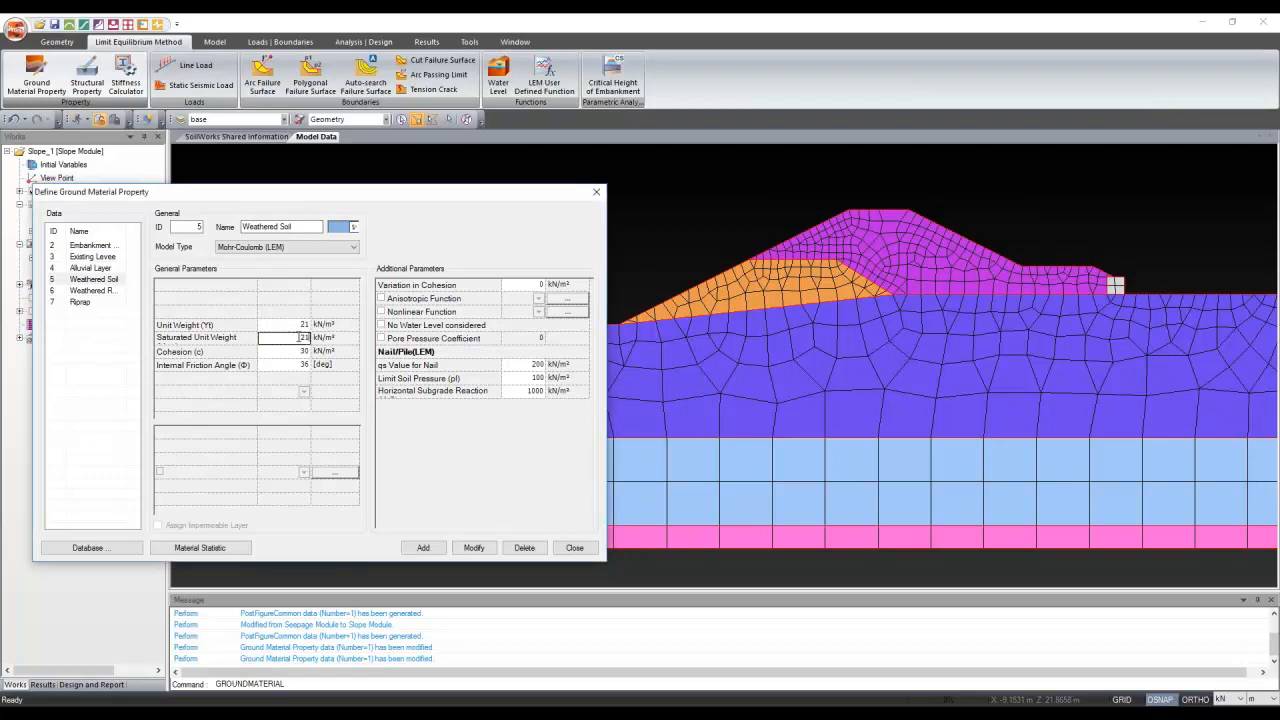
Correct Weathered Soil's unit weight to 20, set friction angle 35°, and save the changes
{"action": "left_click", "coordinate": [299, 325]}
{"action": "left_click_drag", "start_coordinate": [299, 325], "coordinate": [320, 329]}
{"action": "type", "text": "2"}
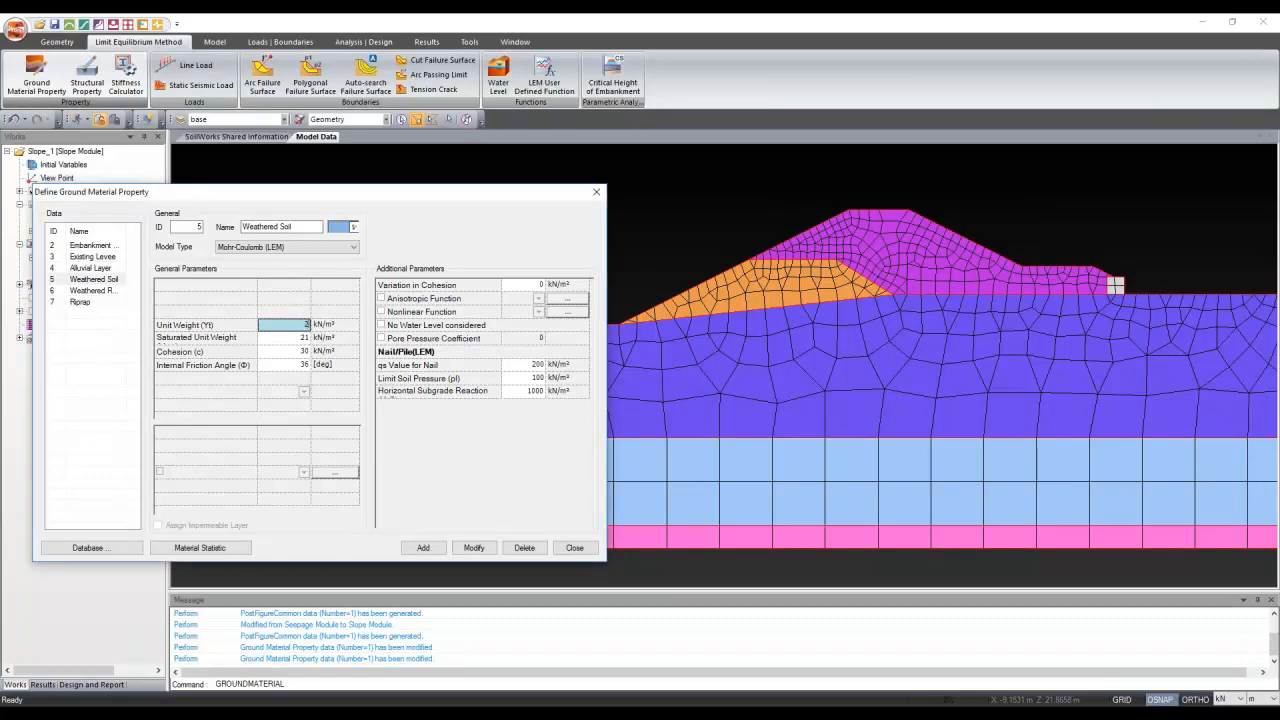
{"action": "type", "text": "0"}
{"action": "key", "text": "Return"}
{"action": "key", "text": "Return"}
{"action": "key", "text": "Return"}
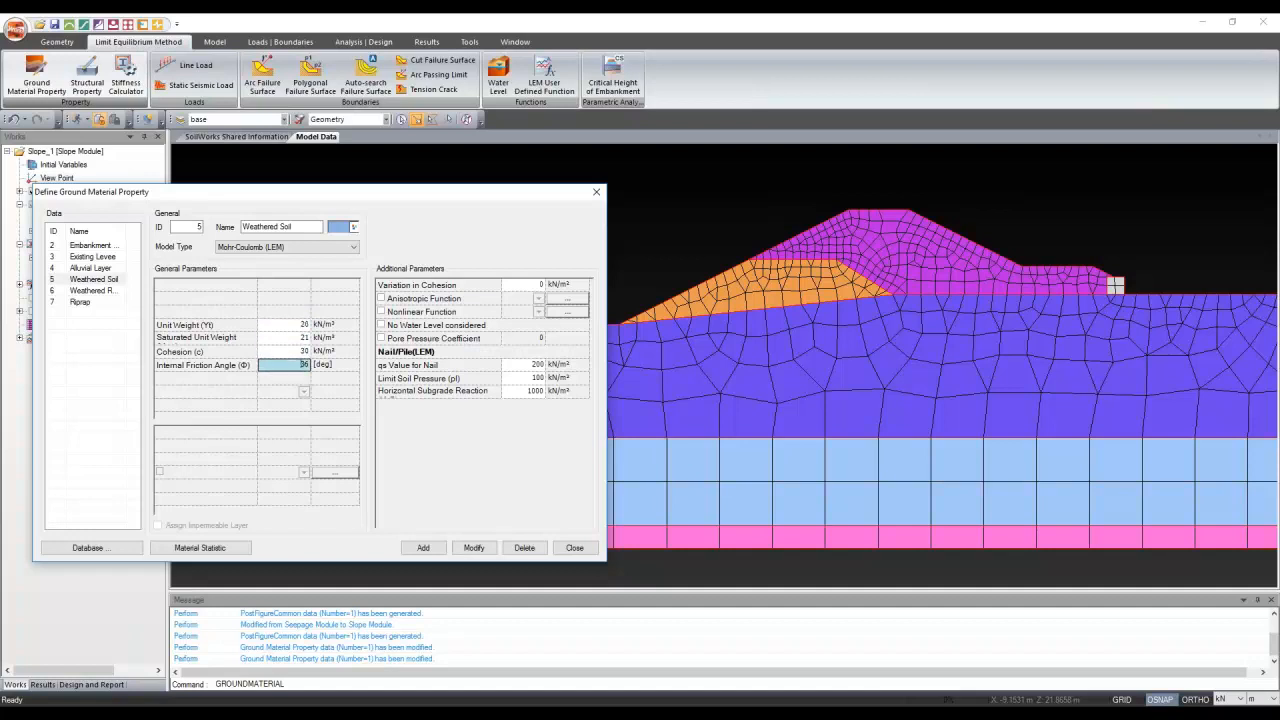
{"action": "key", "text": "BackSpace"}
{"action": "type", "text": "35"}
{"action": "left_click", "coordinate": [303, 353]}
{"action": "type", "text": "5"}
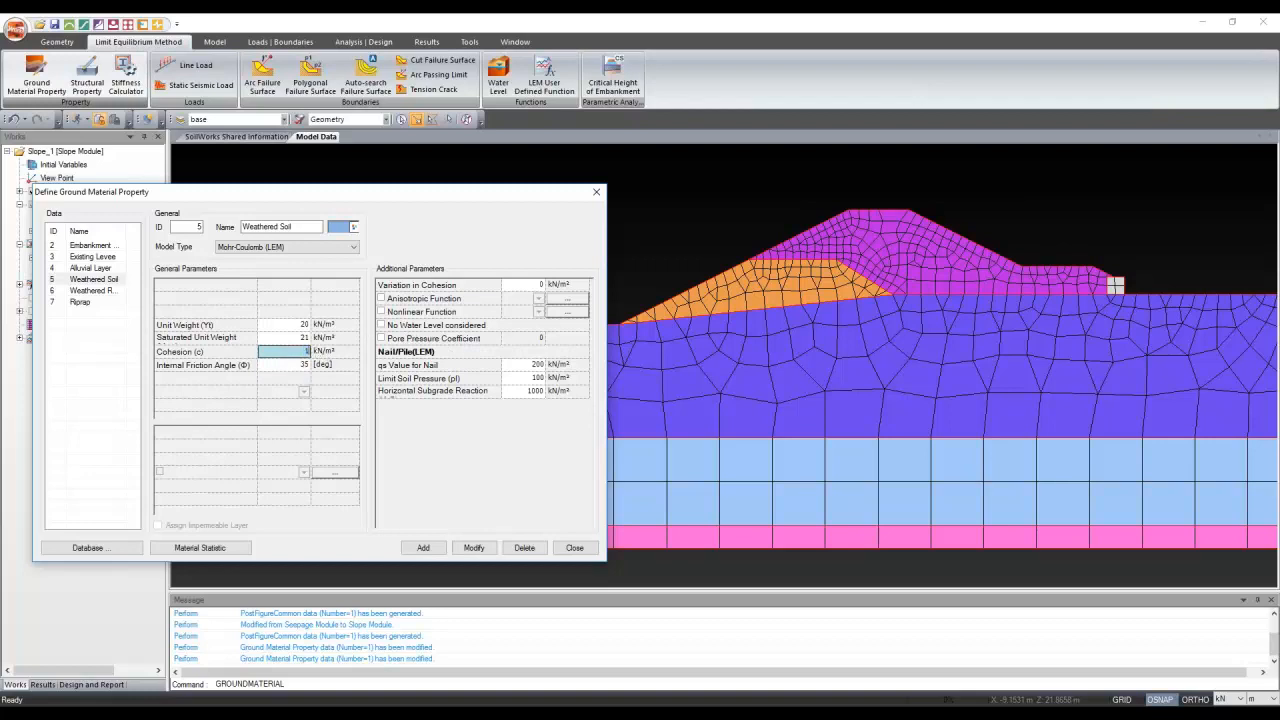
{"action": "type", "text": "0"}
{"action": "left_click", "coordinate": [474, 548]}
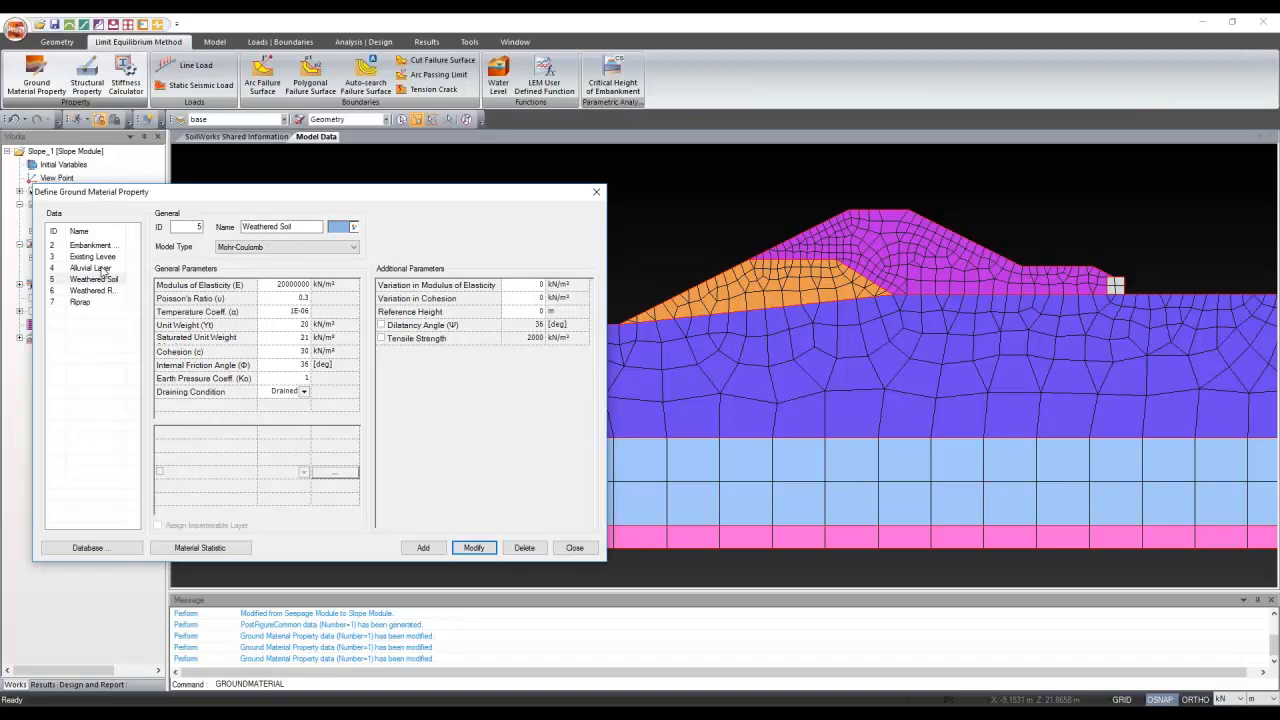
Select Alluvial Layer and switch its model type to Mohr-Coulomb (LEM)
{"action": "left_click", "coordinate": [95, 268]}
{"action": "left_click", "coordinate": [258, 248]}
{"action": "left_click", "coordinate": [250, 268]}
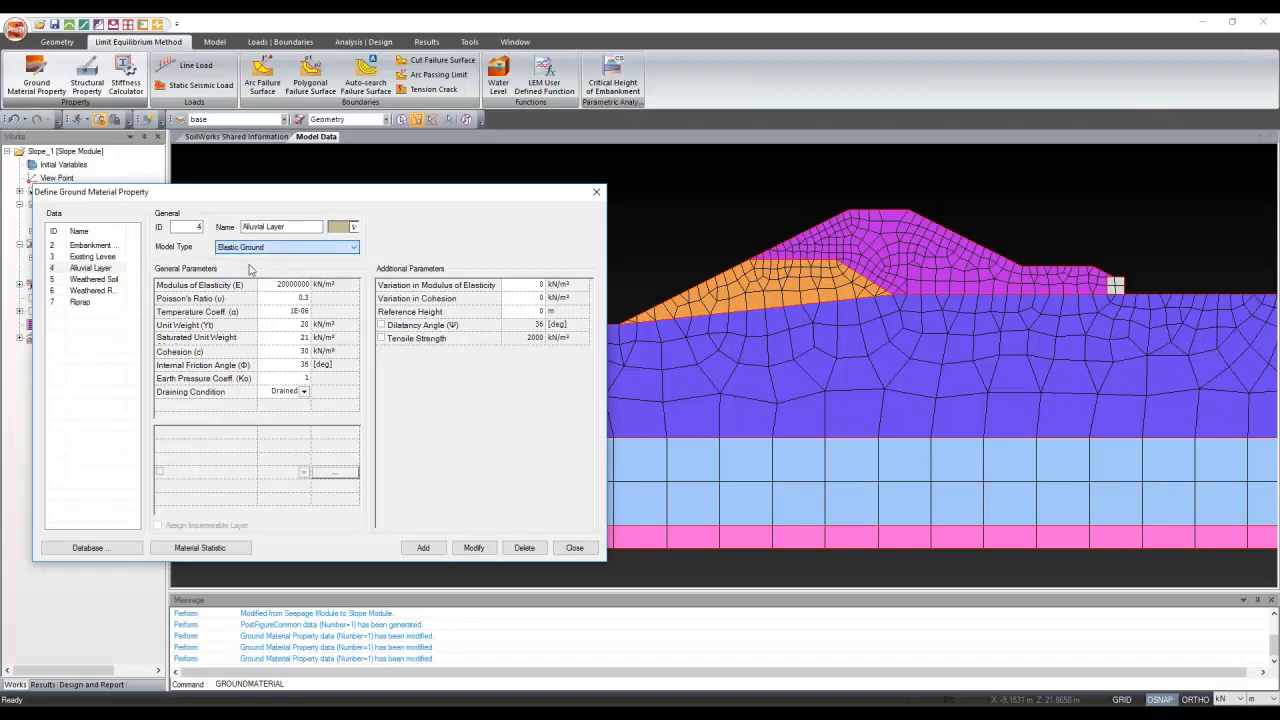
{"action": "left_click", "coordinate": [286, 247]}
{"action": "left_click", "coordinate": [255, 259]}
Enter Alluvial Layer unit weight 19, saturated unit weight 20 and cohesion 15, then apply
{"action": "left_click", "coordinate": [290, 324]}
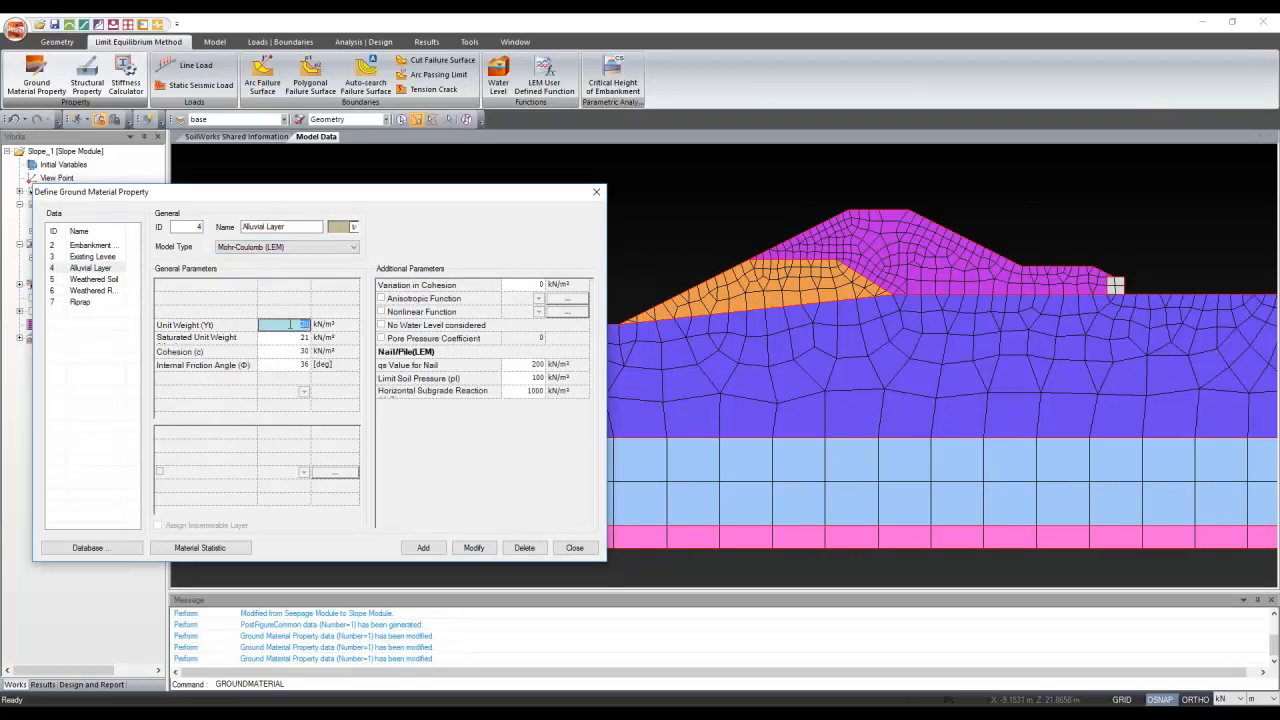
{"action": "type", "text": "19"}
{"action": "key", "text": "Return"}
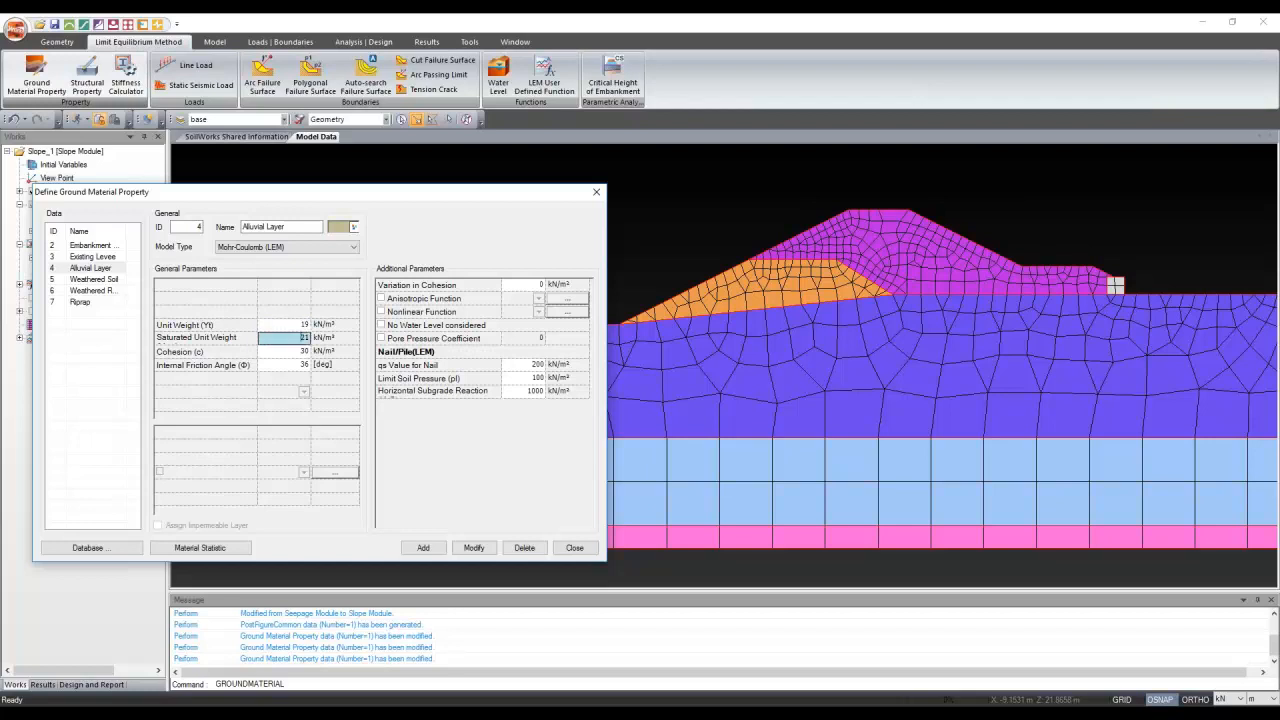
{"action": "type", "text": "20"}
{"action": "key", "text": "Return"}
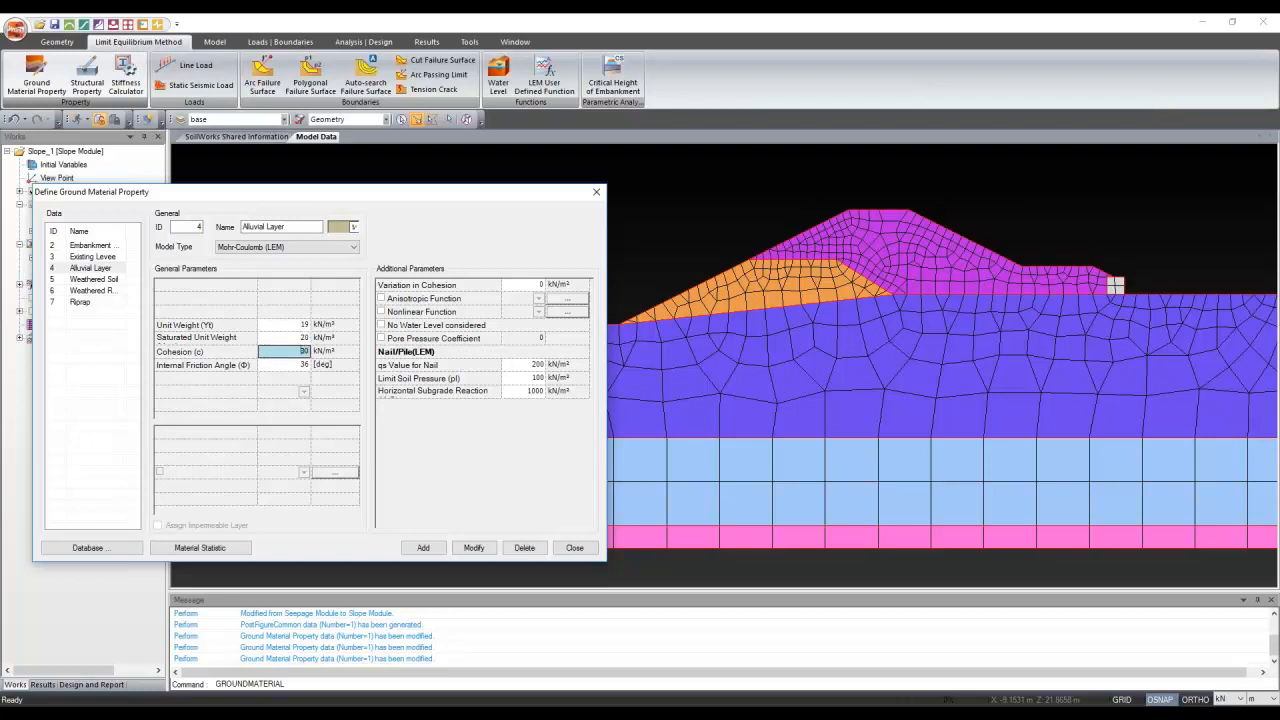
{"action": "type", "text": "15"}
{"action": "key", "text": "Return"}
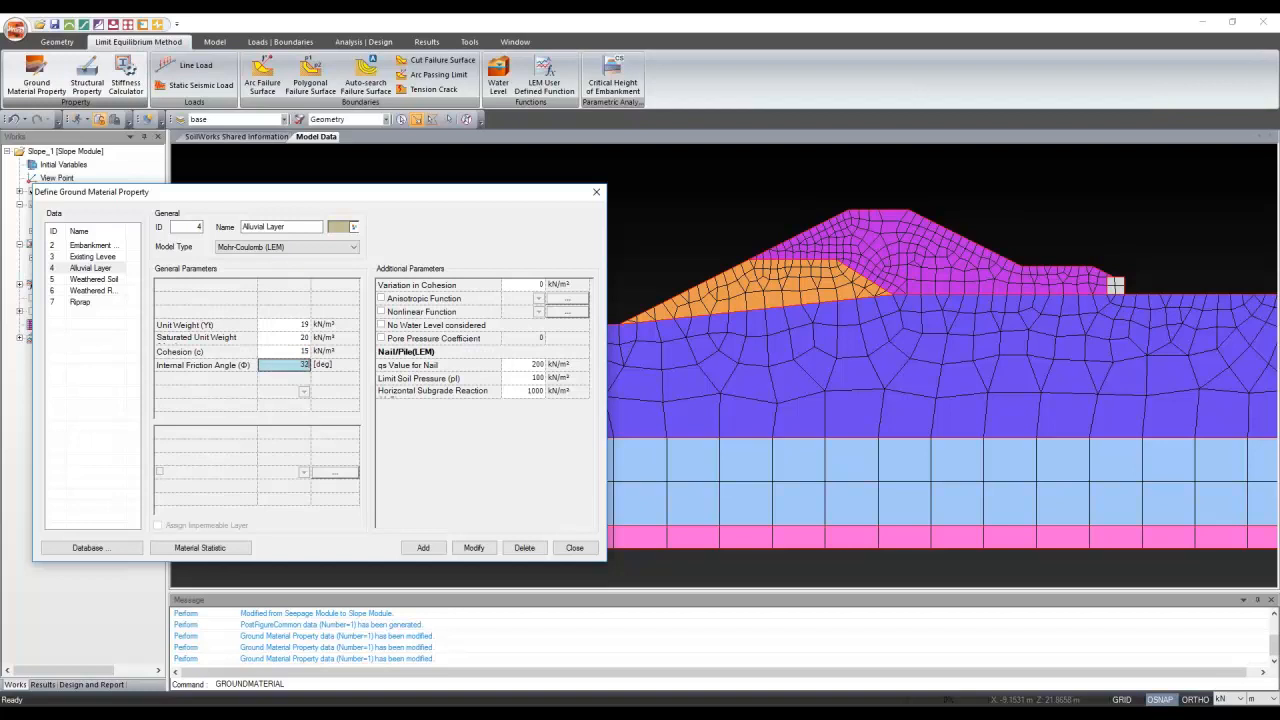
{"action": "left_click", "coordinate": [474, 547]}
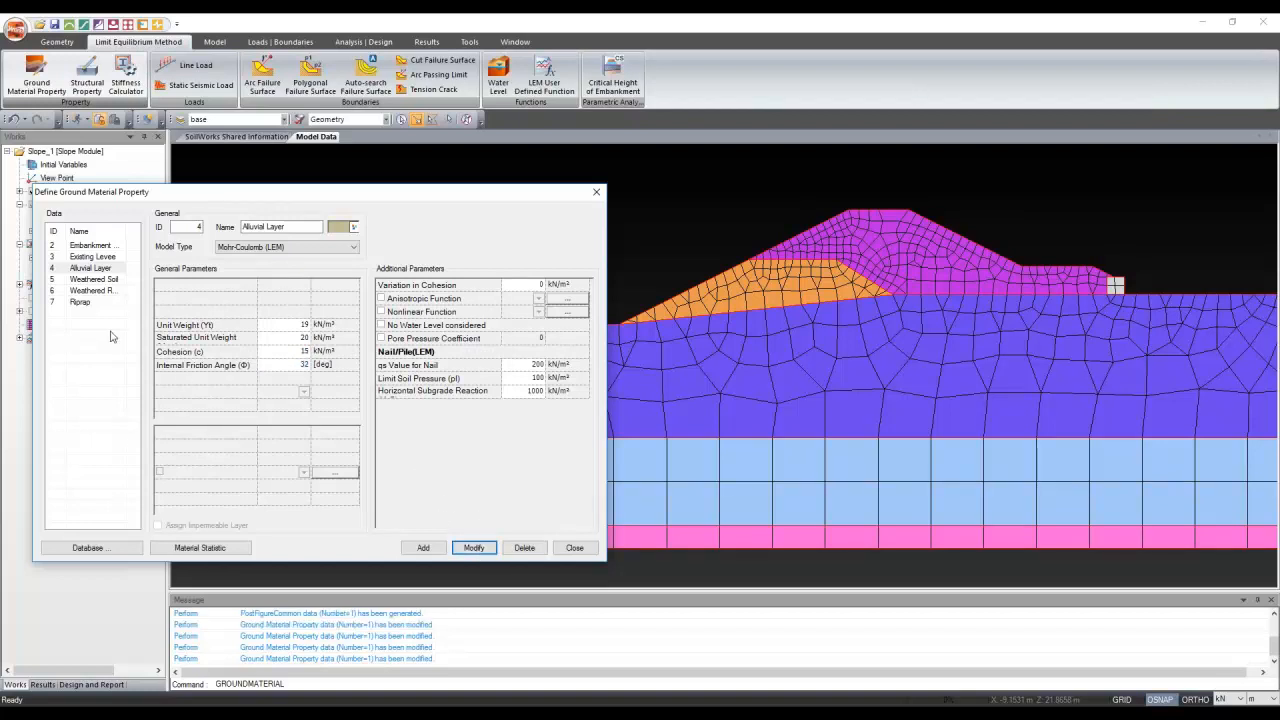
{"action": "left_click", "coordinate": [92, 257]}
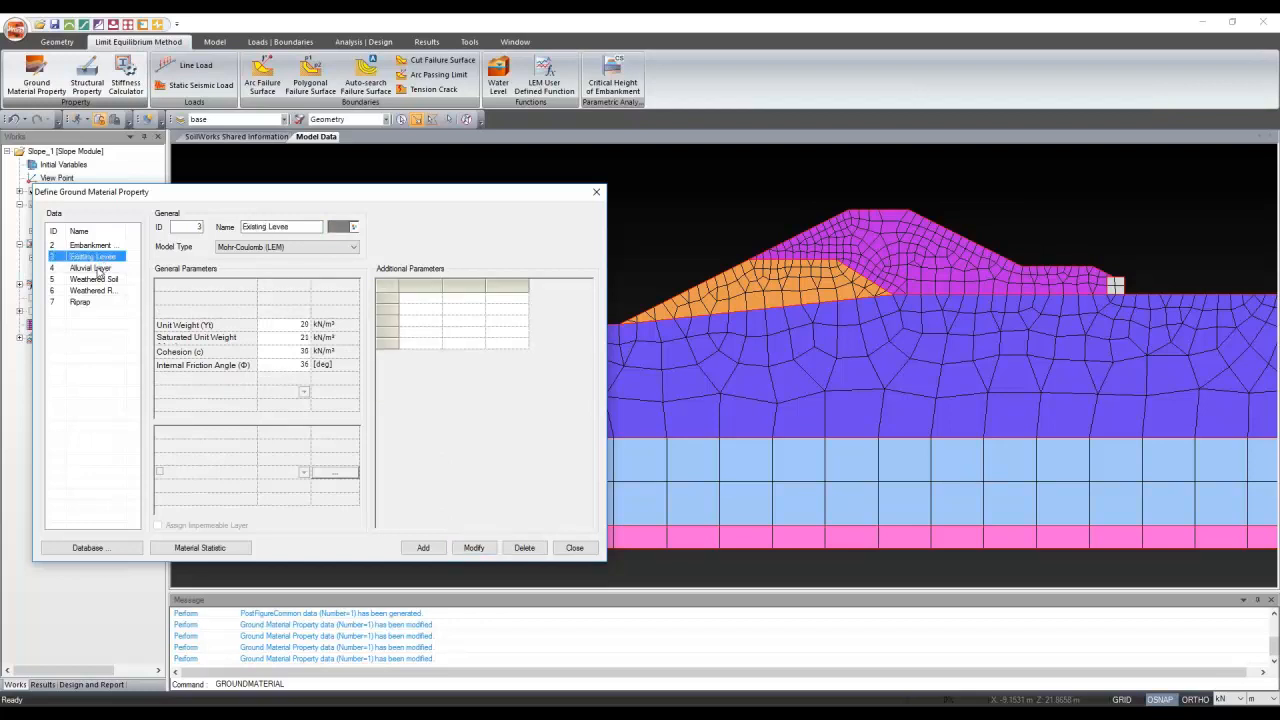
Set Existing Levee to Mohr-Coulomb (LEM) with unit weight 18, saturated 19 and cohesion 5
{"action": "left_click", "coordinate": [100, 268]}
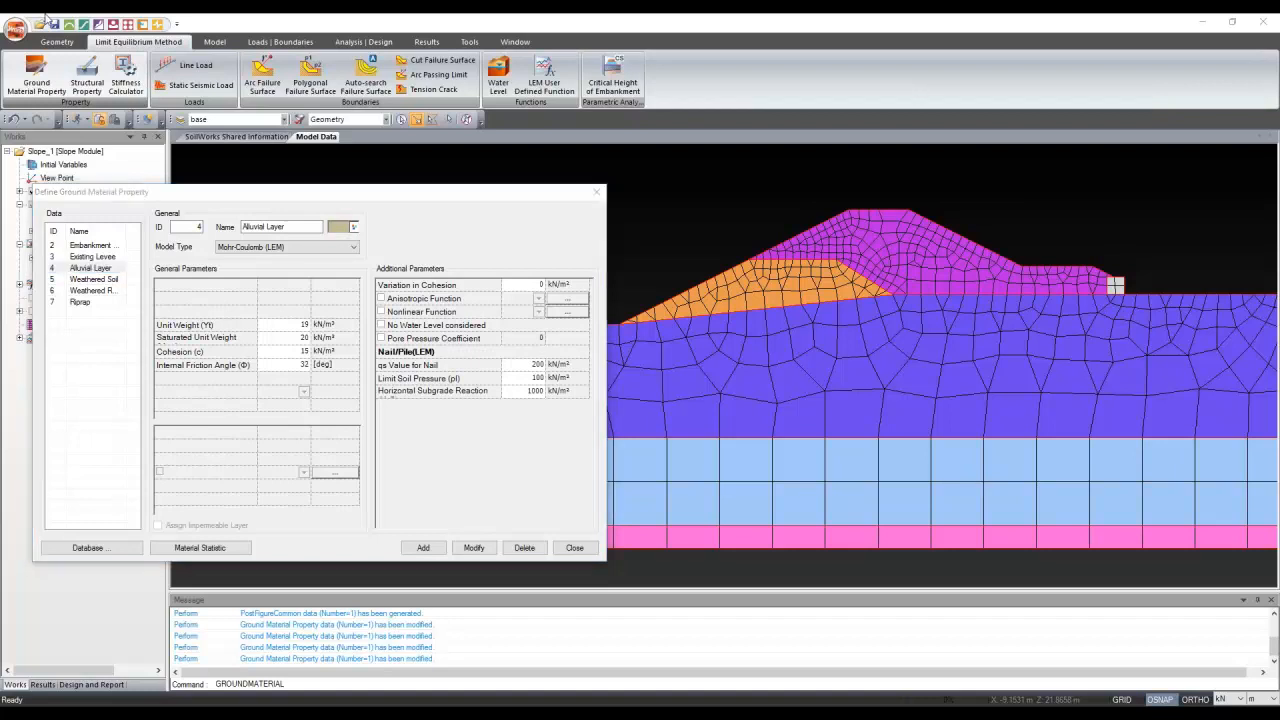
{"action": "left_click", "coordinate": [104, 262]}
{"action": "left_click", "coordinate": [93, 257]}
{"action": "left_click", "coordinate": [245, 247]}
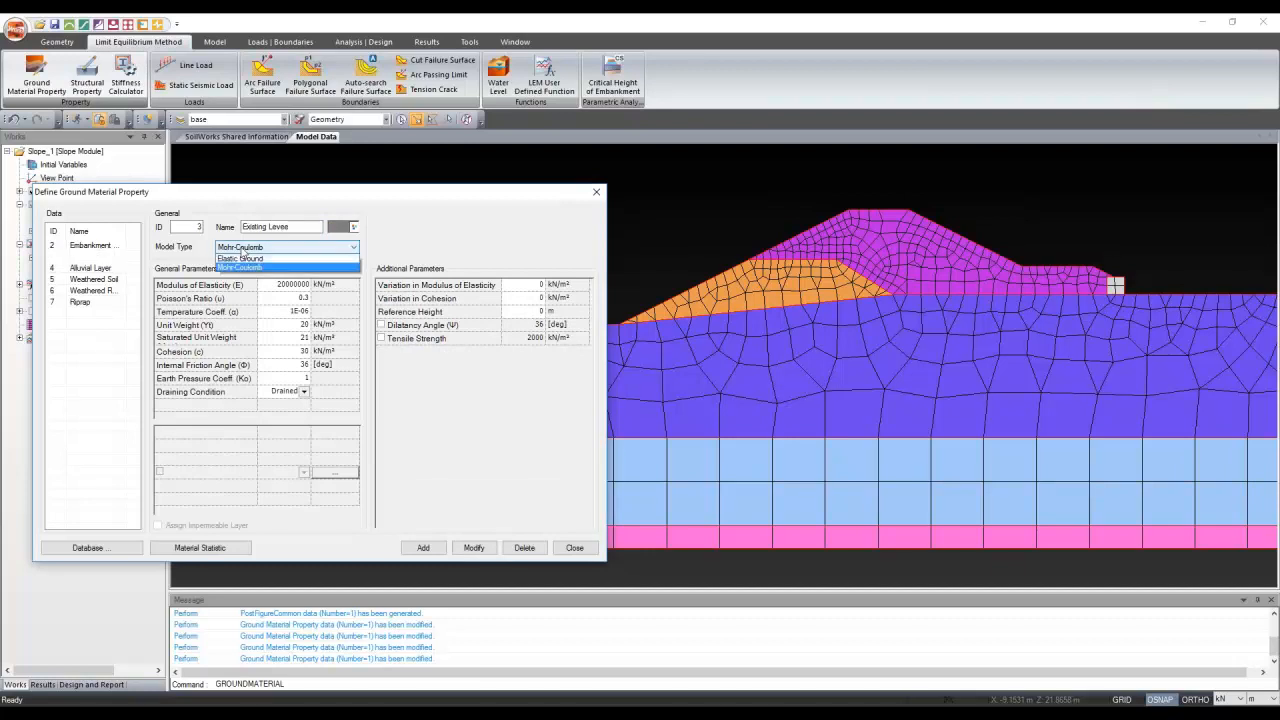
{"action": "left_click", "coordinate": [248, 259]}
{"action": "left_click", "coordinate": [283, 325]}
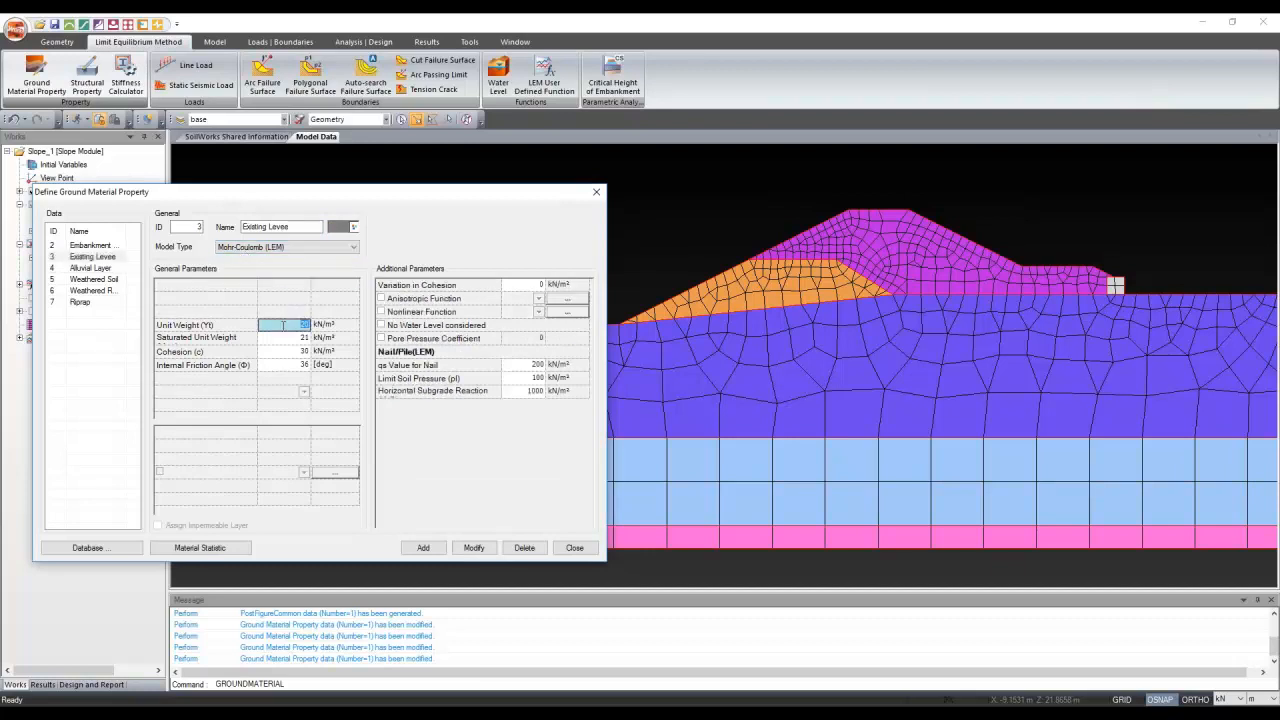
{"action": "type", "text": "18"}
{"action": "key", "text": "Return"}
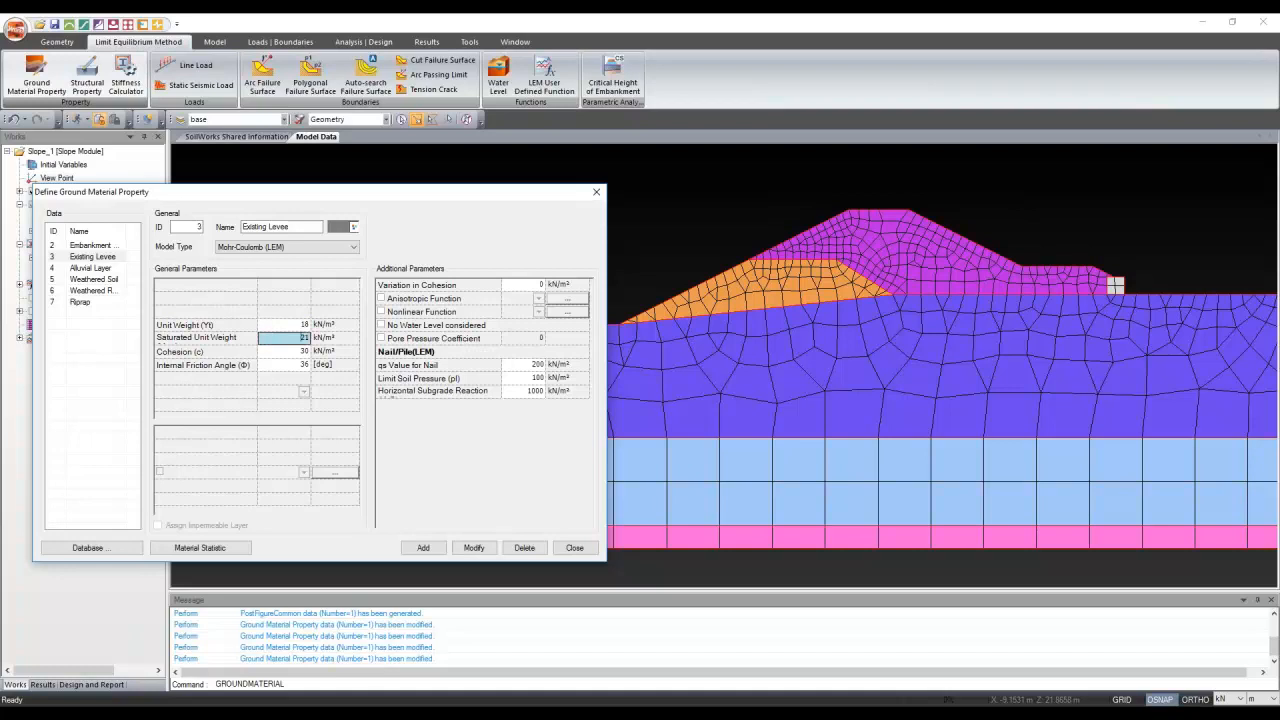
{"action": "type", "text": "19"}
{"action": "key", "text": "Return"}
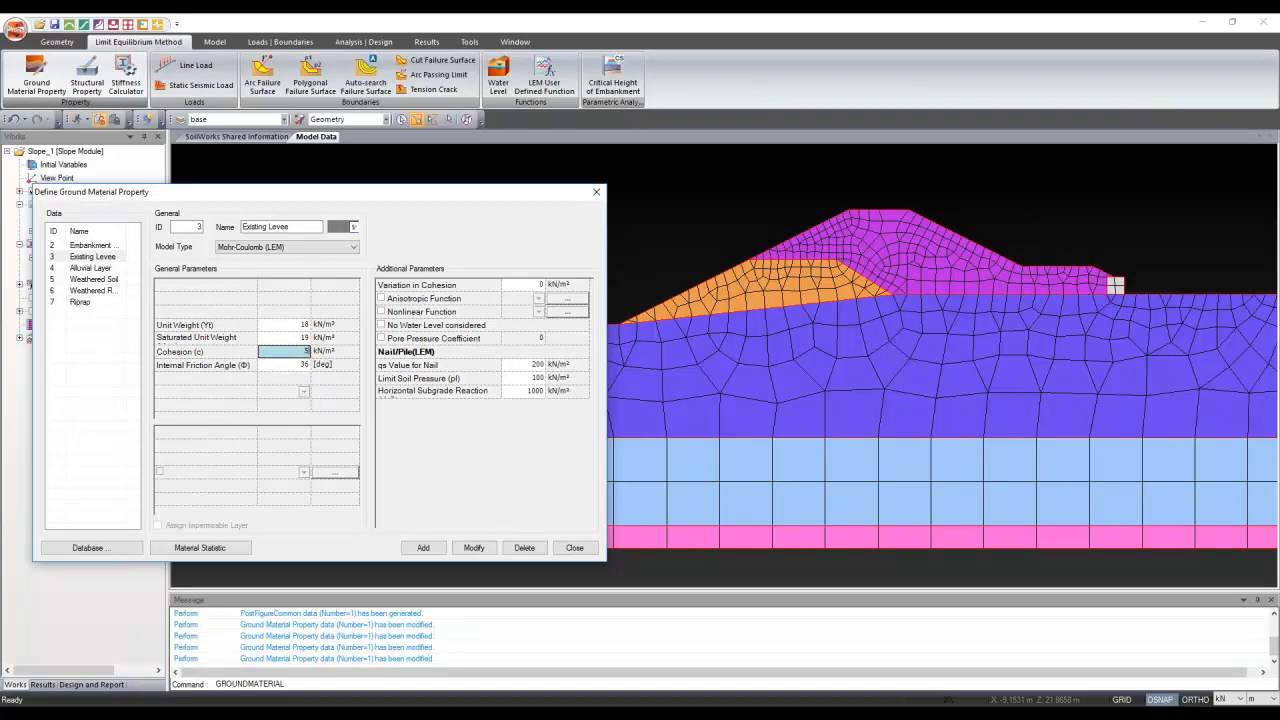
{"action": "type", "text": "5"}
{"action": "key", "text": "Return"}
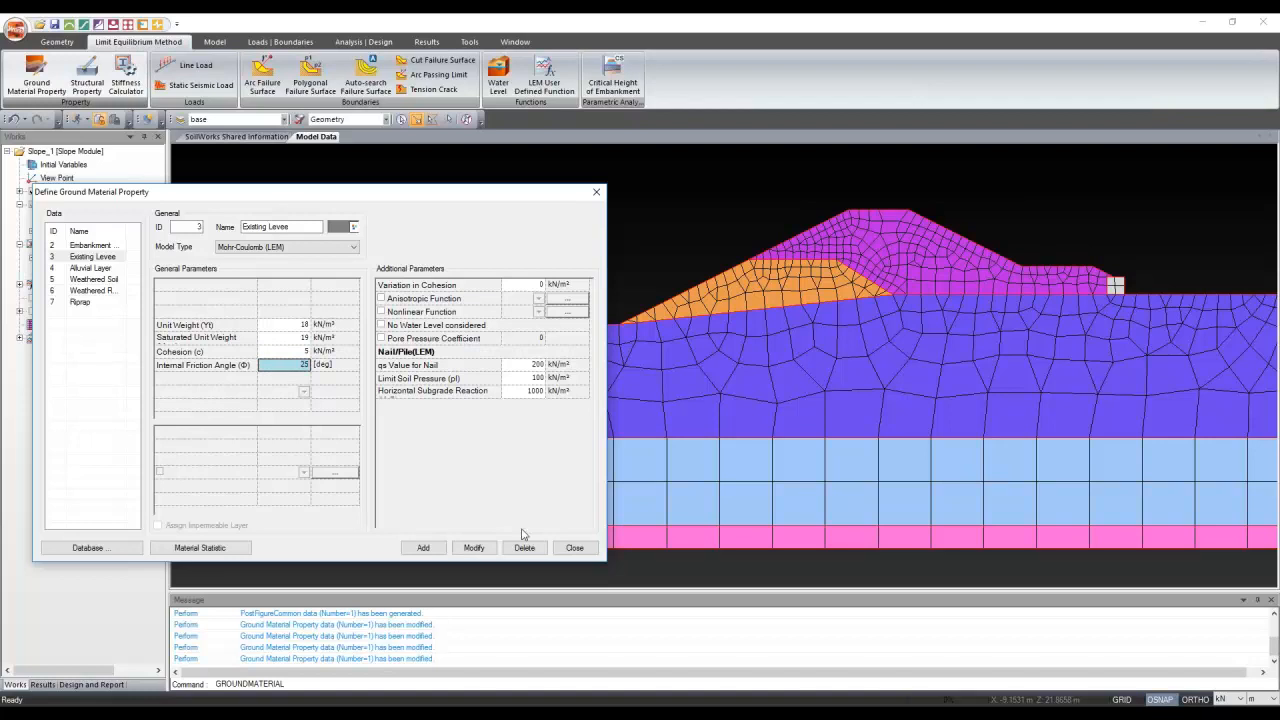
{"action": "left_click", "coordinate": [474, 547]}
Set Embankment Layer to Mohr-Coulomb (LEM) with unit weight 19, saturated 20 and cohesion 5
{"action": "left_click", "coordinate": [88, 254]}
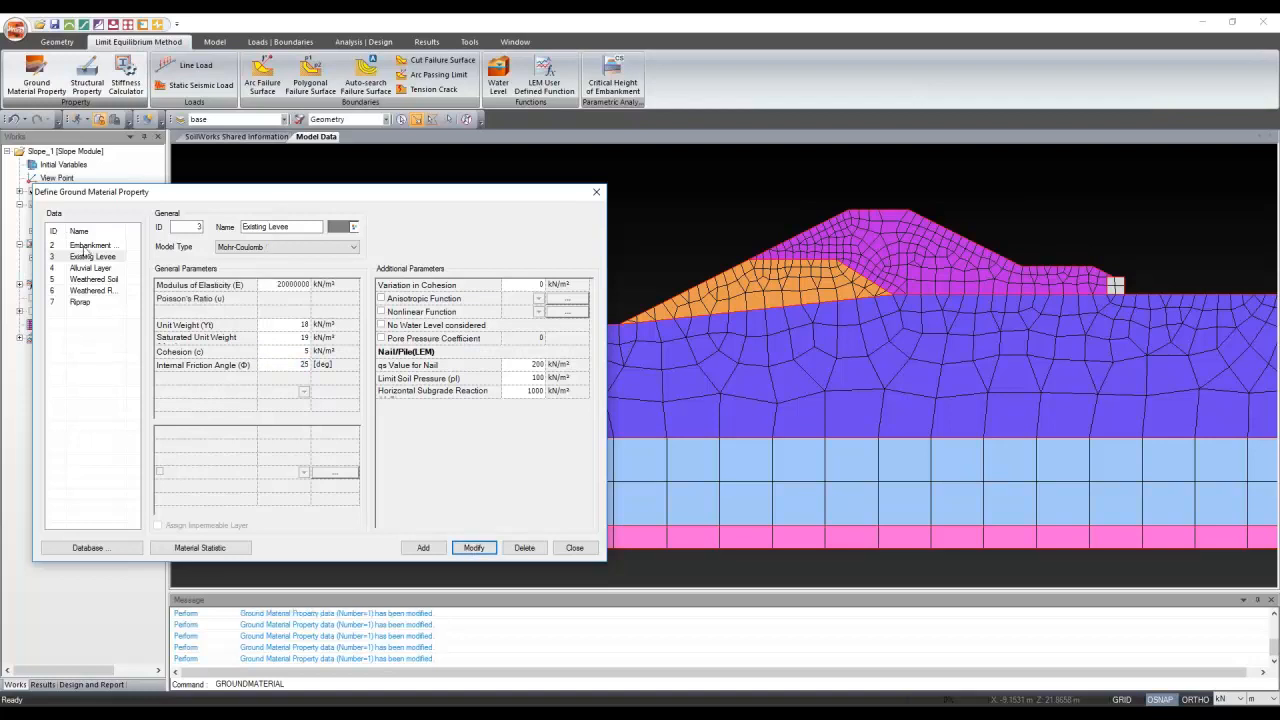
{"action": "left_click", "coordinate": [255, 248]}
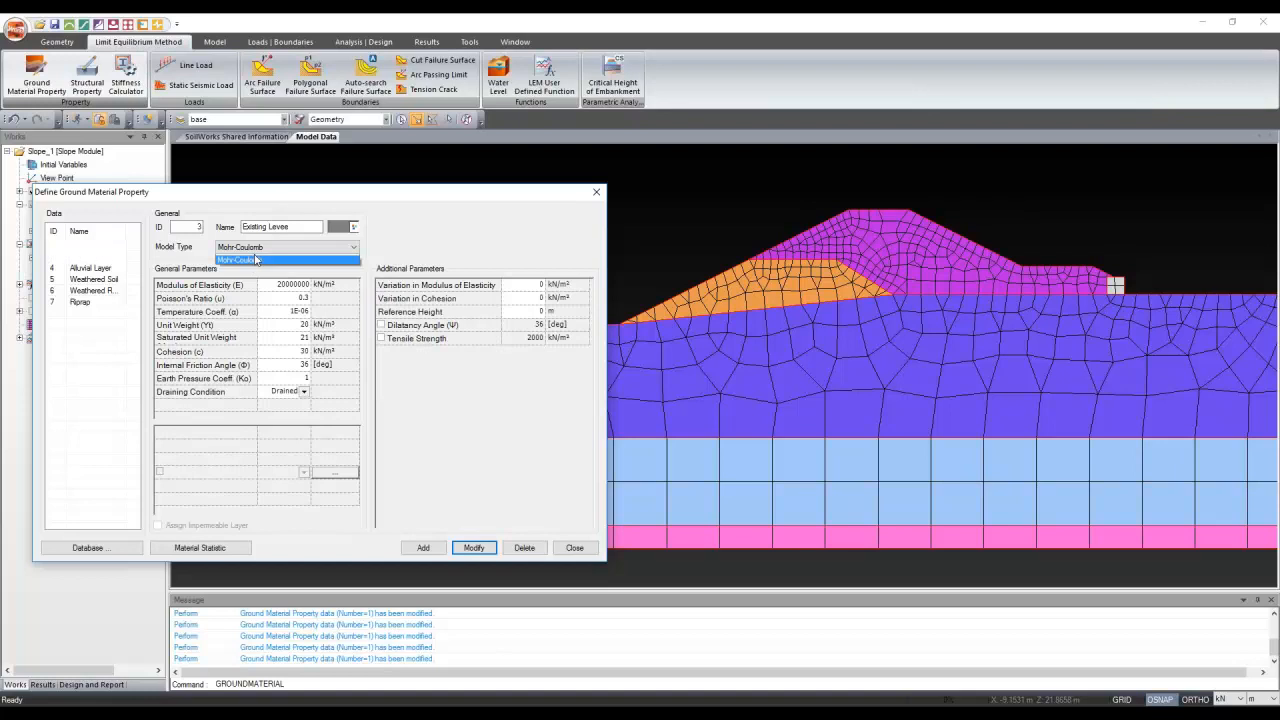
{"action": "left_click", "coordinate": [261, 270]}
{"action": "left_click", "coordinate": [284, 327]}
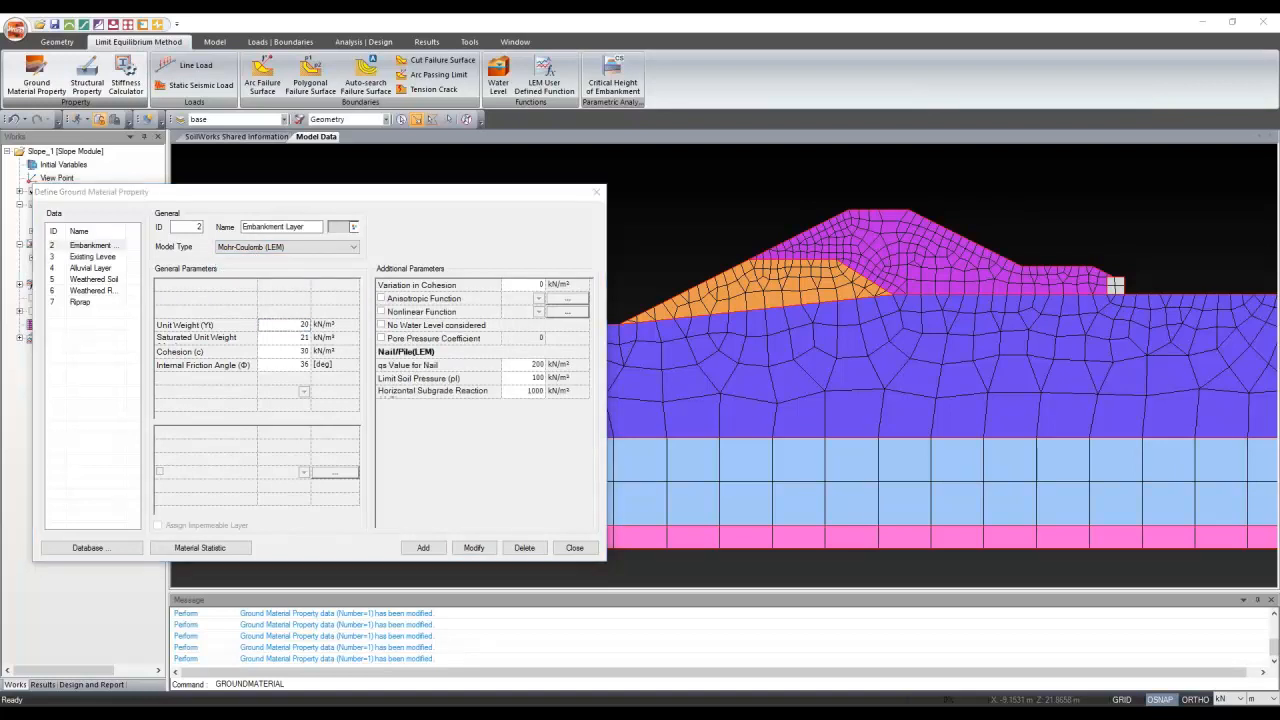
{"action": "left_click", "coordinate": [292, 326]}
{"action": "type", "text": "19"}
{"action": "key", "text": "Tab"}
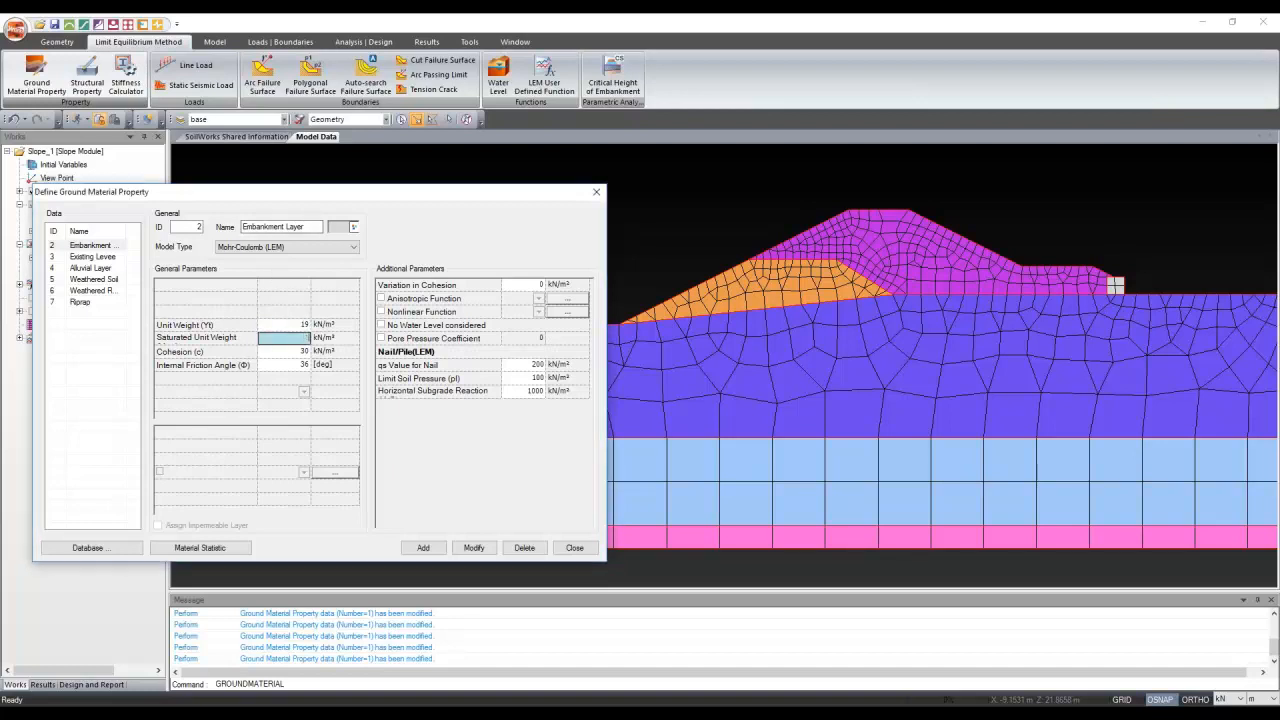
{"action": "type", "text": "20"}
{"action": "key", "text": "Tab"}
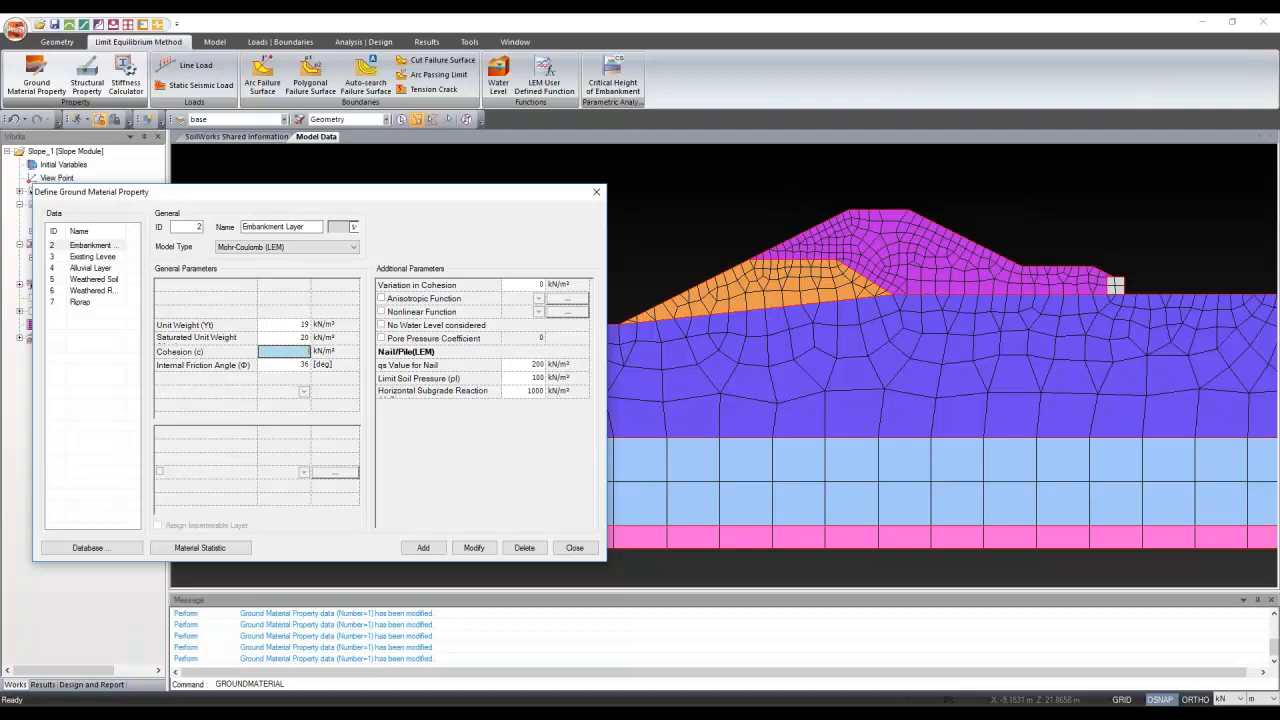
{"action": "type", "text": "5"}
{"action": "key", "text": "Tab"}
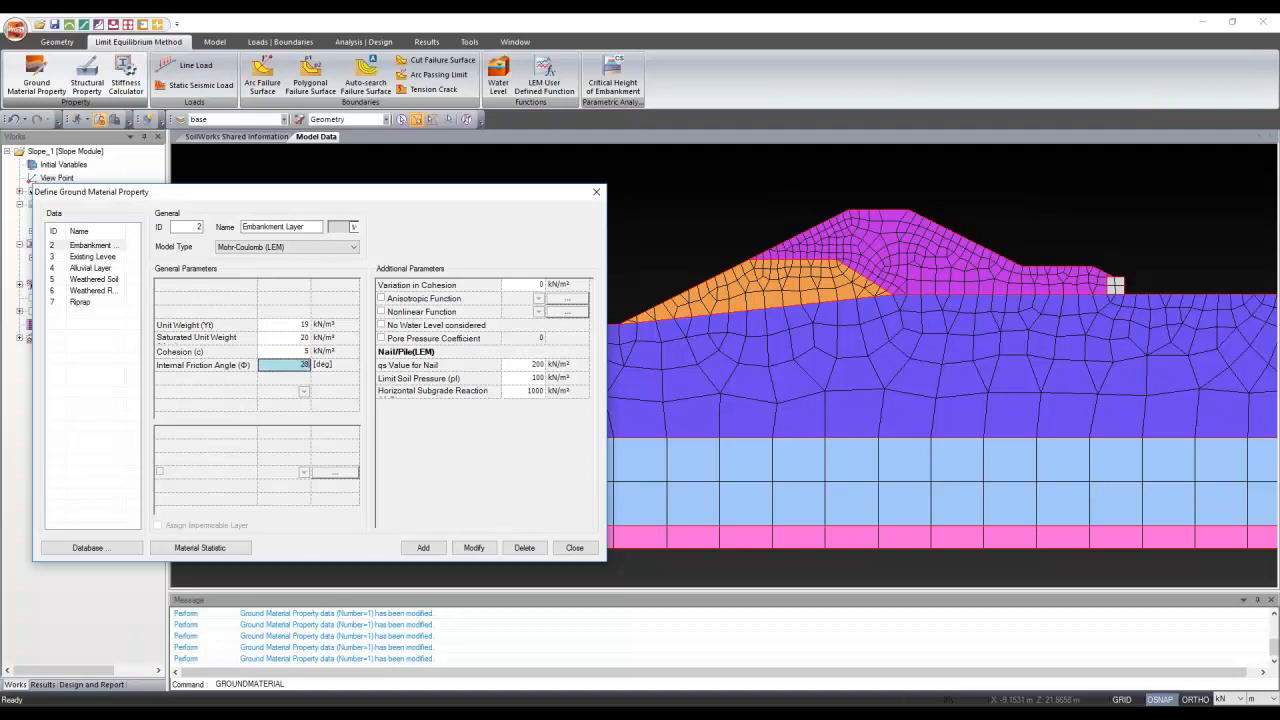
{"action": "left_click", "coordinate": [474, 548]}
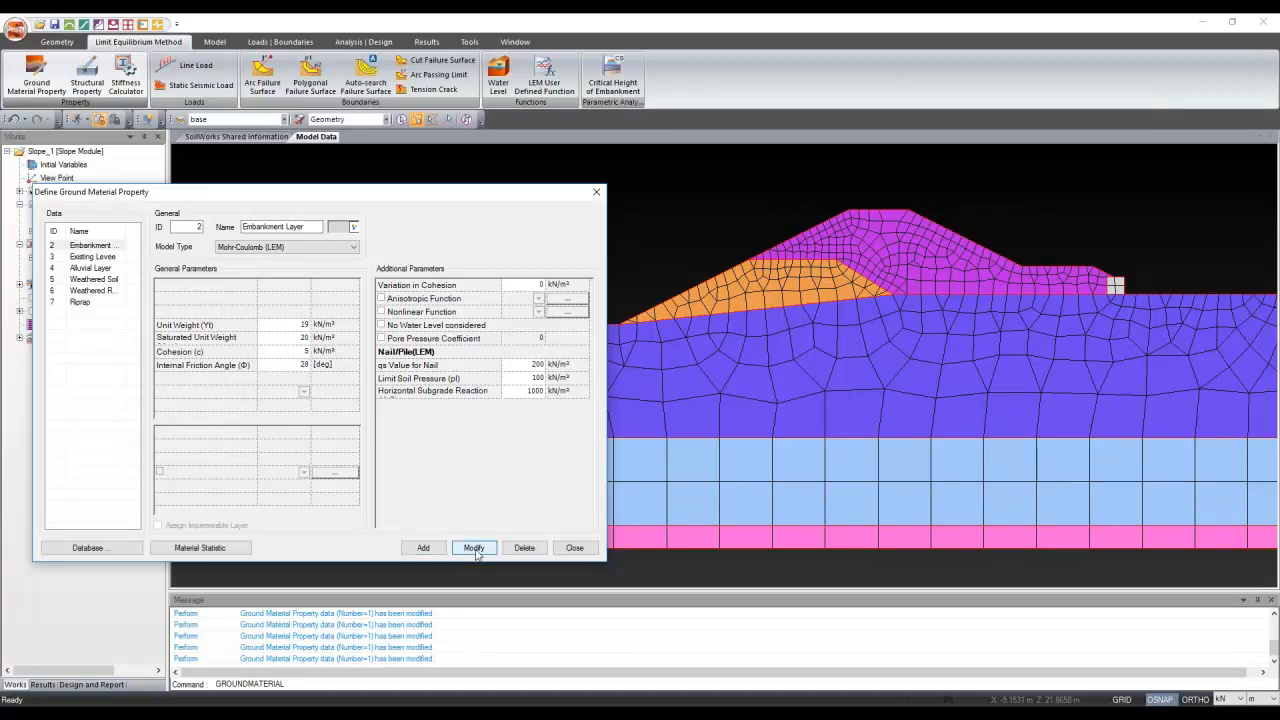
{"action": "left_click", "coordinate": [575, 548]}
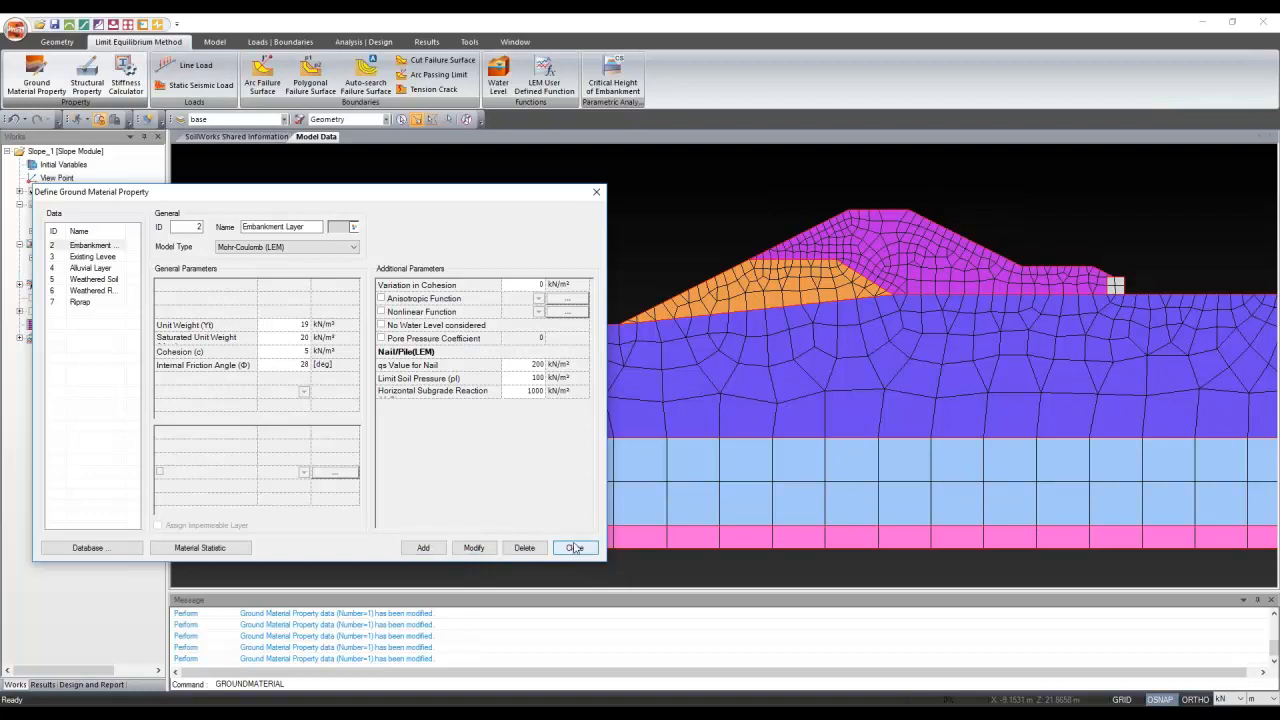
Close the material editor and hide the mesh so the soil layers show as solid regions
{"action": "left_click", "coordinate": [575, 548]}
{"action": "middle_click_drag", "start_coordinate": [300, 297], "coordinate": [170, 301]}
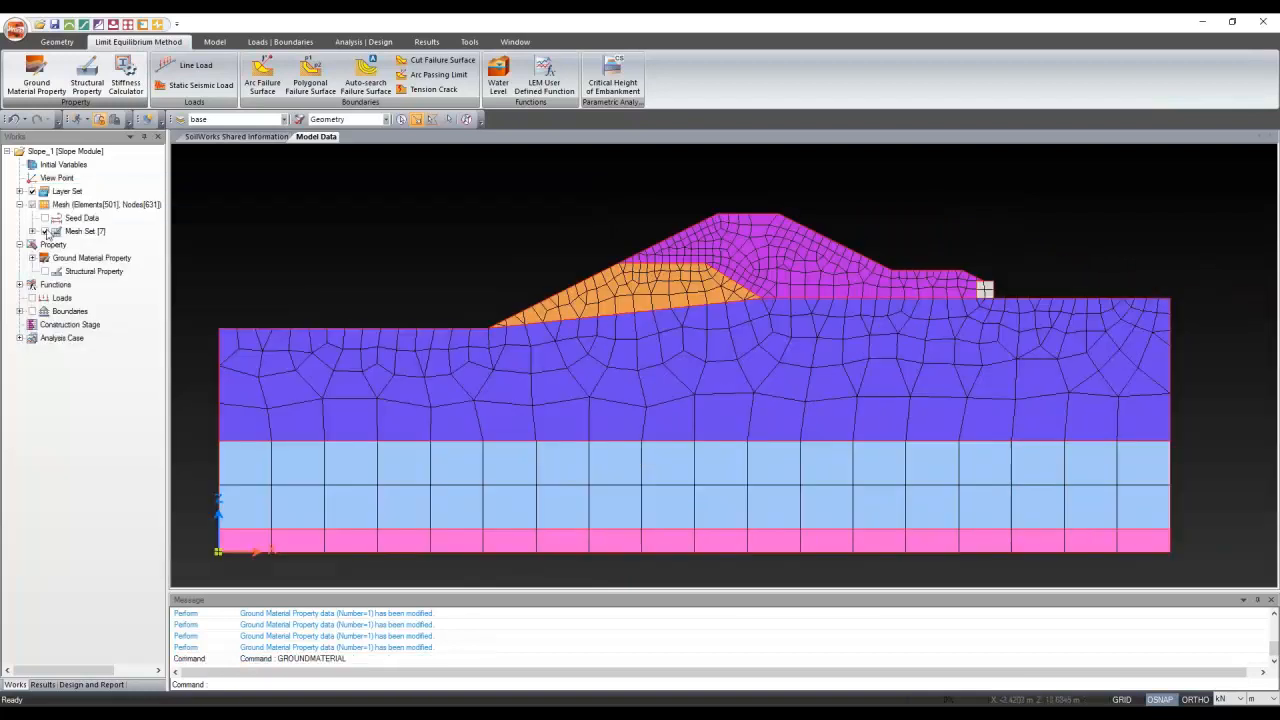
{"action": "left_click", "coordinate": [46, 232]}
{"action": "left_click", "coordinate": [738, 322]}
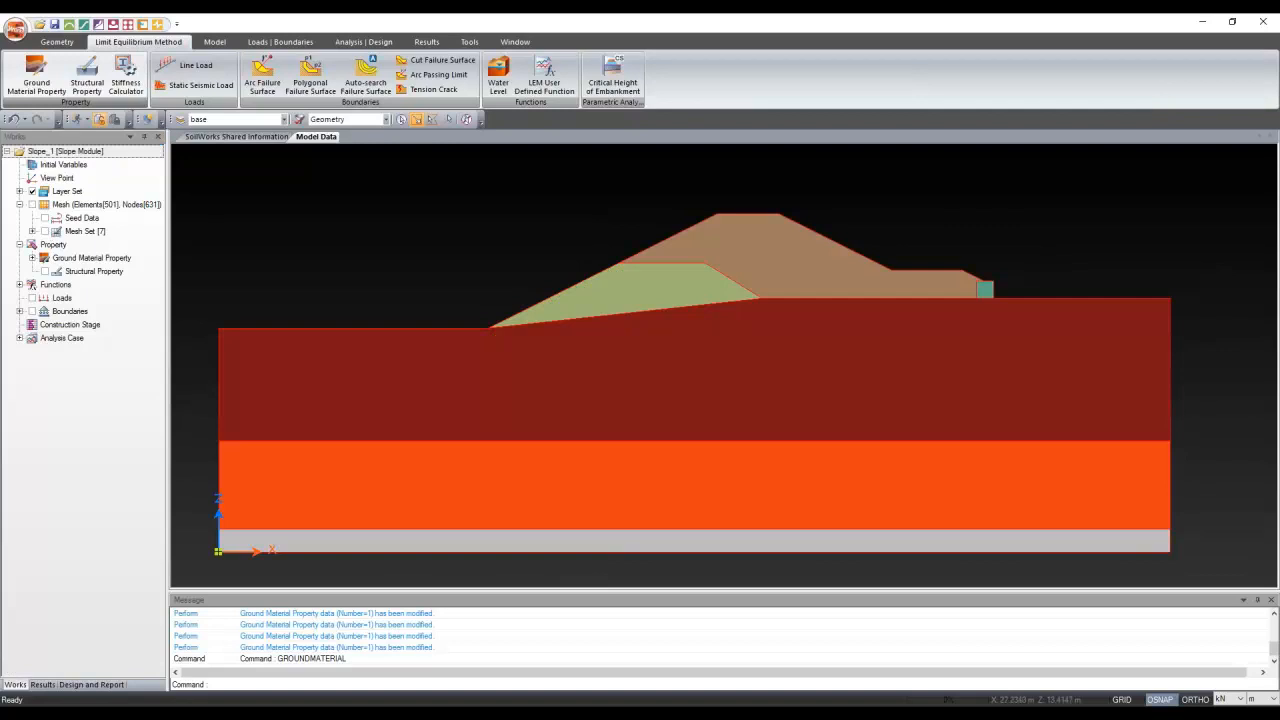
{"action": "middle_click_drag", "start_coordinate": [588, 370], "coordinate": [792, 414]}
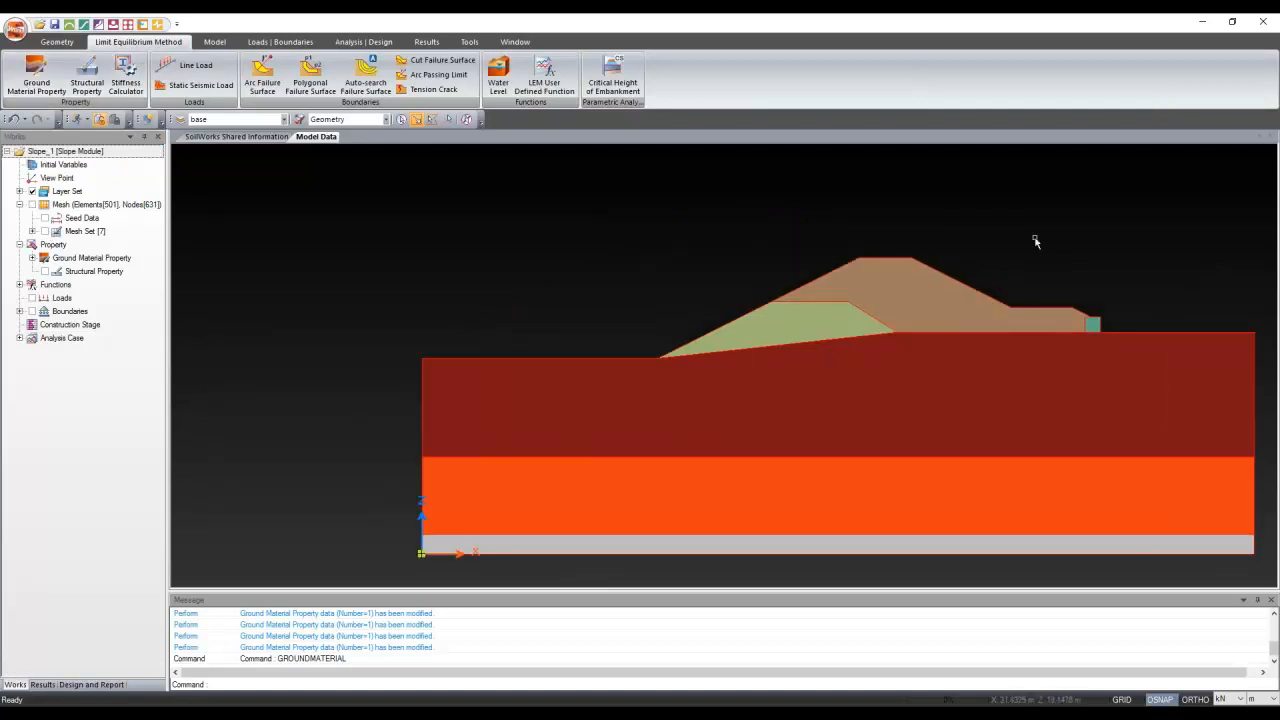
{"action": "middle_click_drag", "start_coordinate": [1036, 238], "coordinate": [741, 223]}
{"action": "scroll", "coordinate": [379, 351], "scroll_direction": "down", "scroll_amount": 2}
{"action": "scroll", "coordinate": [1123, 272], "scroll_direction": "up", "scroll_amount": 1}
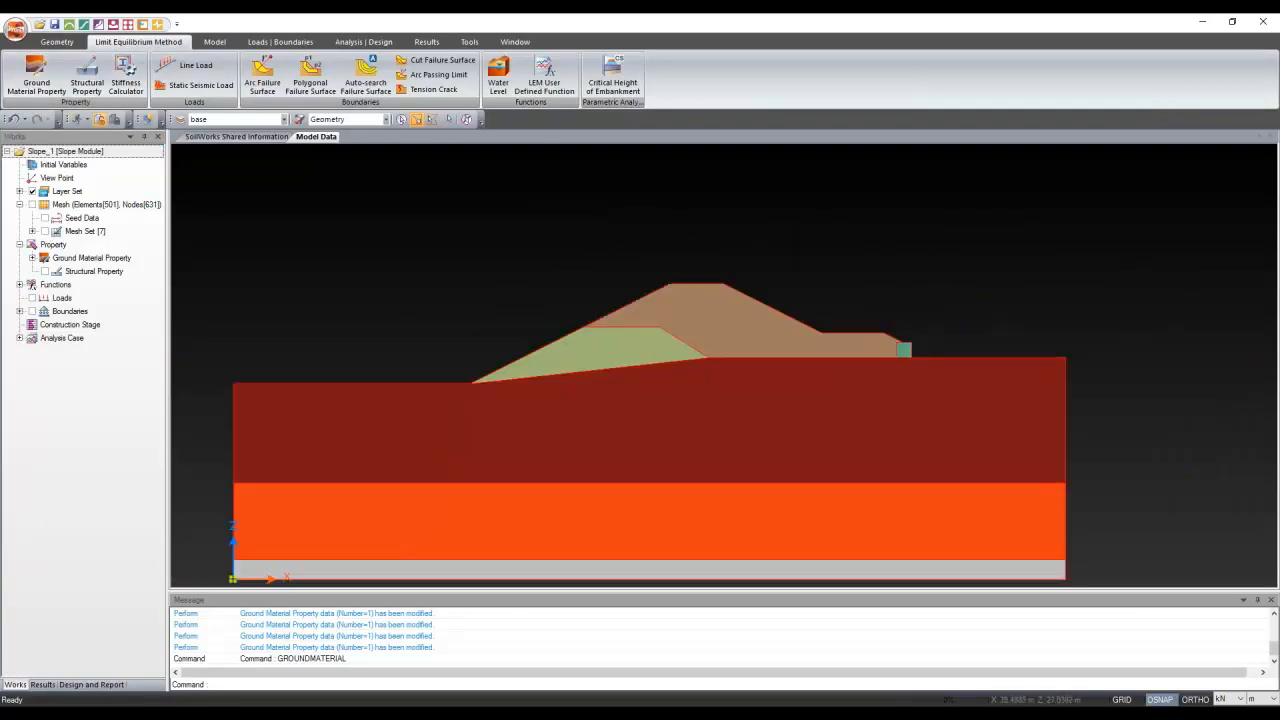
Bring up the Define Arc Failure Surface dialog
{"action": "left_click", "coordinate": [252, 89]}
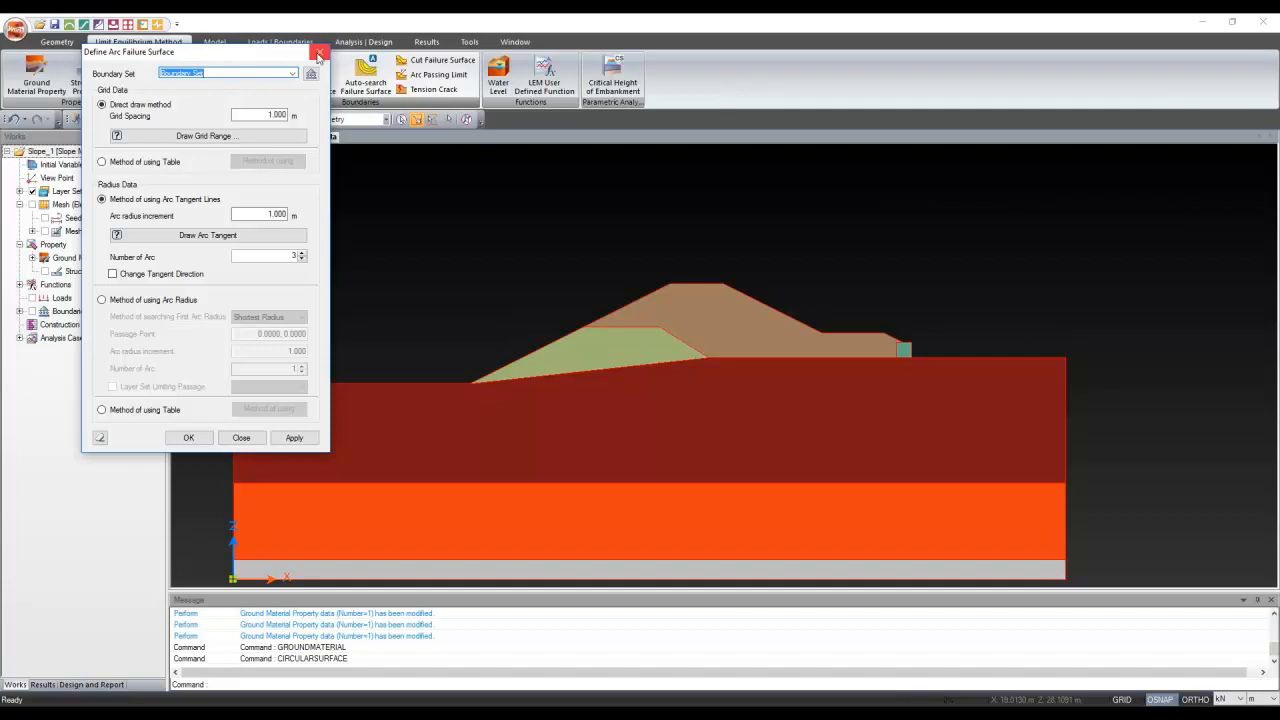
{"action": "left_click", "coordinate": [318, 54]}
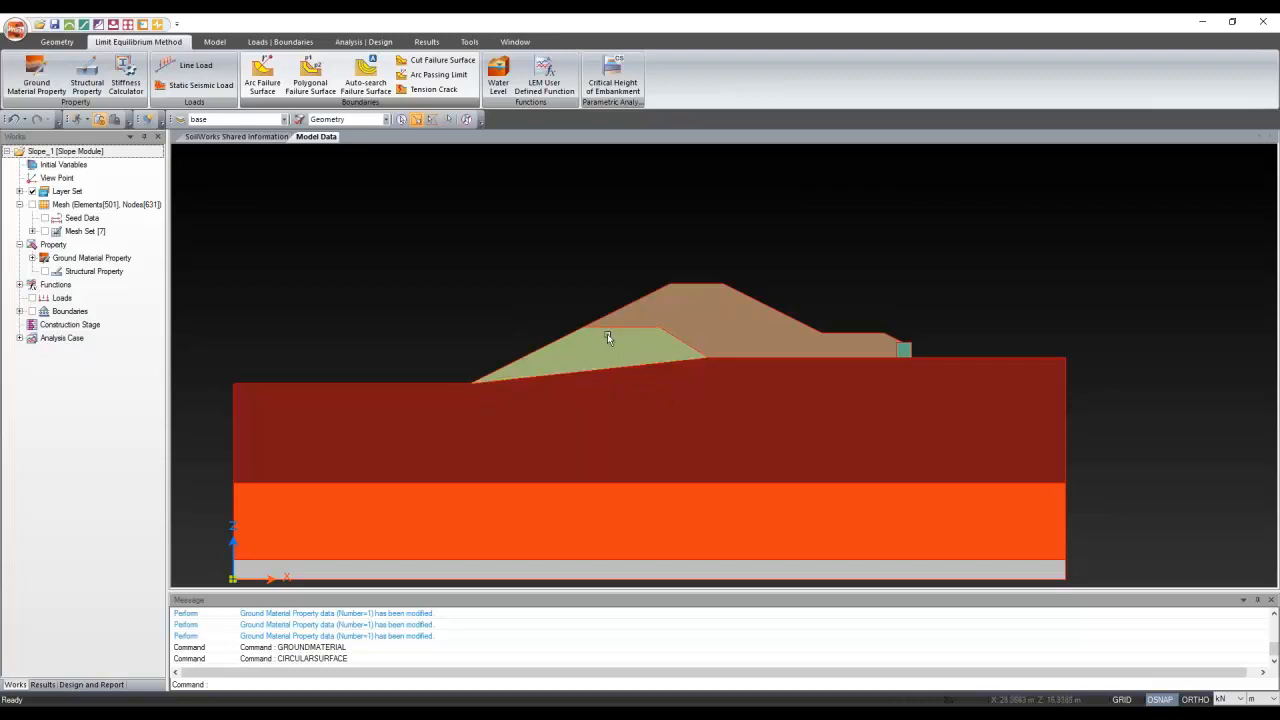
{"action": "left_click", "coordinate": [276, 77]}
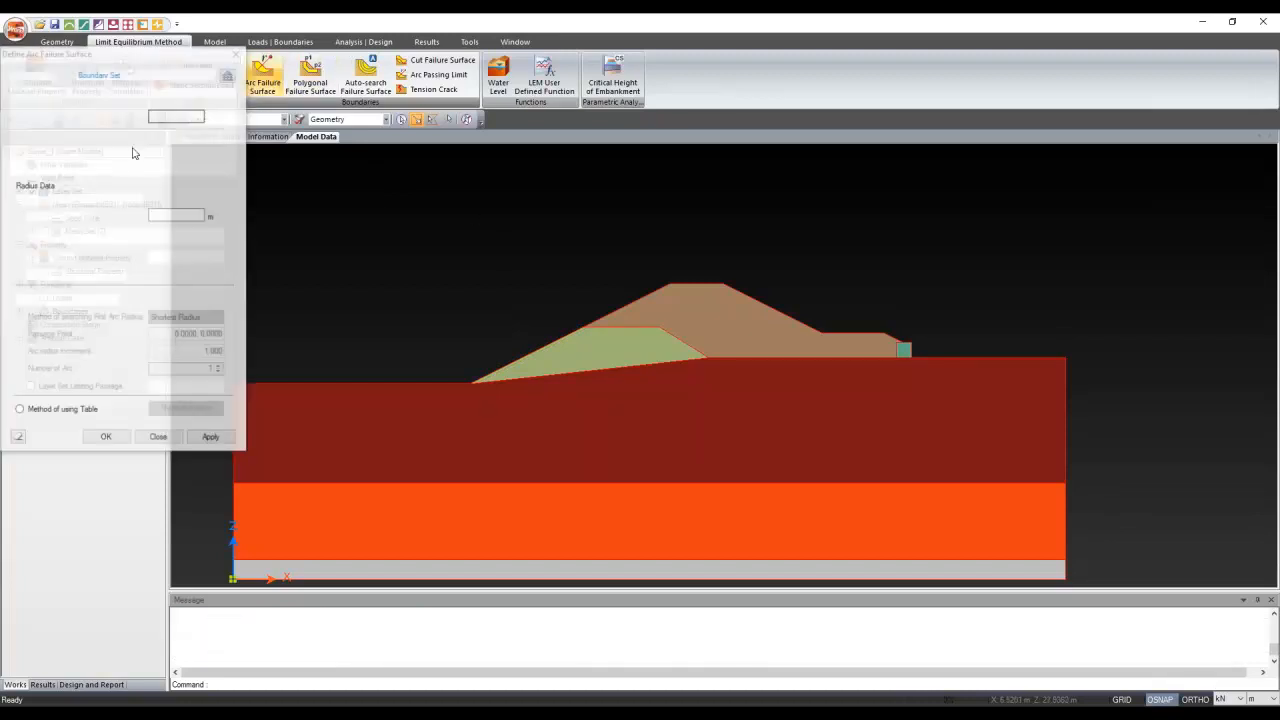
Create the Left Grid search grid above the left slope with 0.5 m spacing, arcs by radius
{"action": "left_click", "coordinate": [133, 138]}
{"action": "left_click", "coordinate": [392, 365]}
{"action": "left_click", "coordinate": [638, 215]}
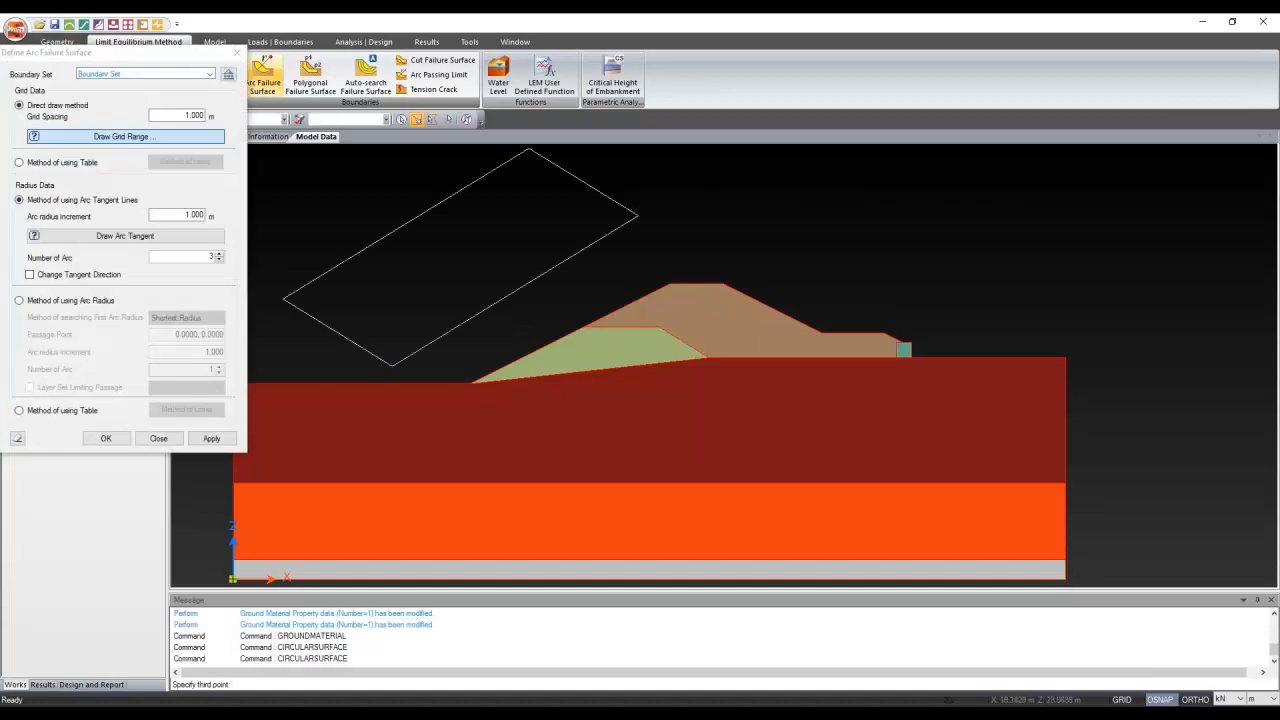
{"action": "left_click", "coordinate": [533, 152]}
{"action": "double_click", "coordinate": [180, 115]}
{"action": "type", "text": "0.5"}
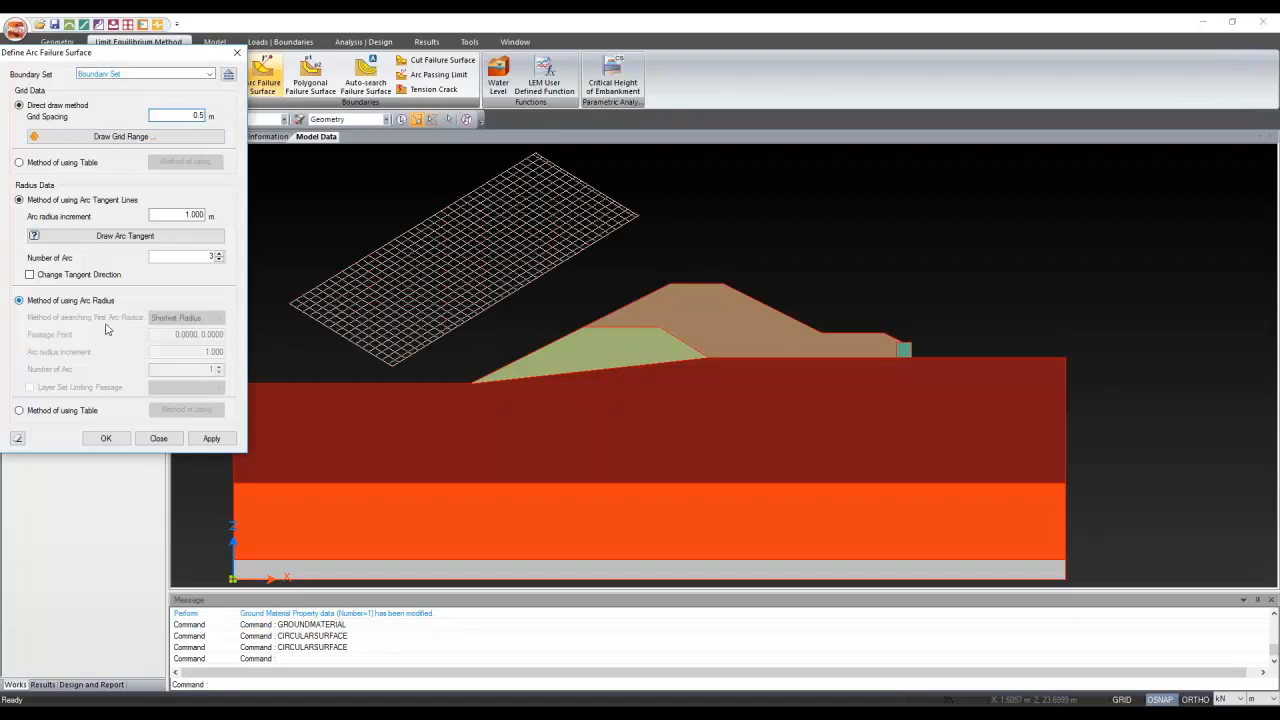
{"action": "left_click", "coordinate": [80, 301]}
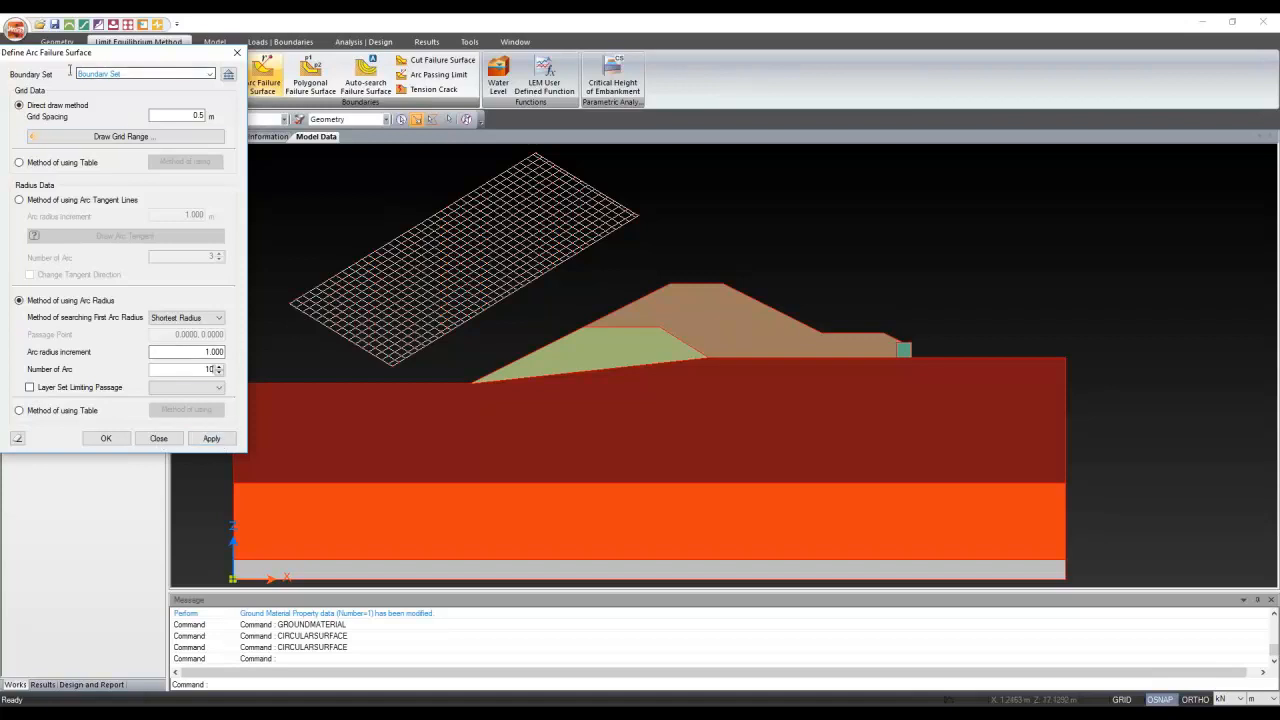
{"action": "left_click_drag", "start_coordinate": [124, 74], "coordinate": [70, 71]}
{"action": "type", "text": "Le"}
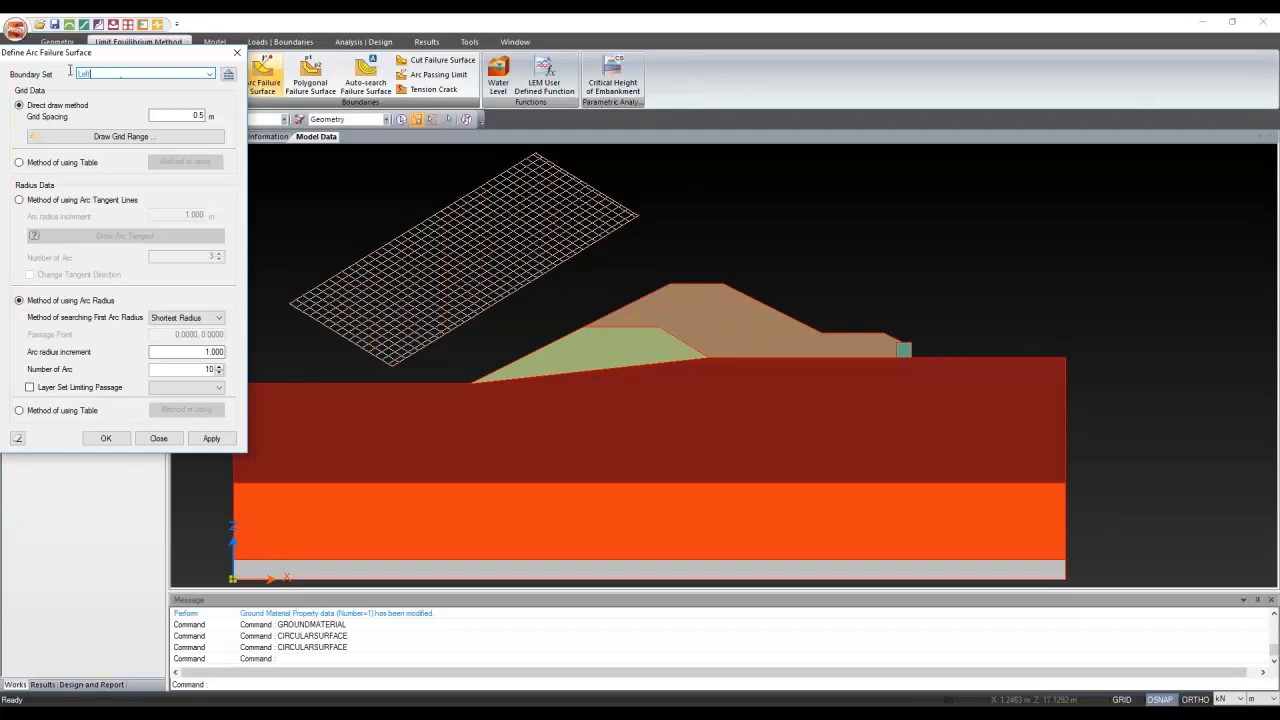
{"action": "type", "text": "ft Grid"}
{"action": "left_click", "coordinate": [229, 441]}
Draw a grid above the right slope with 0.5 m spacing and 10 arcs, named Right Grid
{"action": "left_click", "coordinate": [103, 137]}
{"action": "left_click", "coordinate": [758, 206]}
{"action": "left_click", "coordinate": [972, 342]}
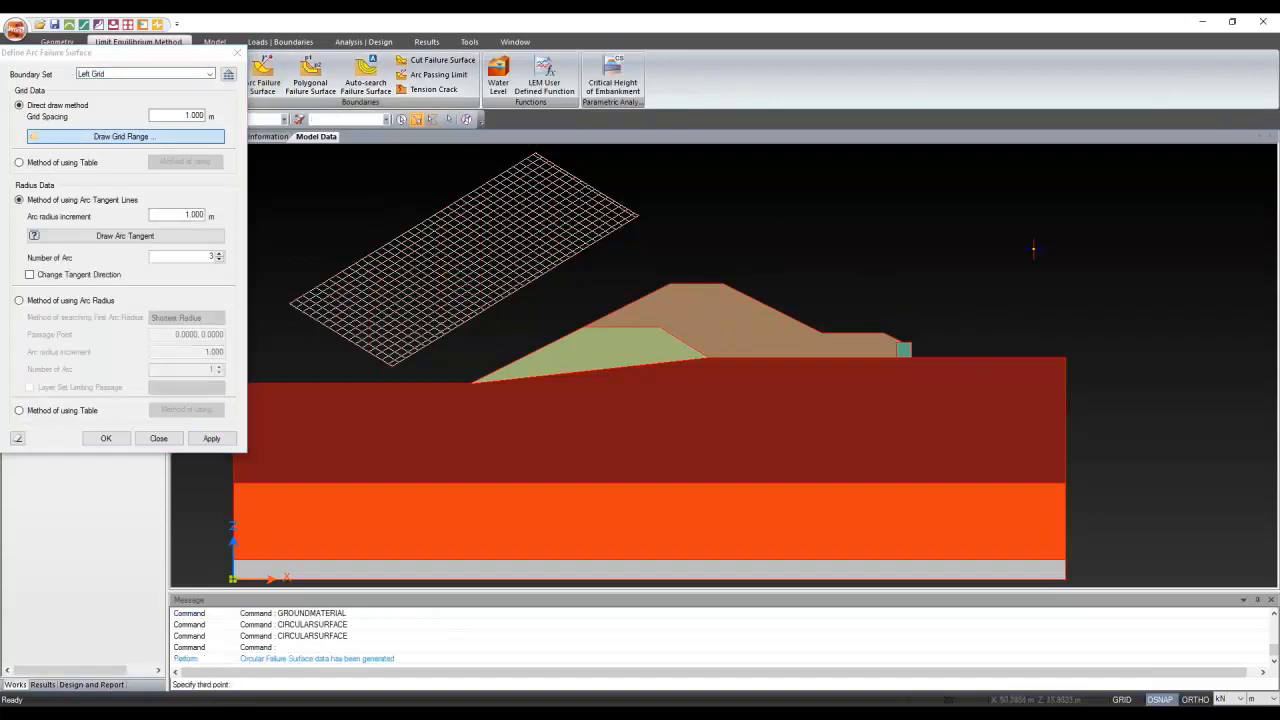
{"action": "left_click", "coordinate": [1065, 222]}
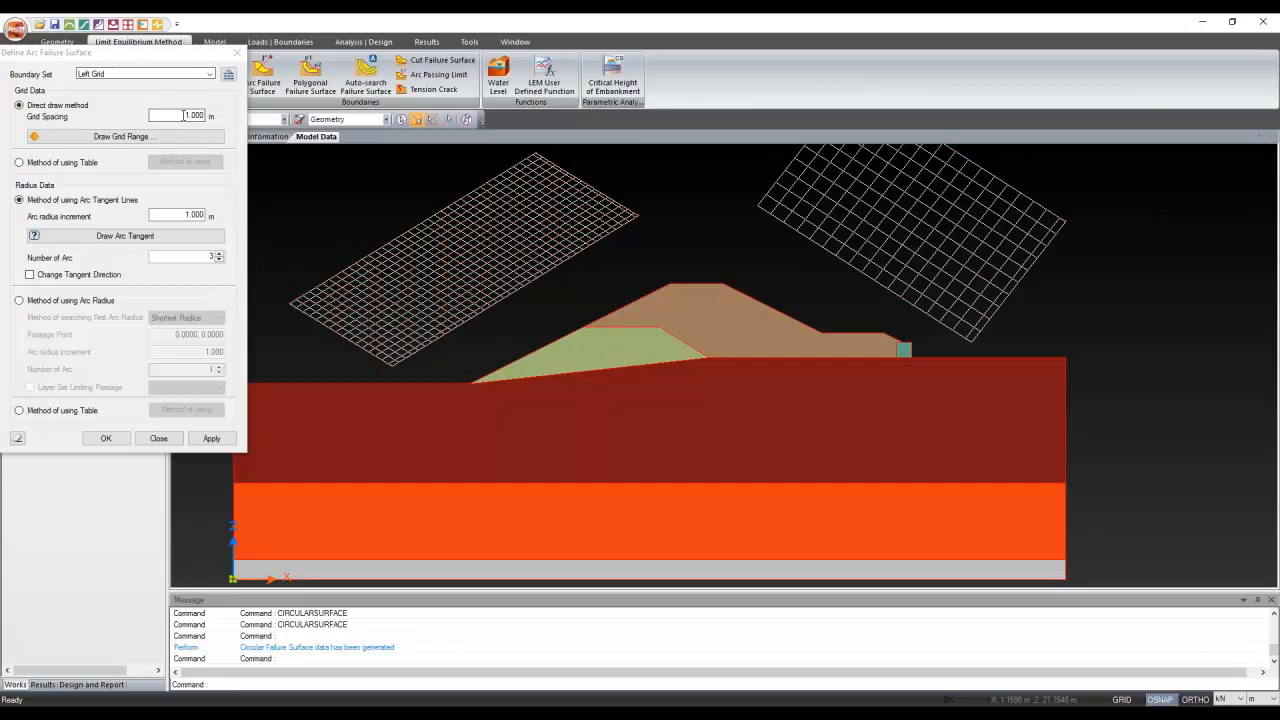
{"action": "left_click_drag", "start_coordinate": [183, 117], "coordinate": [205, 117]}
{"action": "type", "text": "0.5"}
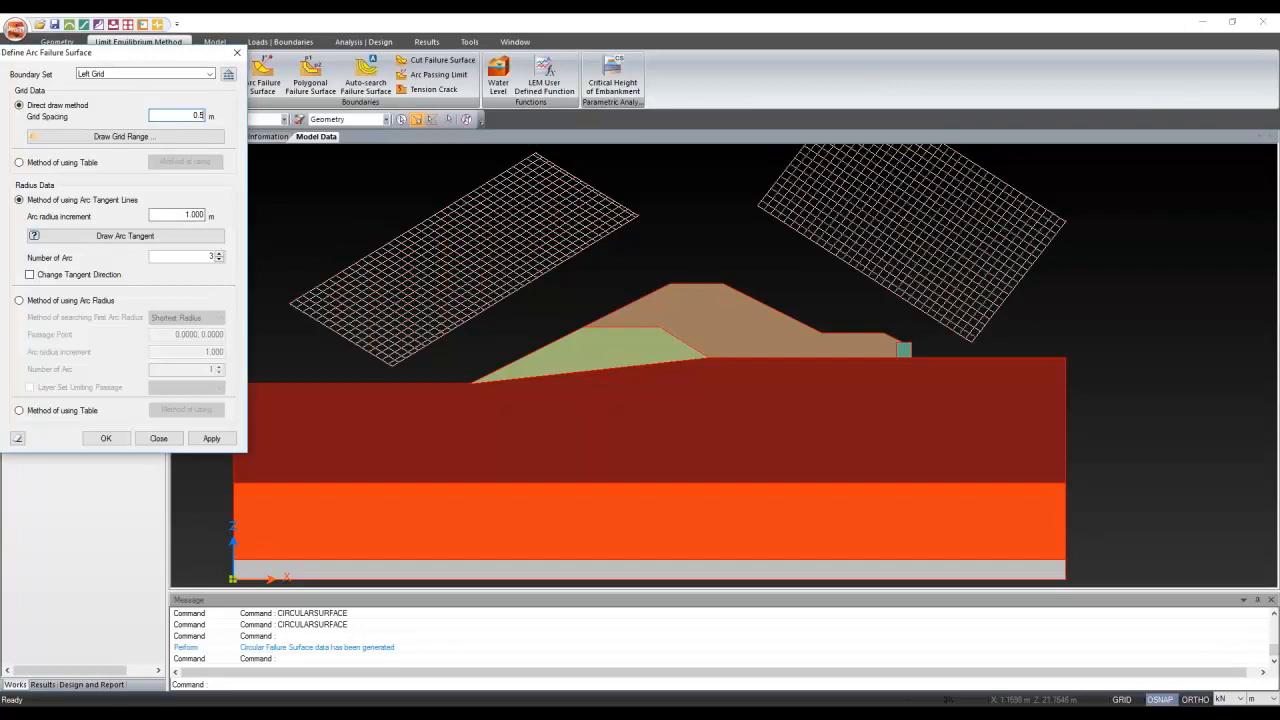
{"action": "left_click", "coordinate": [30, 301]}
{"action": "left_click", "coordinate": [210, 369]}
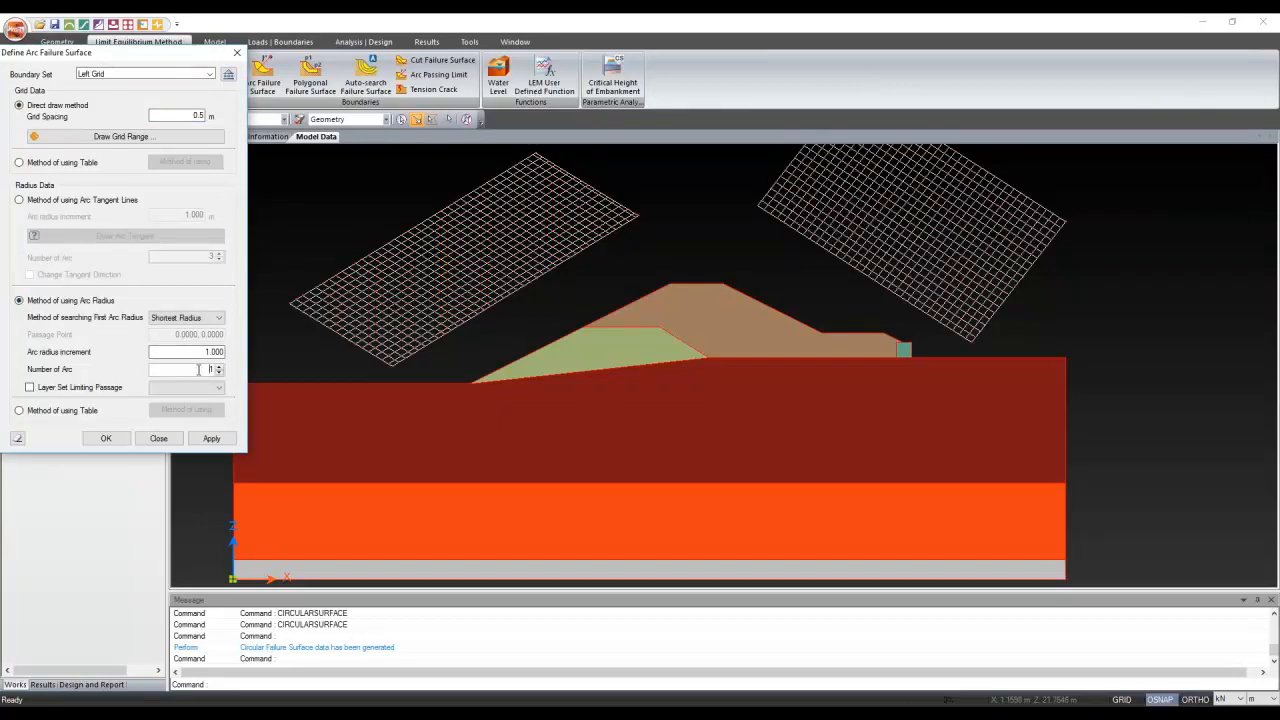
{"action": "type", "text": "0"}
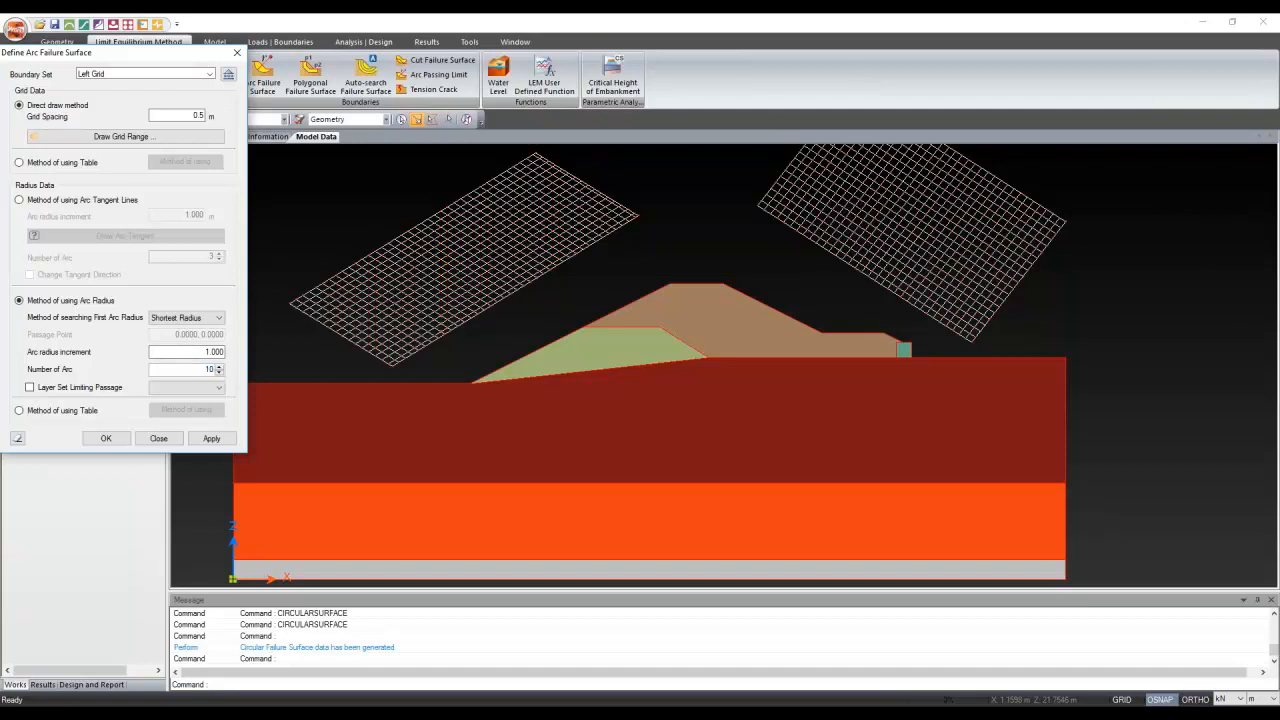
{"action": "left_click", "coordinate": [105, 439]}
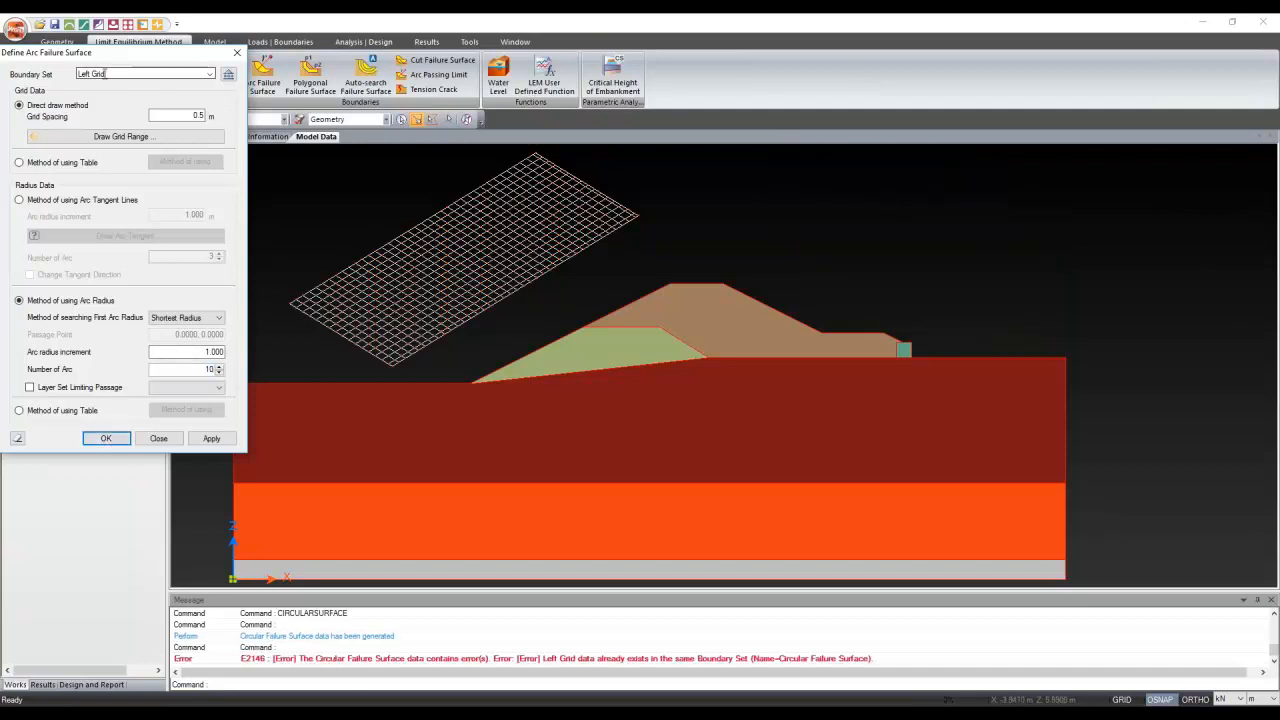
{"action": "left_click_drag", "start_coordinate": [106, 73], "coordinate": [7, 83]}
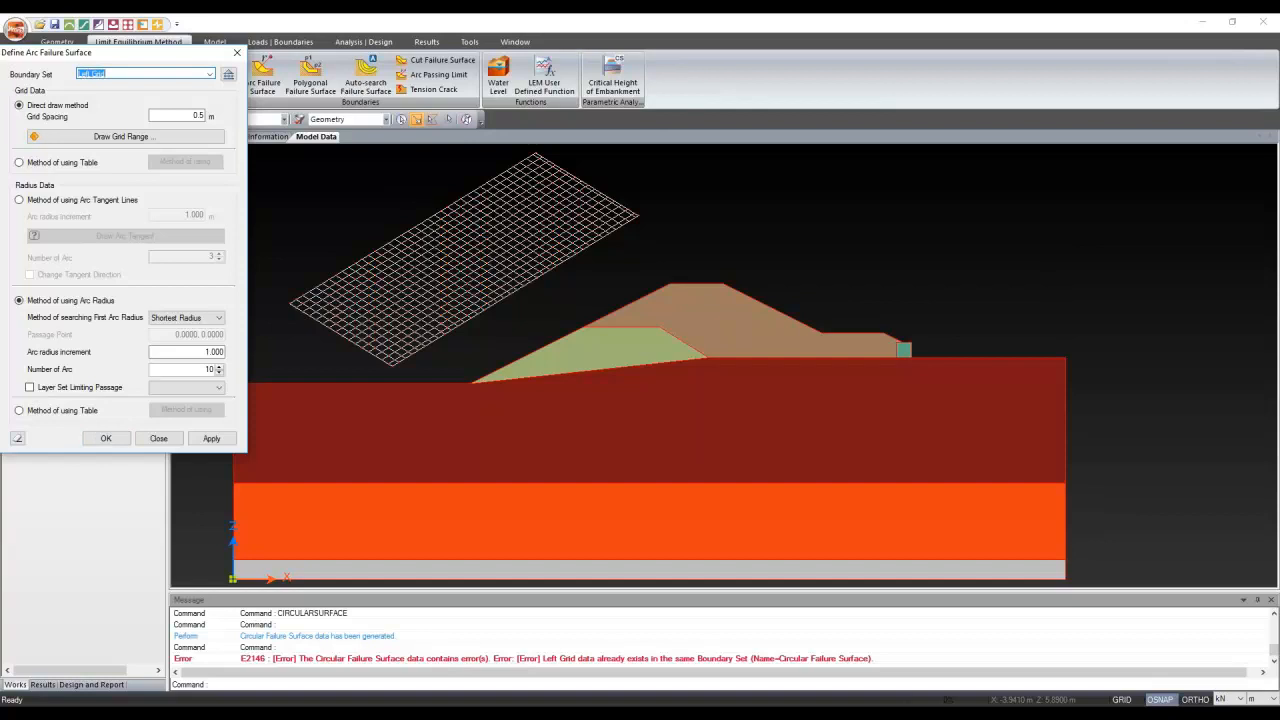
{"action": "type", "text": "Right Grid"}
Redraw the Right Grid range over the right slope and create the surface
{"action": "left_click", "coordinate": [147, 139]}
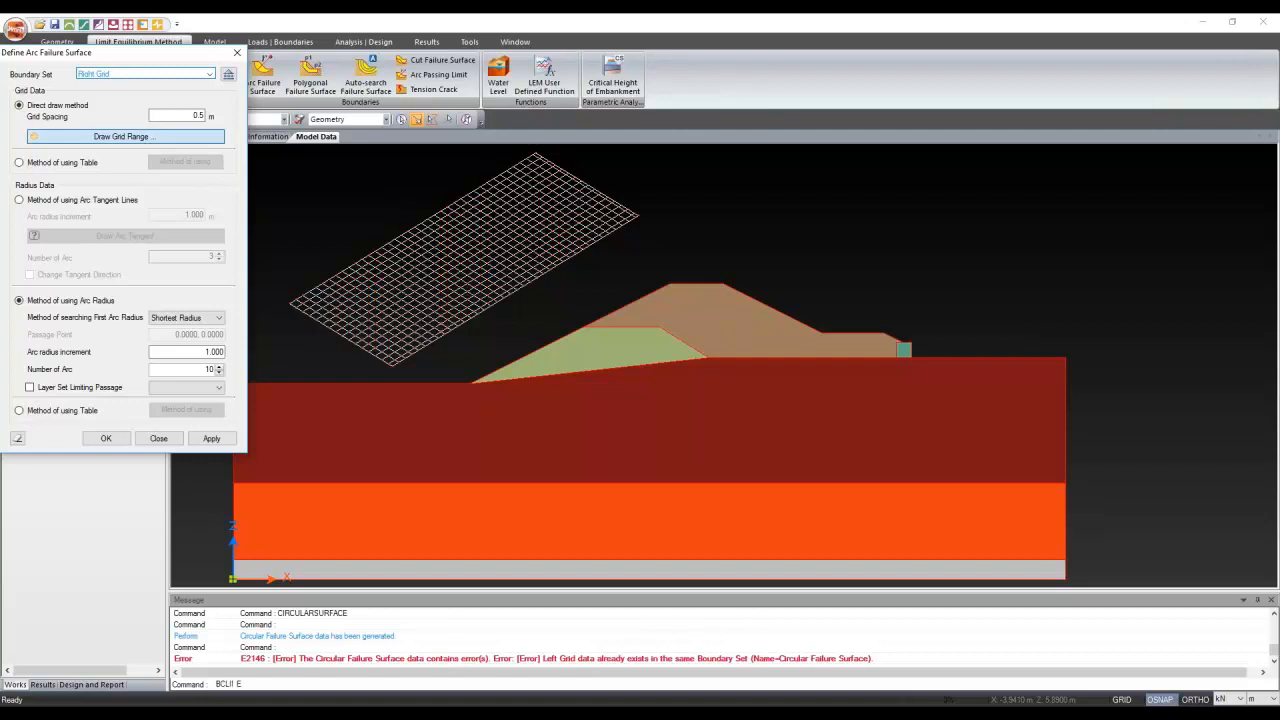
{"action": "left_click", "coordinate": [766, 214]}
{"action": "left_click", "coordinate": [956, 328]}
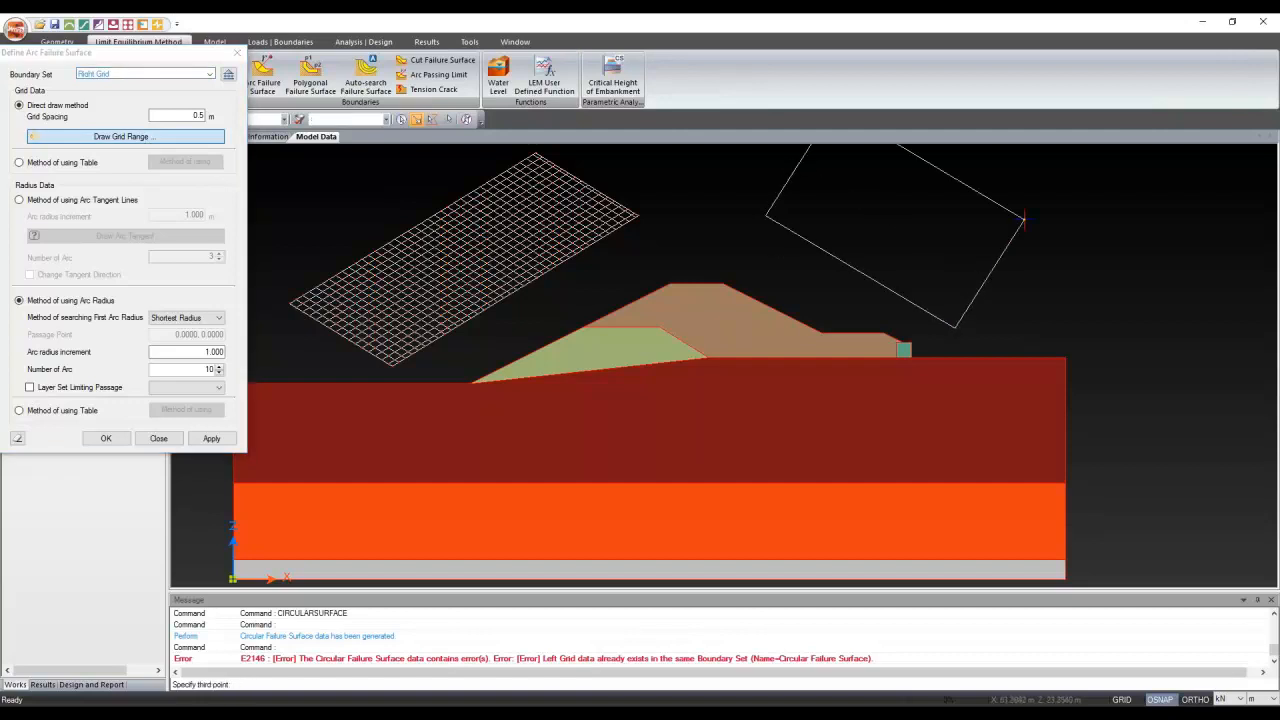
{"action": "left_click", "coordinate": [1023, 218]}
{"action": "left_click", "coordinate": [118, 438]}
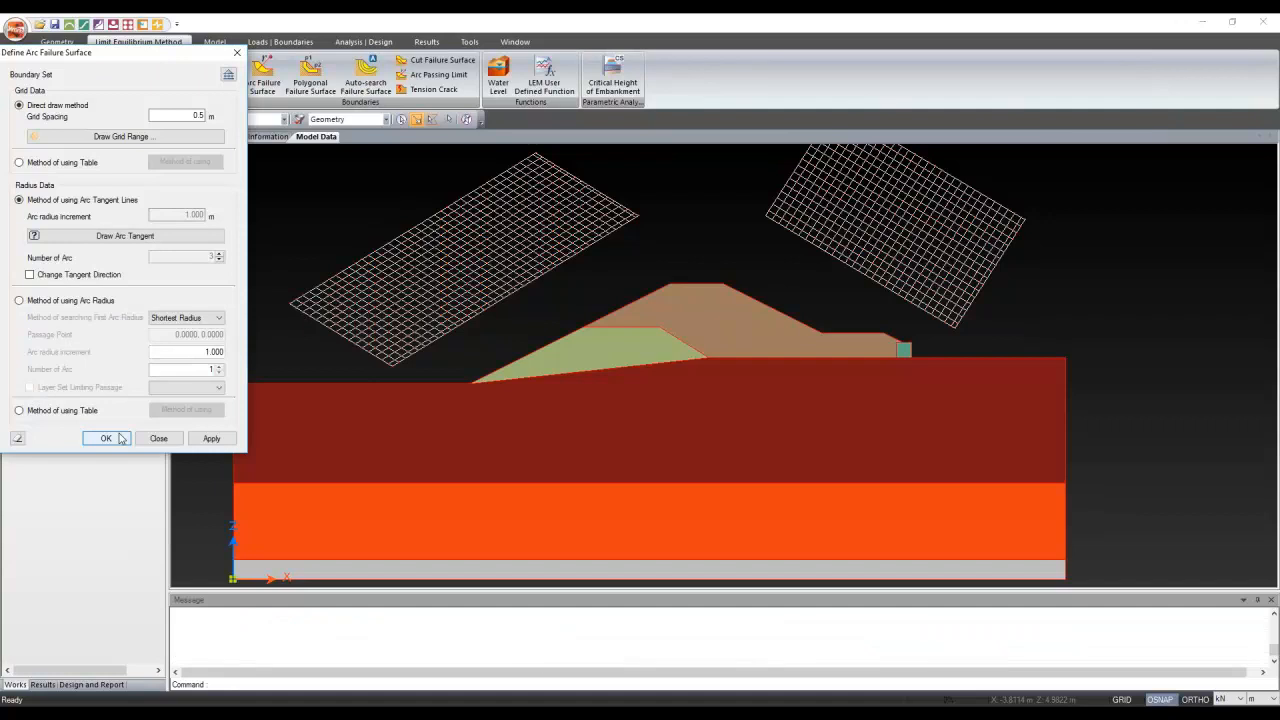
{"action": "left_click", "coordinate": [118, 438]}
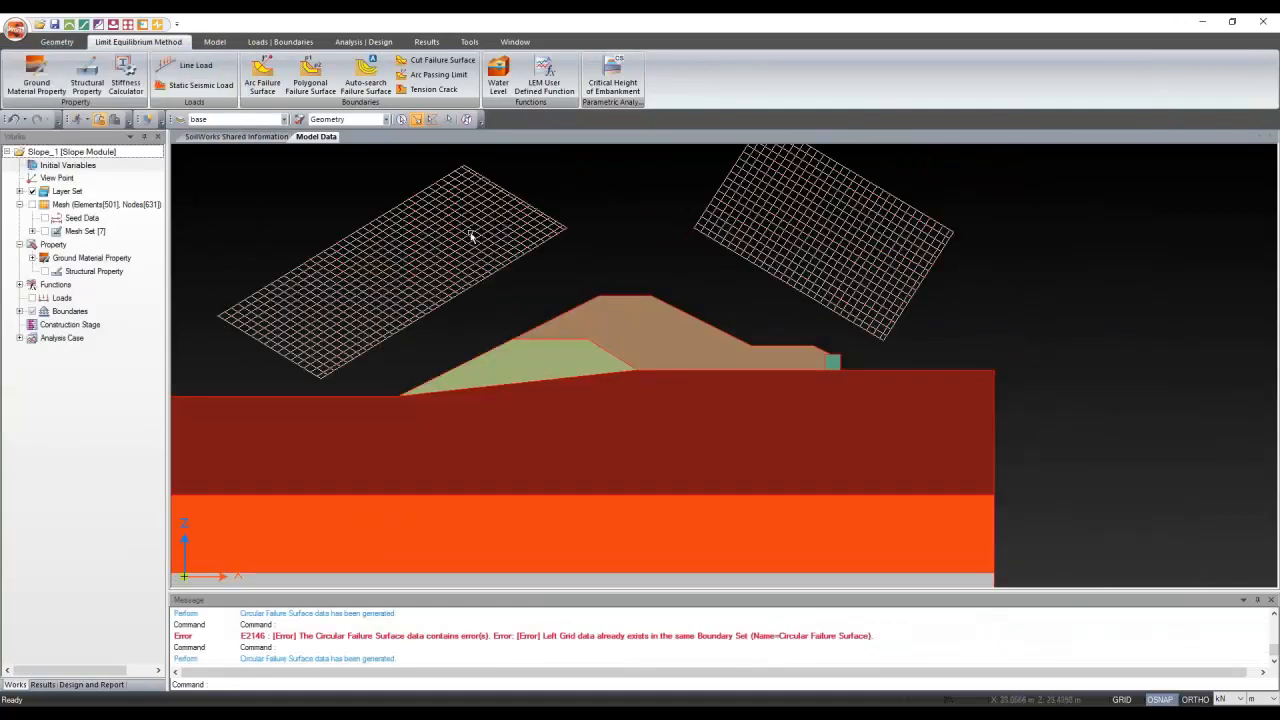
{"action": "left_click", "coordinate": [470, 236]}
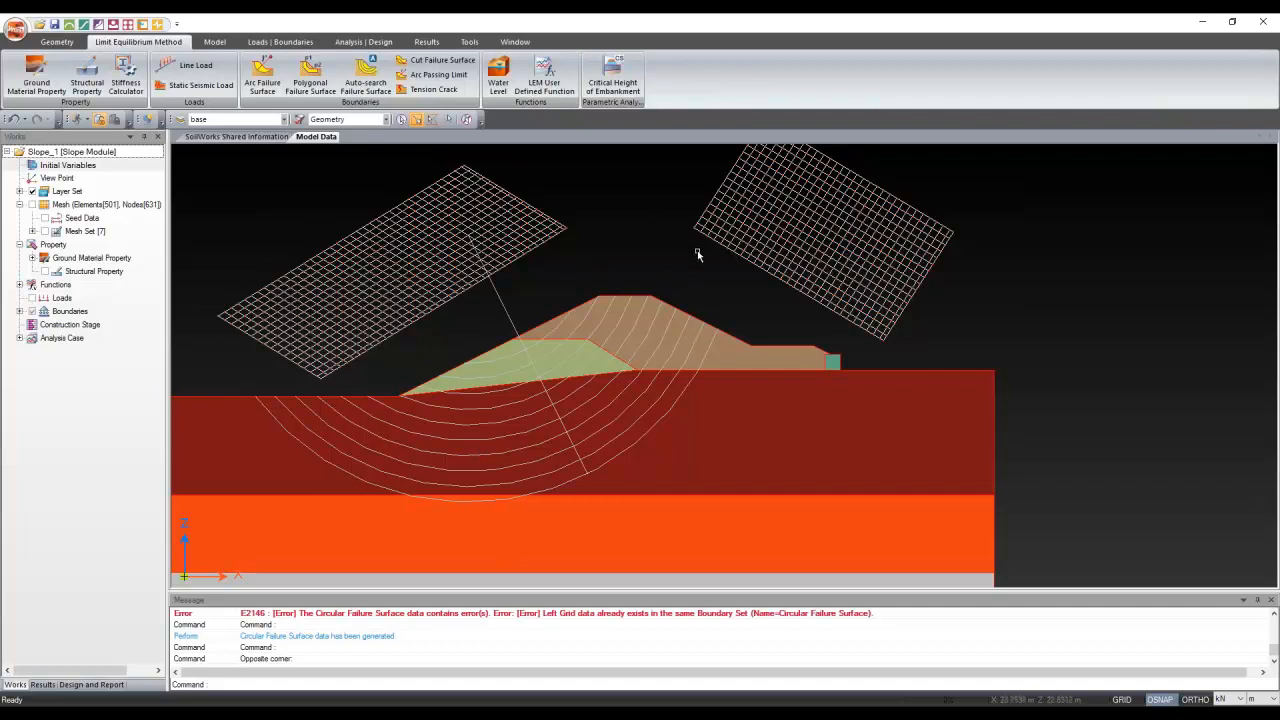
{"action": "left_click", "coordinate": [741, 250]}
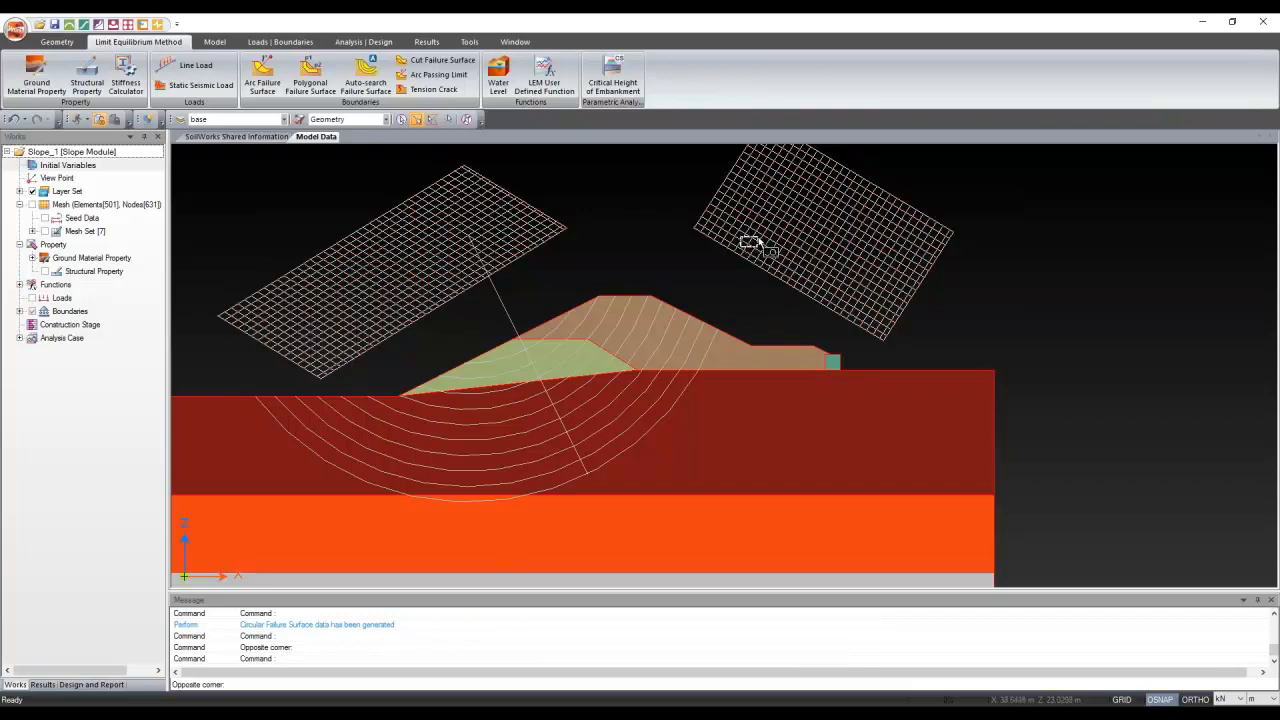
{"action": "left_click", "coordinate": [766, 254]}
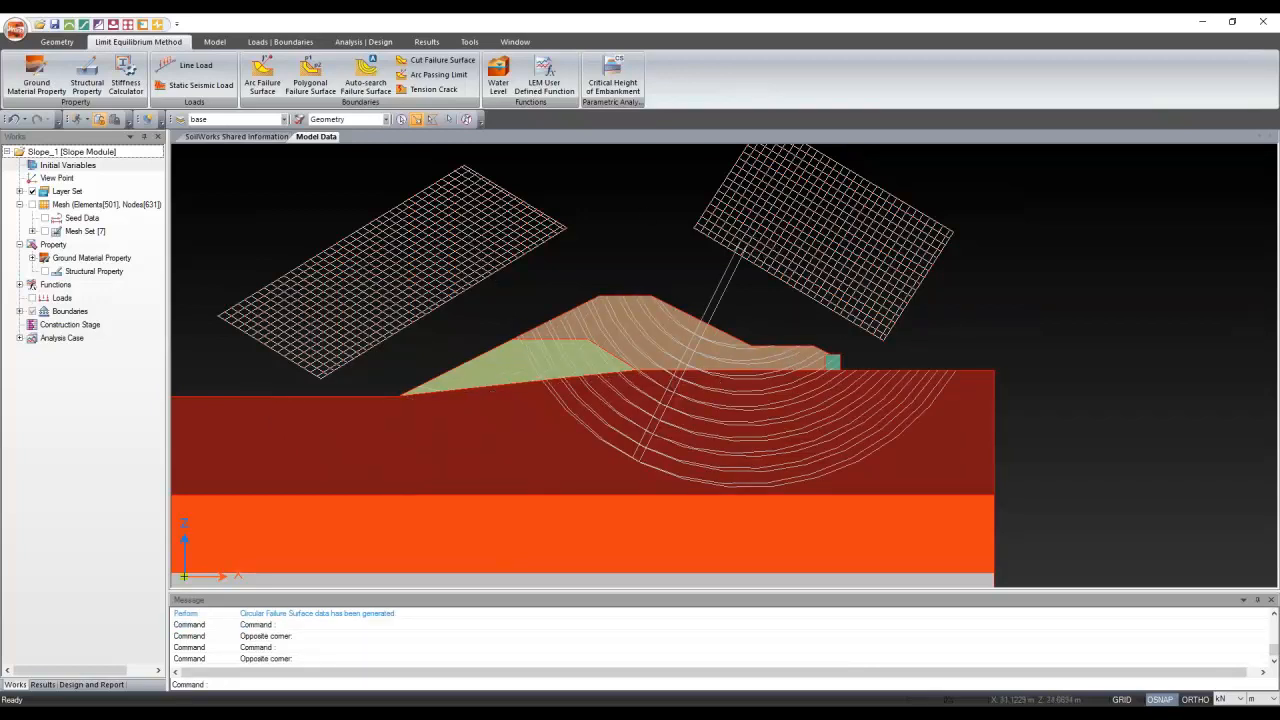
{"action": "key", "text": "Escape"}
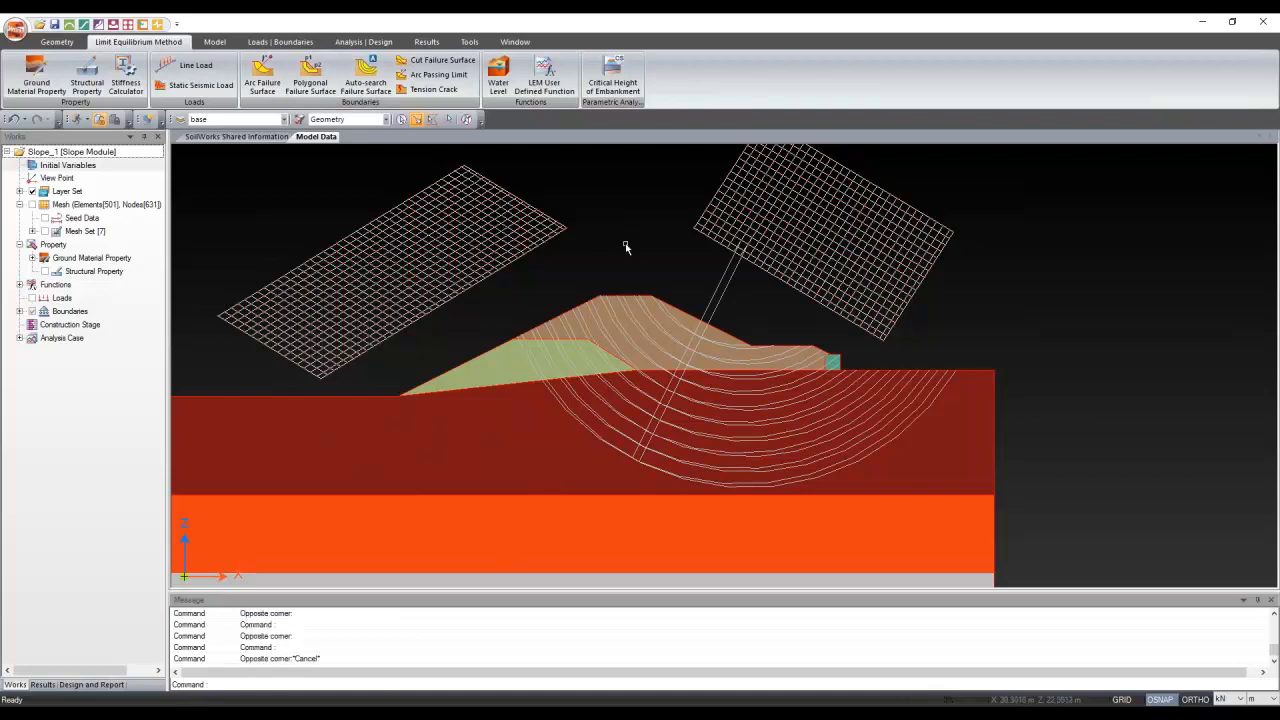
{"action": "key", "text": "Escape"}
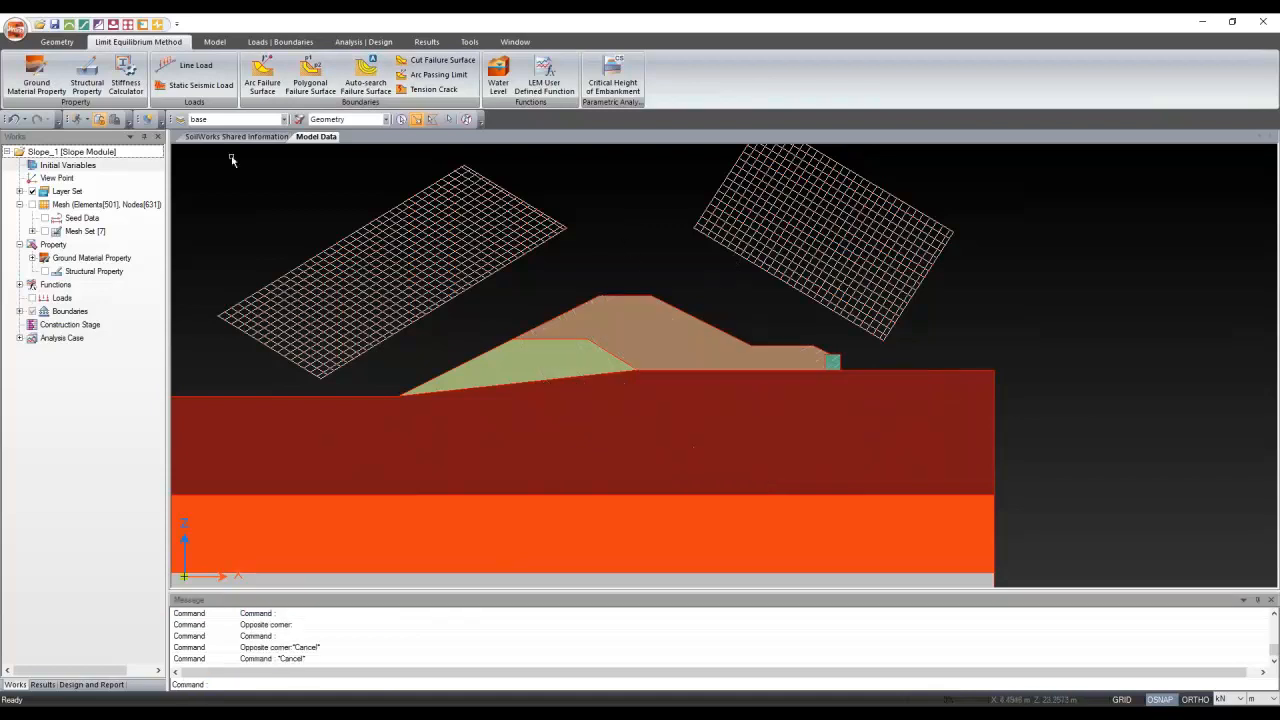
Define a self-weight load set named SW
{"action": "left_click", "coordinate": [276, 44]}
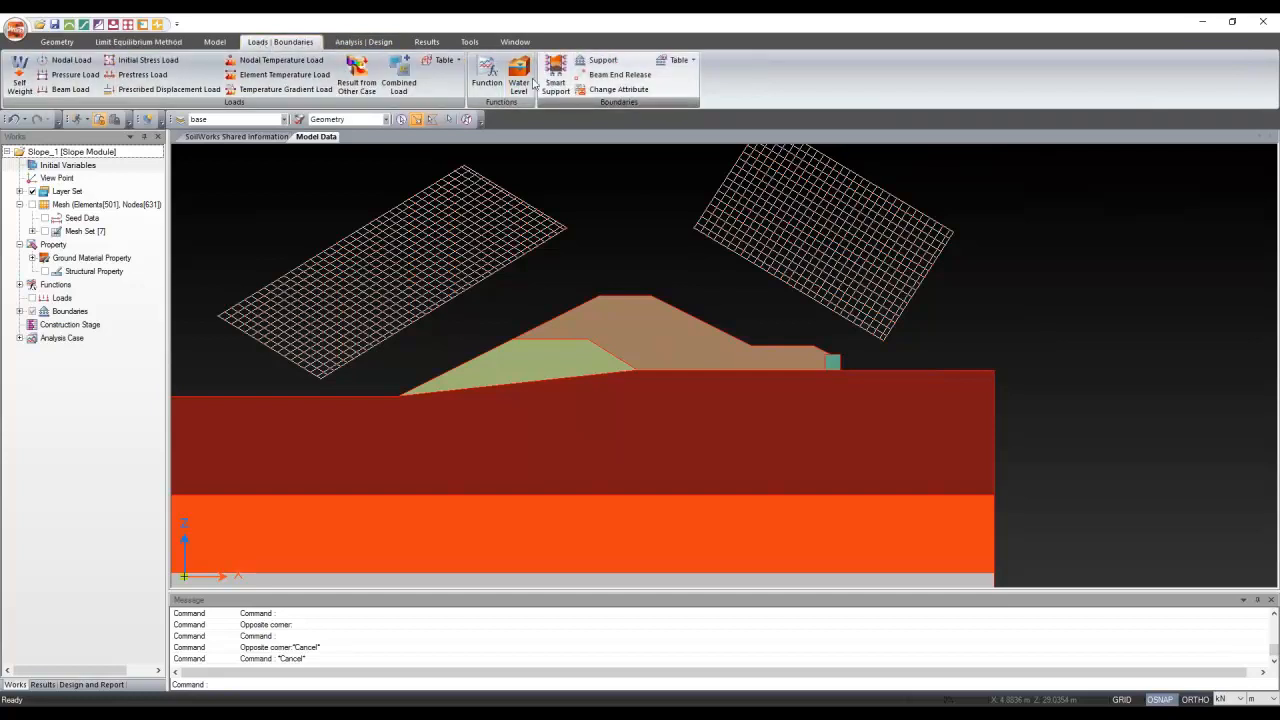
{"action": "left_click", "coordinate": [19, 78]}
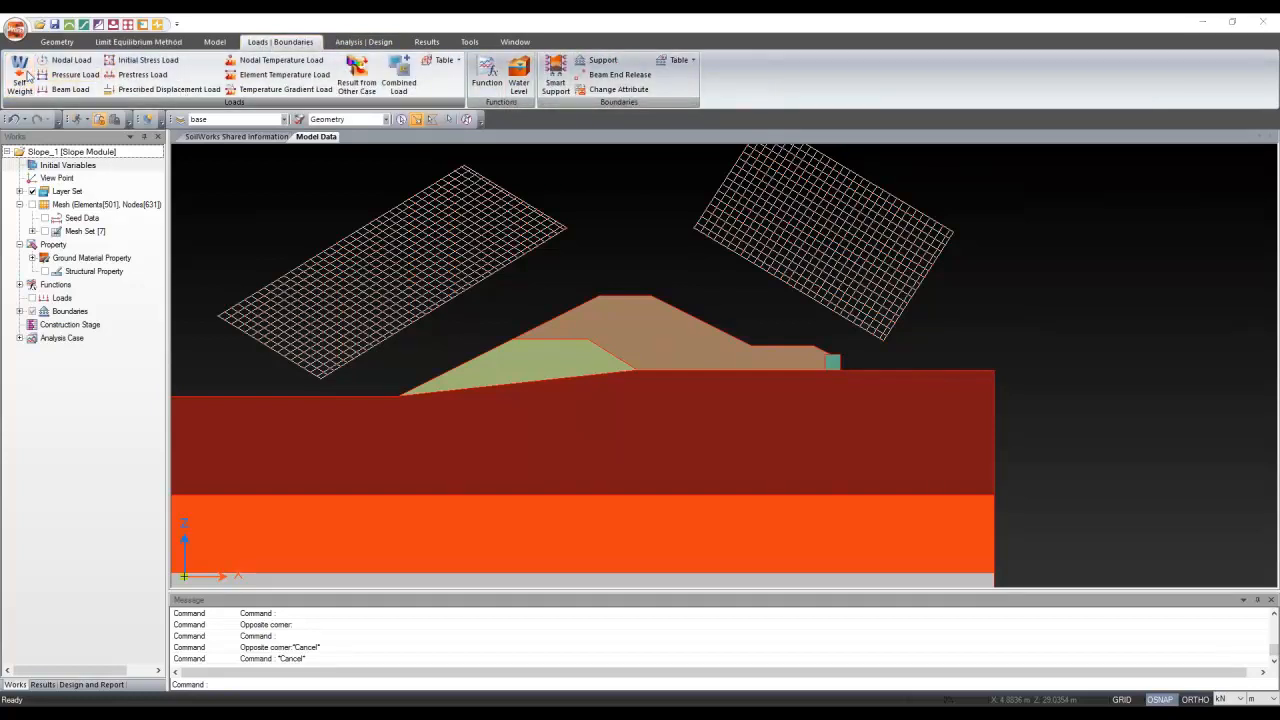
{"action": "type", "text": "SW"}
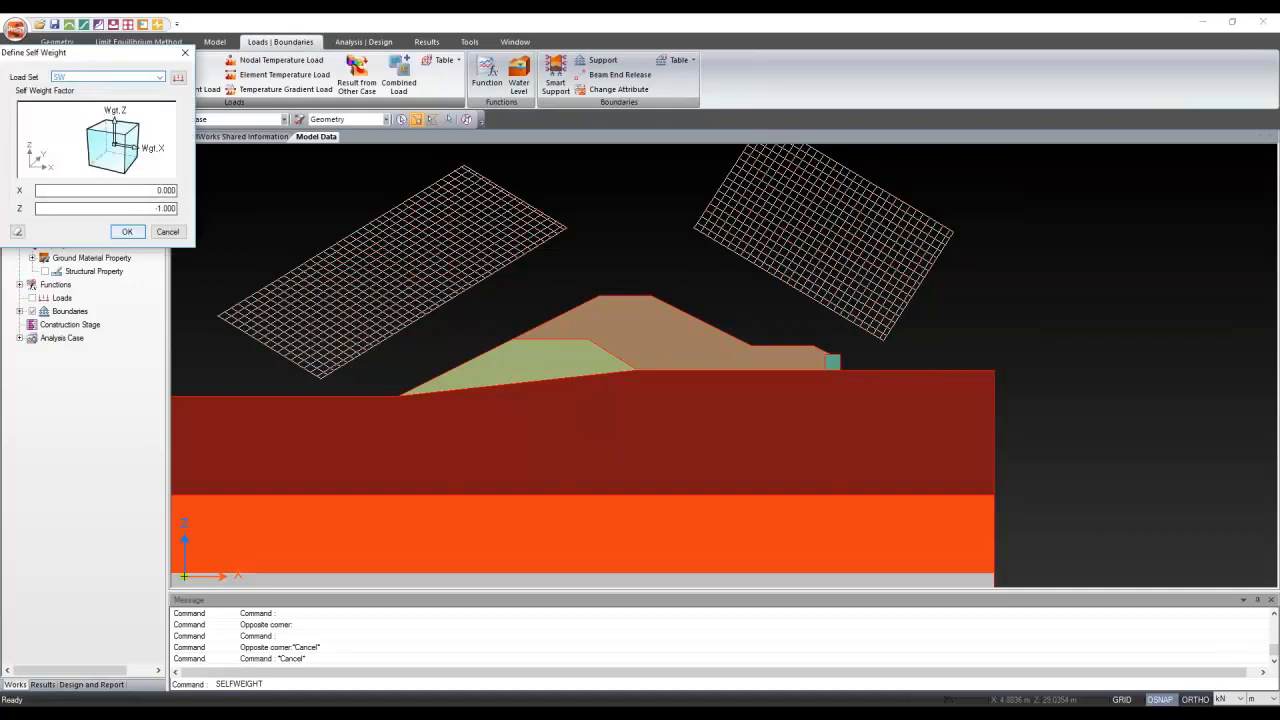
{"action": "key", "text": "Return"}
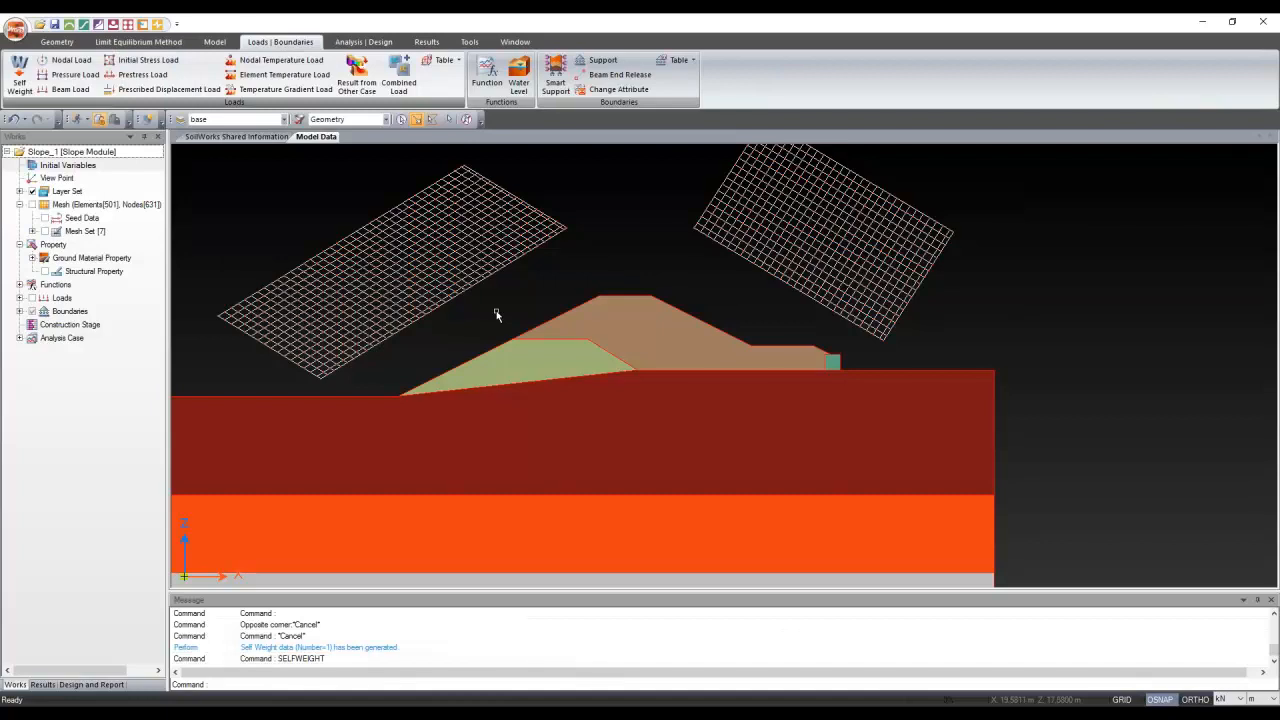
Open Seepage.spb from the New folder on drive H: as the results source
{"action": "left_click", "coordinate": [357, 82]}
{"action": "left_click", "coordinate": [265, 97]}
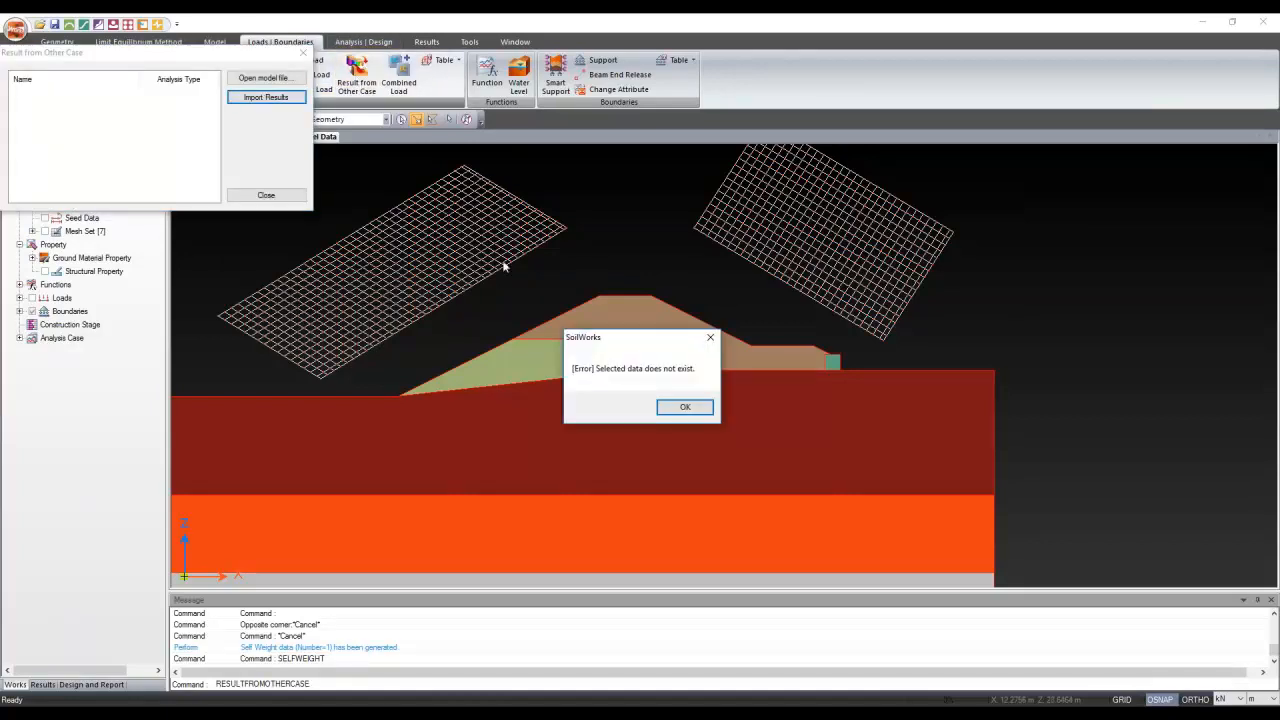
{"action": "left_click", "coordinate": [696, 412]}
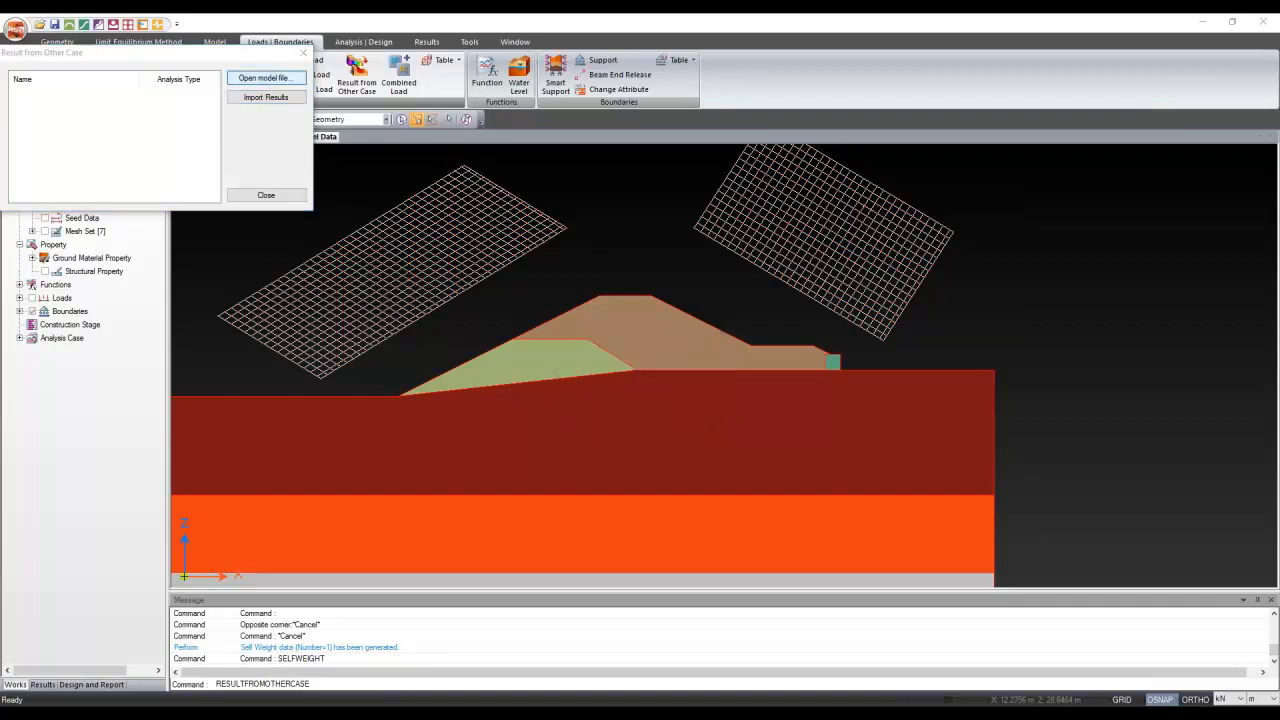
{"action": "left_click", "coordinate": [297, 77]}
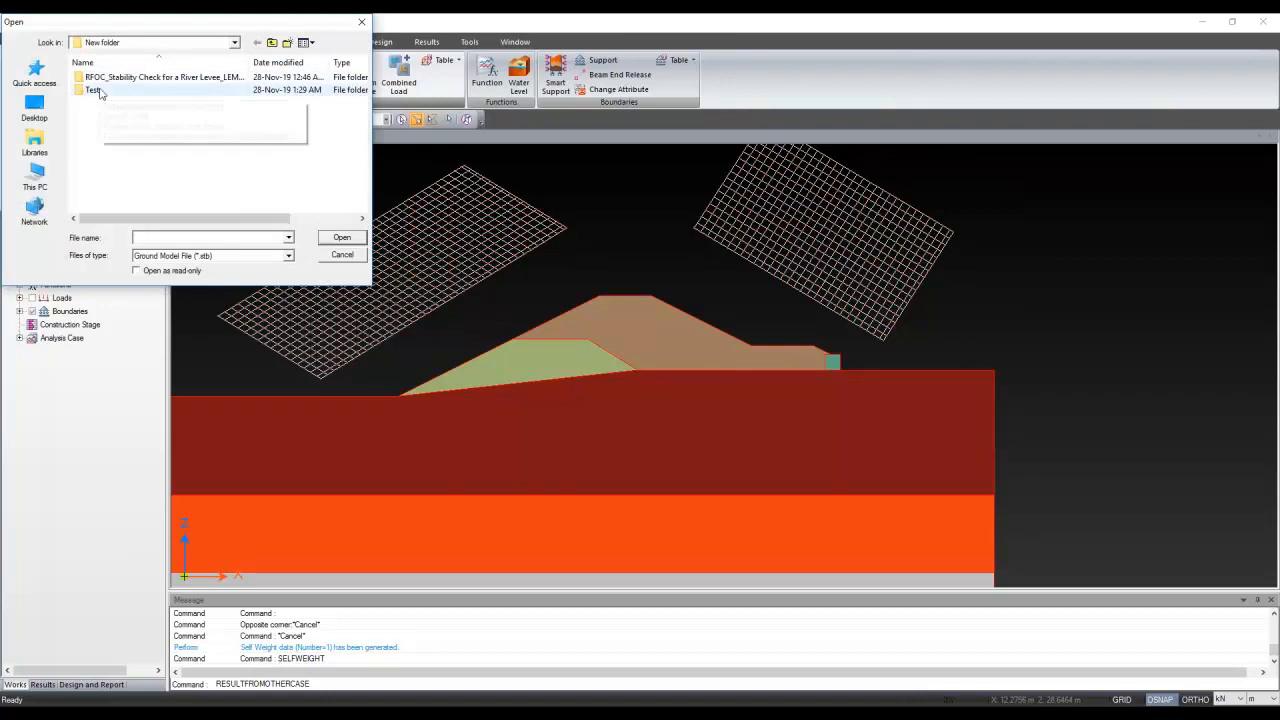
{"action": "left_click", "coordinate": [34, 110]}
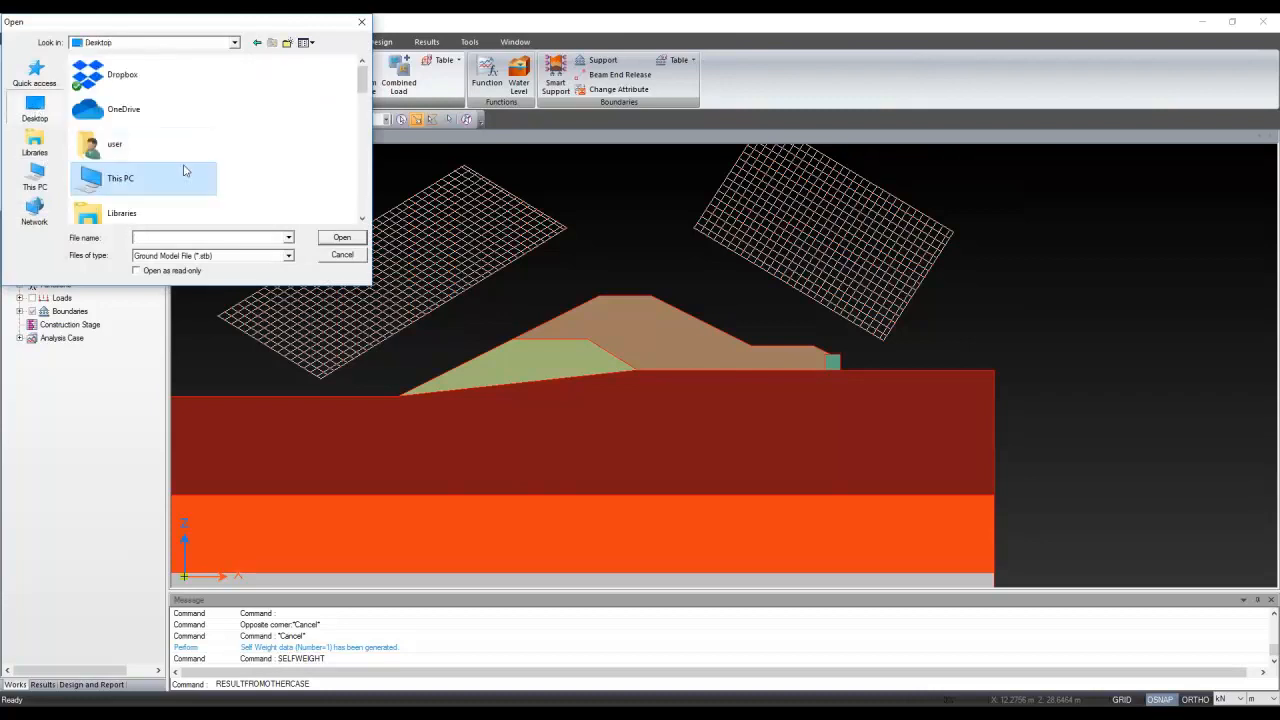
{"action": "double_click", "coordinate": [147, 174]}
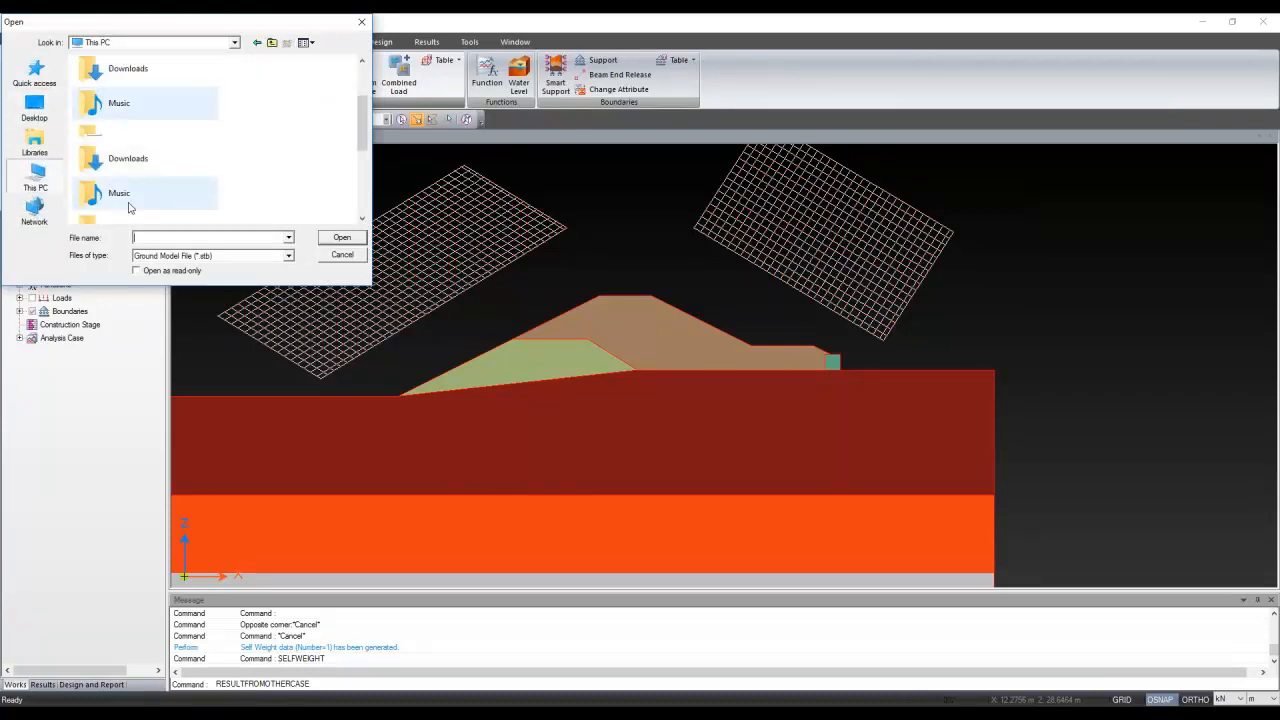
{"action": "double_click", "coordinate": [130, 205]}
{"action": "scroll", "coordinate": [127, 135], "scroll_direction": "down", "scroll_amount": 10}
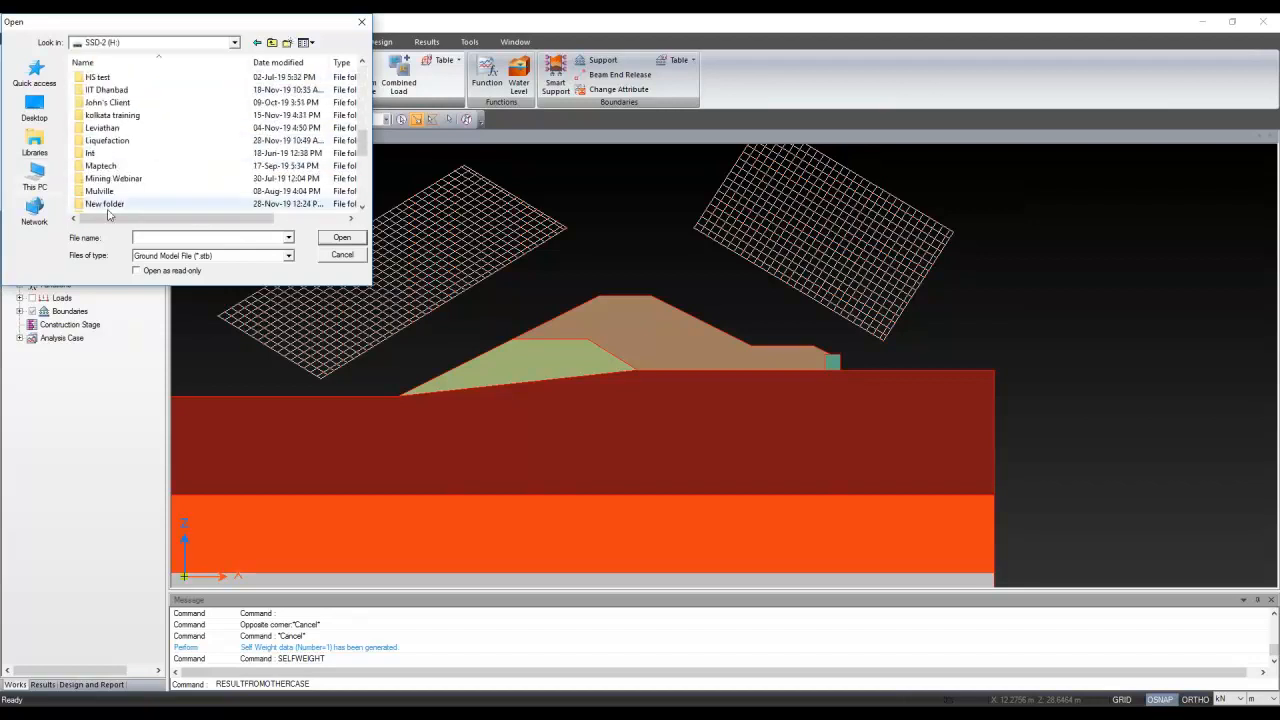
{"action": "double_click", "coordinate": [108, 206]}
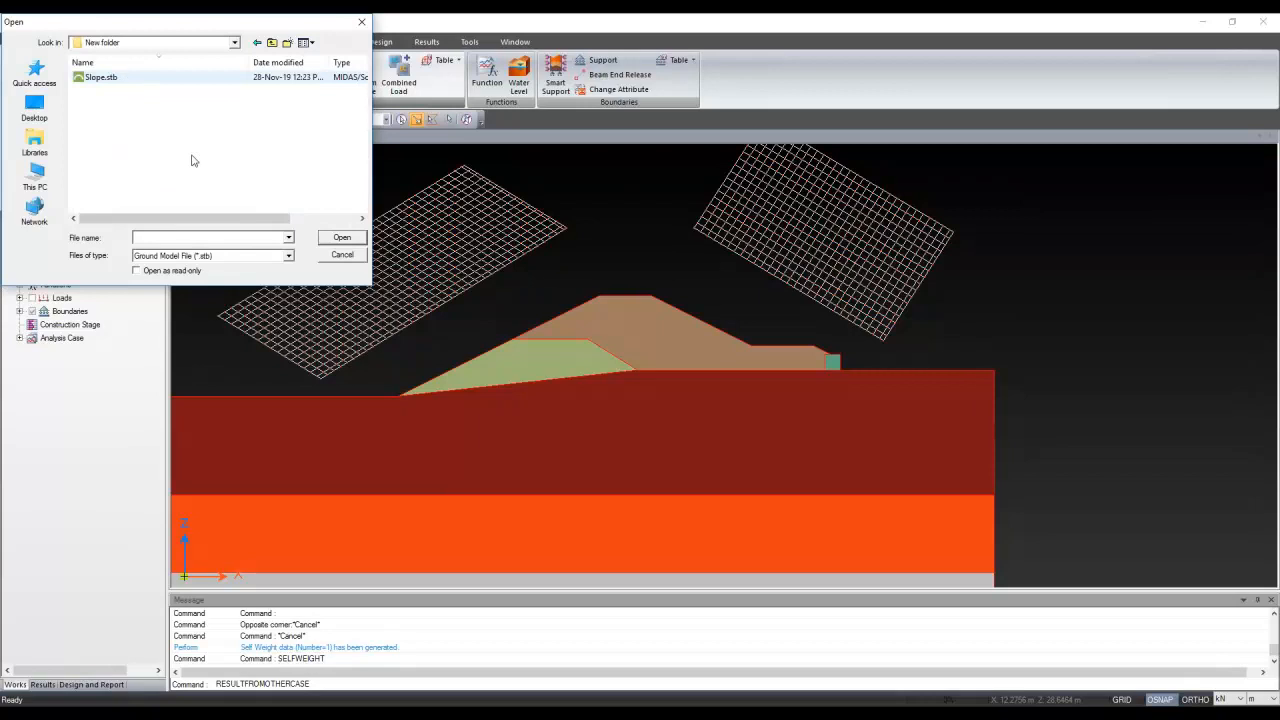
{"action": "left_click", "coordinate": [290, 257]}
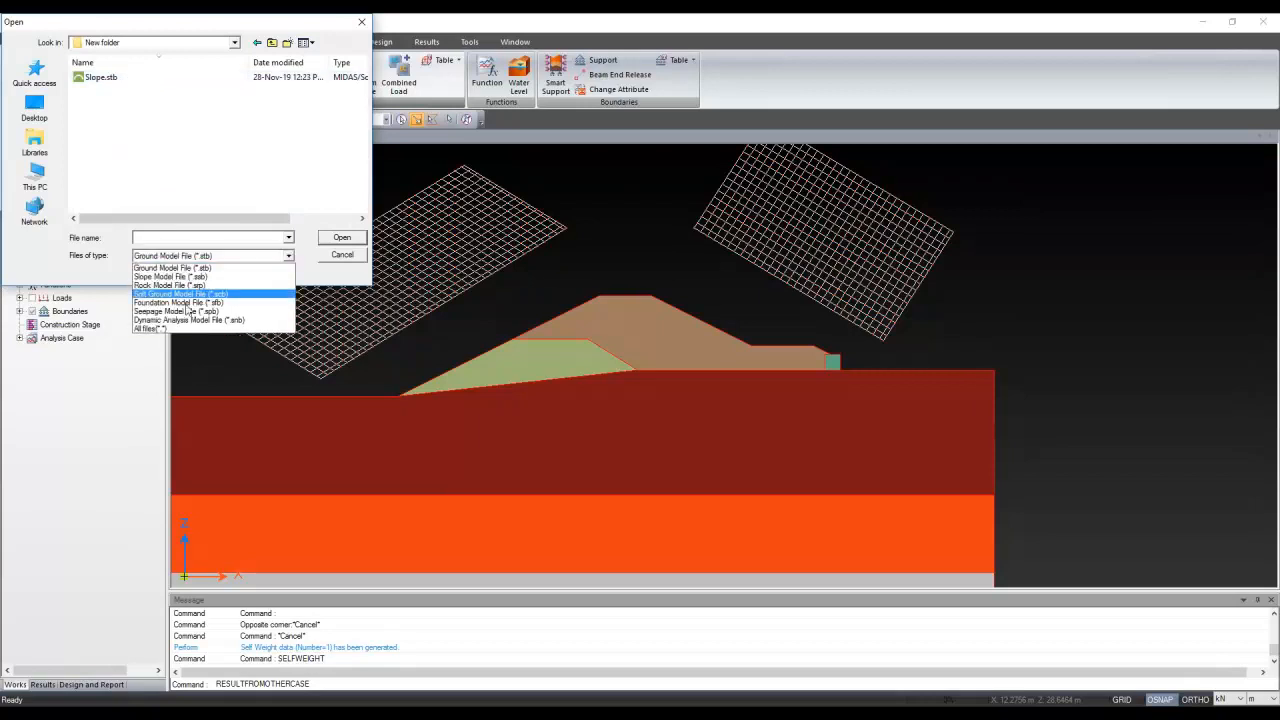
{"action": "left_click", "coordinate": [174, 312]}
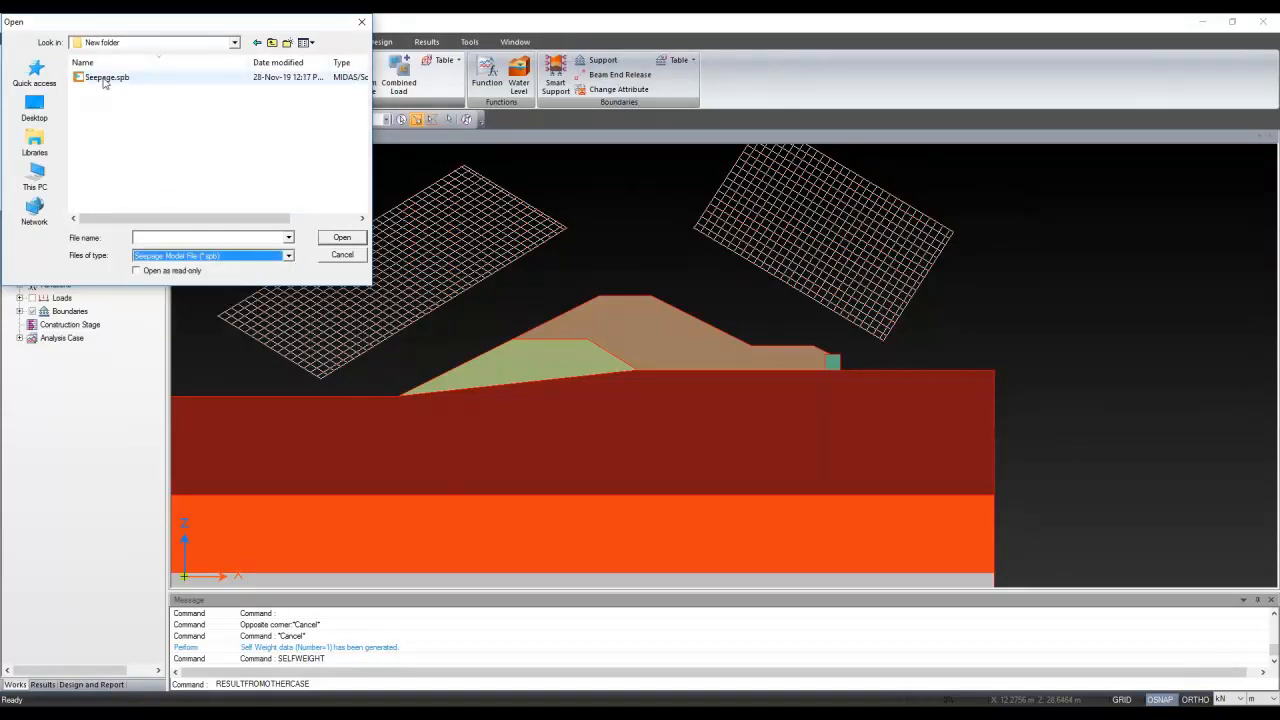
{"action": "left_click", "coordinate": [106, 77]}
{"action": "left_click", "coordinate": [353, 243]}
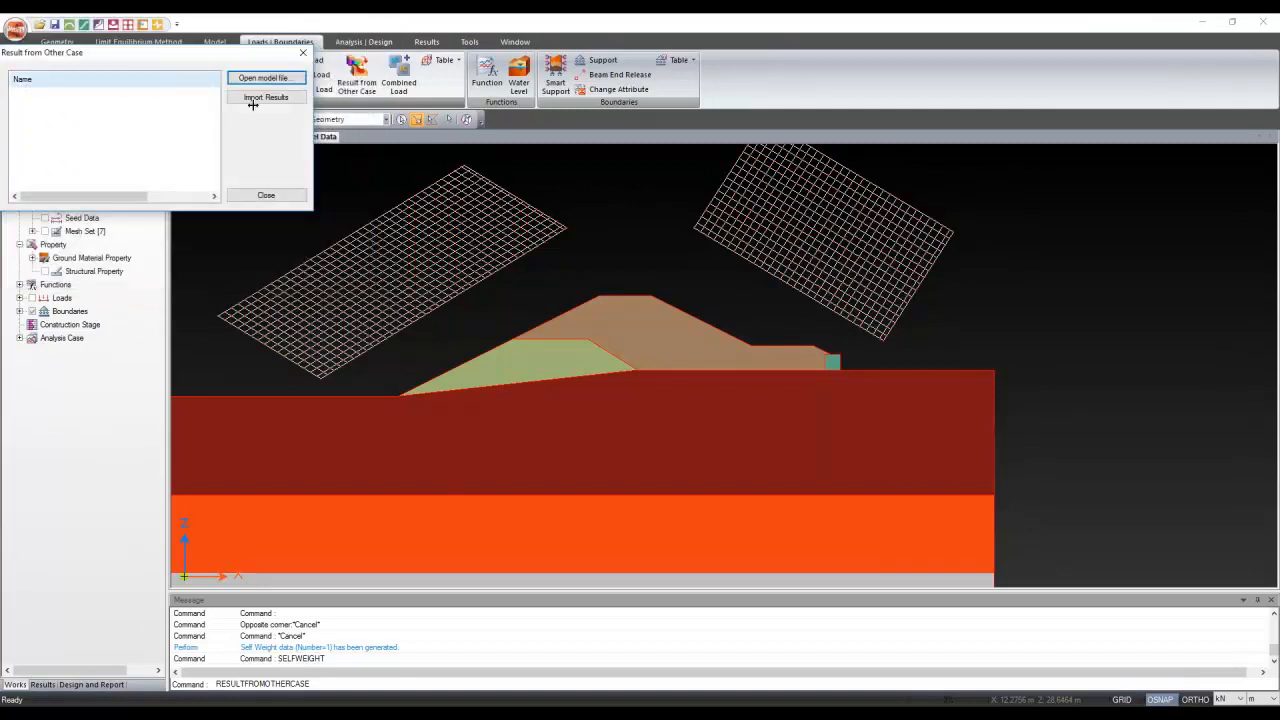
Import all five steady and transient seepage result cases as loads, then close the import window
{"action": "left_click", "coordinate": [48, 94]}
{"action": "left_click_drag", "start_coordinate": [112, 140], "coordinate": [69, 80]}
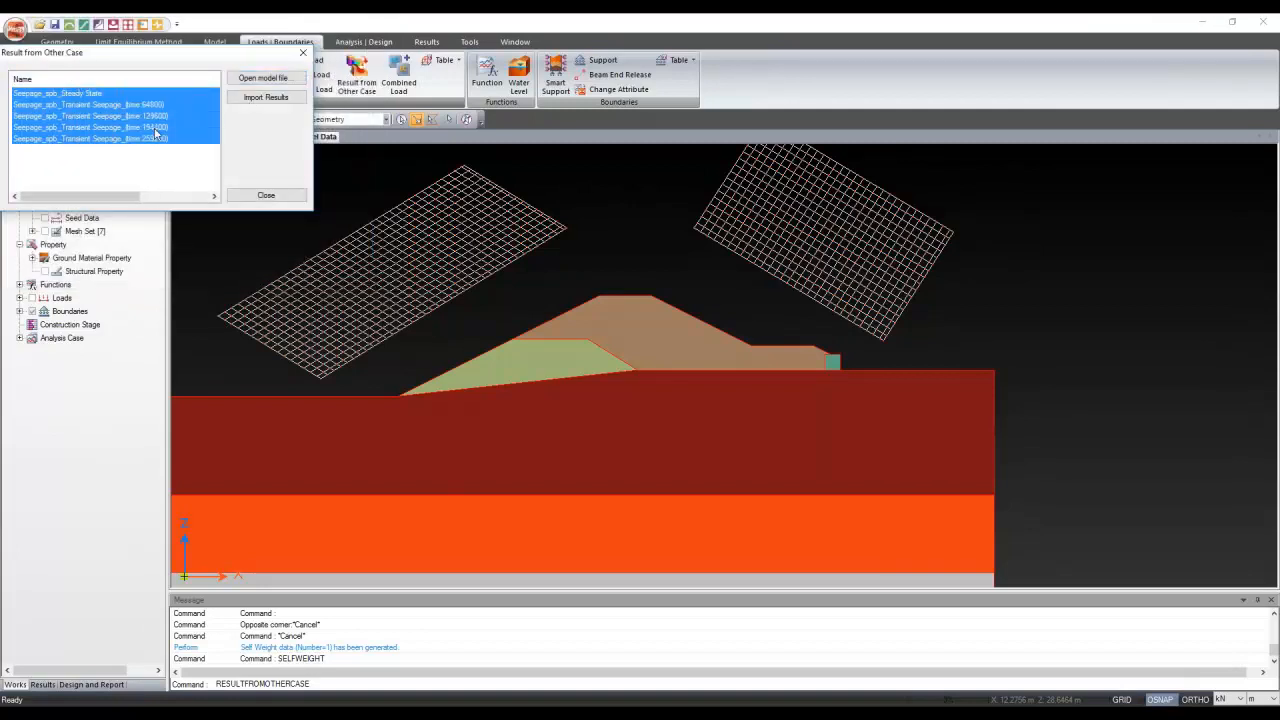
{"action": "left_click", "coordinate": [265, 97]}
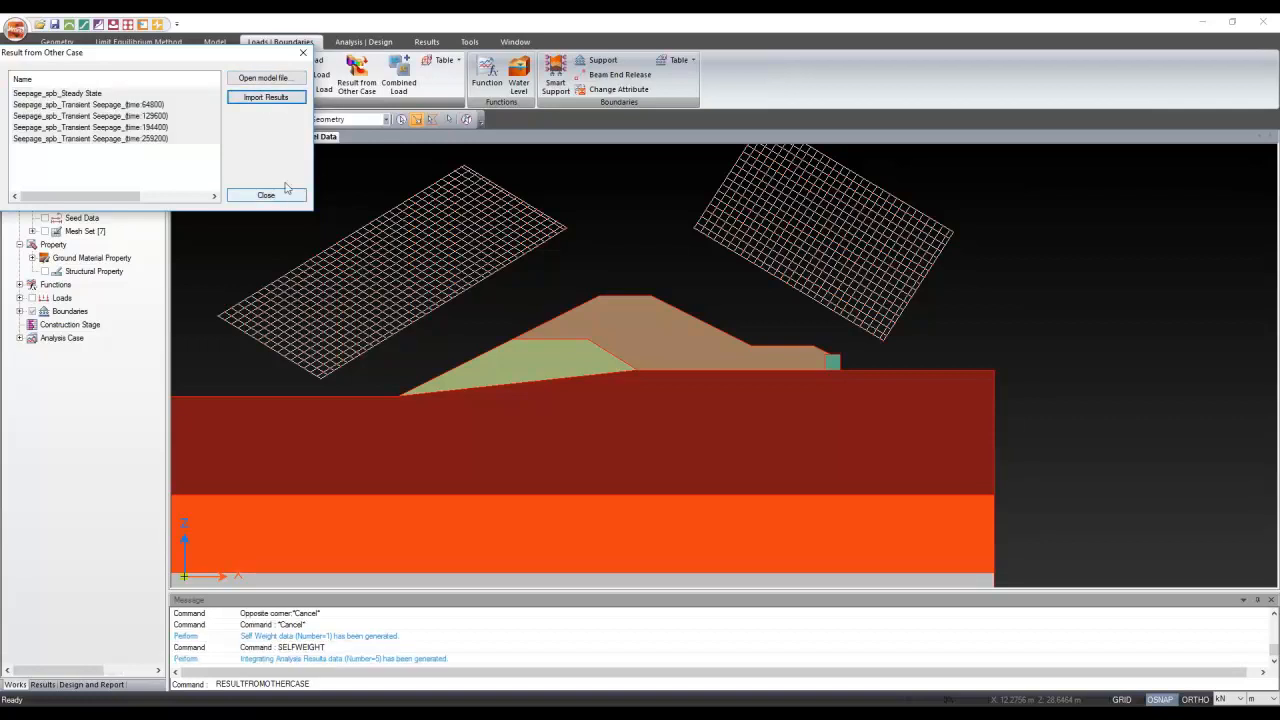
{"action": "left_click", "coordinate": [267, 98]}
{"action": "left_click", "coordinate": [267, 98]}
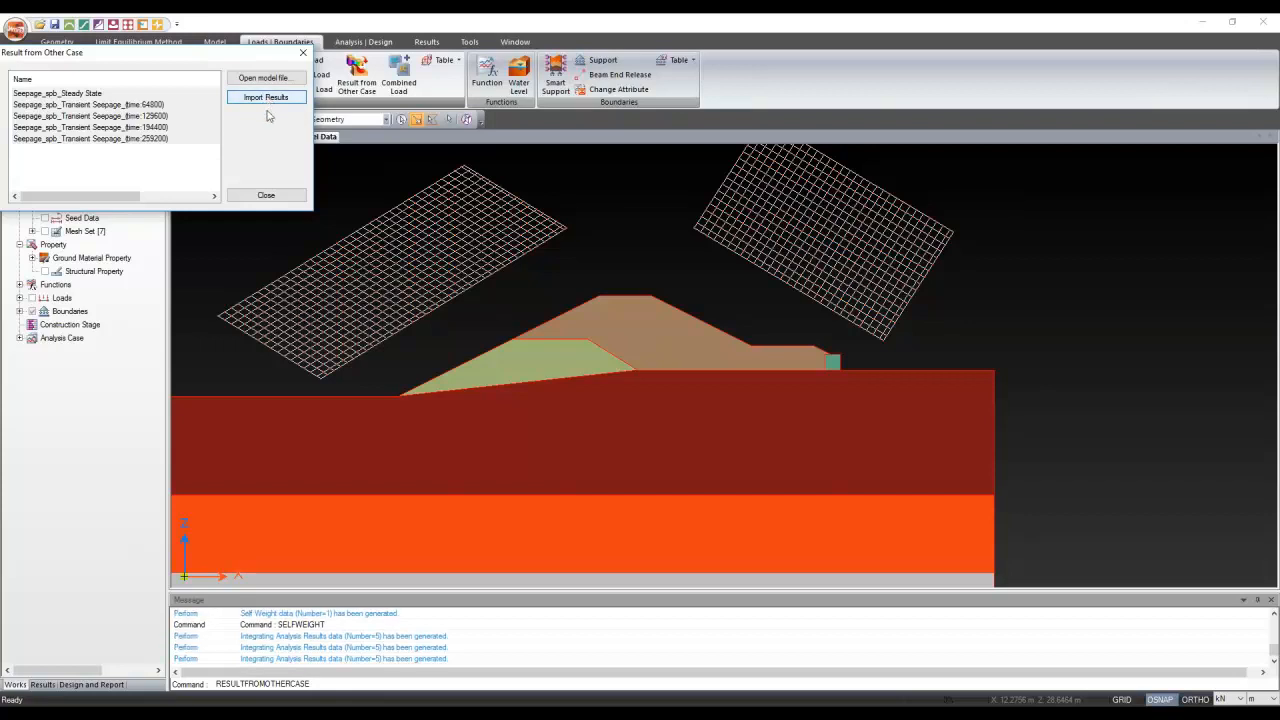
{"action": "left_click", "coordinate": [268, 196]}
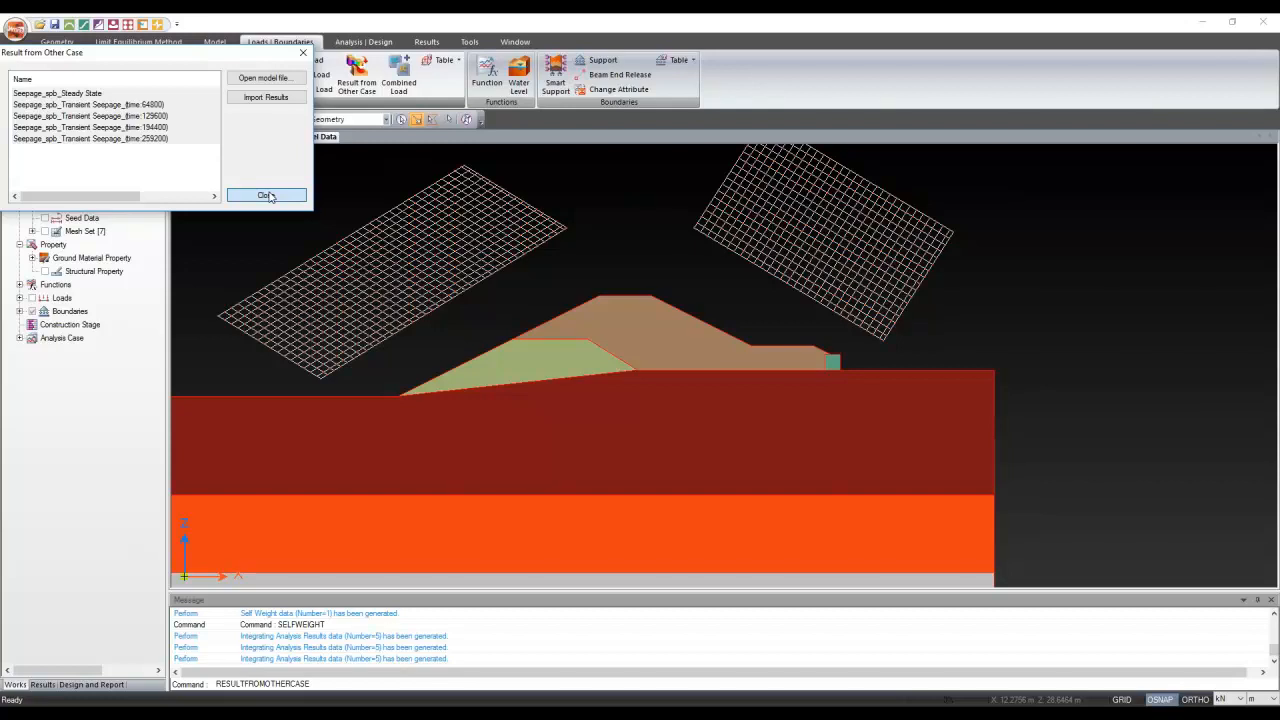
{"action": "left_click", "coordinate": [268, 196]}
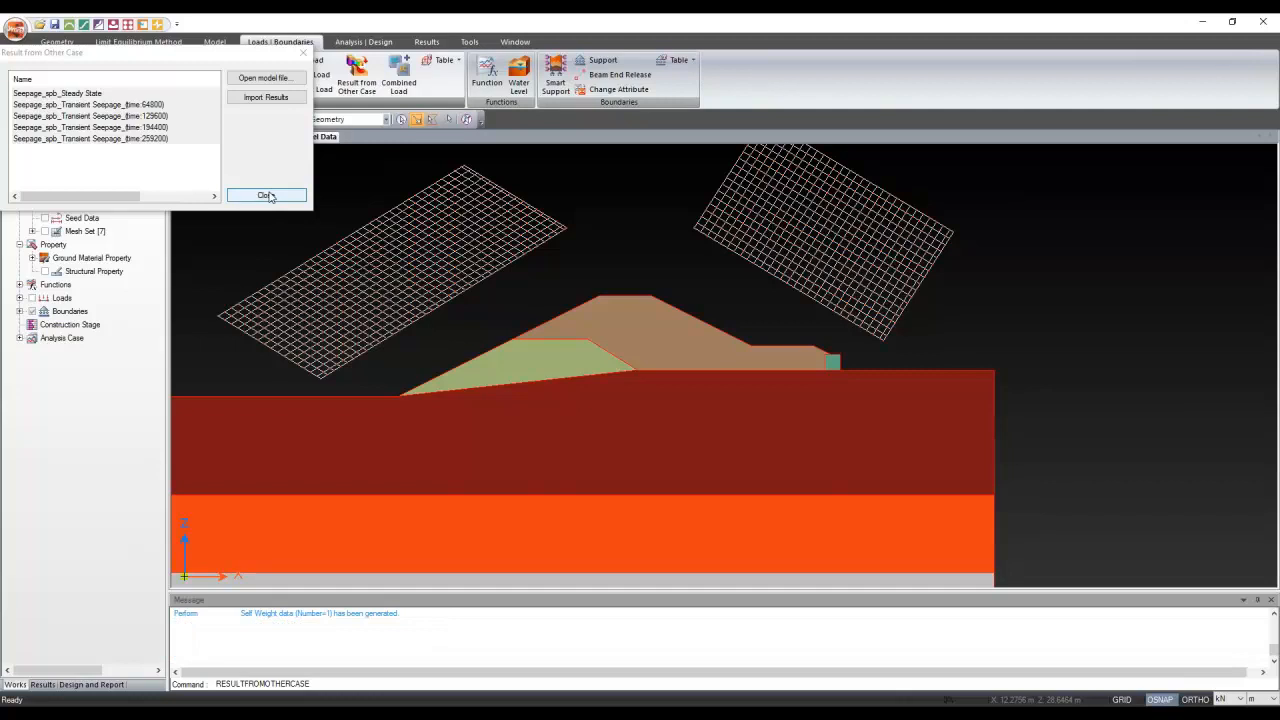
Delete the duplicate imported load sets 6_Result through 15_Result
{"action": "left_click_drag", "start_coordinate": [167, 422], "coordinate": [286, 418]}
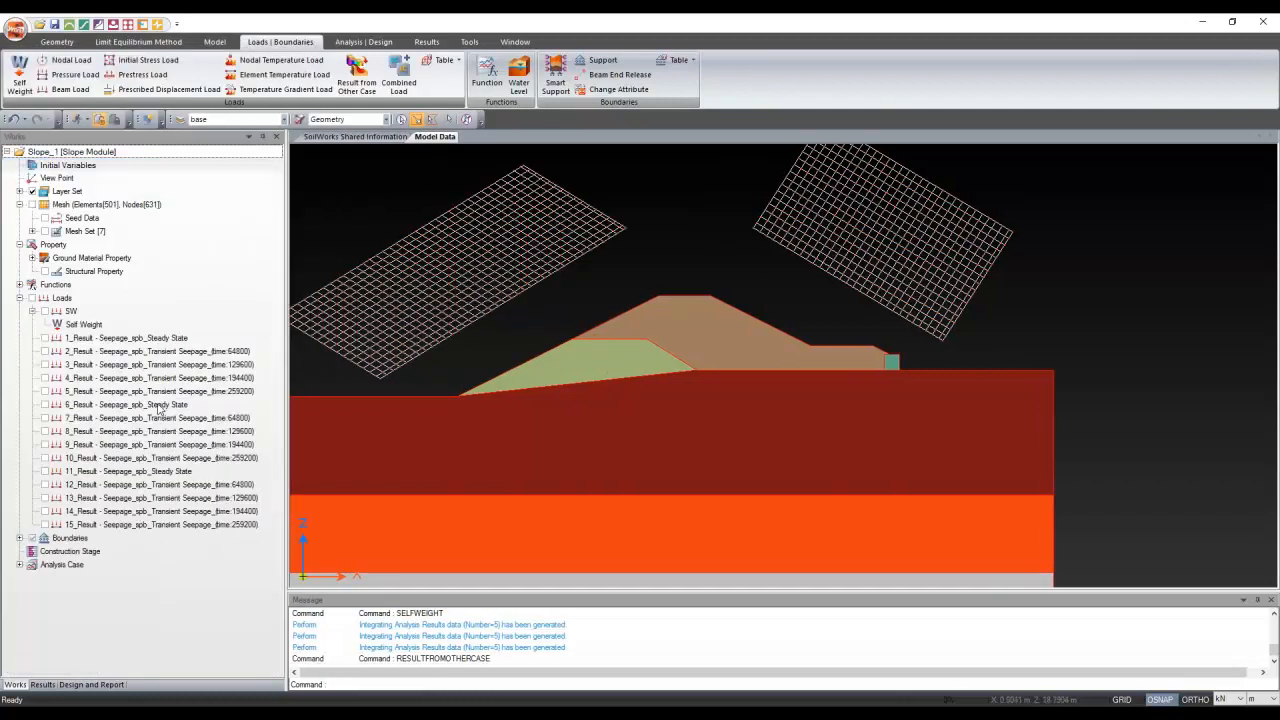
{"action": "left_click", "coordinate": [163, 406]}
{"action": "left_click", "coordinate": [158, 524], "text": "shift"}
{"action": "right_click", "coordinate": [147, 461]}
{"action": "left_click", "coordinate": [186, 529]}
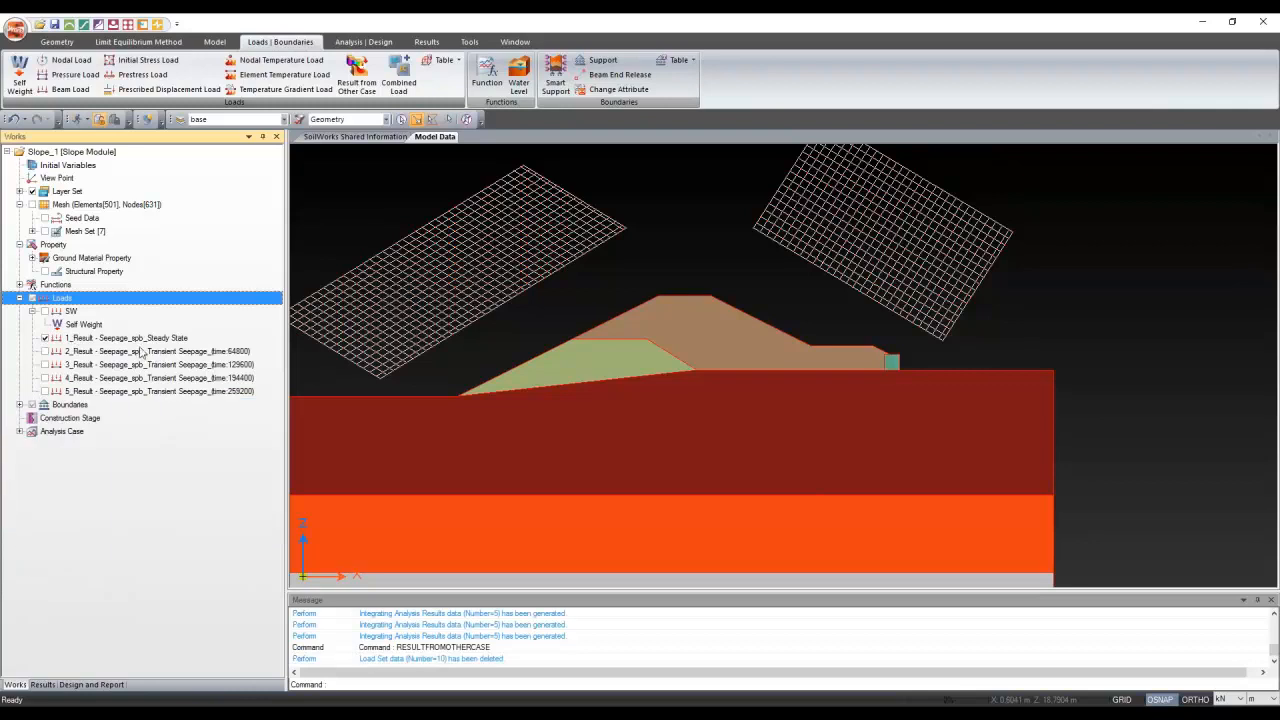
{"action": "left_click", "coordinate": [45, 351]}
{"action": "left_click", "coordinate": [57, 366]}
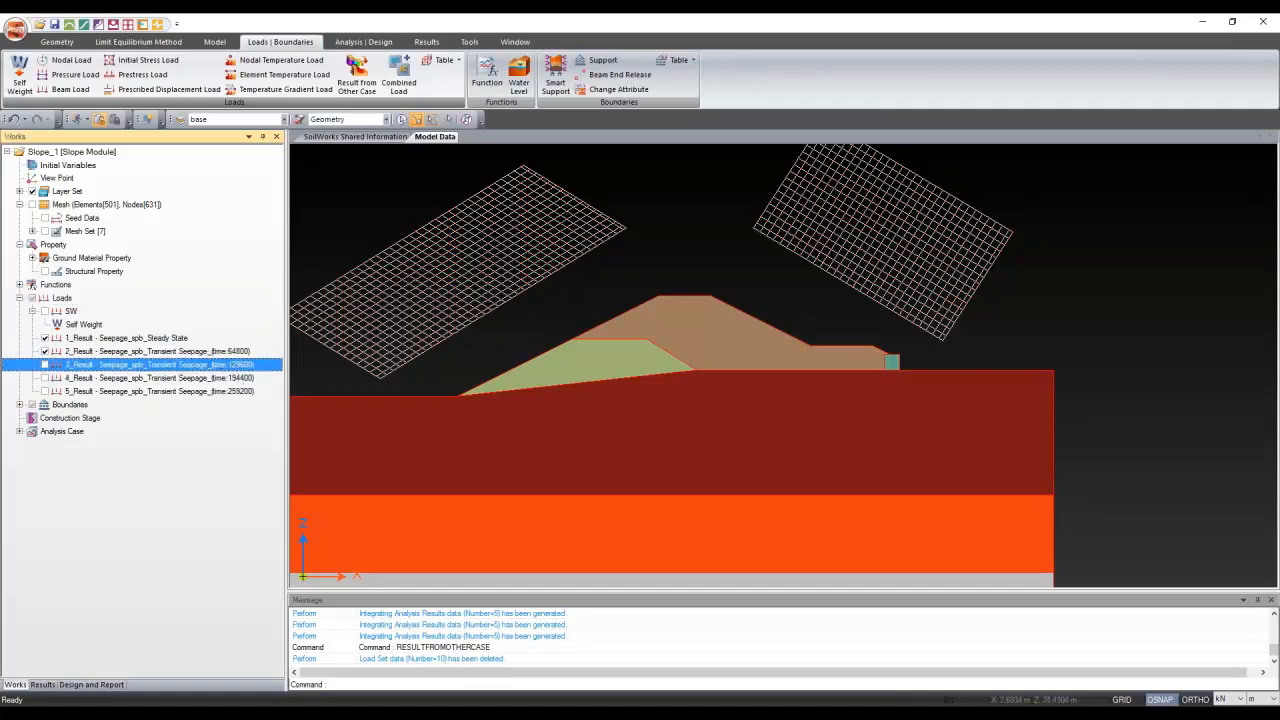
{"action": "left_click_drag", "start_coordinate": [286, 350], "coordinate": [200, 350]}
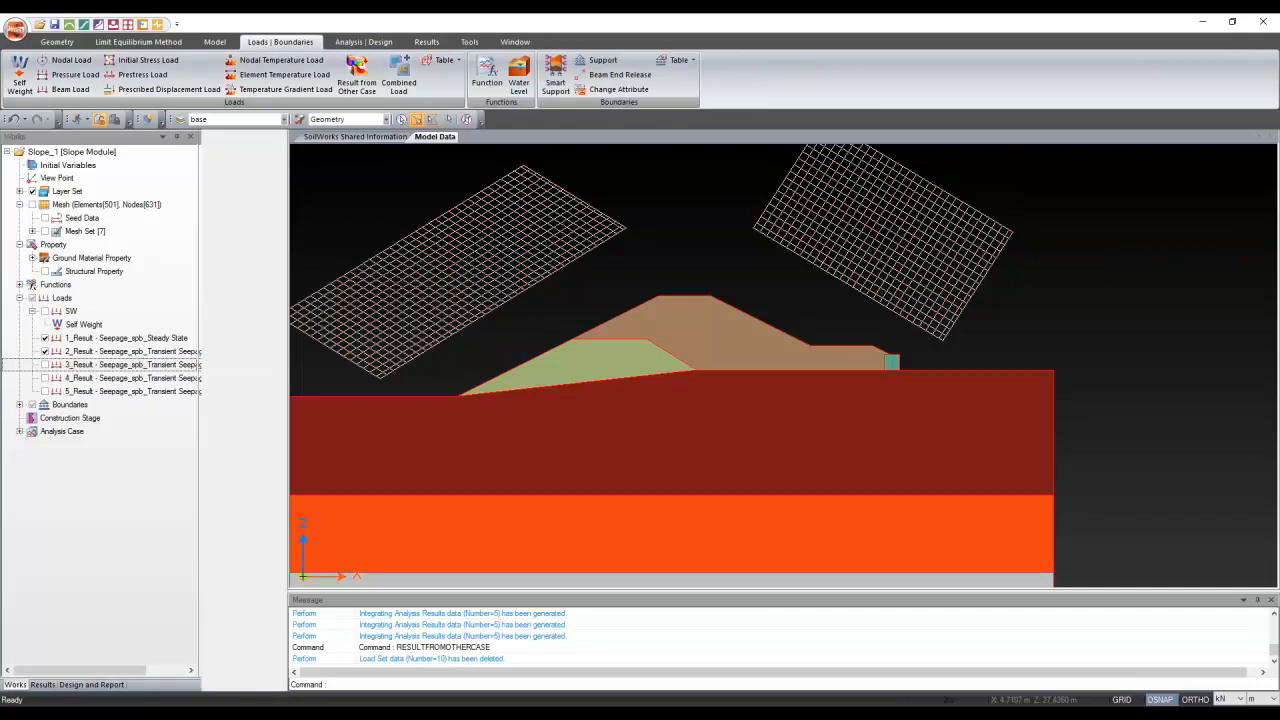
Delete both existing analysis cases from the Analysis Case list
{"action": "left_click", "coordinate": [387, 44]}
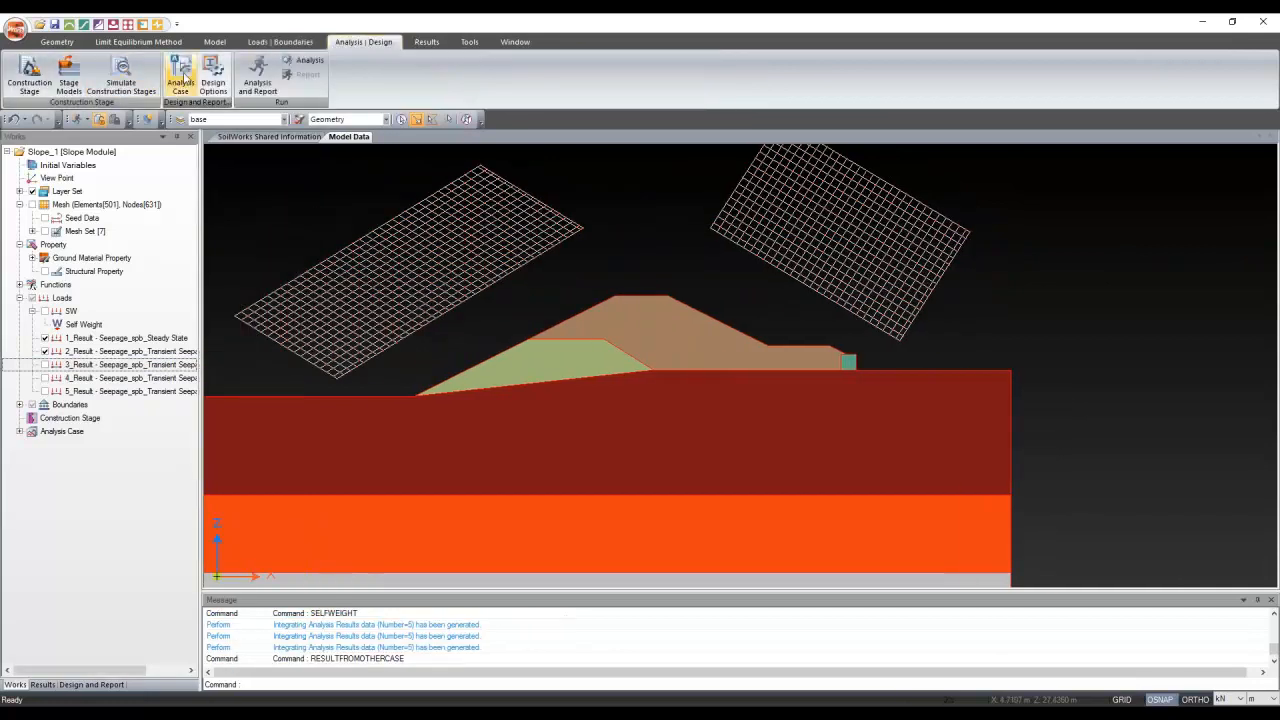
{"action": "left_click", "coordinate": [182, 76]}
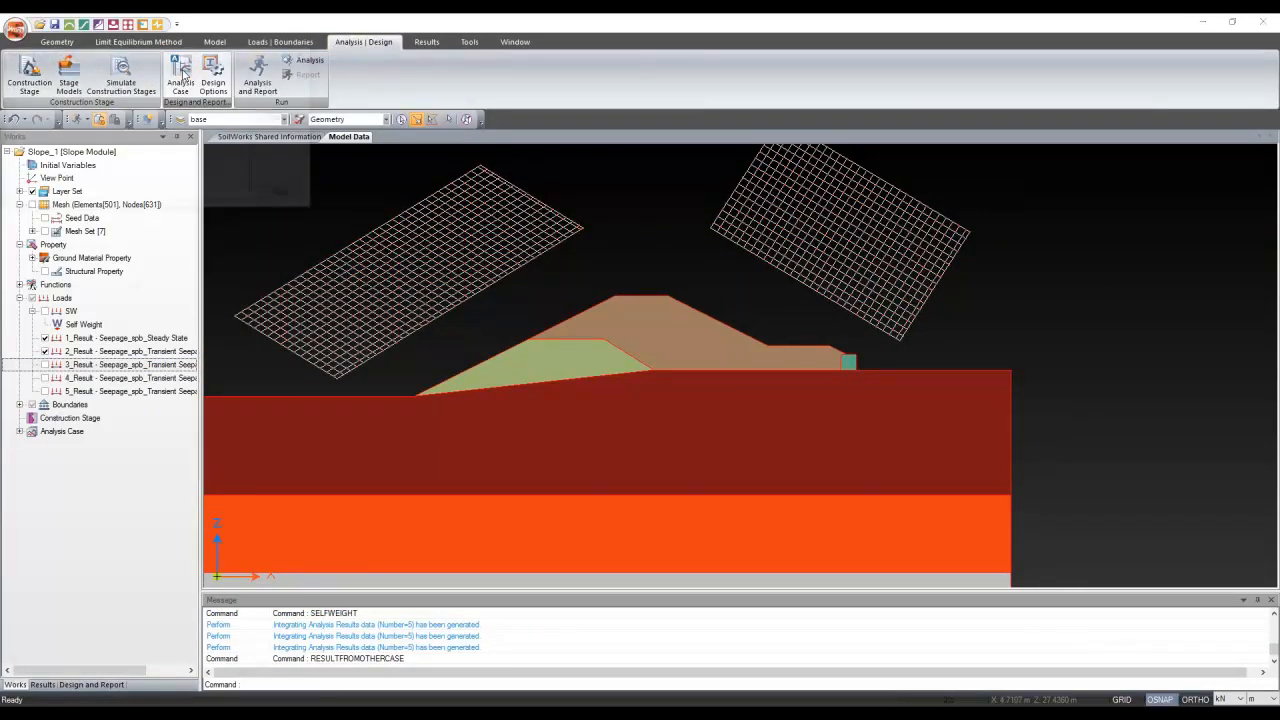
{"action": "left_click_drag", "start_coordinate": [238, 57], "coordinate": [320, 138]}
{"action": "left_click_drag", "start_coordinate": [311, 208], "coordinate": [269, 179]}
{"action": "left_click", "coordinate": [385, 203]}
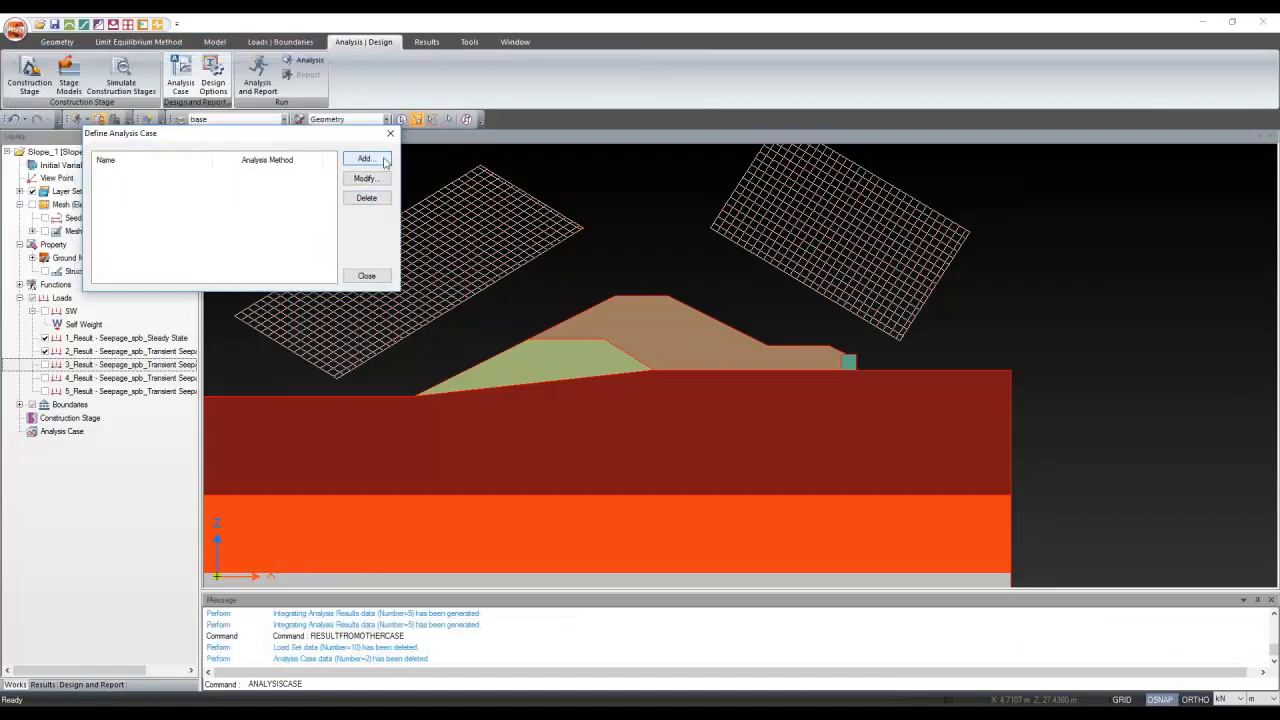
Start a limit-equilibrium case Left_SW using all layer sets, the Left Grid and SW load
{"action": "left_click", "coordinate": [383, 160]}
{"action": "left_click", "coordinate": [566, 175]}
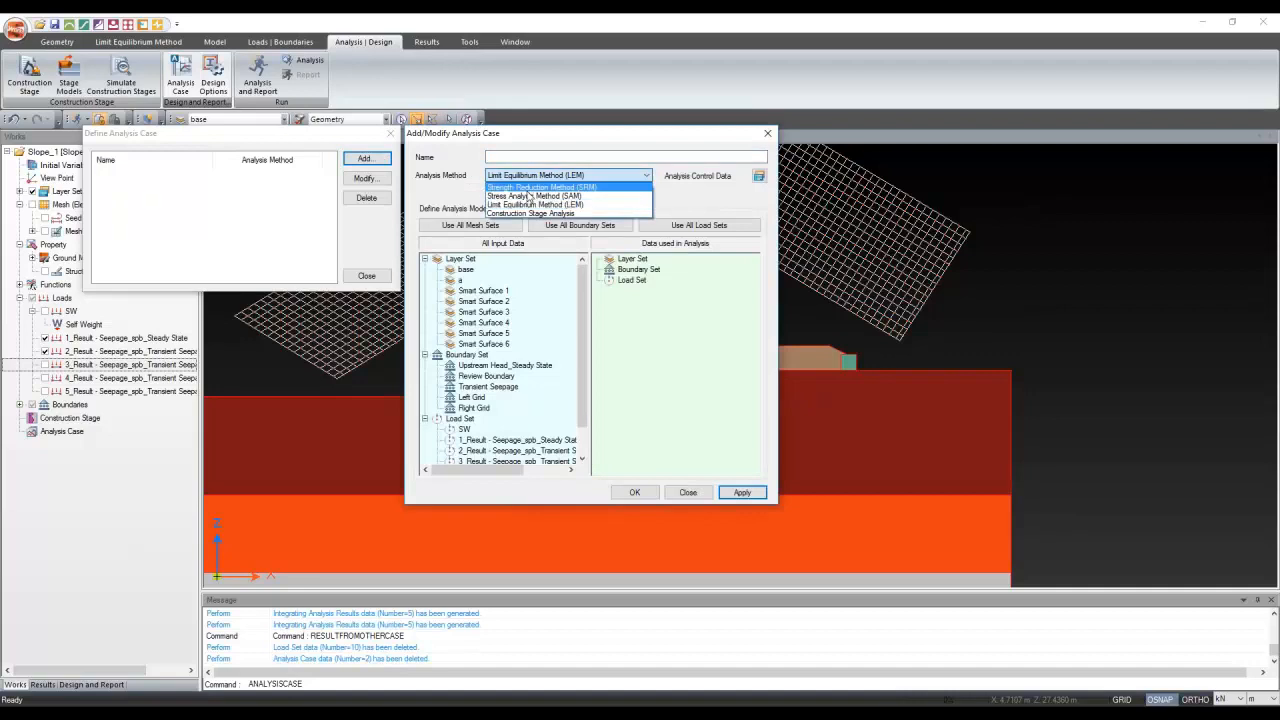
{"action": "left_click", "coordinate": [536, 204]}
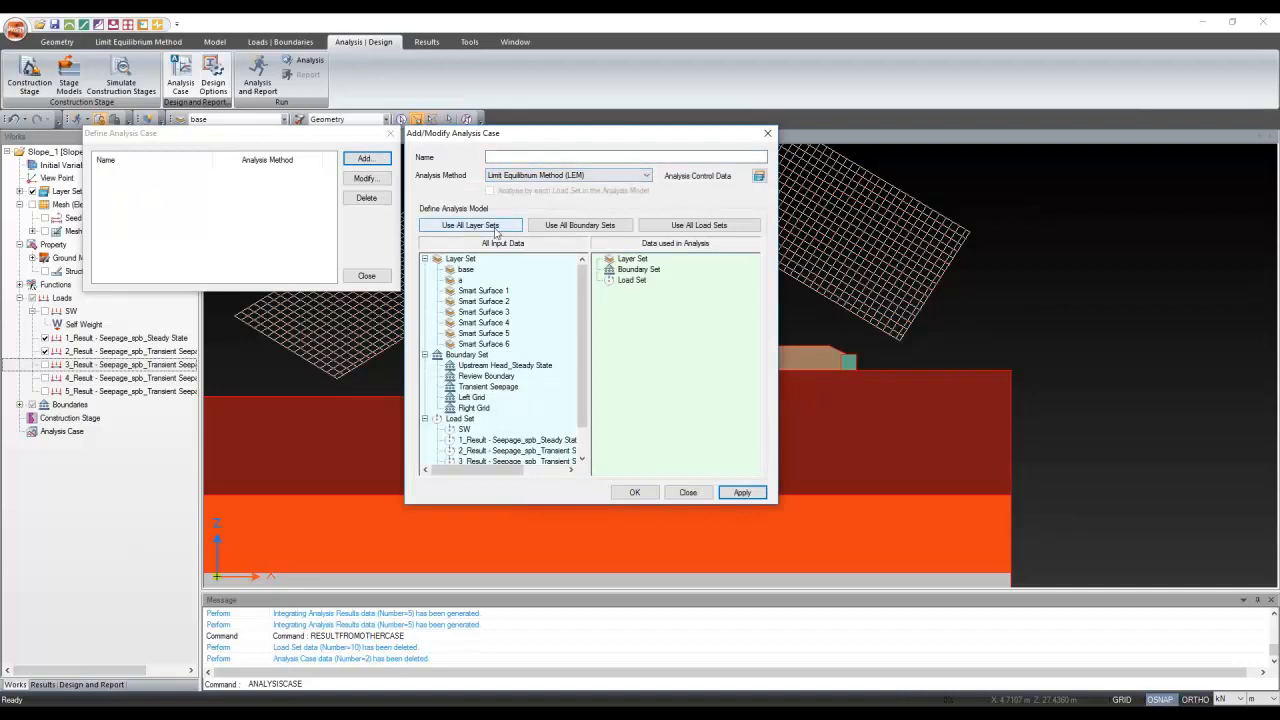
{"action": "left_click", "coordinate": [470, 225]}
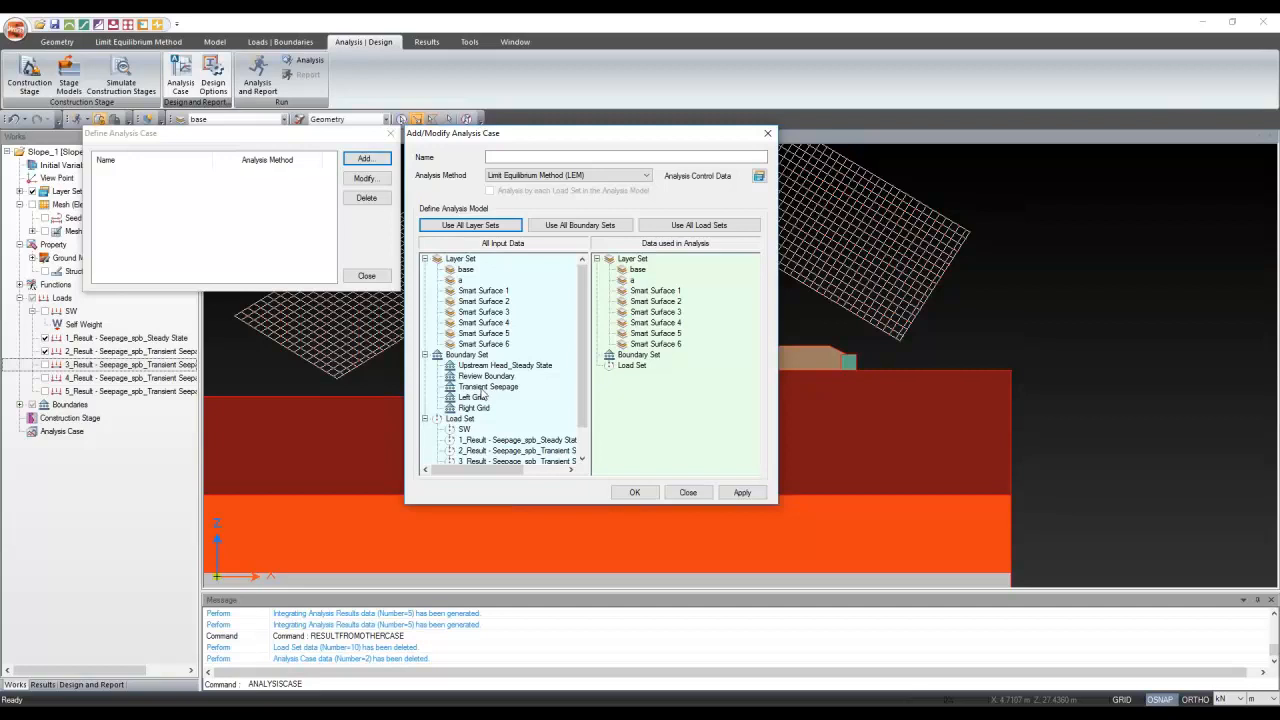
{"action": "left_click_drag", "start_coordinate": [475, 400], "coordinate": [670, 414]}
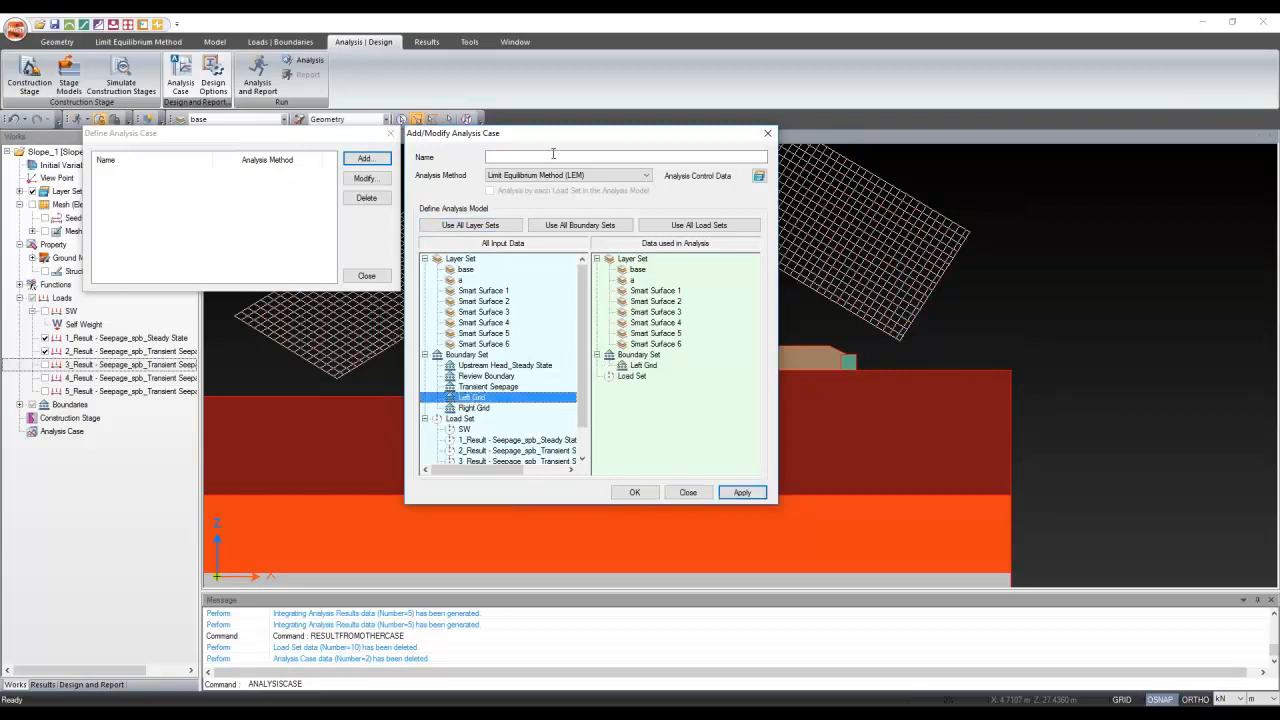
{"action": "left_click", "coordinate": [551, 156]}
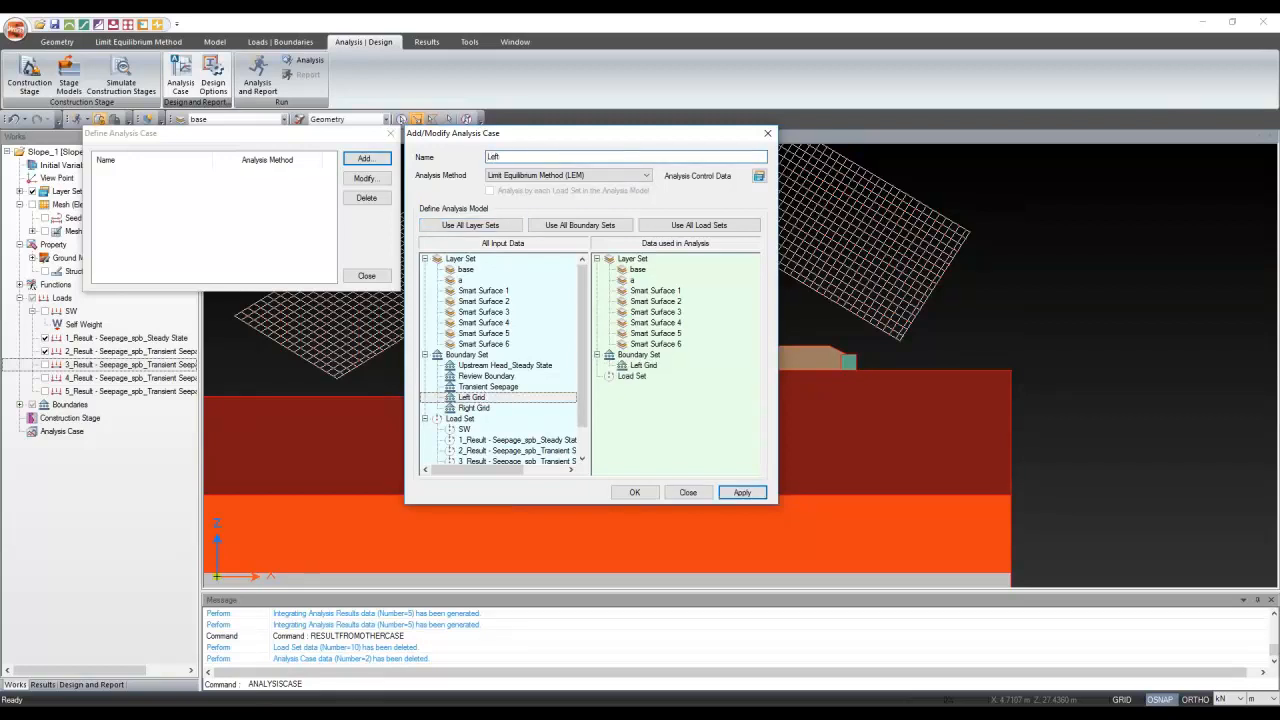
{"action": "left_click_drag", "start_coordinate": [466, 429], "coordinate": [636, 386]}
{"action": "left_click", "coordinate": [540, 156]}
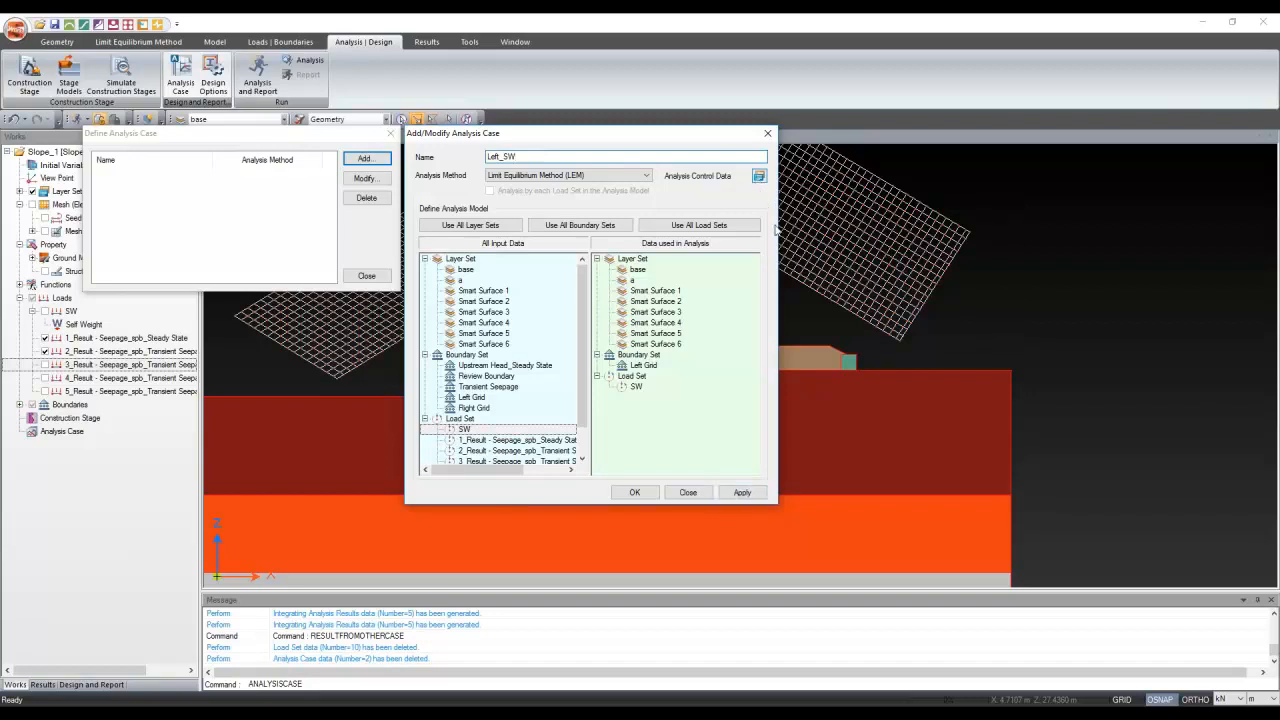
Set Bishop's method with right-to-left slope direction and add the Left_SW case
{"action": "left_click", "coordinate": [759, 175]}
{"action": "left_click", "coordinate": [600, 153]}
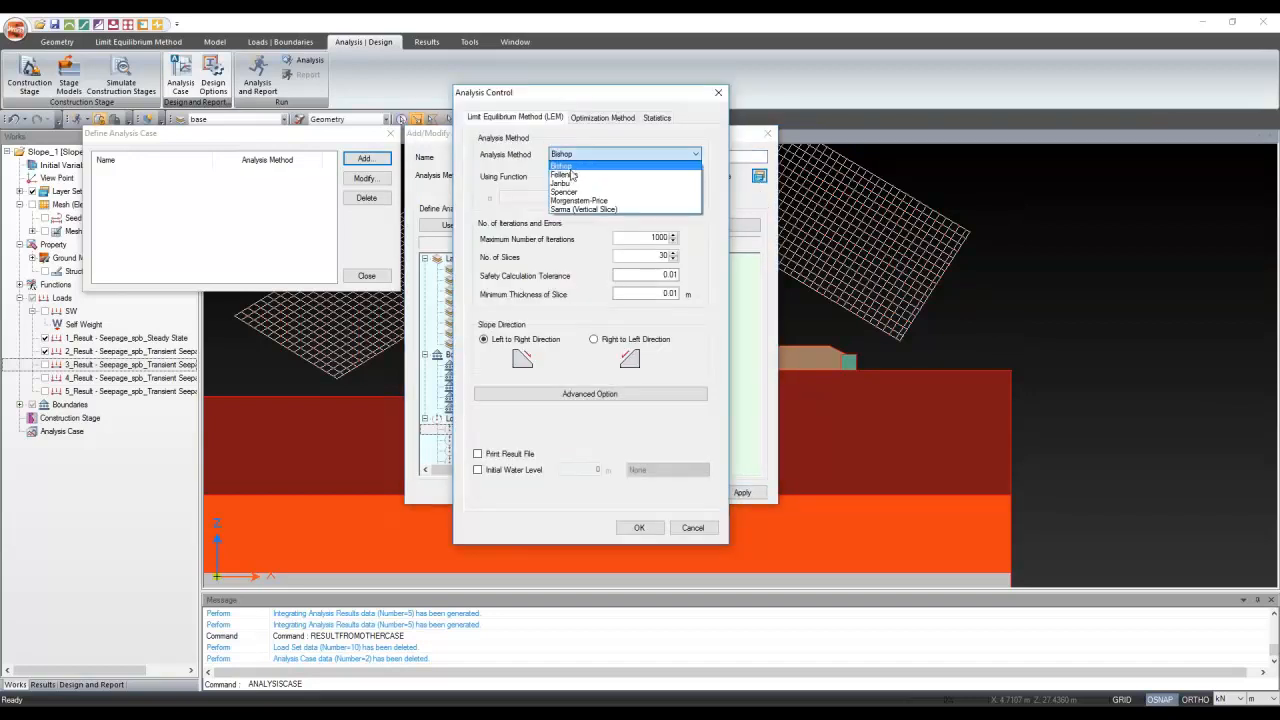
{"action": "left_click", "coordinate": [570, 167]}
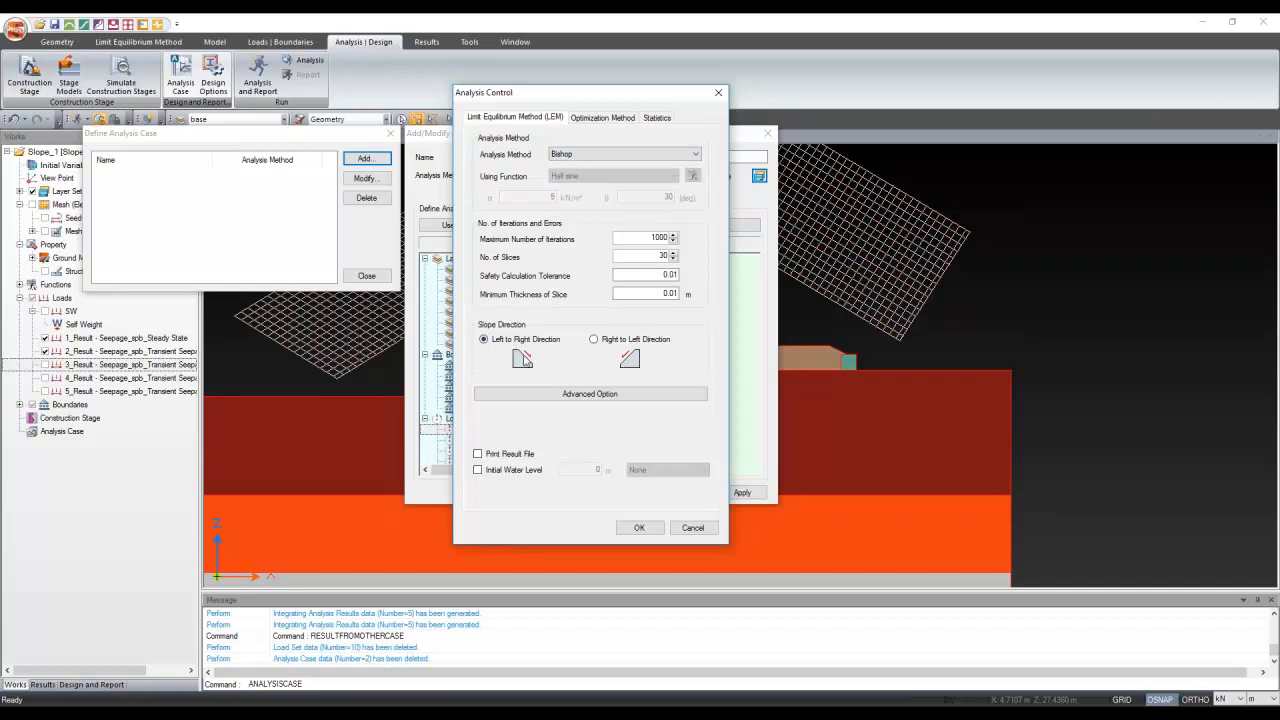
{"action": "left_click", "coordinate": [622, 352]}
{"action": "left_click", "coordinate": [648, 530]}
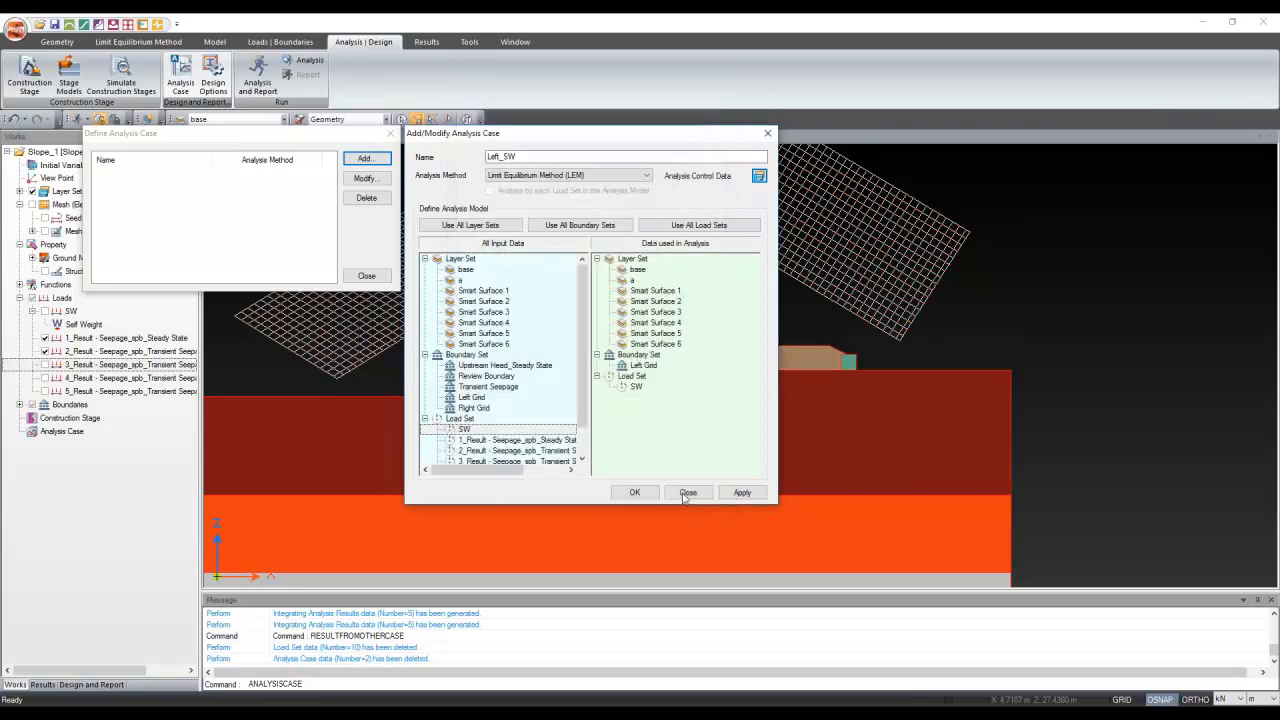
{"action": "left_click", "coordinate": [738, 491]}
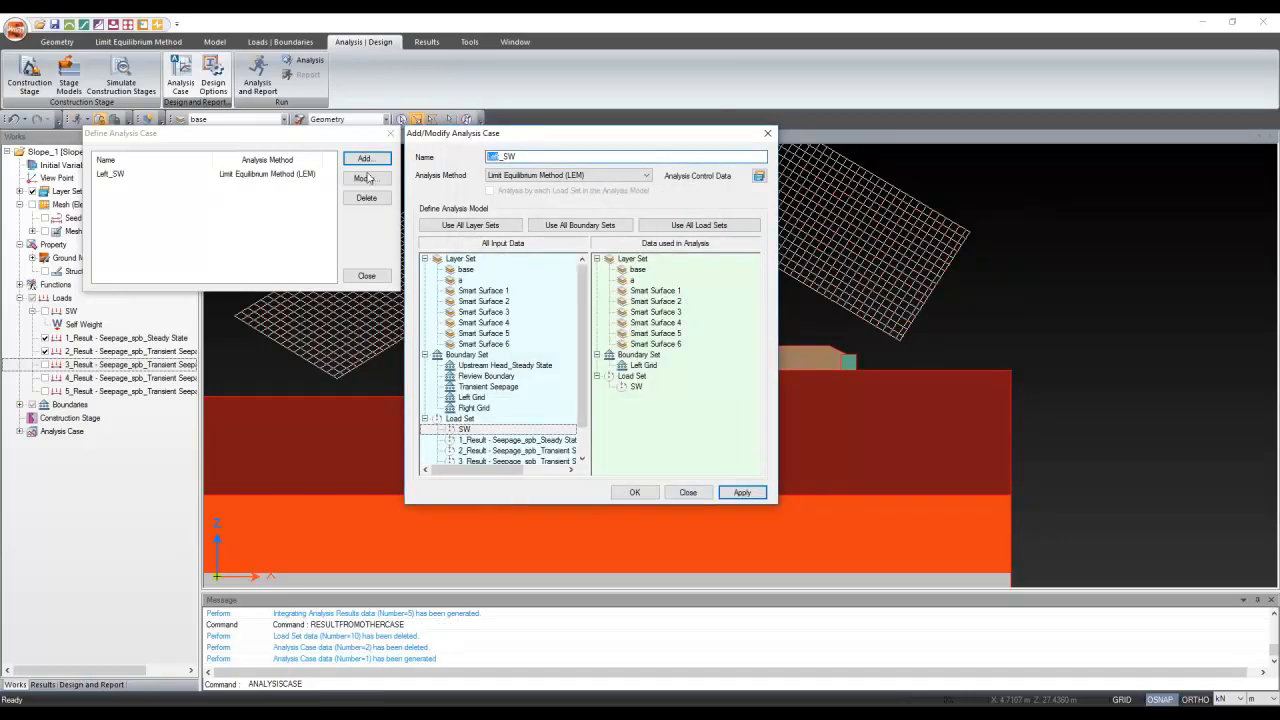
Make a Right_SW case using the Right Grid instead of Left Grid, with left-to-right slope direction
{"action": "type", "text": "Righ"}
{"action": "type", "text": "t"}
{"action": "left_click_drag", "start_coordinate": [644, 366], "coordinate": [506, 415]}
{"action": "left_click_drag", "start_coordinate": [474, 408], "coordinate": [655, 430]}
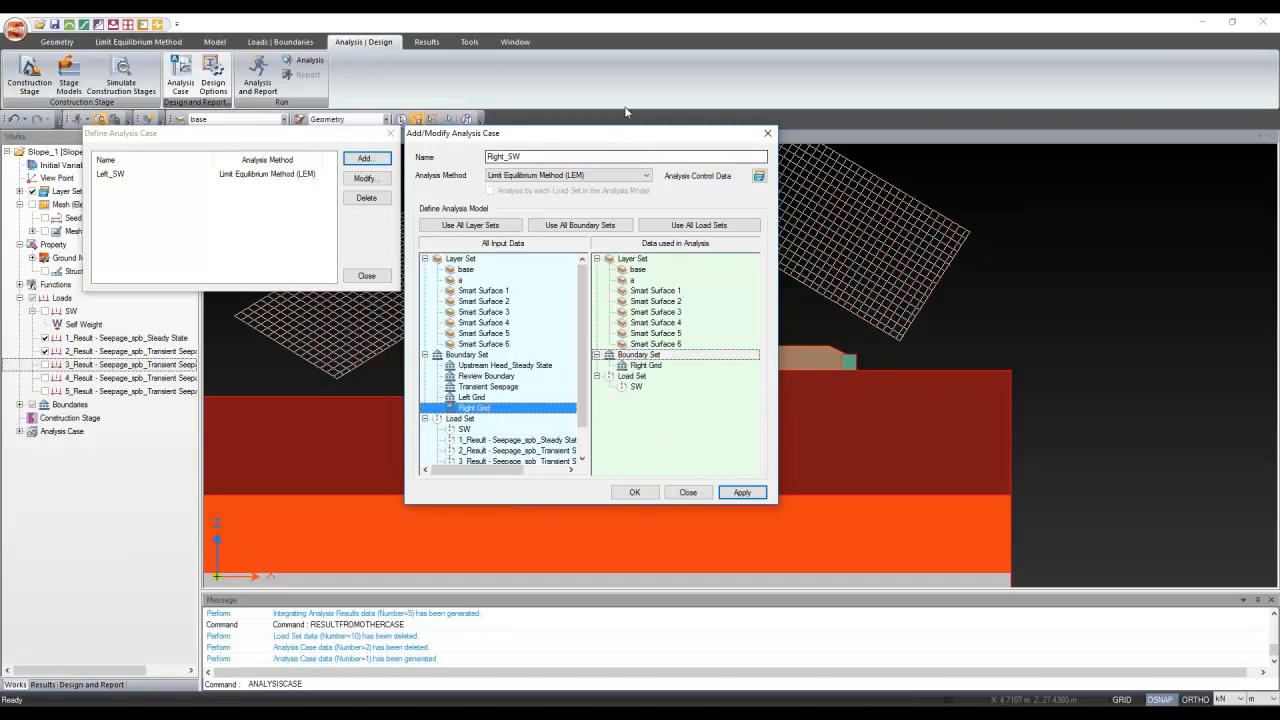
{"action": "left_click_drag", "start_coordinate": [623, 136], "coordinate": [292, 99]}
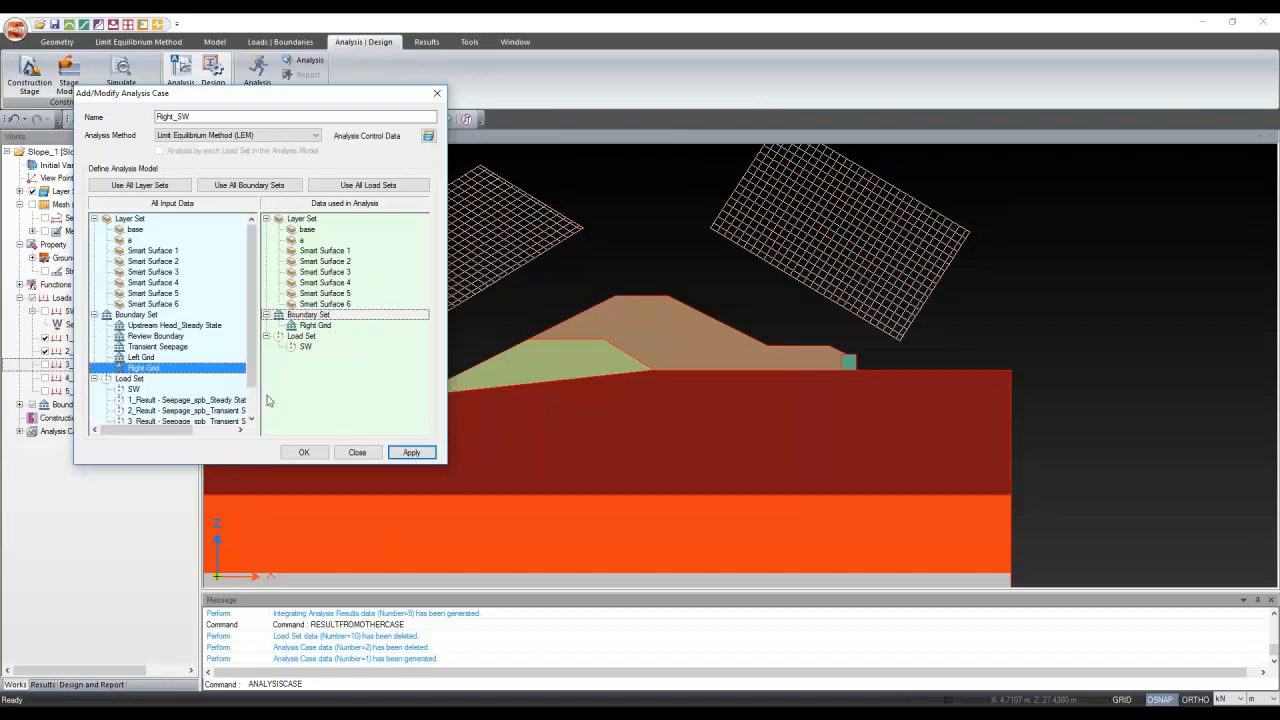
{"action": "left_click", "coordinate": [428, 135]}
{"action": "left_click", "coordinate": [152, 299]}
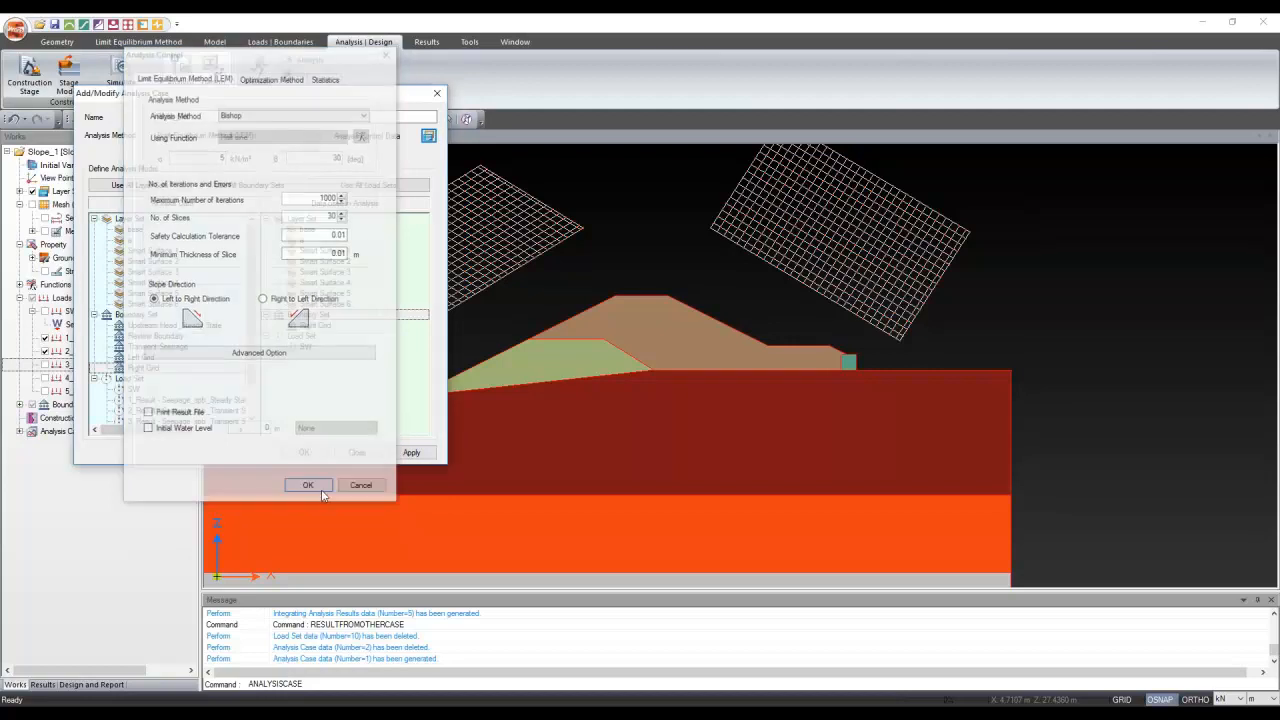
{"action": "left_click", "coordinate": [309, 488]}
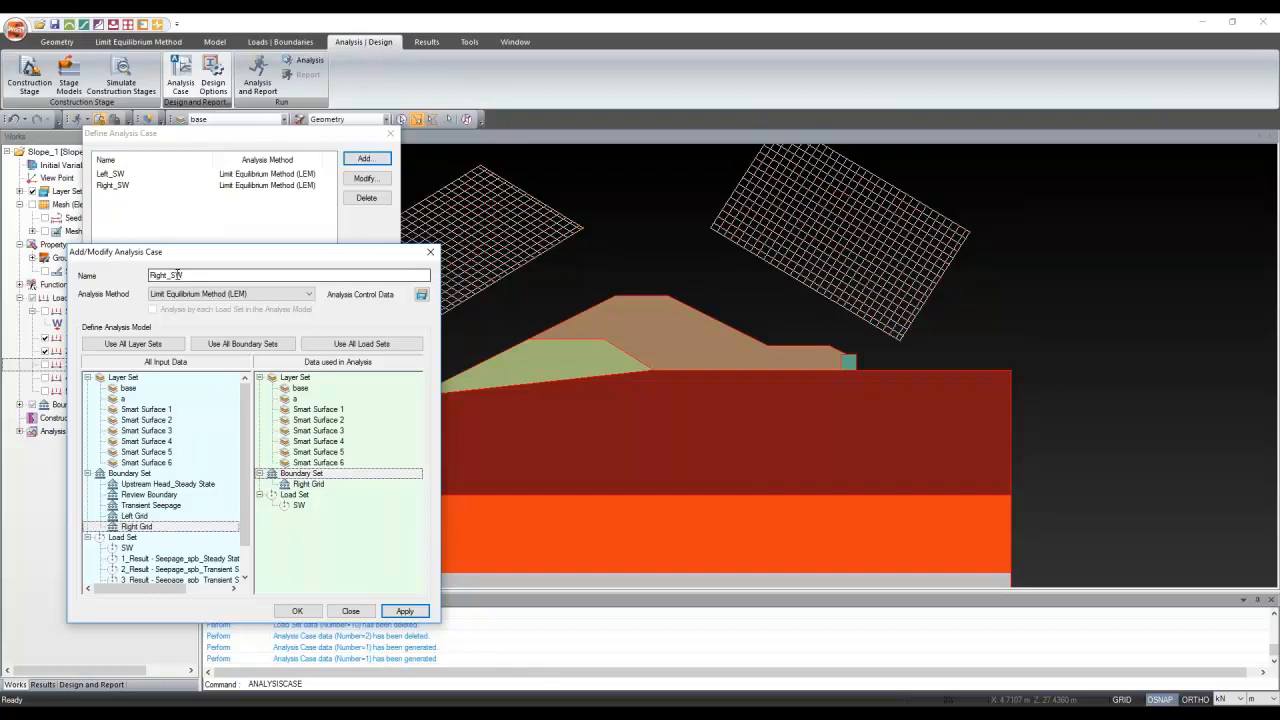
Add a Right_Steady State case that adds the 1_Result steady-state seepage load to Right Grid and SW
{"action": "left_click_drag", "start_coordinate": [169, 275], "coordinate": [184, 277]}
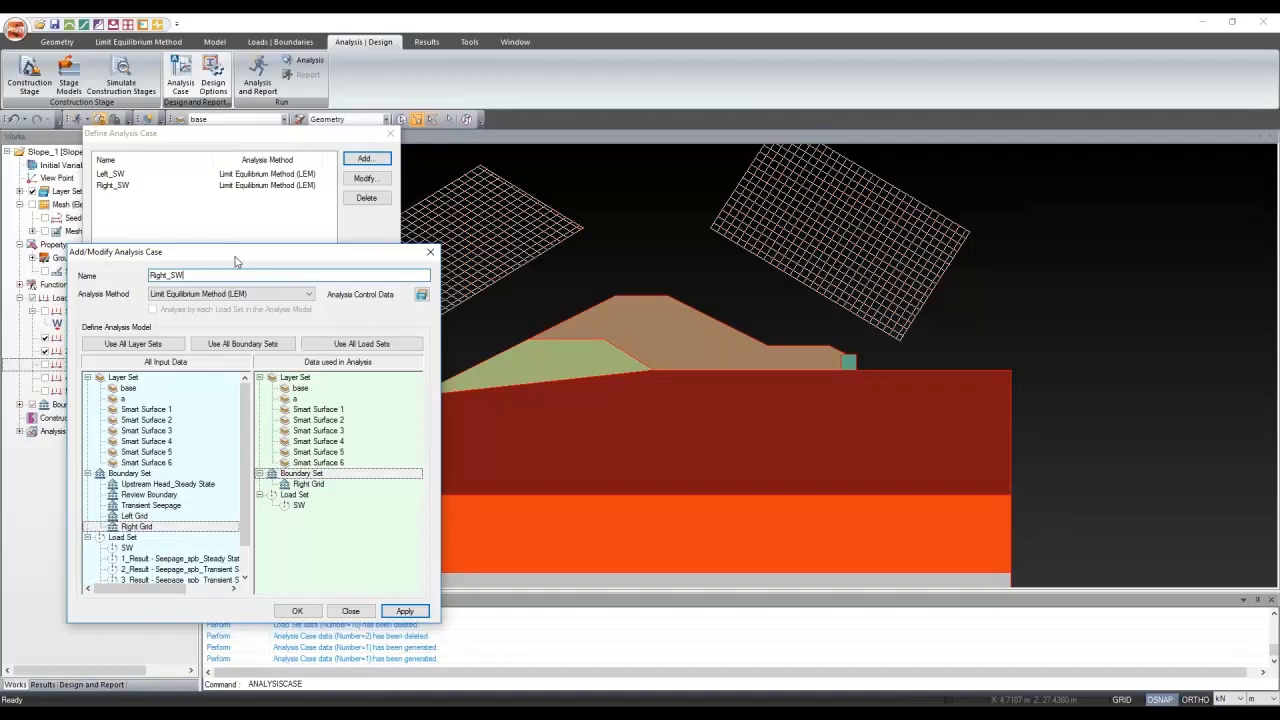
{"action": "left_click_drag", "start_coordinate": [236, 257], "coordinate": [240, 203]}
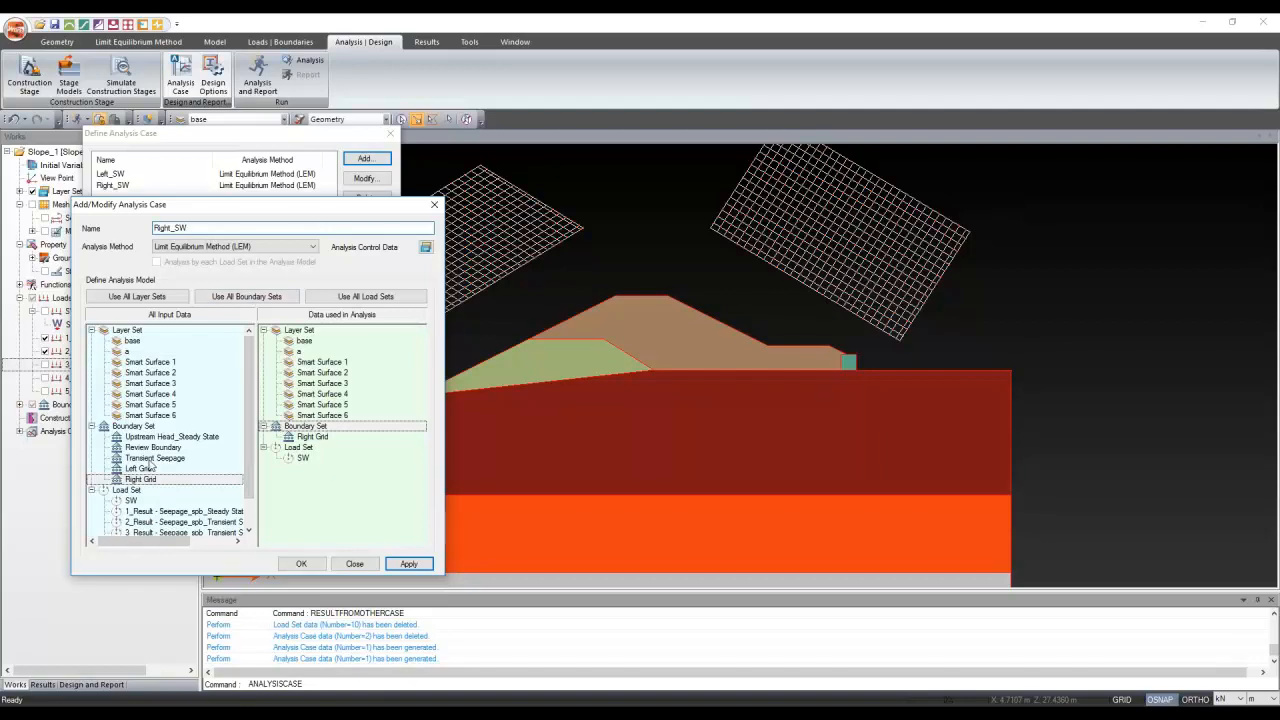
{"action": "scroll", "coordinate": [152, 466], "scroll_direction": "down", "scroll_amount": 1}
{"action": "left_click_drag", "start_coordinate": [152, 482], "coordinate": [345, 505]}
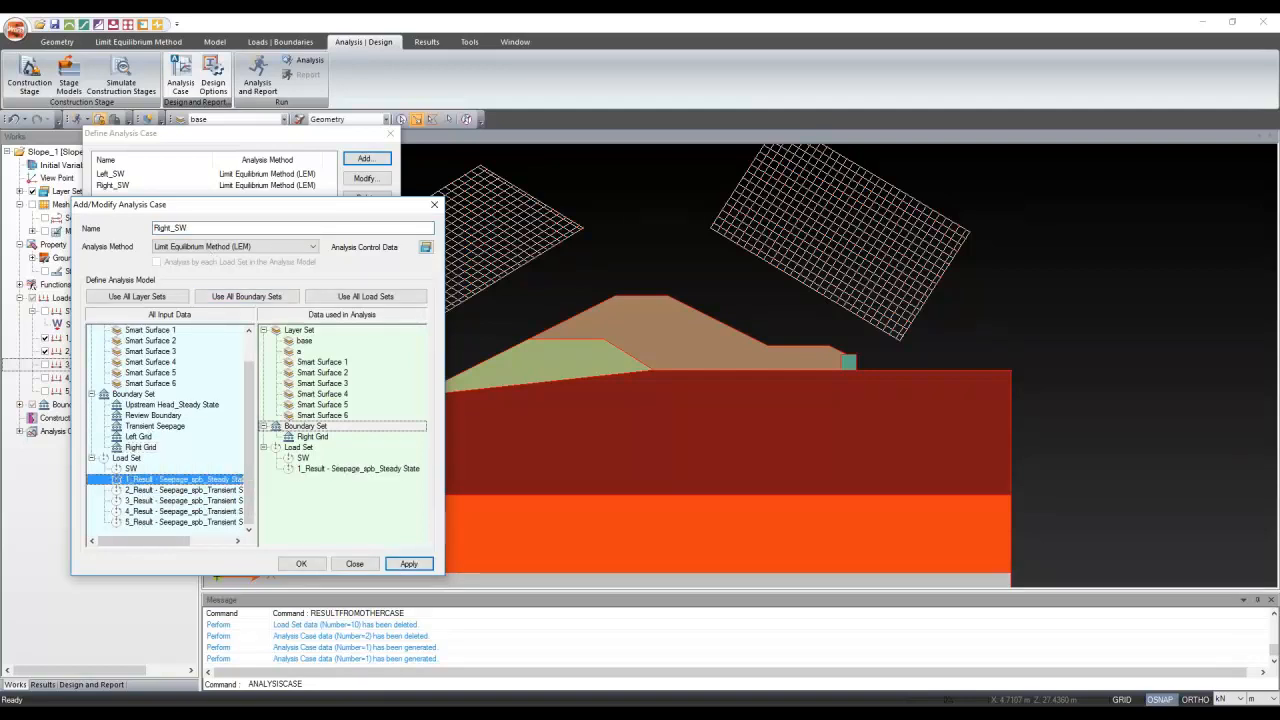
{"action": "left_click", "coordinate": [210, 229]}
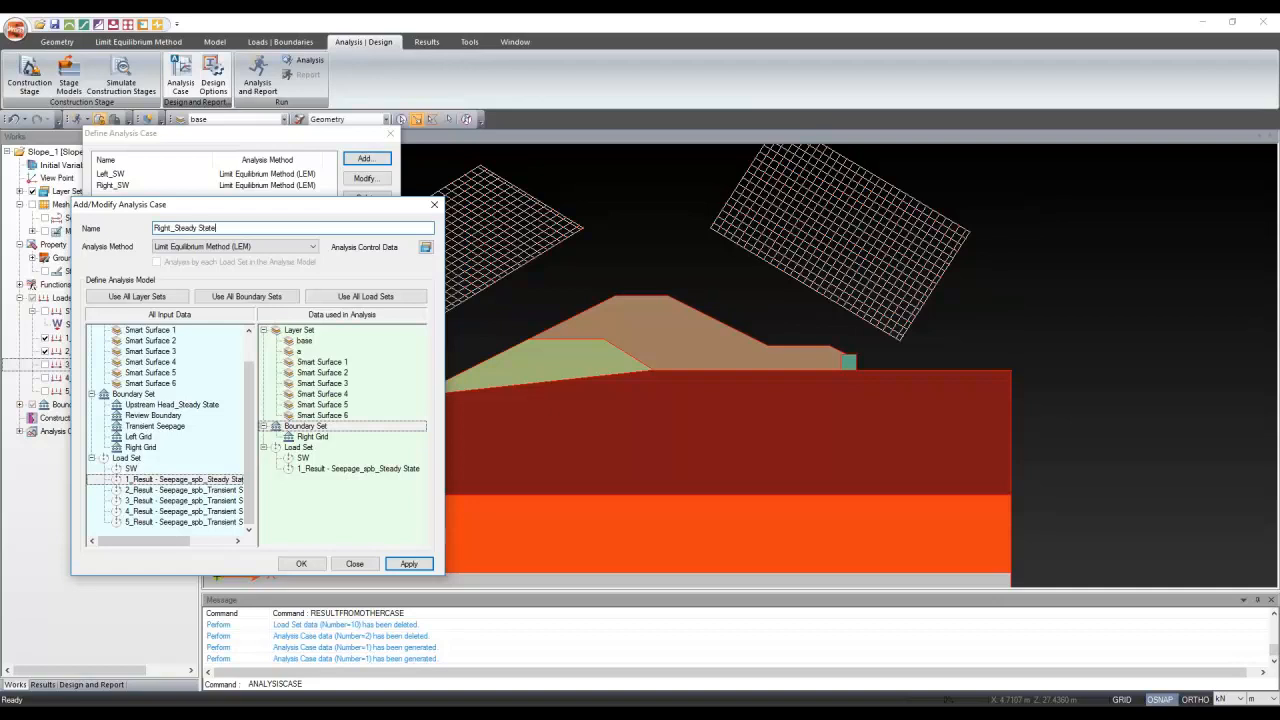
{"action": "left_click", "coordinate": [415, 573]}
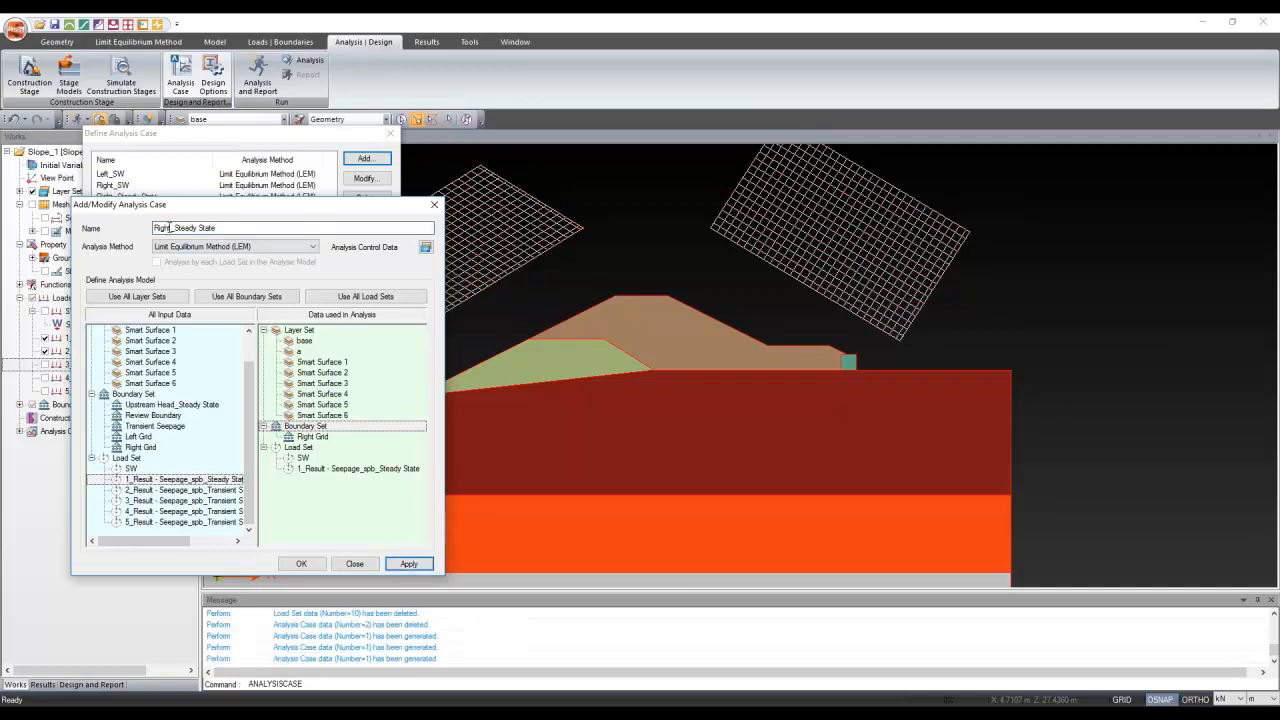
{"action": "left_click_drag", "start_coordinate": [171, 228], "coordinate": [154, 228]}
Add Left_Steady State with Left Grid, right-to-left direction and steady-state seepage, then close the editor
{"action": "type", "text": "Lef"}
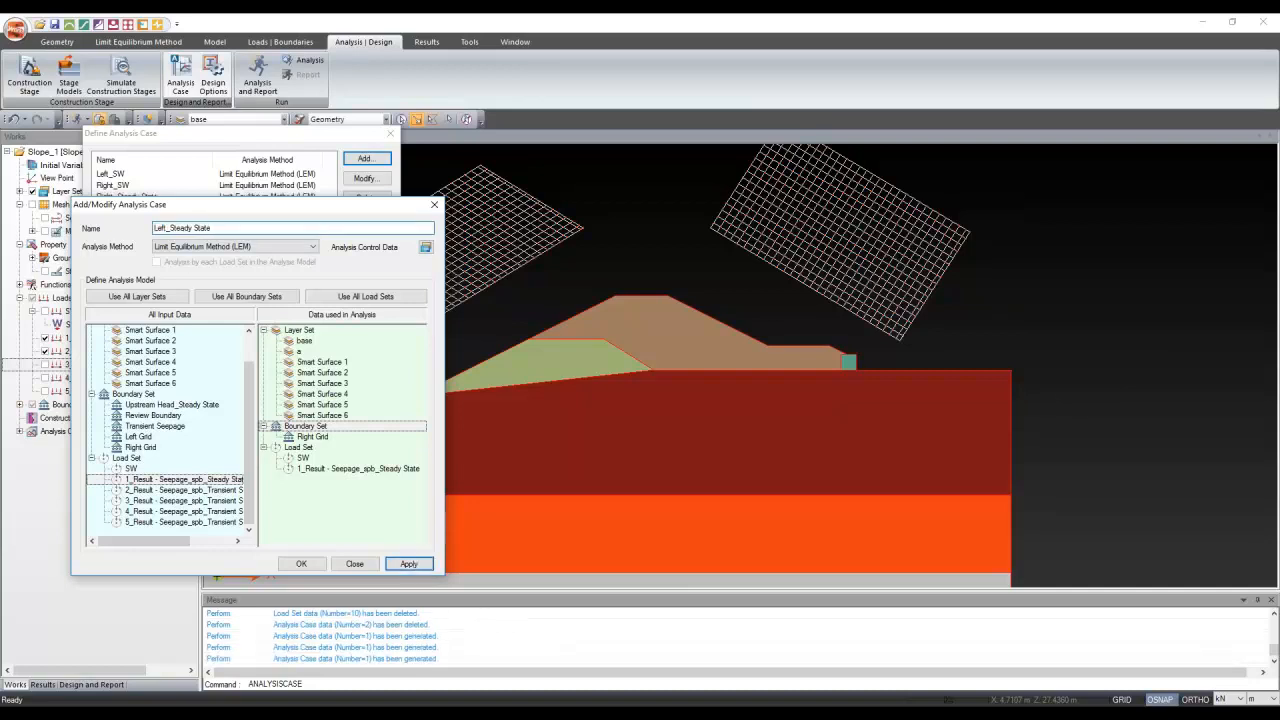
{"action": "type", "text": "t"}
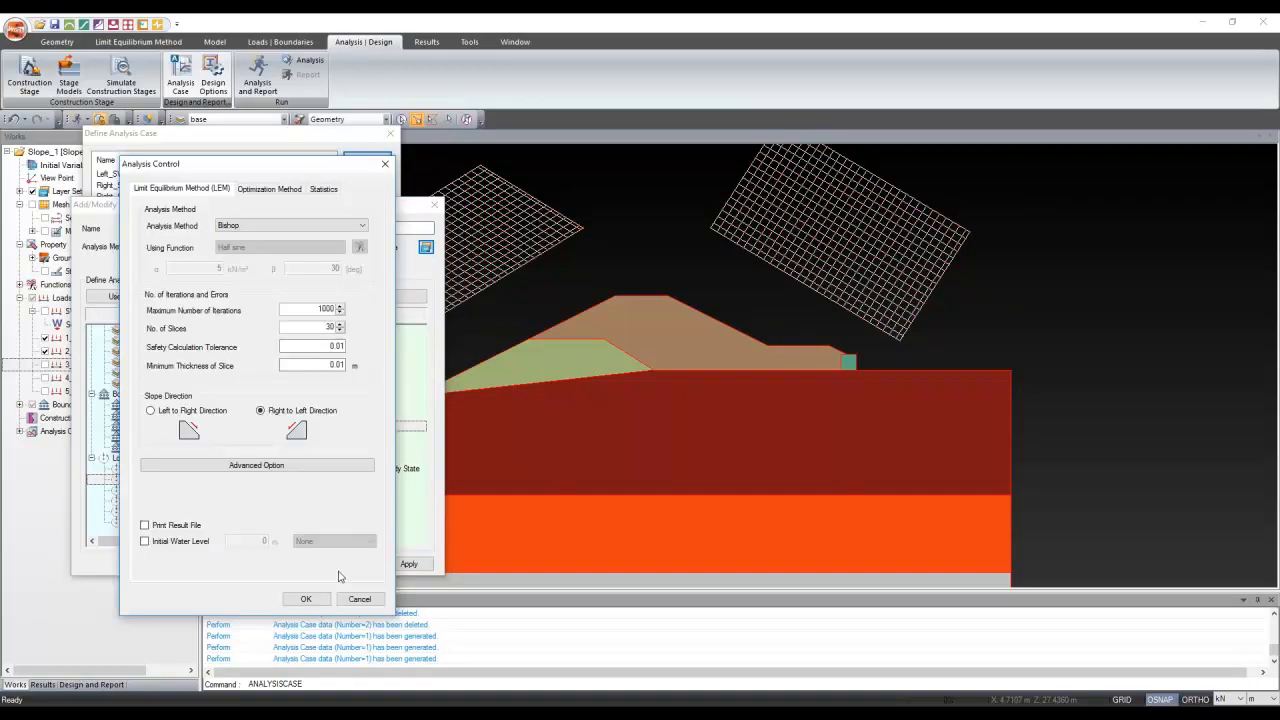
{"action": "left_click", "coordinate": [306, 599]}
{"action": "left_click_drag", "start_coordinate": [312, 437], "coordinate": [168, 450]}
{"action": "left_click_drag", "start_coordinate": [140, 437], "coordinate": [325, 480]}
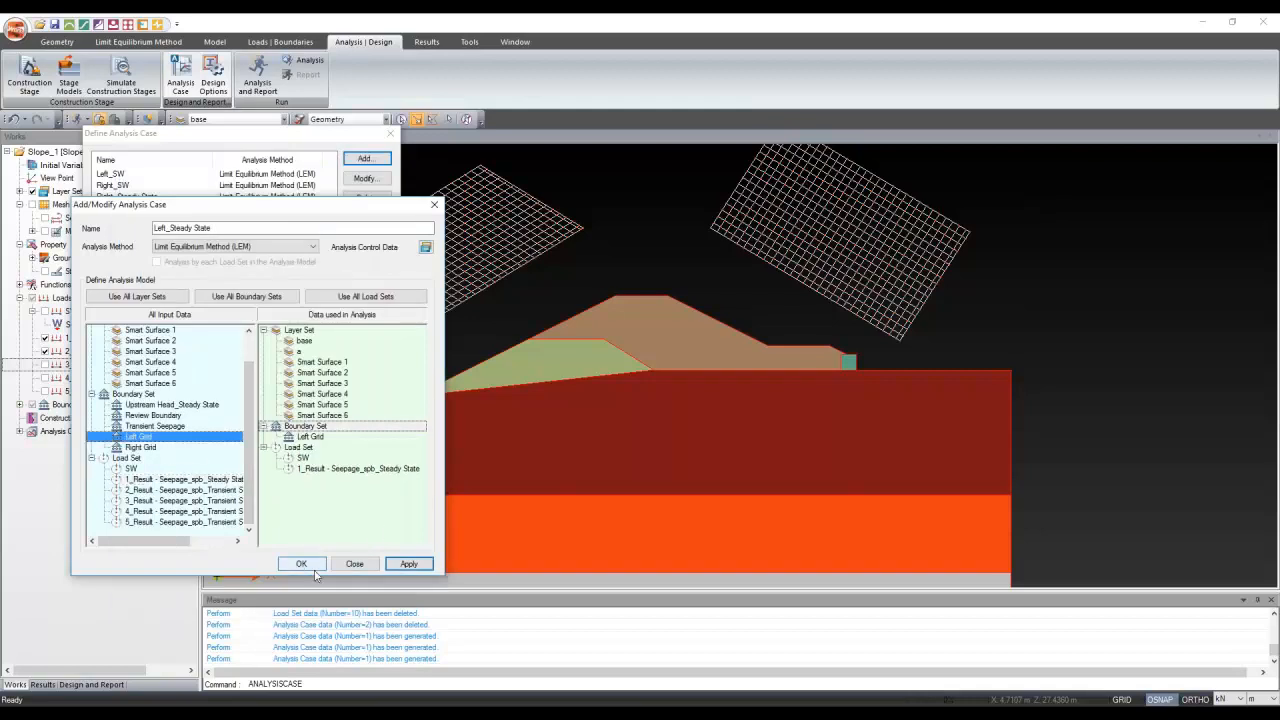
{"action": "left_click", "coordinate": [400, 564]}
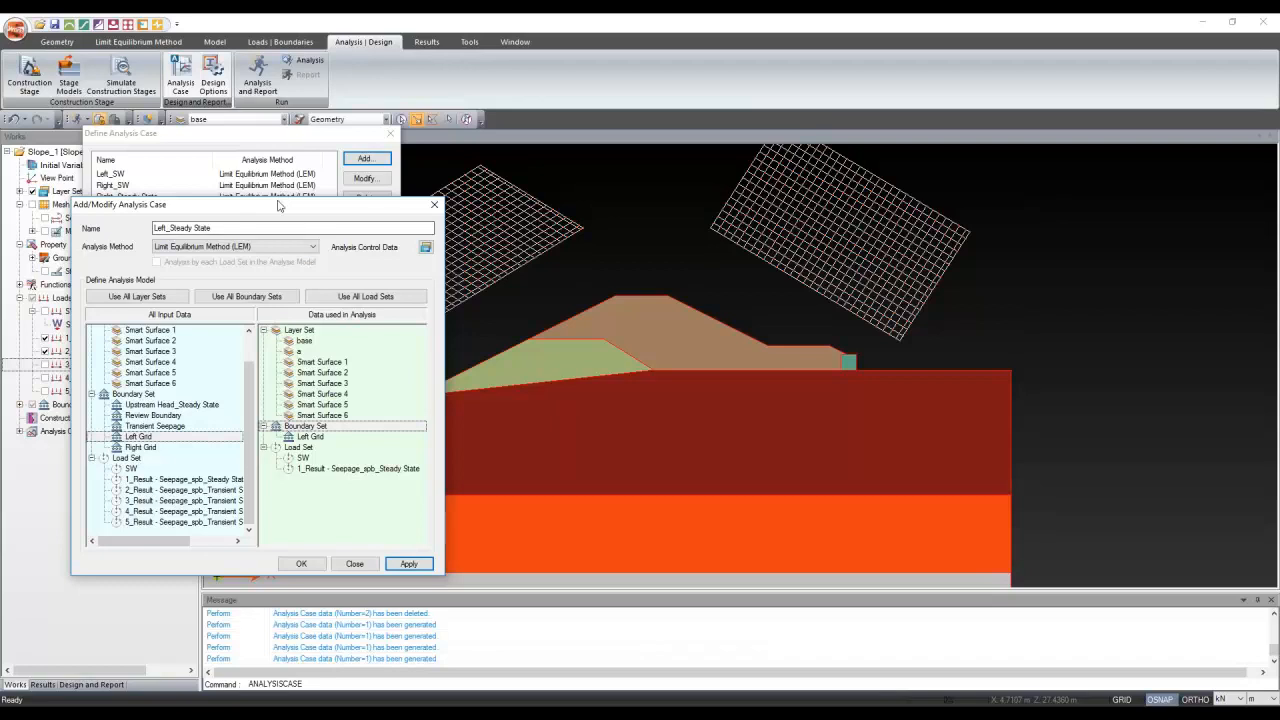
{"action": "left_click_drag", "start_coordinate": [300, 204], "coordinate": [499, 295]}
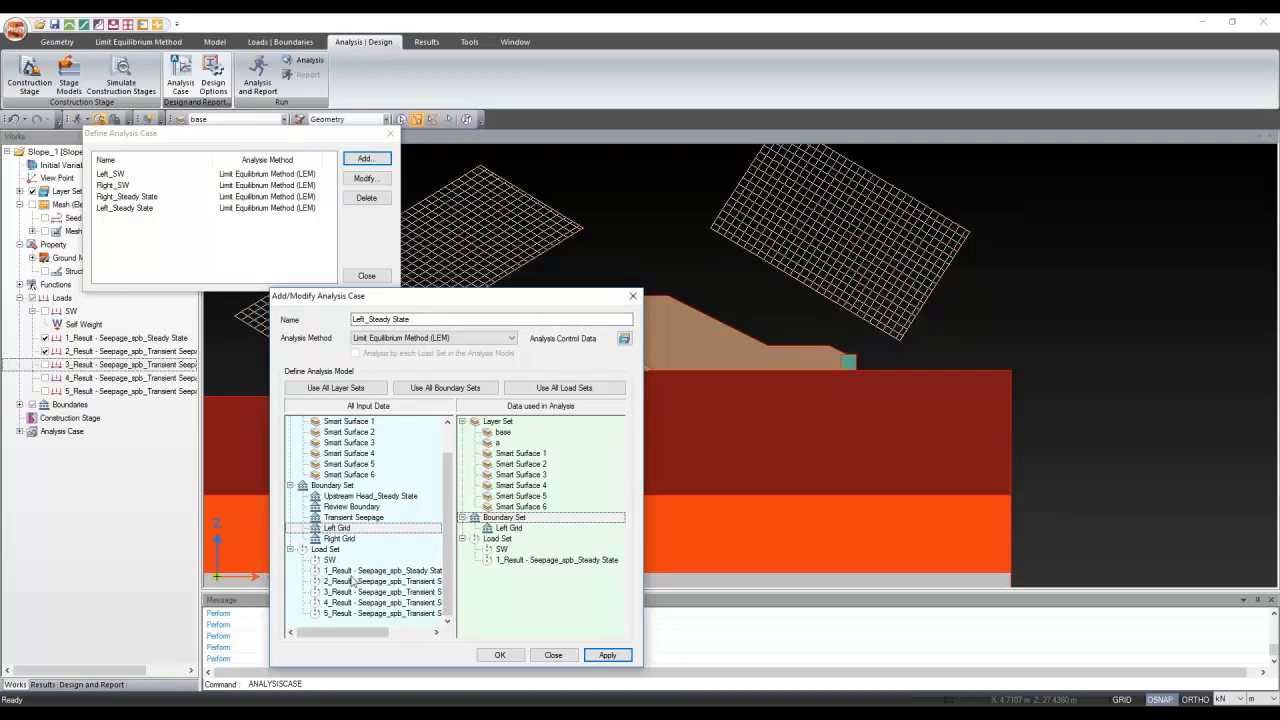
{"action": "left_click", "coordinate": [629, 295]}
Close the analysis case list and review the queued analyses in Analysis and Report
{"action": "left_click", "coordinate": [390, 133]}
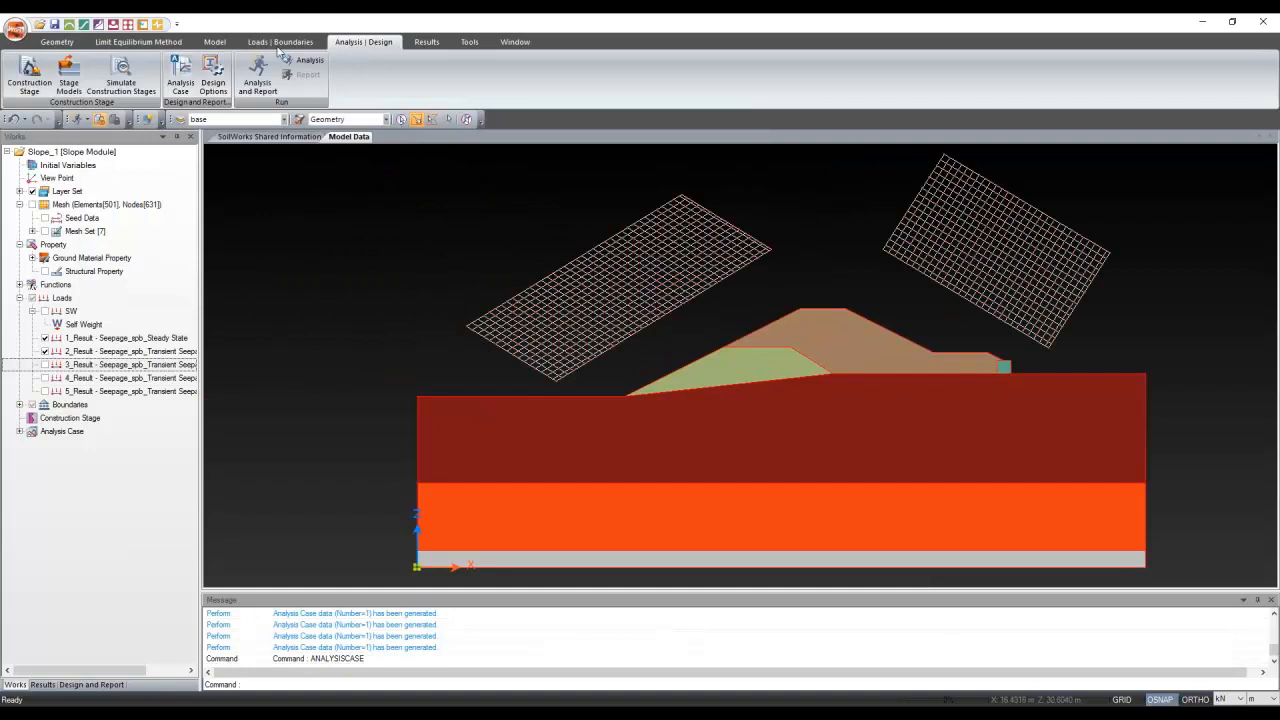
{"action": "left_click", "coordinate": [258, 75]}
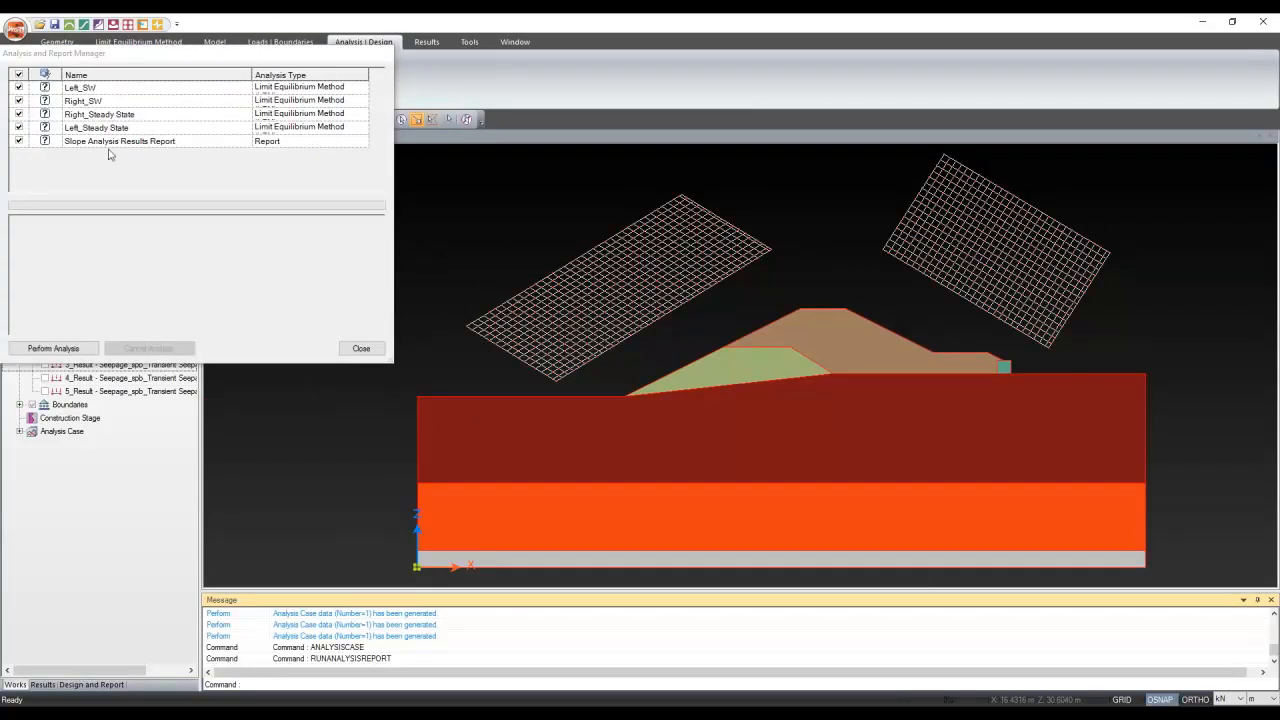
{"action": "left_click", "coordinate": [359, 352]}
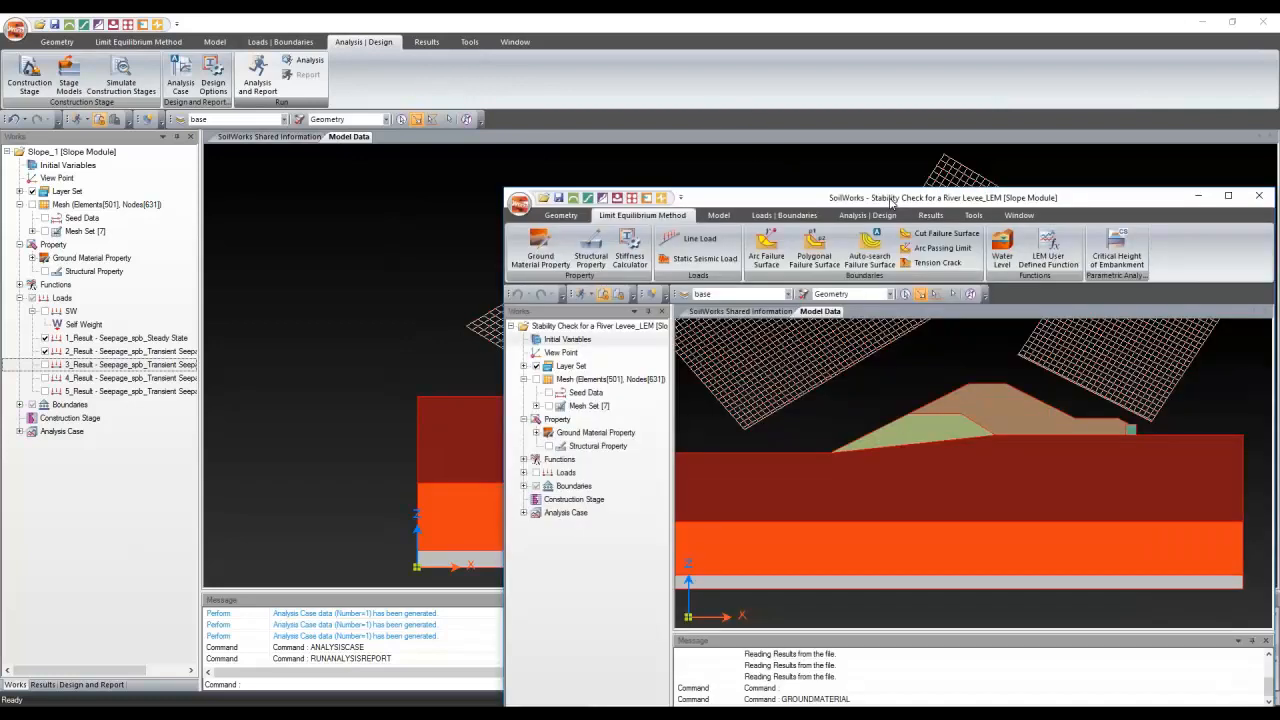
Move the Stability Check for a River Levee_LEM window and maximize it
{"action": "left_click_drag", "start_coordinate": [890, 200], "coordinate": [780, 251]}
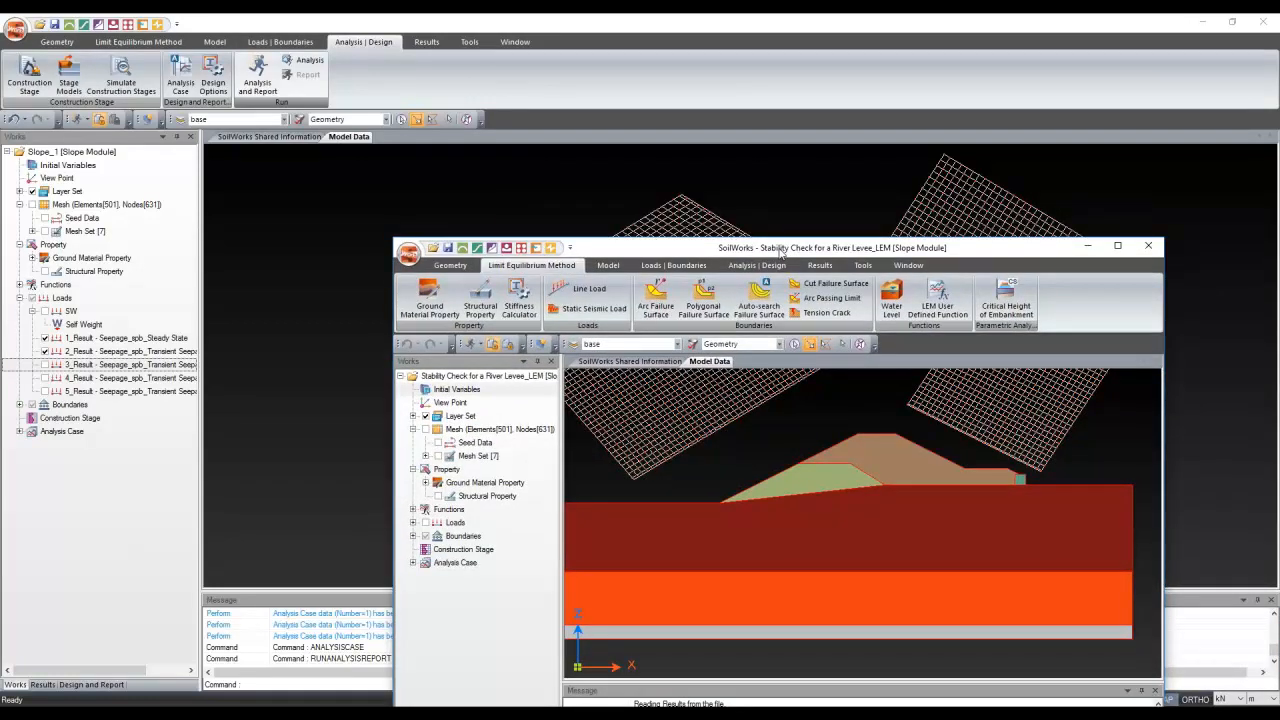
{"action": "double_click", "coordinate": [780, 251]}
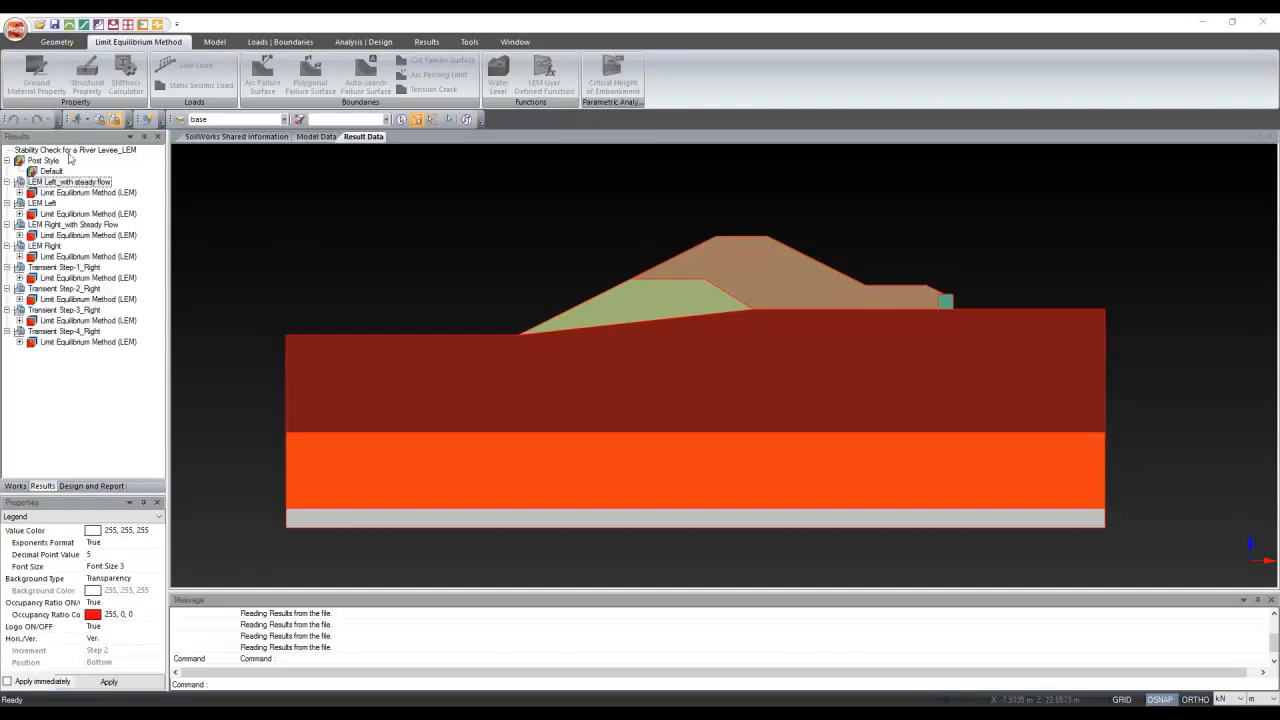
Show the LEM Left arc failure surface with its 1.5699 safety factor, zooming around the slope
{"action": "left_click", "coordinate": [19, 214]}
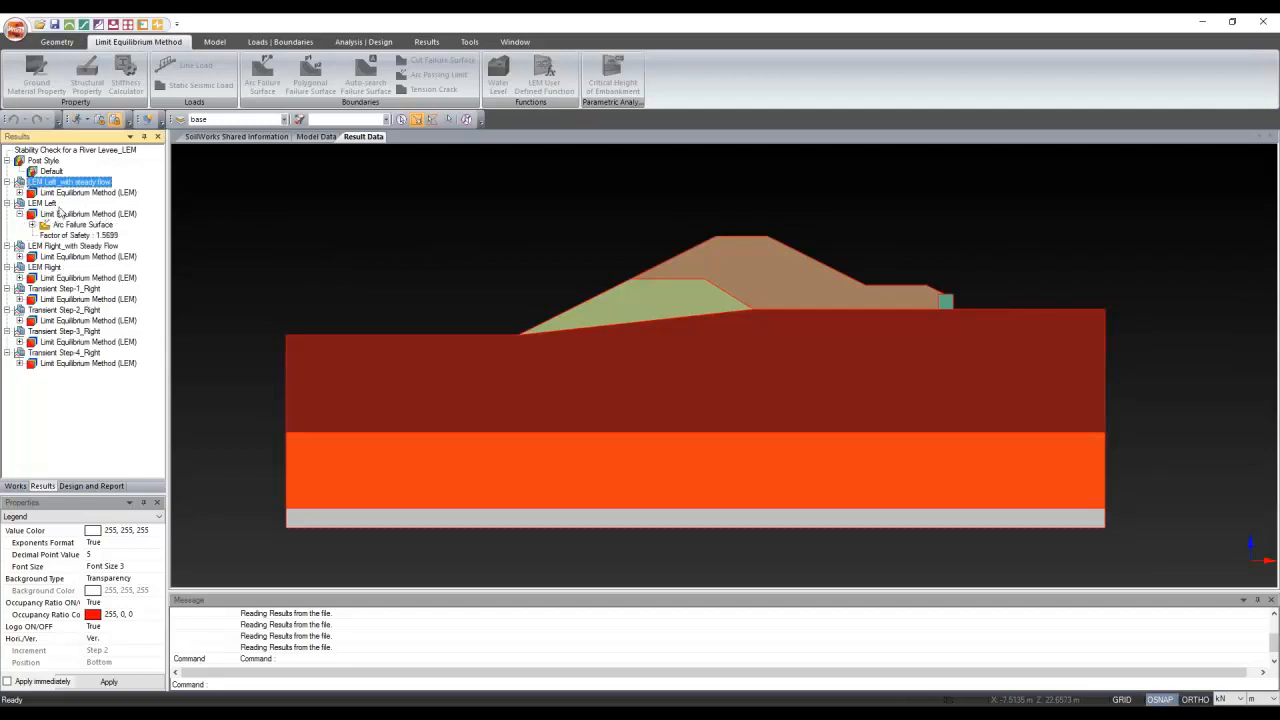
{"action": "left_click", "coordinate": [55, 204]}
{"action": "left_click", "coordinate": [82, 224]}
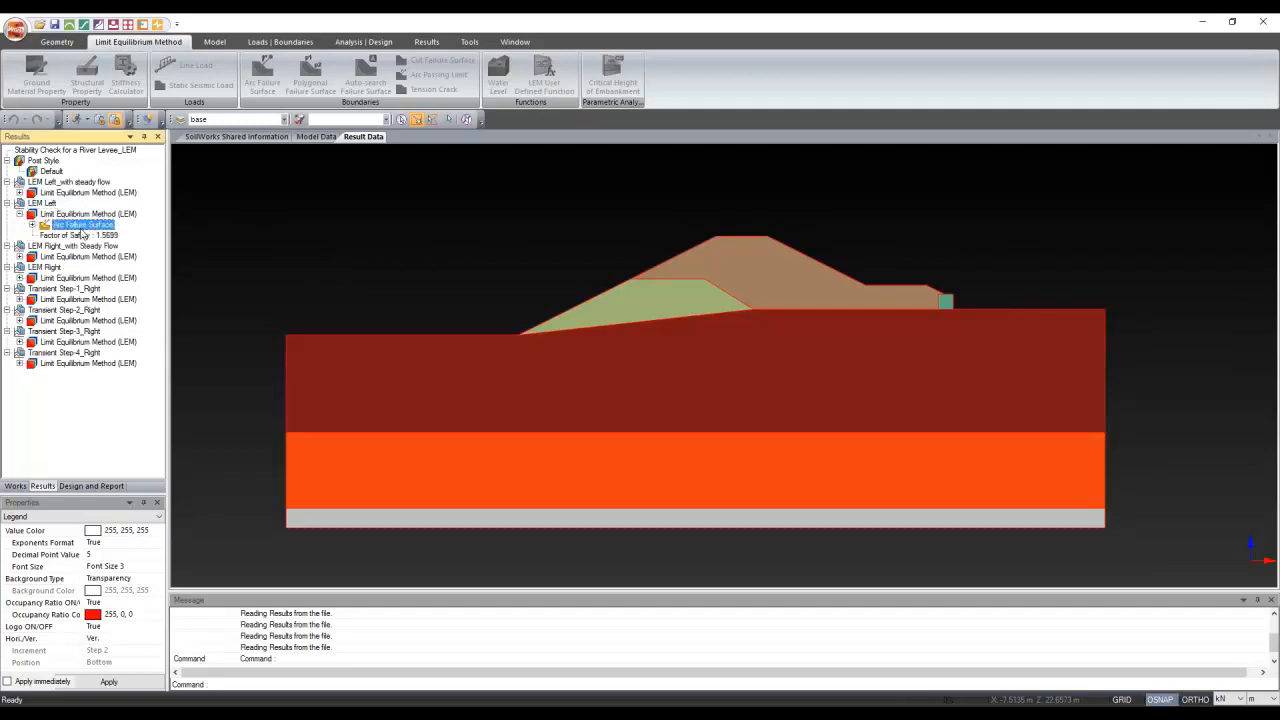
{"action": "scroll", "coordinate": [441, 421], "scroll_direction": "down", "scroll_amount": 3}
{"action": "scroll", "coordinate": [441, 418], "scroll_direction": "up", "scroll_amount": 3}
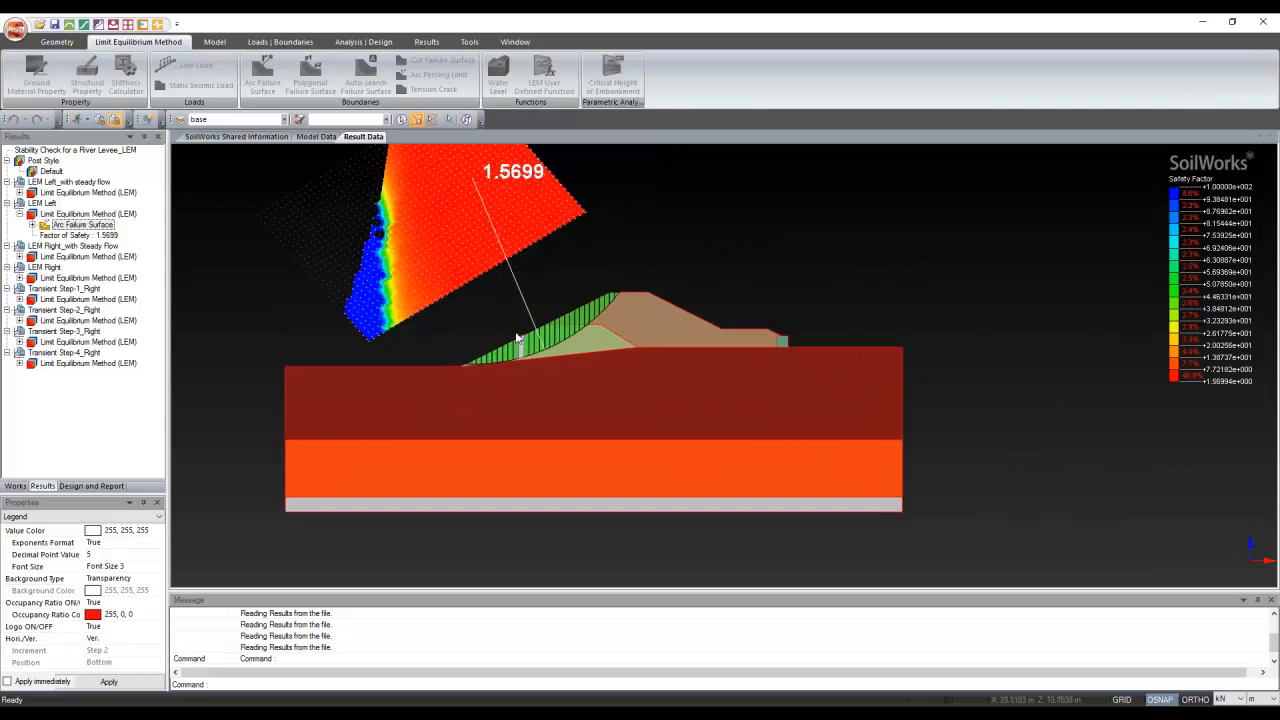
{"action": "scroll", "coordinate": [533, 255], "scroll_direction": "up", "scroll_amount": 1}
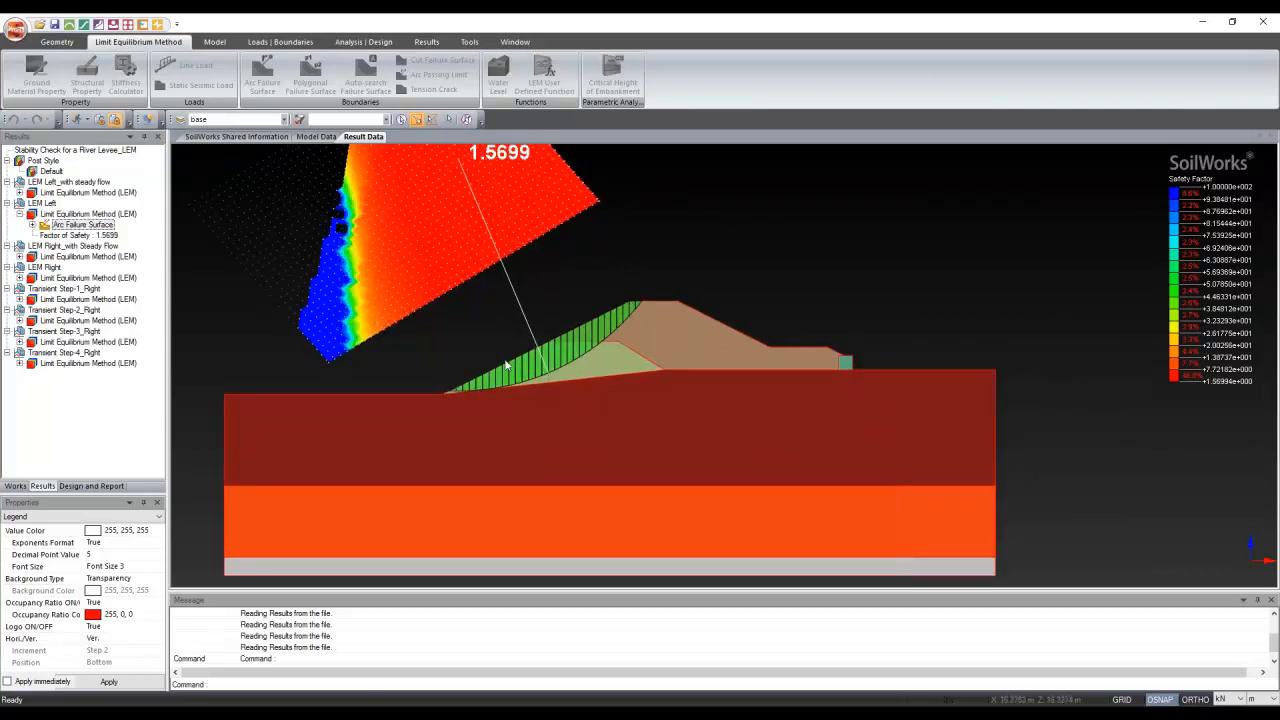
{"action": "scroll", "coordinate": [505, 372], "scroll_direction": "up", "scroll_amount": 5}
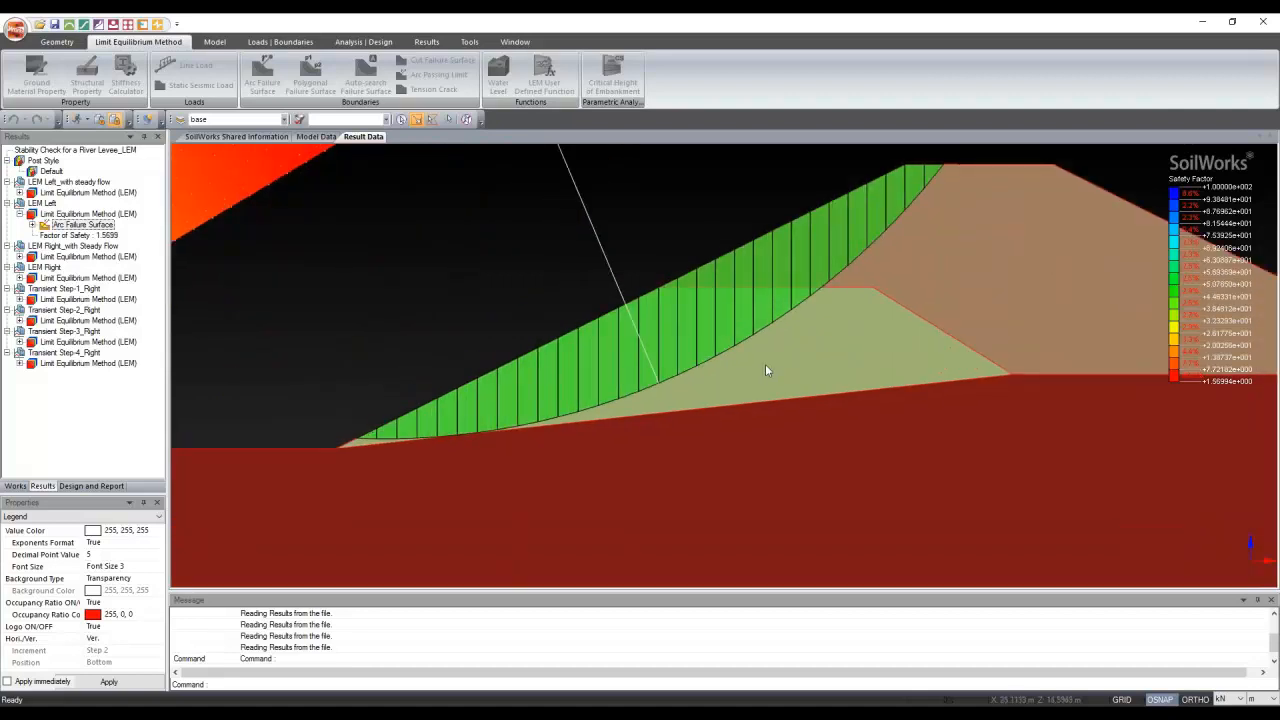
{"action": "scroll", "coordinate": [786, 280], "scroll_direction": "down", "scroll_amount": 6}
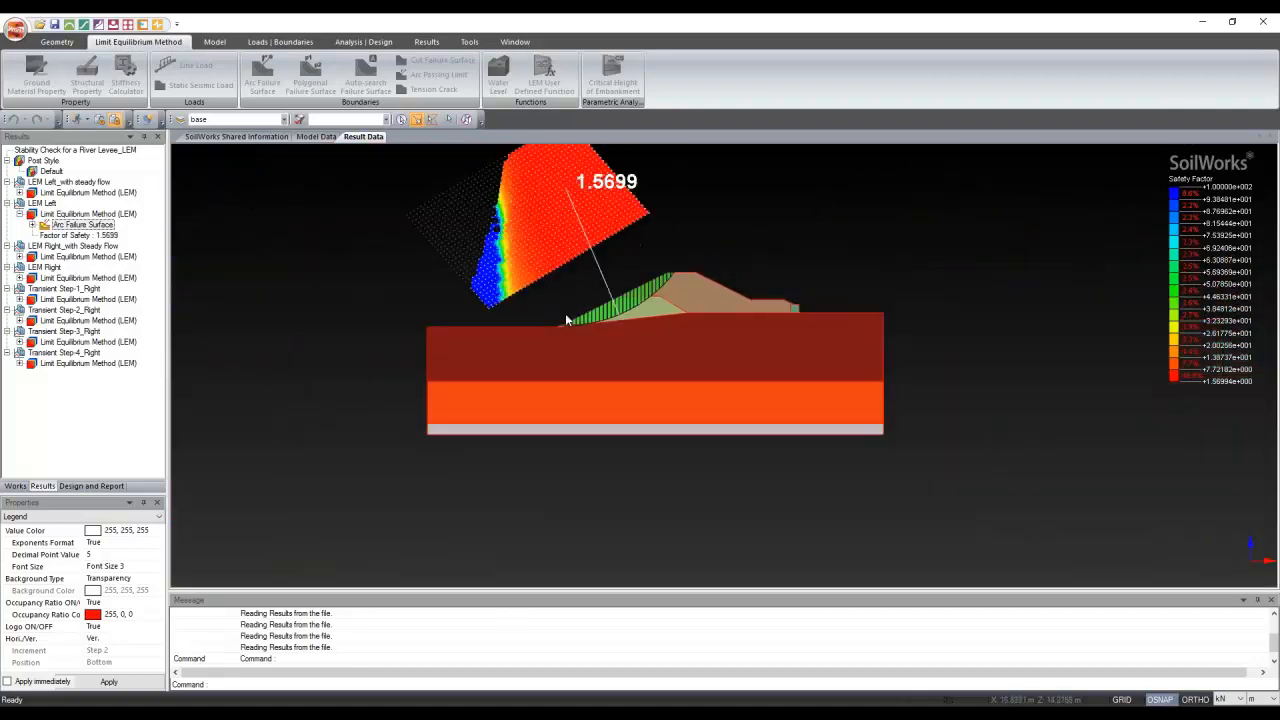
{"action": "scroll", "coordinate": [600, 245], "scroll_direction": "up", "scroll_amount": 3}
Inspect the free body diagram of mid-slope slice 15, then close it and rezoom the levee
{"action": "left_click", "coordinate": [620, 400]}
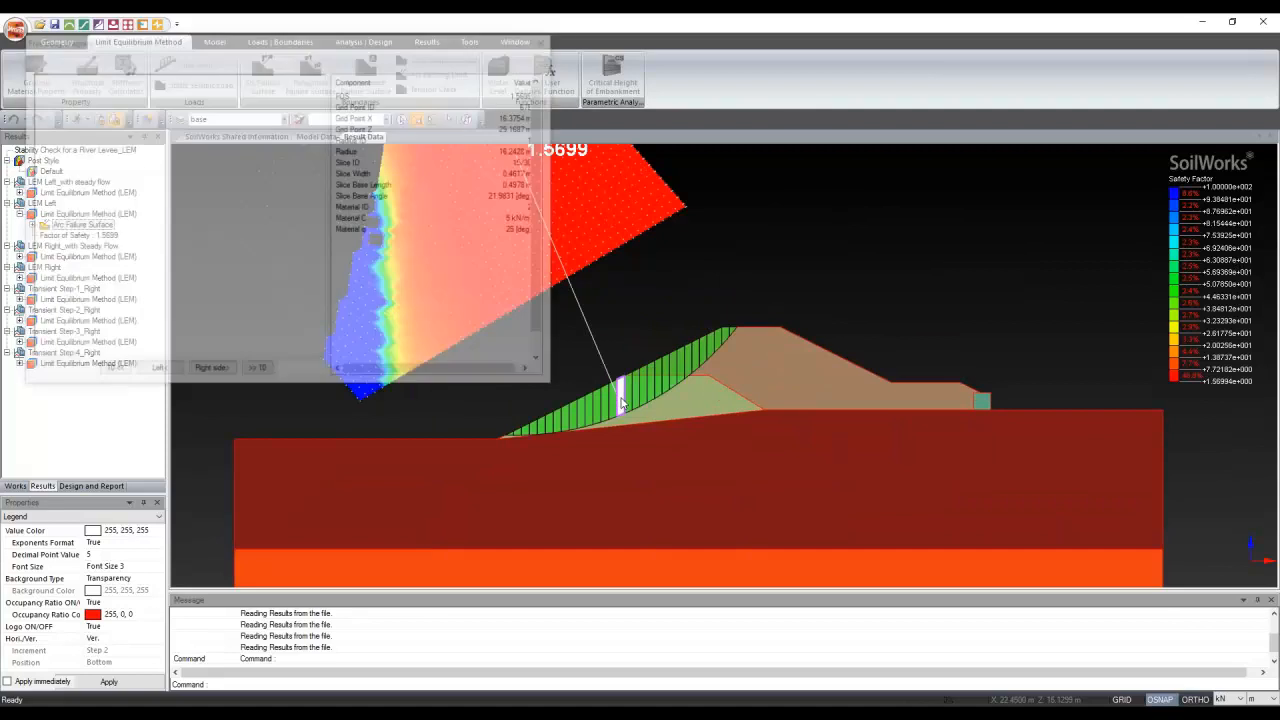
{"action": "left_click_drag", "start_coordinate": [357, 35], "coordinate": [964, 179]}
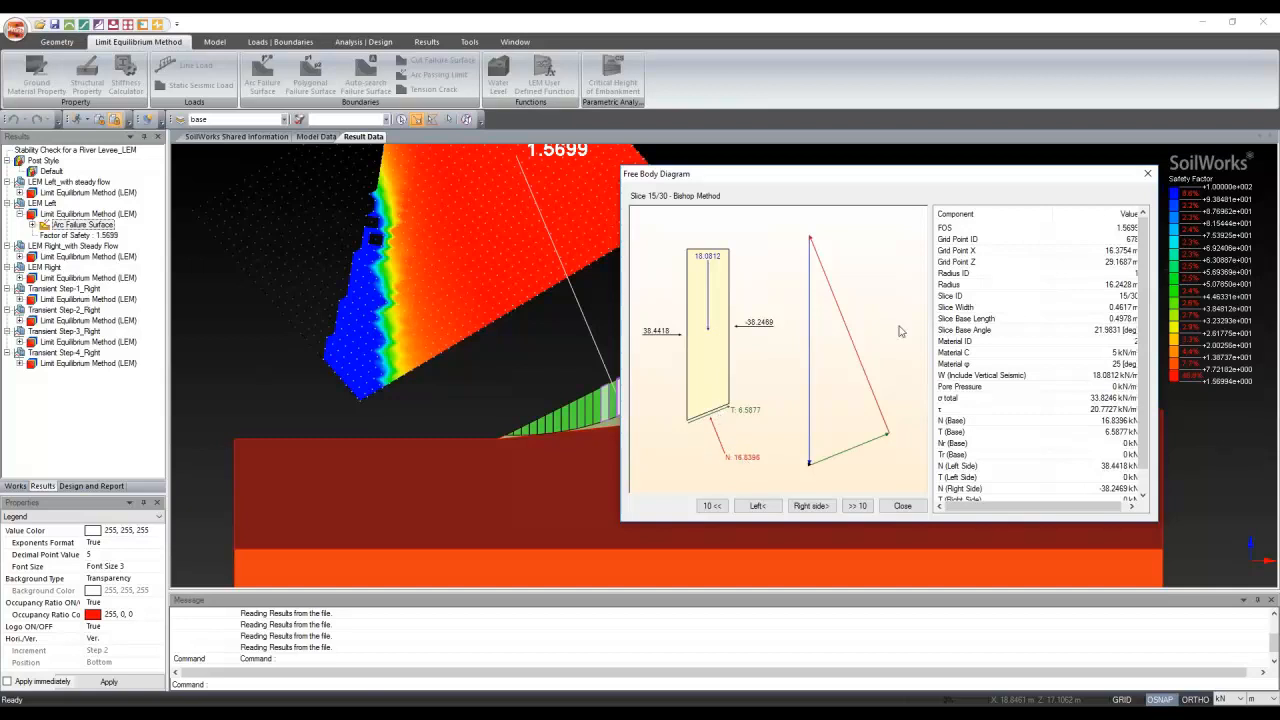
{"action": "scroll", "coordinate": [1090, 320], "scroll_direction": "down", "scroll_amount": 1}
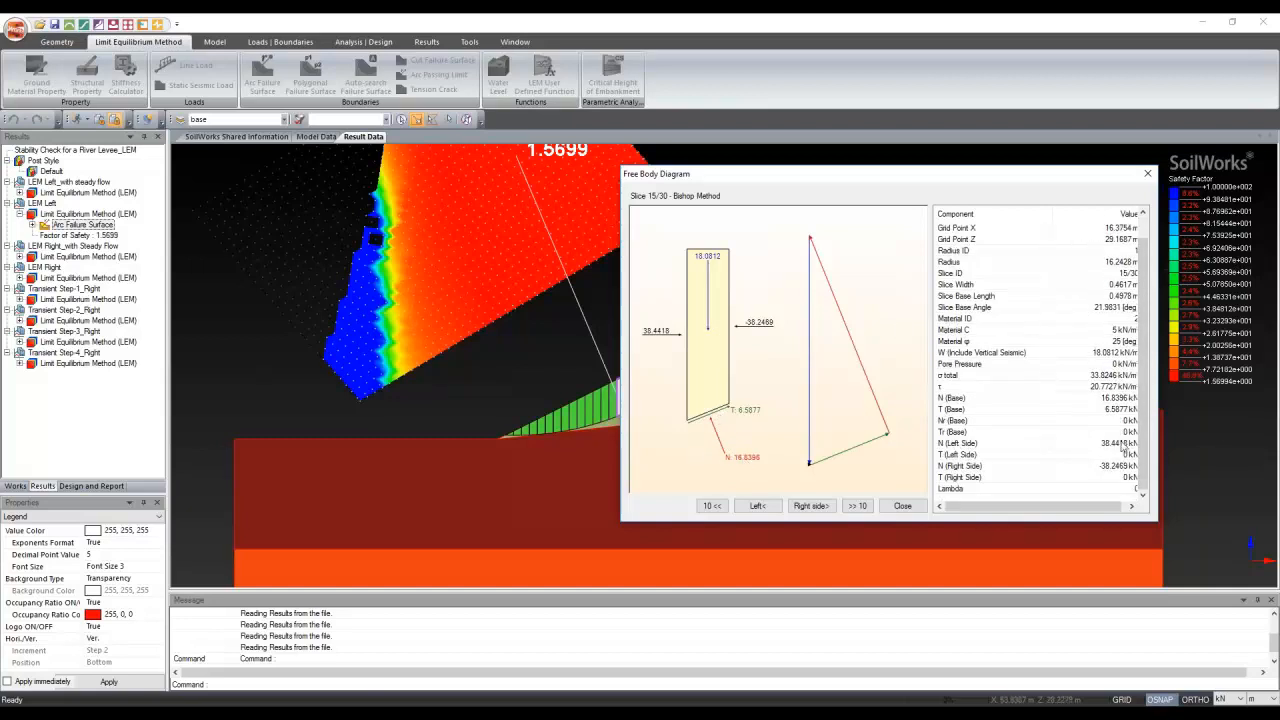
{"action": "left_click", "coordinate": [1147, 173]}
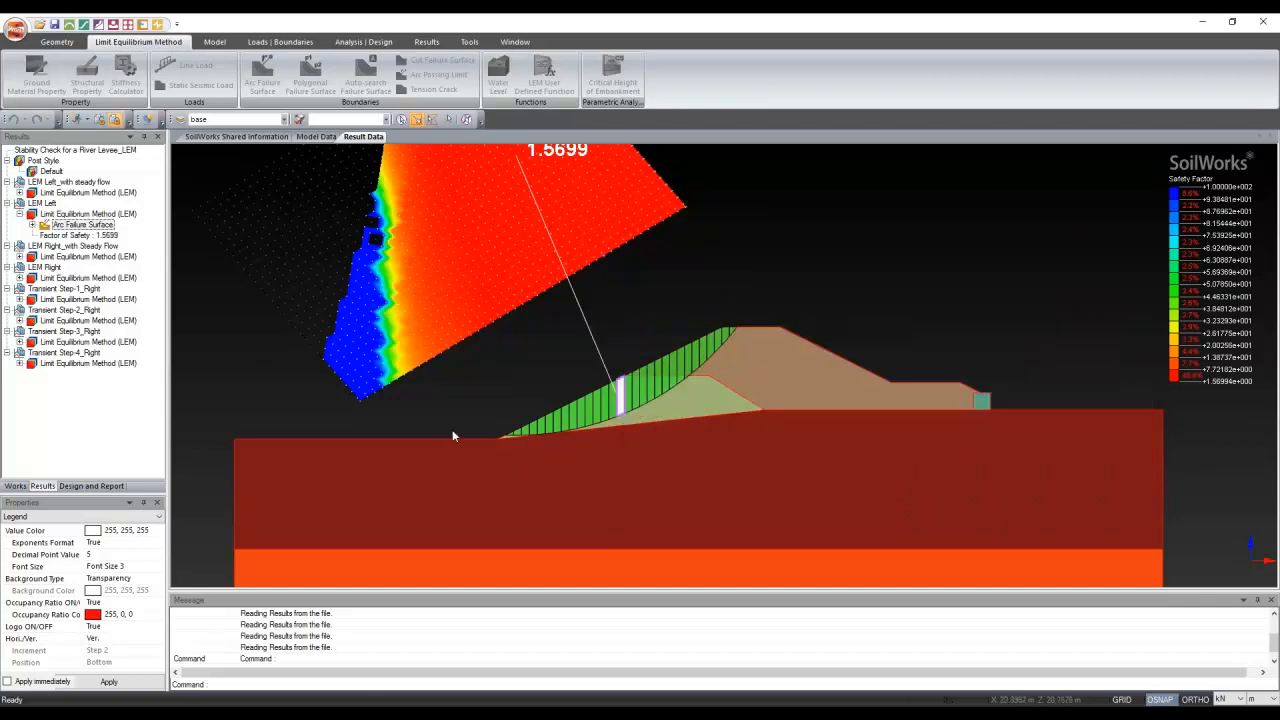
{"action": "scroll", "coordinate": [453, 436], "scroll_direction": "down", "scroll_amount": 1}
{"action": "scroll", "coordinate": [629, 222], "scroll_direction": "up", "scroll_amount": 1}
{"action": "scroll", "coordinate": [496, 312], "scroll_direction": "down", "scroll_amount": 2}
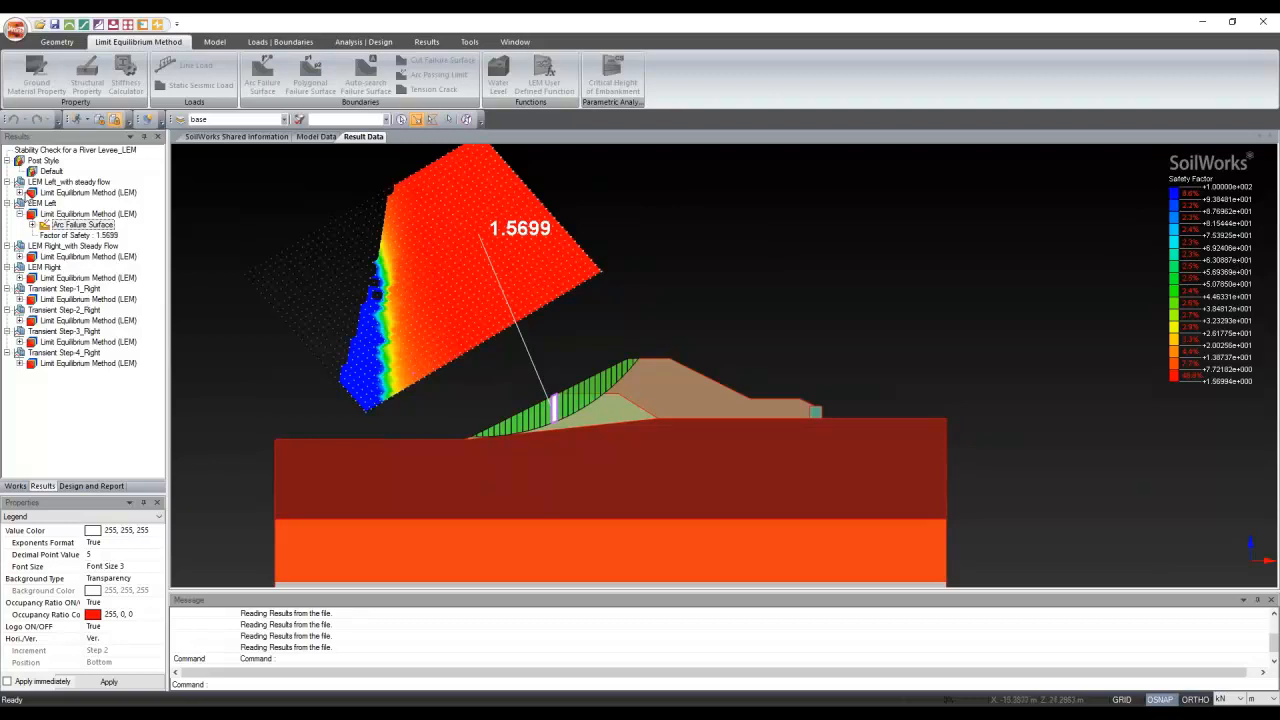
Expand LEM Right in the Results tree and display its arc failure surface
{"action": "left_click", "coordinate": [19, 278]}
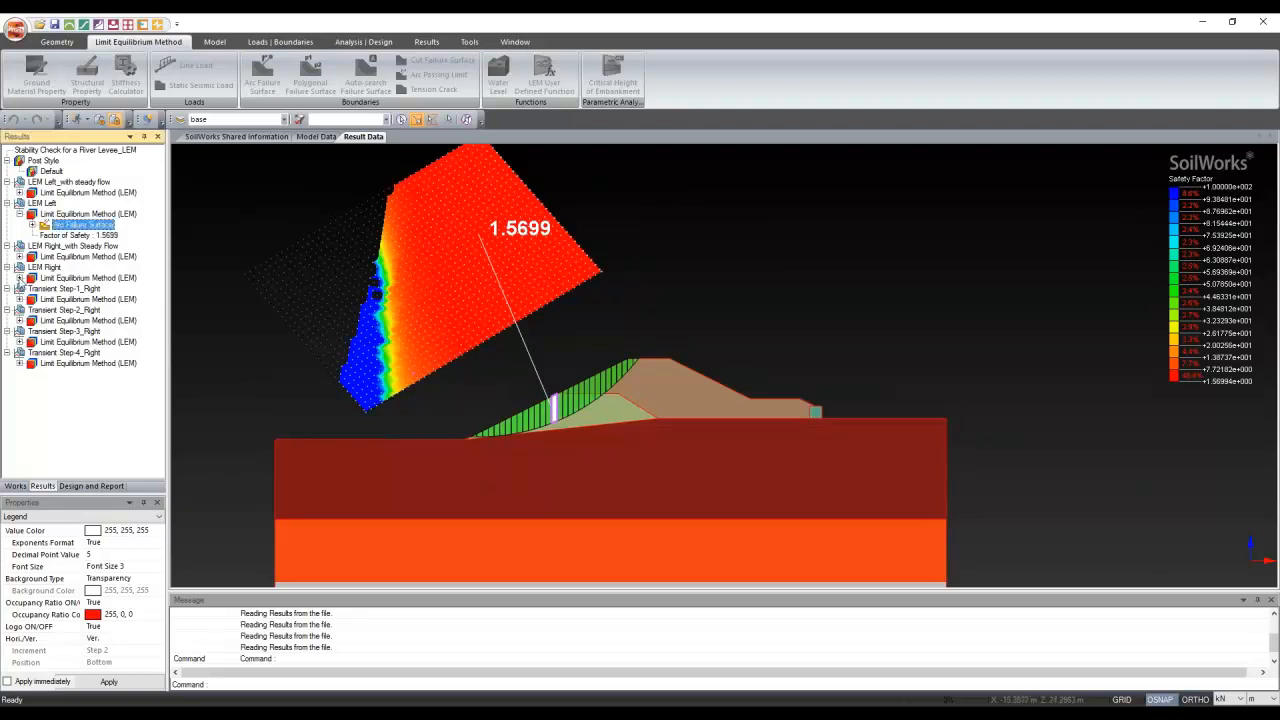
{"action": "left_click", "coordinate": [19, 278]}
{"action": "double_click", "coordinate": [91, 291]}
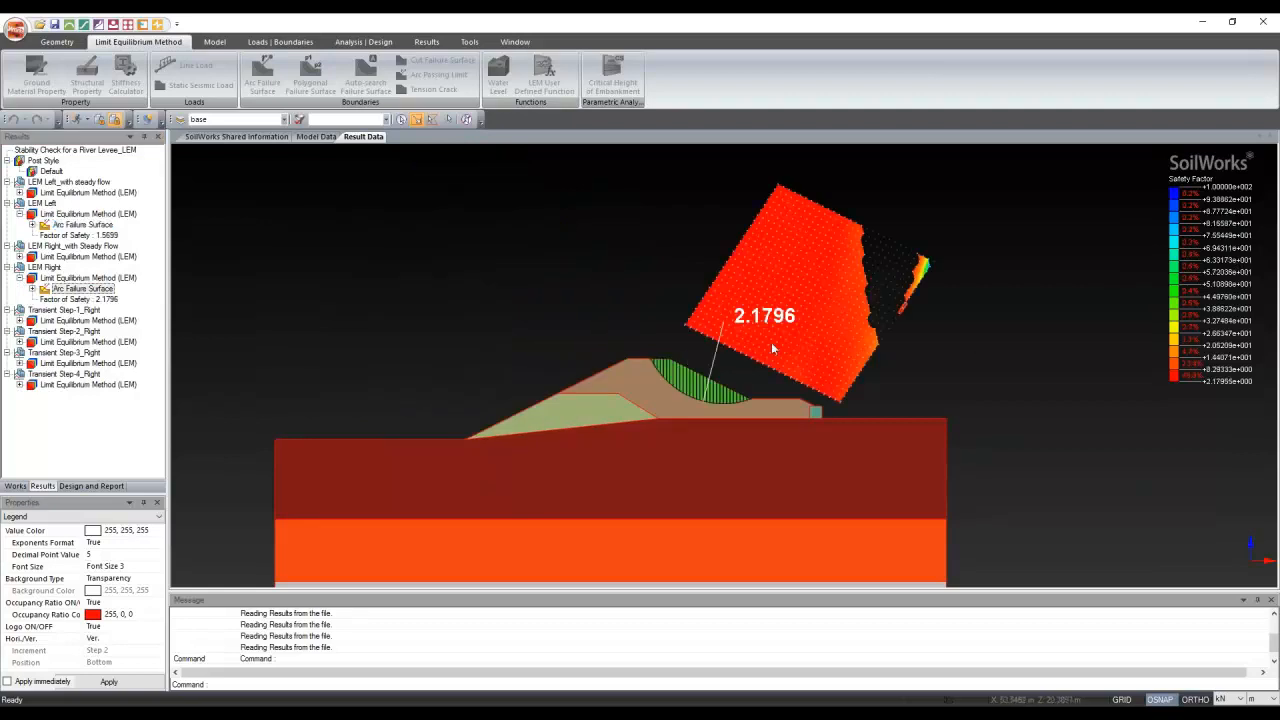
{"action": "scroll", "coordinate": [690, 374], "scroll_direction": "up", "scroll_amount": 1}
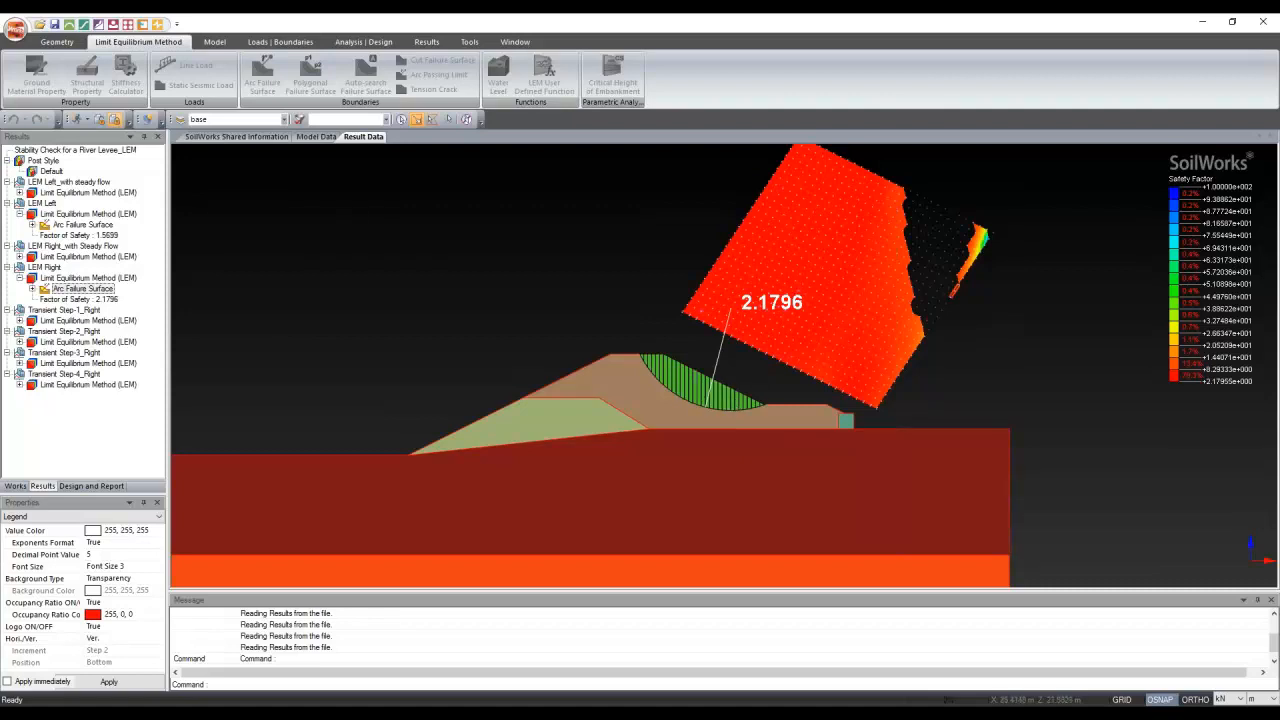
Expand Transient Steps 1-4 Right, then show the LEM Right_with Steady Flow arc surface (FS 1.8808)
{"action": "left_click", "coordinate": [20, 320]}
{"action": "left_click", "coordinate": [20, 363]}
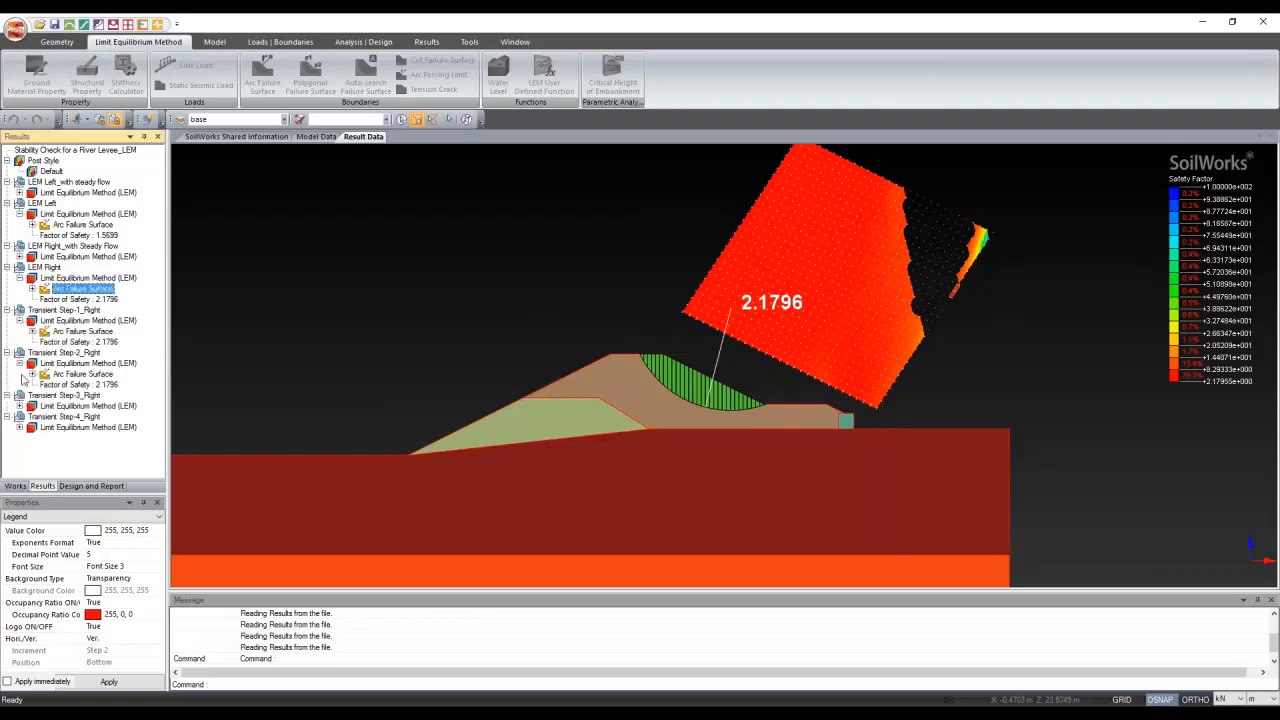
{"action": "left_click", "coordinate": [20, 406]}
{"action": "left_click", "coordinate": [20, 448]}
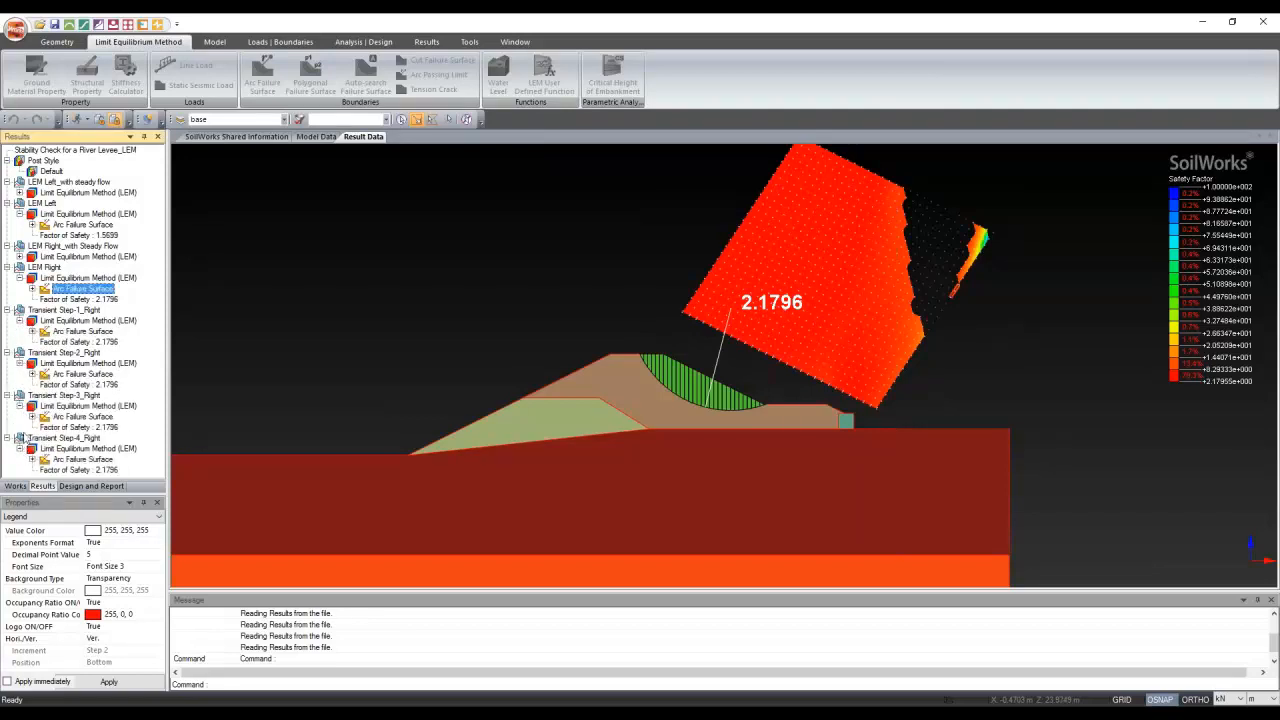
{"action": "left_click", "coordinate": [320, 258]}
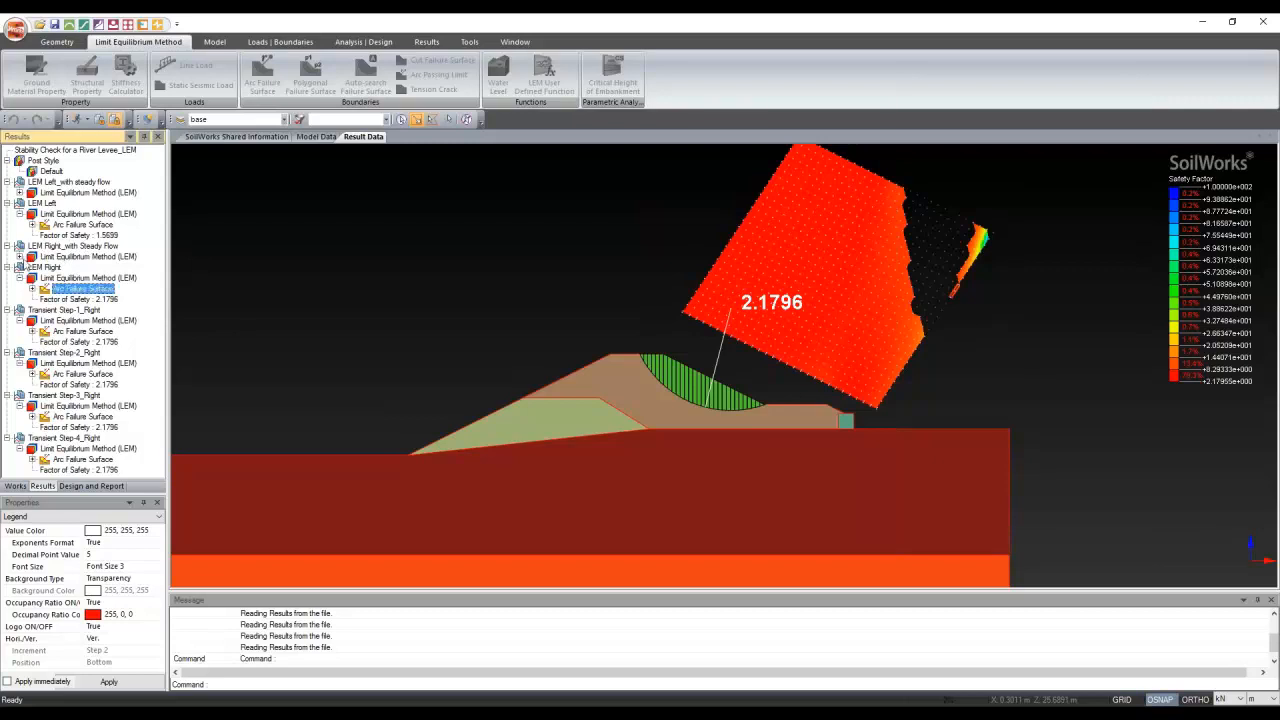
{"action": "left_click", "coordinate": [19, 256]}
{"action": "left_click", "coordinate": [83, 267]}
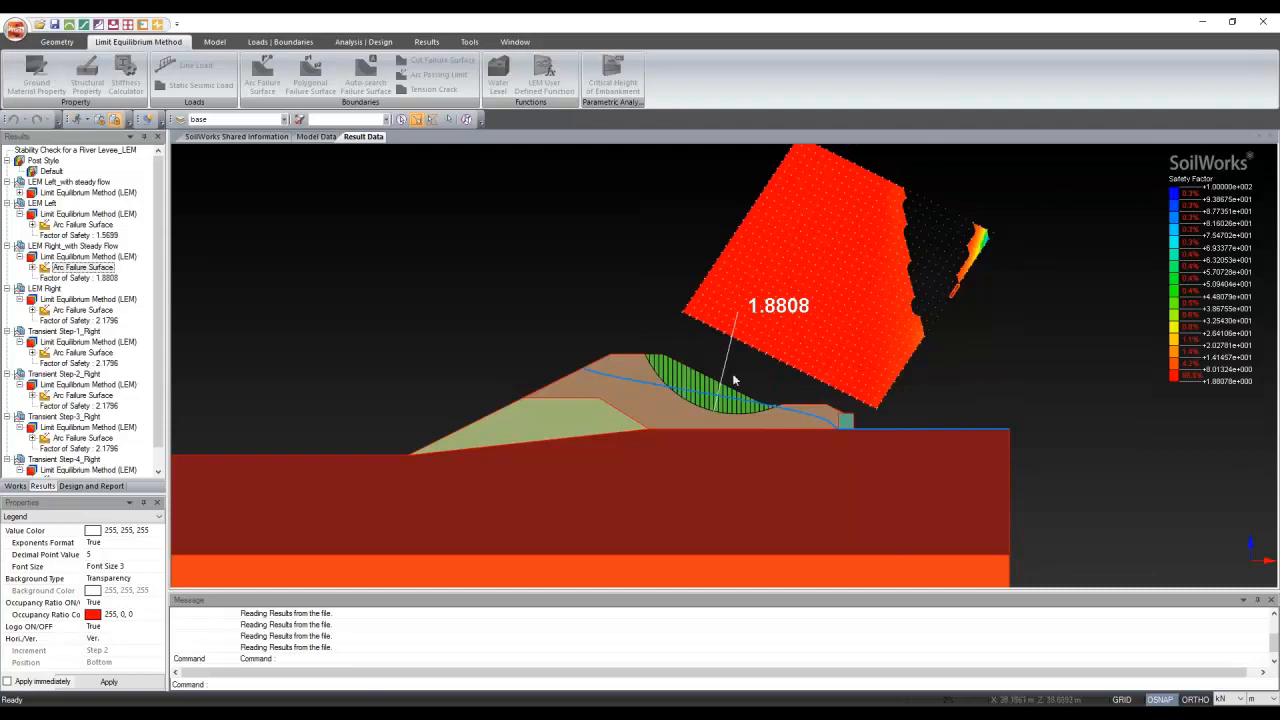
Show the LEM Left arc surface, then the LEM Left_with steady flow surface (FS 1.9541)
{"action": "left_click", "coordinate": [81, 226]}
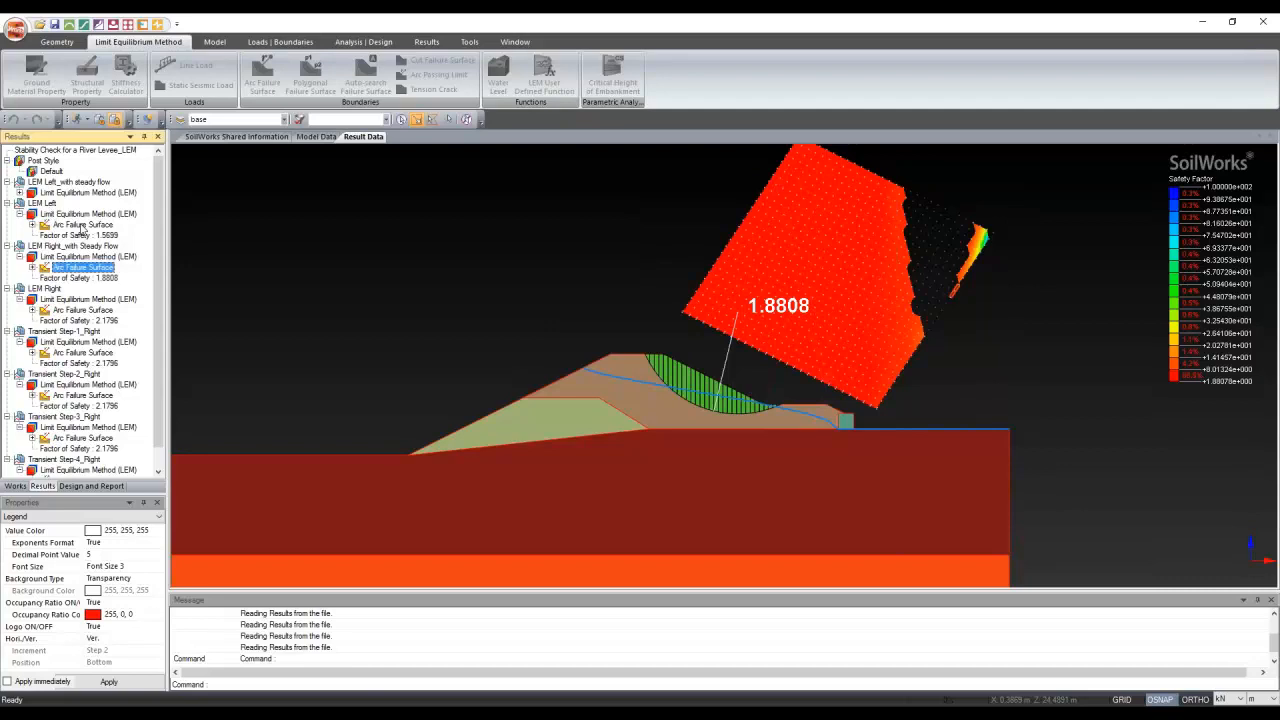
{"action": "left_click", "coordinate": [81, 226]}
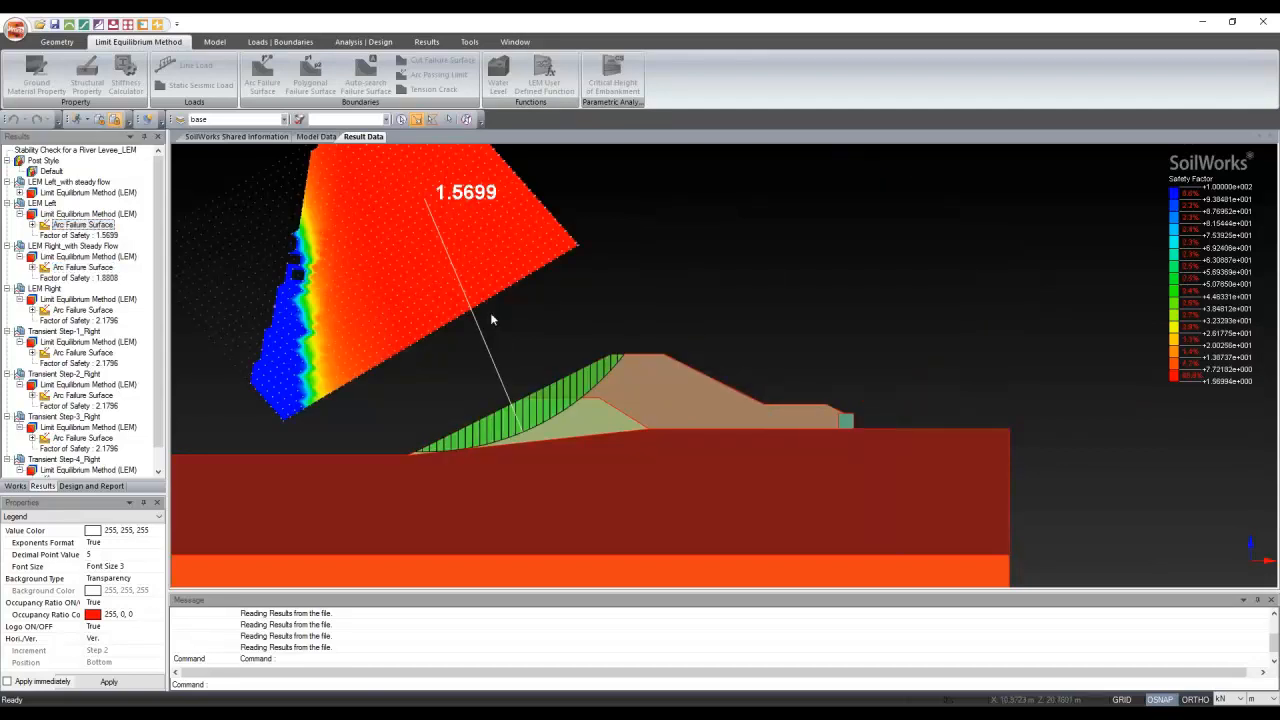
{"action": "scroll", "coordinate": [491, 319], "scroll_direction": "down", "scroll_amount": 1}
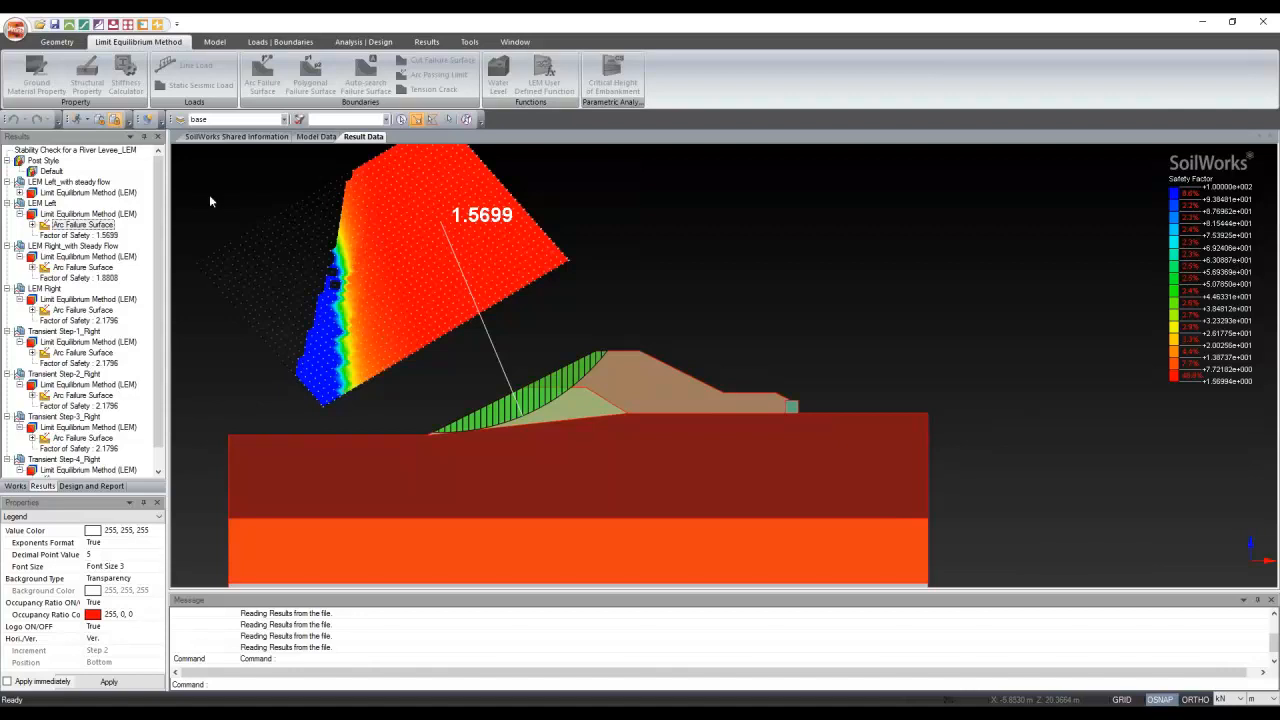
{"action": "left_click", "coordinate": [19, 192]}
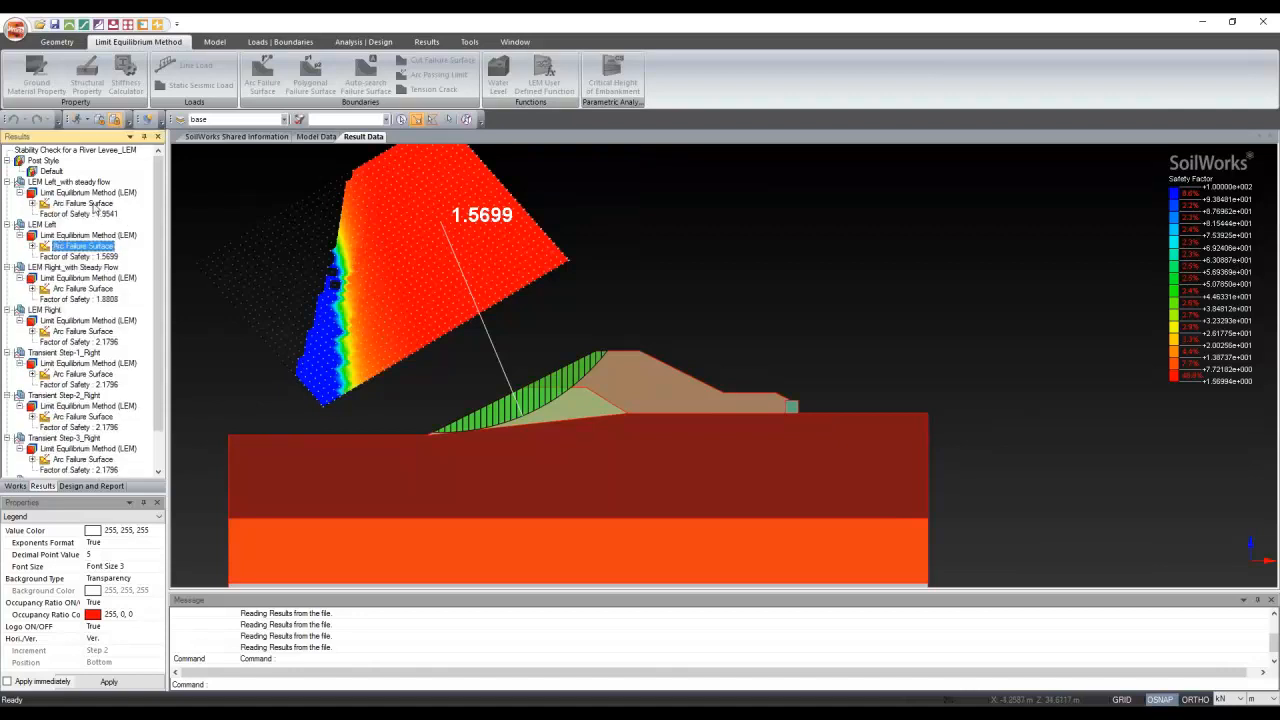
{"action": "left_click", "coordinate": [95, 205]}
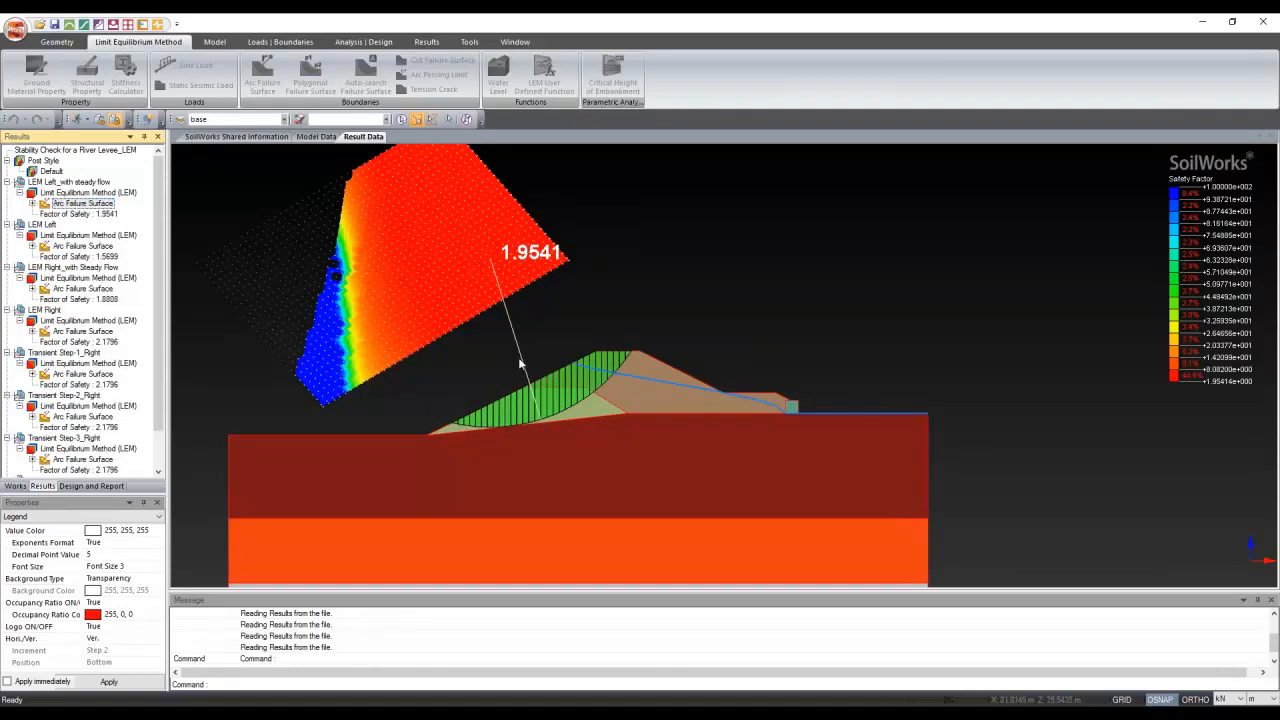
Bring back the LEM Right arc failure surface with safety factor 2.1796
{"action": "scroll", "coordinate": [518, 357], "scroll_direction": "down", "scroll_amount": 1}
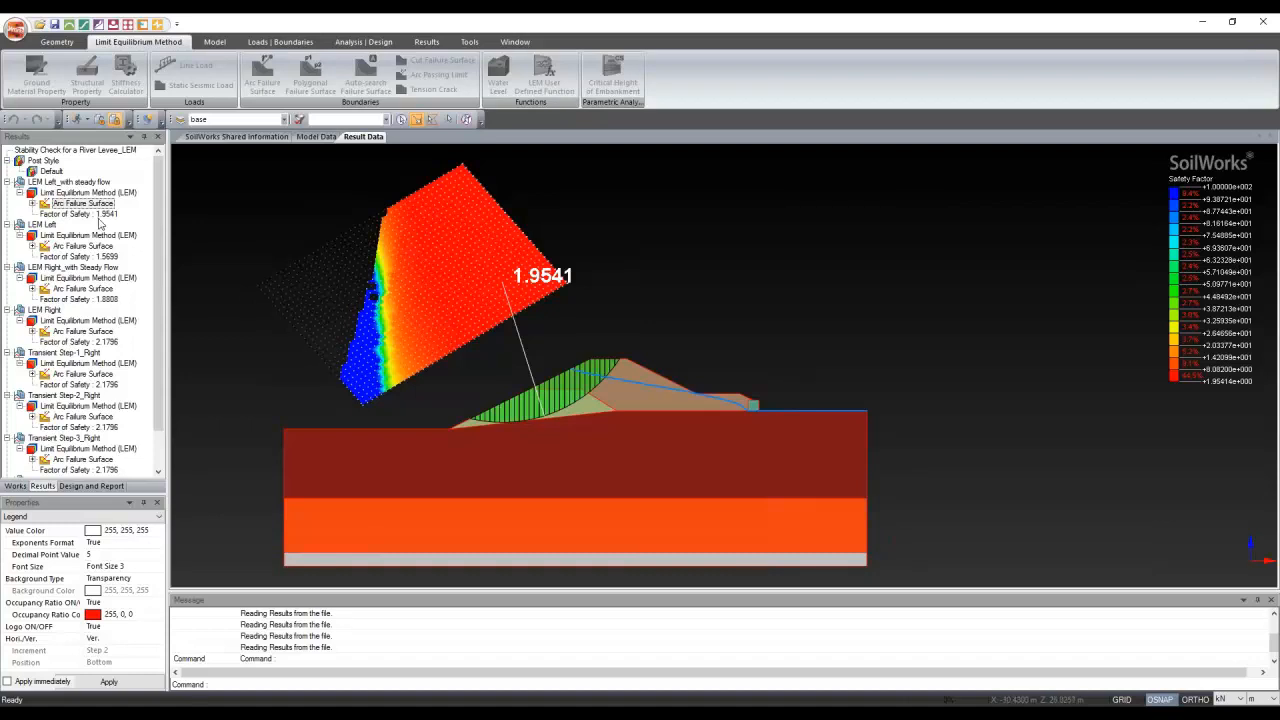
{"action": "scroll", "coordinate": [99, 224], "scroll_direction": "down", "scroll_amount": 2}
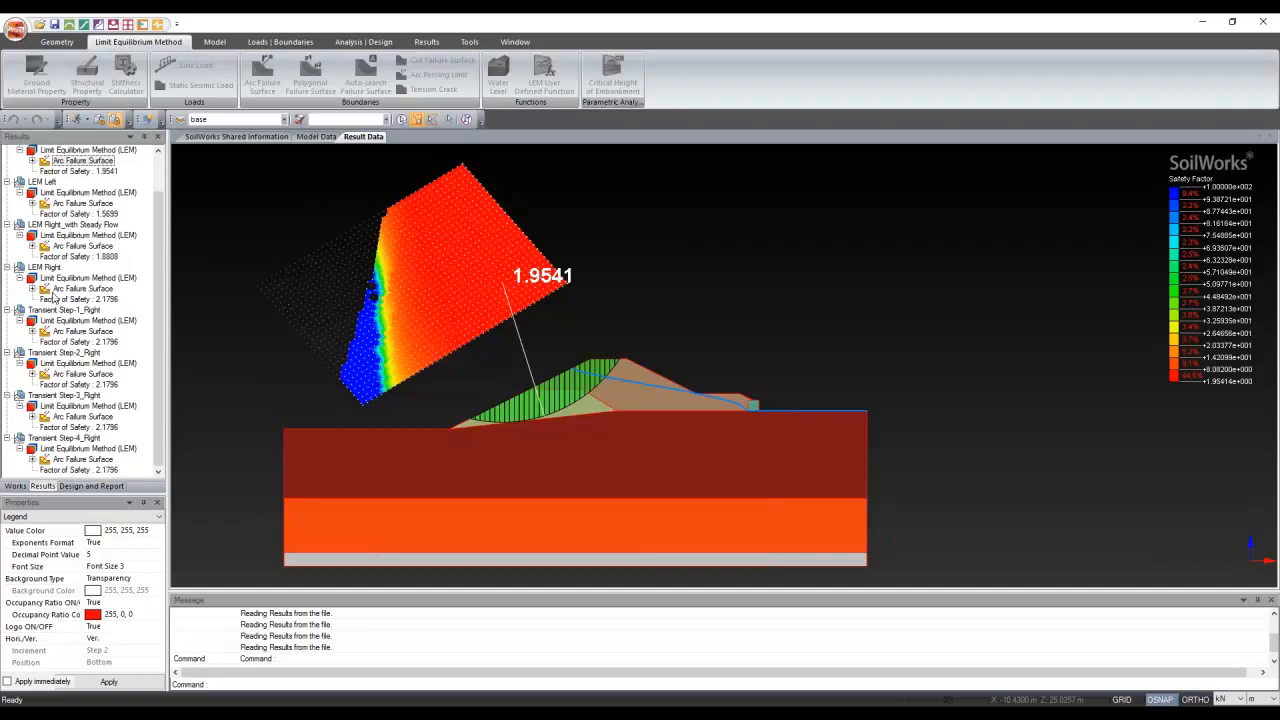
{"action": "left_click", "coordinate": [55, 291]}
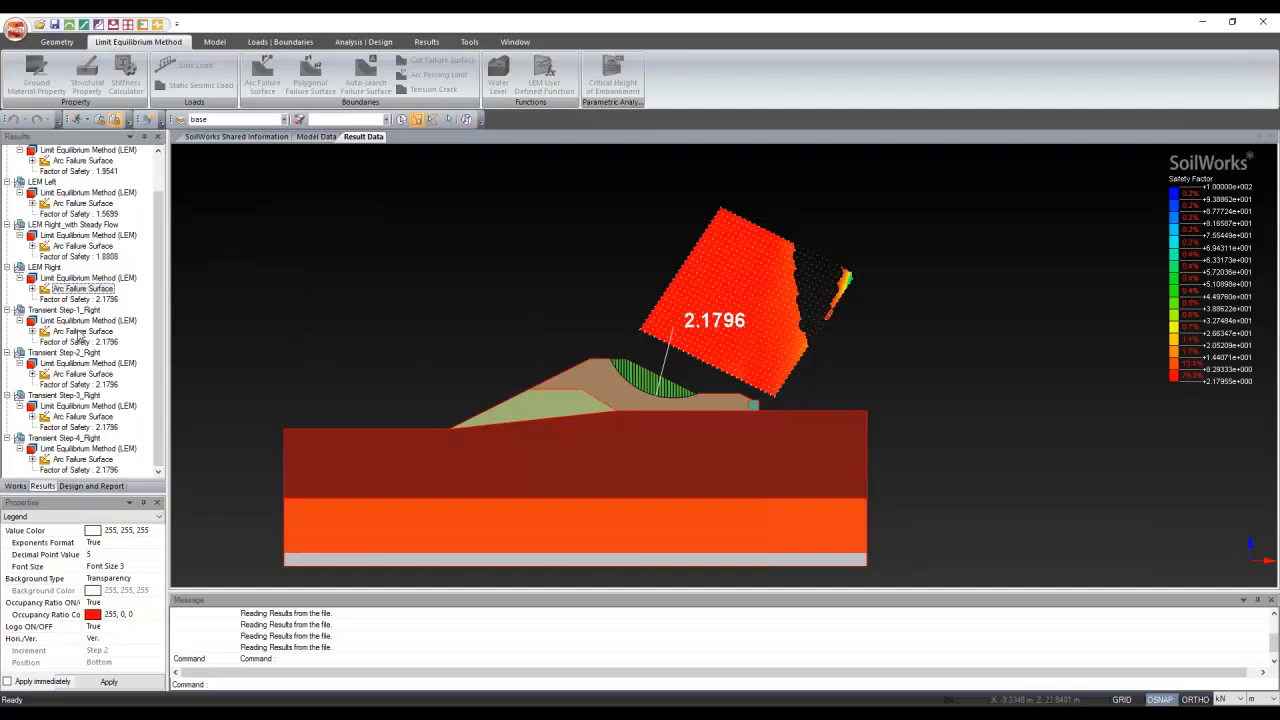
Step through the Transient Step-1_Right and LEM Right surfaces, ending on Transient Step-2_Right (FS 2.1796)
{"action": "left_click", "coordinate": [80, 331]}
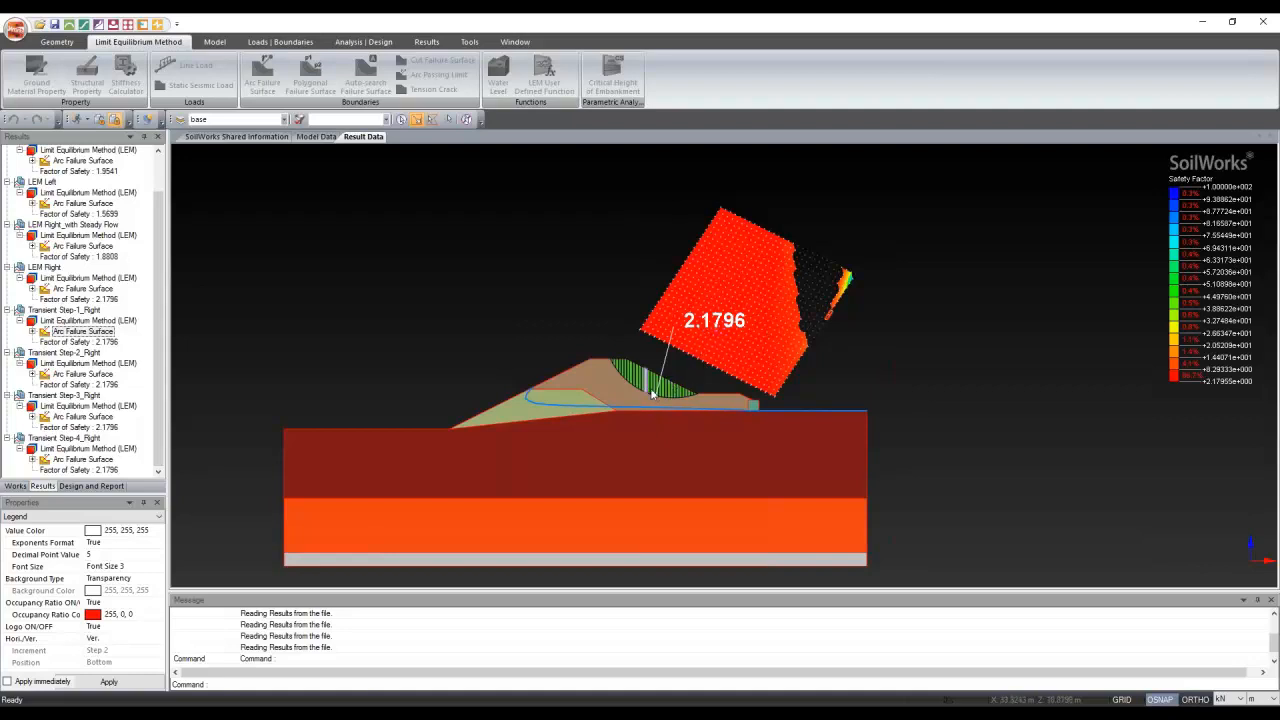
{"action": "scroll", "coordinate": [702, 355], "scroll_direction": "up", "scroll_amount": 2}
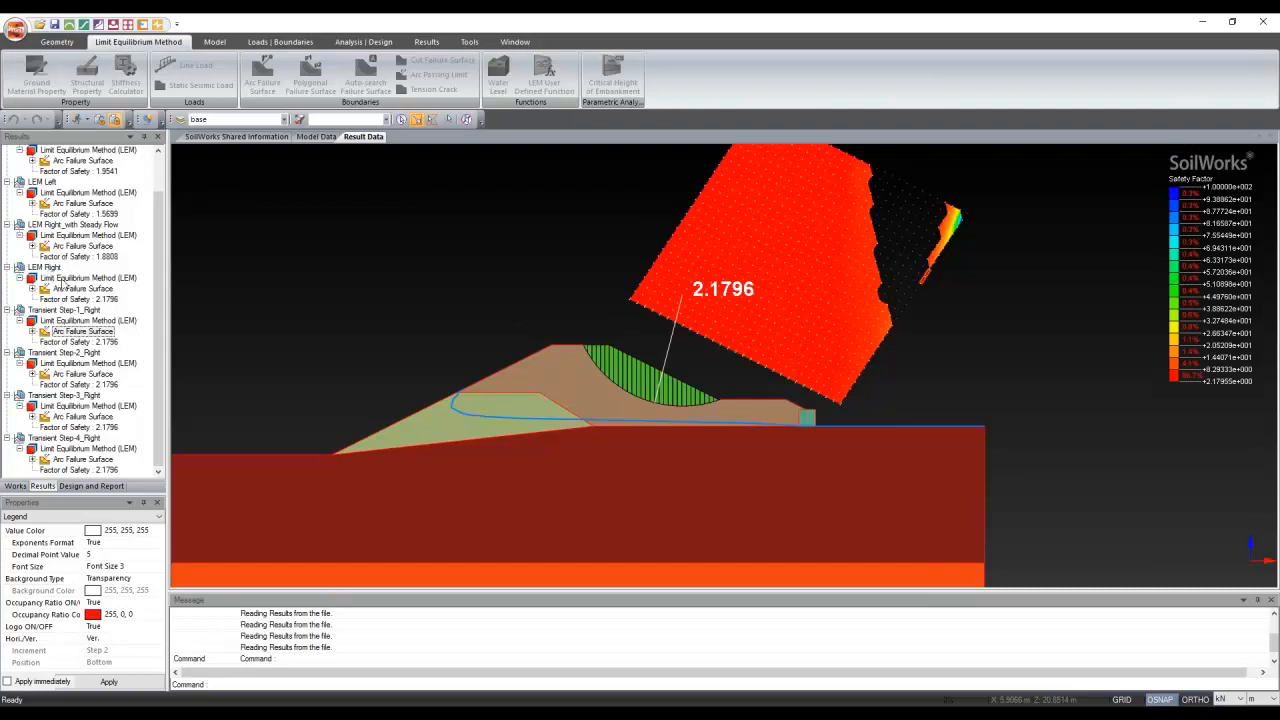
{"action": "left_click", "coordinate": [84, 279]}
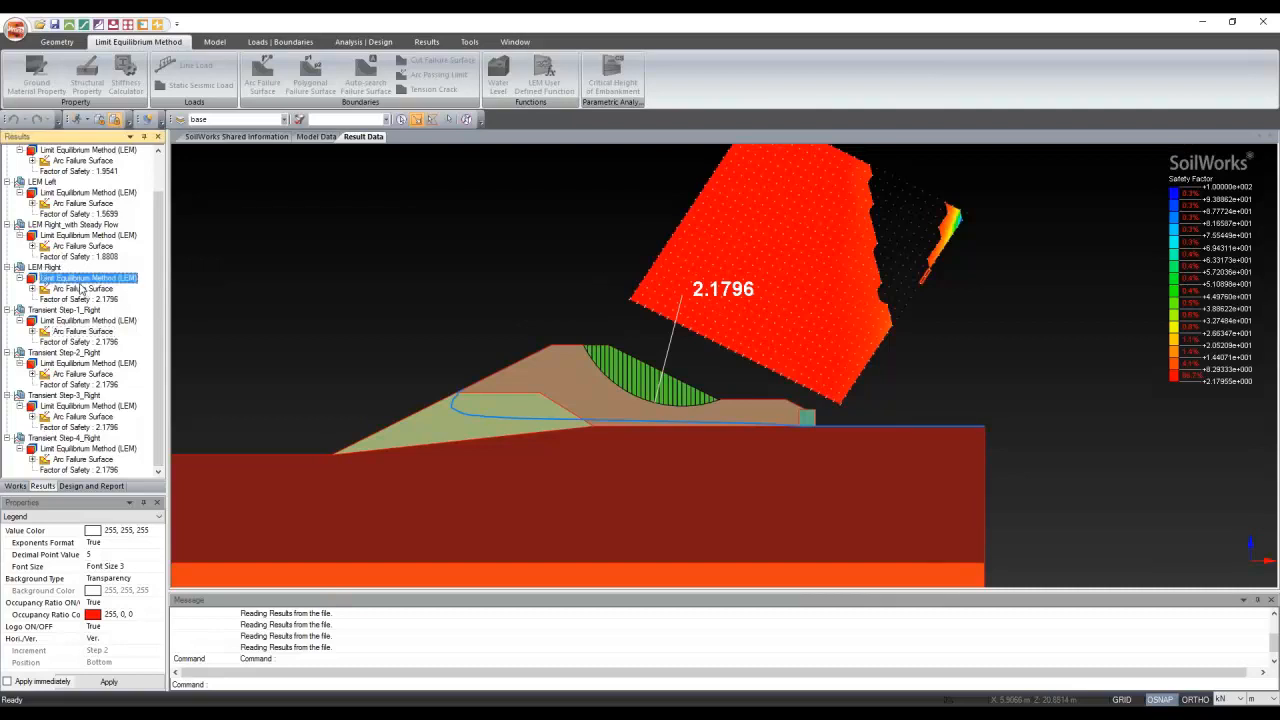
{"action": "left_click", "coordinate": [84, 288]}
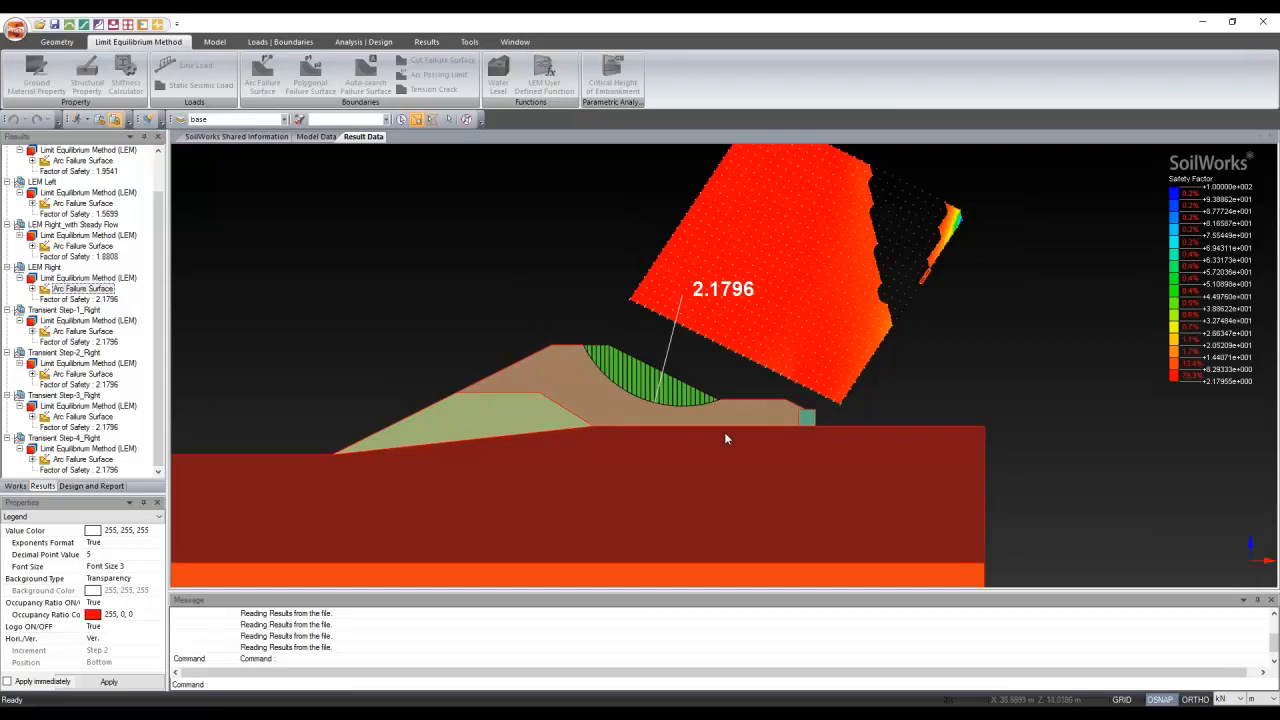
{"action": "left_click", "coordinate": [86, 331]}
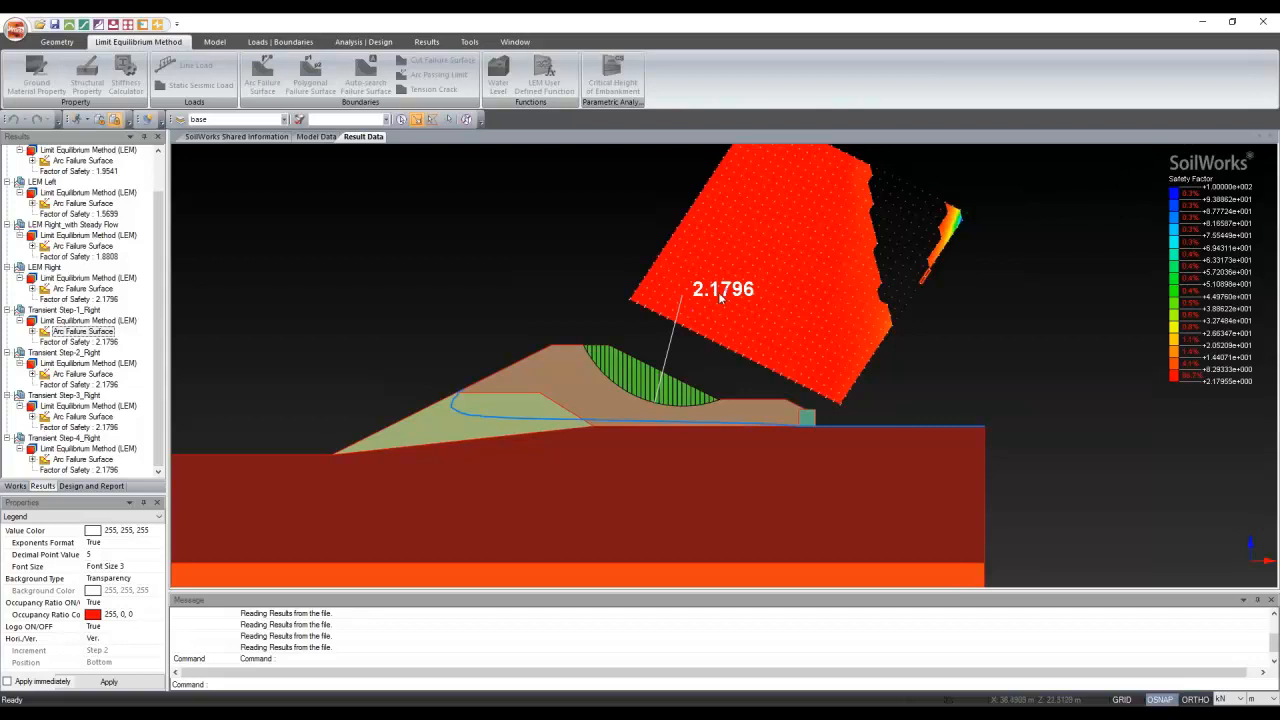
{"action": "left_click", "coordinate": [80, 373]}
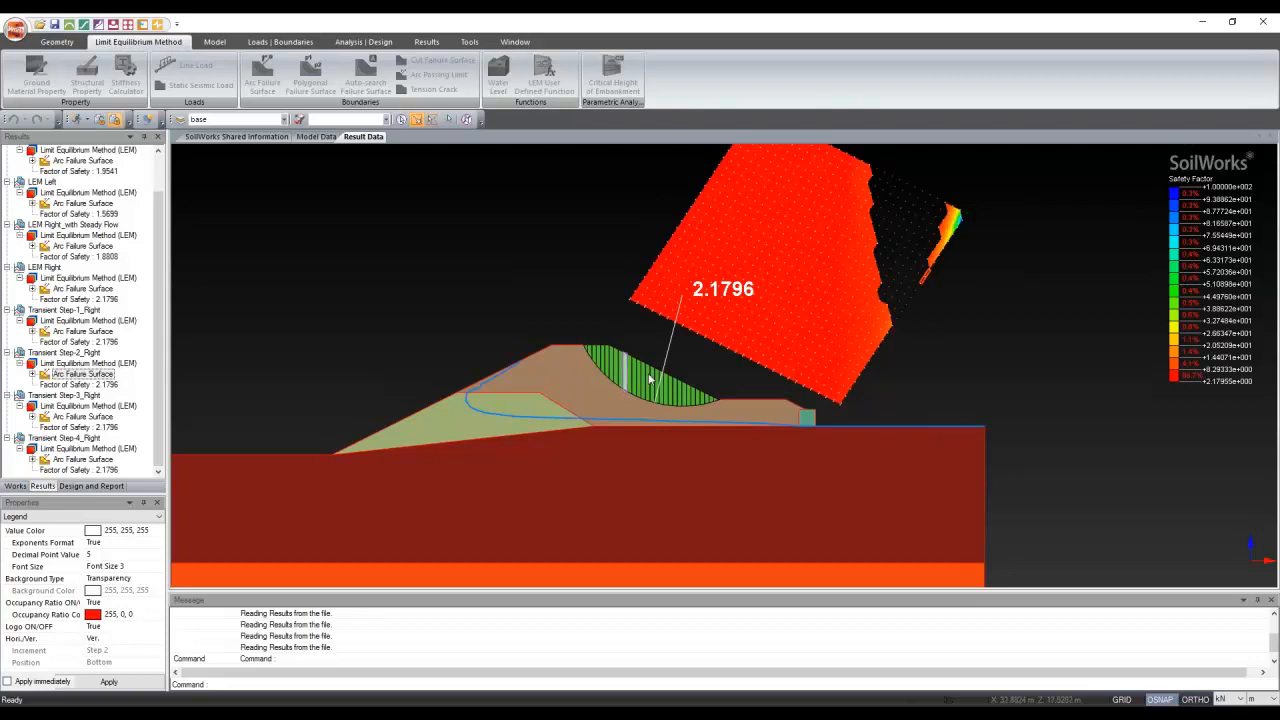
Show the Transient Step-3_Right arc surface, then Step-4_Right's (FS 2.1796), zoomed out
{"action": "left_click", "coordinate": [70, 417]}
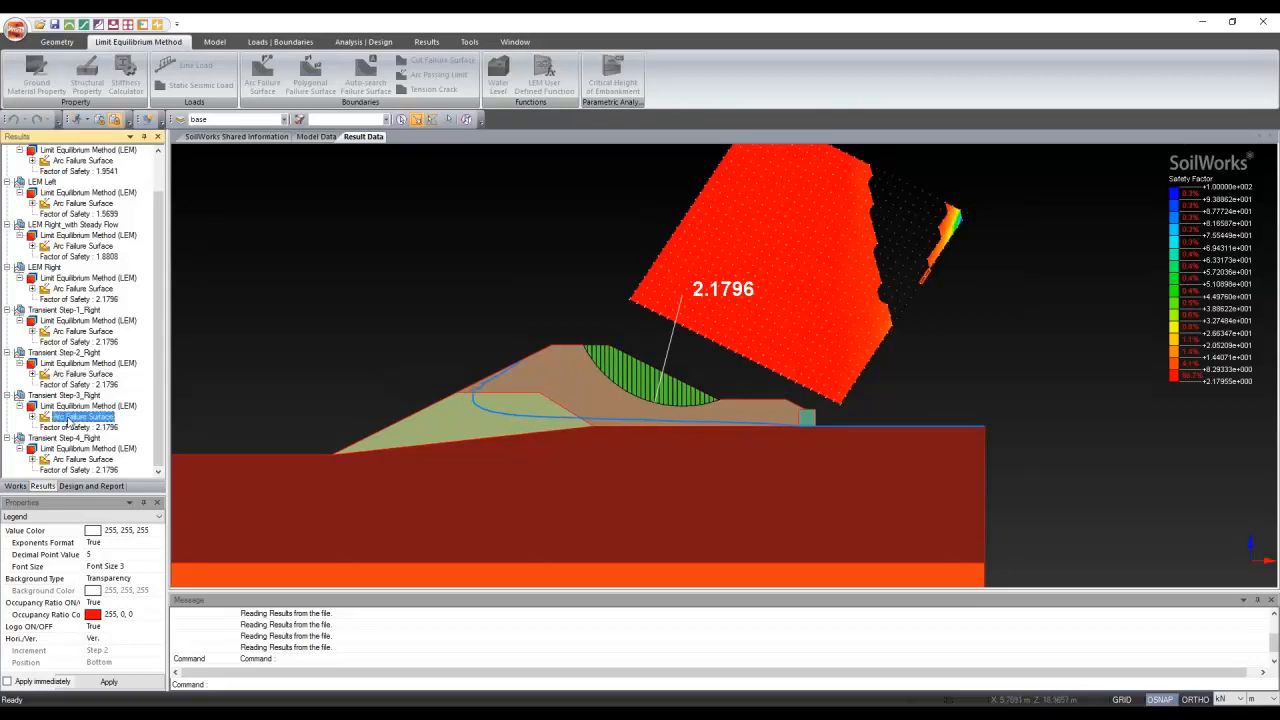
{"action": "left_click", "coordinate": [525, 400]}
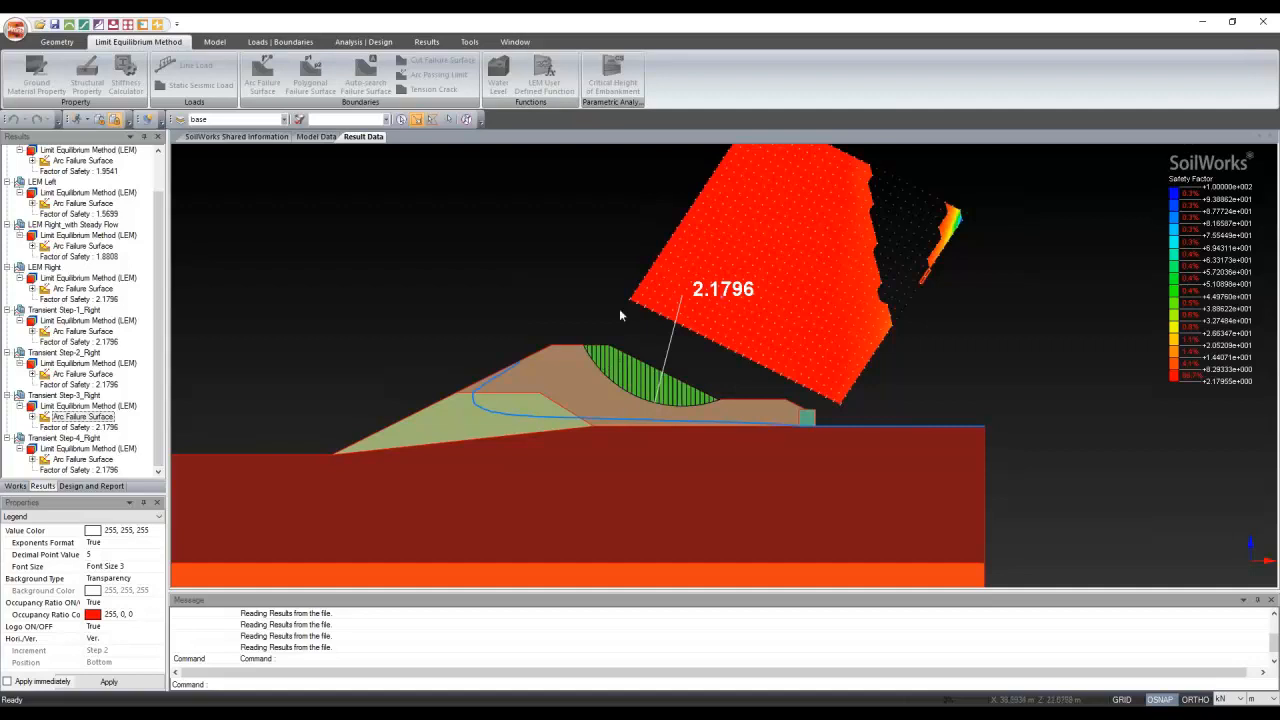
{"action": "double_click", "coordinate": [64, 458]}
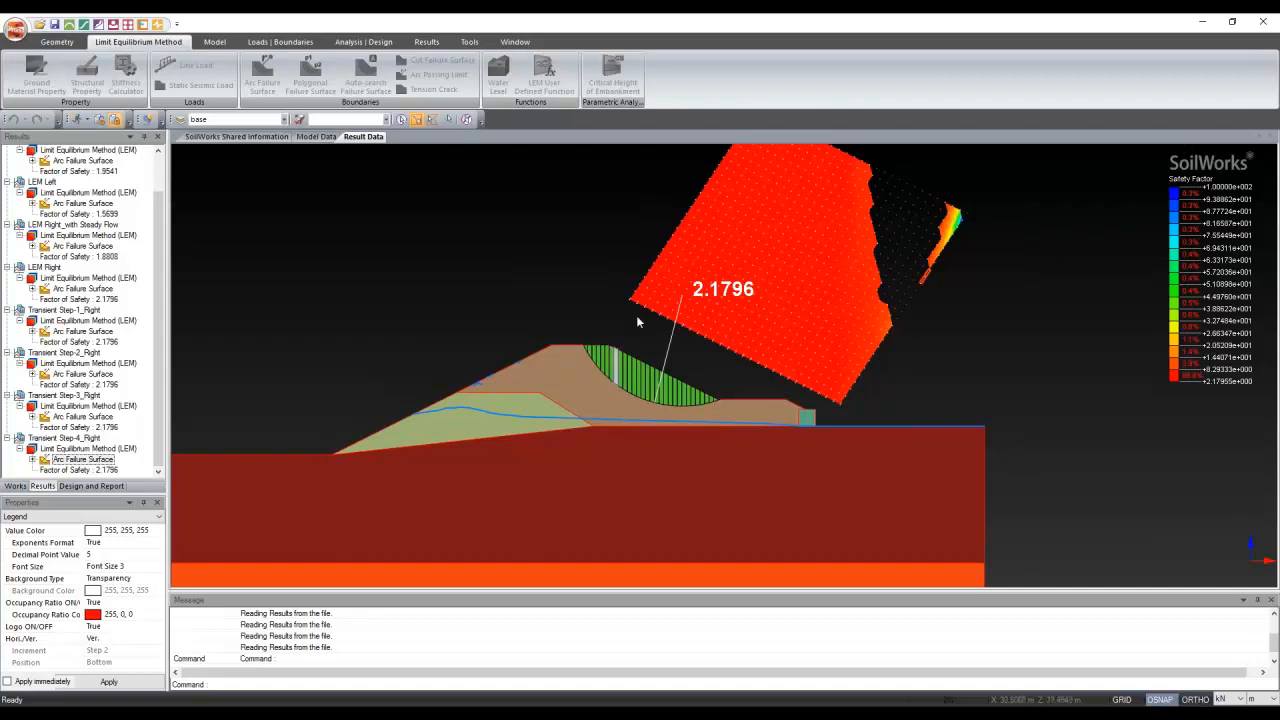
{"action": "scroll", "coordinate": [637, 317], "scroll_direction": "down", "scroll_amount": 3}
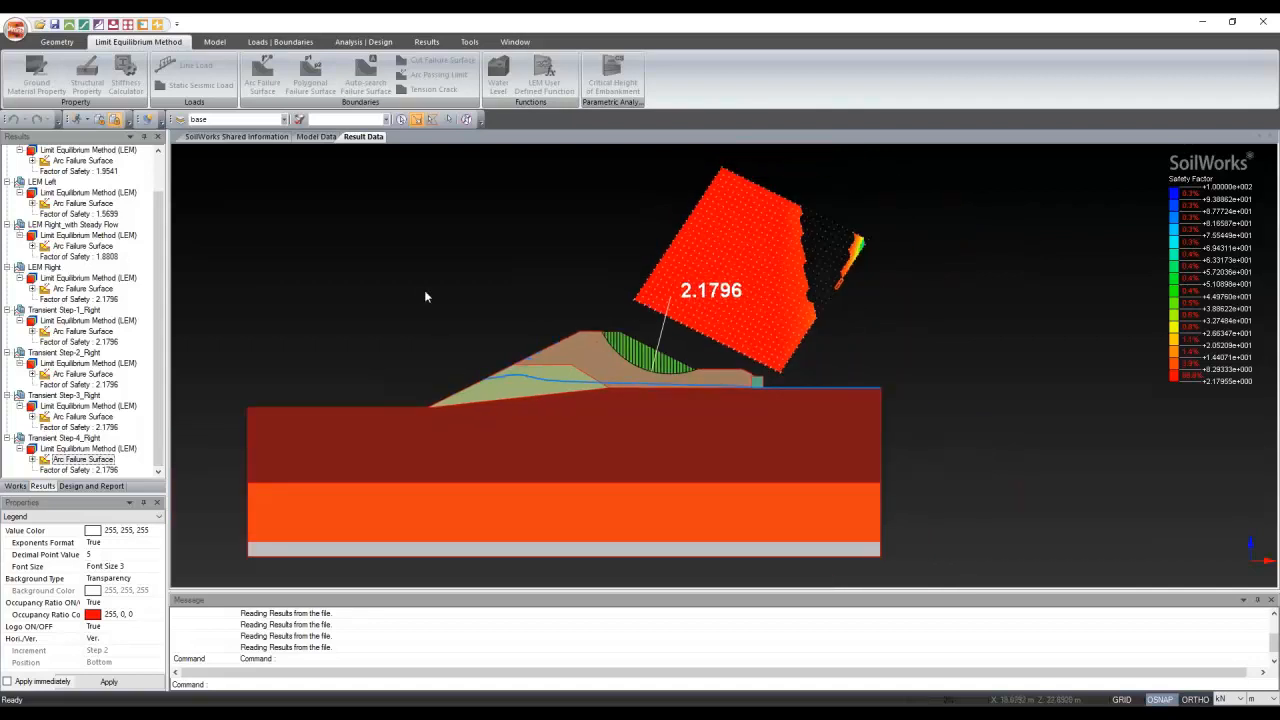
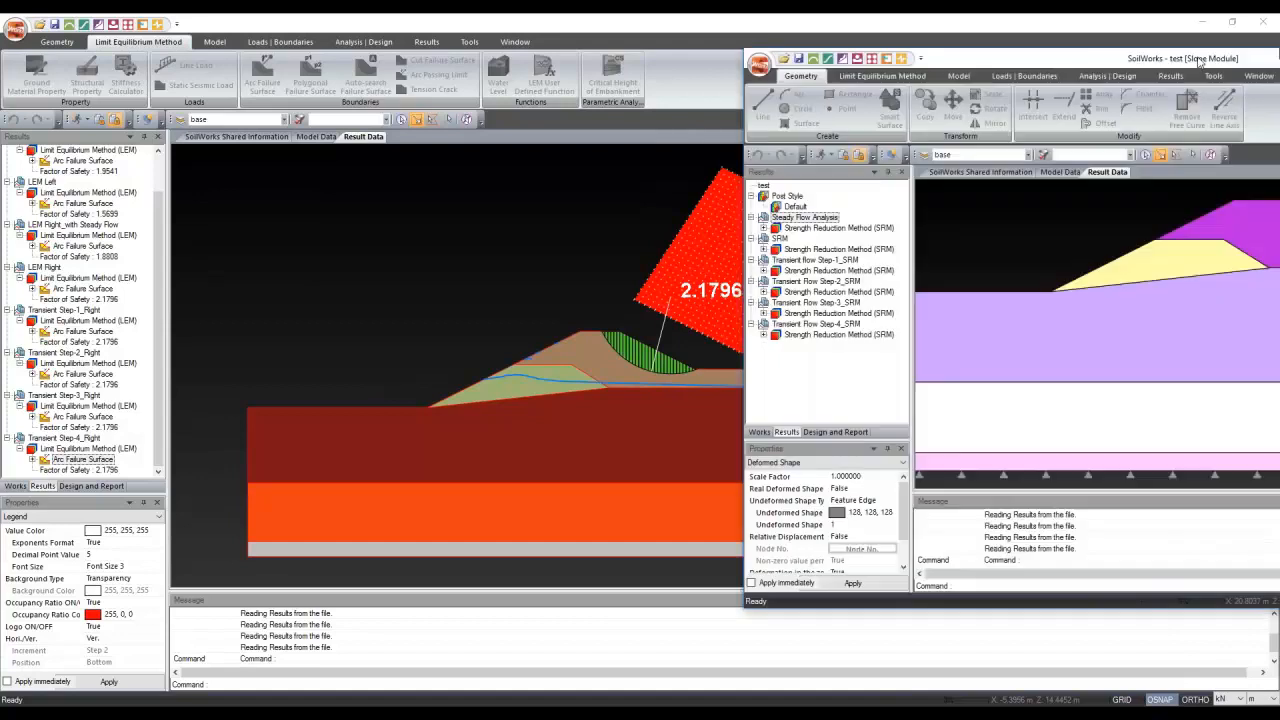
Reposition the second levee project window and maximize it to fill the screen
{"action": "left_click_drag", "start_coordinate": [1198, 59], "coordinate": [1278, 17]}
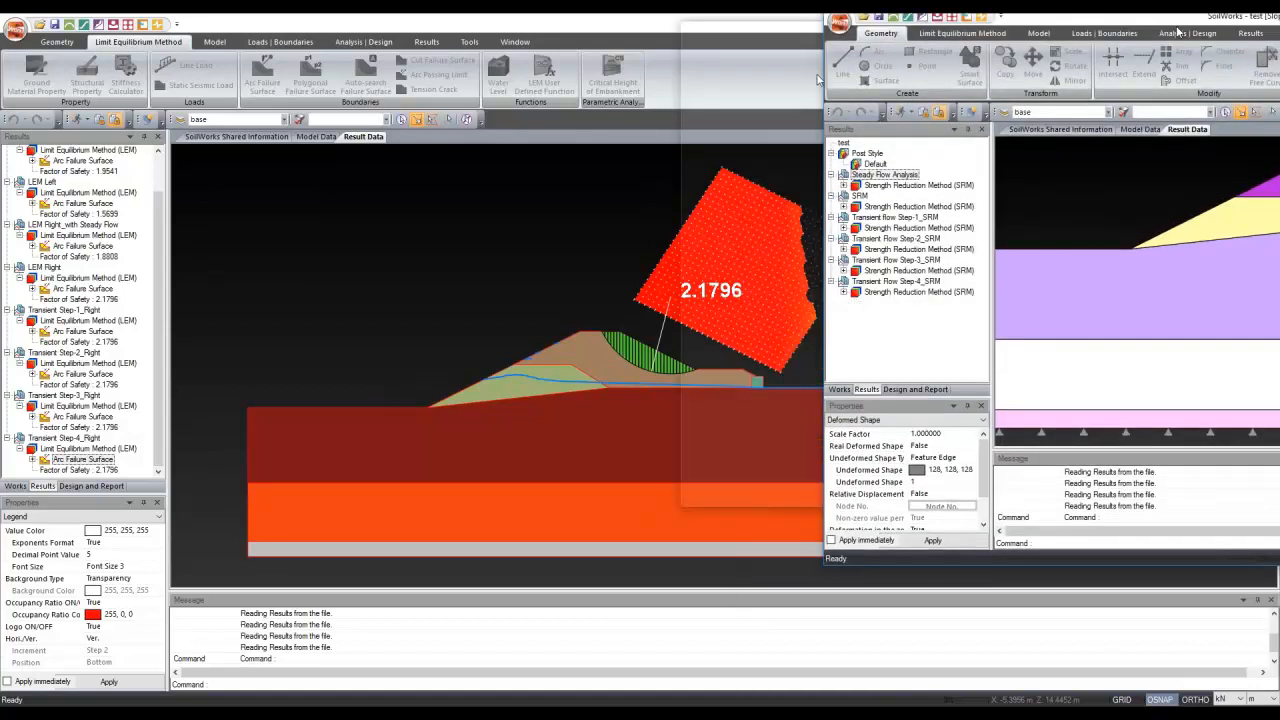
{"action": "left_click_drag", "start_coordinate": [817, 77], "coordinate": [708, 82]}
{"action": "double_click", "coordinate": [708, 82]}
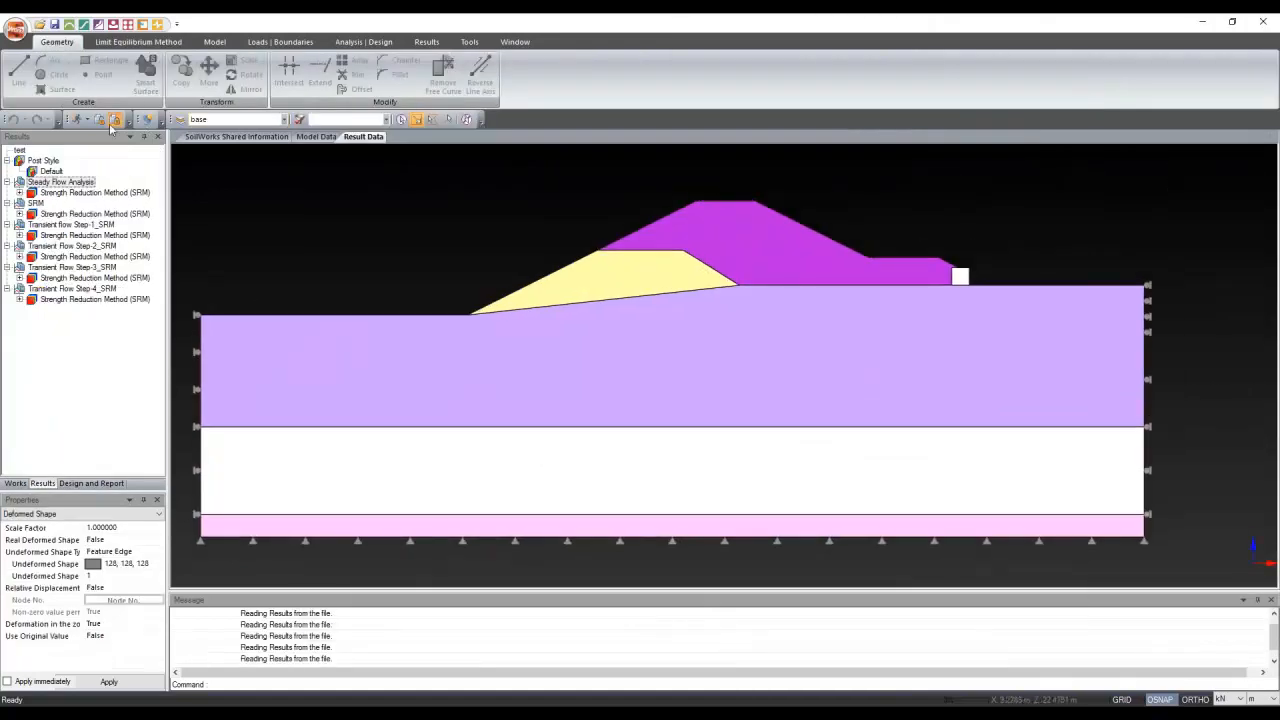
Toggle into model mode to see the meshed levee, then back to result mode
{"action": "left_click", "coordinate": [91, 119]}
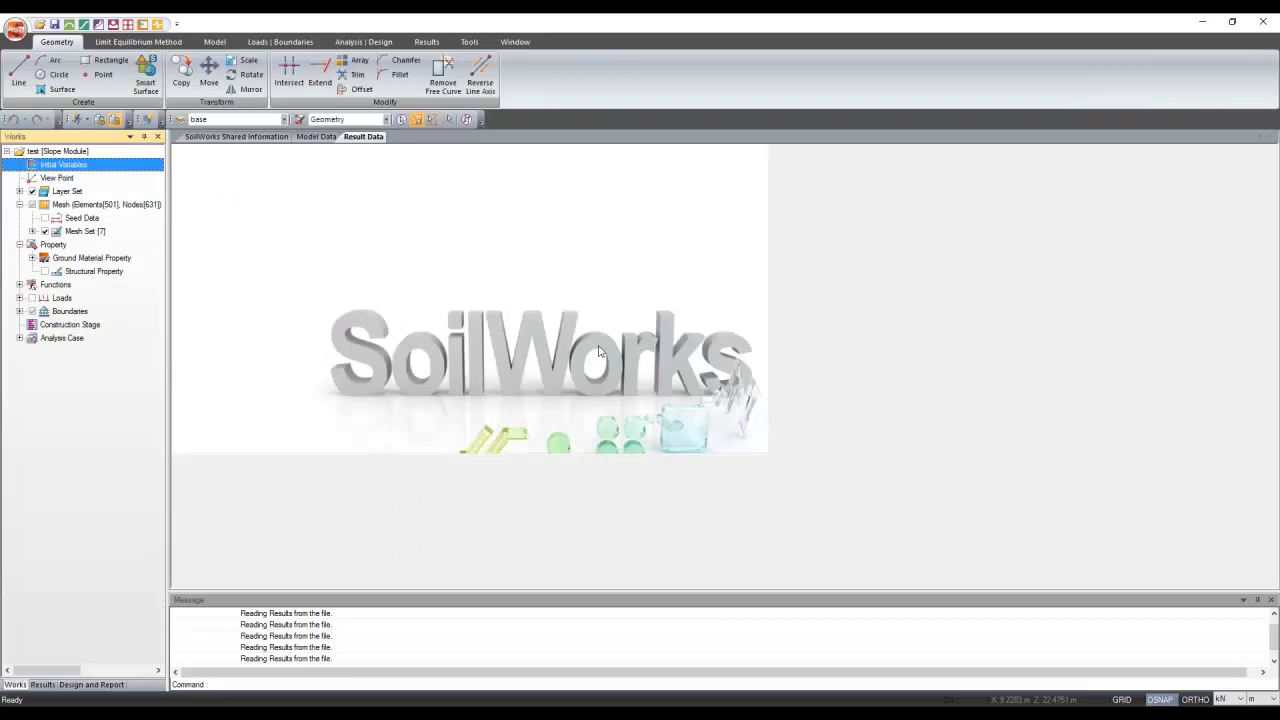
{"action": "left_click", "coordinate": [101, 119]}
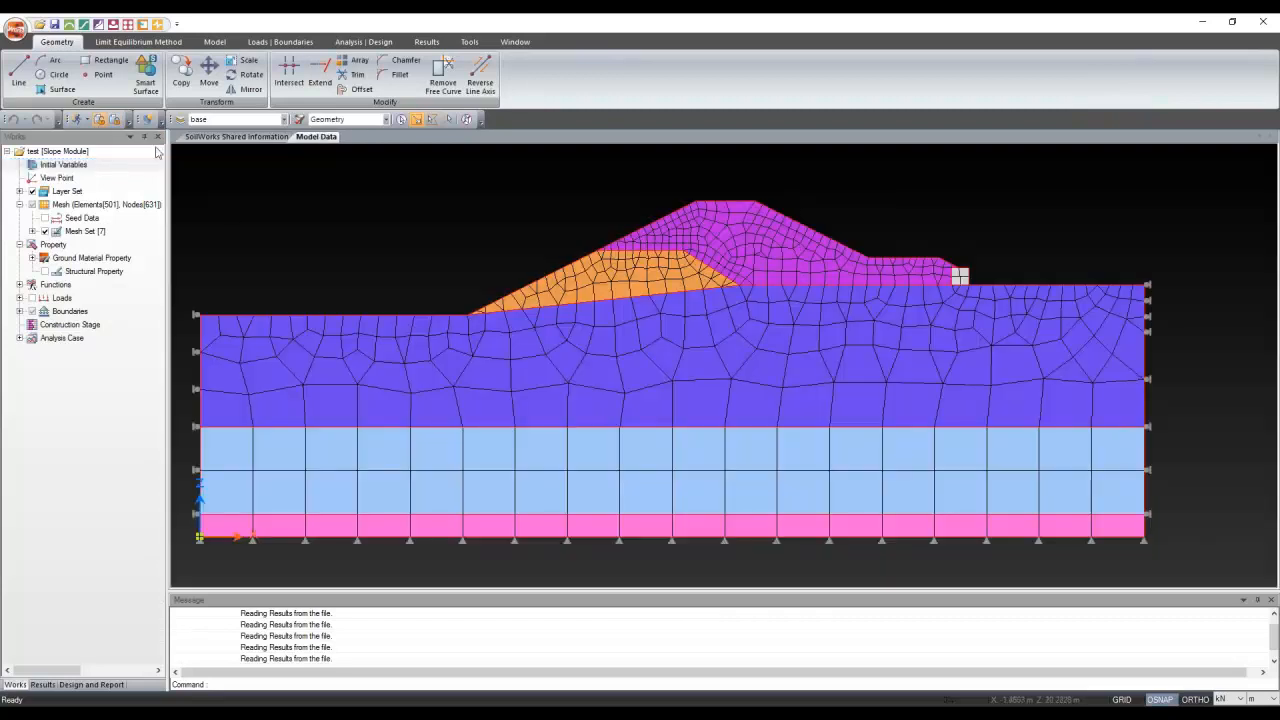
{"action": "left_click", "coordinate": [116, 120]}
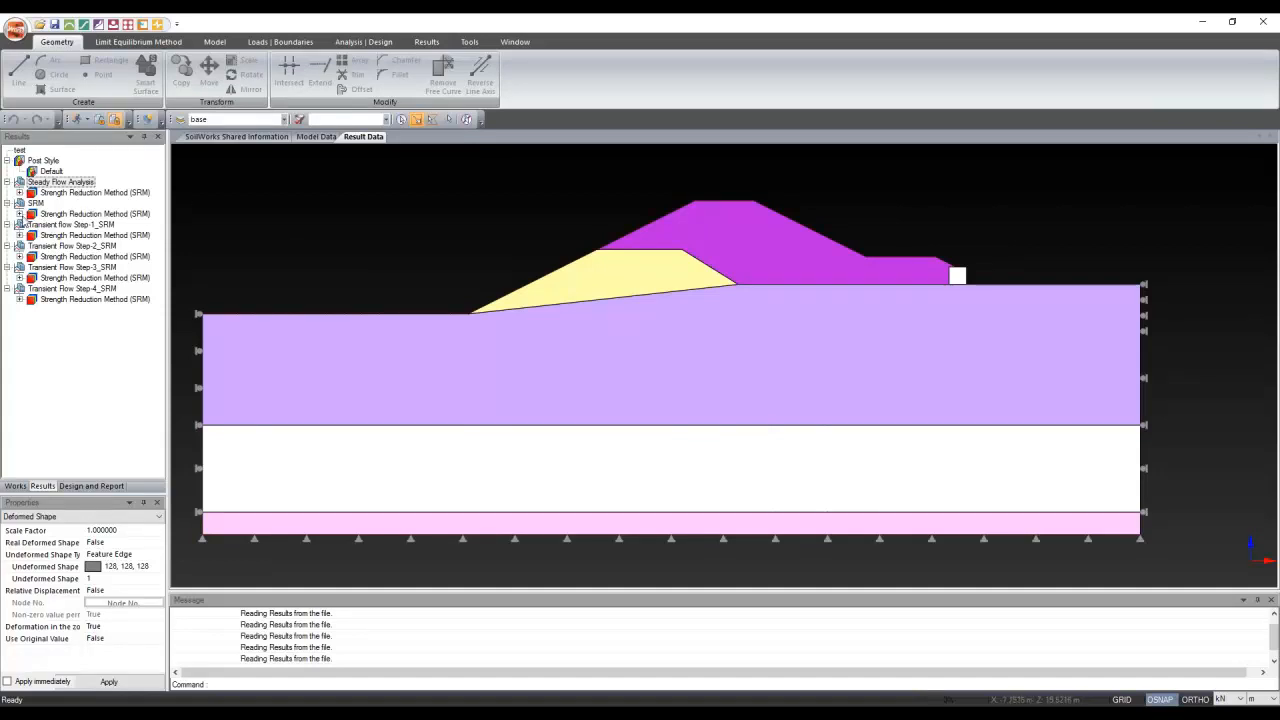
Display maximum shear strain contours for the SRM case, then the steady-flow SRM case
{"action": "left_click", "coordinate": [19, 214]}
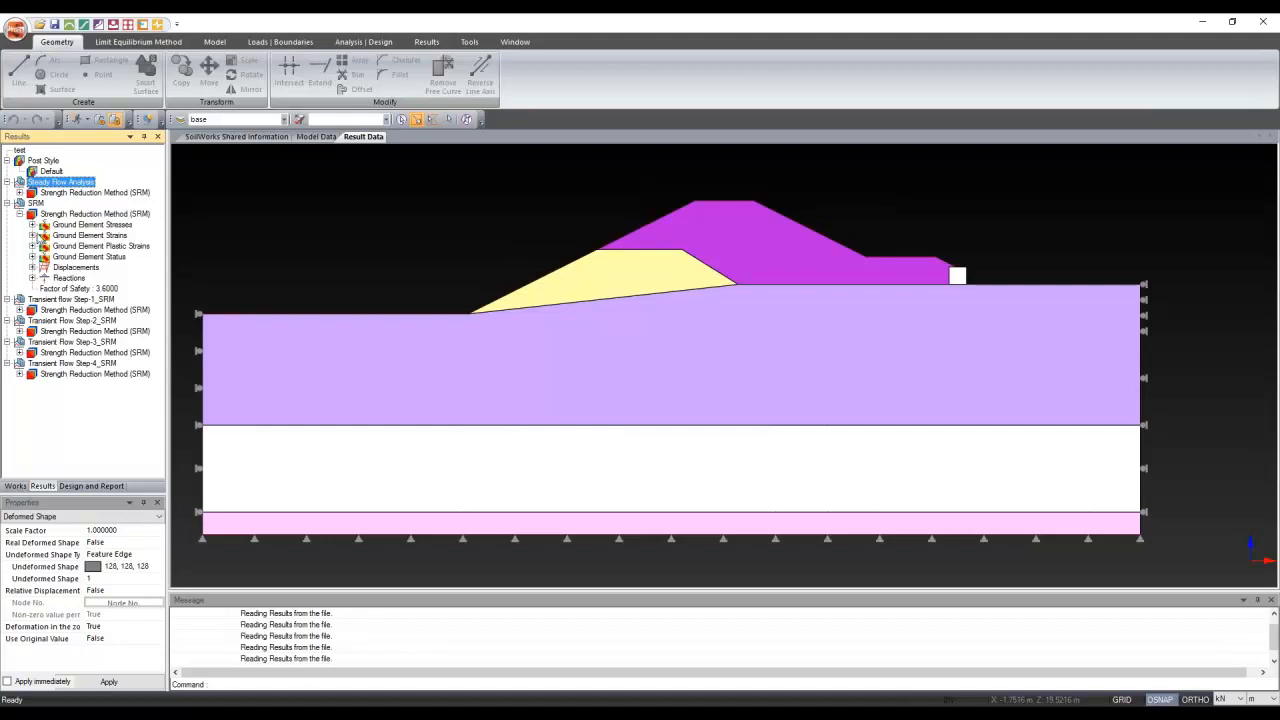
{"action": "left_click", "coordinate": [34, 235]}
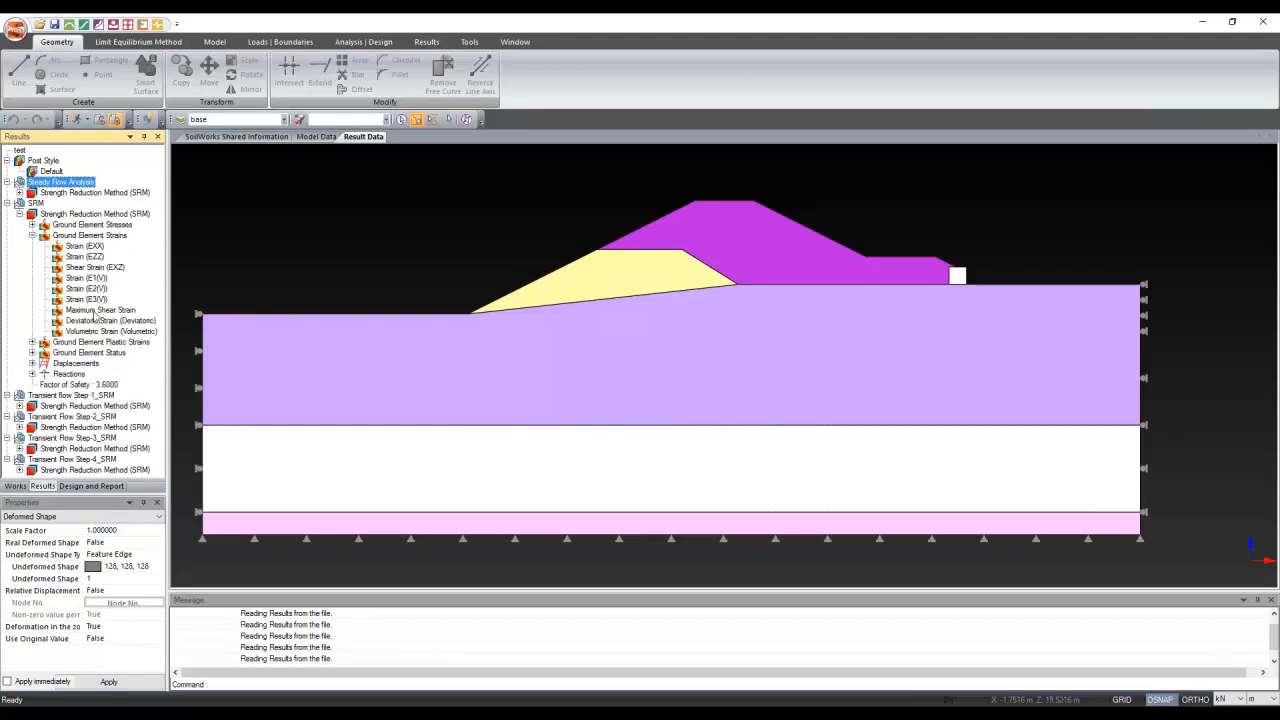
{"action": "left_click", "coordinate": [98, 310]}
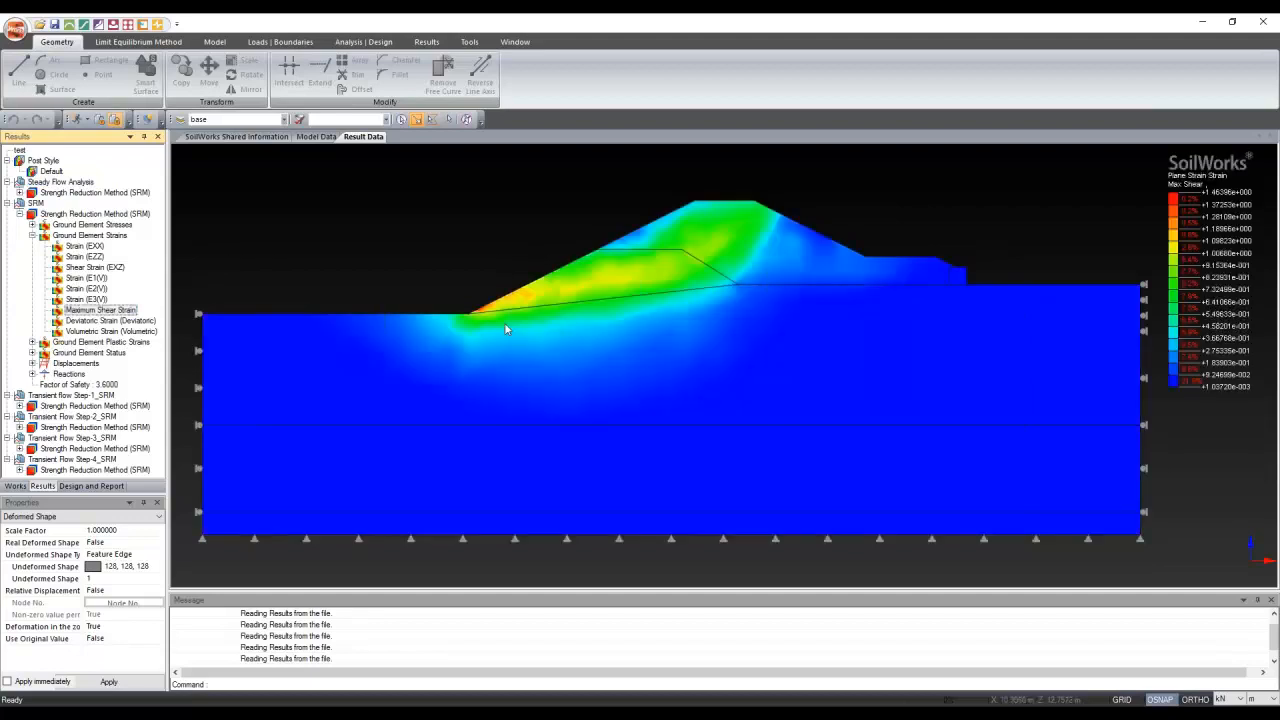
{"action": "left_click", "coordinate": [19, 192]}
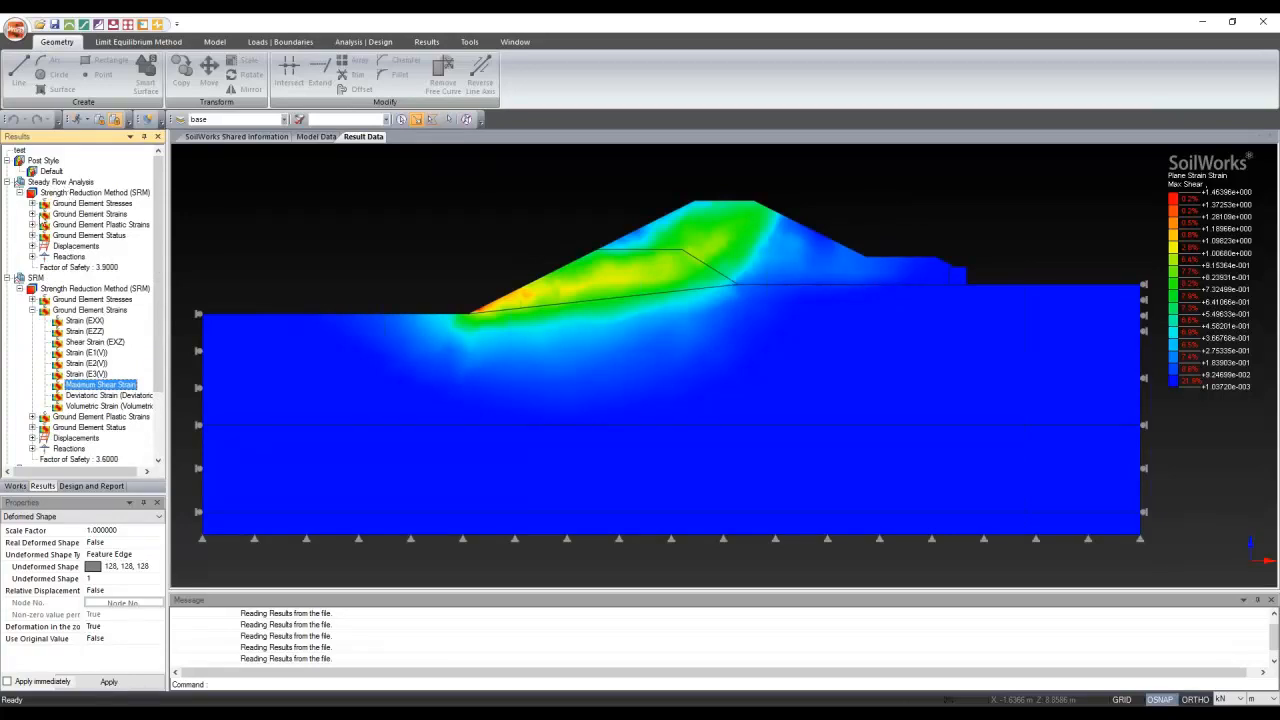
{"action": "left_click", "coordinate": [32, 214]}
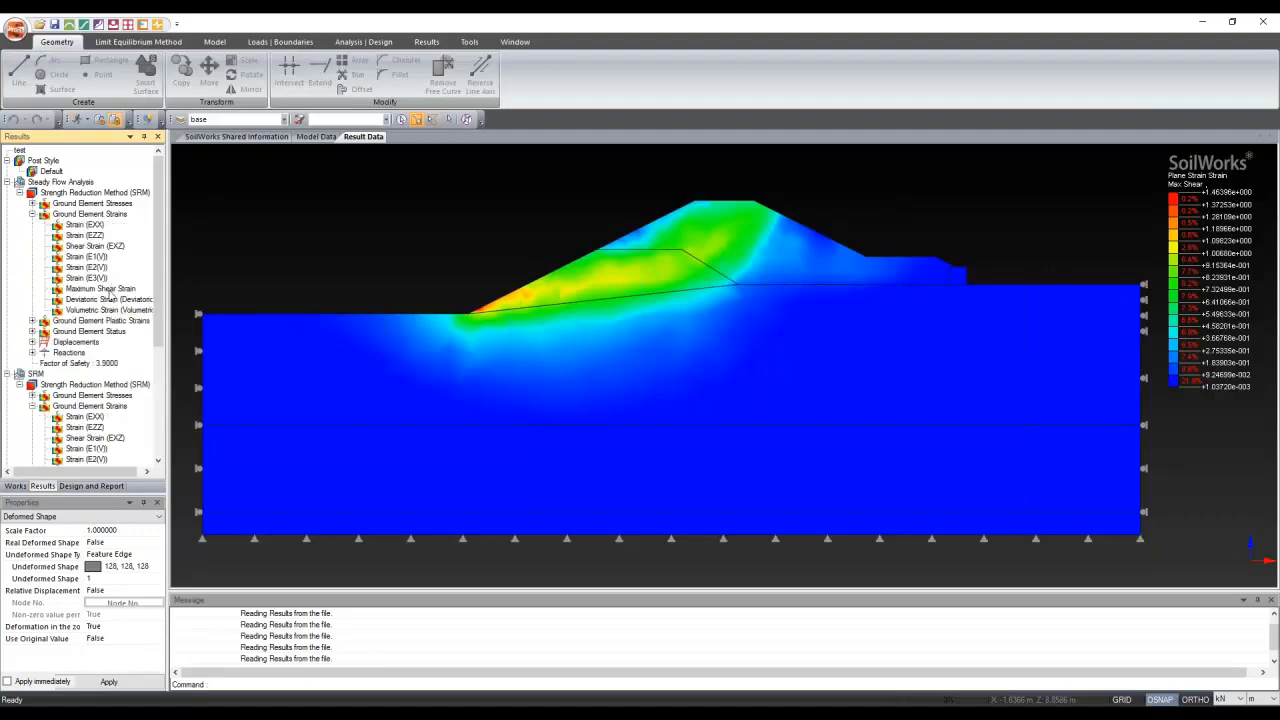
{"action": "left_click", "coordinate": [100, 288]}
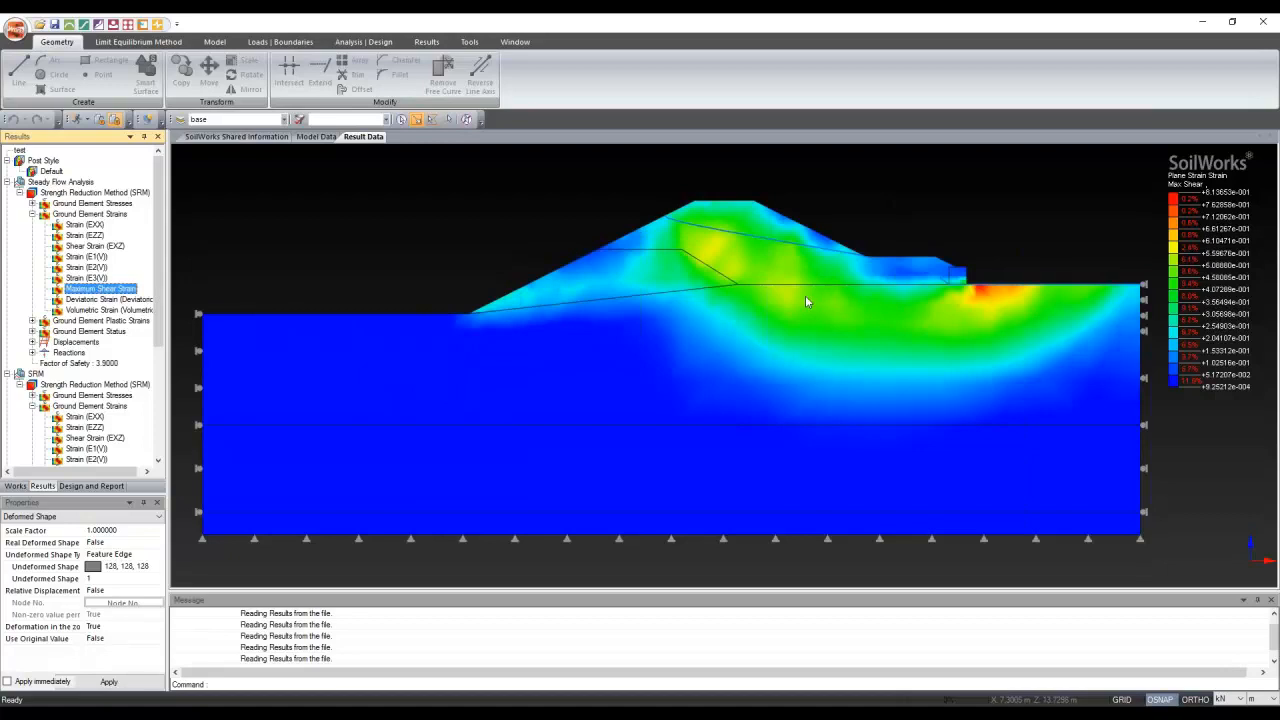
{"action": "scroll", "coordinate": [805, 295], "scroll_direction": "up", "scroll_amount": 5}
{"action": "scroll", "coordinate": [964, 283], "scroll_direction": "down", "scroll_amount": 2}
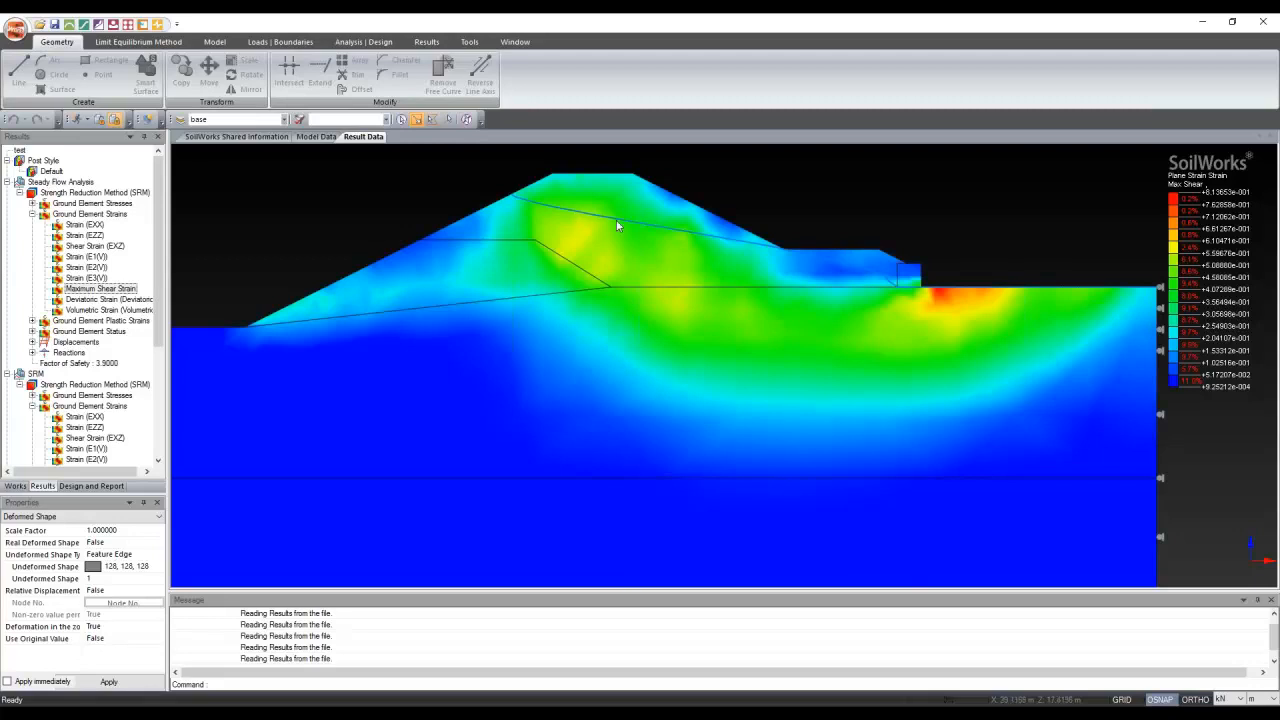
Collapse the SRM and steady-flow results and expand transient Steps 1–4 SRM results
{"action": "left_click", "coordinate": [19, 192]}
{"action": "left_click", "coordinate": [19, 214]}
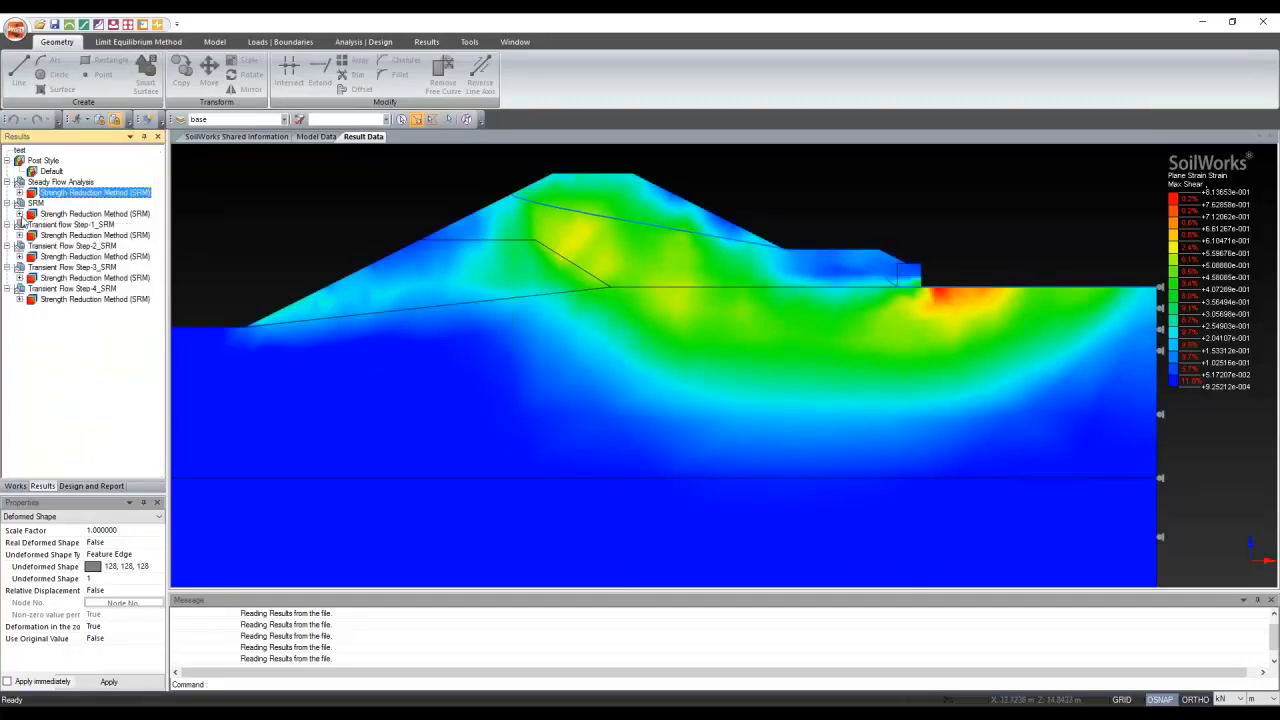
{"action": "left_click", "coordinate": [19, 236]}
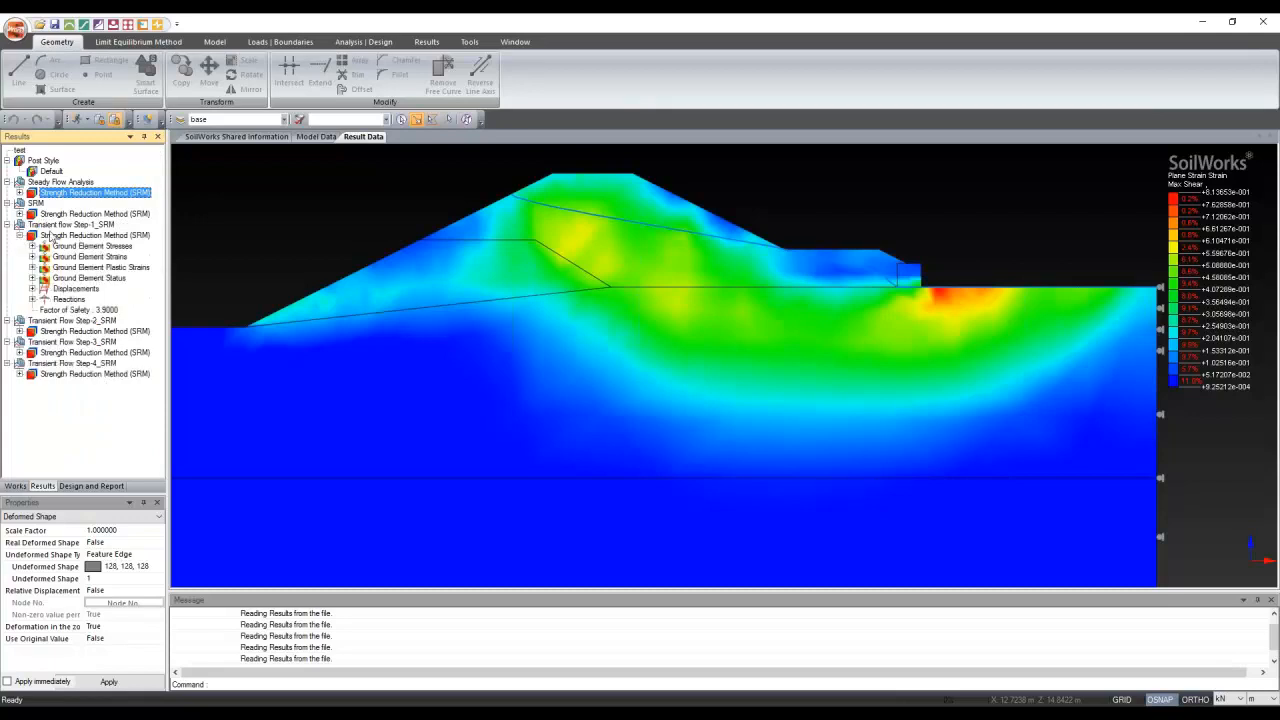
{"action": "left_click", "coordinate": [29, 331]}
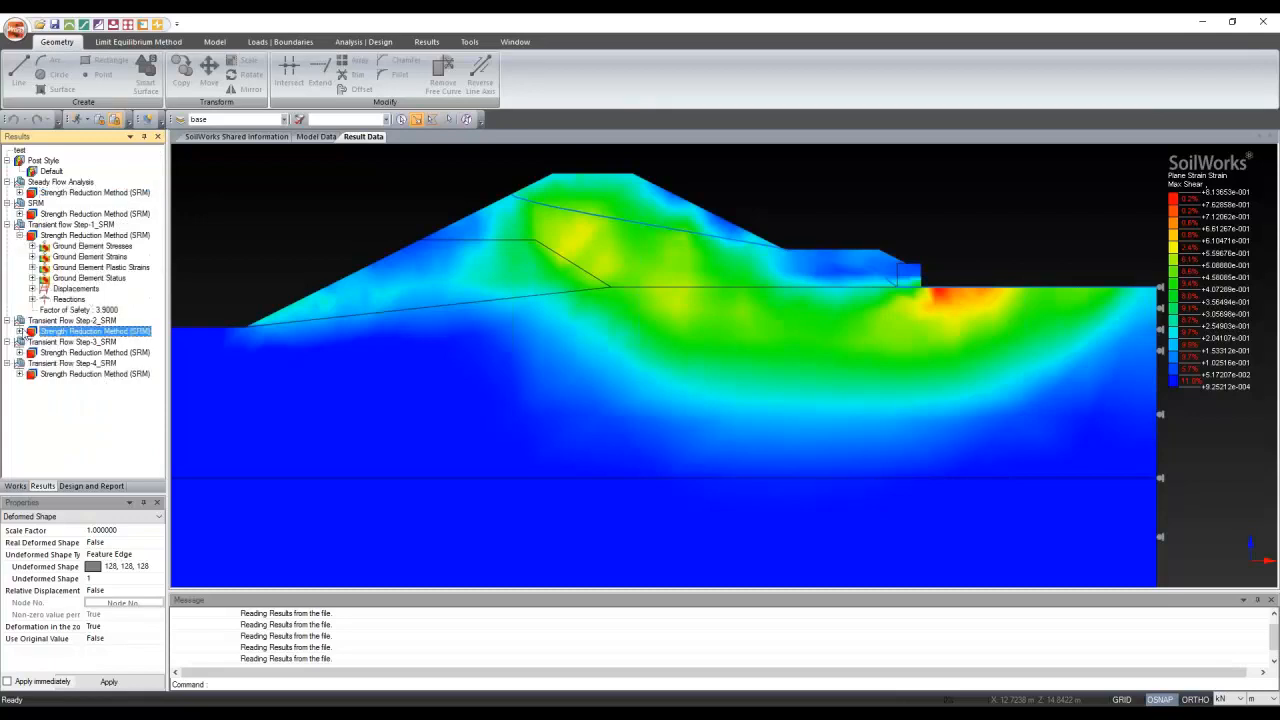
{"action": "left_click", "coordinate": [19, 331]}
{"action": "left_click", "coordinate": [19, 427]}
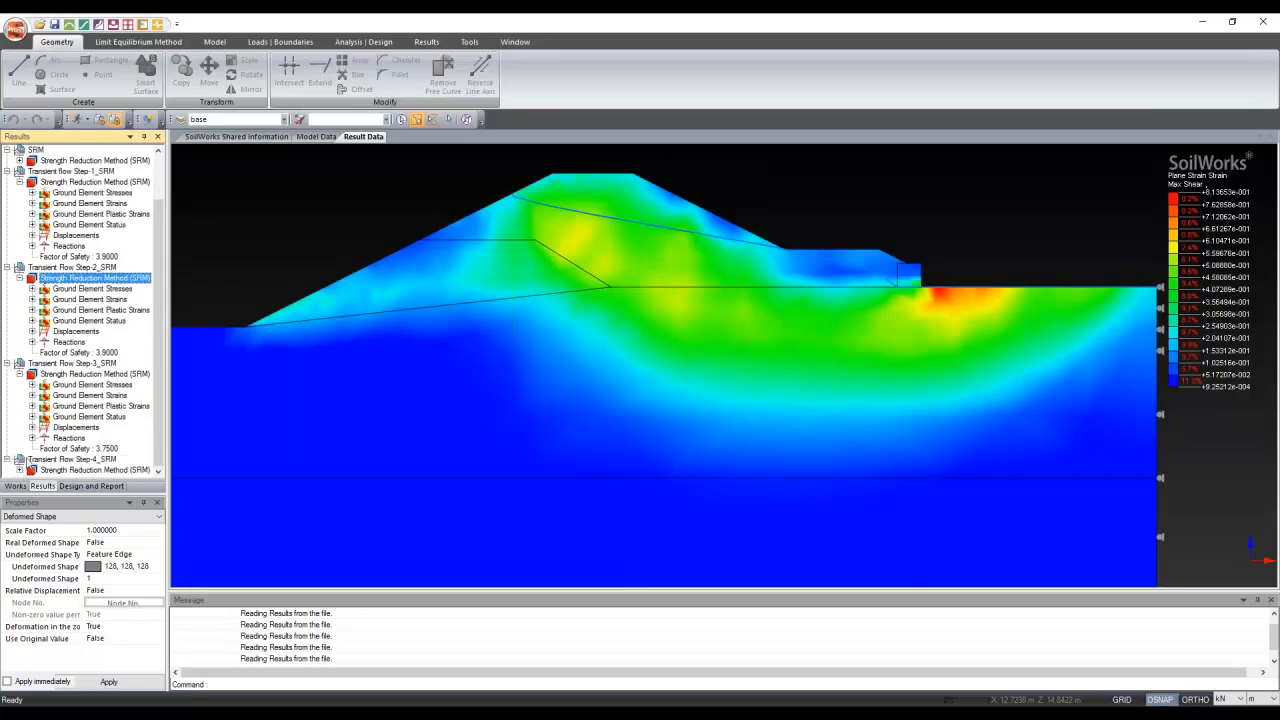
{"action": "left_click", "coordinate": [21, 479]}
{"action": "scroll", "coordinate": [70, 300], "scroll_direction": "up", "scroll_amount": 4}
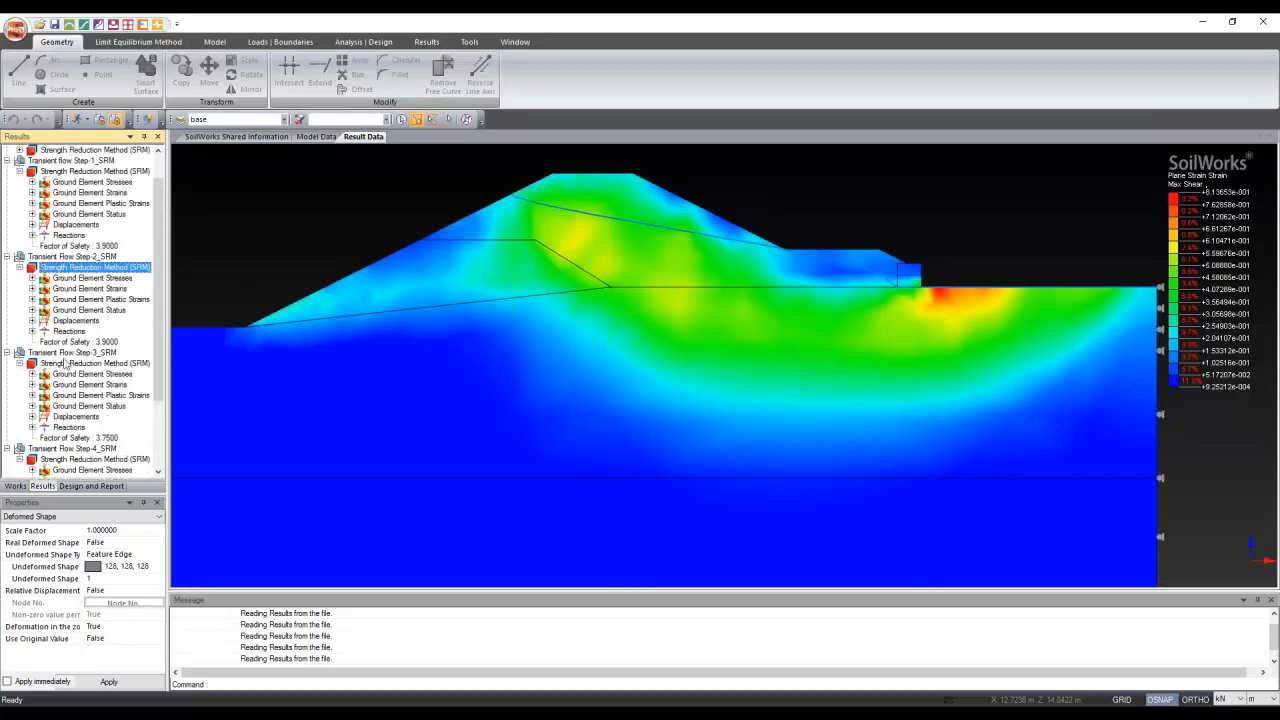
Show the transient Step-1 SRM maximum shear strain contour, factor of safety 3.9000
{"action": "left_click", "coordinate": [82, 192]}
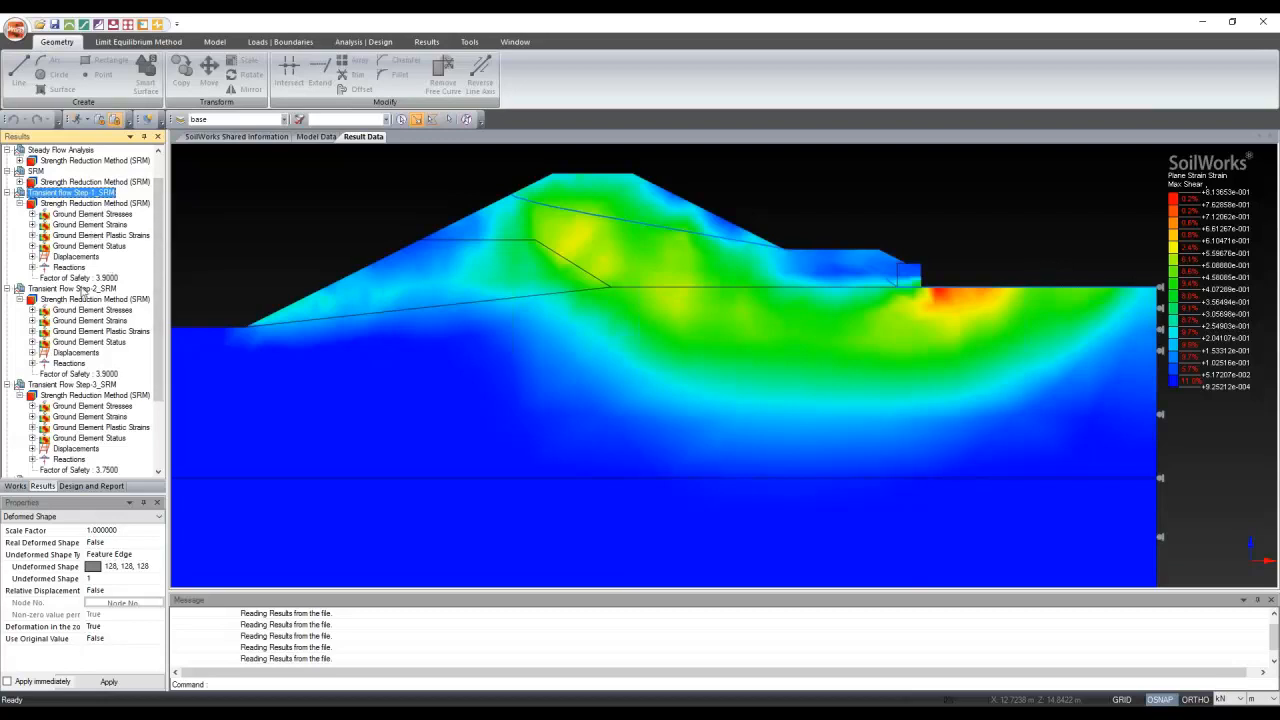
{"action": "left_click", "coordinate": [42, 226]}
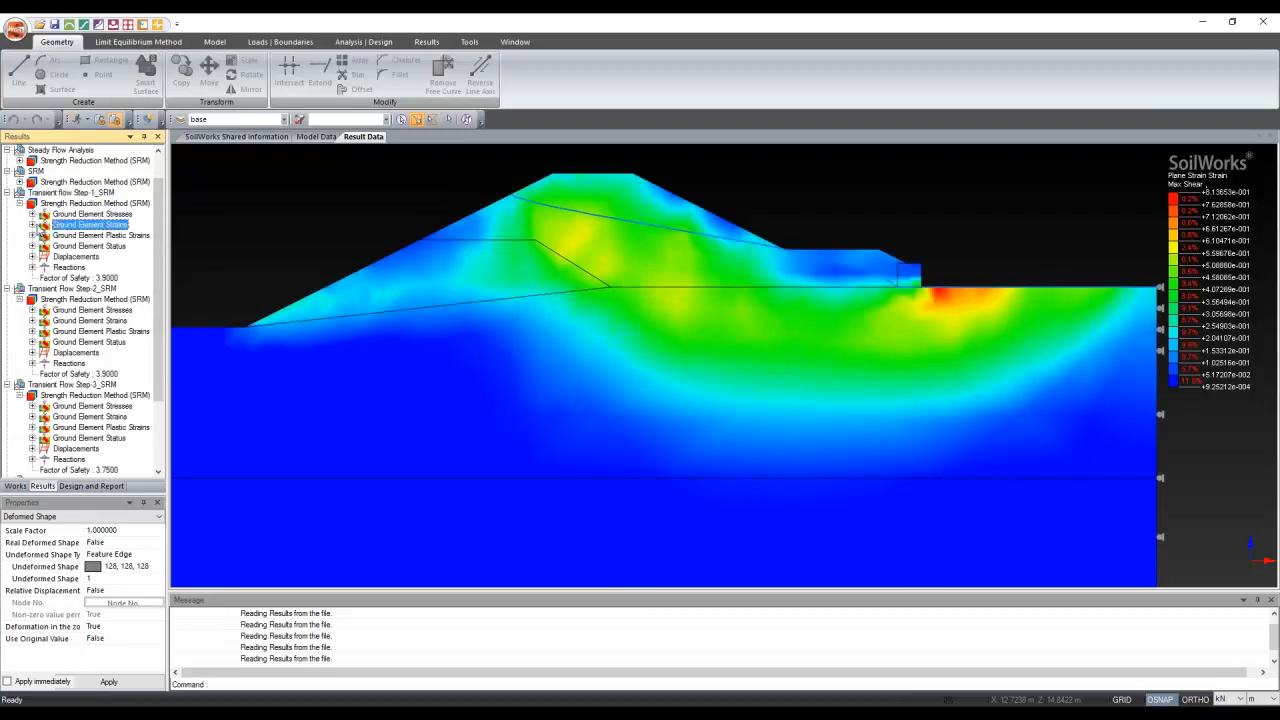
{"action": "double_click", "coordinate": [42, 226]}
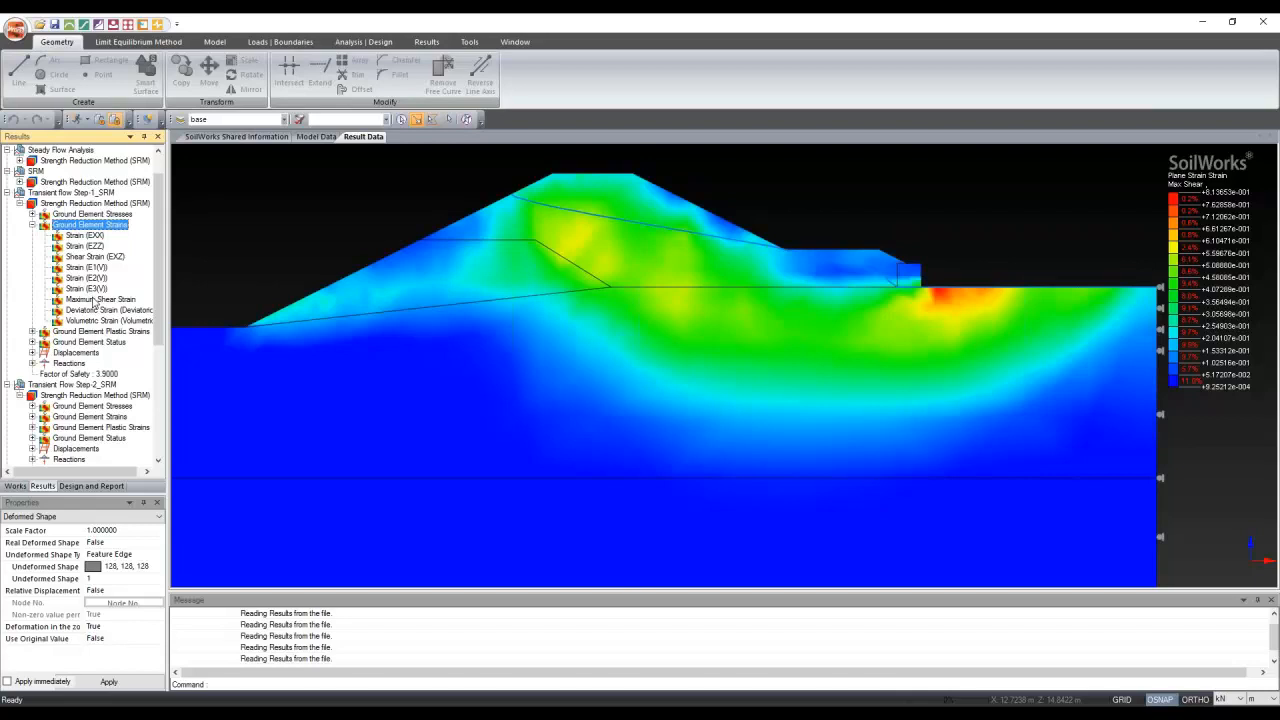
{"action": "left_click", "coordinate": [97, 299]}
{"action": "scroll", "coordinate": [539, 340], "scroll_direction": "down", "scroll_amount": 1}
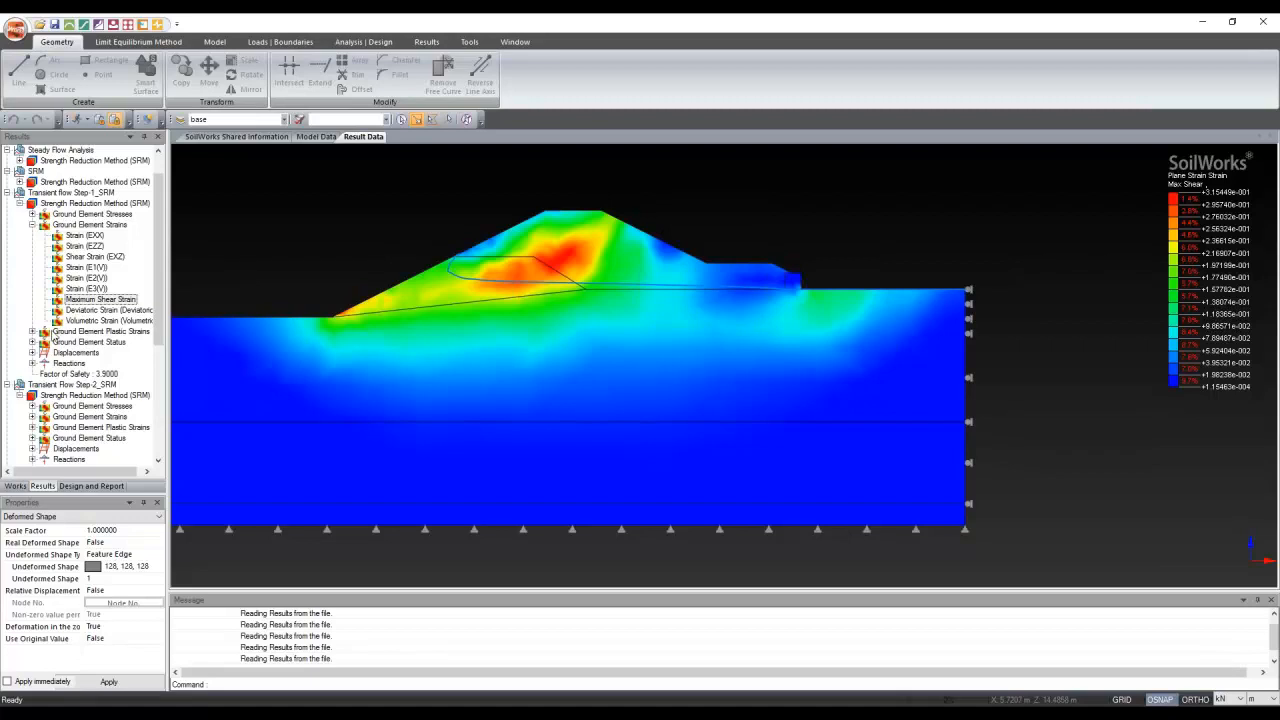
Show Step-1 horizontal displacement and set up node result tags in white, size Step 3
{"action": "left_click", "coordinate": [33, 352]}
{"action": "left_click", "coordinate": [84, 363]}
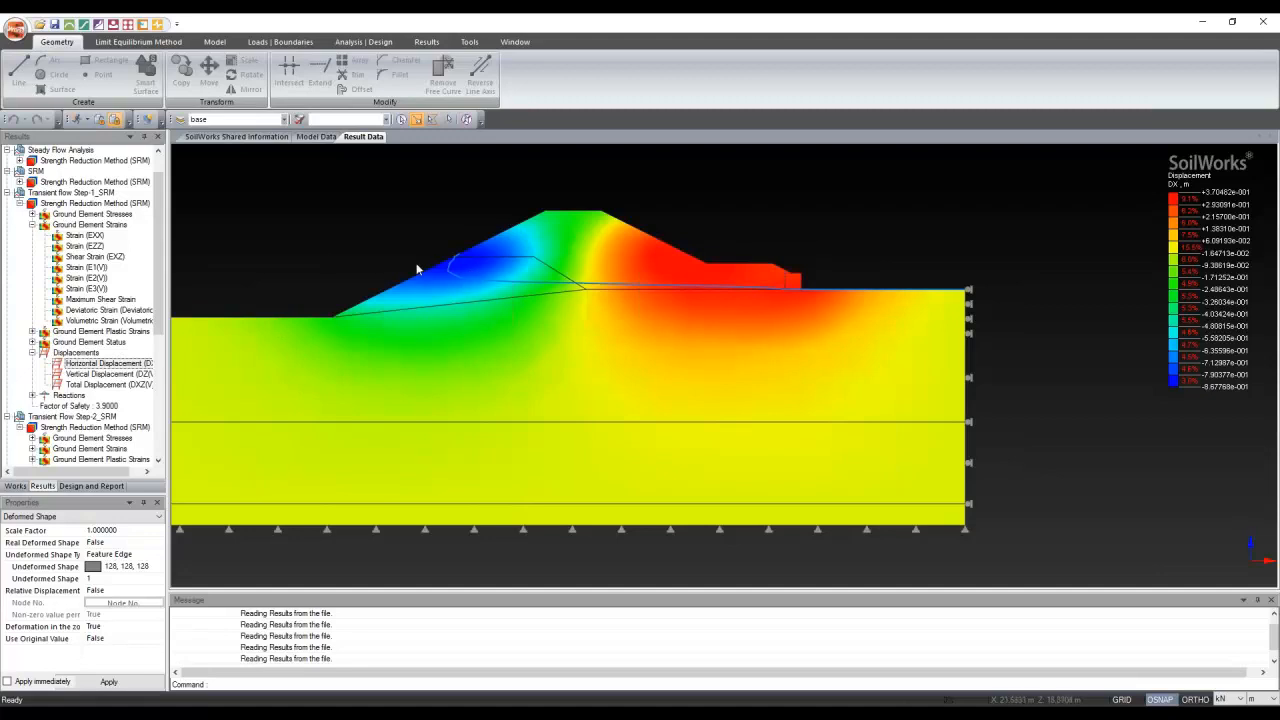
{"action": "left_click", "coordinate": [278, 41]}
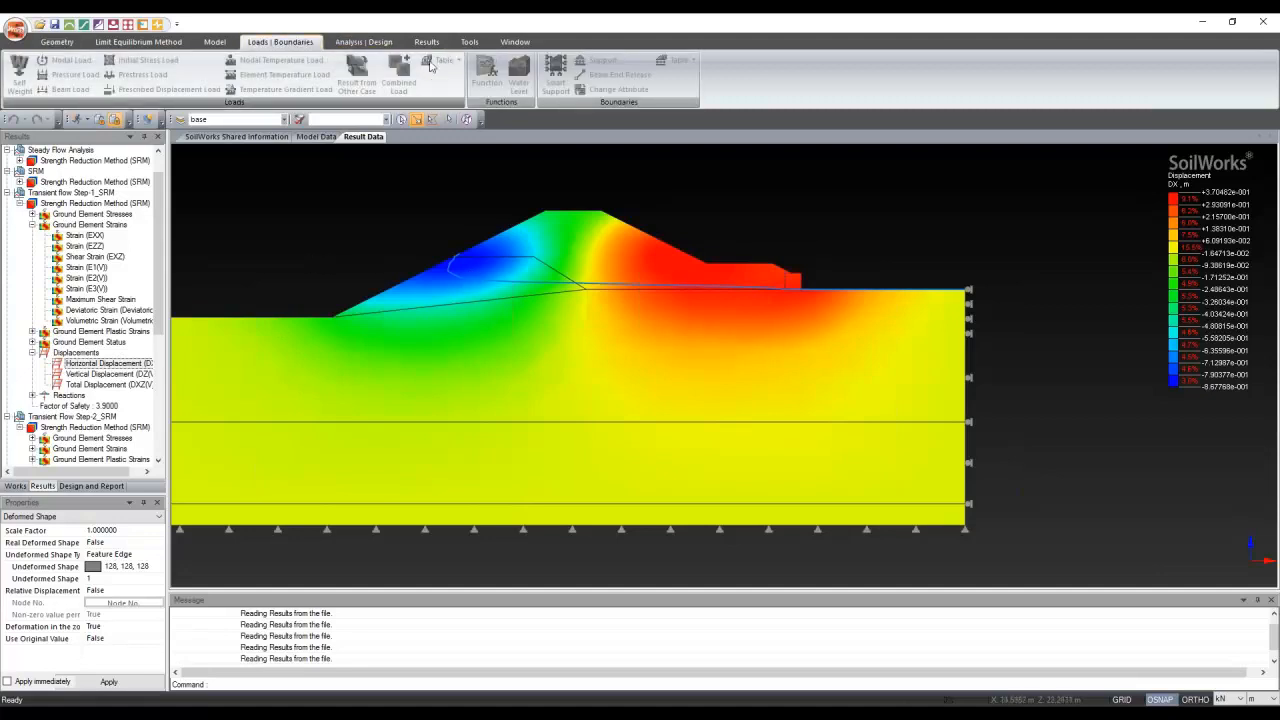
{"action": "left_click", "coordinate": [426, 41]}
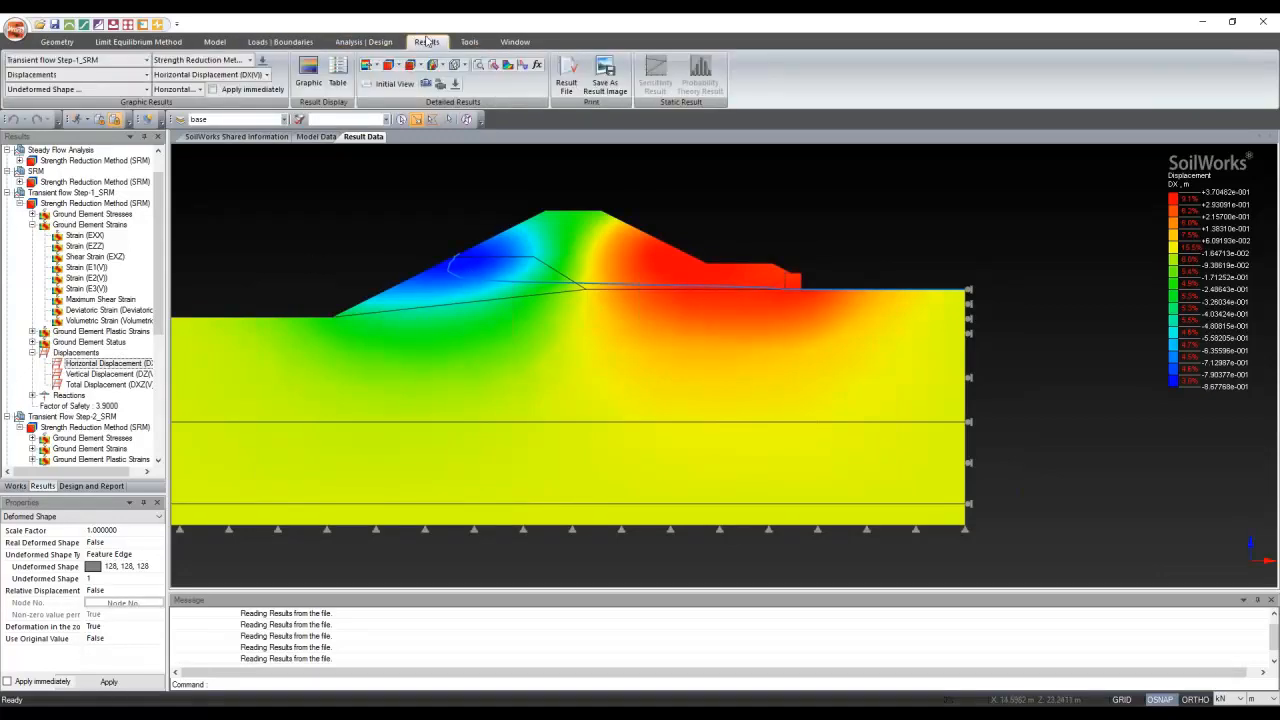
{"action": "left_click", "coordinate": [491, 70]}
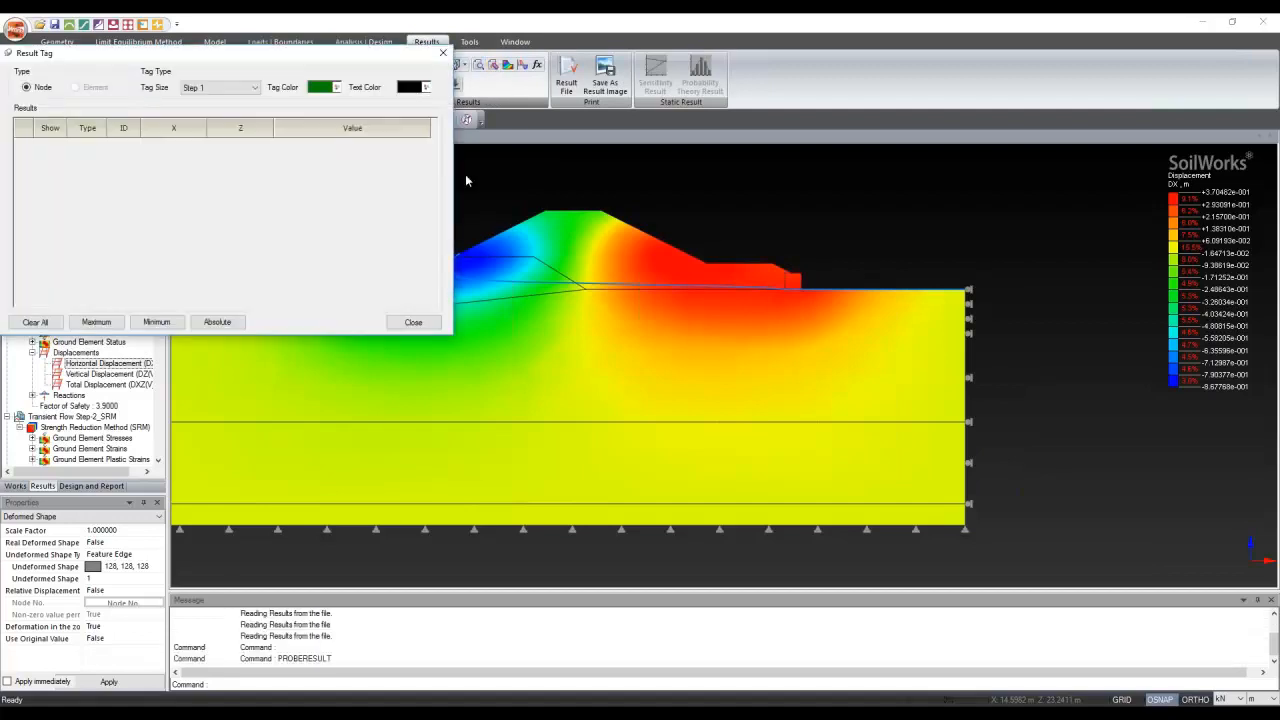
{"action": "left_click", "coordinate": [337, 87]}
{"action": "left_click", "coordinate": [315, 130]}
{"action": "left_click", "coordinate": [220, 87]}
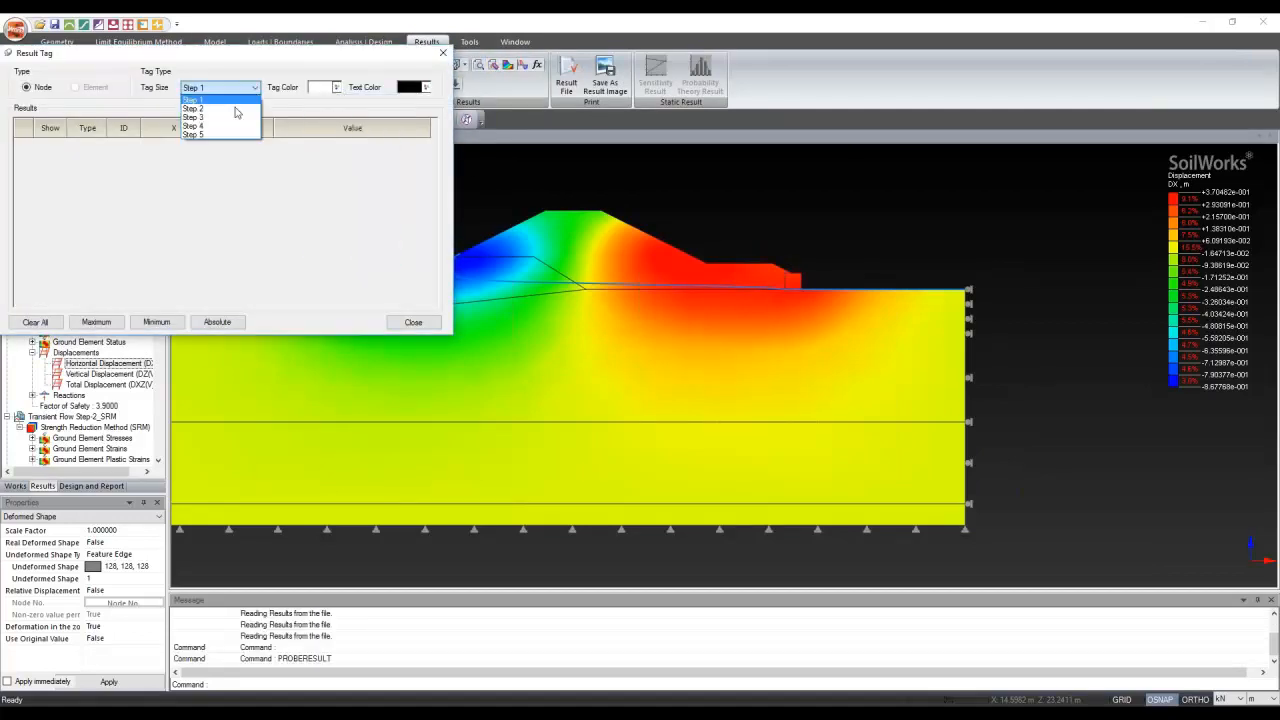
{"action": "left_click", "coordinate": [200, 118]}
Tag horizontal displacements at four nodes across the left and right levee slopes
{"action": "scroll", "coordinate": [722, 250], "scroll_direction": "down", "scroll_amount": 1}
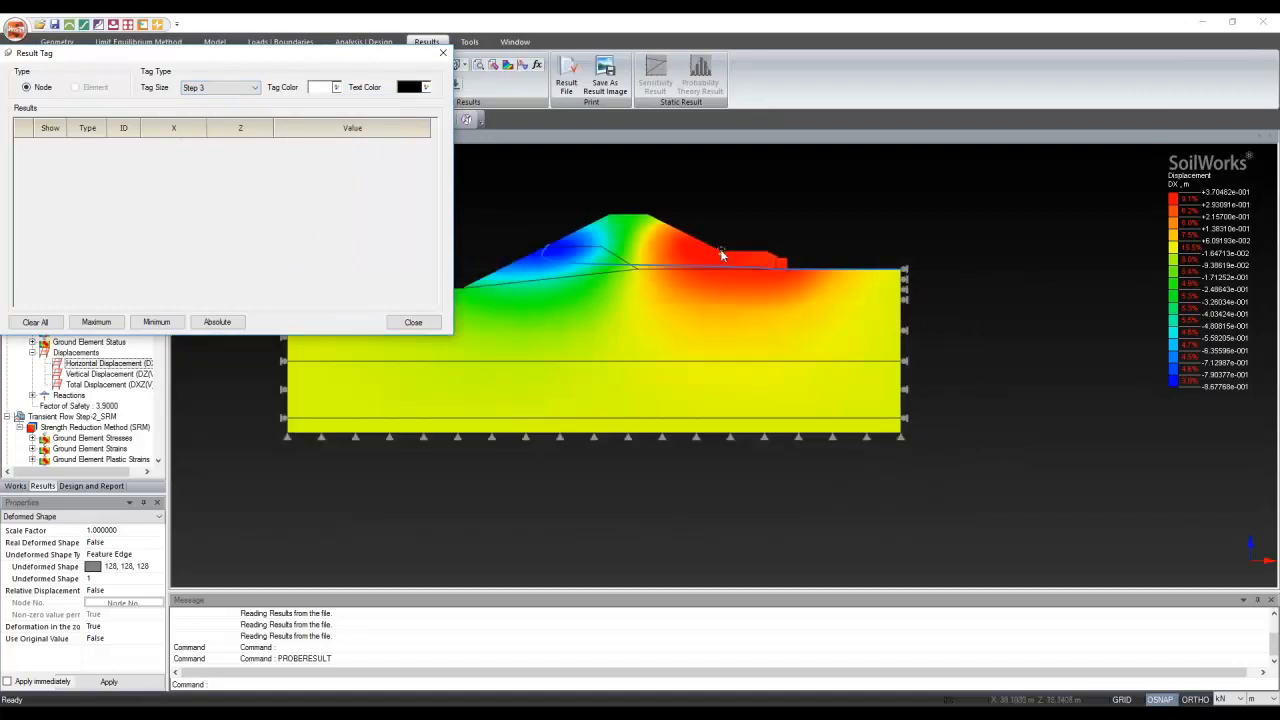
{"action": "left_click", "coordinate": [721, 250]}
{"action": "left_click", "coordinate": [522, 256]}
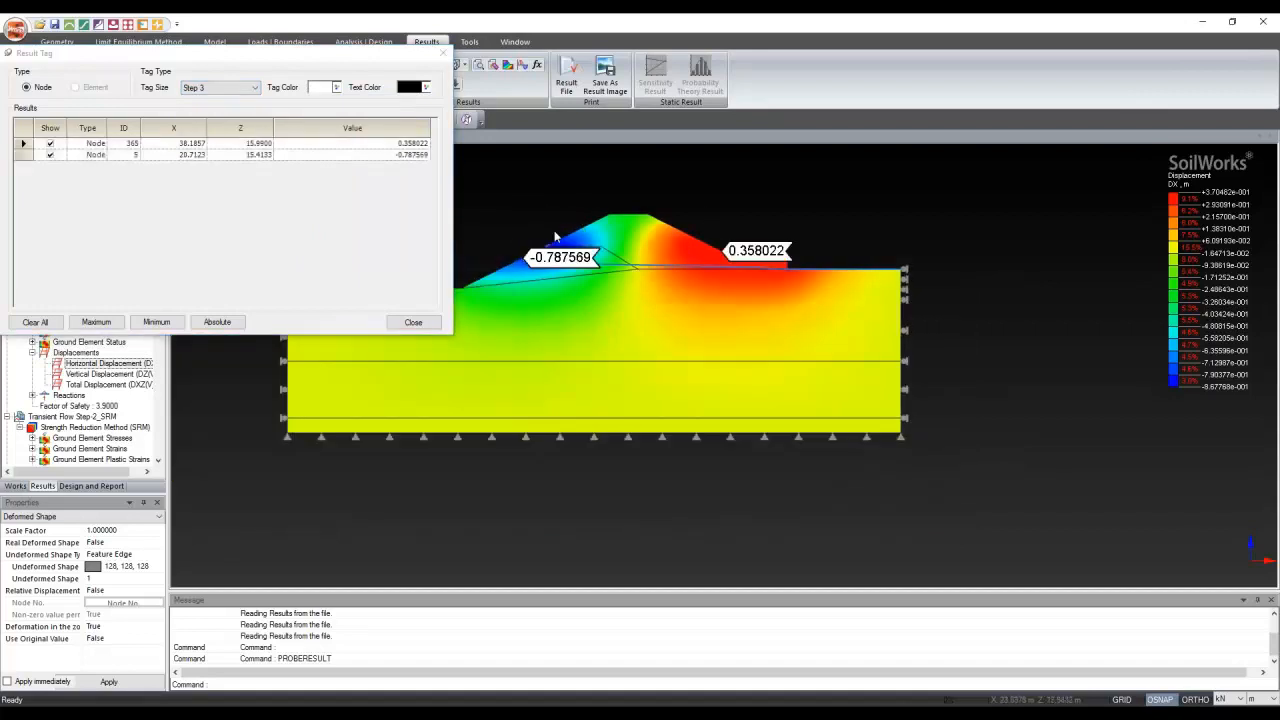
{"action": "left_click", "coordinate": [566, 237]}
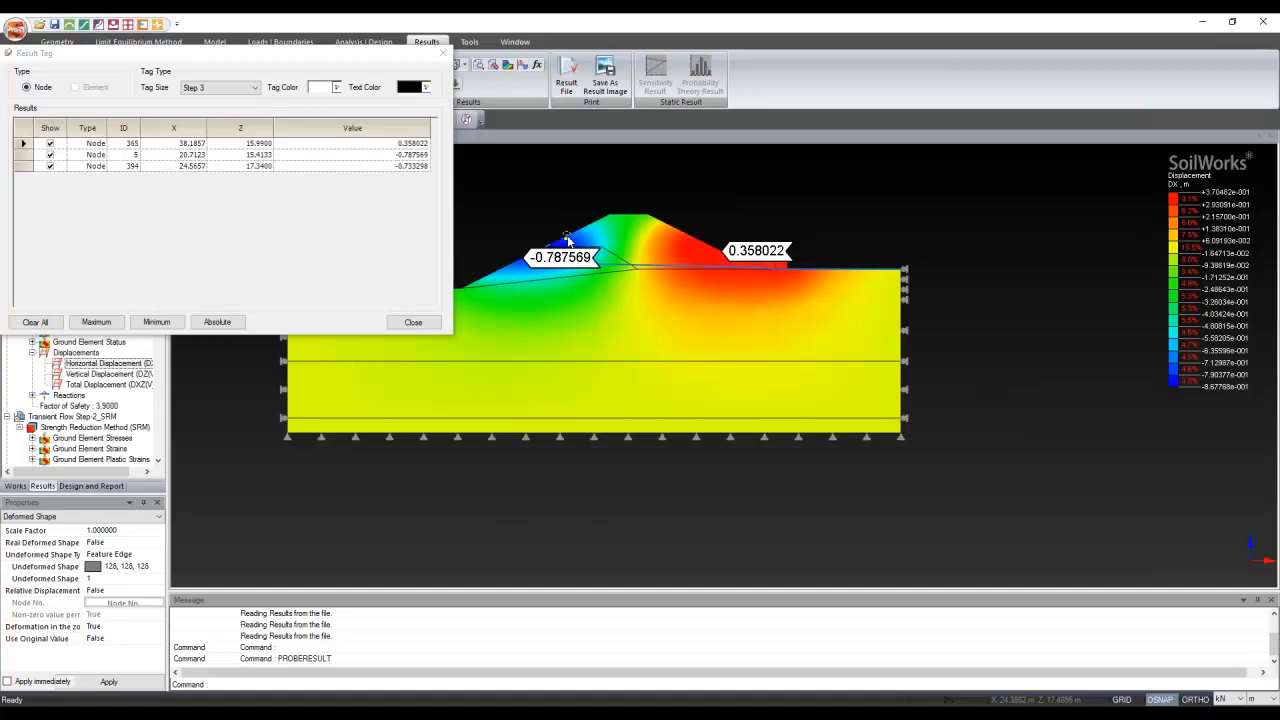
{"action": "left_click", "coordinate": [684, 233]}
Switch the result length unit from m to mm, zoom in, then close the value tags
{"action": "left_click", "coordinate": [1251, 700]}
{"action": "left_click", "coordinate": [1260, 664]}
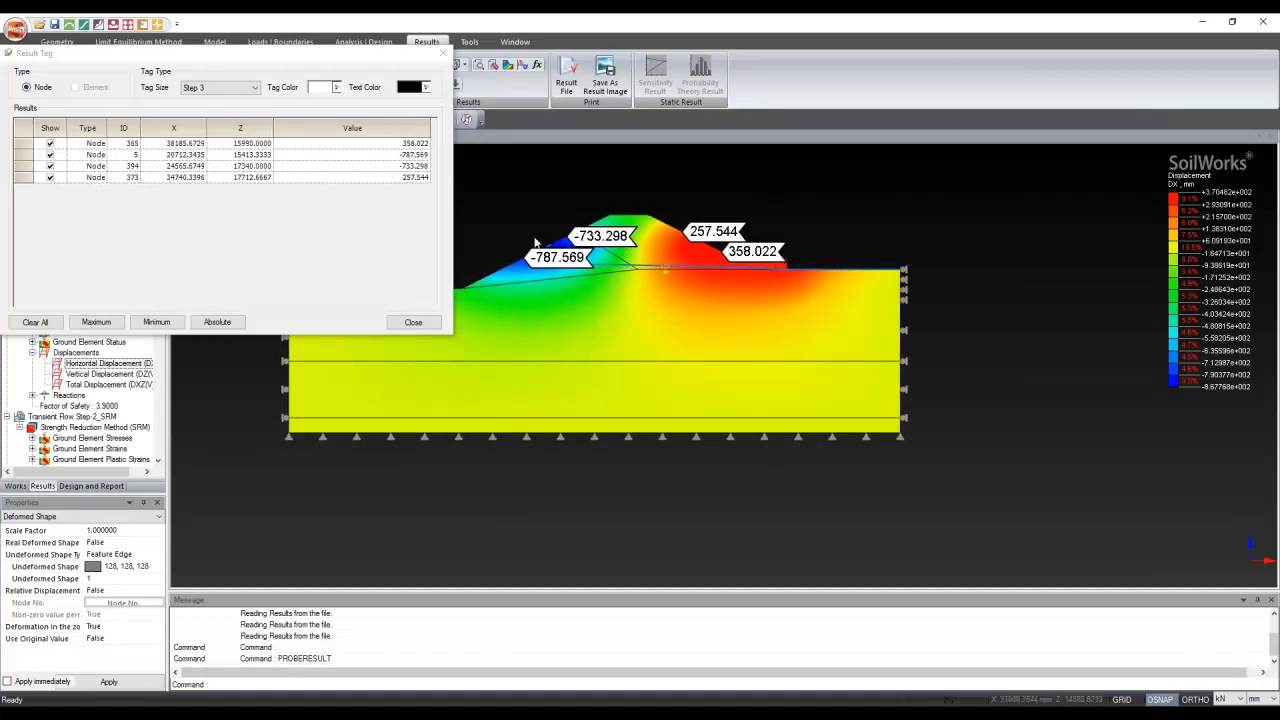
{"action": "scroll", "coordinate": [497, 210], "scroll_direction": "up", "scroll_amount": 2}
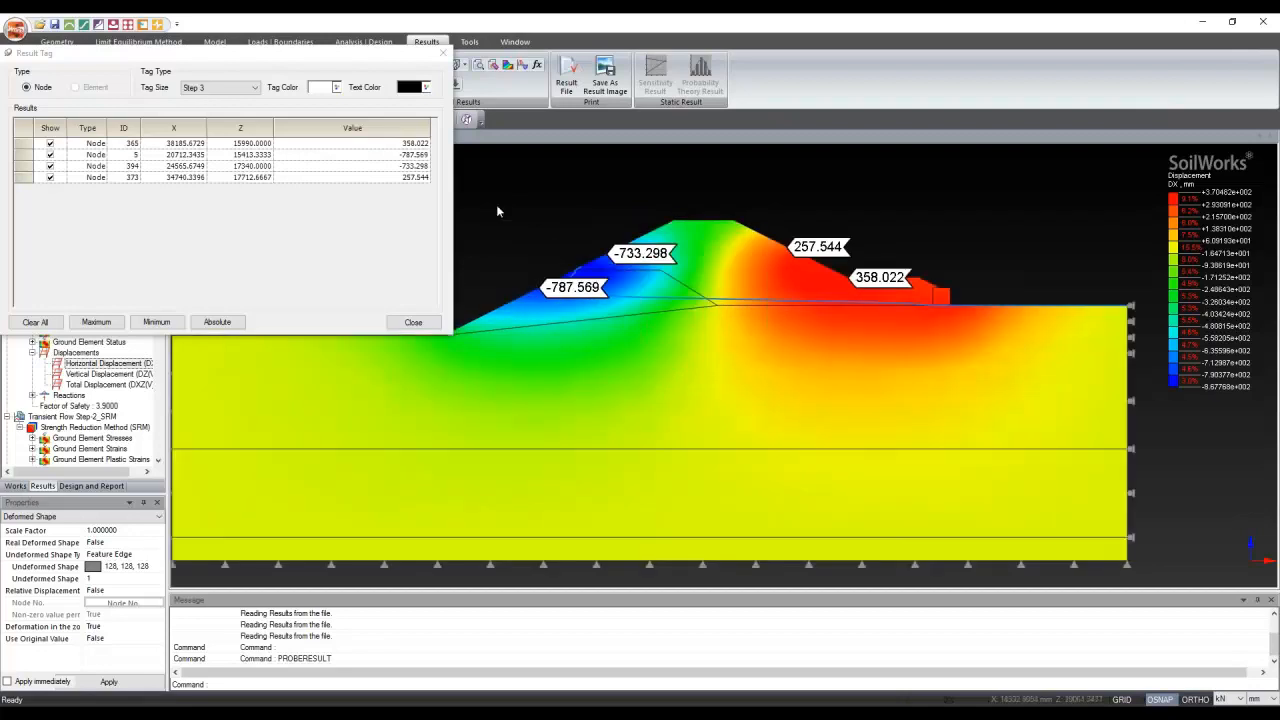
{"action": "scroll", "coordinate": [711, 268], "scroll_direction": "up", "scroll_amount": 1}
{"action": "scroll", "coordinate": [734, 267], "scroll_direction": "down", "scroll_amount": 1}
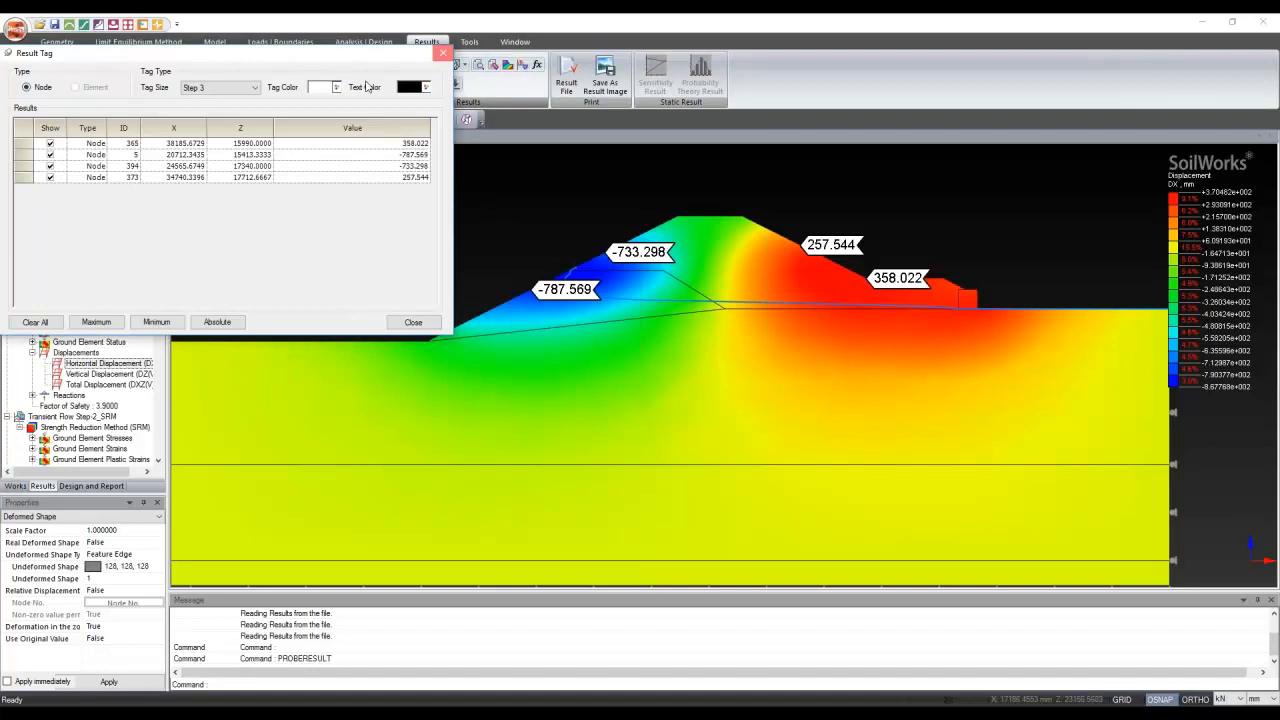
{"action": "left_click", "coordinate": [443, 53]}
{"action": "scroll", "coordinate": [66, 320], "scroll_direction": "down", "scroll_amount": 5}
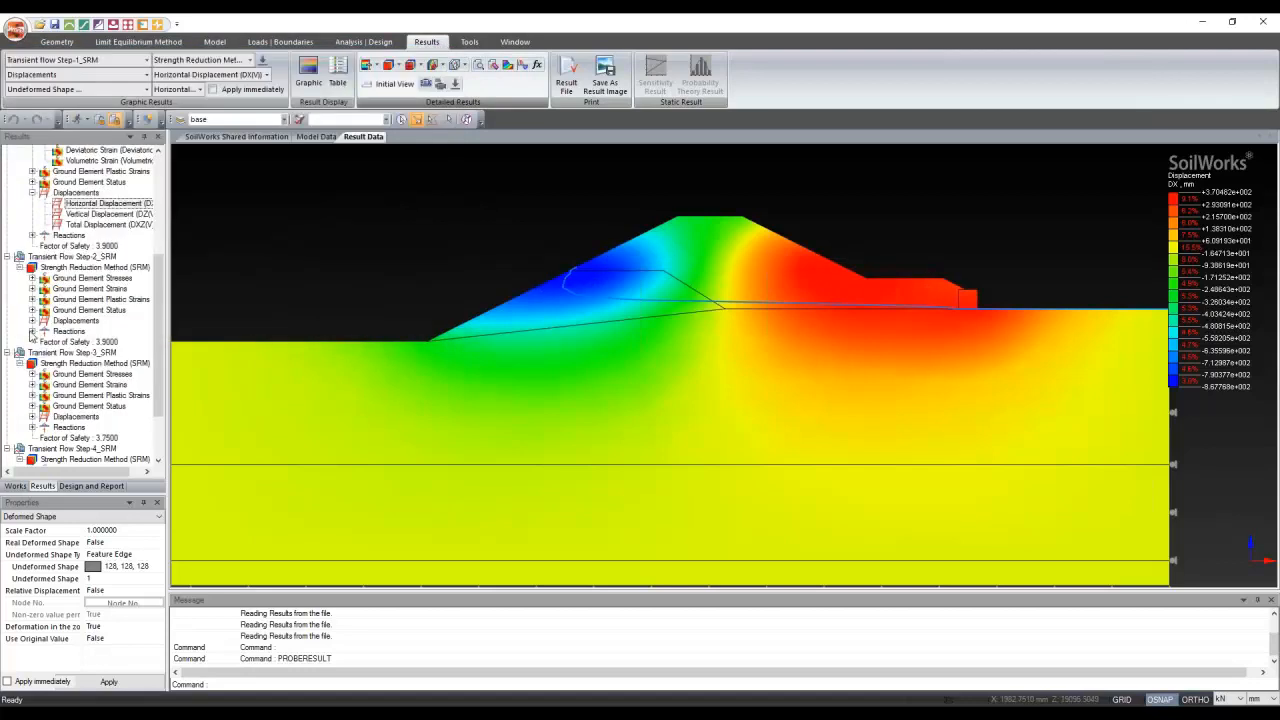
Display the transient Step-3 horizontal displacement contour
{"action": "left_click", "coordinate": [62, 437]}
{"action": "left_click", "coordinate": [33, 417]}
{"action": "double_click", "coordinate": [82, 428]}
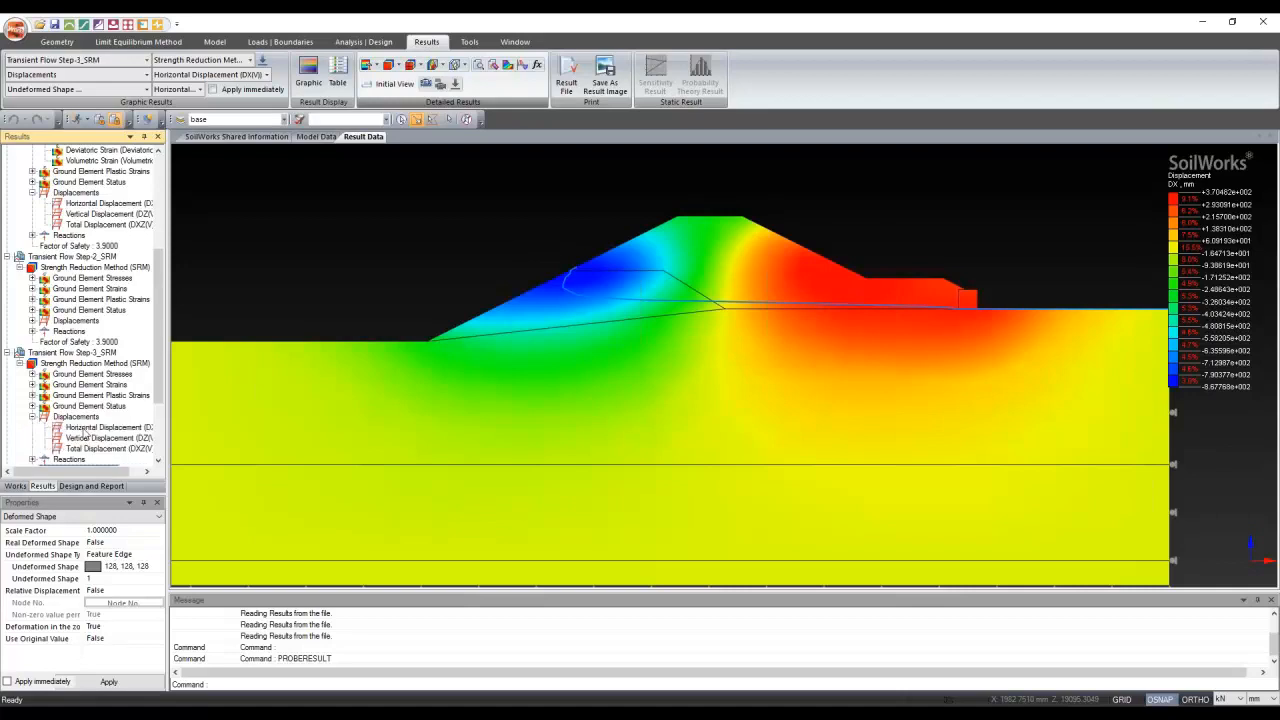
{"action": "scroll", "coordinate": [558, 338], "scroll_direction": "down", "scroll_amount": 1}
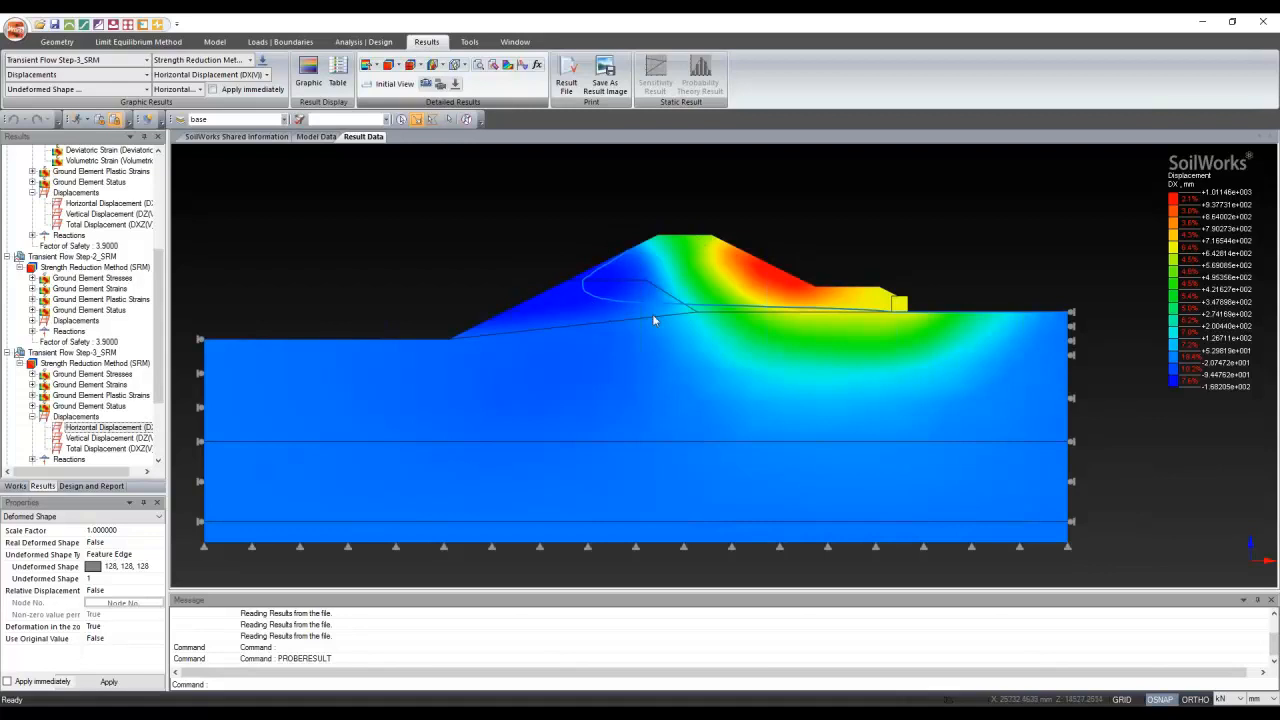
{"action": "scroll", "coordinate": [75, 309], "scroll_direction": "down", "scroll_amount": 2}
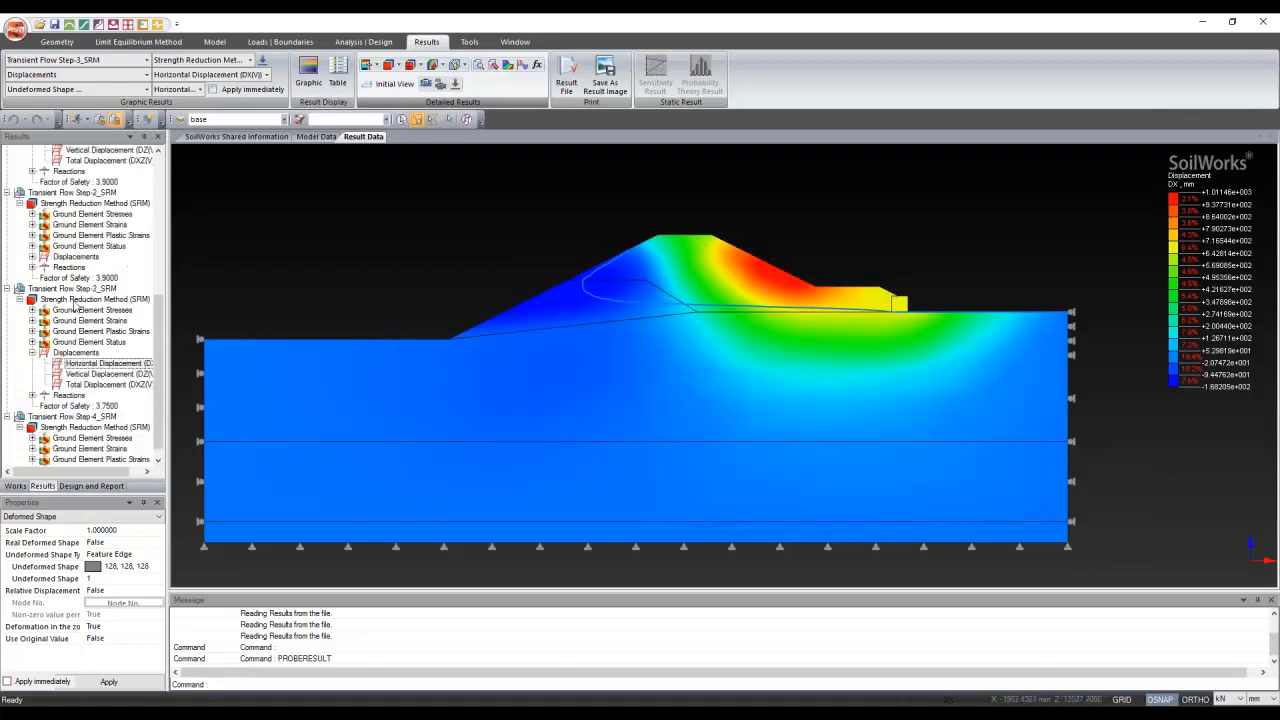
{"action": "scroll", "coordinate": [75, 309], "scroll_direction": "down", "scroll_amount": 2}
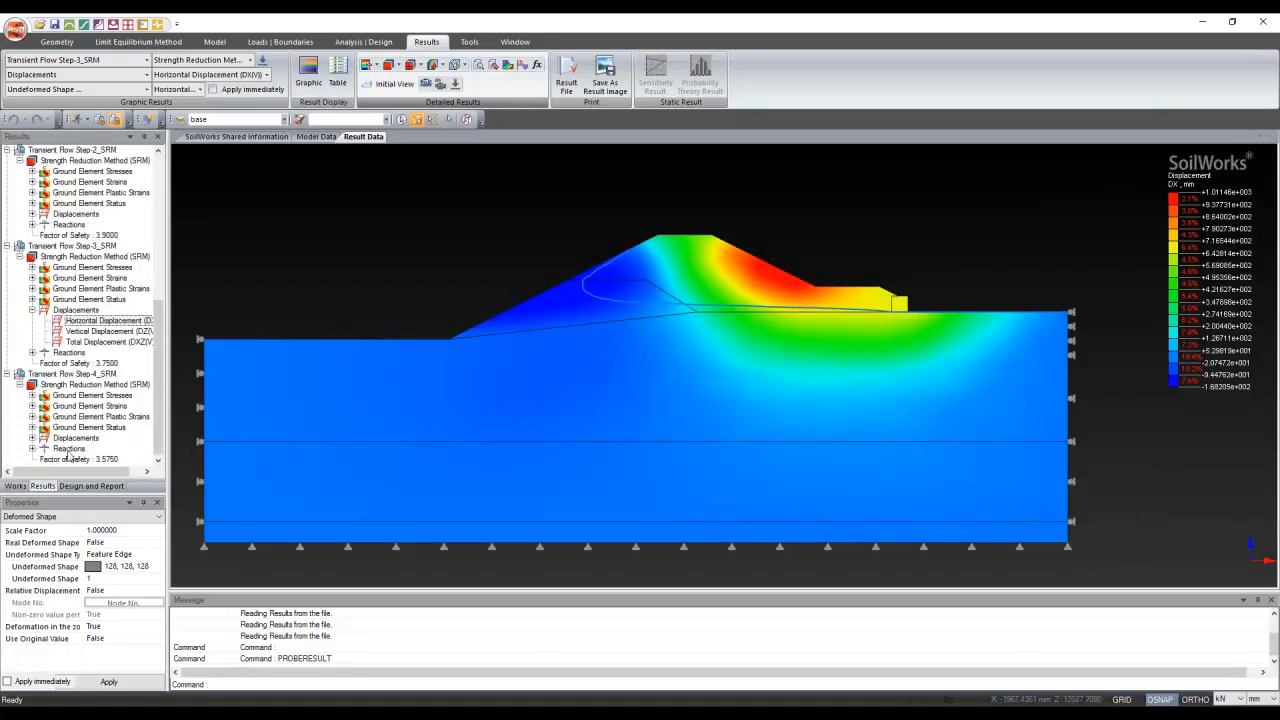
Display the Step-4 horizontal displacement contour and check its factor of safety, 3.5750
{"action": "left_click", "coordinate": [33, 438]}
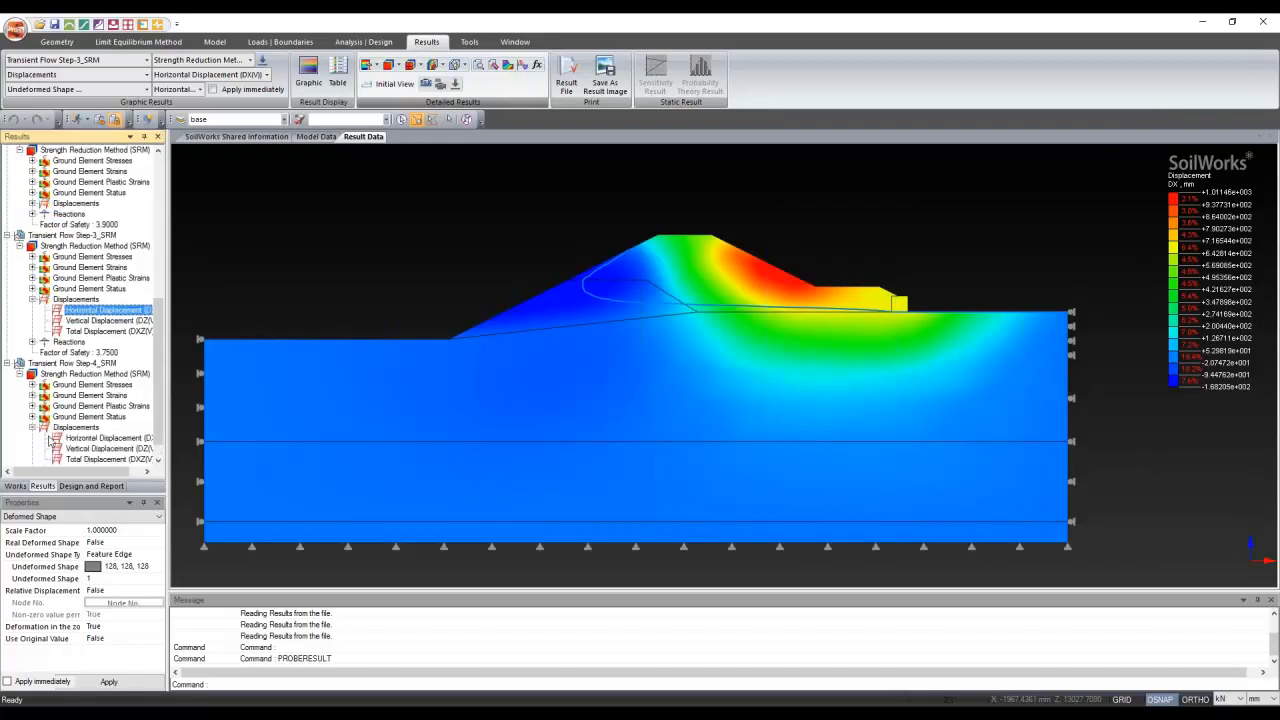
{"action": "double_click", "coordinate": [80, 439]}
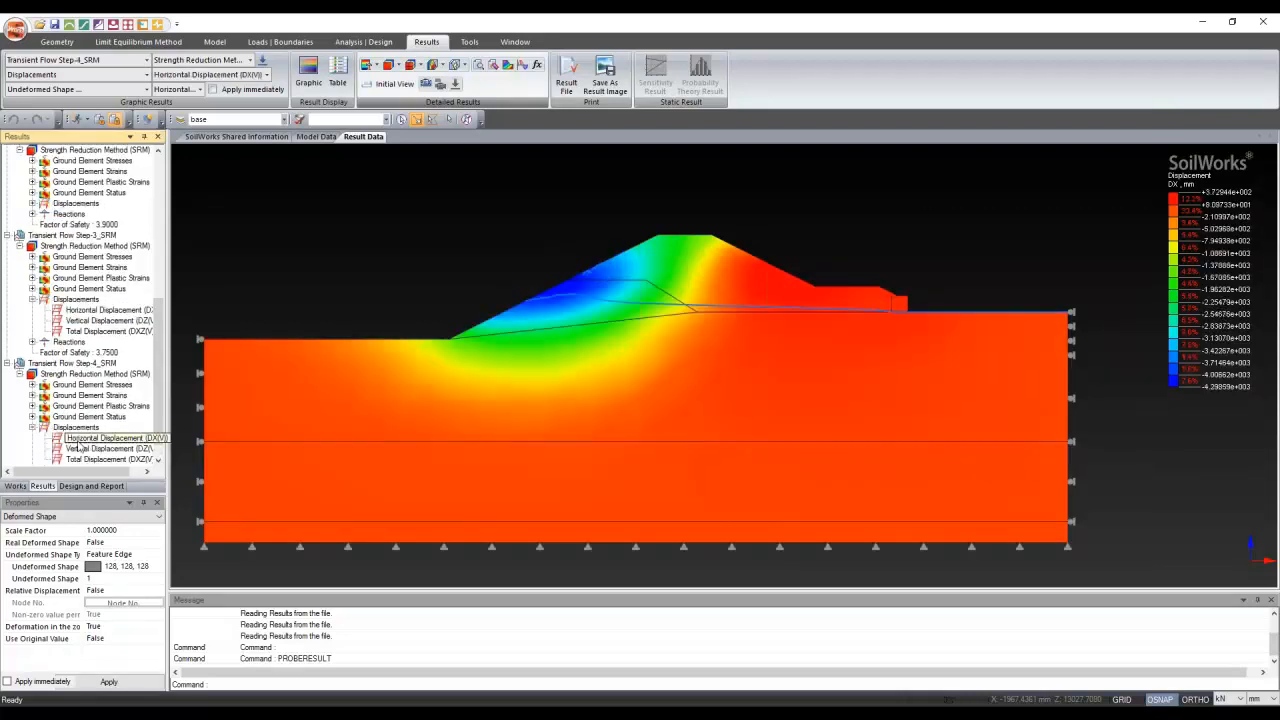
{"action": "left_click", "coordinate": [365, 381]}
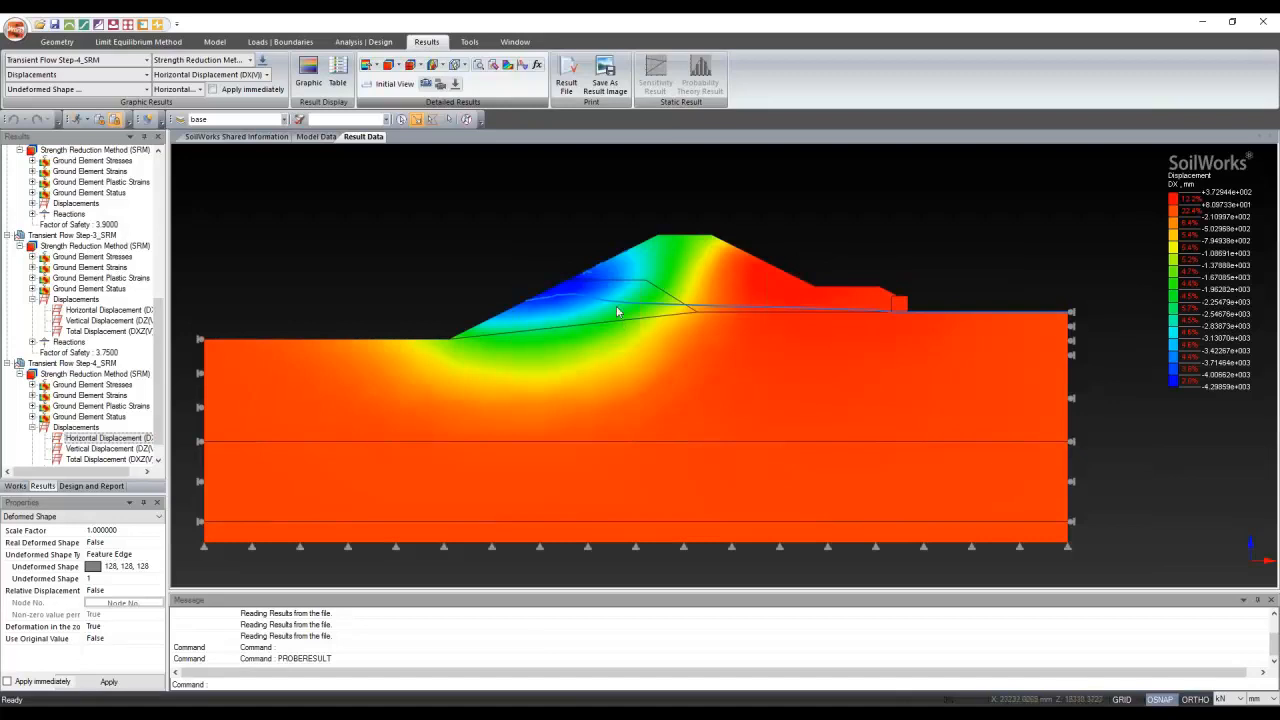
{"action": "scroll", "coordinate": [71, 346], "scroll_direction": "down", "scroll_amount": 1}
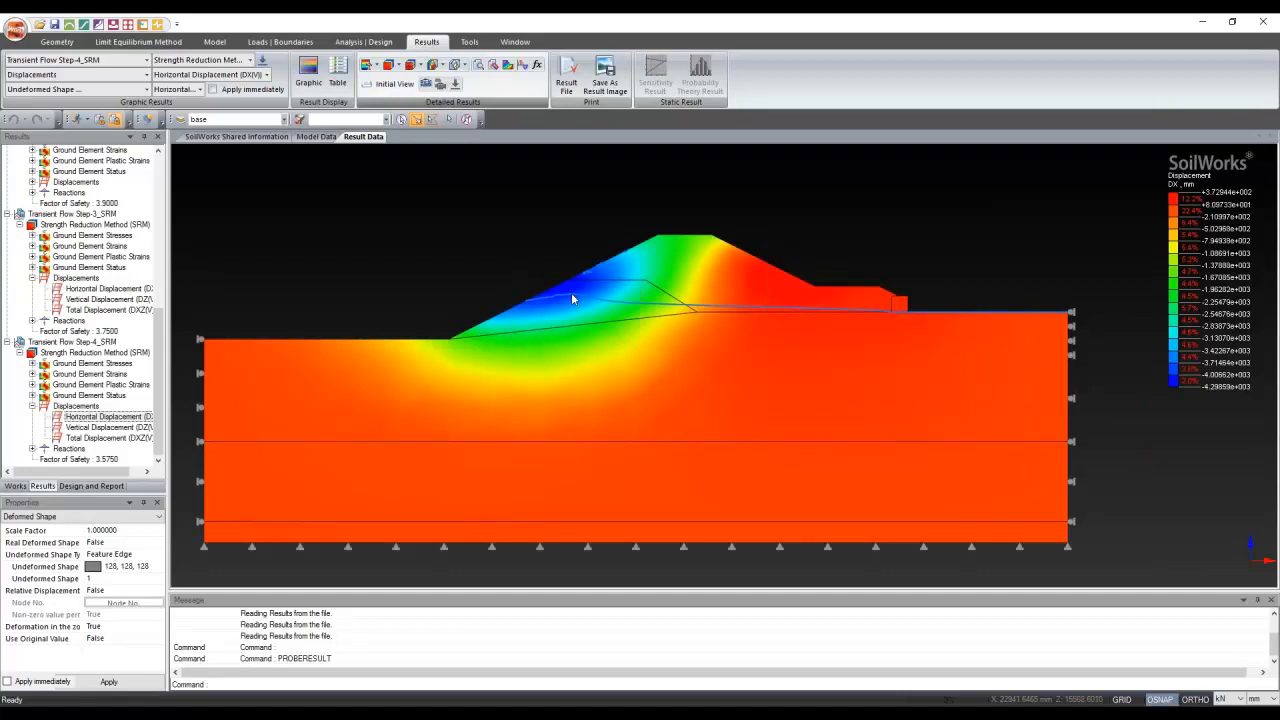
{"action": "left_click", "coordinate": [80, 459]}
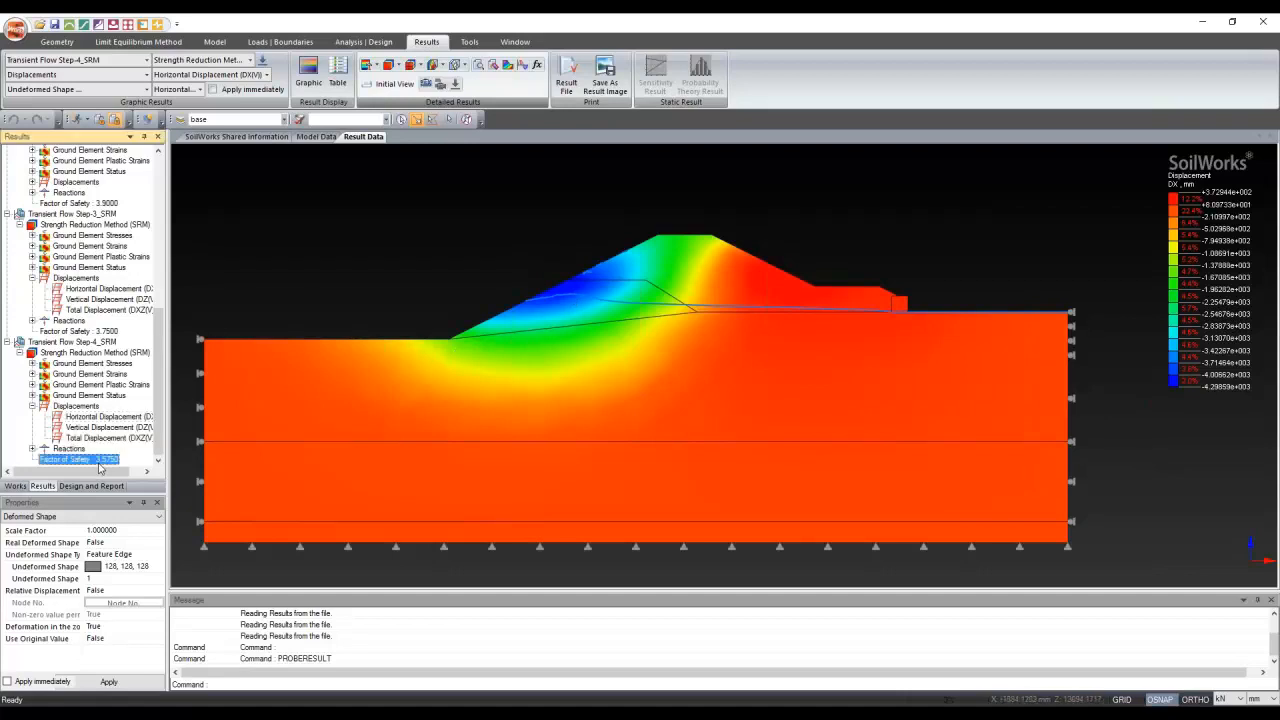
{"action": "left_click", "coordinate": [431, 386]}
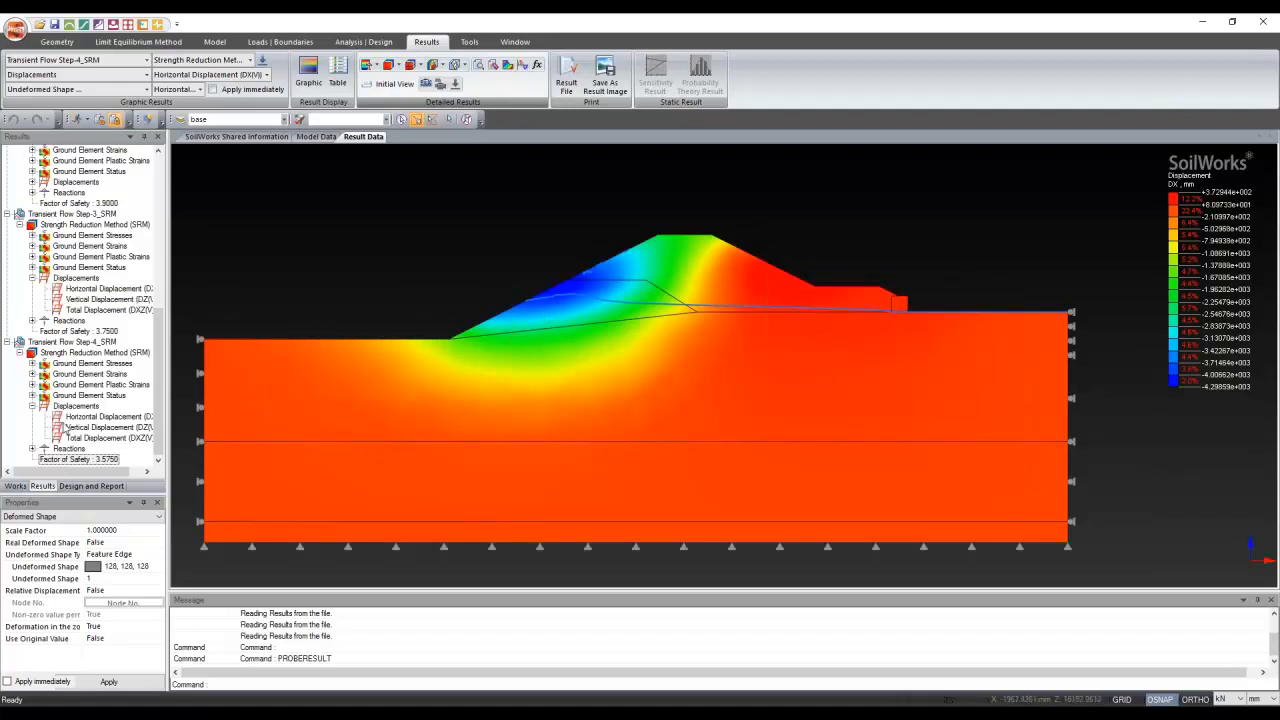
{"action": "left_click", "coordinate": [72, 418]}
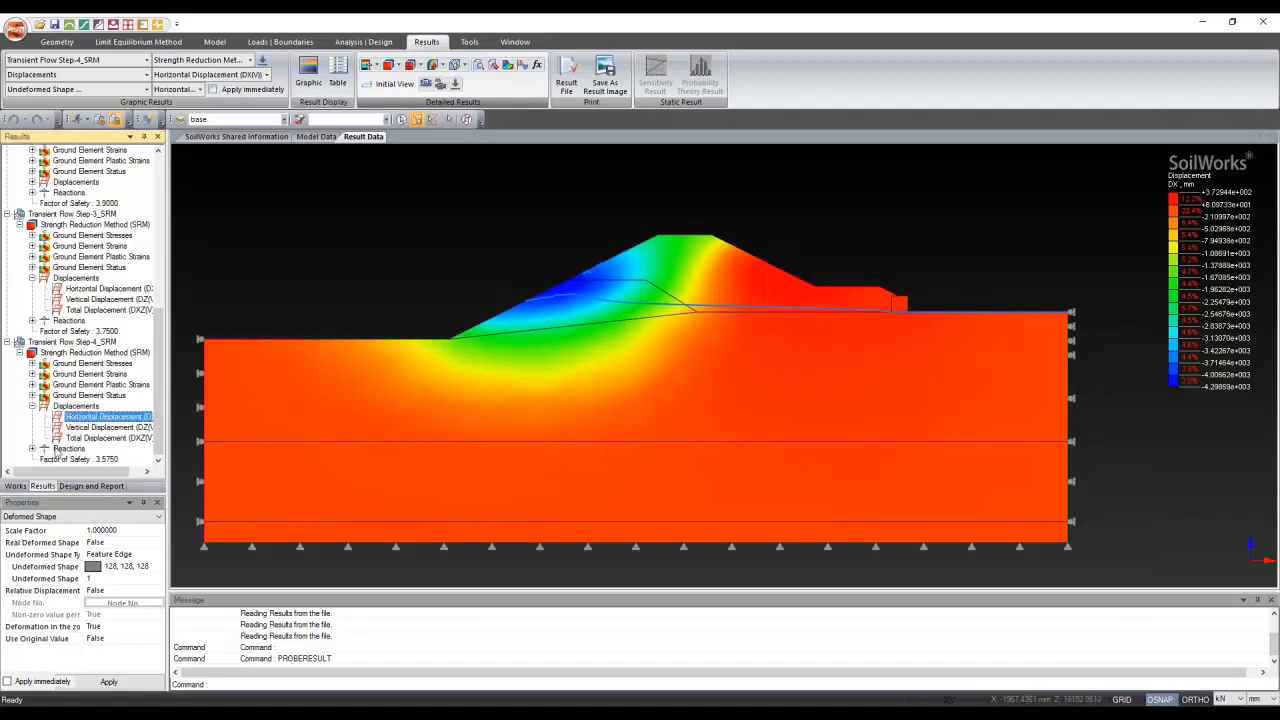
{"action": "left_click", "coordinate": [378, 354]}
Tag two left-slope nodes, including node 393, then make the tags white at size Step 3
{"action": "left_click", "coordinate": [497, 72]}
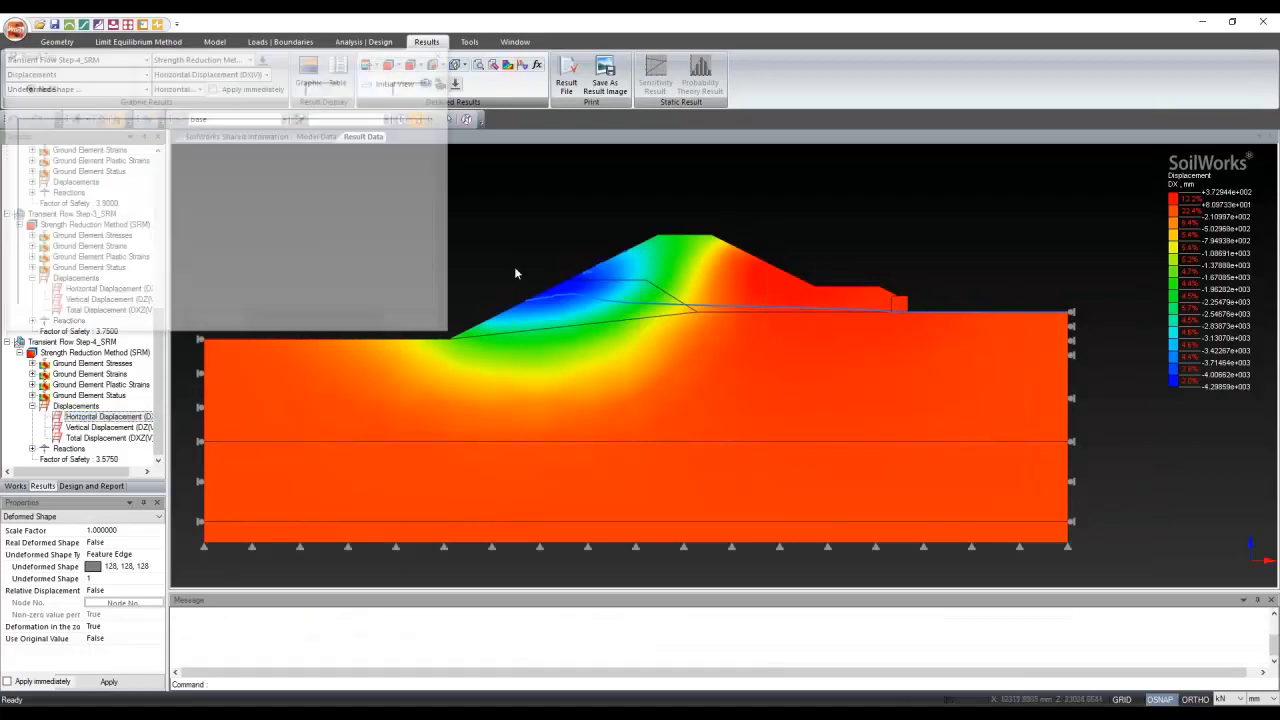
{"action": "left_click", "coordinate": [573, 277]}
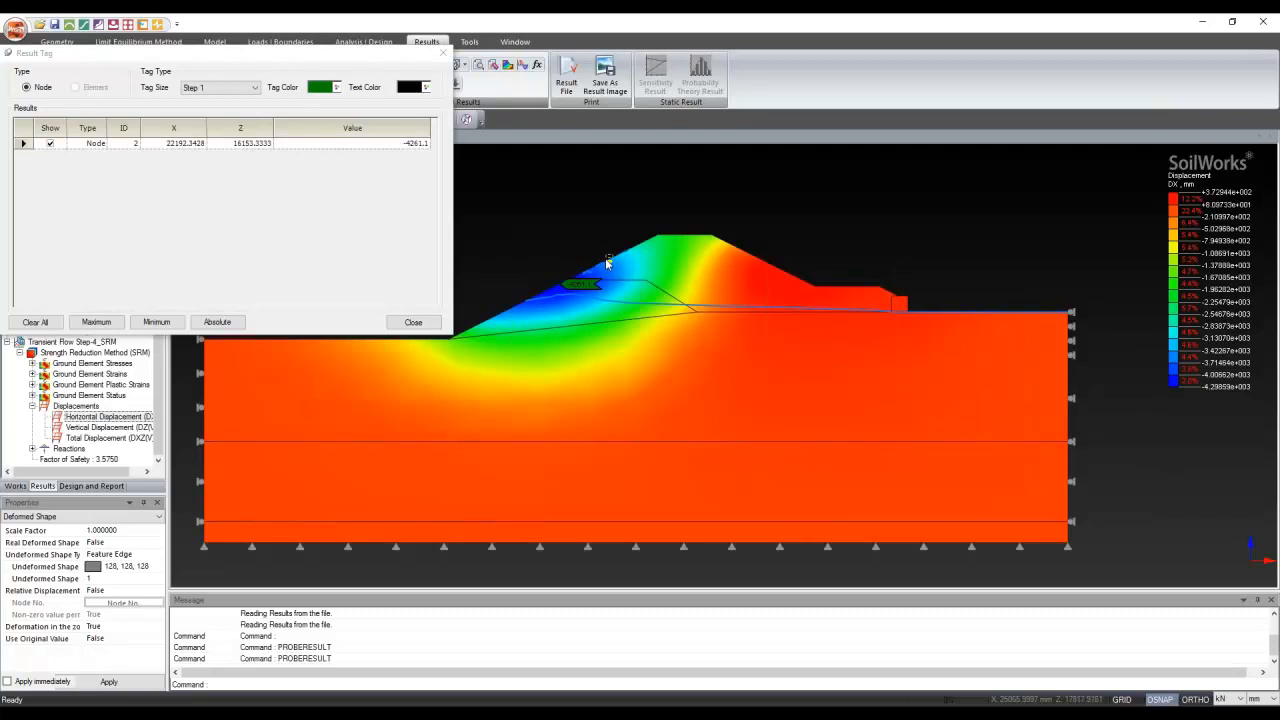
{"action": "left_click", "coordinate": [605, 258]}
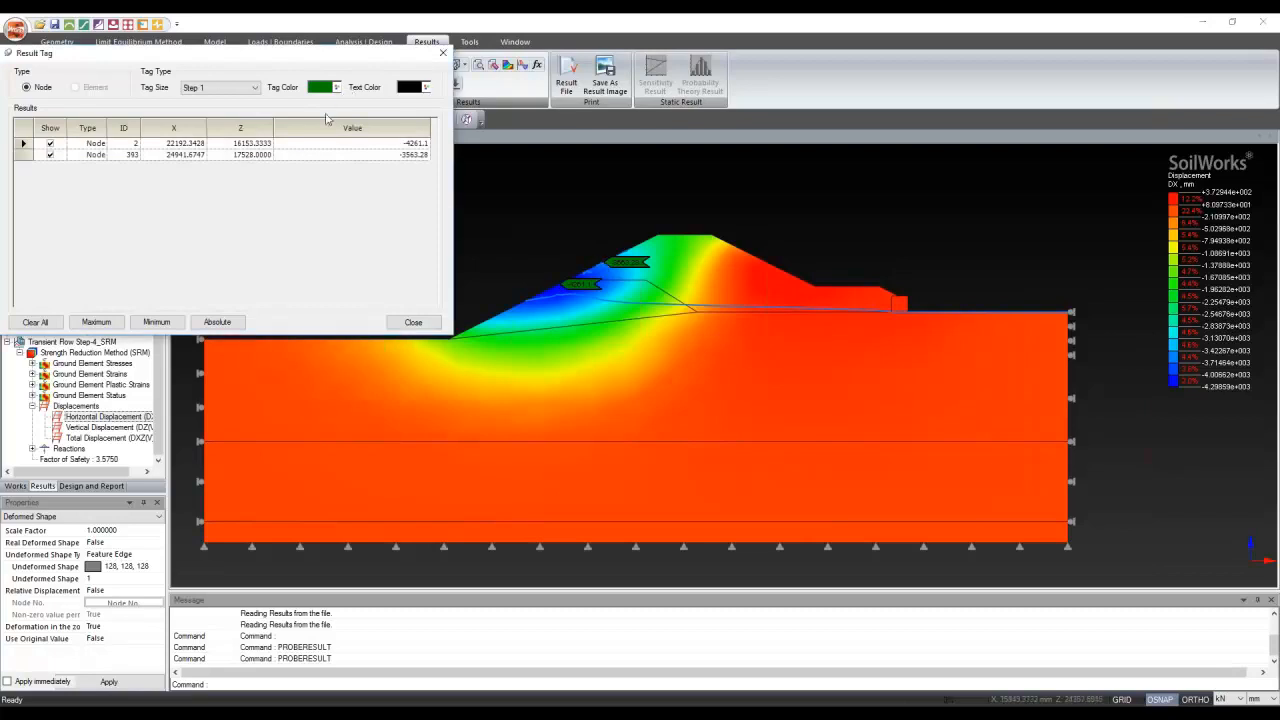
{"action": "left_click", "coordinate": [337, 87]}
{"action": "left_click", "coordinate": [320, 129]}
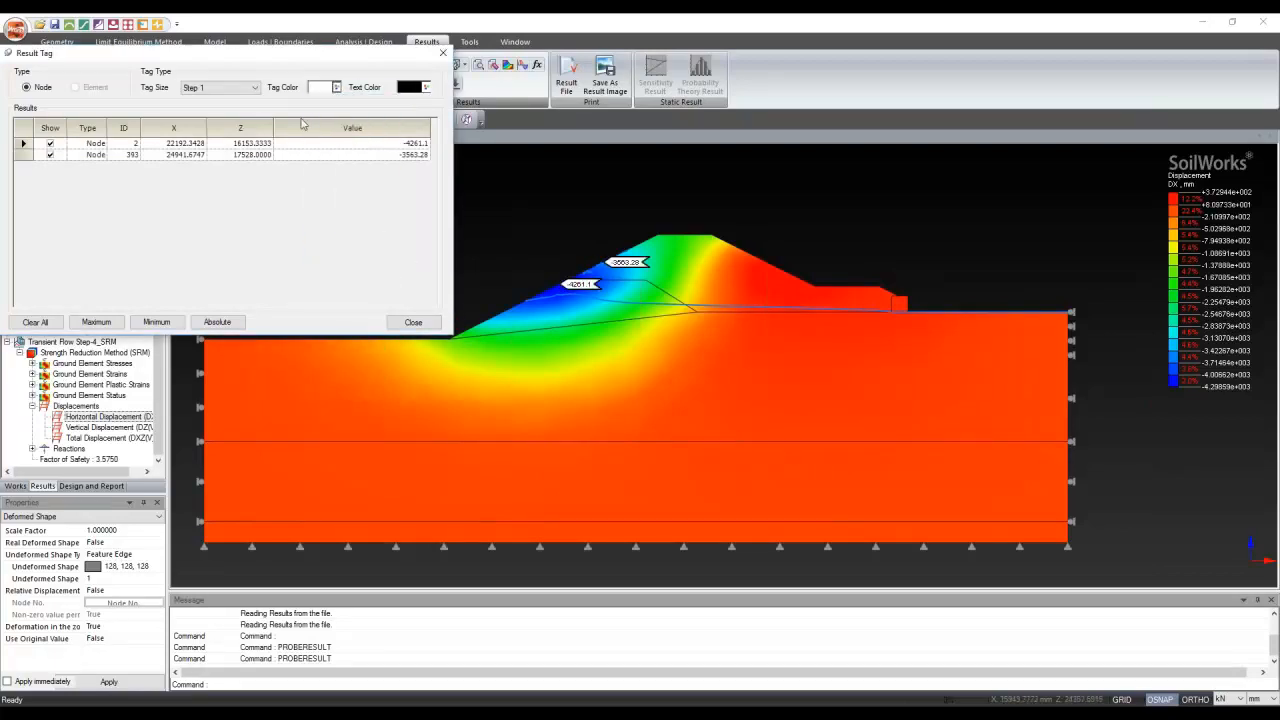
{"action": "left_click", "coordinate": [240, 88]}
{"action": "left_click", "coordinate": [228, 117]}
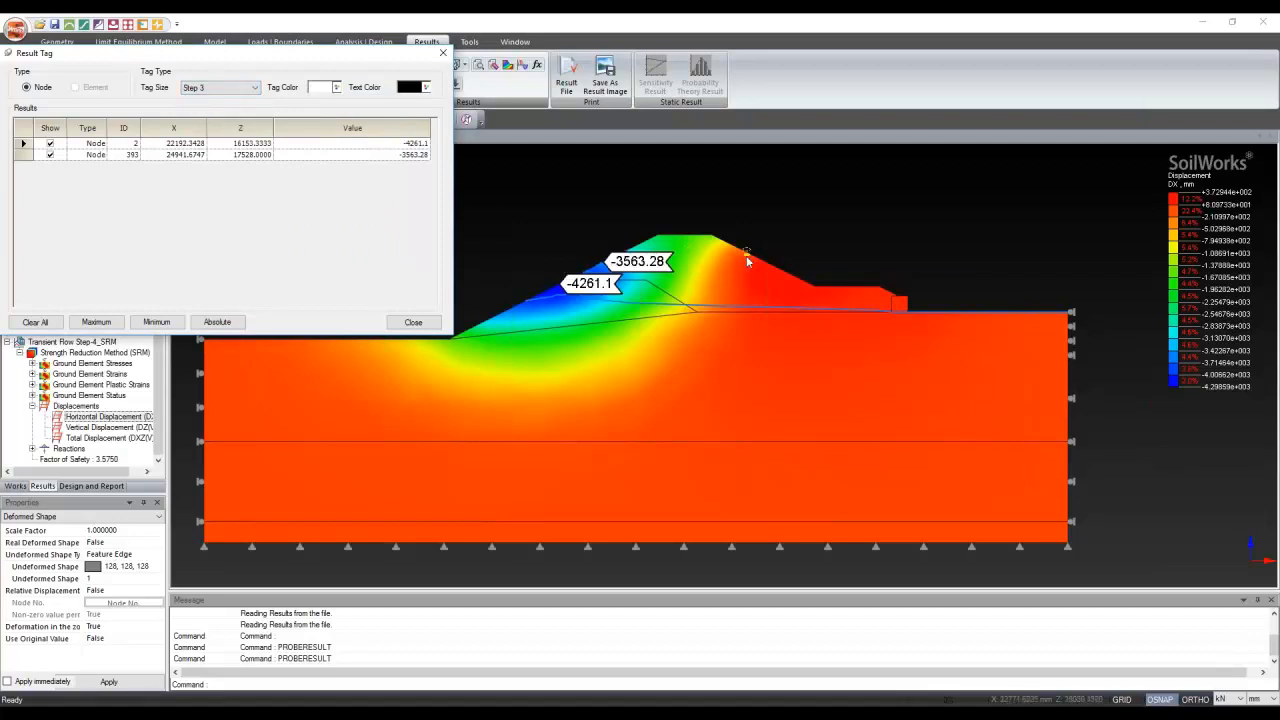
Tag nodes 8 and 15 lower on the slope, then close the result tags
{"action": "scroll", "coordinate": [747, 256], "scroll_direction": "down", "scroll_amount": 3}
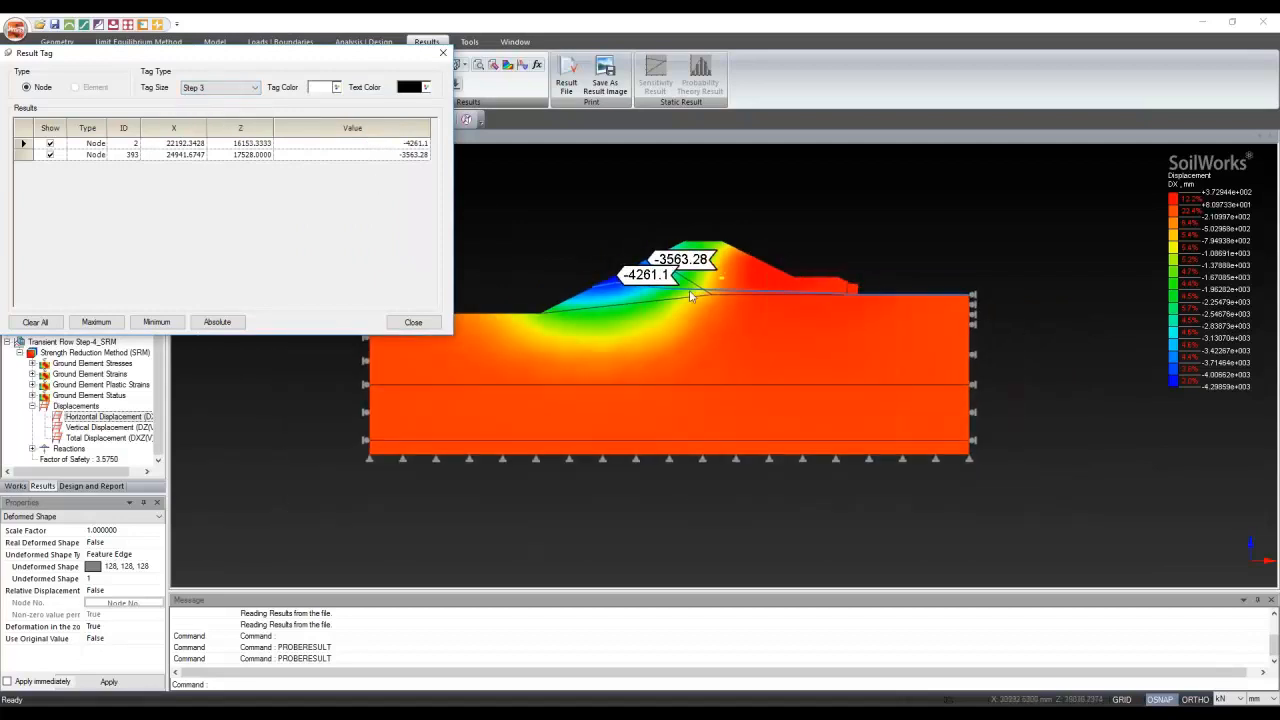
{"action": "left_click", "coordinate": [590, 293]}
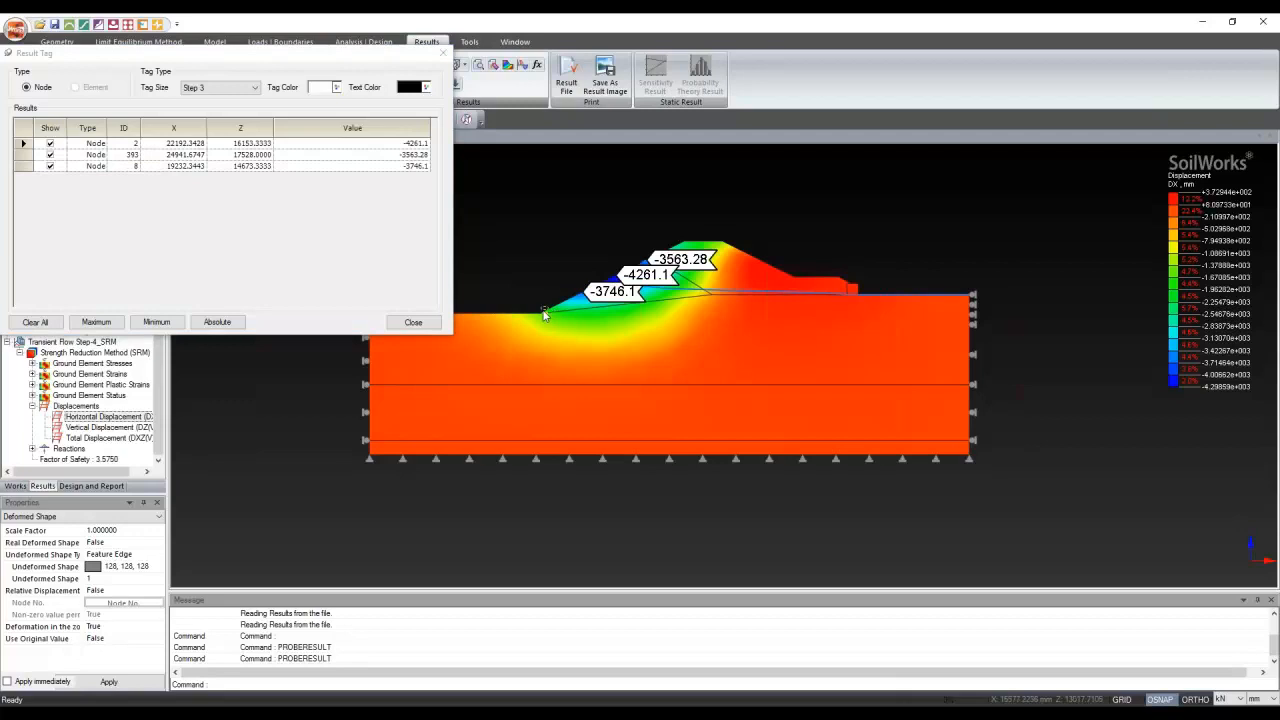
{"action": "left_click", "coordinate": [544, 315]}
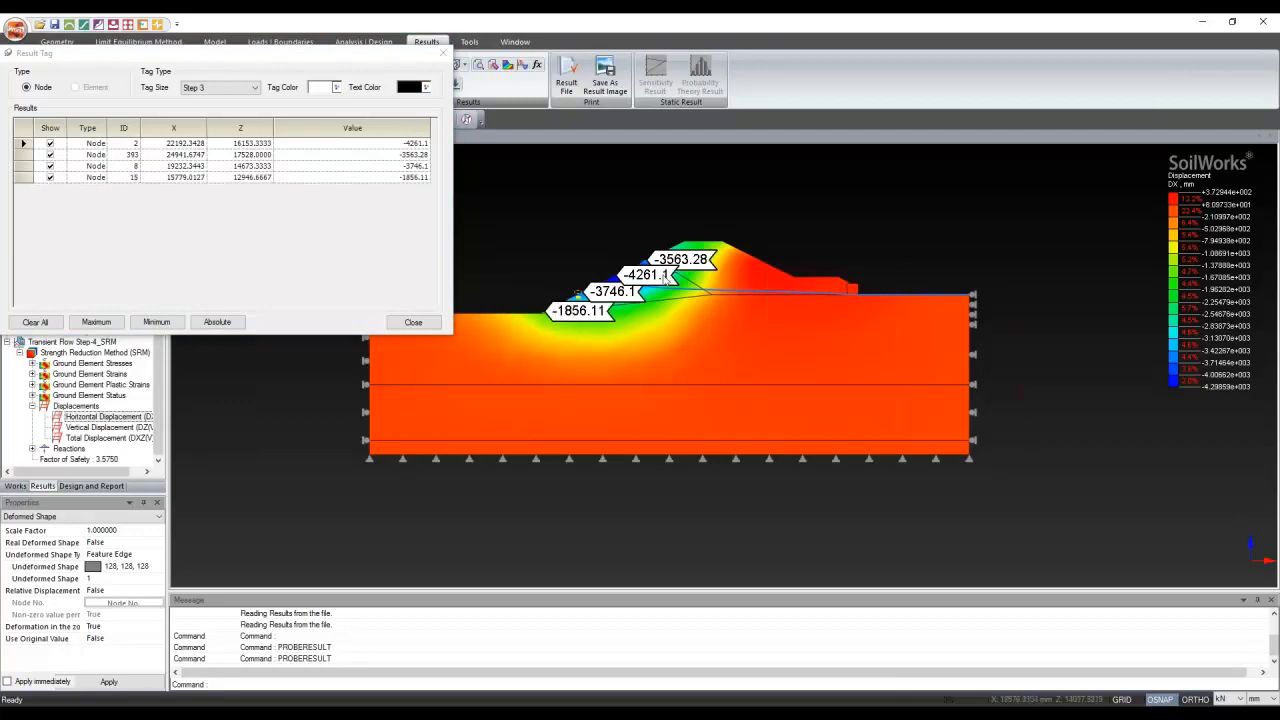
{"action": "scroll", "coordinate": [560, 214], "scroll_direction": "up", "scroll_amount": 4}
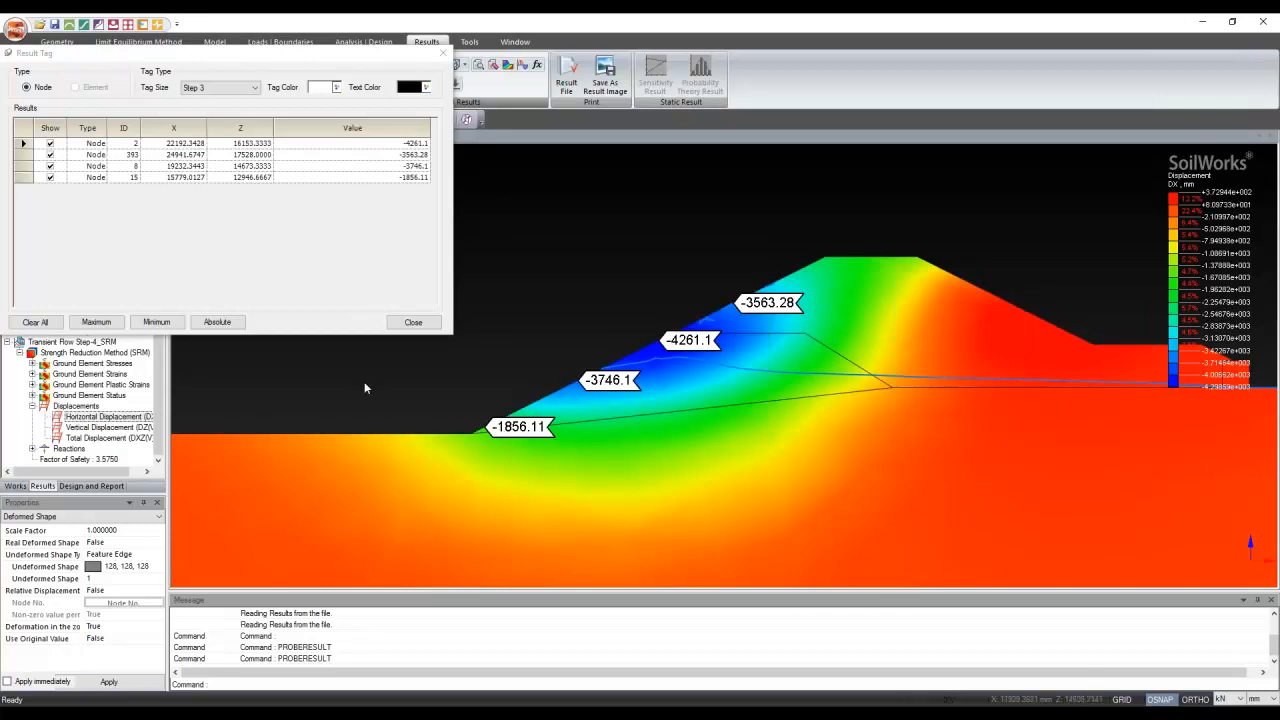
{"action": "left_click", "coordinate": [434, 329]}
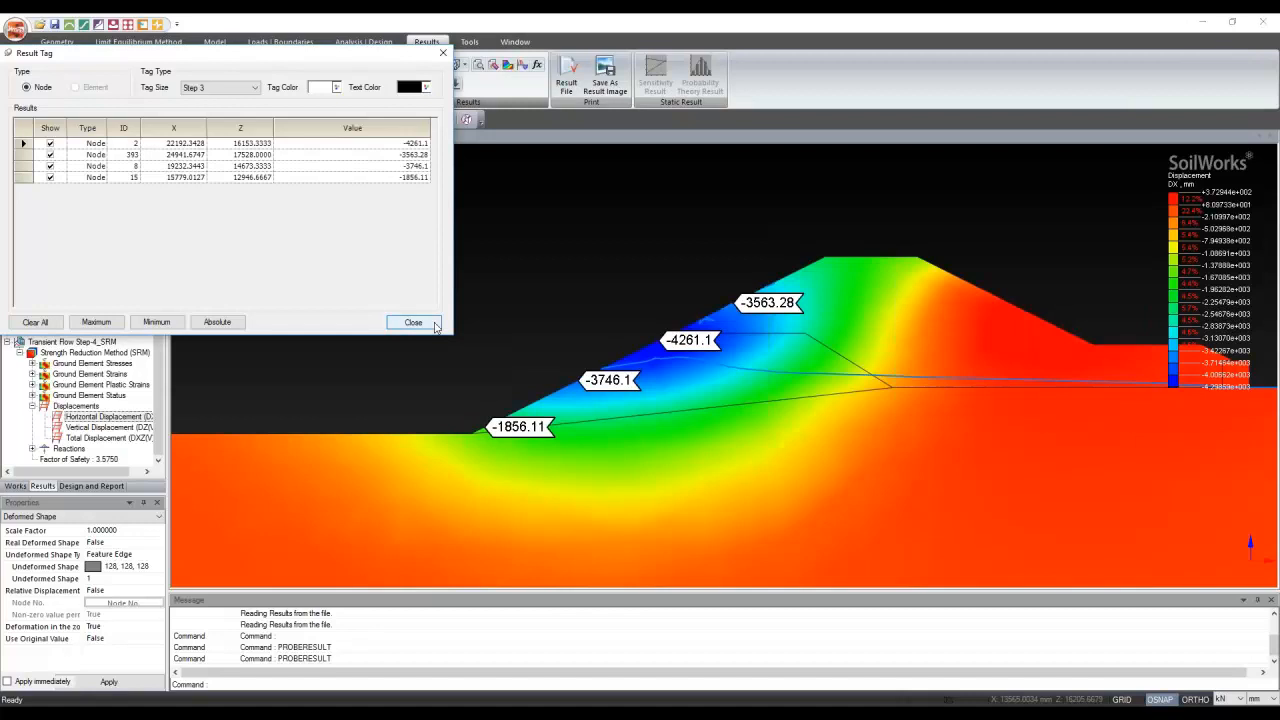
{"action": "left_click", "coordinate": [436, 327]}
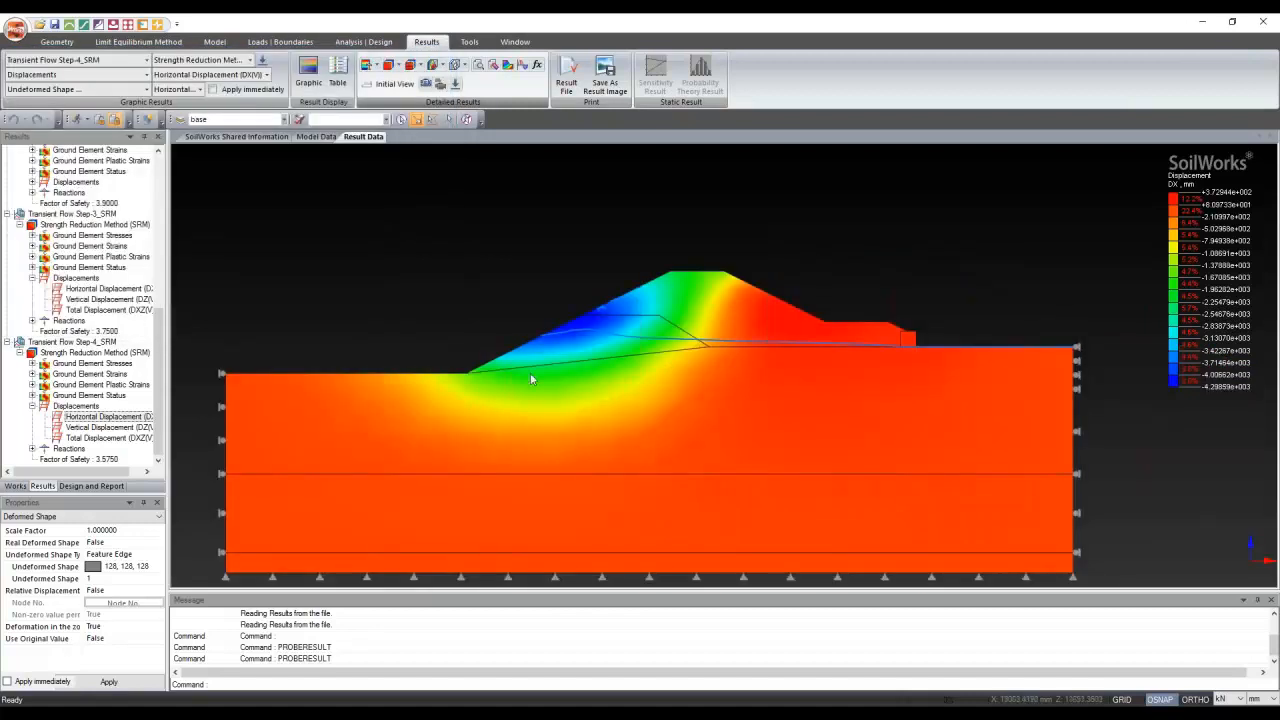